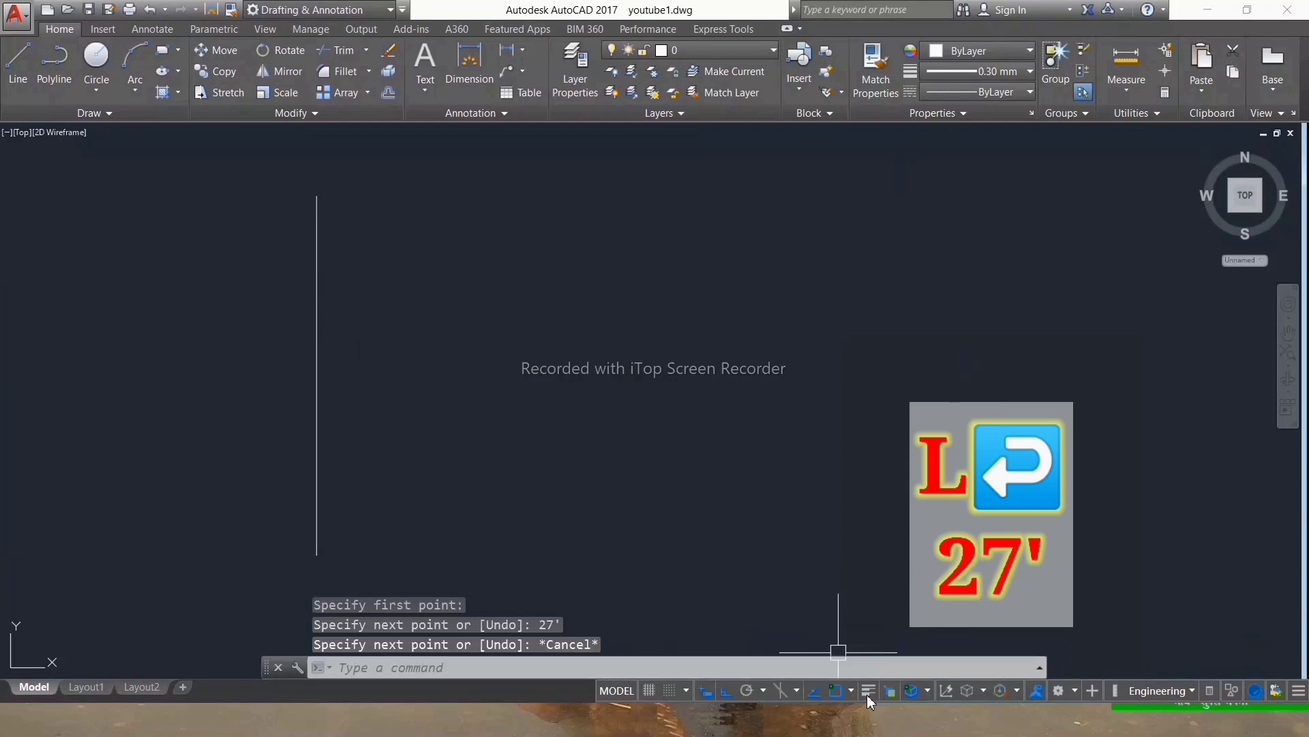
# Step: Turn on lineweight display in the drawing
pyautogui.click(866, 690)
pyautogui.scroll(5, 302, 267)
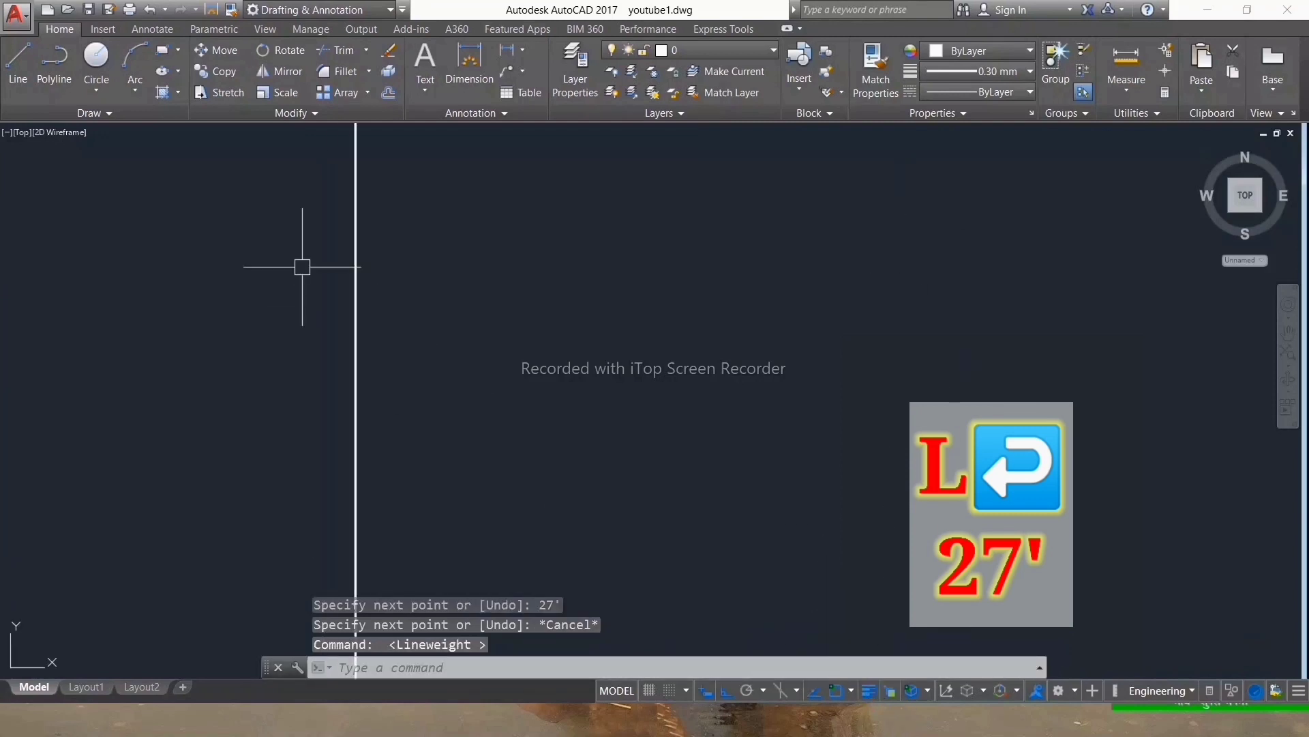
pyautogui.scroll(-1, 313, 263)
pyautogui.scroll(-3, 321, 257)
pyautogui.scroll(3, 293, 293)
pyautogui.scroll(-3, 331, 282)
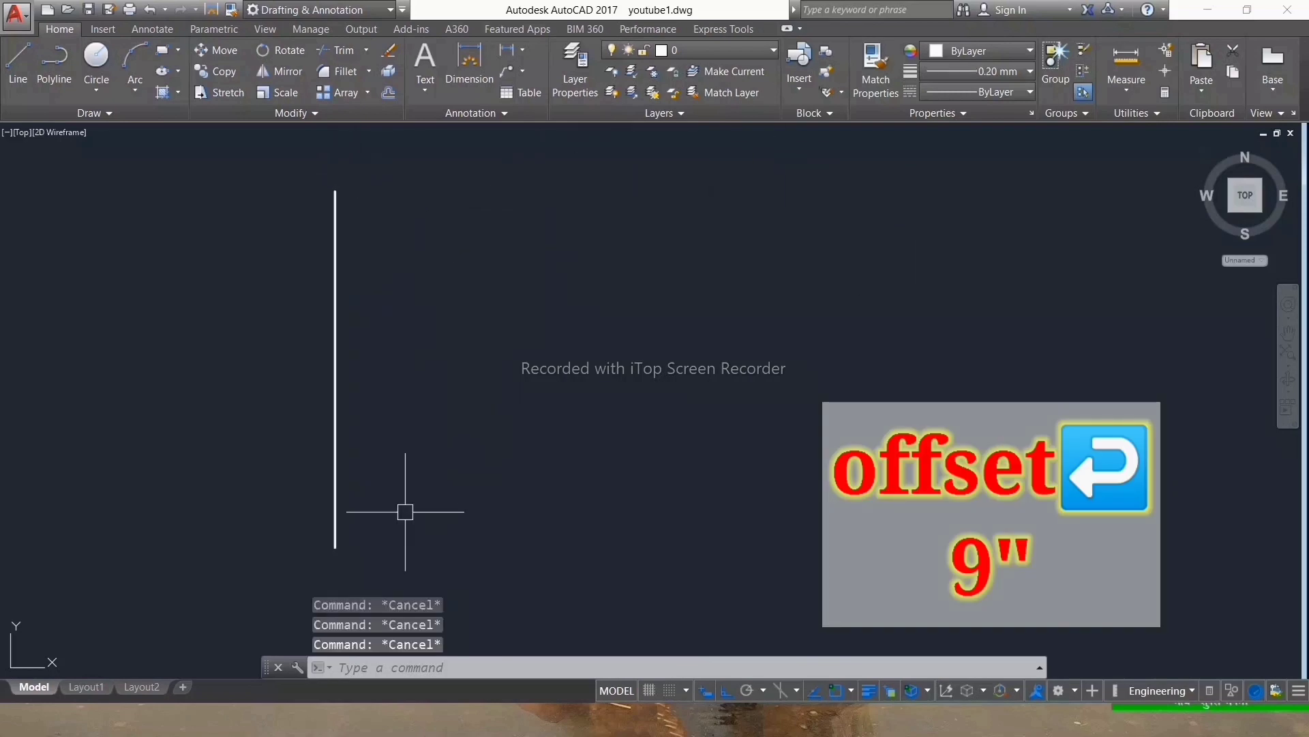
# Step: Offset the vertical line 9" to the right, then continue offsetting from the middle line
pyautogui.write('o')
pyautogui.press('Return')
pyautogui.write('9"')
pyautogui.press('Return')
pyautogui.click(334, 409)
pyautogui.click(349, 414)
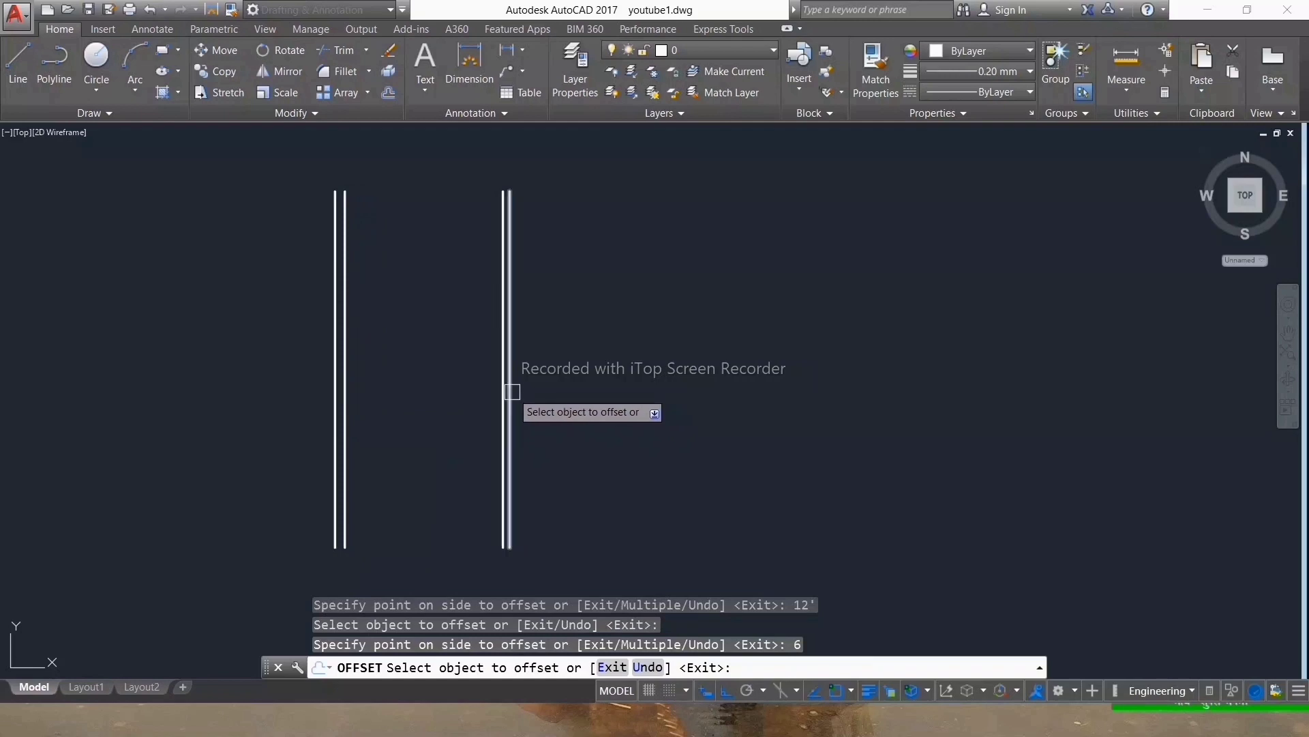
pyautogui.click(510, 391)
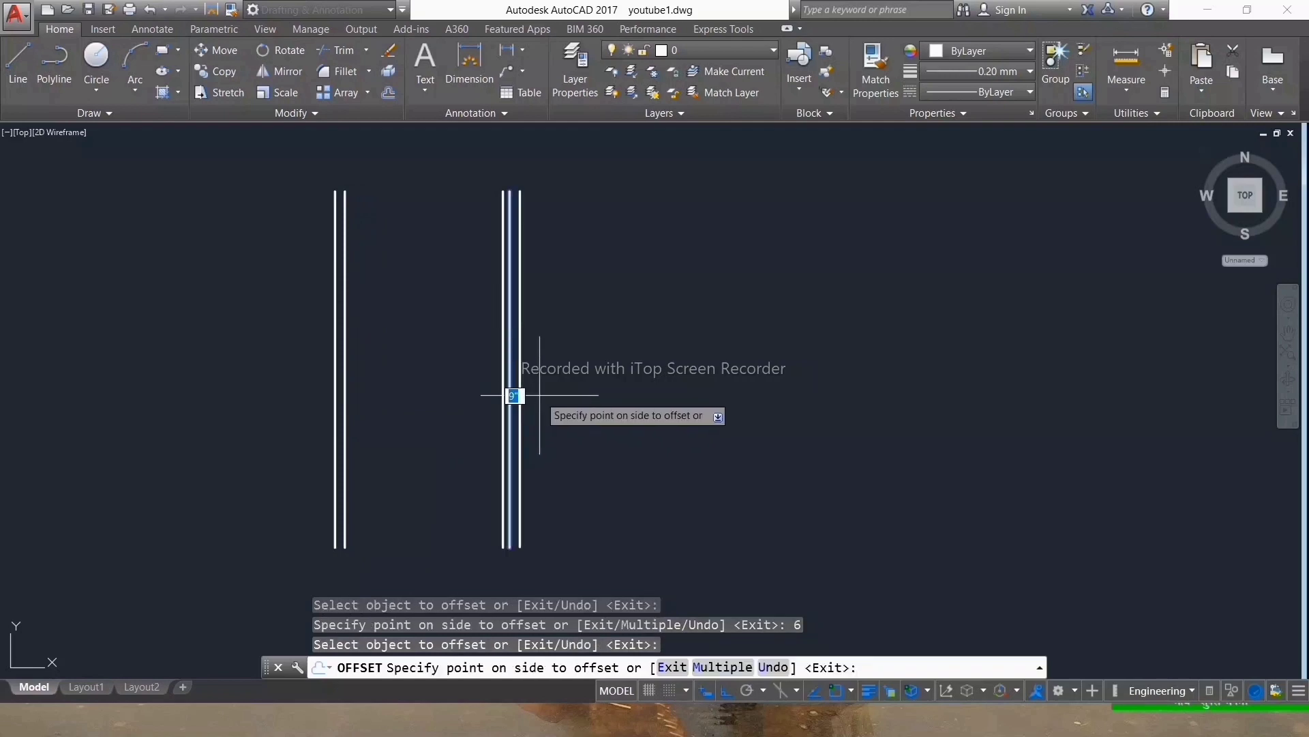
pyautogui.press('Return')
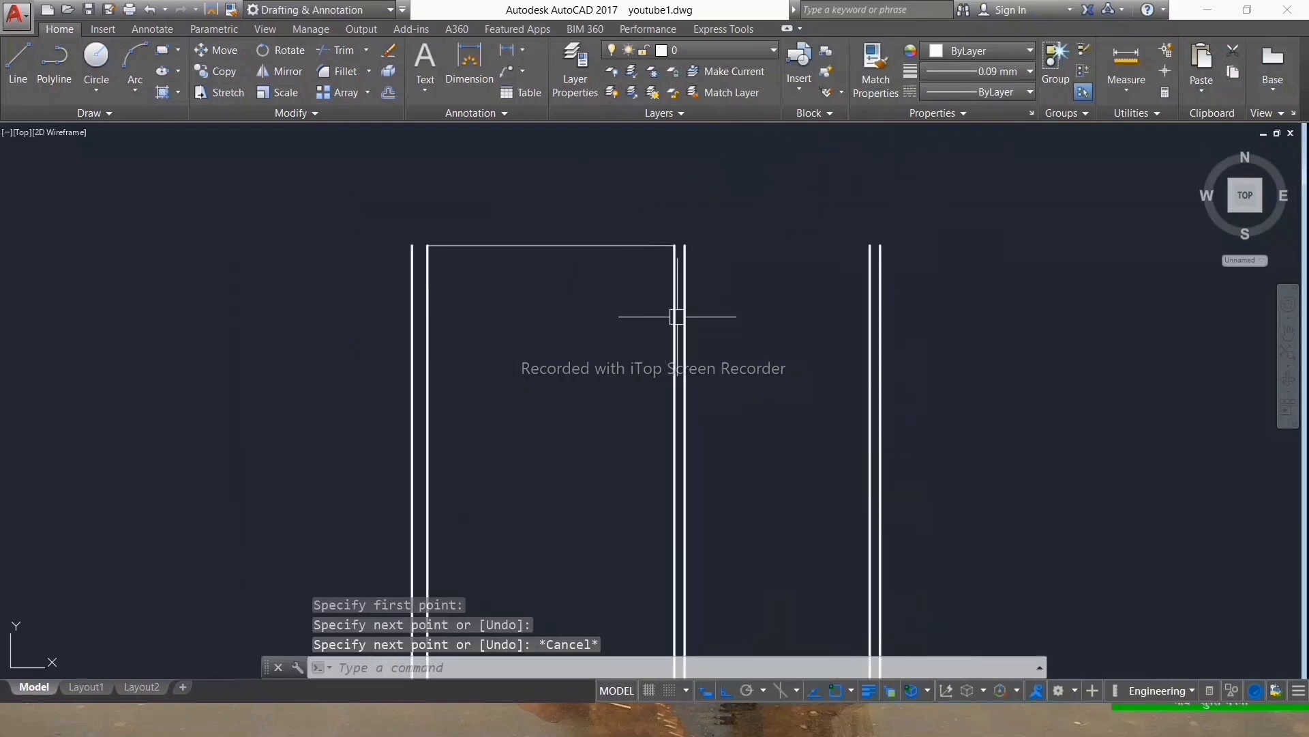
# Step: Offset the top horizontal line down 9, then the next line down 10'
pyautogui.write('o')
pyautogui.press('Return')
pyautogui.write('9')
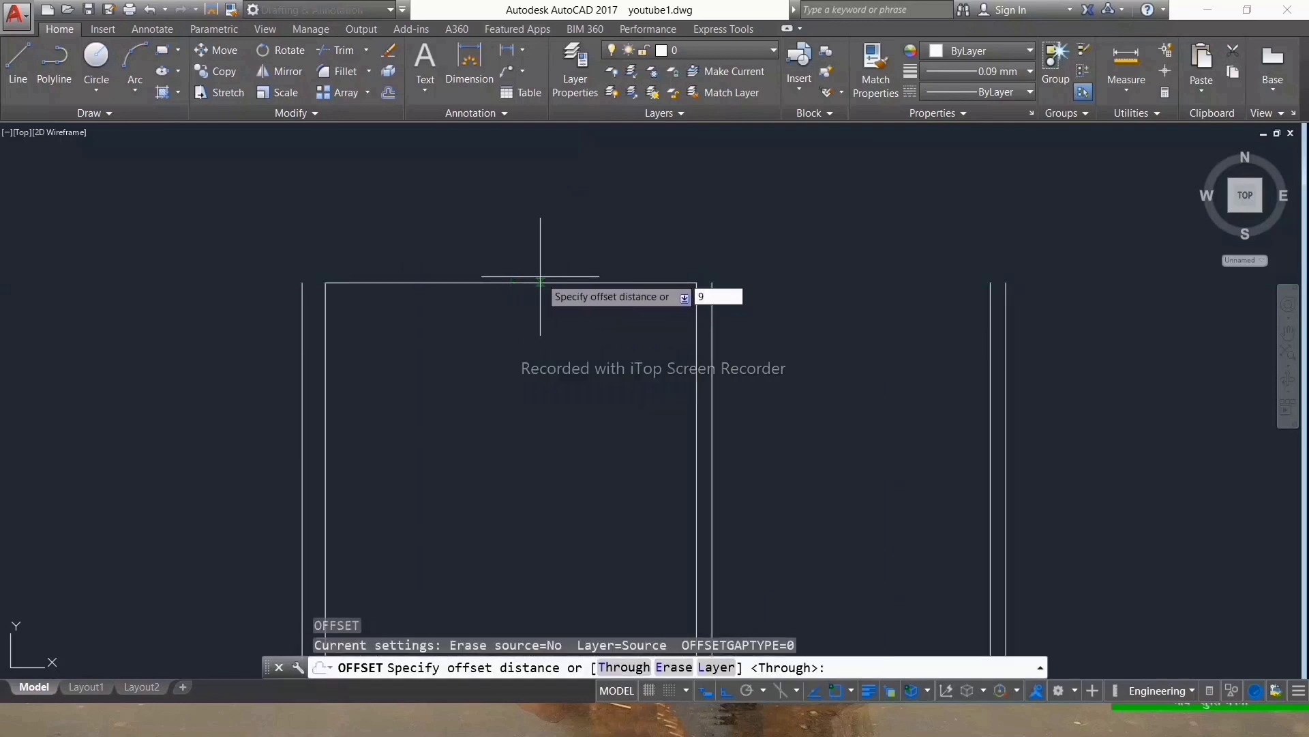
pyautogui.press('Return')
pyautogui.click(526, 282)
pyautogui.click(526, 307)
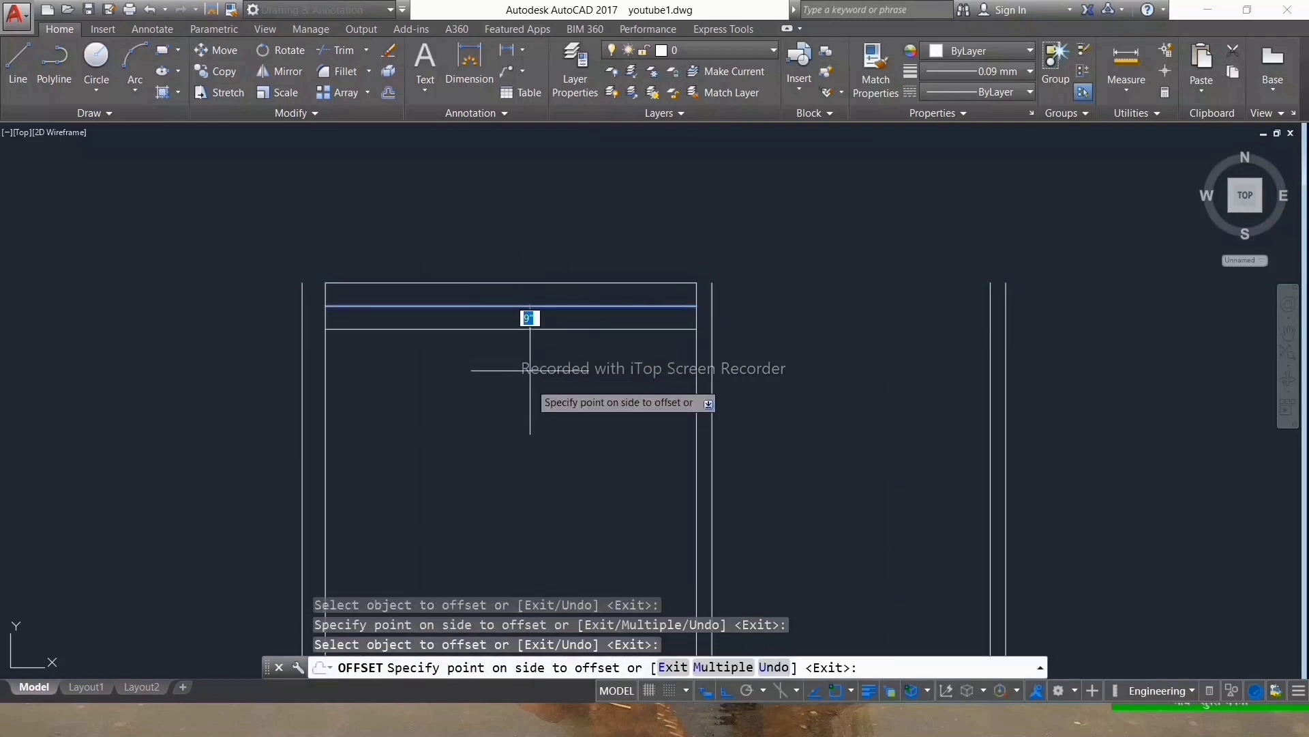
pyautogui.press('Return')
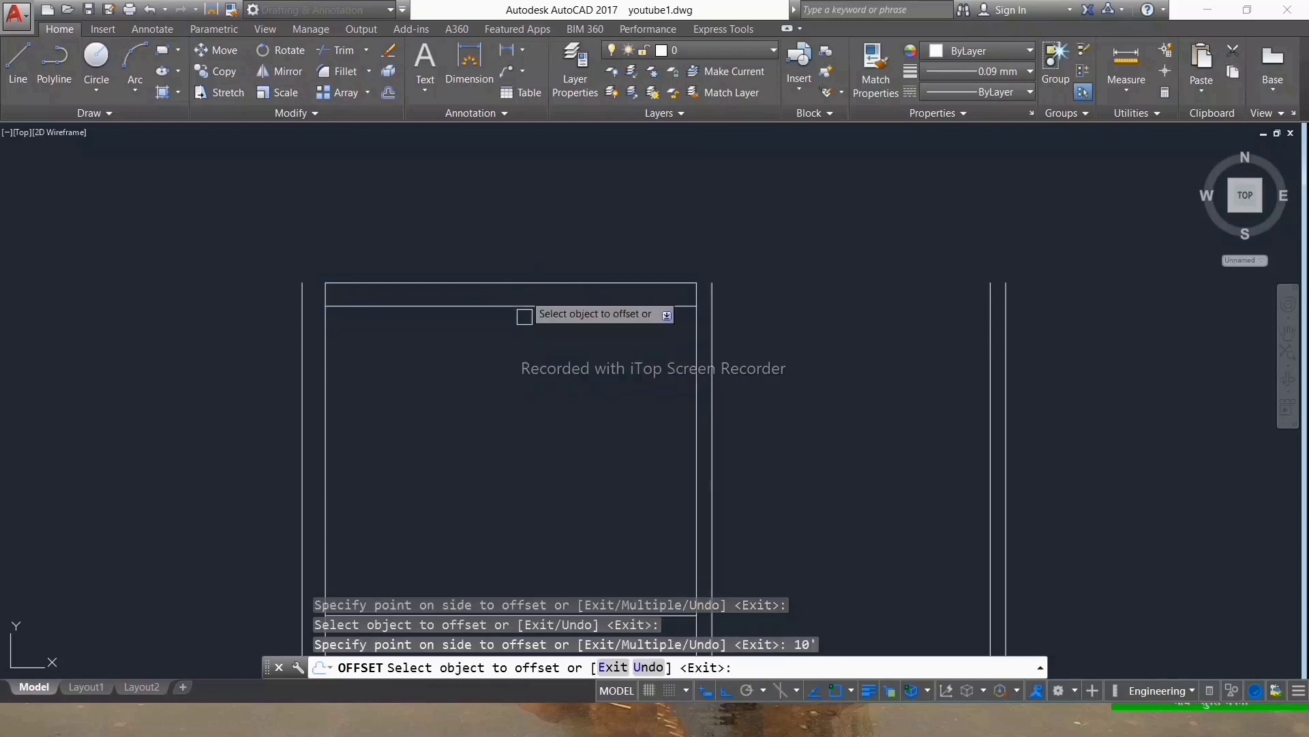
pyautogui.scroll(-3, 520, 320)
pyautogui.scroll(5, 477, 341)
pyautogui.click(536, 294)
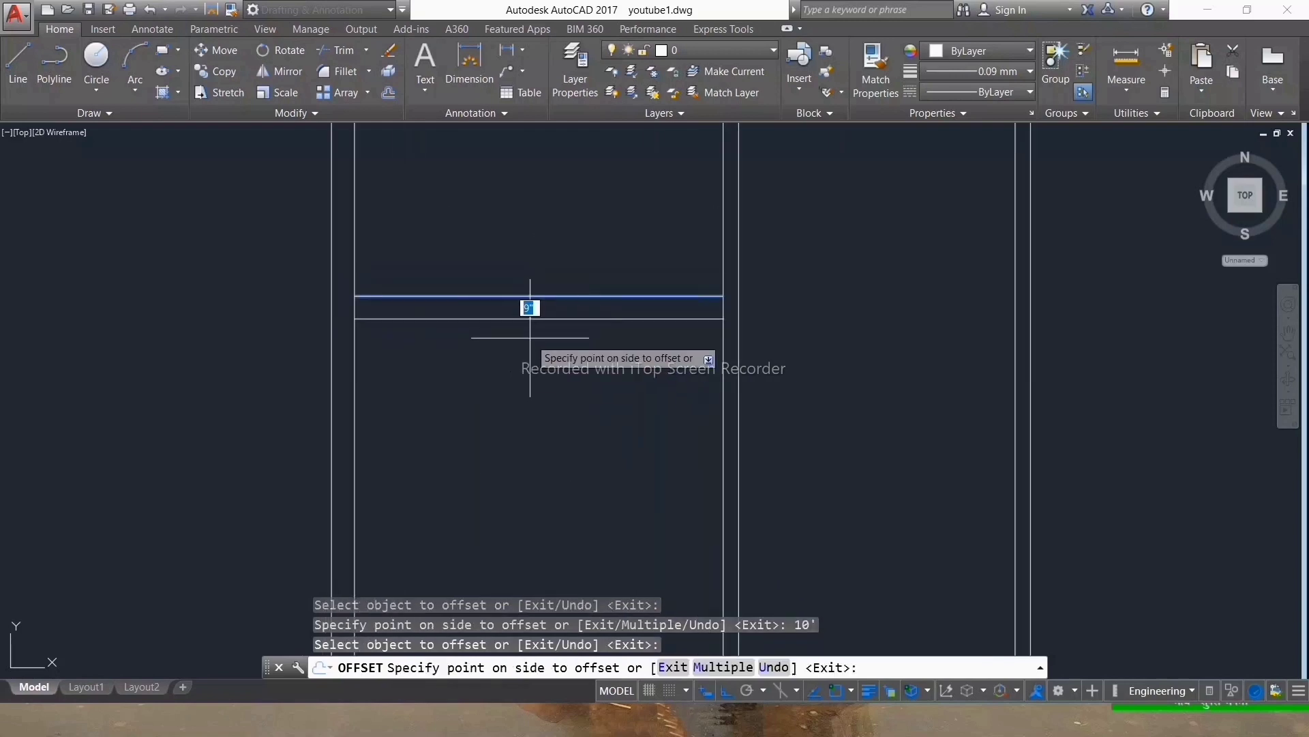
pyautogui.click(530, 341)
# Step: Continue offsetting the horizontal lines downward at 4.5' and 6
pyautogui.click(532, 311)
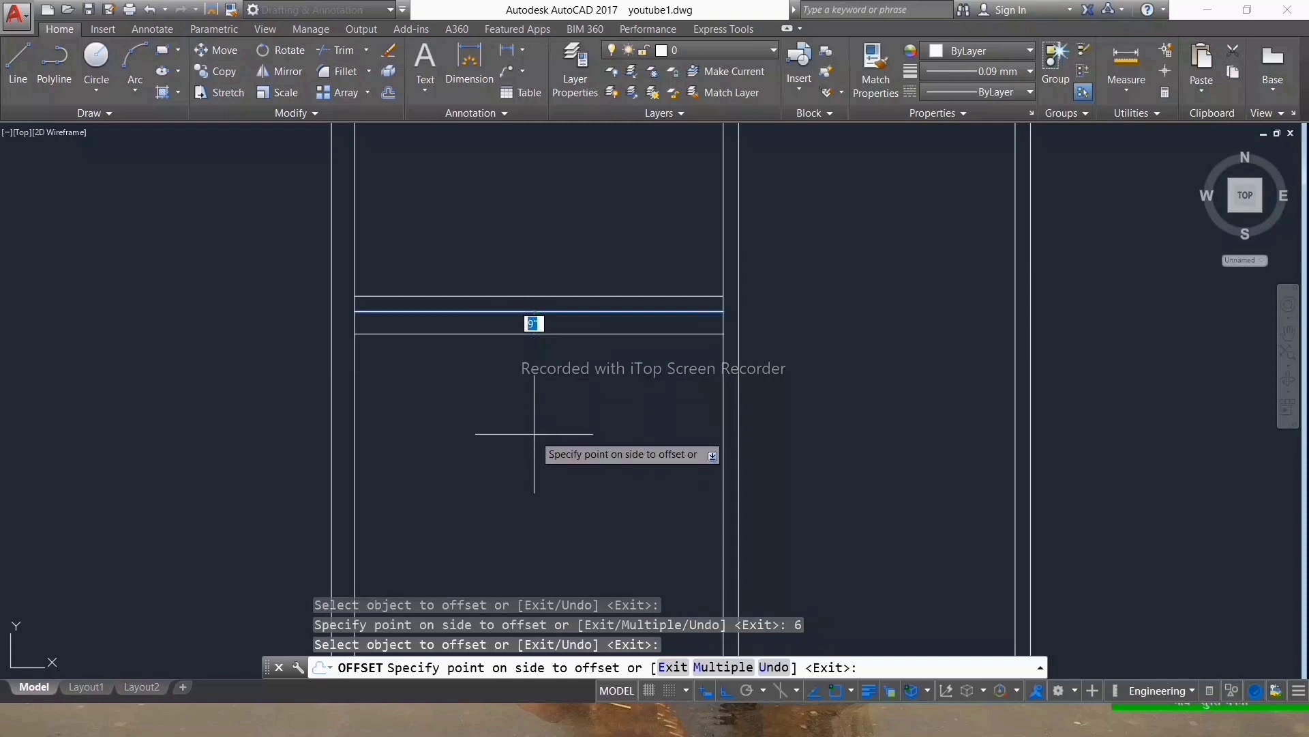
pyautogui.write('4.5')
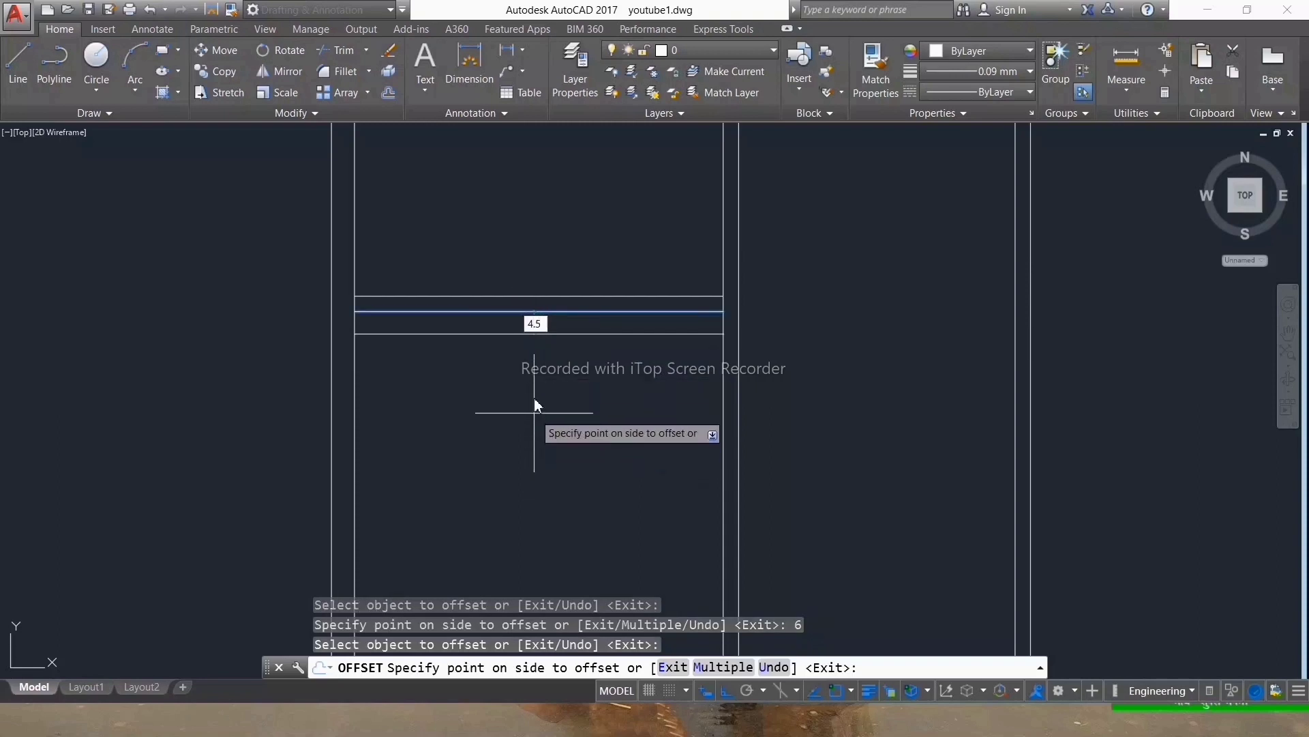
pyautogui.press('Return')
pyautogui.scroll(-1, 539, 327)
pyautogui.click(536, 403)
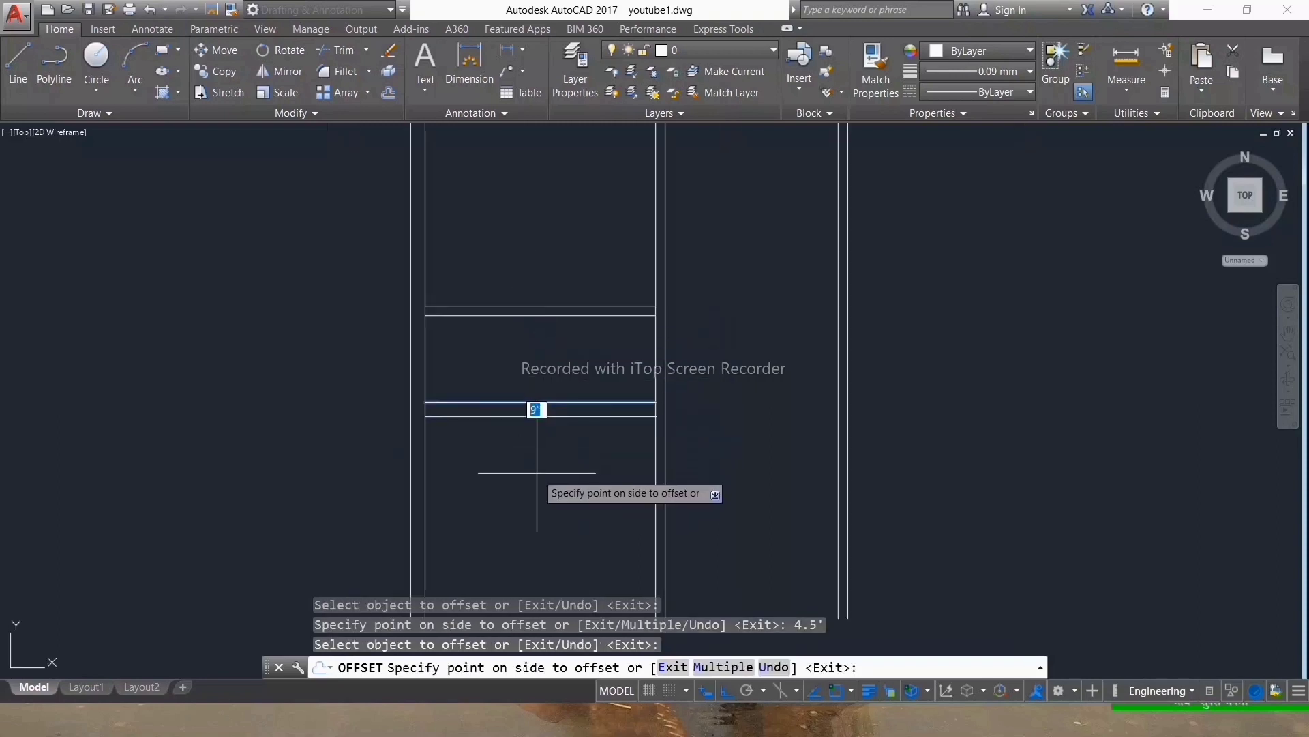
pyautogui.write('6')
pyautogui.press('Return')
pyautogui.scroll(-3, 535, 444)
pyautogui.scroll(3, 532, 389)
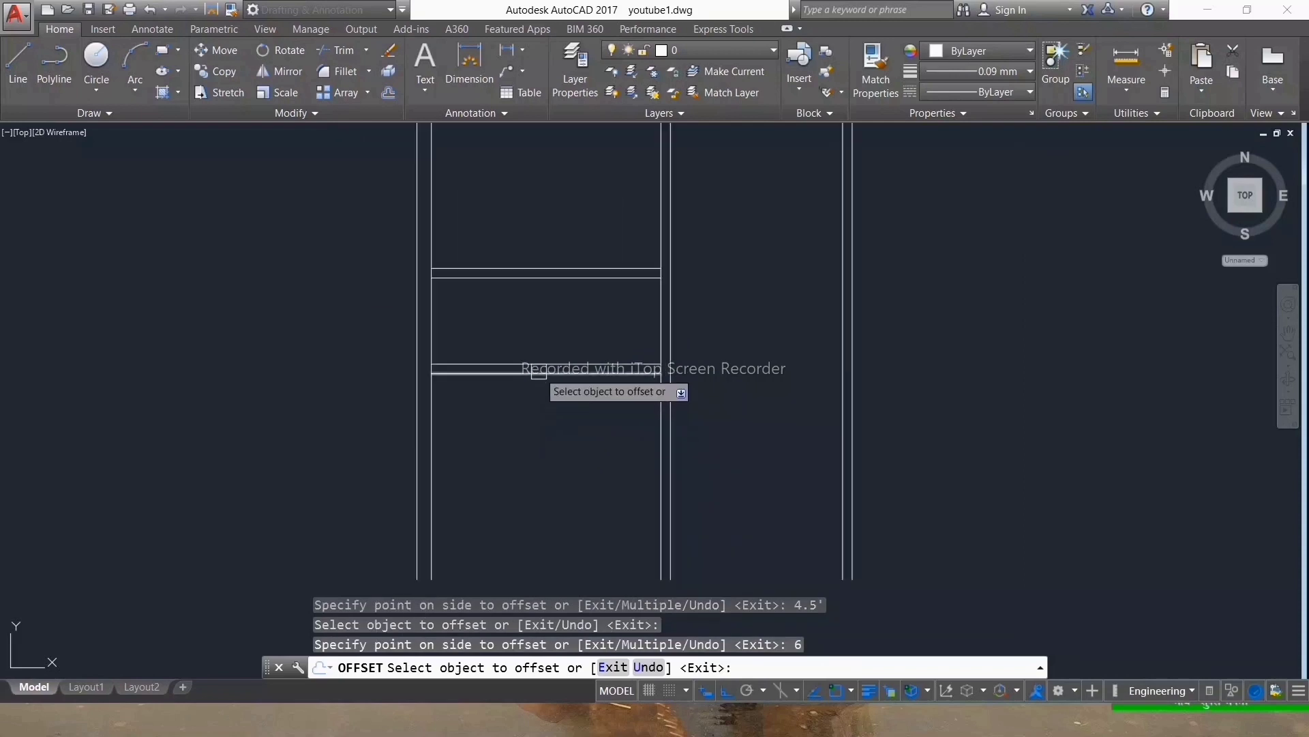
pyautogui.click(533, 373)
pyautogui.write('10')
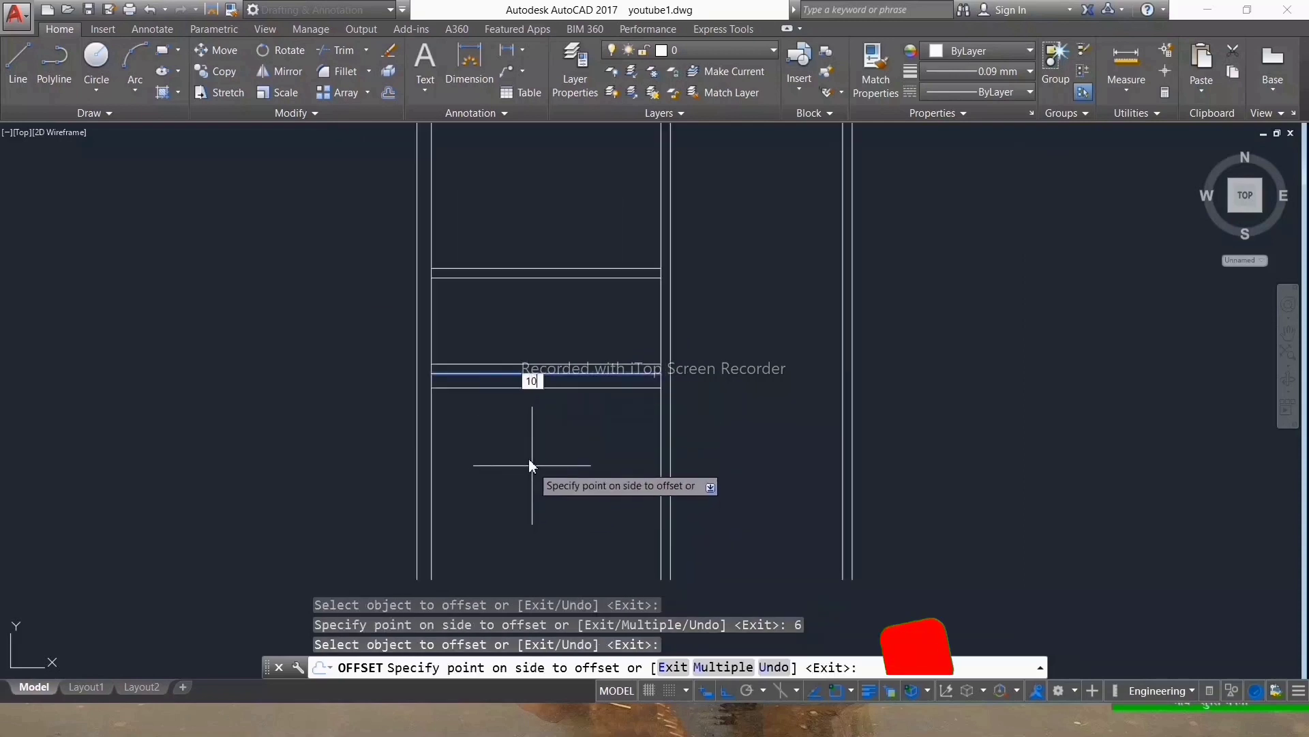
# Step: Add the final horizontal offsets at 10' and 9 below the bottom line
pyautogui.press('Return')
pyautogui.scroll(-3, 535, 375)
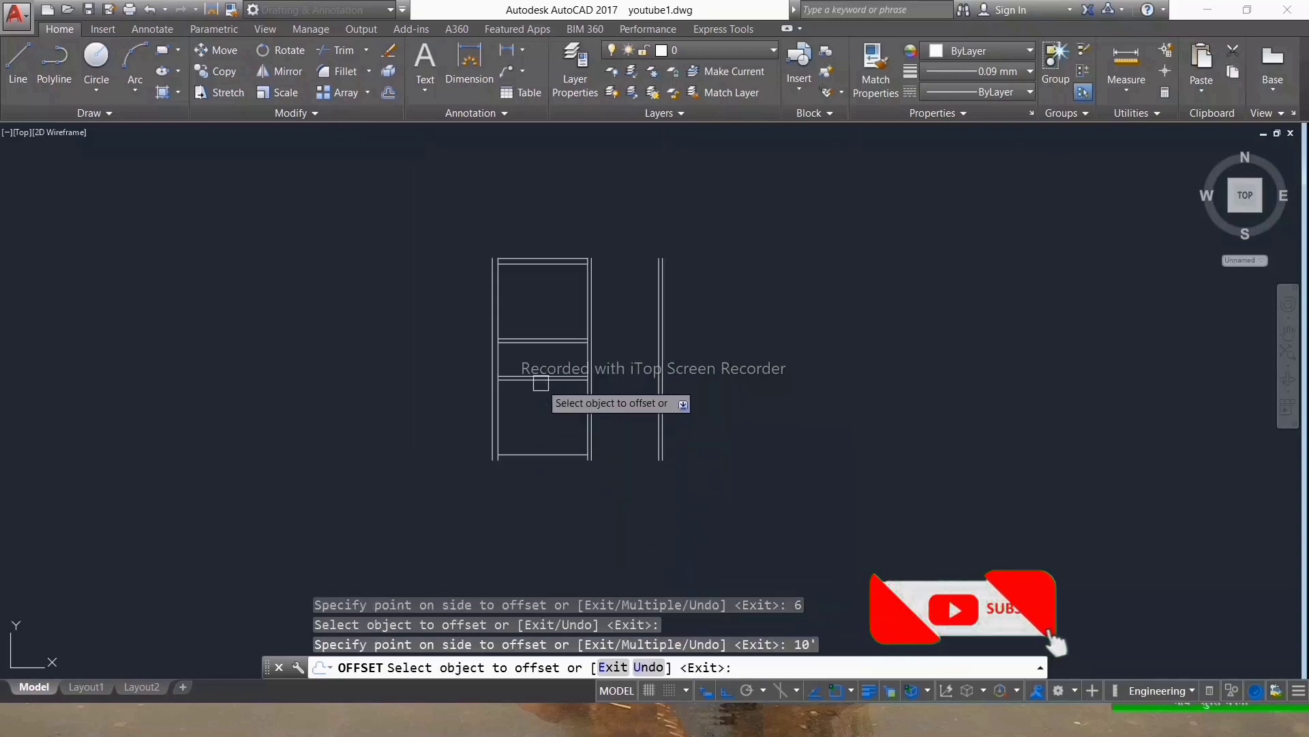
pyautogui.scroll(3, 532, 464)
pyautogui.scroll(2, 542, 414)
pyautogui.click(541, 415)
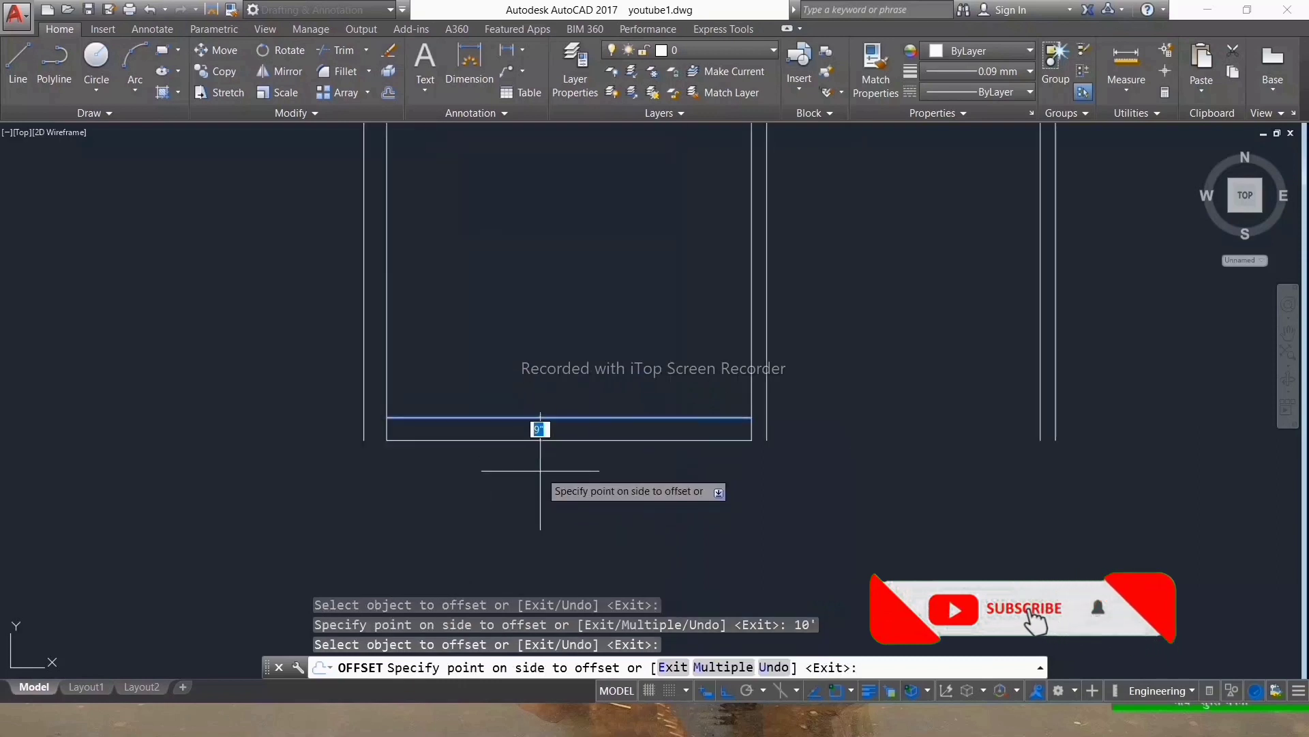
pyautogui.click(537, 464)
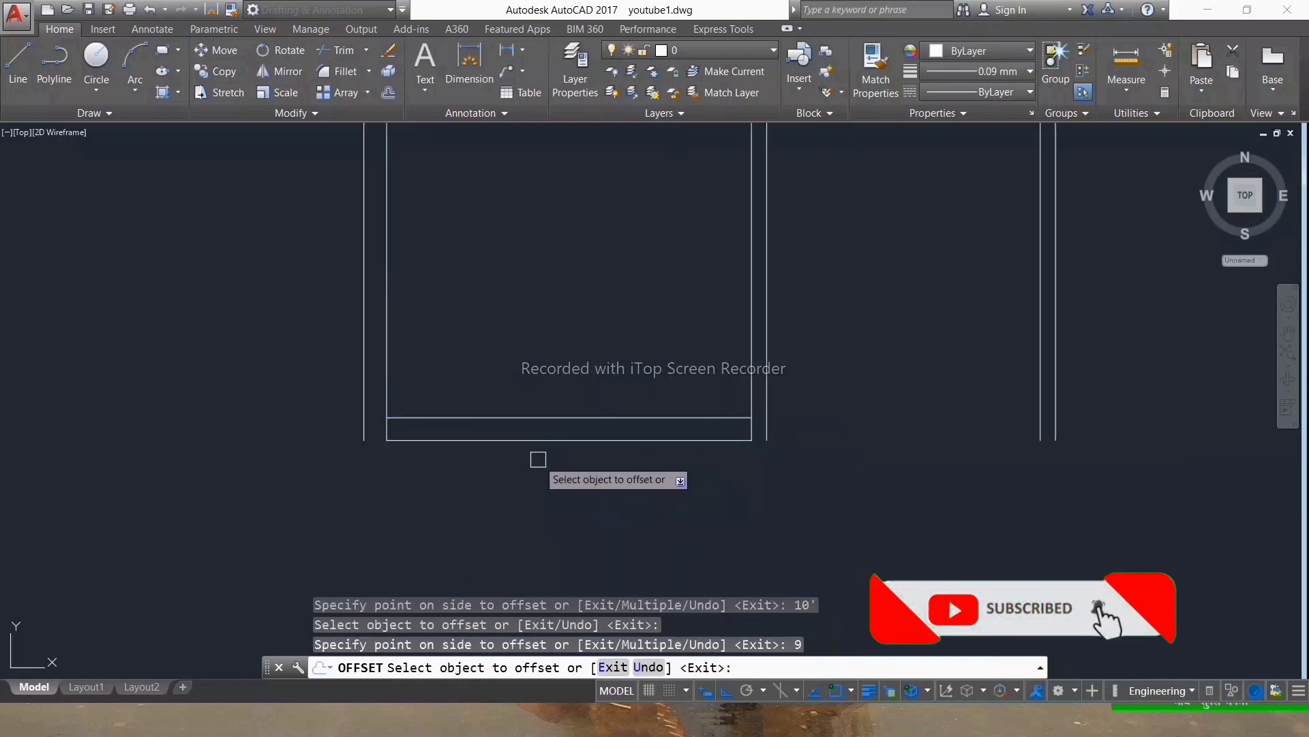
pyautogui.press('Escape')
pyautogui.press('Escape')
pyautogui.press('Escape')
pyautogui.scroll(-3, 538, 459)
# Step: Fillet the top-left and lower-left wall corners with radius 0, multiple mode
pyautogui.write('f')
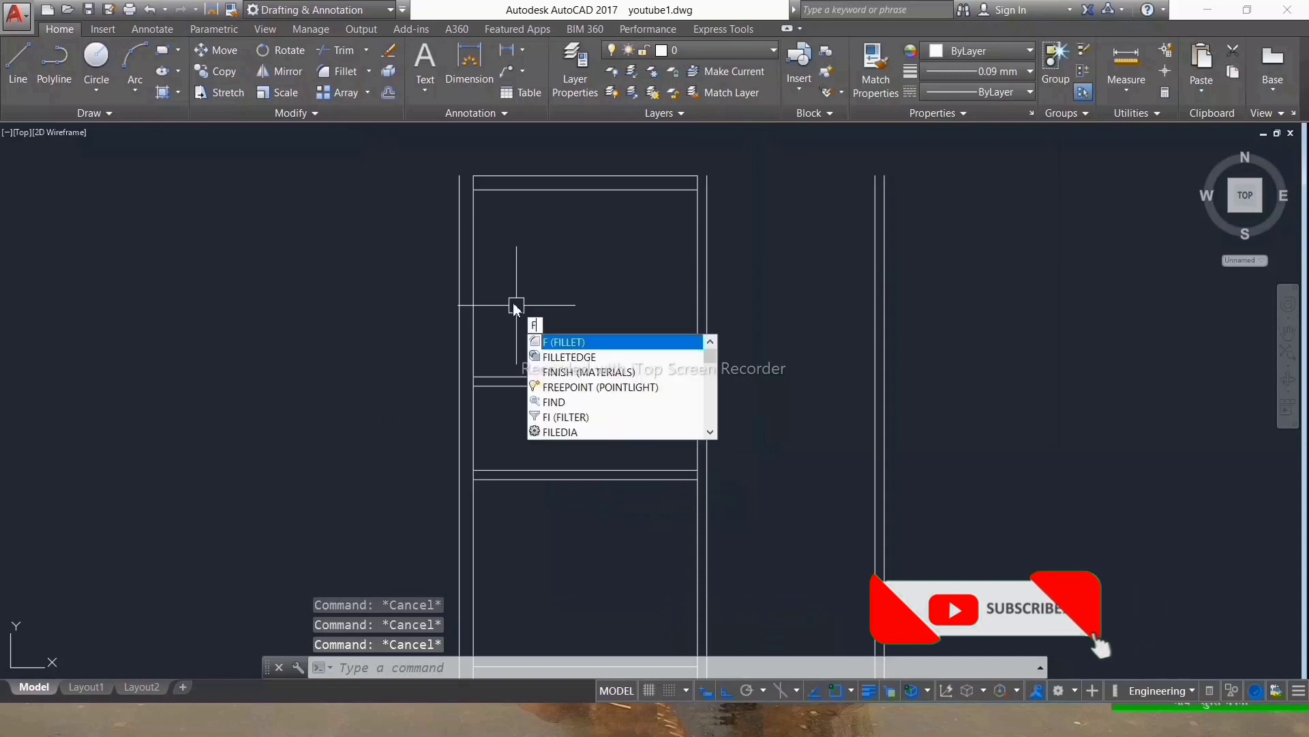
pyautogui.press('Return')
pyautogui.write('m')
pyautogui.press('Return')
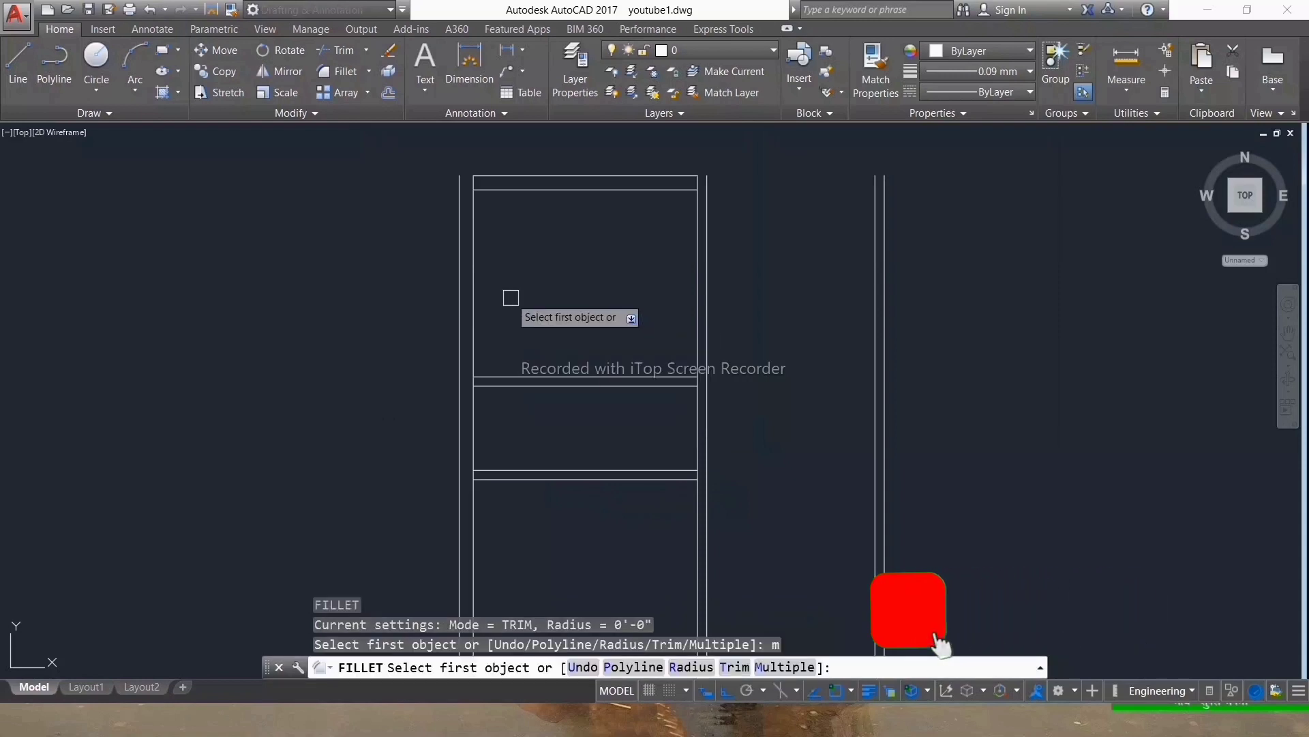
pyautogui.click(486, 176)
pyautogui.scroll(-5, 459, 176)
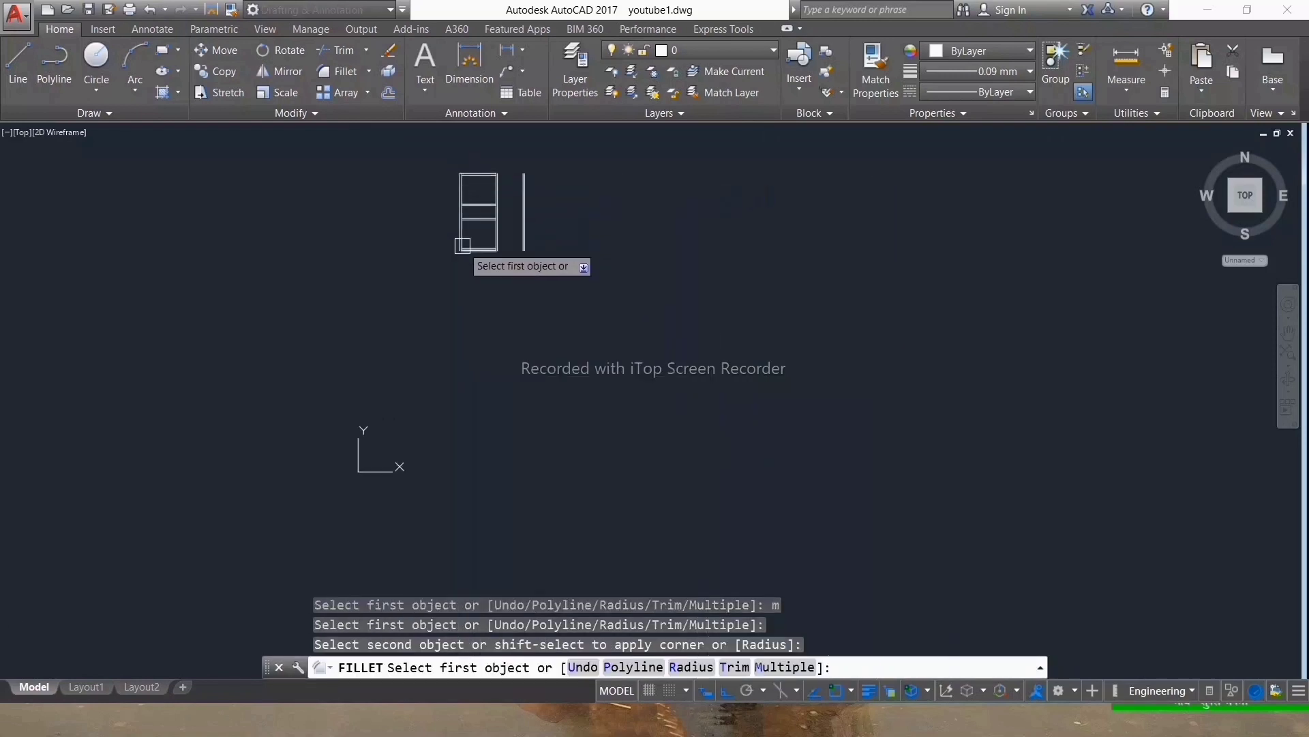
pyautogui.scroll(3, 459, 330)
pyautogui.scroll(3, 439, 248)
pyautogui.scroll(4, 538, 531)
pyautogui.click(538, 530)
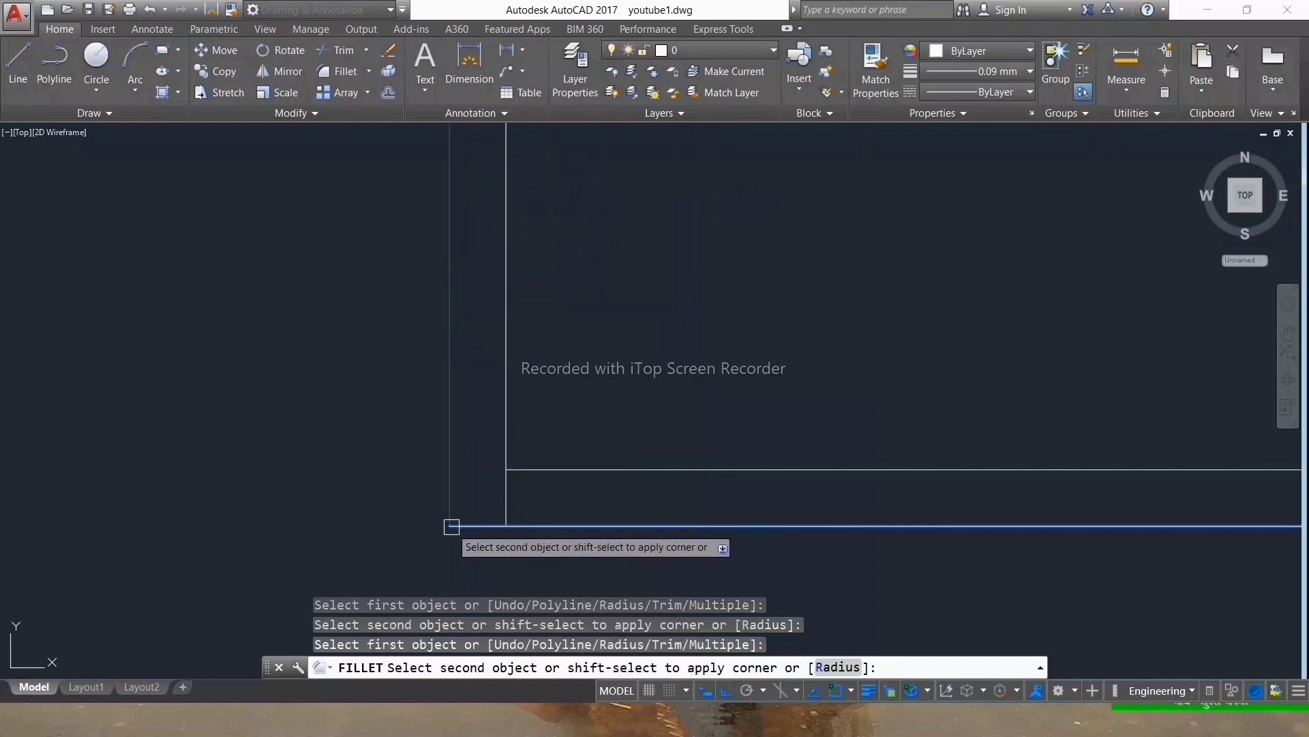
pyautogui.scroll(1, 453, 526)
pyautogui.click(453, 516)
pyautogui.scroll(-3, 468, 525)
pyautogui.scroll(-2, 494, 405)
pyautogui.press('Escape')
pyautogui.press('Escape')
pyautogui.scroll(2, 450, 341)
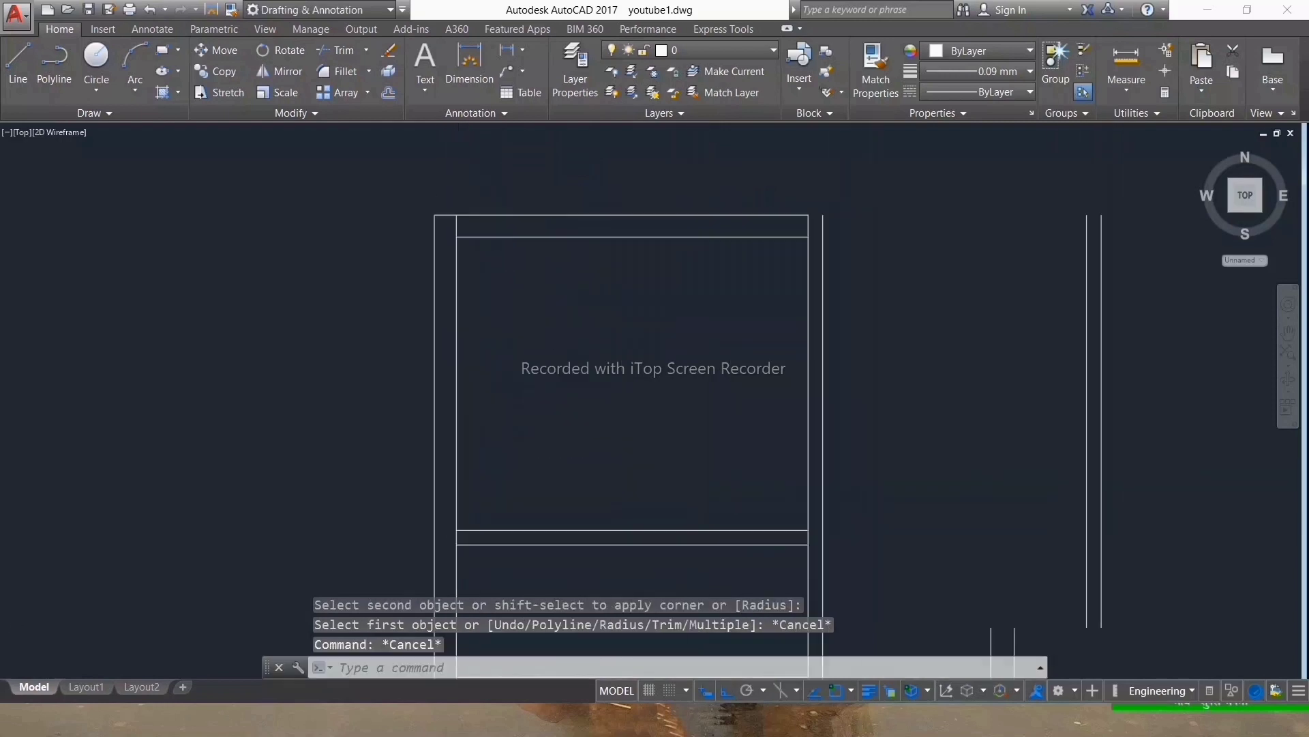
pyautogui.scroll(2, 418, 281)
# Step: Trim the top-left stub and crossing-window wall segments, using all lines as cutting edges
pyautogui.write('ts or')
pyautogui.press('Return')
pyautogui.press('Return')
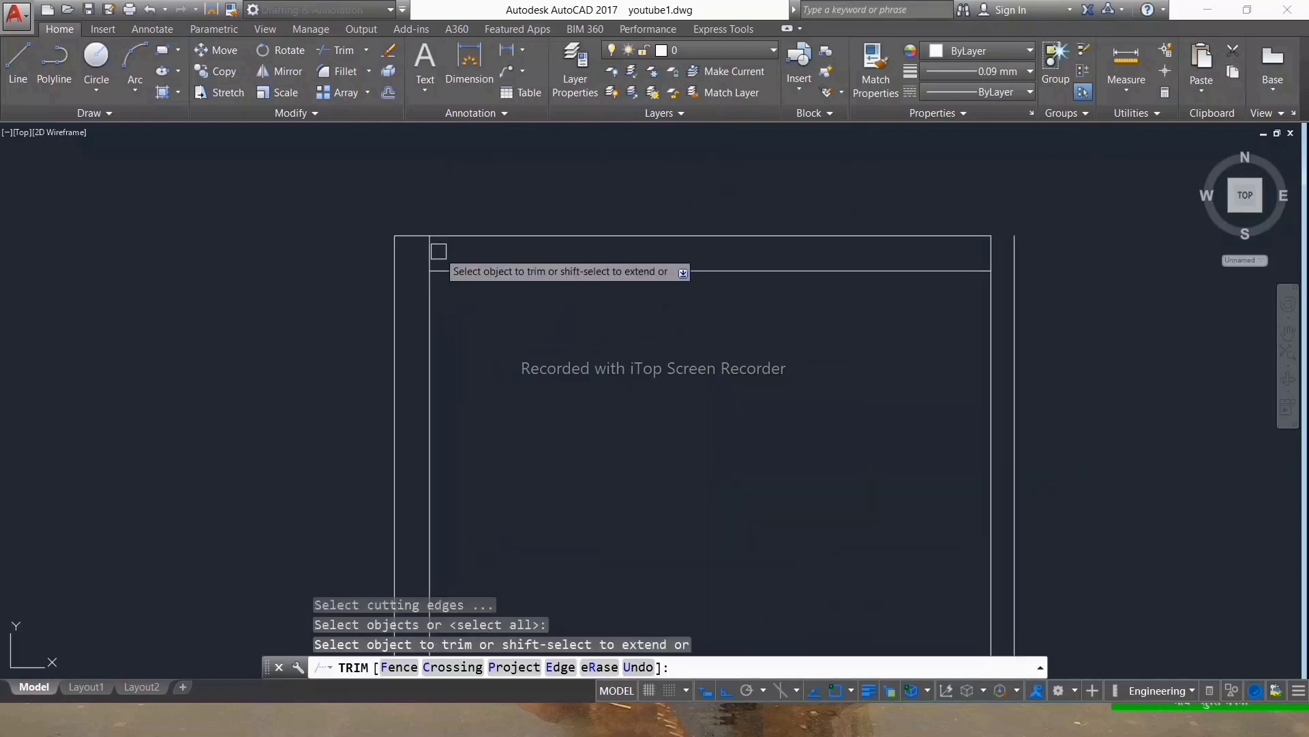
pyautogui.click(429, 252)
pyautogui.scroll(-3, 432, 313)
pyautogui.scroll(4, 448, 231)
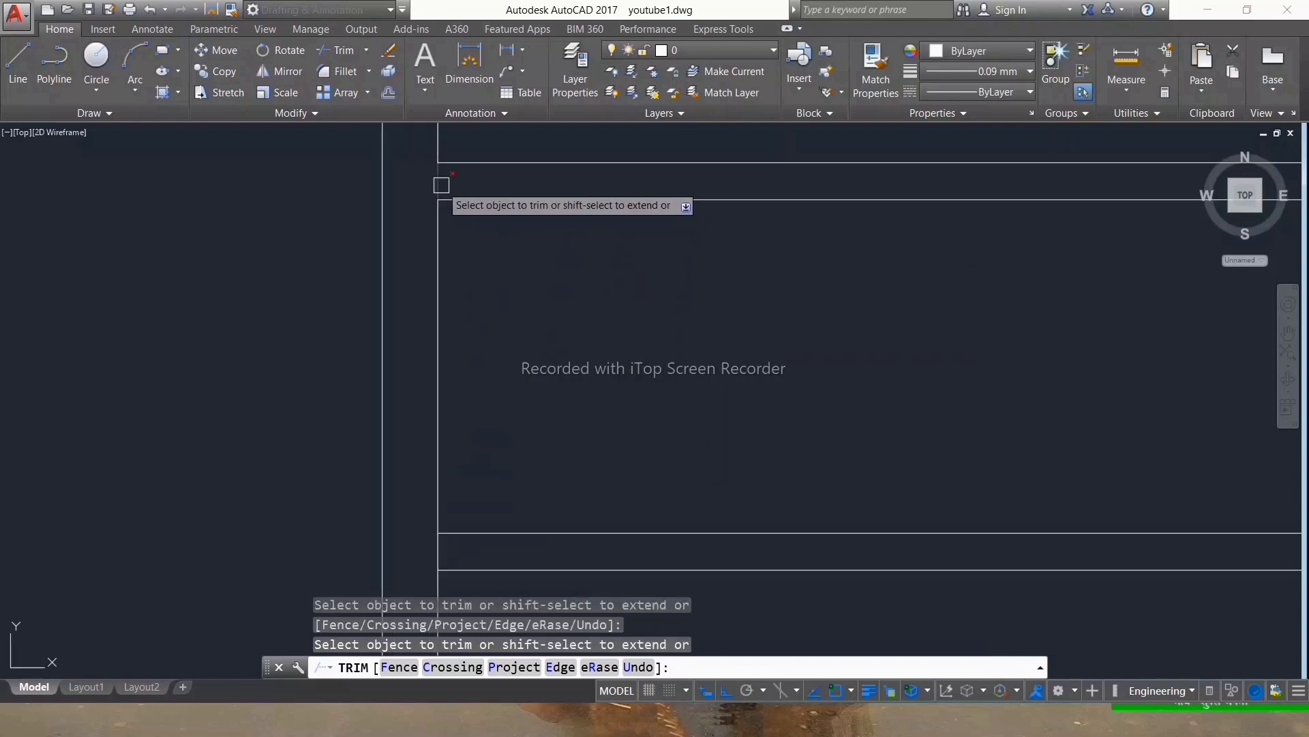
pyautogui.scroll(-3, 441, 422)
pyautogui.scroll(-3, 450, 396)
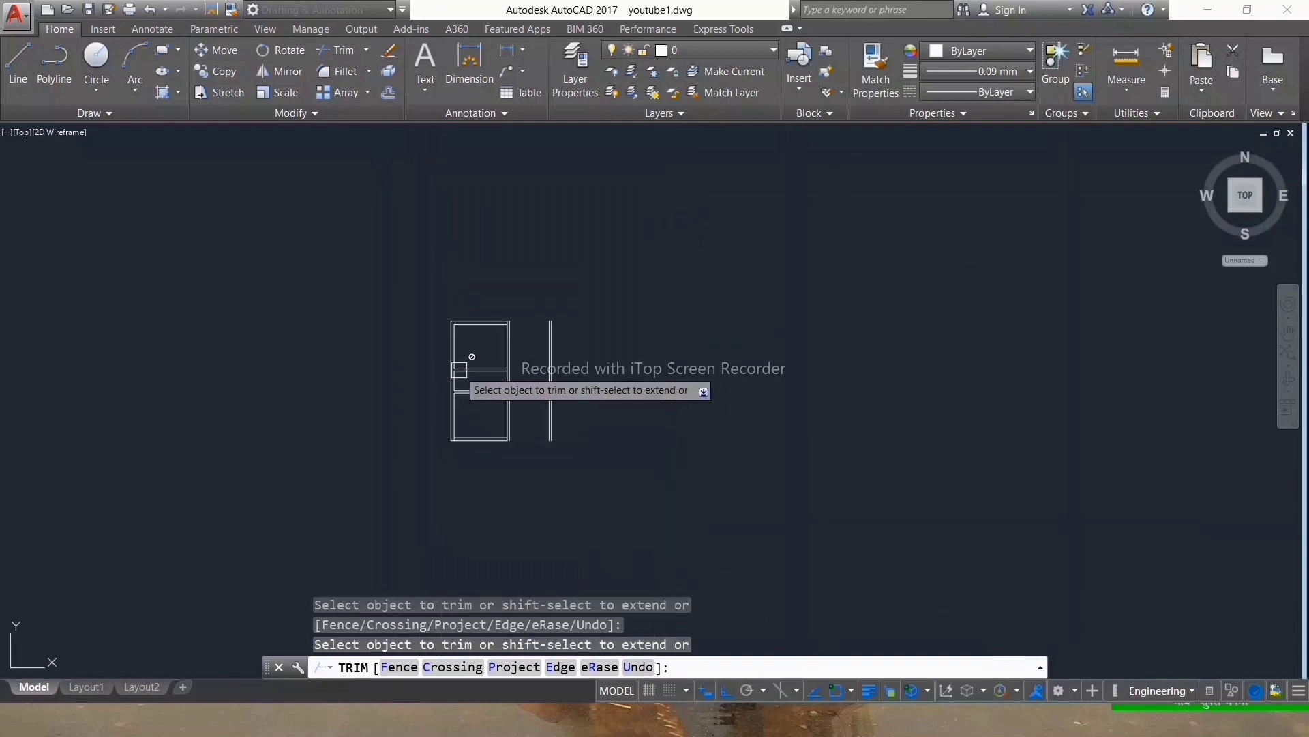
pyautogui.scroll(3, 457, 423)
pyautogui.scroll(2, 403, 341)
pyautogui.scroll(-3, 416, 369)
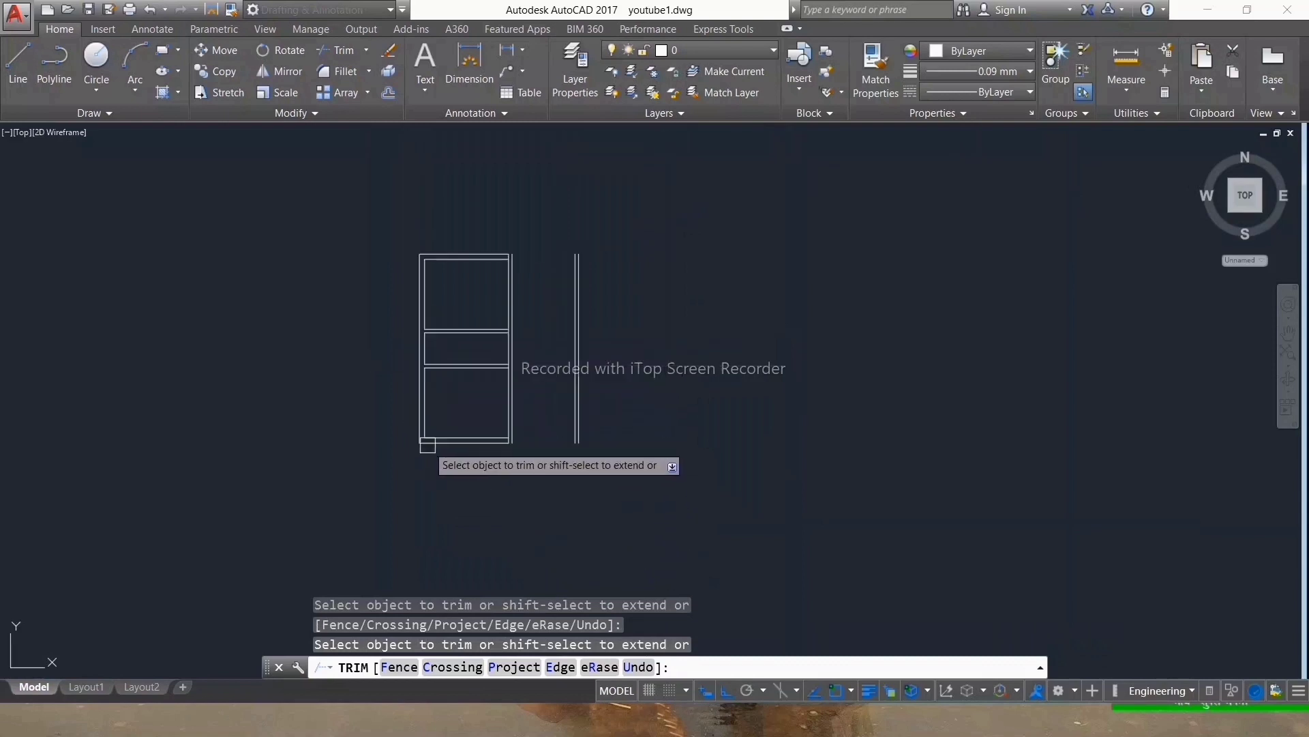
pyautogui.scroll(3, 424, 307)
pyautogui.scroll(-2, 707, 389)
pyautogui.scroll(2, 723, 389)
pyautogui.click(728, 389)
pyautogui.click(581, 447)
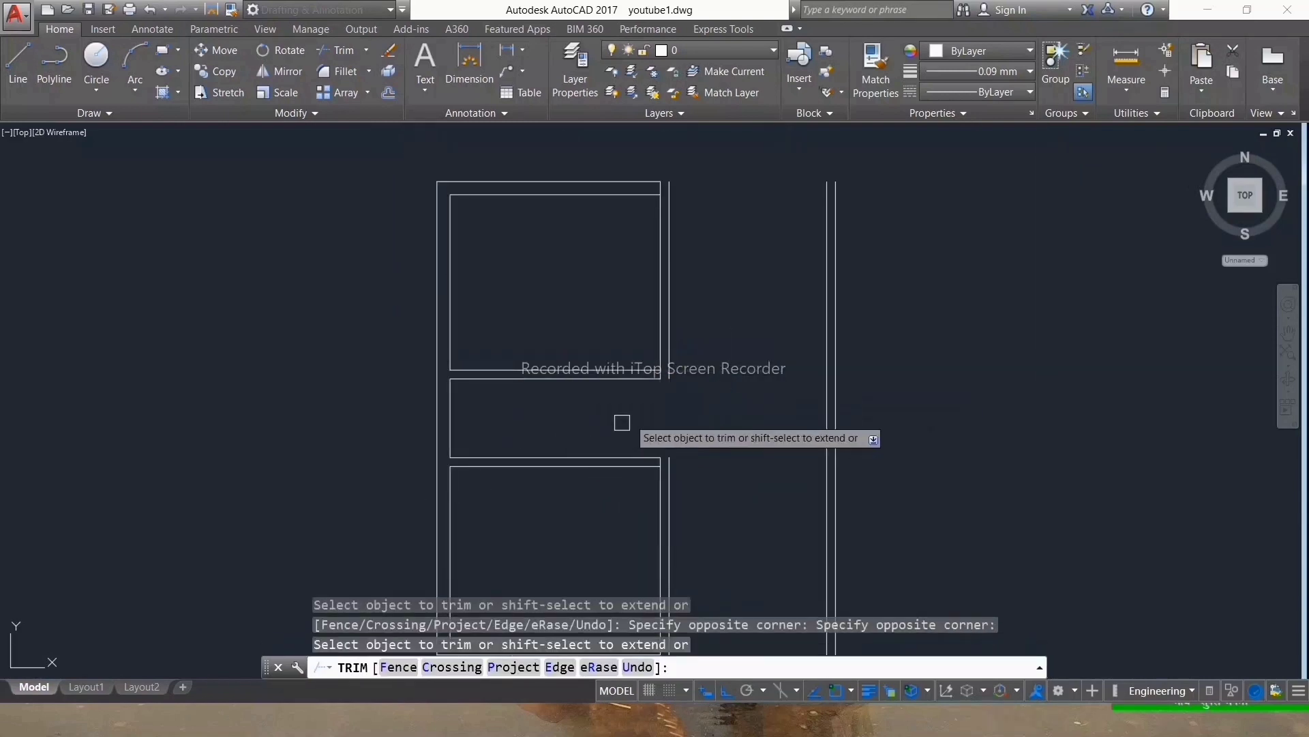
pyautogui.press('Escape')
pyautogui.press('Escape')
pyautogui.press('Escape')
# Step: Fillet two more wall corners of the middle room to close them
pyautogui.write('f')
pyautogui.press('Return')
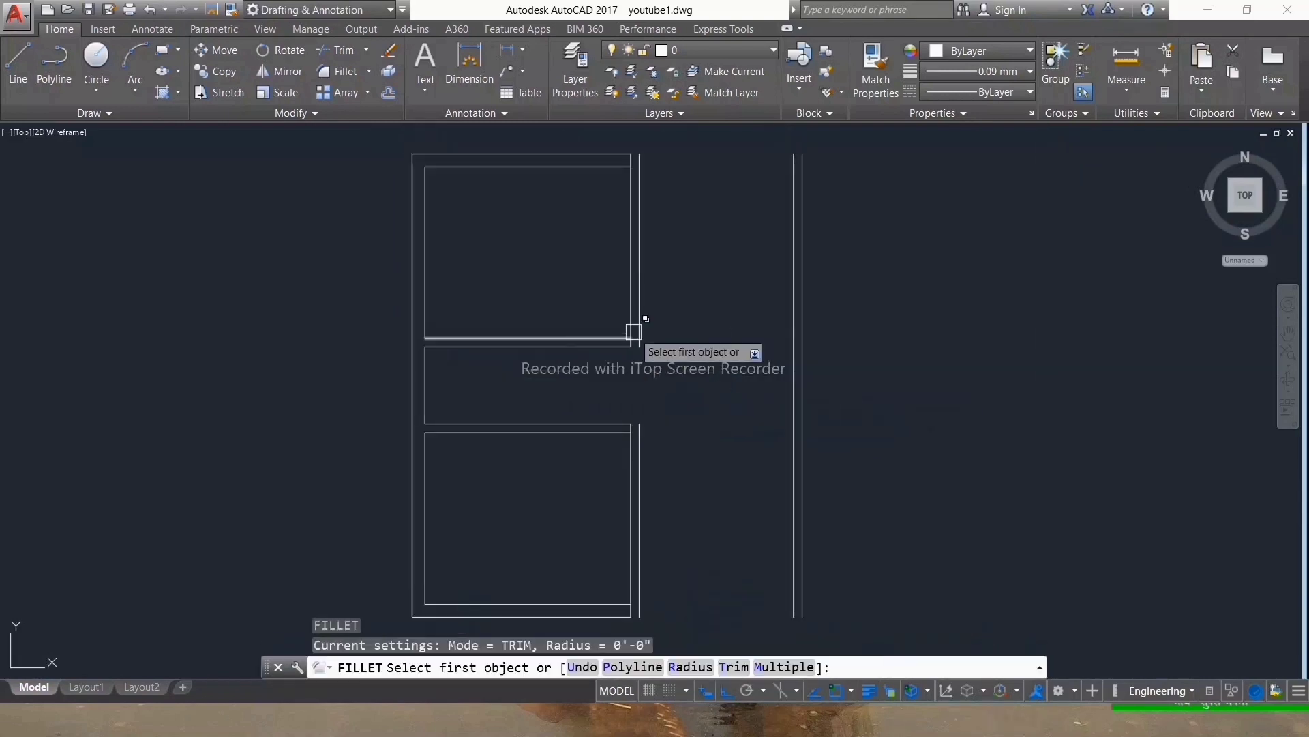
pyautogui.press('Return')
pyautogui.scroll(8, 605, 419)
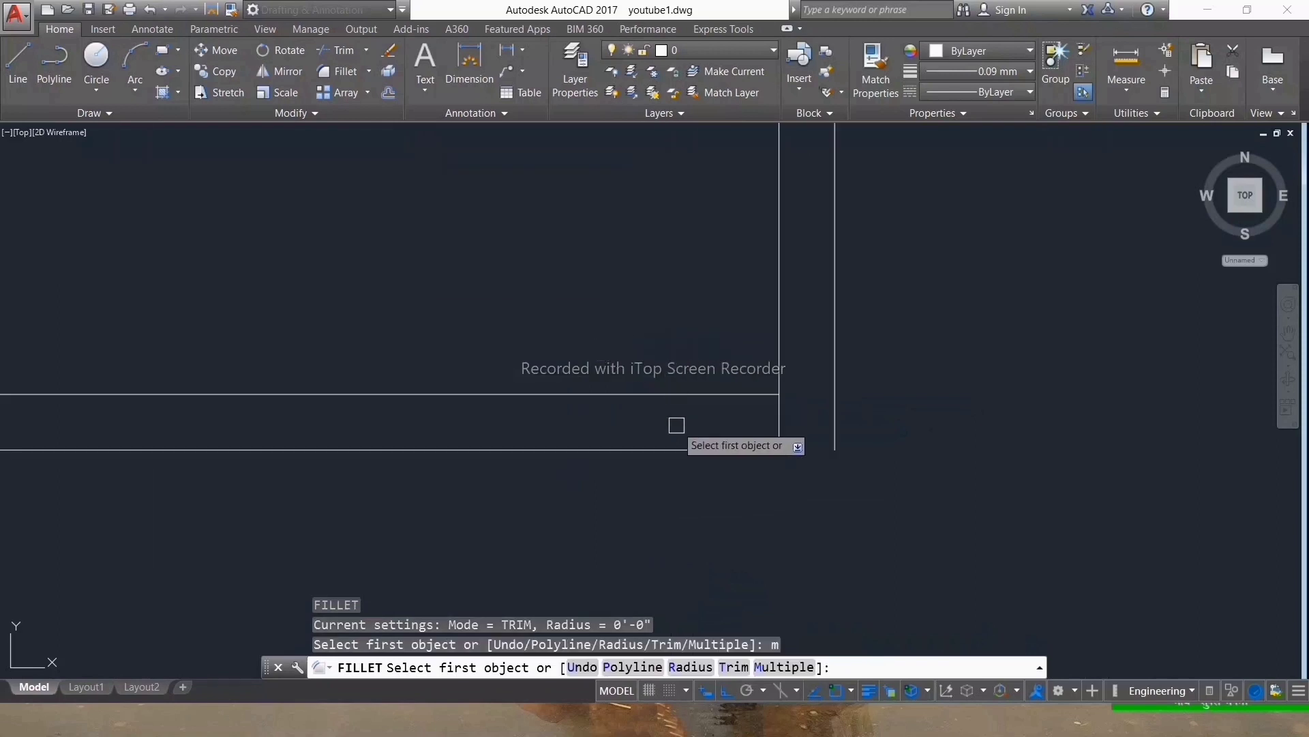
pyautogui.click(699, 448)
pyautogui.click(829, 420)
pyautogui.scroll(-3, 681, 330)
pyautogui.scroll(-2, 751, 400)
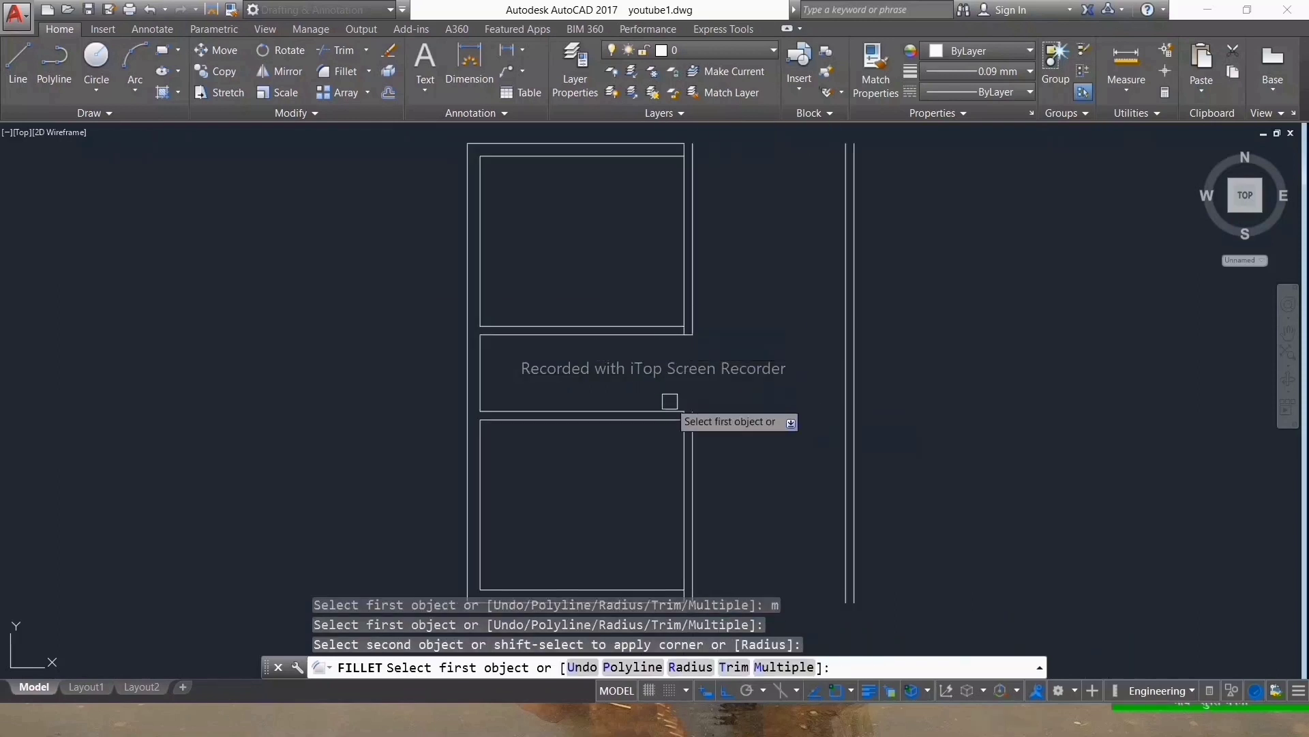
pyautogui.scroll(4, 692, 444)
pyautogui.scroll(2, 766, 483)
pyautogui.click(727, 442)
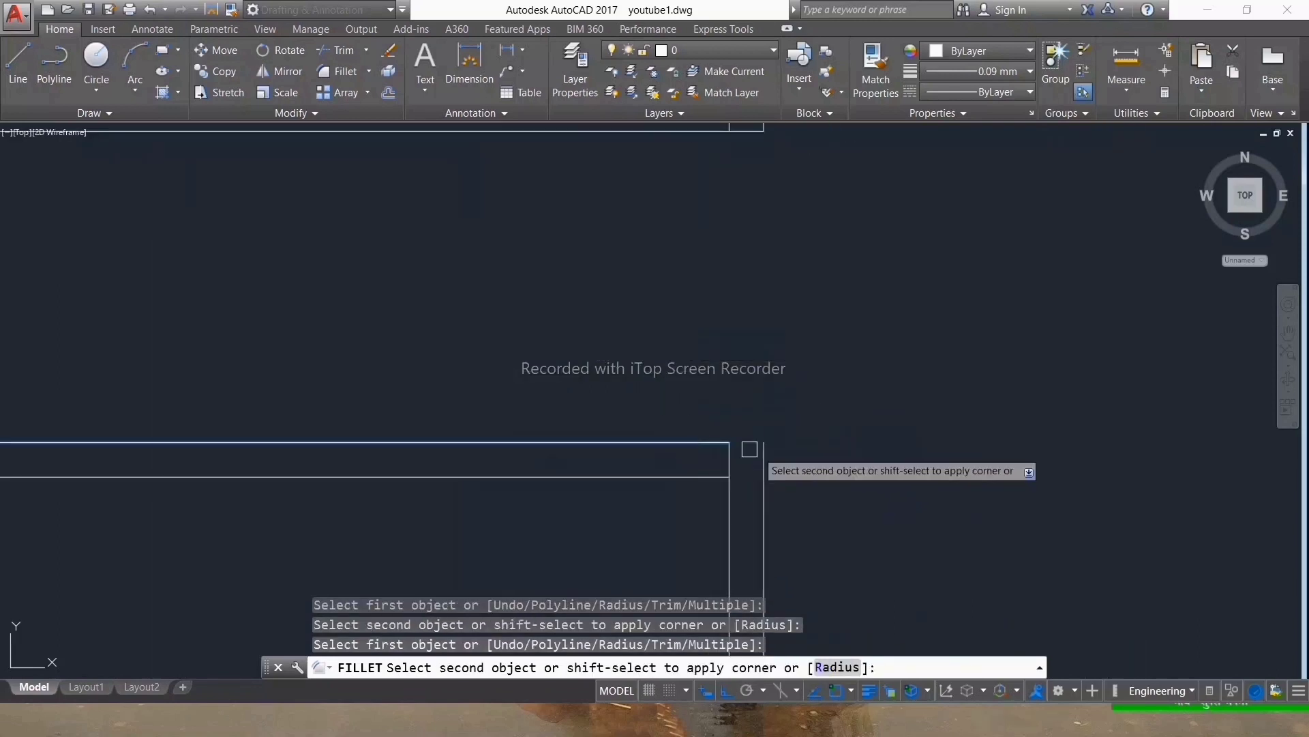
pyautogui.click(761, 473)
pyautogui.scroll(-2, 759, 359)
pyautogui.scroll(-2, 759, 360)
pyautogui.press('Escape')
pyautogui.press('Escape')
pyautogui.press('Escape')
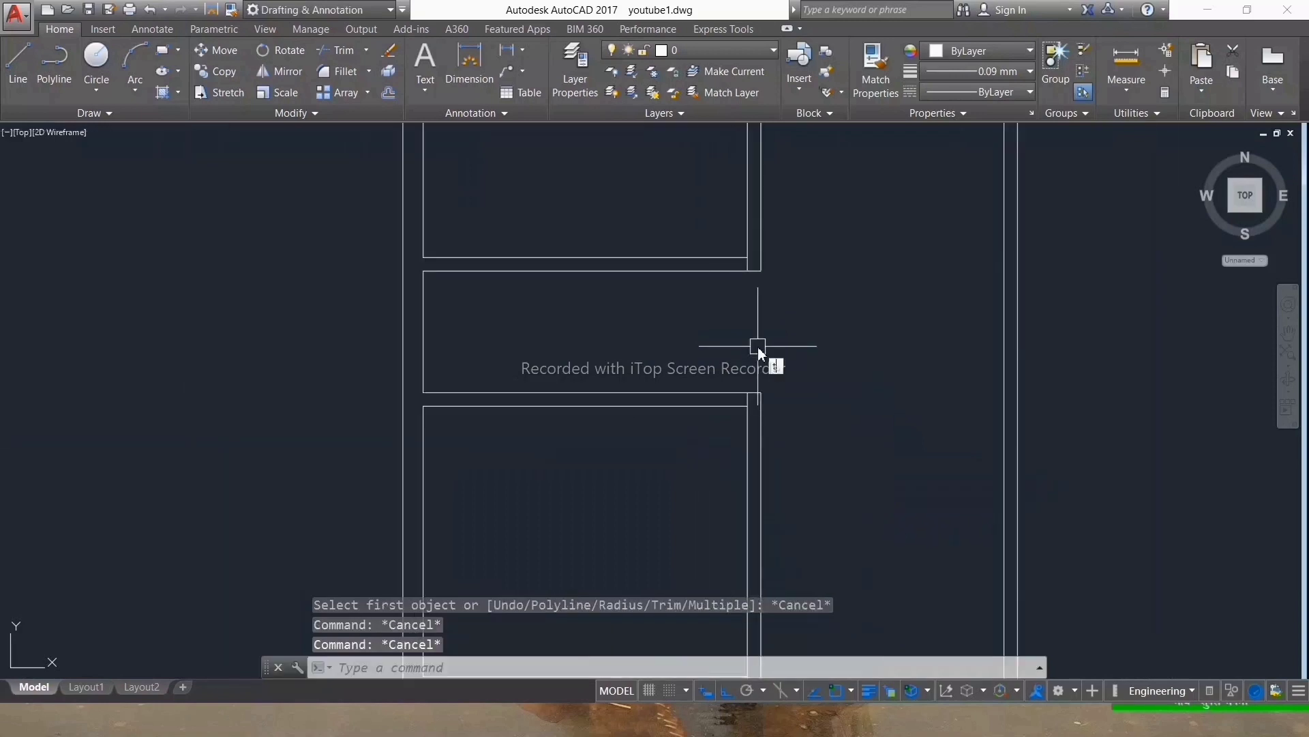
# Step: Trim the remaining overhanging wall line stub
pyautogui.write('tr')
pyautogui.press('Return')
pyautogui.press('Return')
pyautogui.scroll(8, 853, 427)
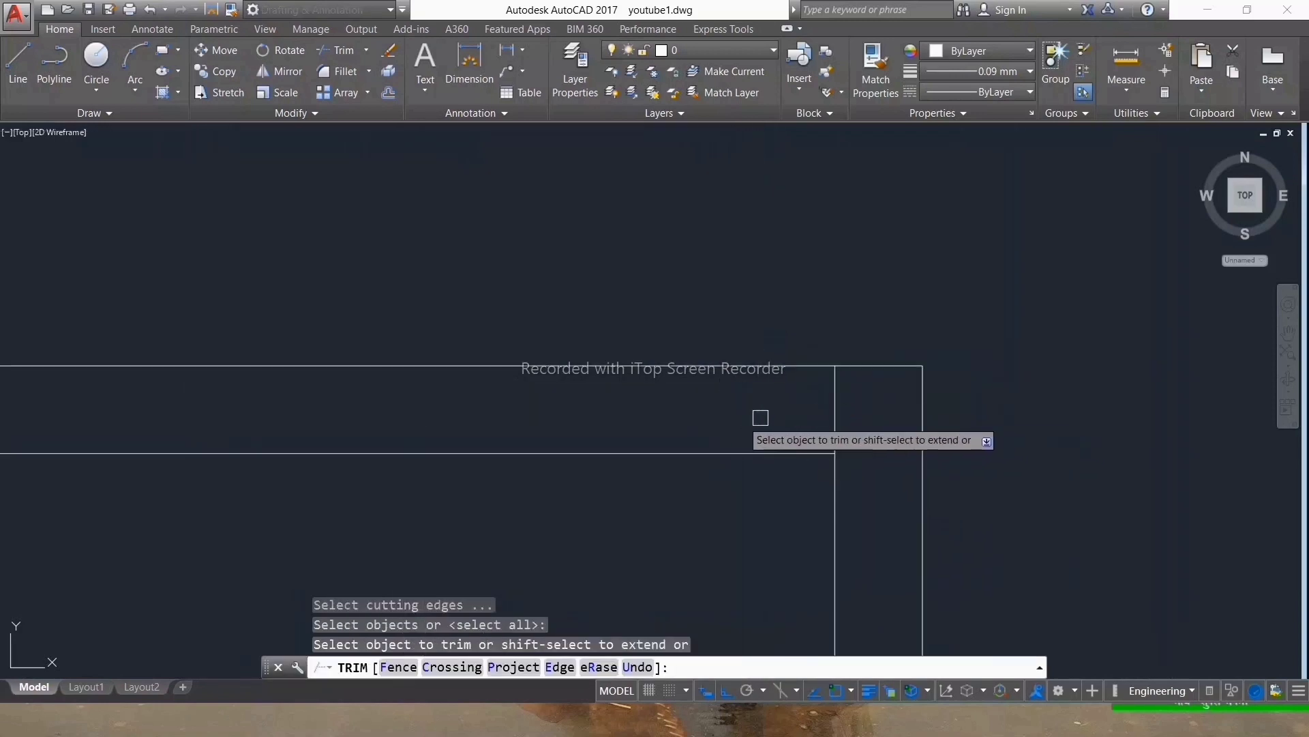
pyautogui.scroll(-8, 754, 426)
pyautogui.scroll(10, 739, 426)
pyautogui.click(738, 425)
pyautogui.scroll(-3, 709, 450)
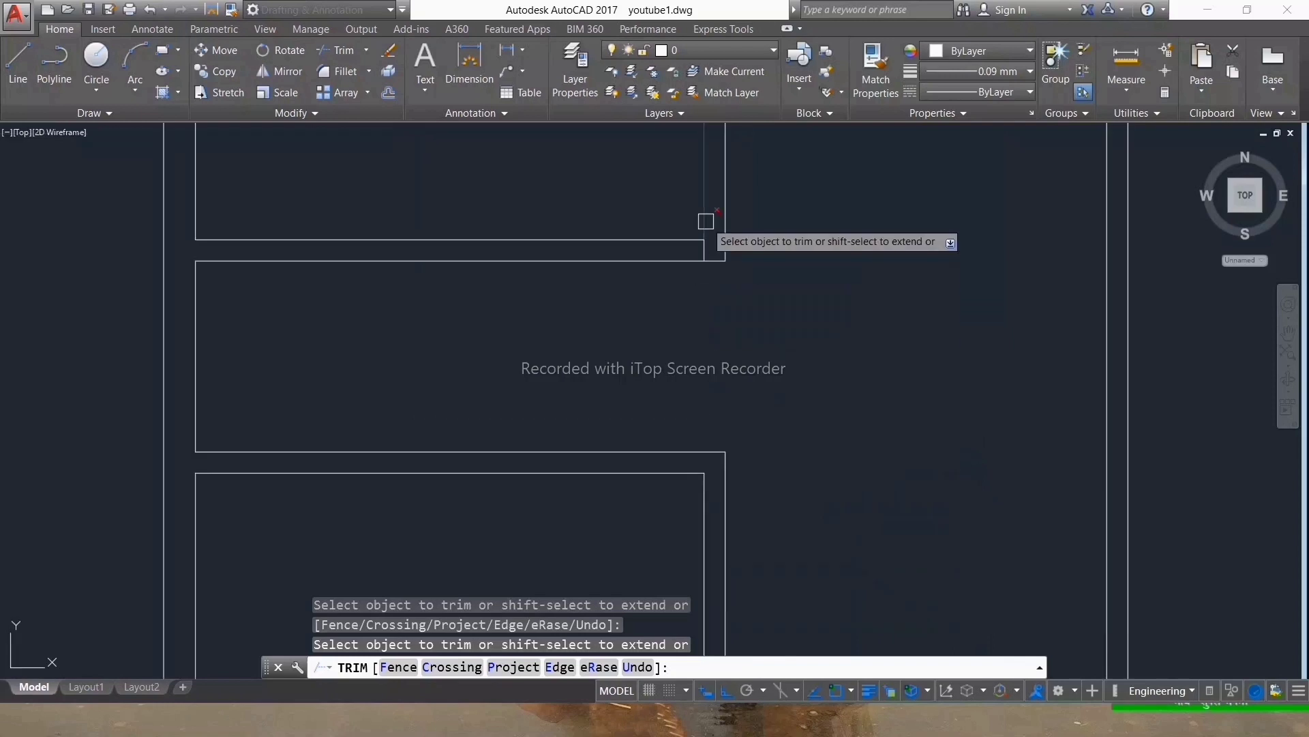
pyautogui.scroll(3, 697, 328)
pyautogui.press('Escape')
pyautogui.scroll(-5, 442, 394)
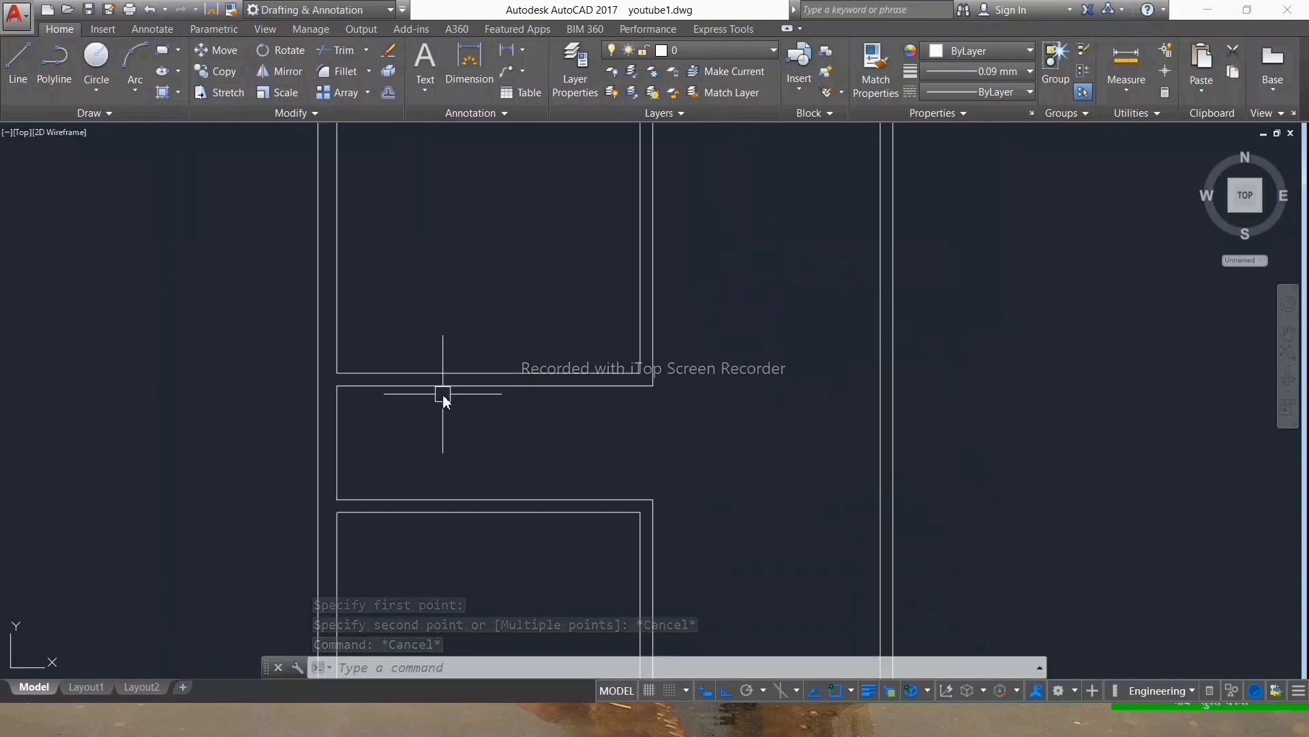
# Step: Offset the middle room's left wall line 9' right, then that copy 6" further
pyautogui.write('o')
pyautogui.press('Return')
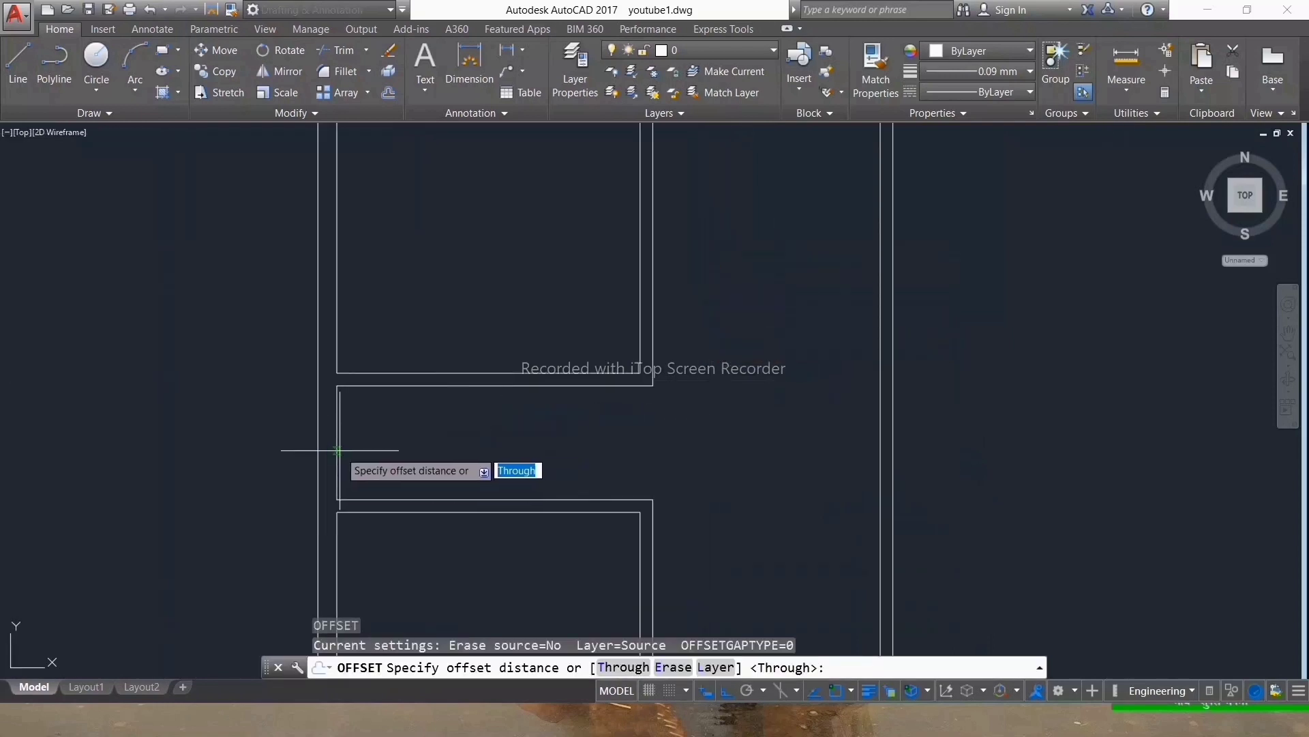
pyautogui.write("9'")
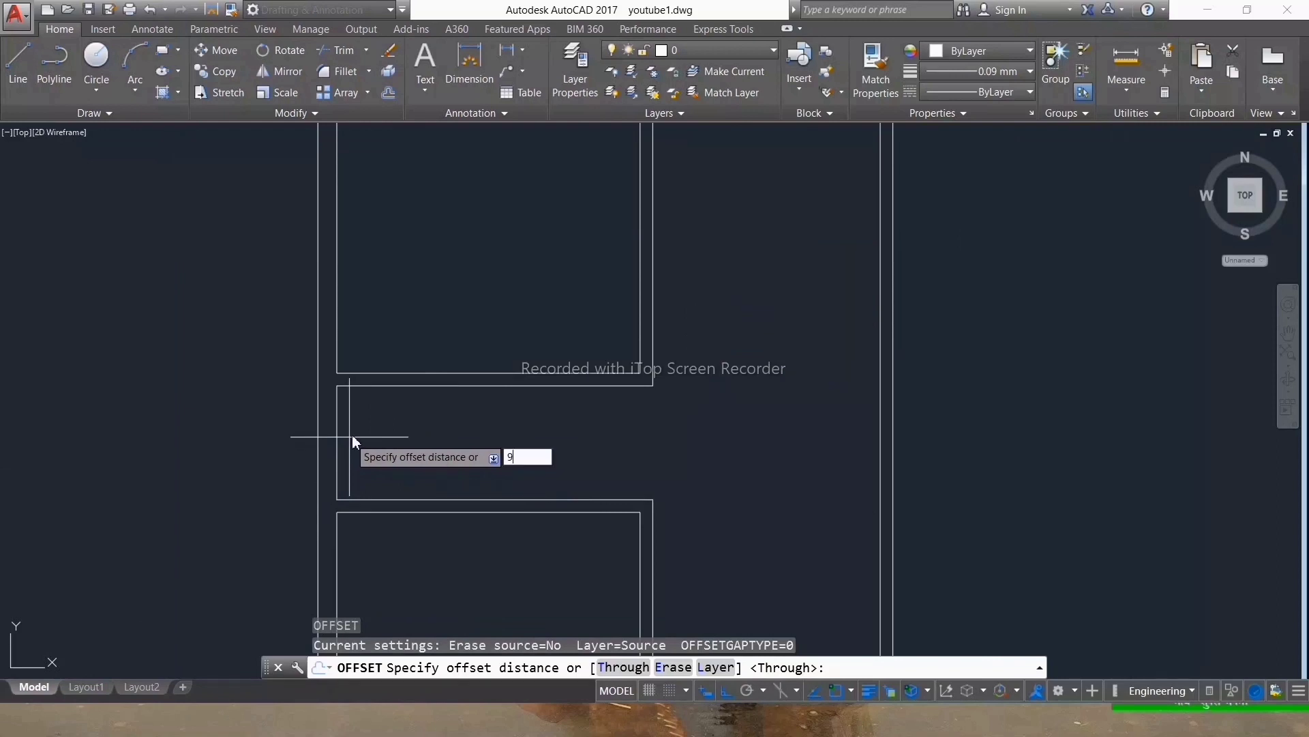
pyautogui.press('Return')
pyautogui.click(338, 443)
pyautogui.click(478, 443)
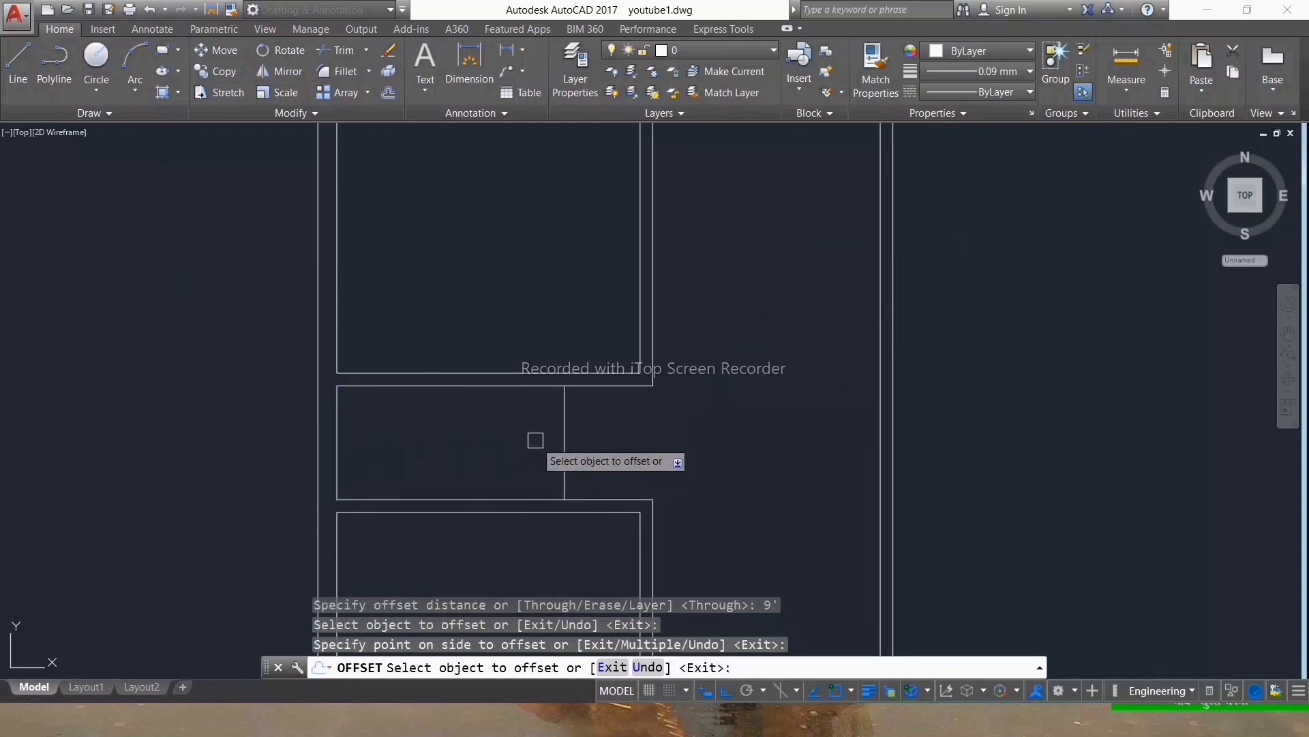
pyautogui.click(564, 443)
pyautogui.write('6')
pyautogui.press('Return')
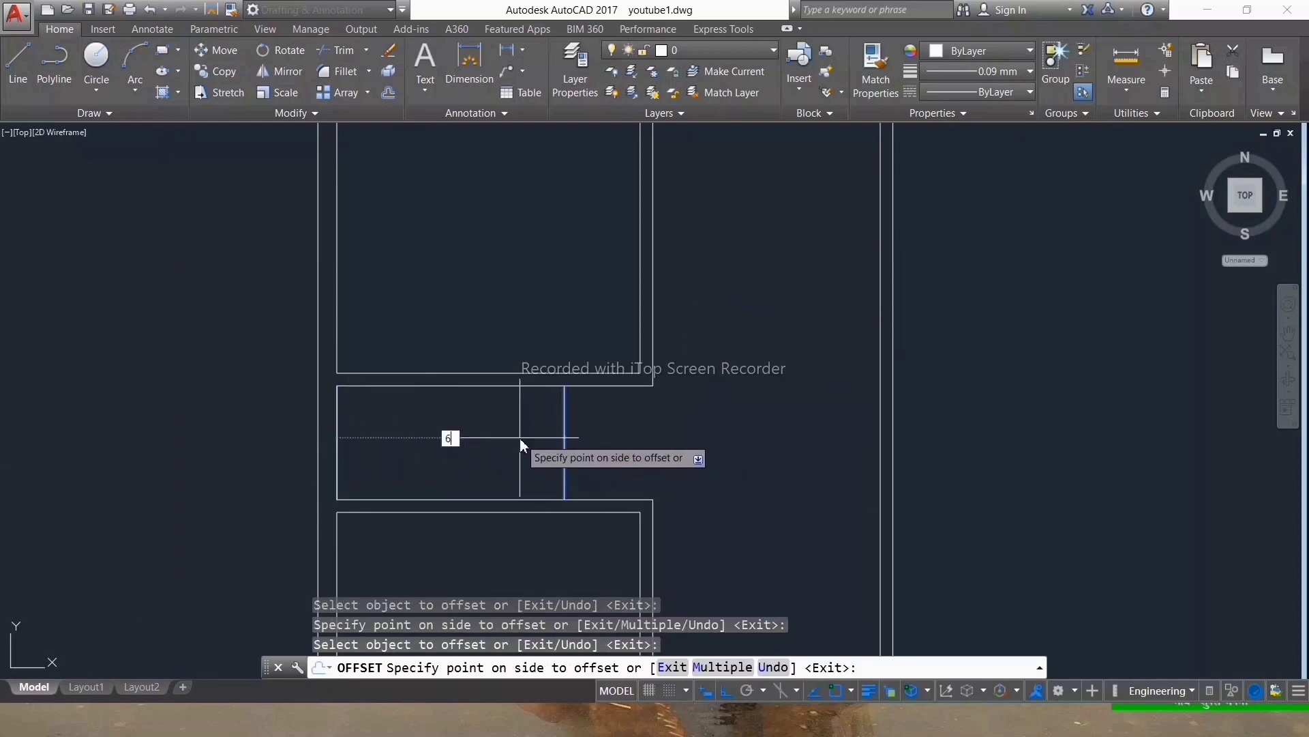
pyautogui.press('Escape')
# Step: Draw the top wall line closing the upper-right room
pyautogui.scroll(2, 375, 496)
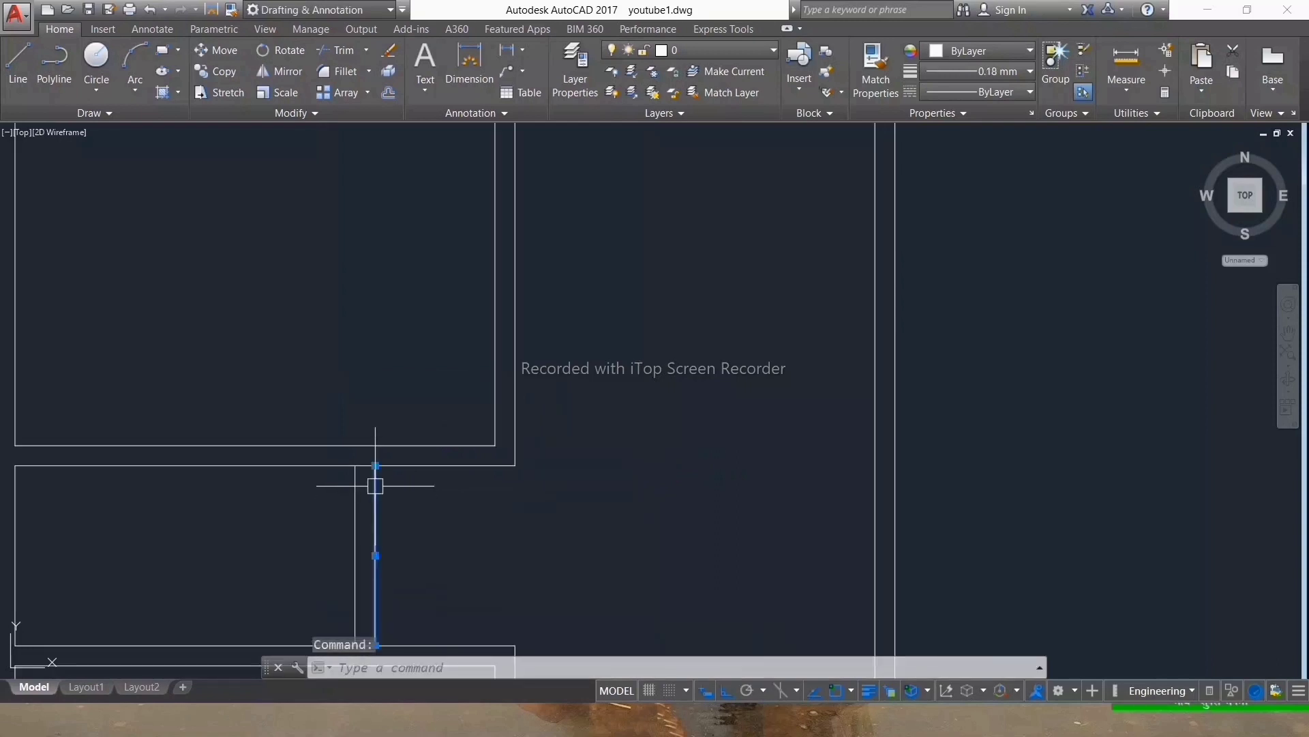
pyautogui.click(375, 466)
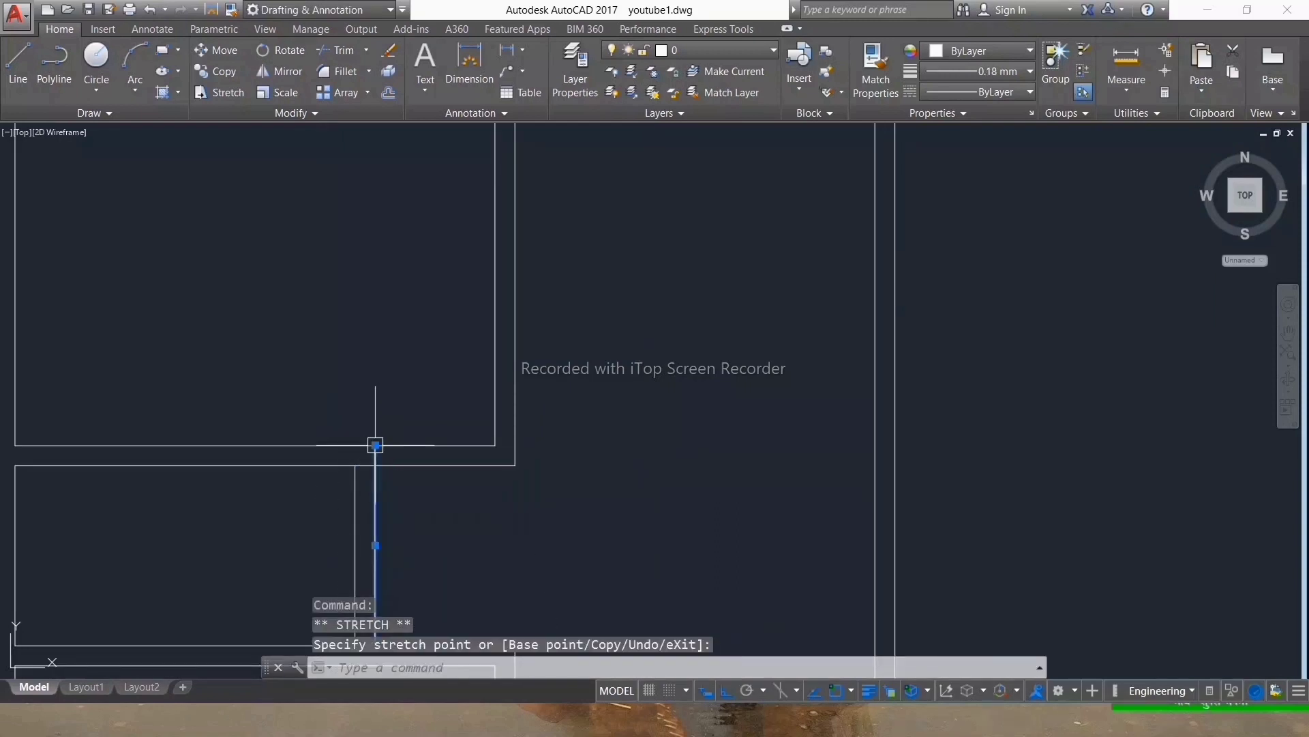
pyautogui.press('Escape')
pyautogui.press('Escape')
pyautogui.scroll(-2, 467, 352)
pyautogui.write('l')
pyautogui.press('Return')
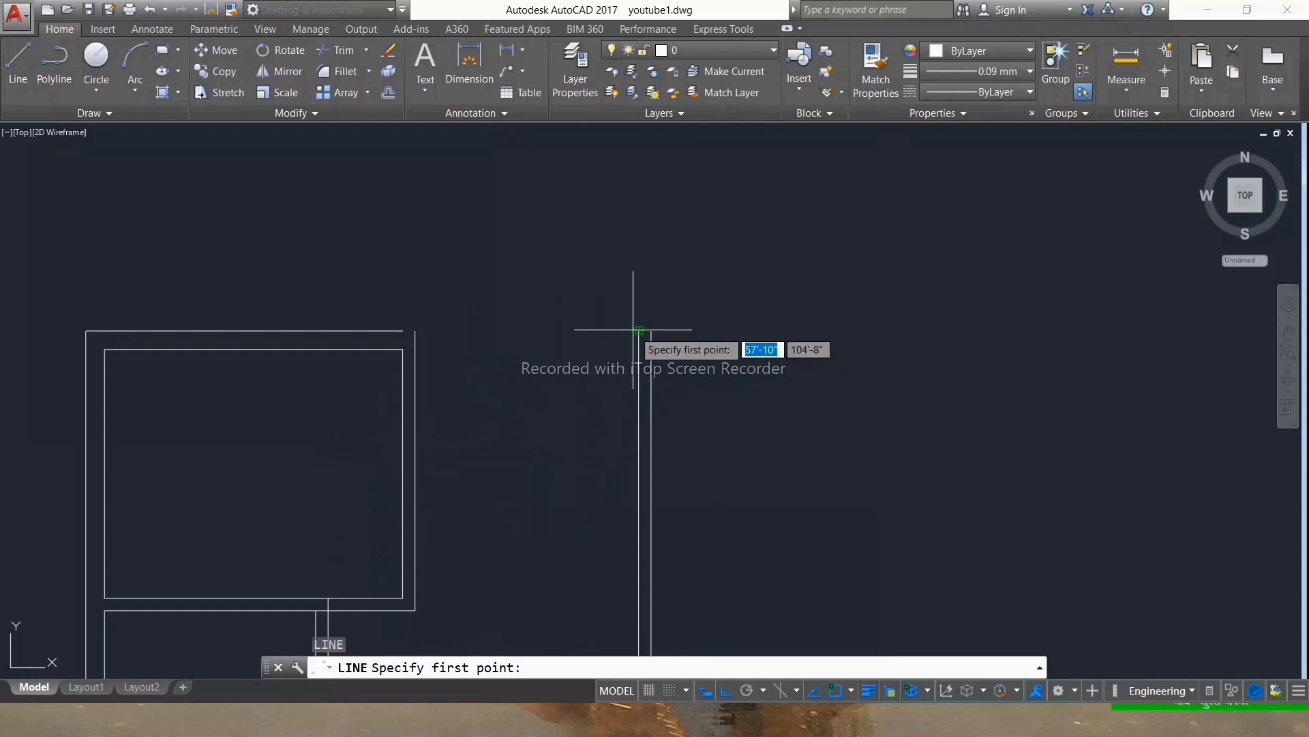
pyautogui.click(640, 331)
pyautogui.click(415, 331)
pyautogui.press('Escape')
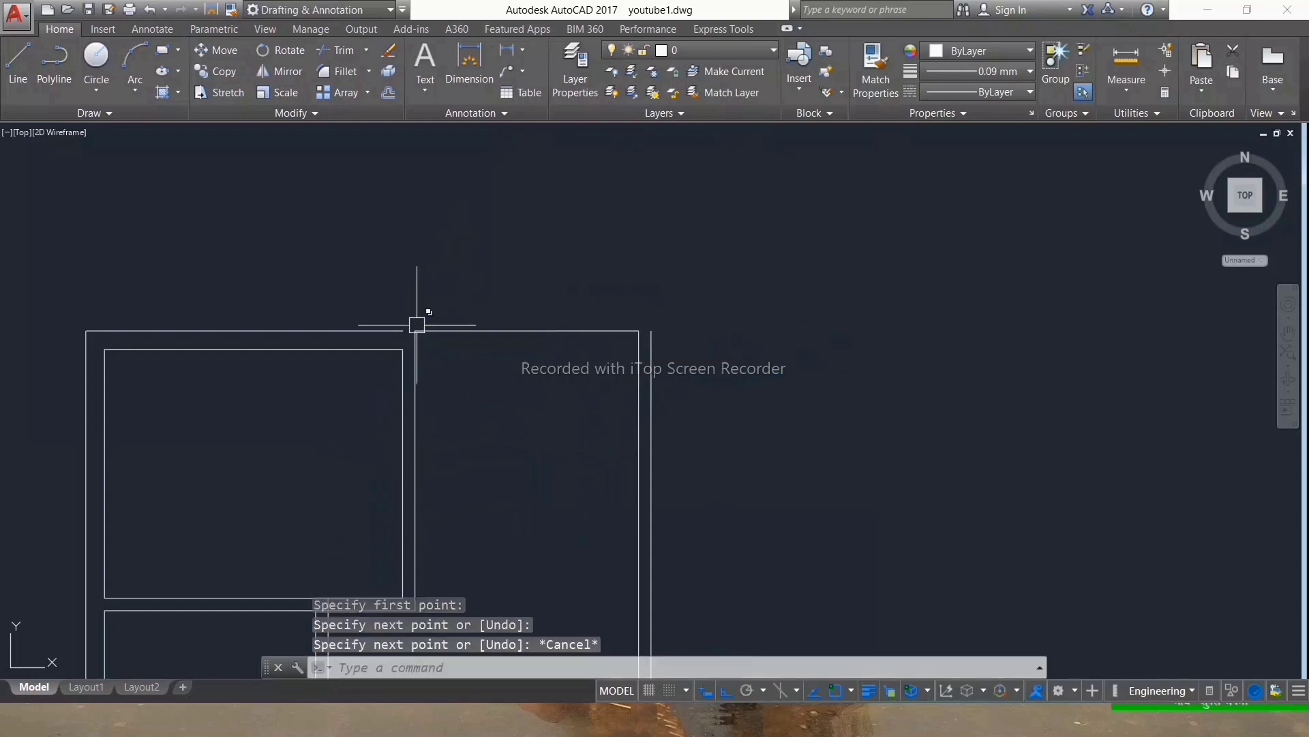
# Step: Offset the top wall line 9" inward to thicken it
pyautogui.write('o')
pyautogui.press('Return')
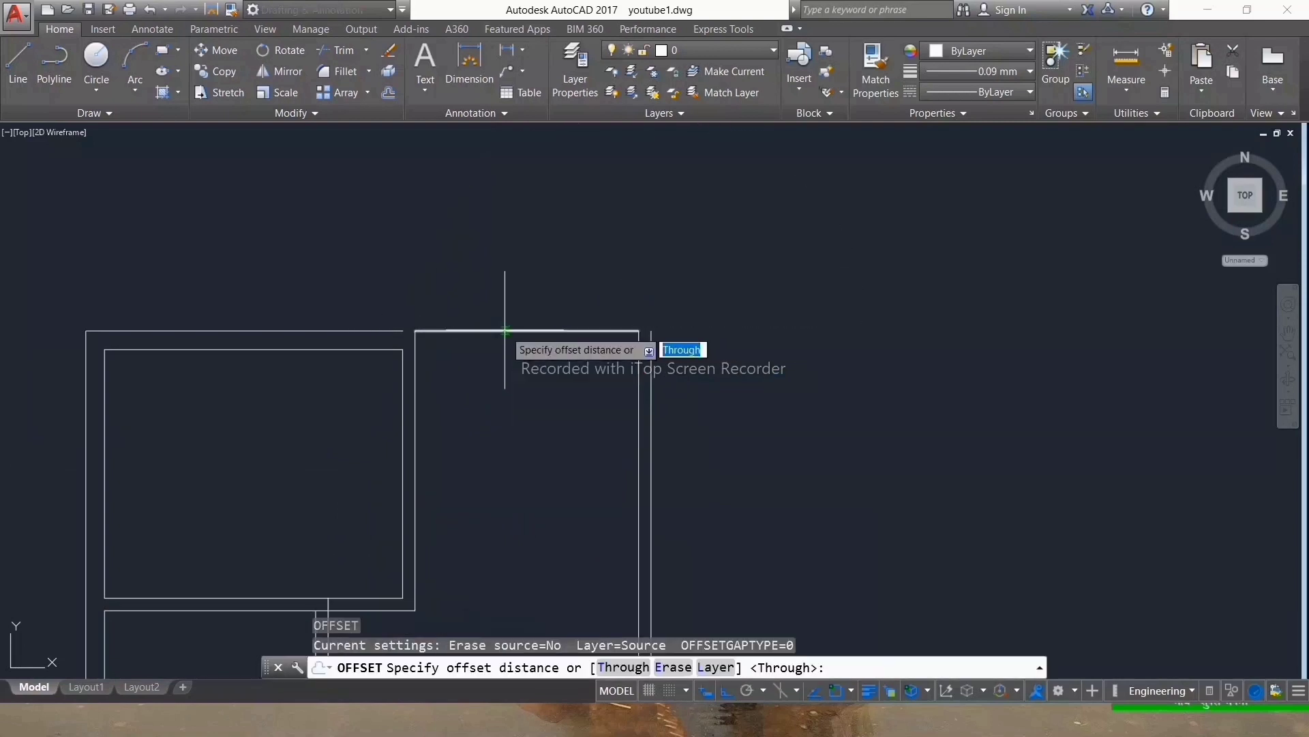
pyautogui.write('9')
pyautogui.press('Return')
pyautogui.click(505, 331)
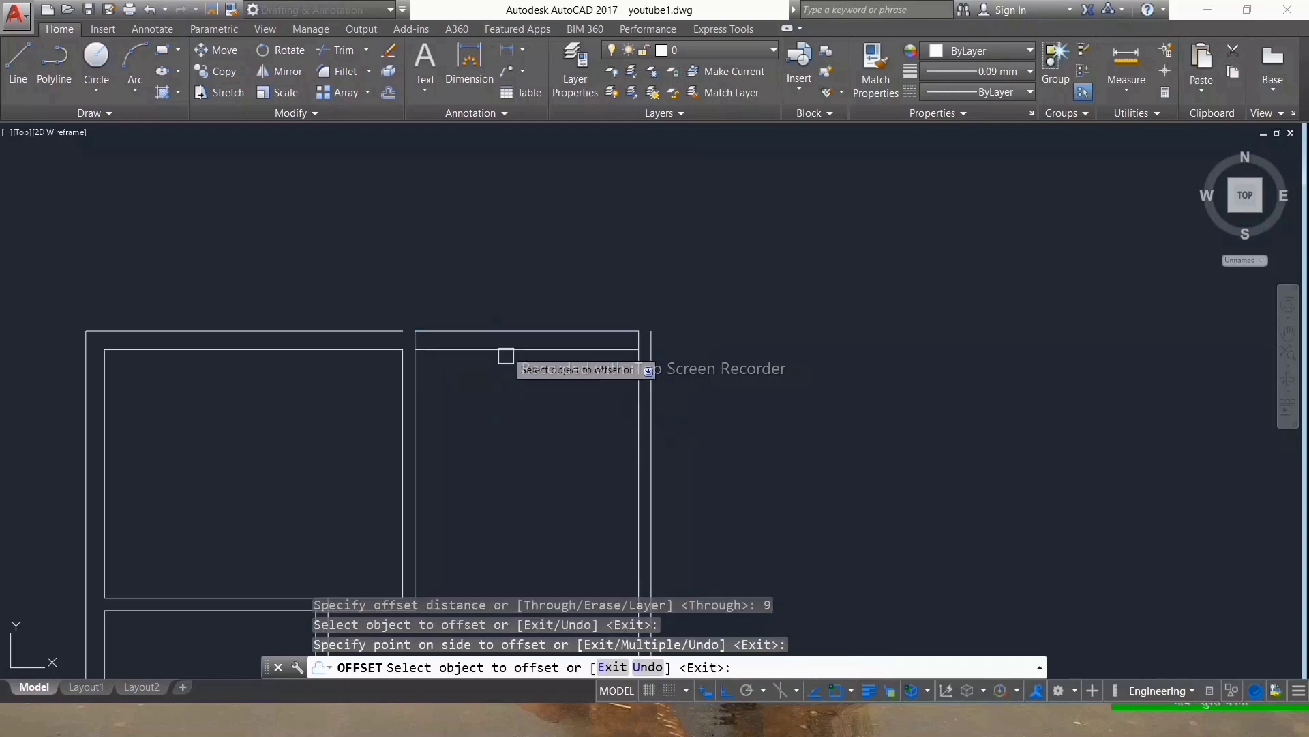
# Step: Offset the inner top wall line 8' down, then that copy 6" to form the partition
pyautogui.scroll(-2, 504, 332)
pyautogui.scroll(3, 505, 336)
pyautogui.click(505, 338)
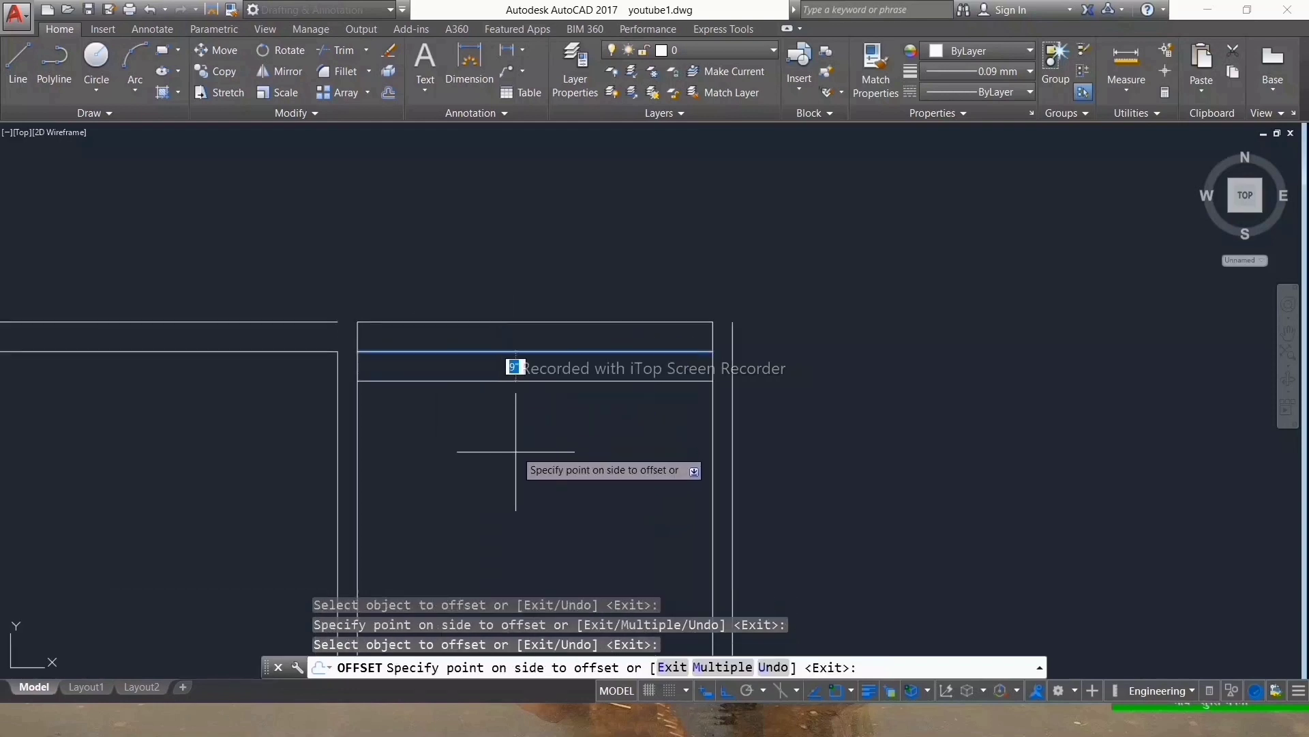
pyautogui.scroll(-3, 508, 409)
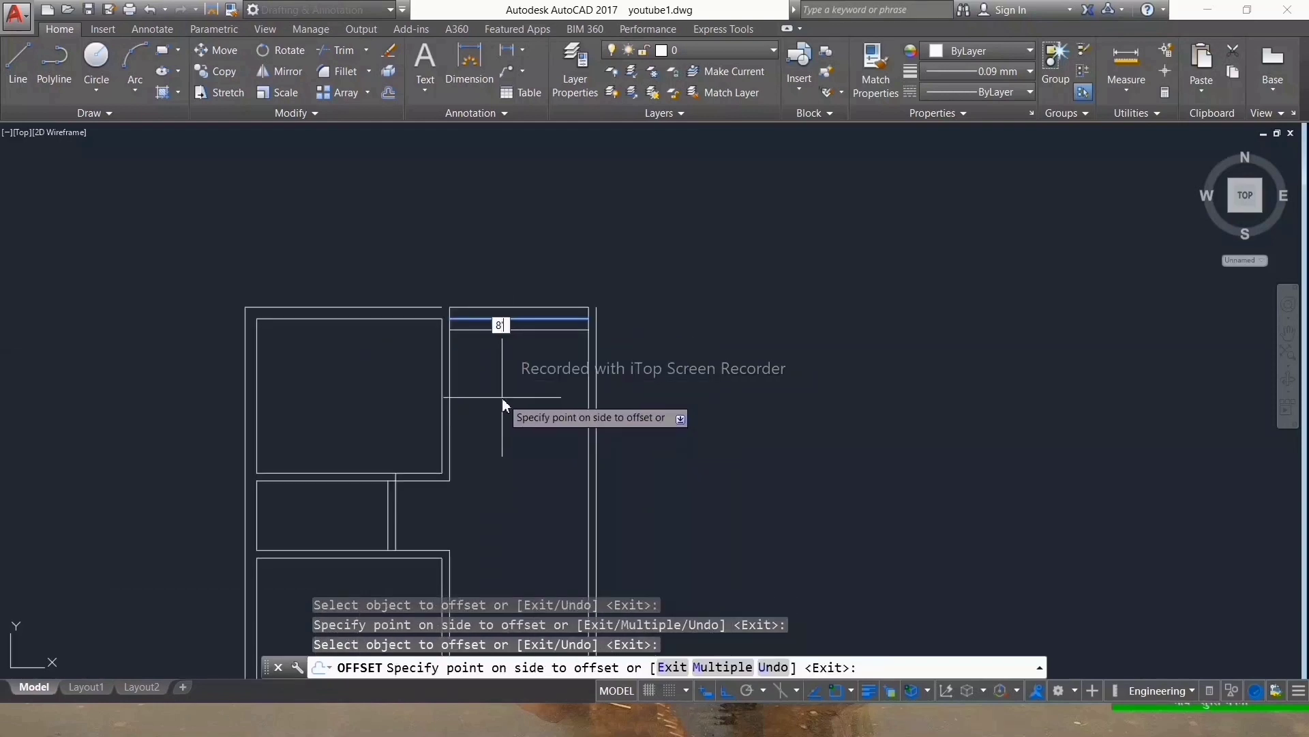
pyautogui.press('Return')
pyautogui.scroll(-5, 503, 382)
pyautogui.scroll(9, 510, 379)
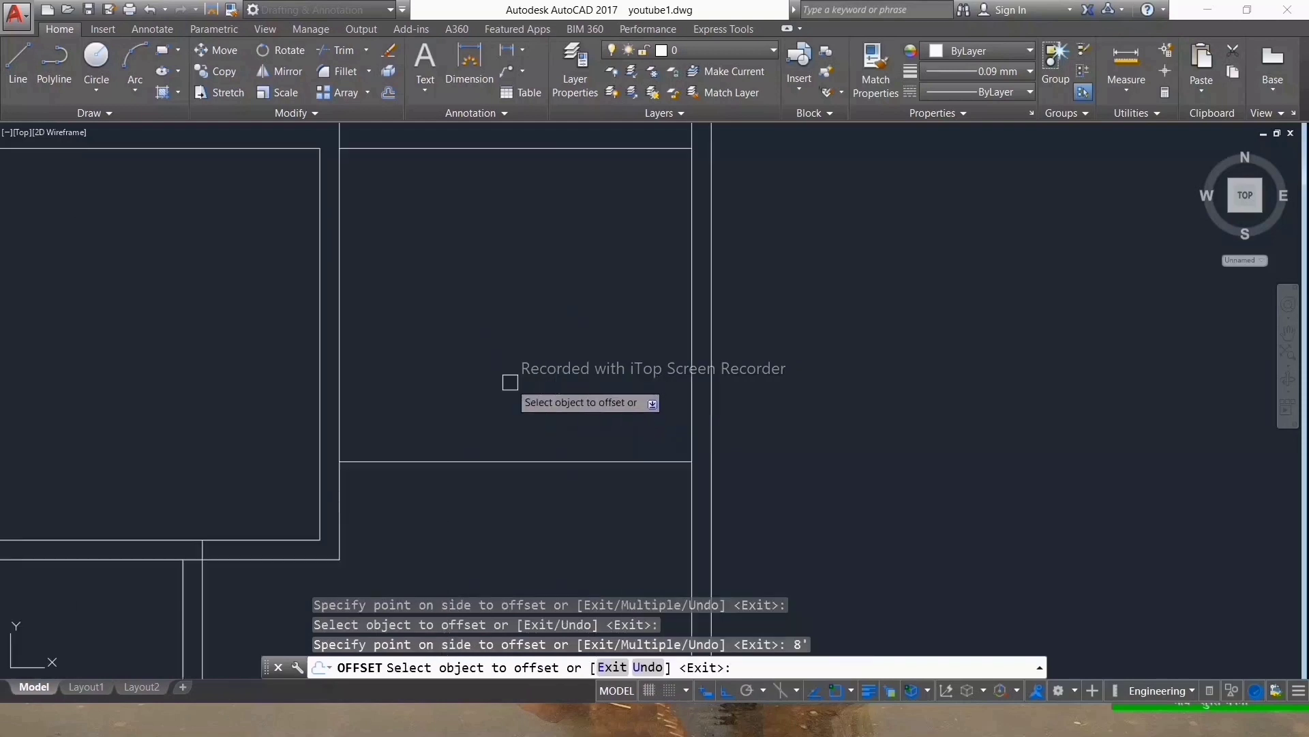
pyautogui.click(510, 461)
pyautogui.write('6')
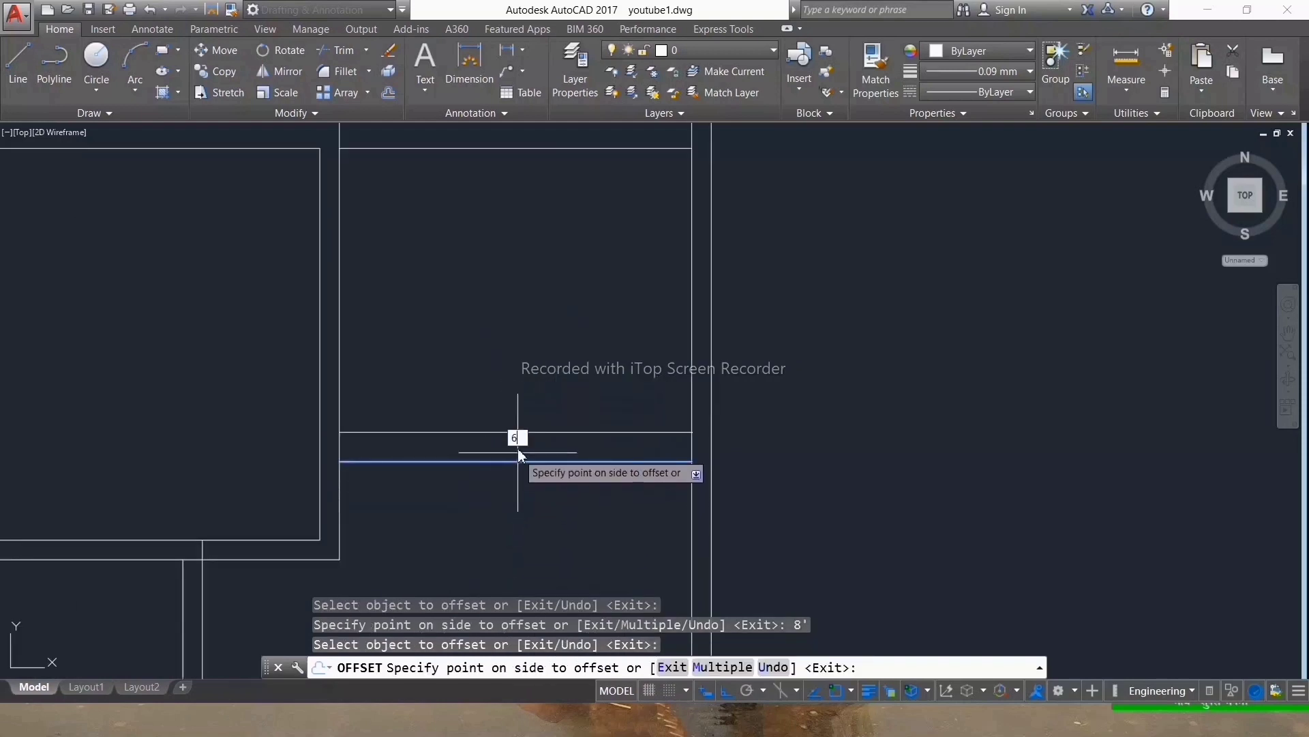
pyautogui.press('Return')
pyautogui.scroll(-4, 529, 382)
pyautogui.scroll(2, 576, 401)
pyautogui.press('Escape')
pyautogui.press('Escape')
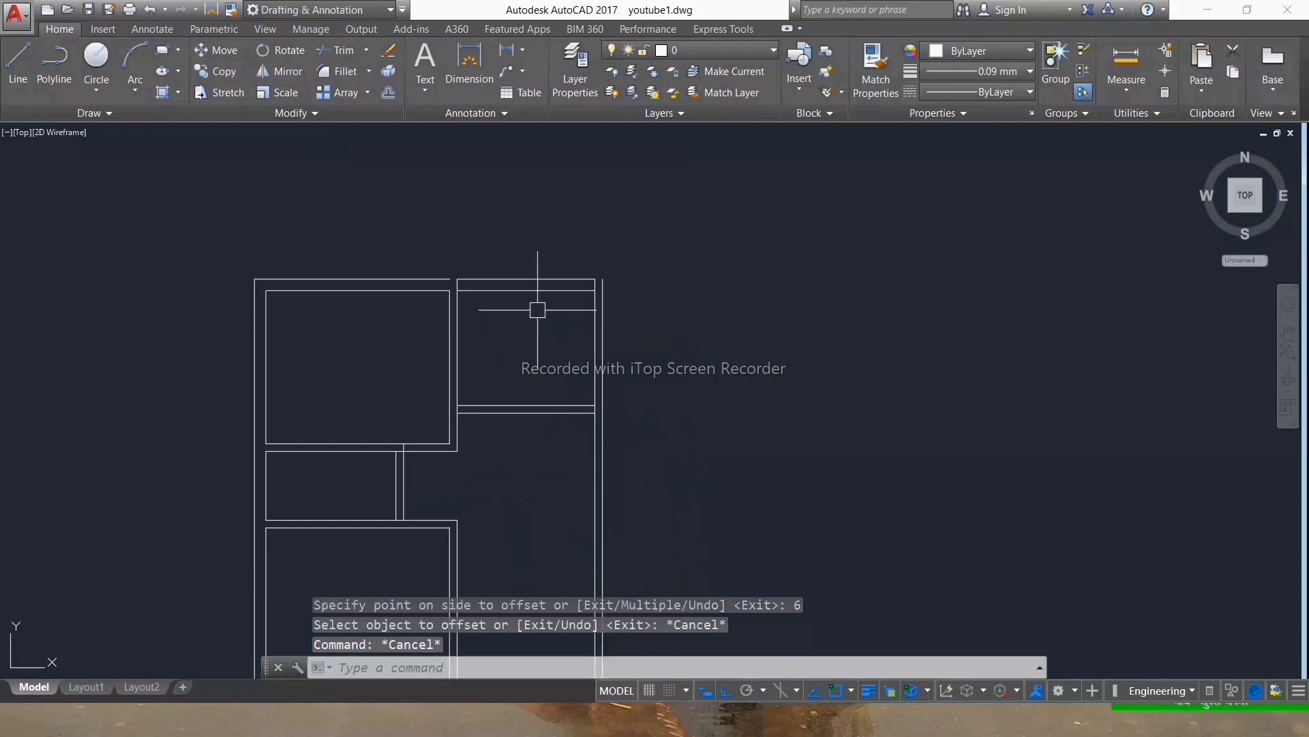
pyautogui.scroll(5, 494, 283)
# Step: Try to join the inner top wall line and the left wall line into a corner
pyautogui.press('Return')
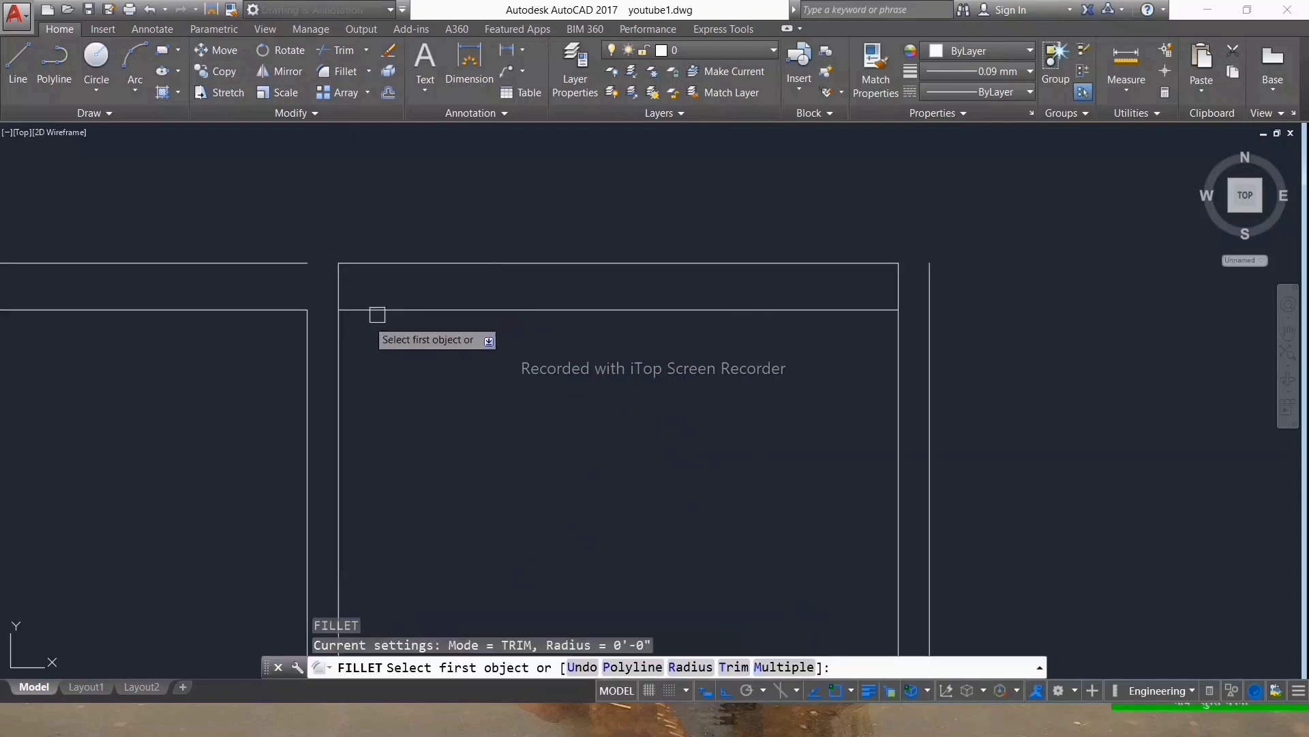
pyautogui.click(376, 309)
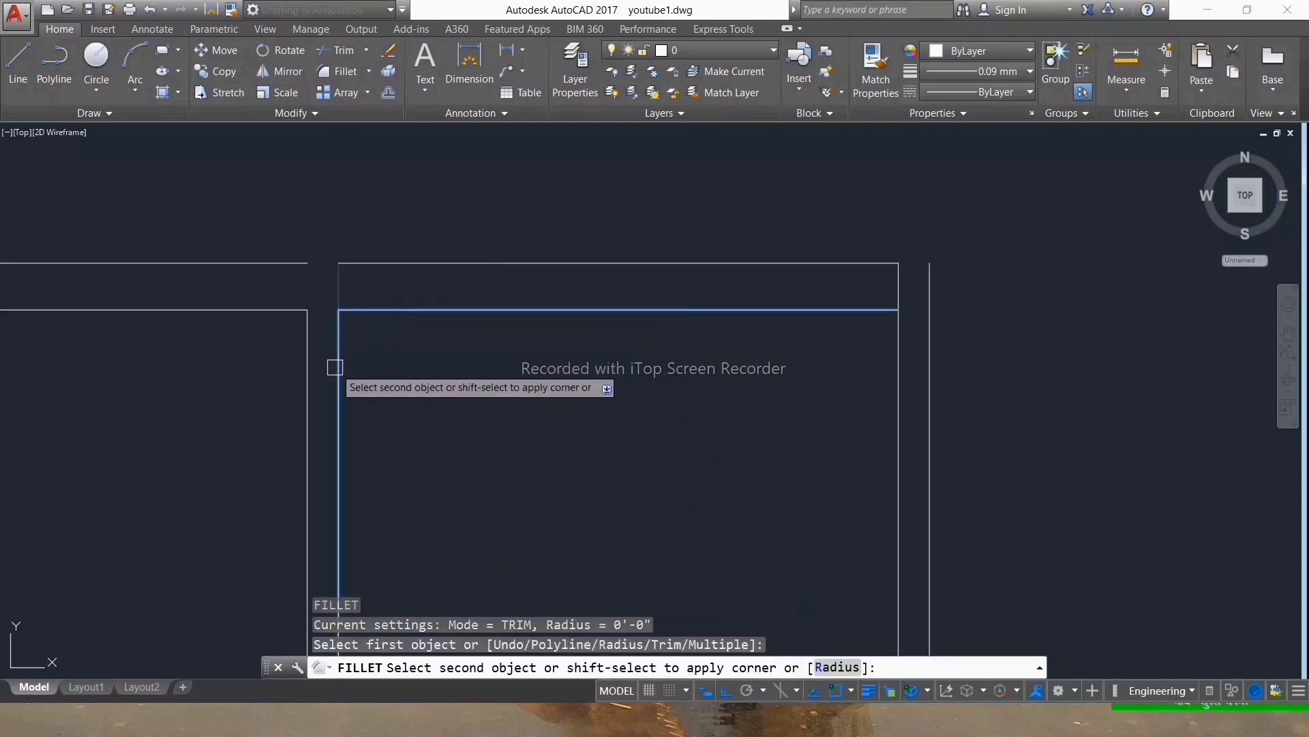
pyautogui.click(338, 365)
pyautogui.click(835, 261)
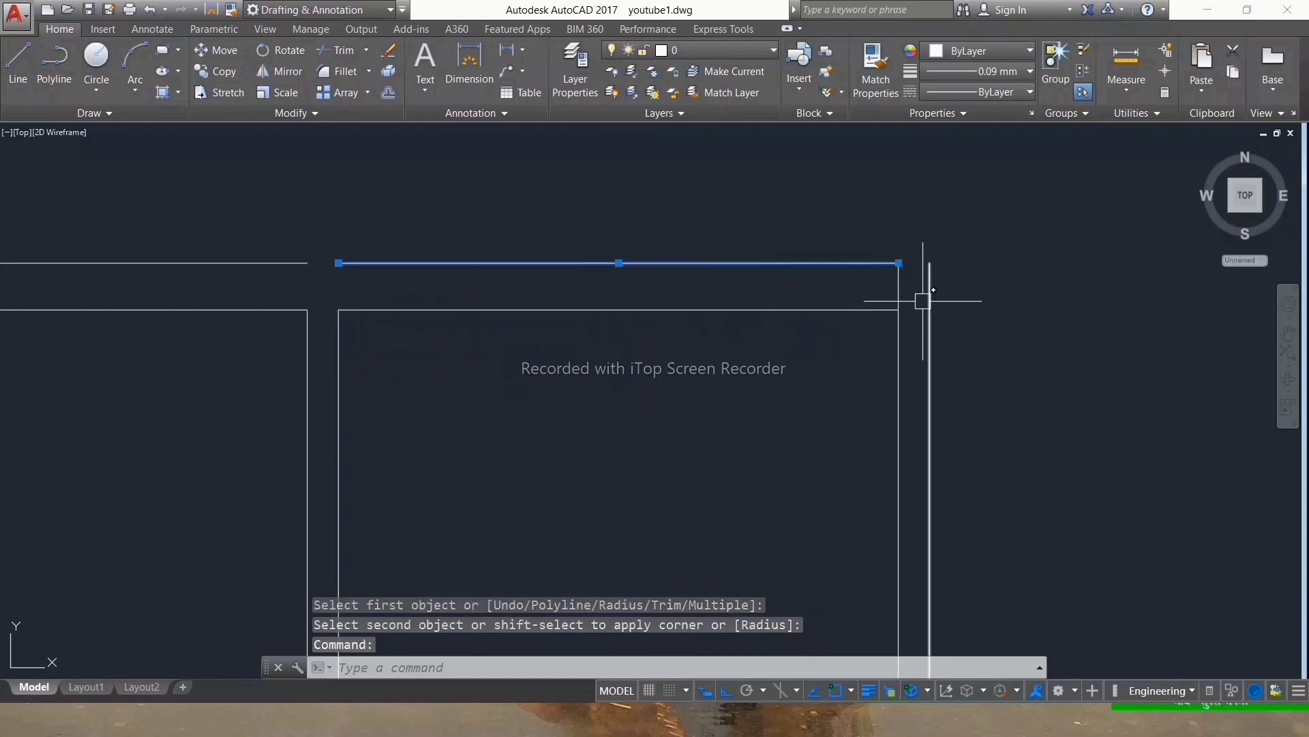
pyautogui.press('Escape')
pyautogui.press('Escape')
pyautogui.write('f\\')
pyautogui.press('Return')
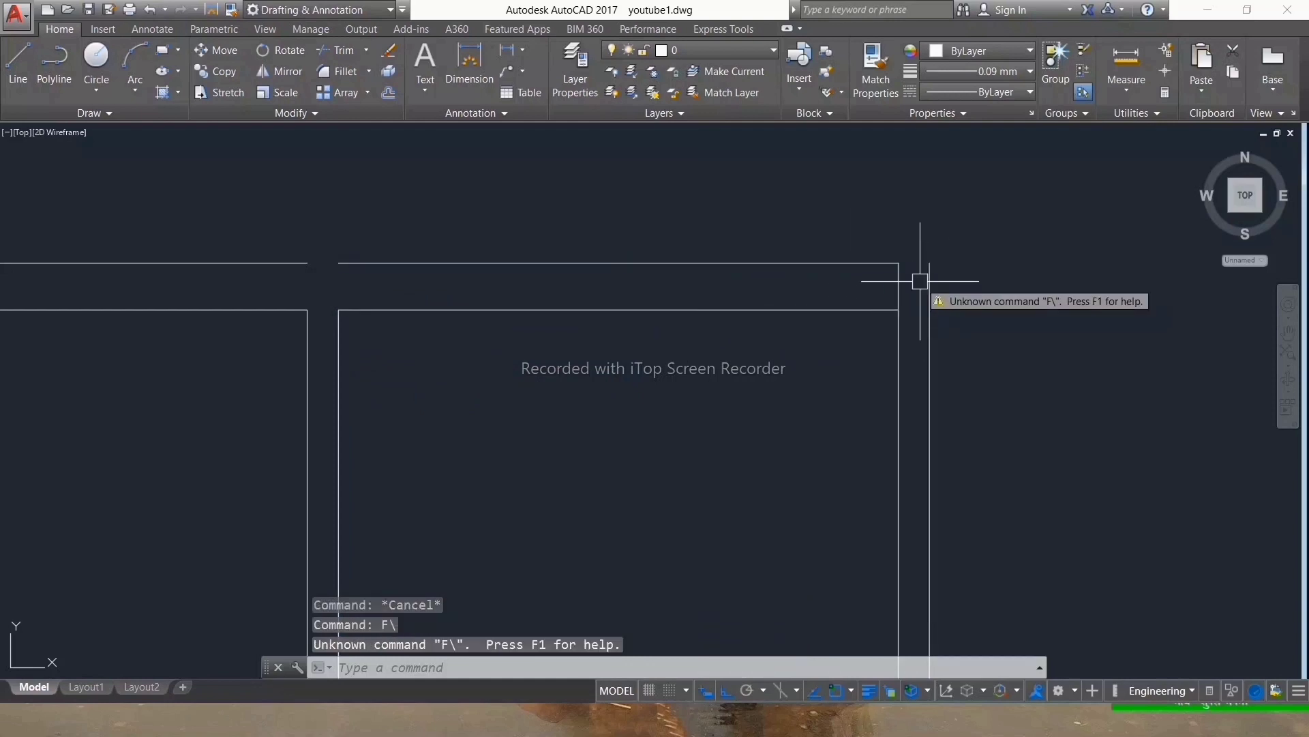
# Step: Draw a new bottom wall line from the room corner to the right wall
pyautogui.scroll(-5, 629, 446)
pyautogui.write('l')
pyautogui.press('Return')
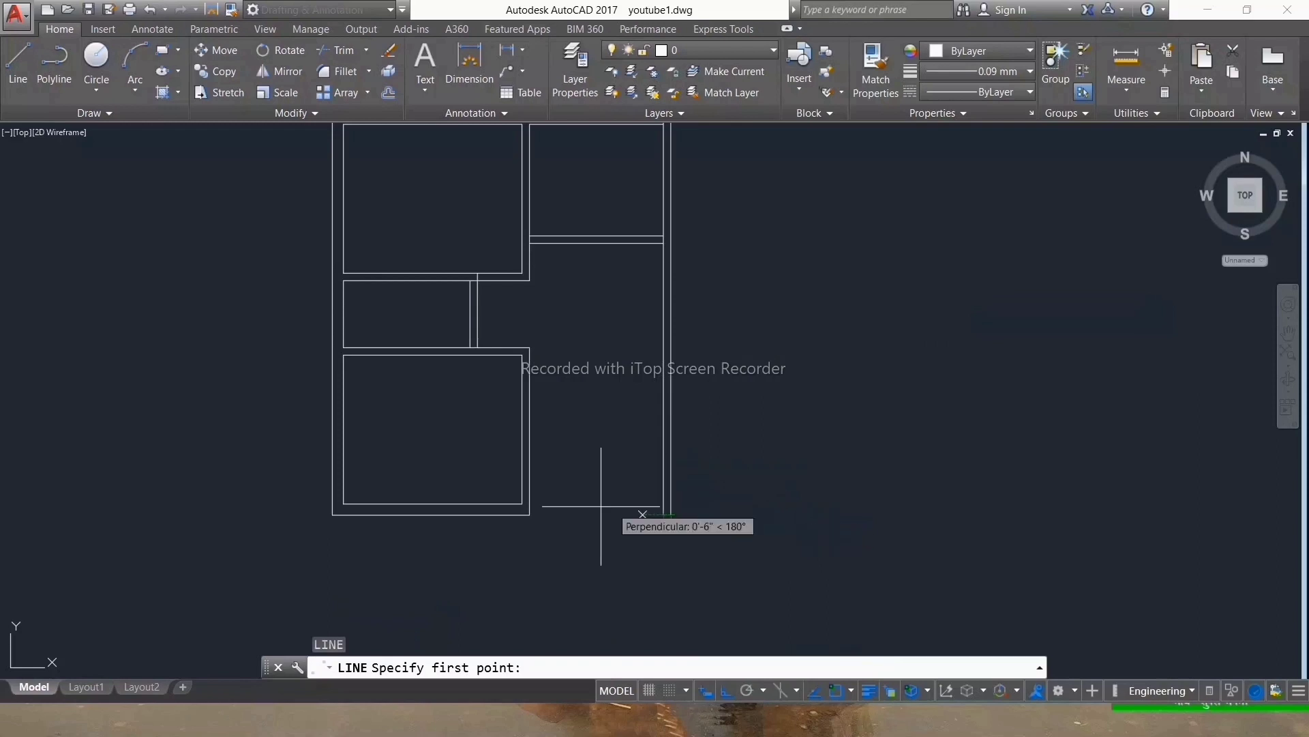
pyautogui.press('Escape')
pyautogui.press('Escape')
pyautogui.press('Escape')
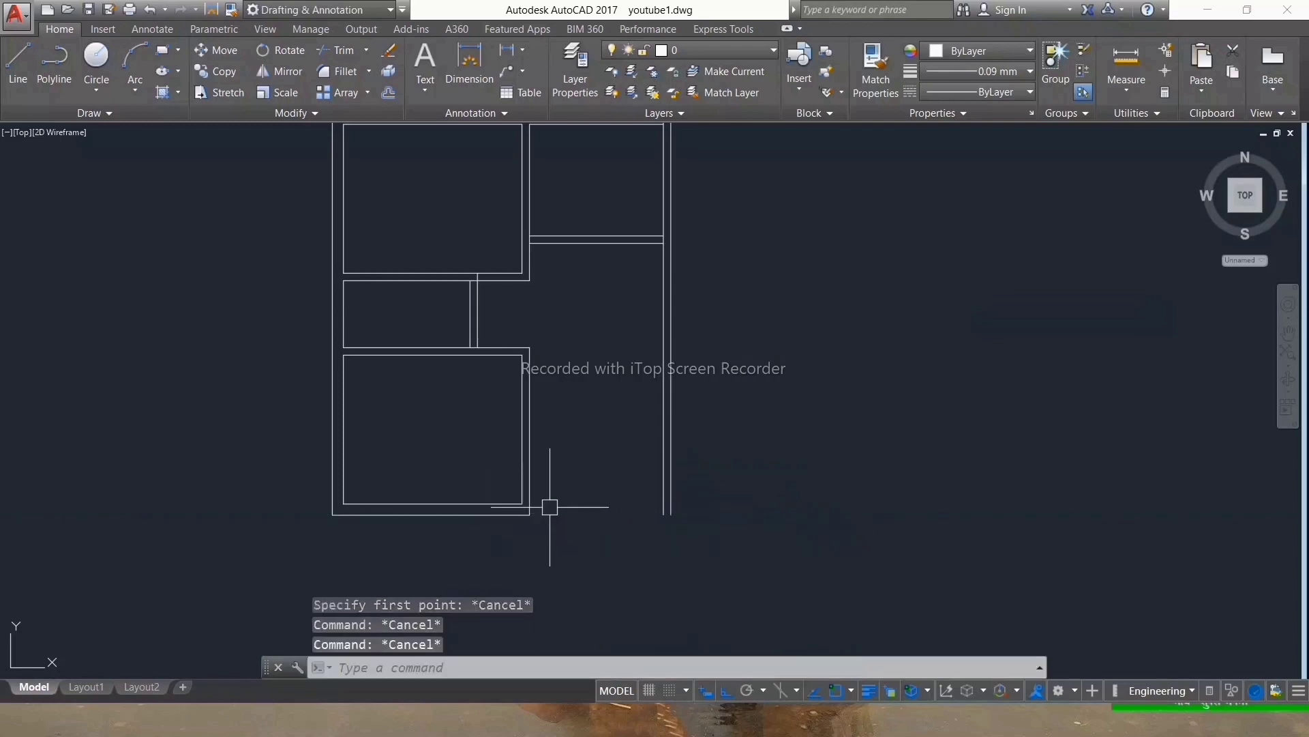
pyautogui.write('l')
pyautogui.press('Return')
pyautogui.click(531, 514)
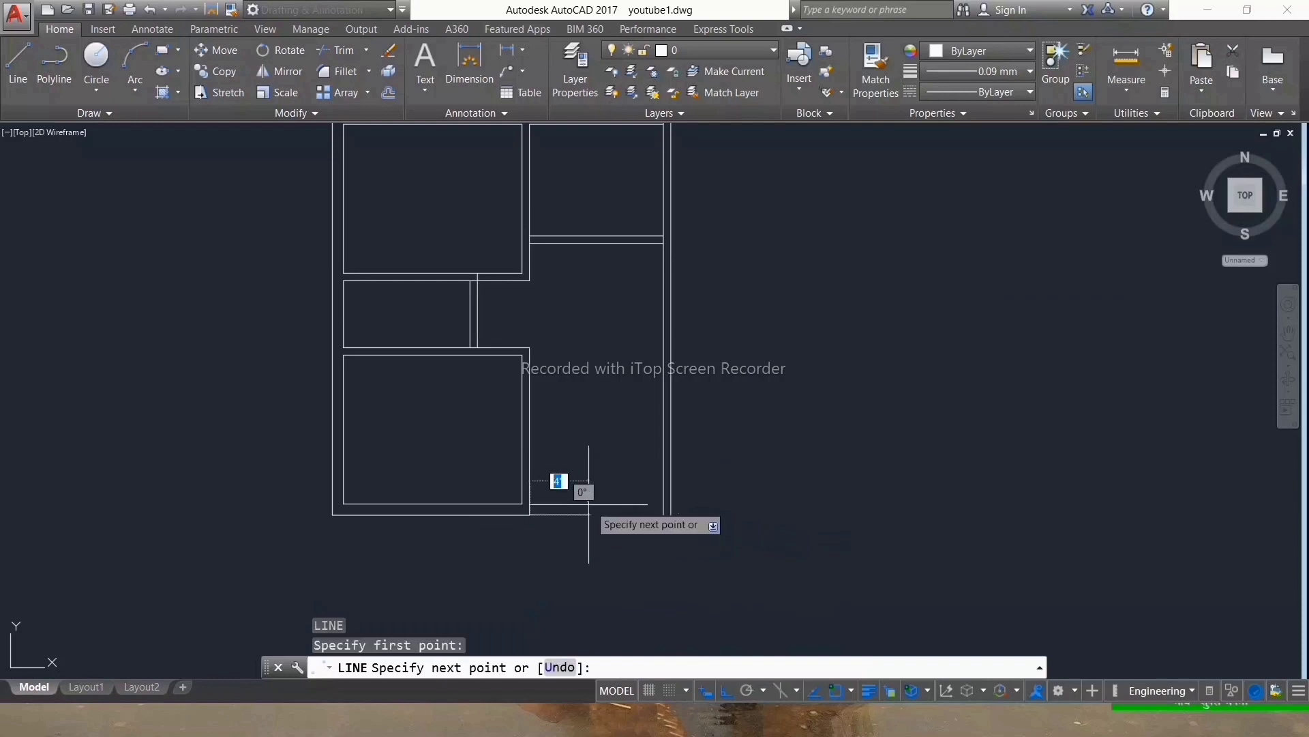
pyautogui.click(665, 514)
pyautogui.press('Escape')
# Step: Grip-stretch the new bottom line up 5.5'
pyautogui.click(597, 514)
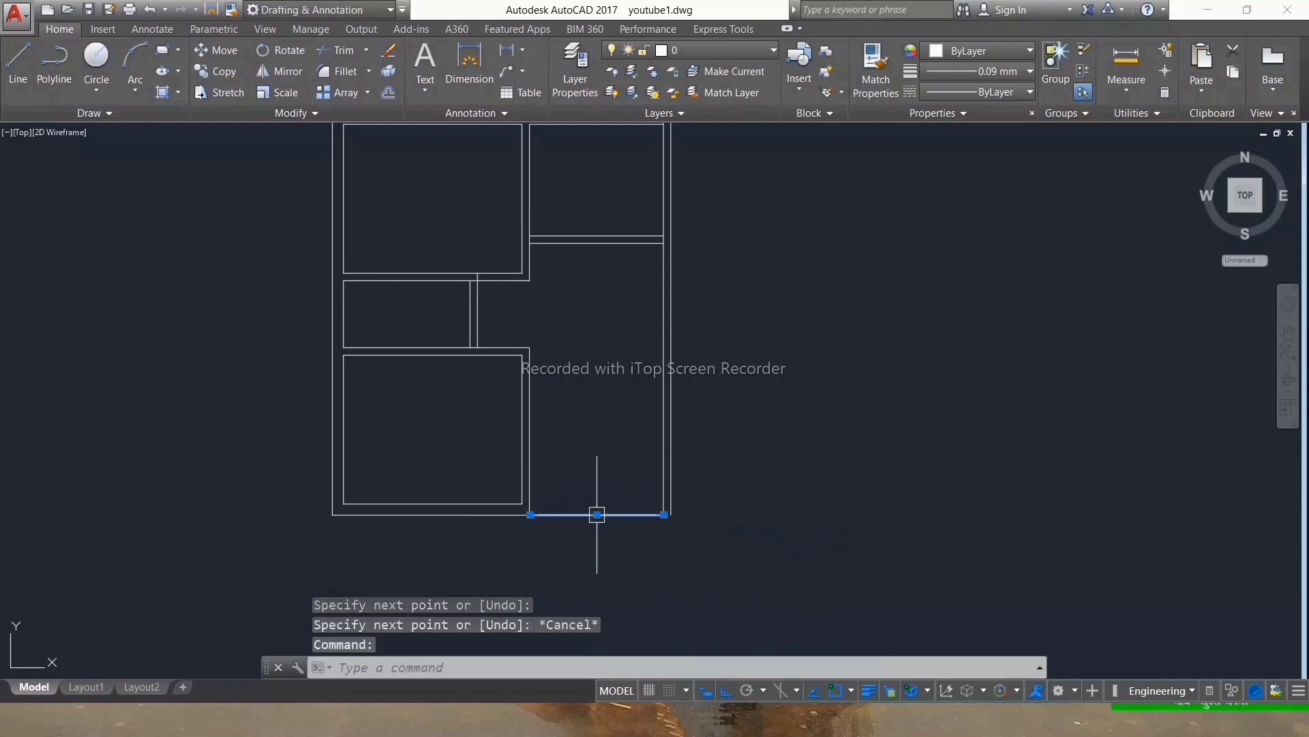
pyautogui.click(597, 515)
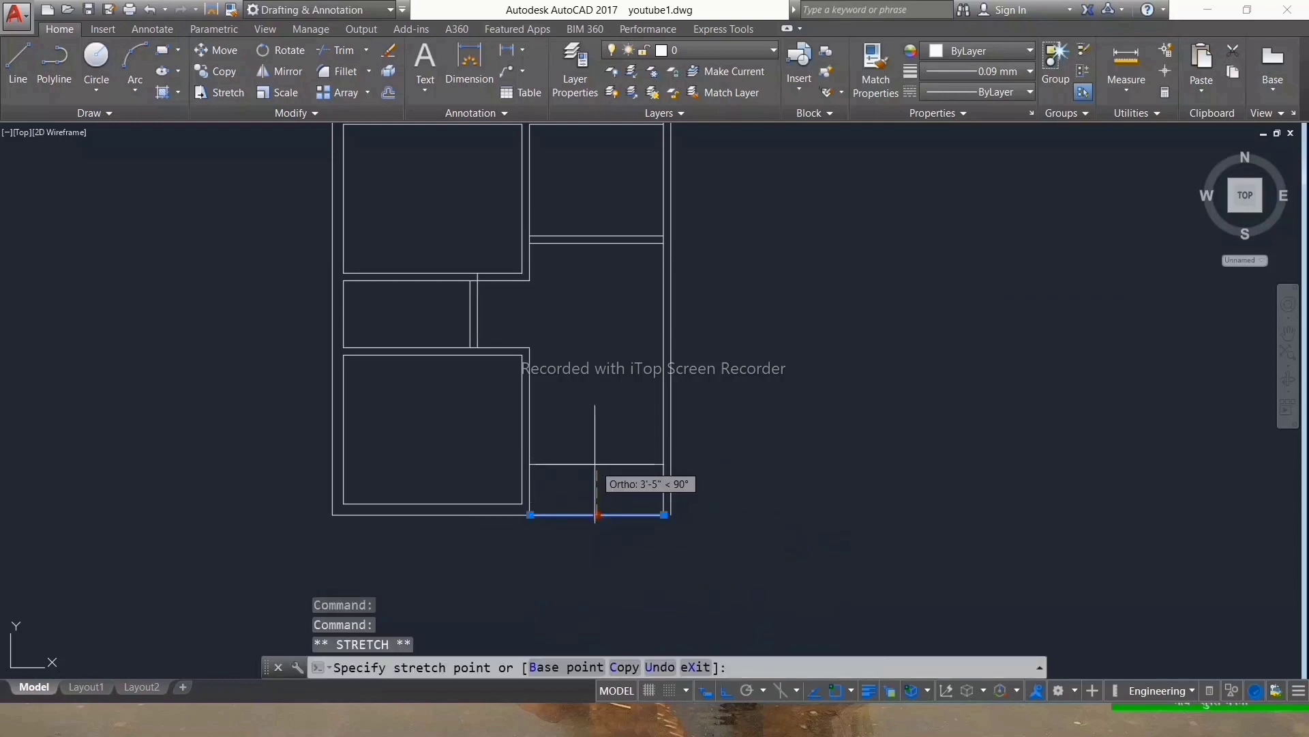
pyautogui.write("54'4")
pyautogui.press('Return')
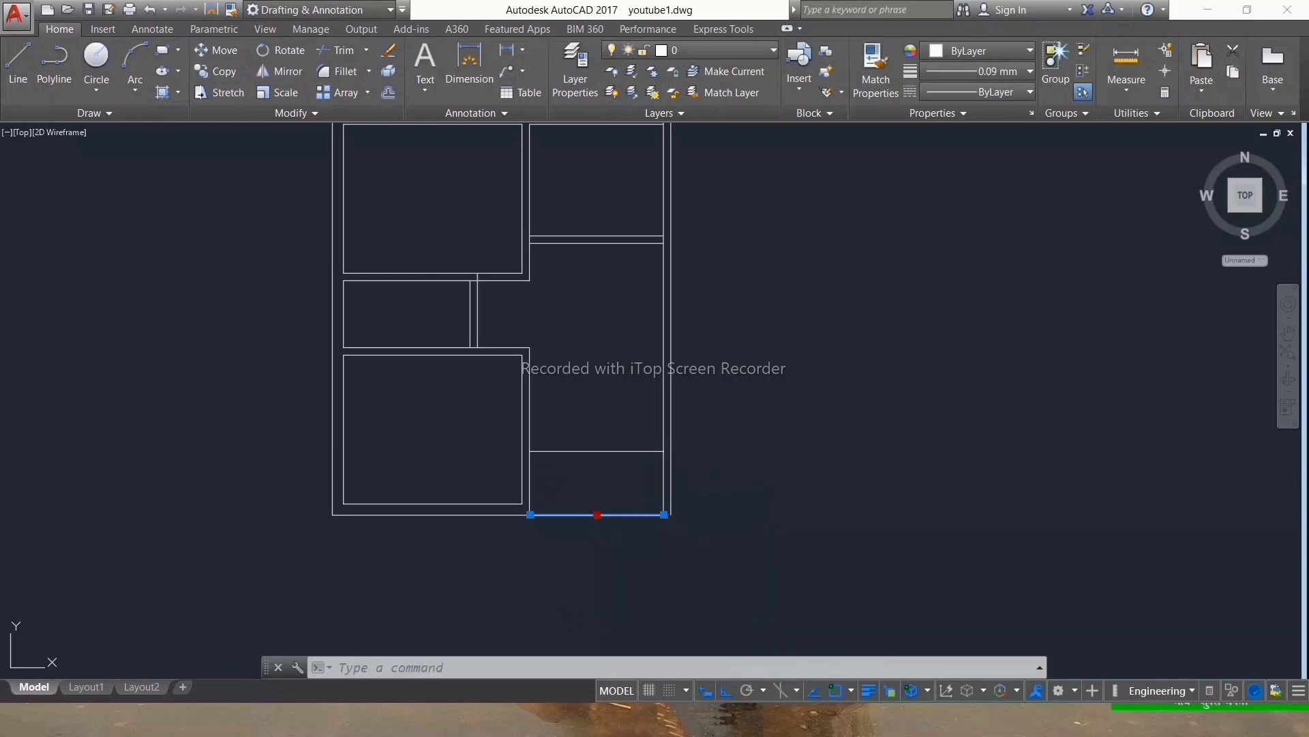
pyautogui.write("5.5'")
pyautogui.press('Return')
pyautogui.press('Escape')
# Step: Offset the moved bottom line 6 inches upward to double the wall
pyautogui.write('o')
pyautogui.press('Return')
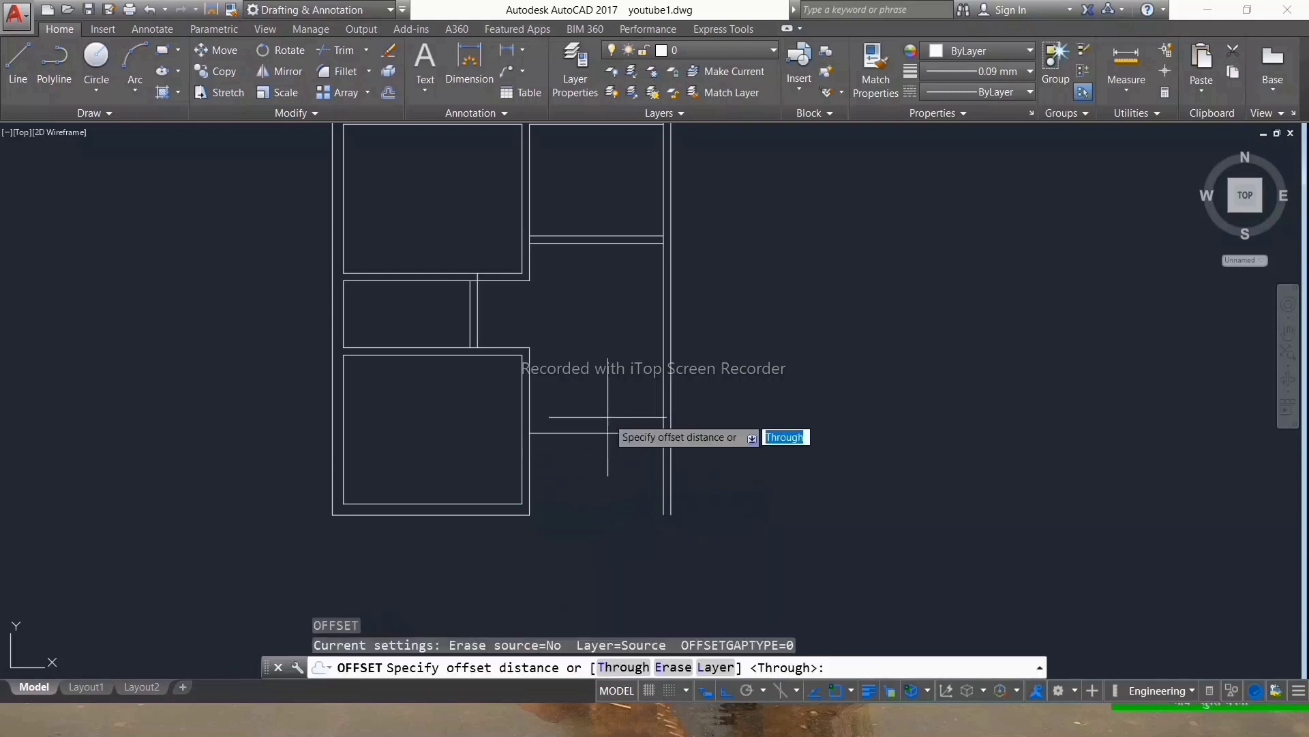
pyautogui.write('6')
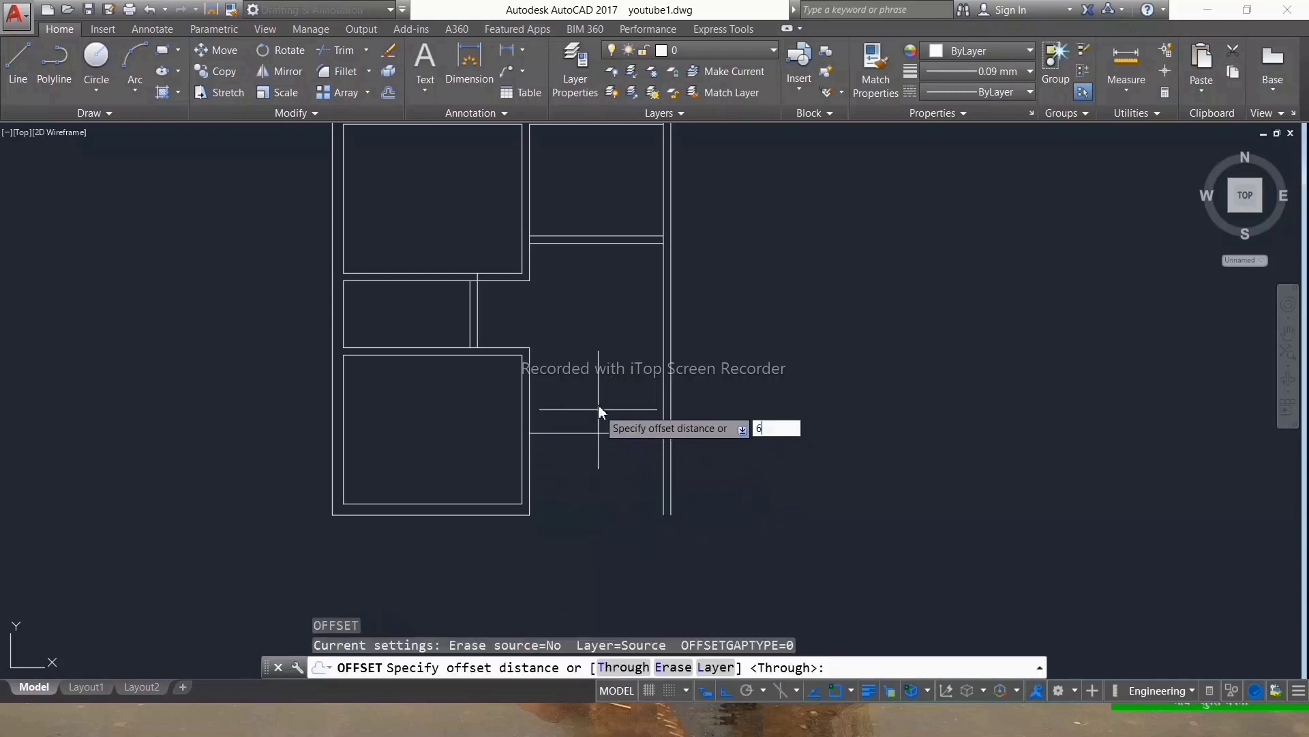
pyautogui.press('Return')
pyautogui.click(599, 432)
pyautogui.click(599, 409)
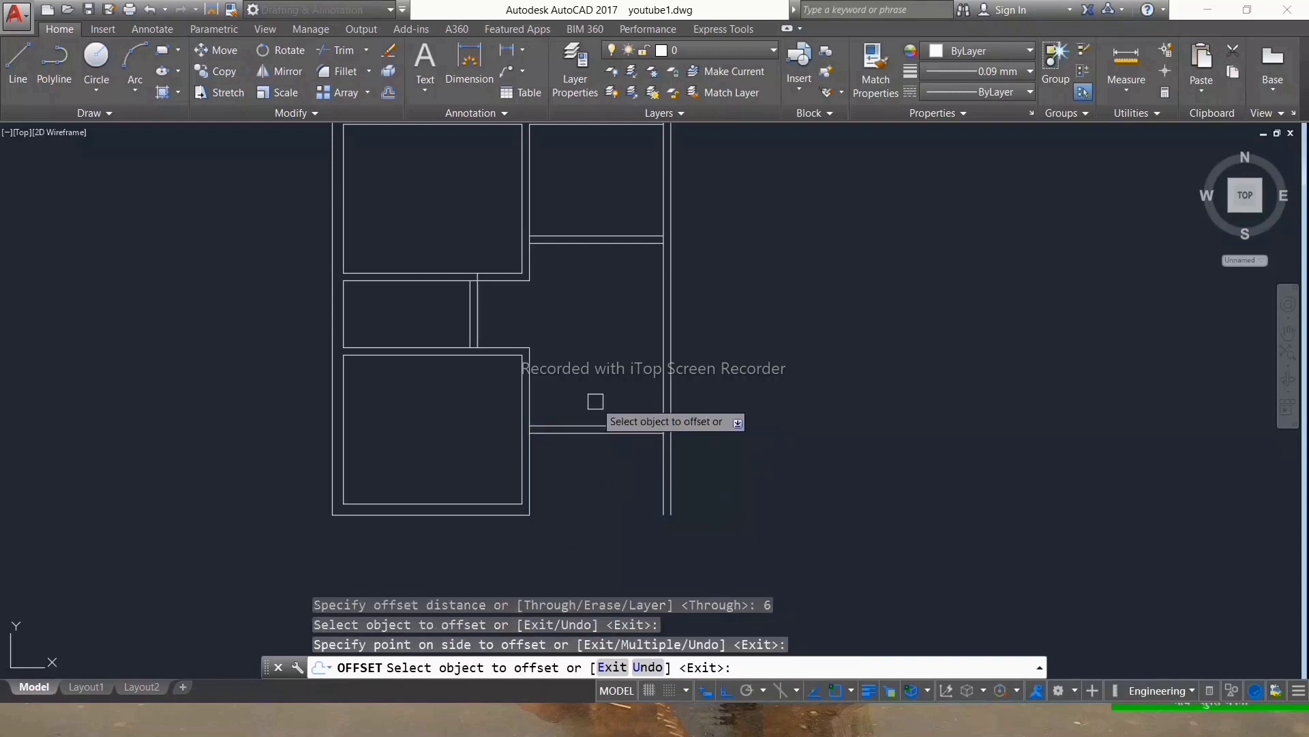
pyautogui.scroll(3, 600, 425)
pyautogui.press('Escape')
pyautogui.press('Escape')
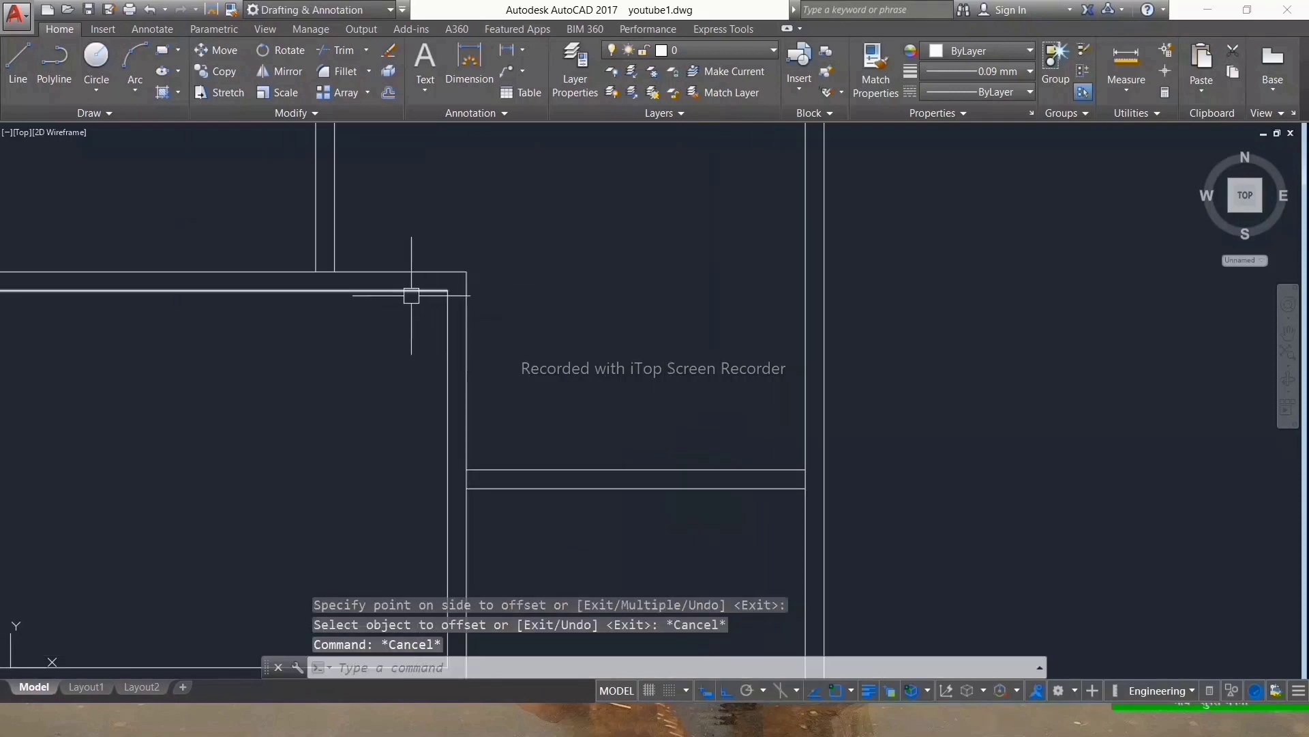
# Step: Adjust the overlapping wall lines' endpoints with grips and recentre the plan
pyautogui.click(437, 293)
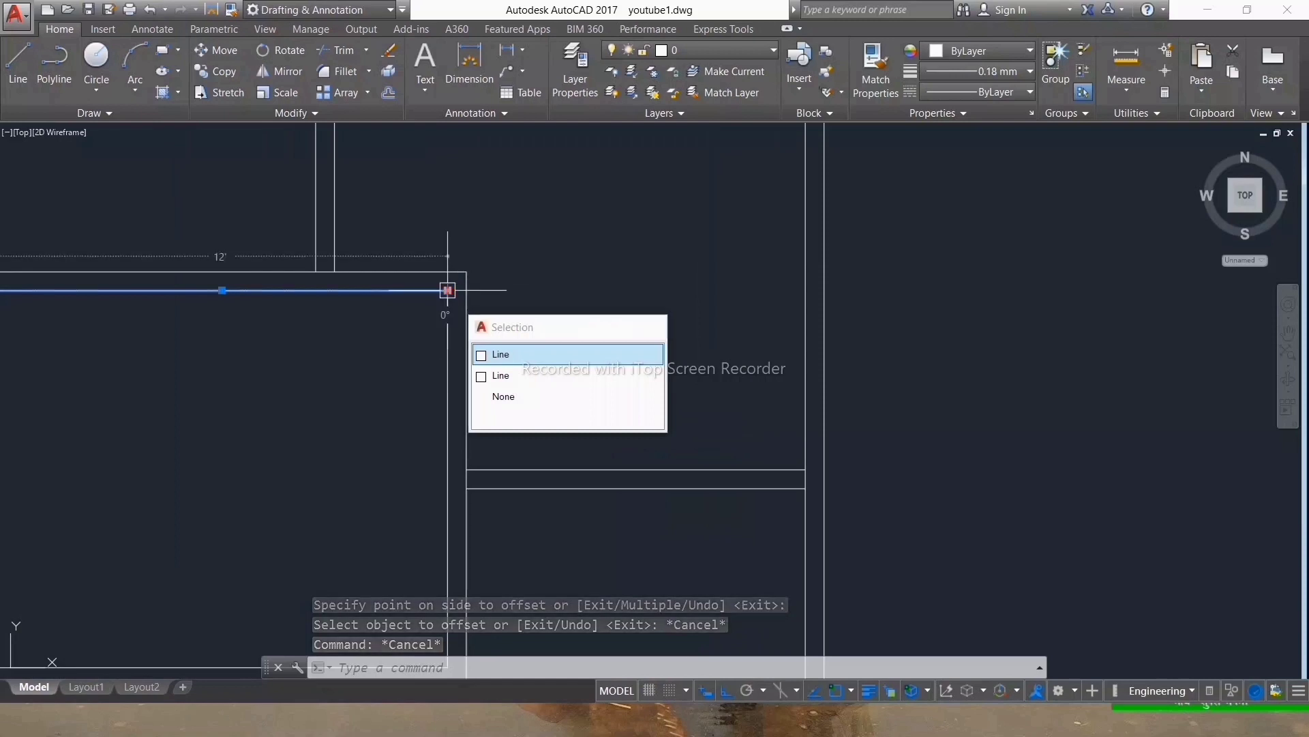
pyautogui.click(447, 289)
pyautogui.click(468, 292)
pyautogui.press('Escape')
pyautogui.scroll(-4, 477, 301)
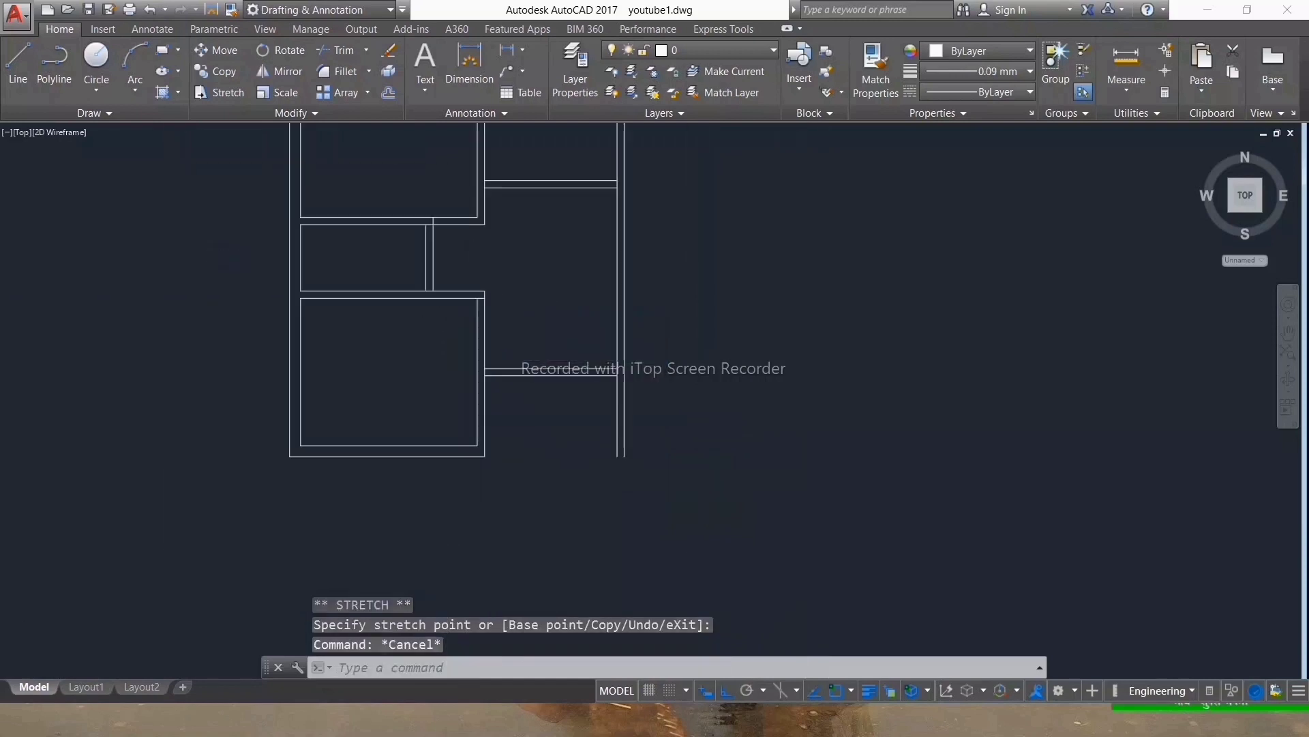
pyautogui.scroll(2, 496, 302)
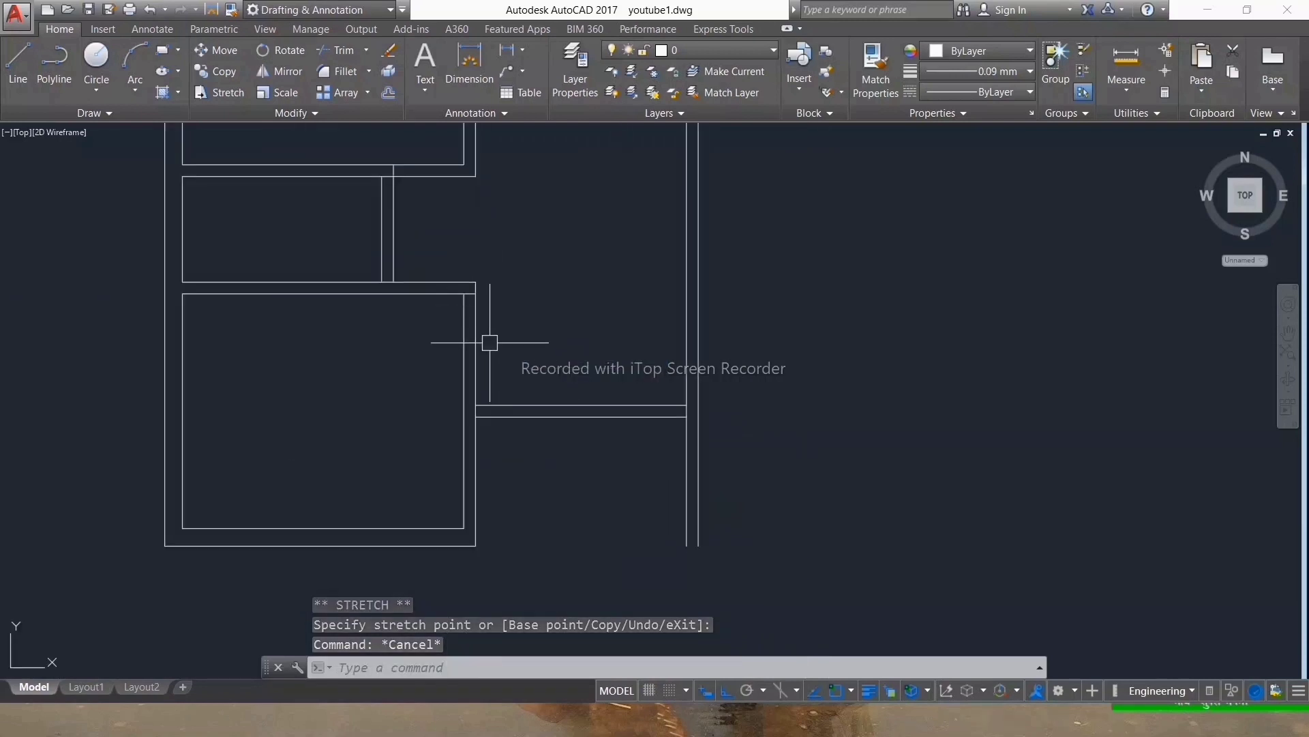
pyautogui.scroll(5, 490, 342)
pyautogui.click(396, 262)
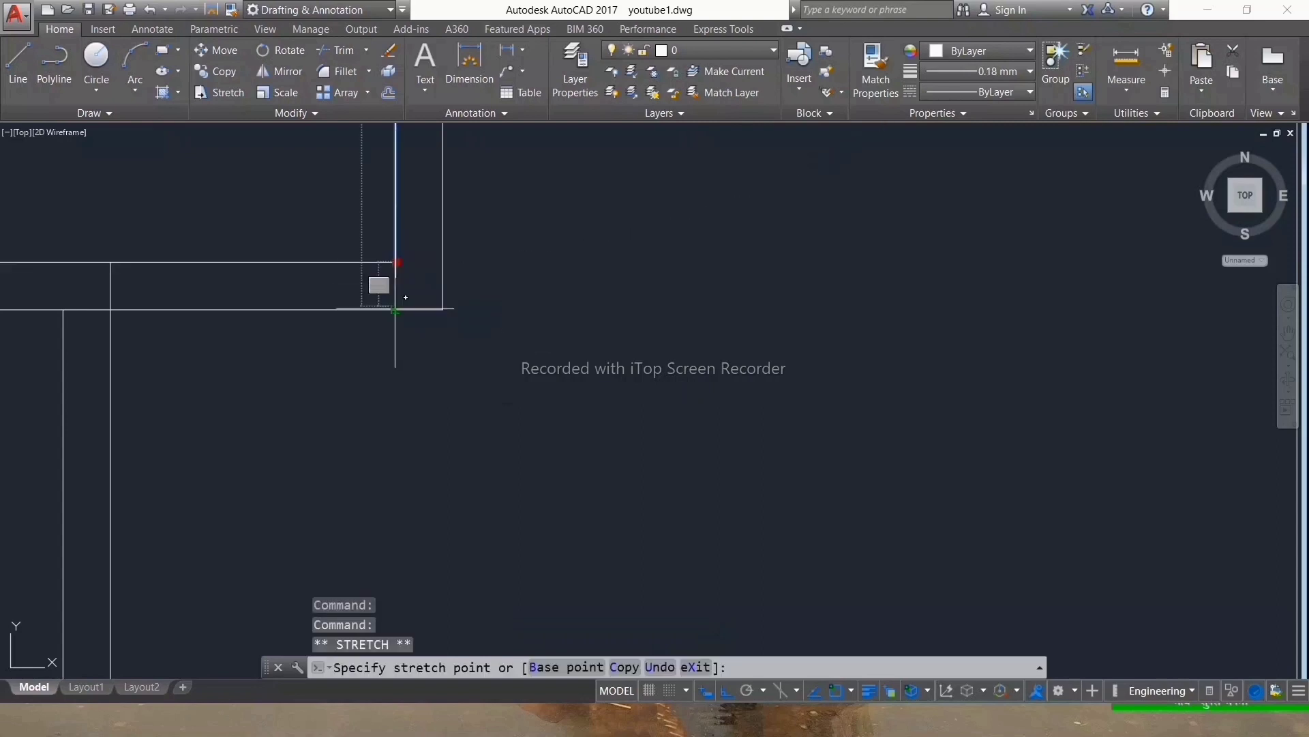
pyautogui.scroll(-2, 410, 307)
pyautogui.scroll(-2, 433, 355)
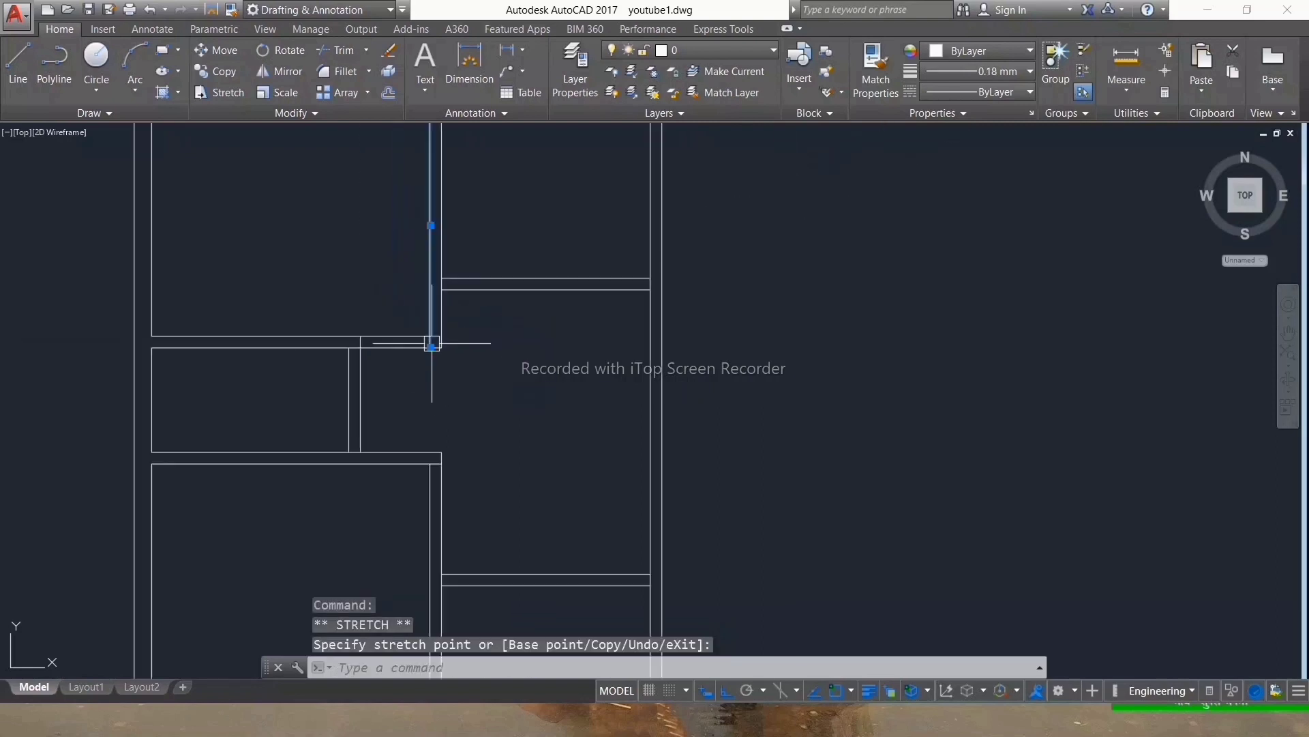
pyautogui.press('Escape')
pyautogui.scroll(-2, 436, 320)
pyautogui.moveTo(414, 257); pyautogui.dragTo(666, 293, button='middle')
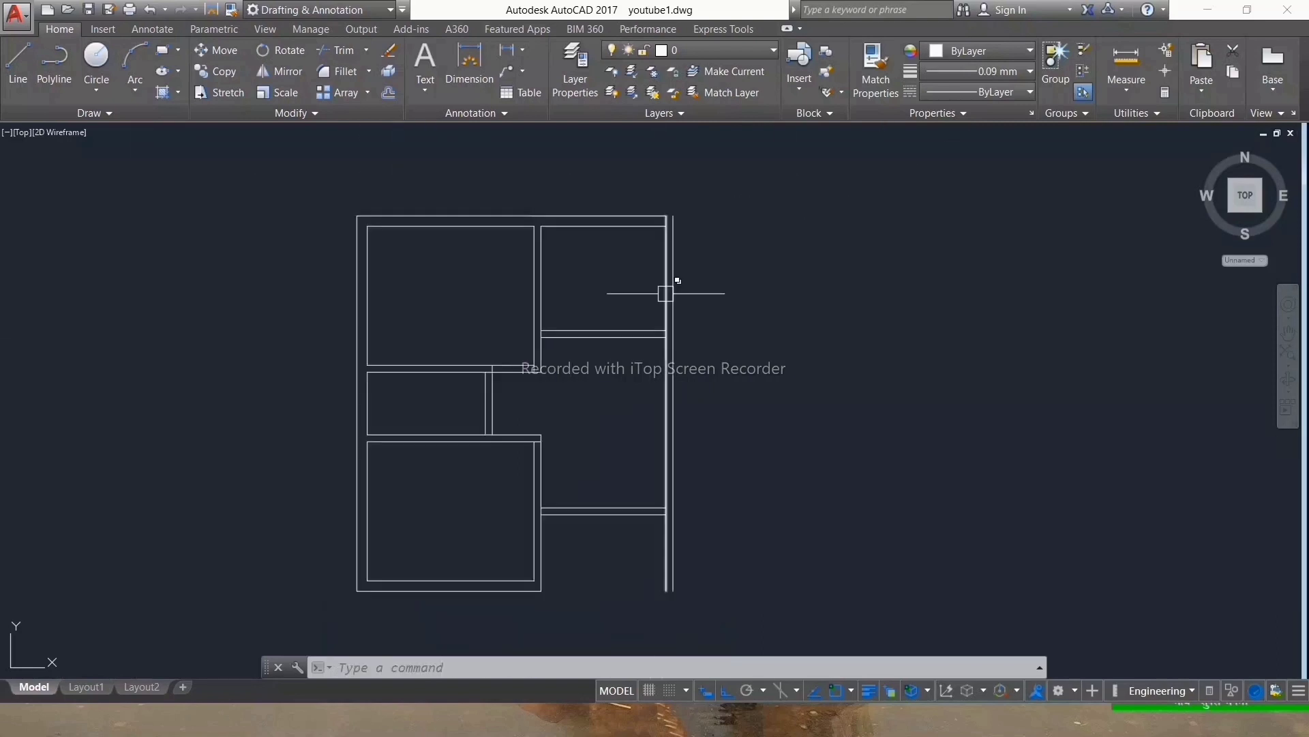
pyautogui.write('c')
# Step: Offset the right exterior wall 4.5' twice to the right
pyautogui.press('Return')
pyautogui.write('4')
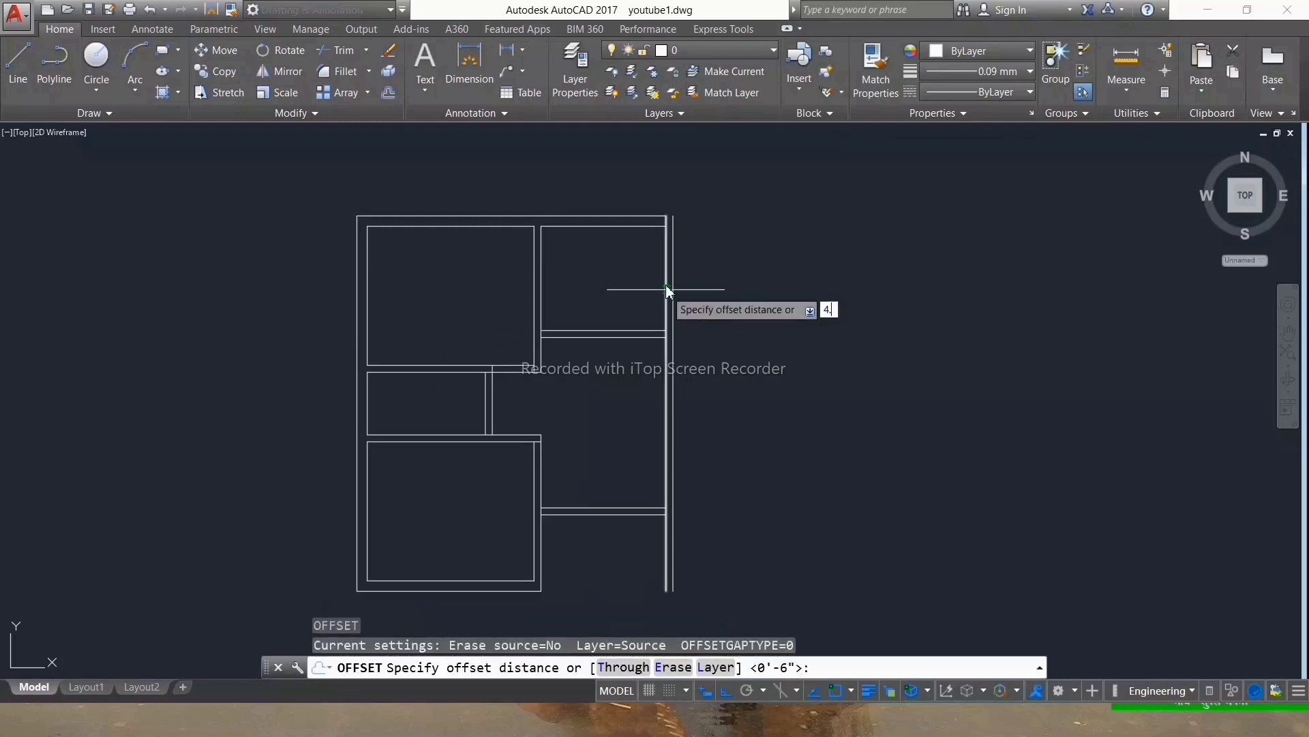
pyautogui.write('.5')
pyautogui.press('Return')
pyautogui.click(672, 295)
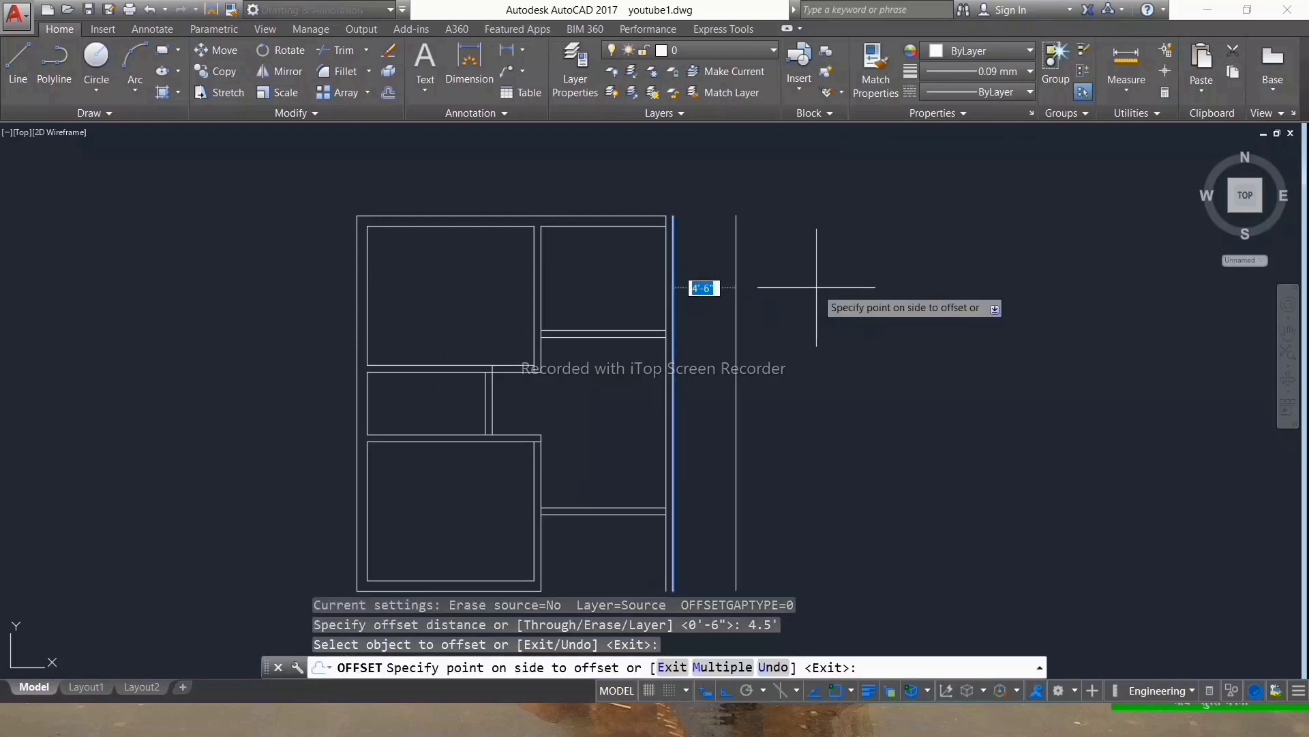
pyautogui.click(733, 305)
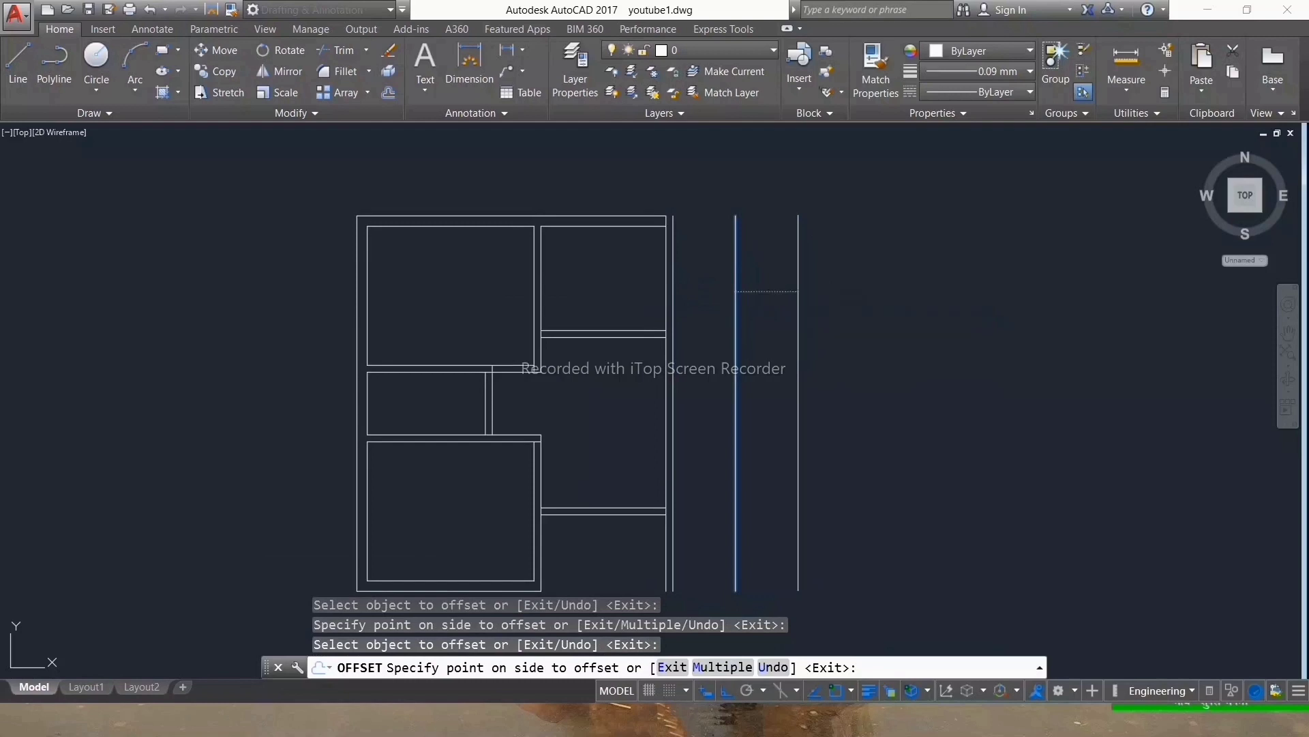
pyautogui.click(764, 273)
pyautogui.press('Escape')
pyautogui.scroll(2, 667, 257)
pyautogui.press('Escape')
pyautogui.press('Escape')
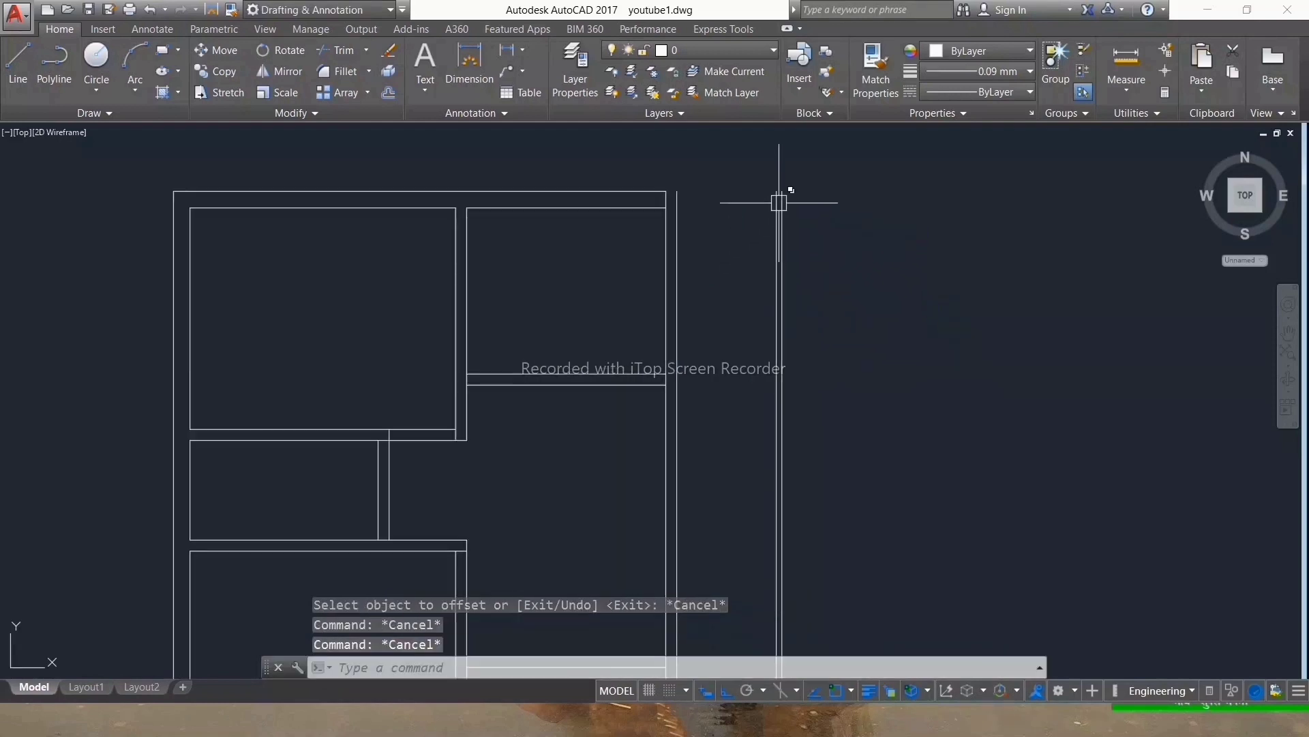
# Step: Draw a top line from the new outer wall to the top corner, closing the strip
pyautogui.write('l')
pyautogui.press('Return')
pyautogui.scroll(4, 783, 204)
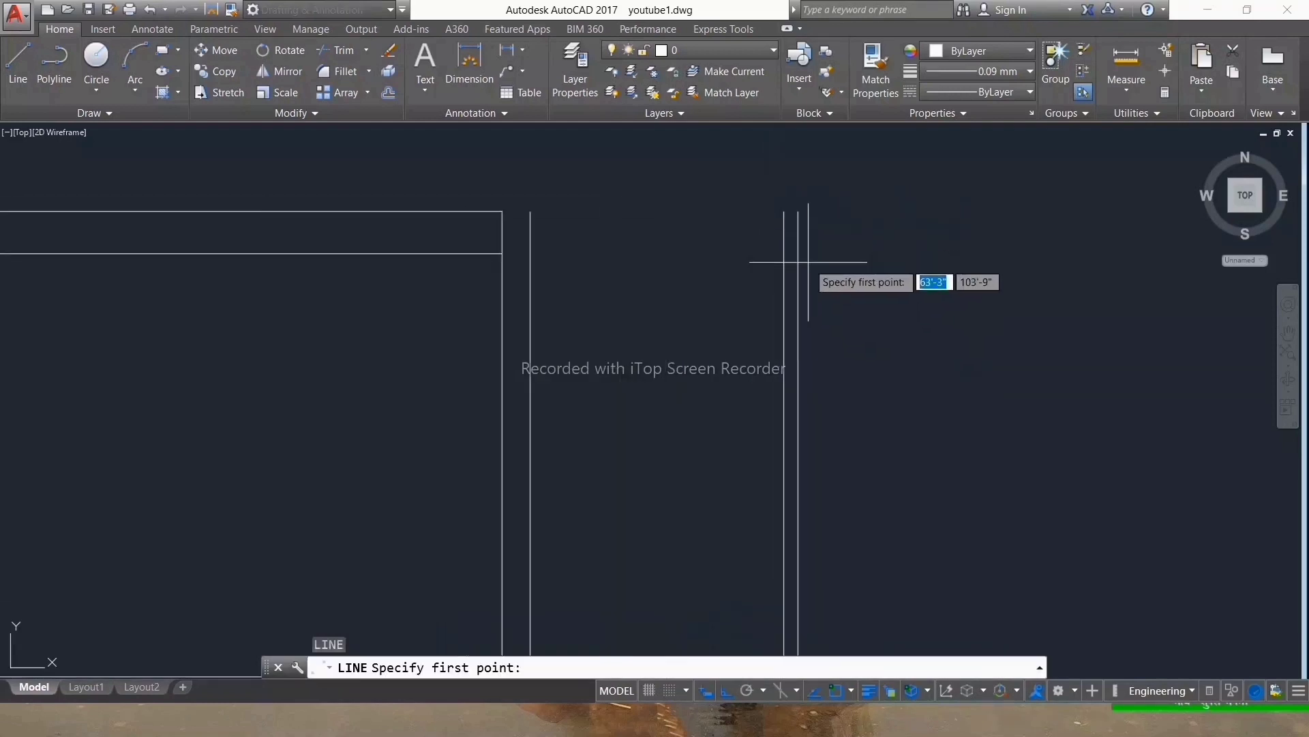
pyautogui.click(783, 215)
pyautogui.click(531, 211)
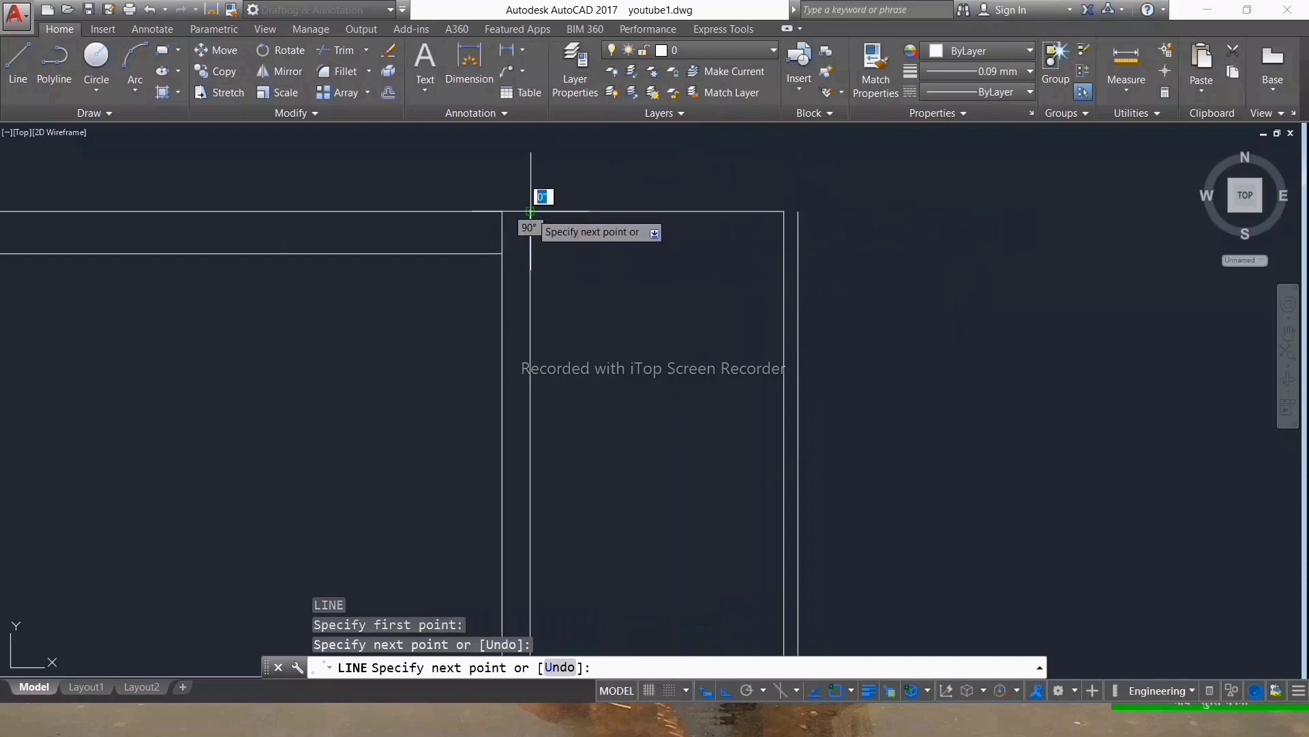
pyautogui.press('Escape')
# Step: Offset the new top line 9 inches downward
pyautogui.write('o')
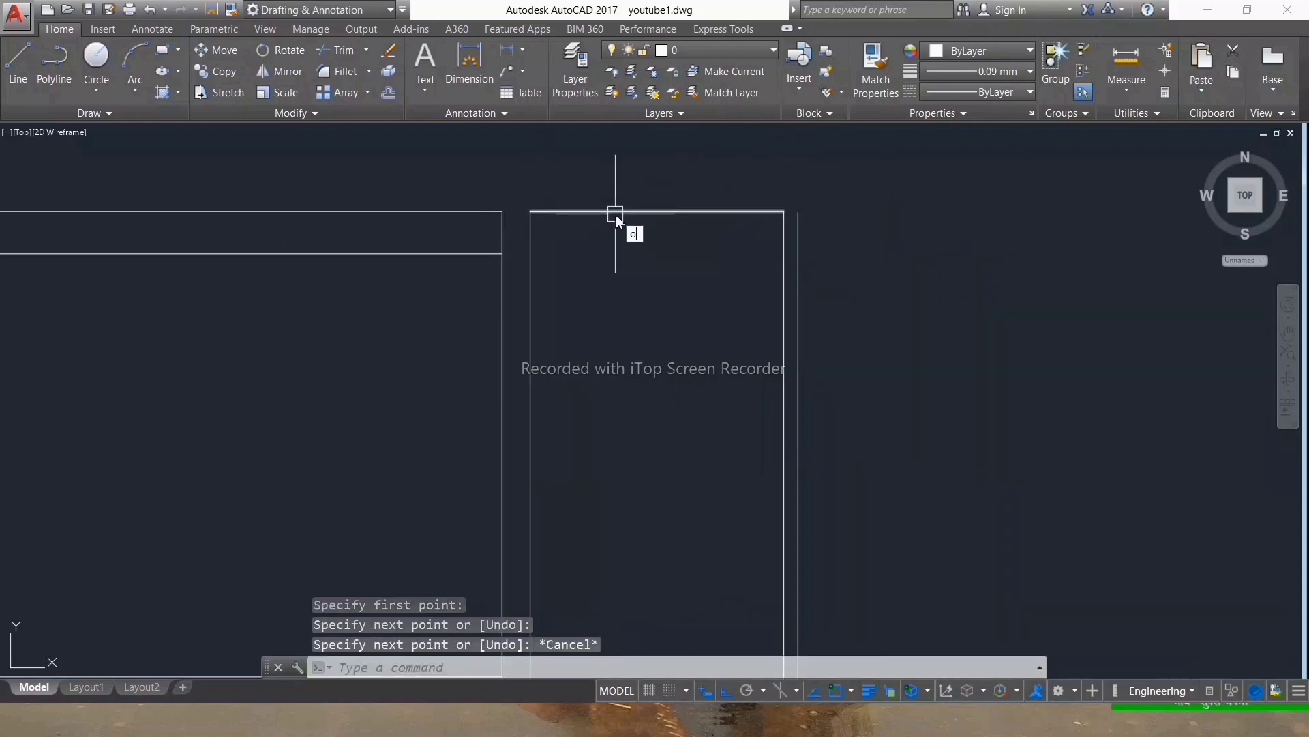
pyautogui.press('Return')
pyautogui.press('Return')
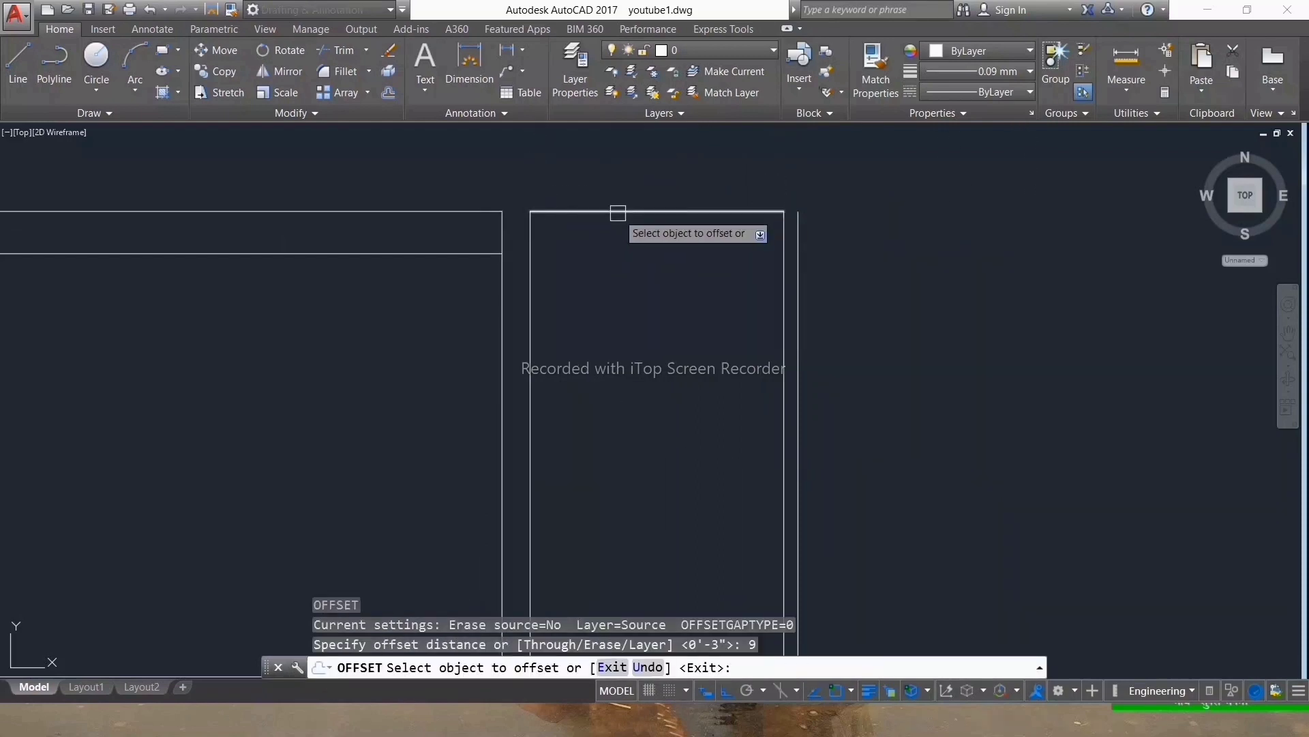
pyautogui.click(618, 213)
pyautogui.click(619, 287)
pyautogui.scroll(-2, 624, 205)
# Step: Offset the inner top line 11' down, then that cross line 9 inches further down
pyautogui.click(624, 234)
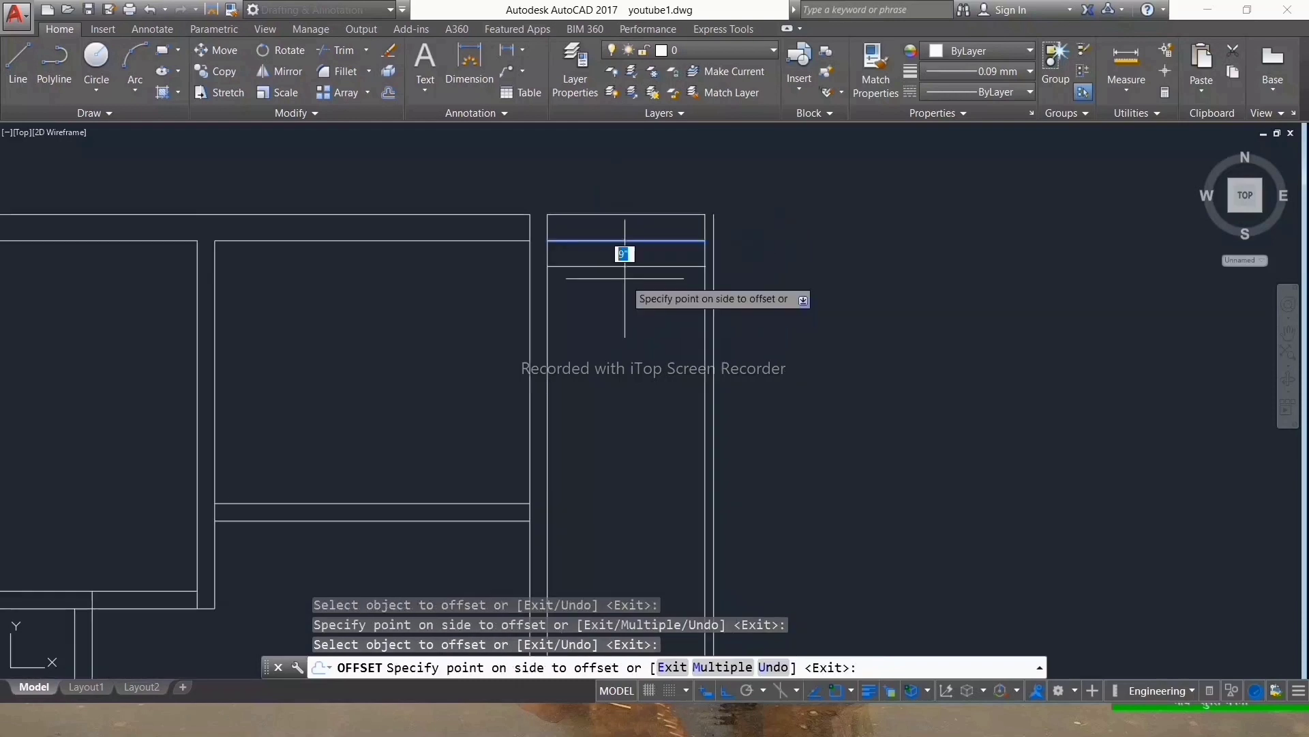
pyautogui.write("1'")
pyautogui.press('Return')
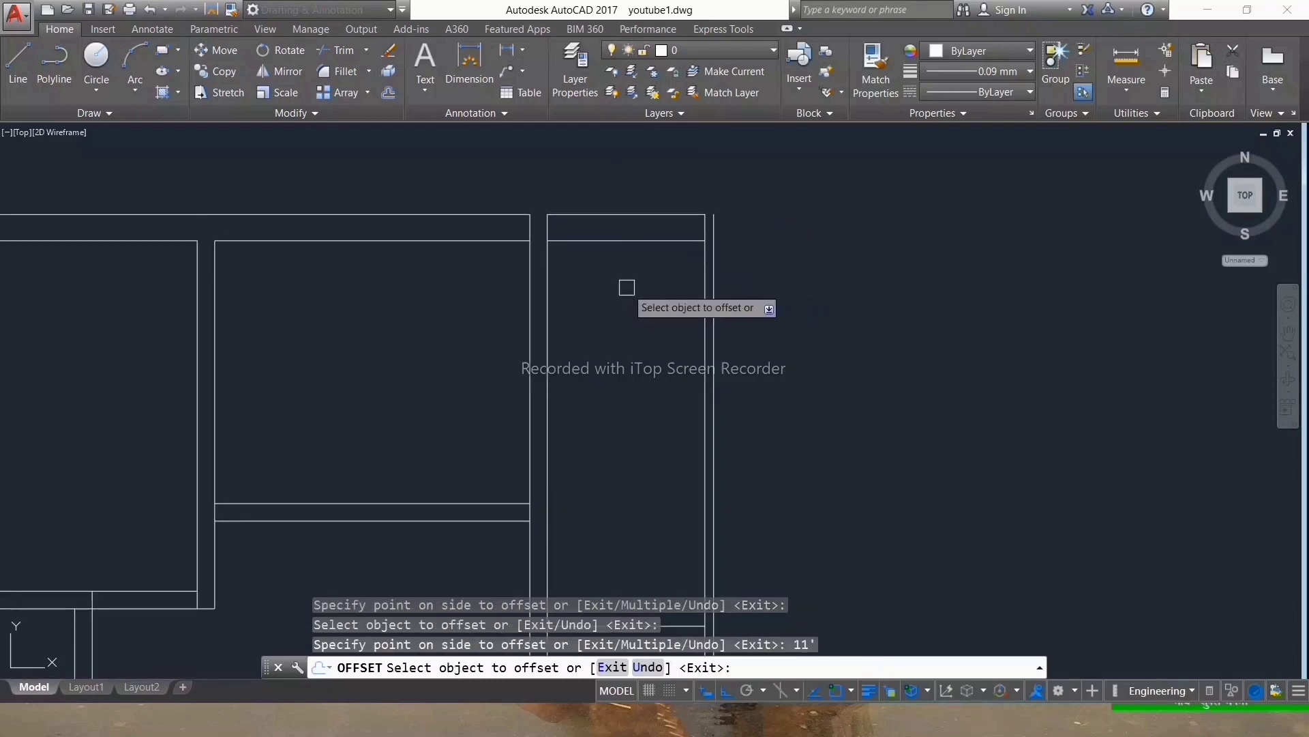
pyautogui.scroll(-3, 626, 286)
pyautogui.scroll(4, 599, 356)
pyautogui.click(614, 350)
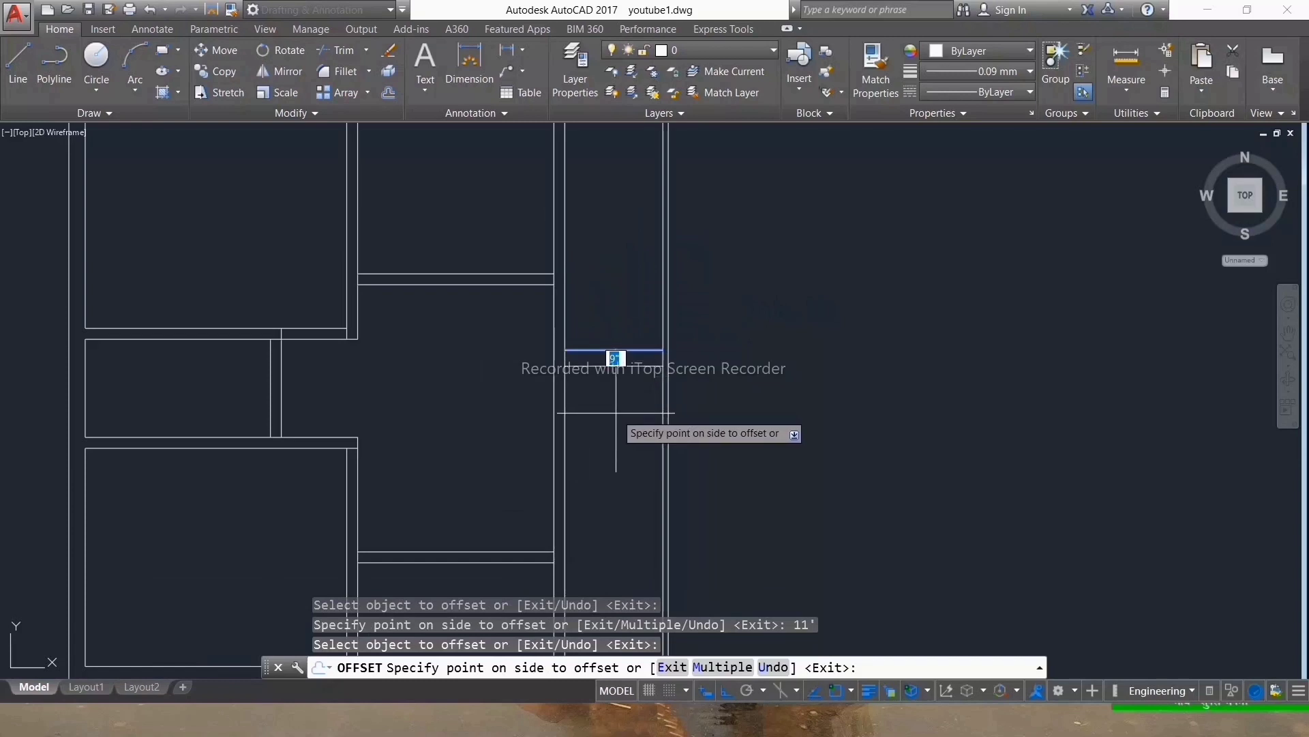
pyautogui.write('9')
pyautogui.press('Return')
pyautogui.scroll(-3, 616, 413)
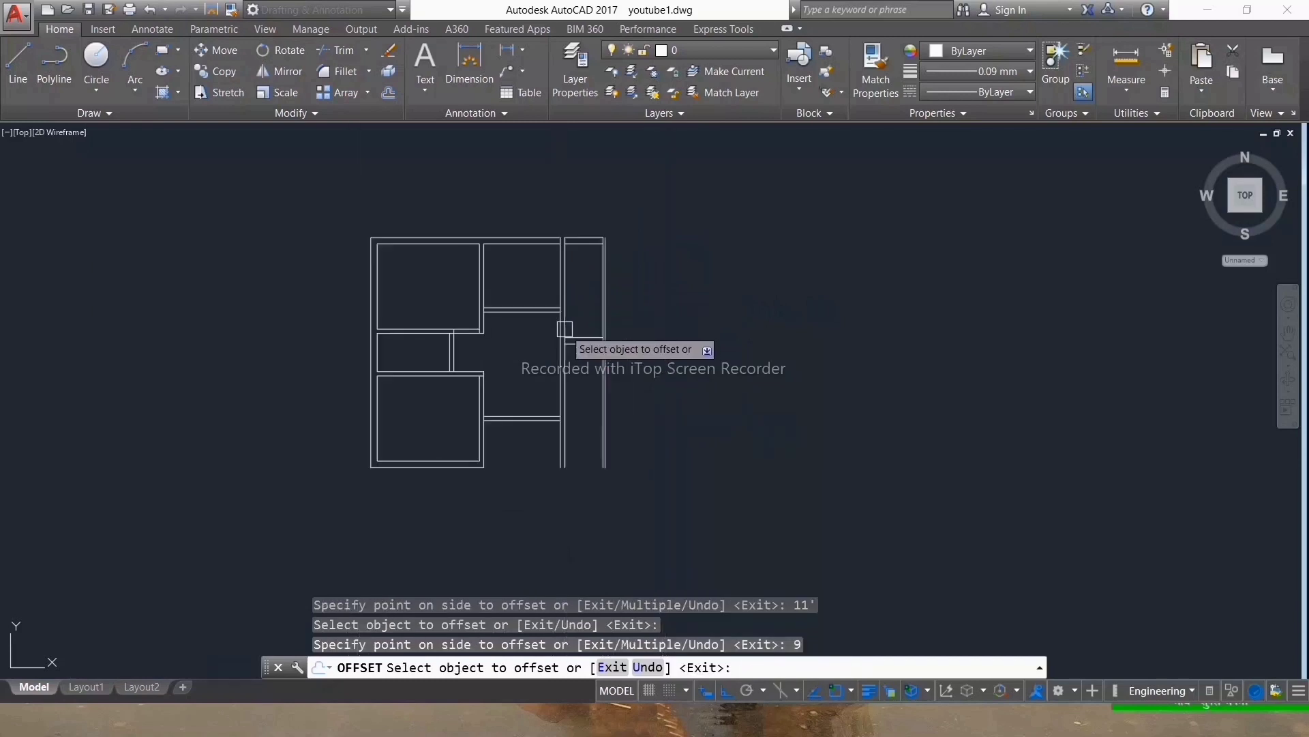
pyautogui.scroll(3, 570, 341)
pyautogui.scroll(3, 554, 140)
# Step: Trim away the short stubs between the top wall lines
pyautogui.press('Escape')
pyautogui.press('Escape')
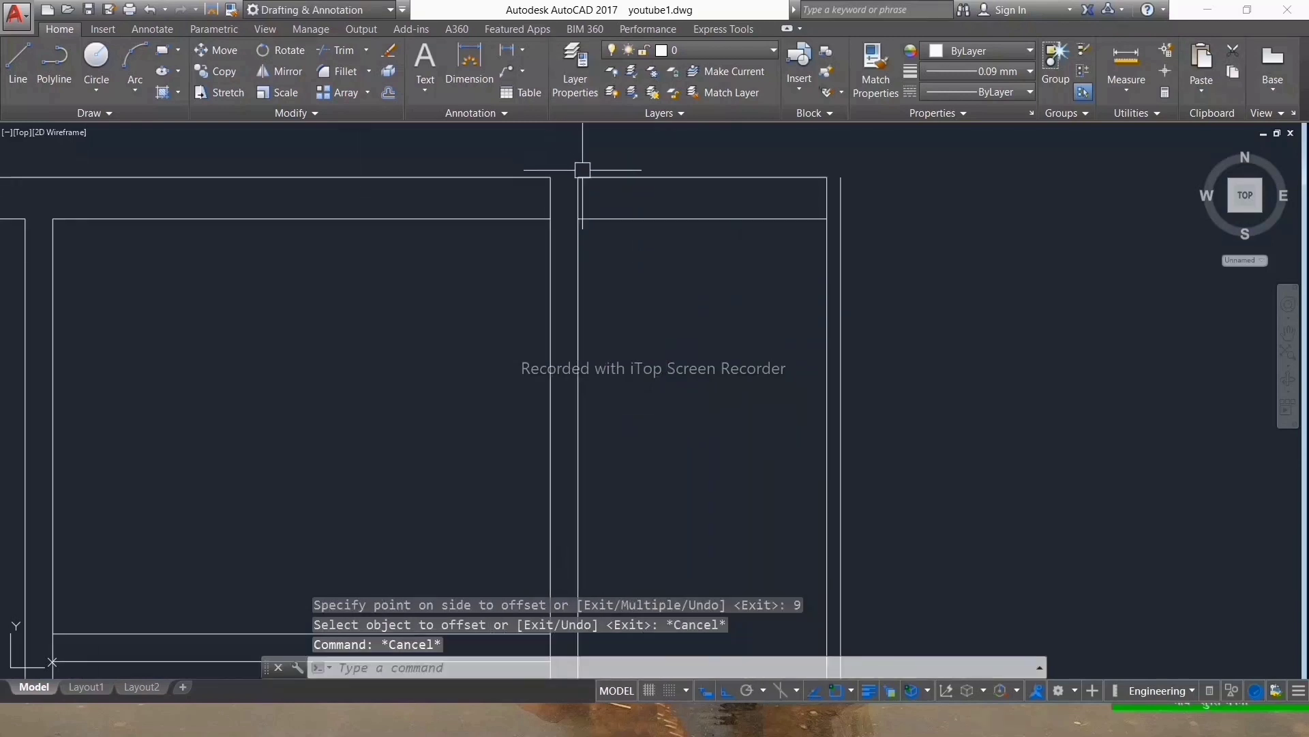
pyautogui.click(583, 178)
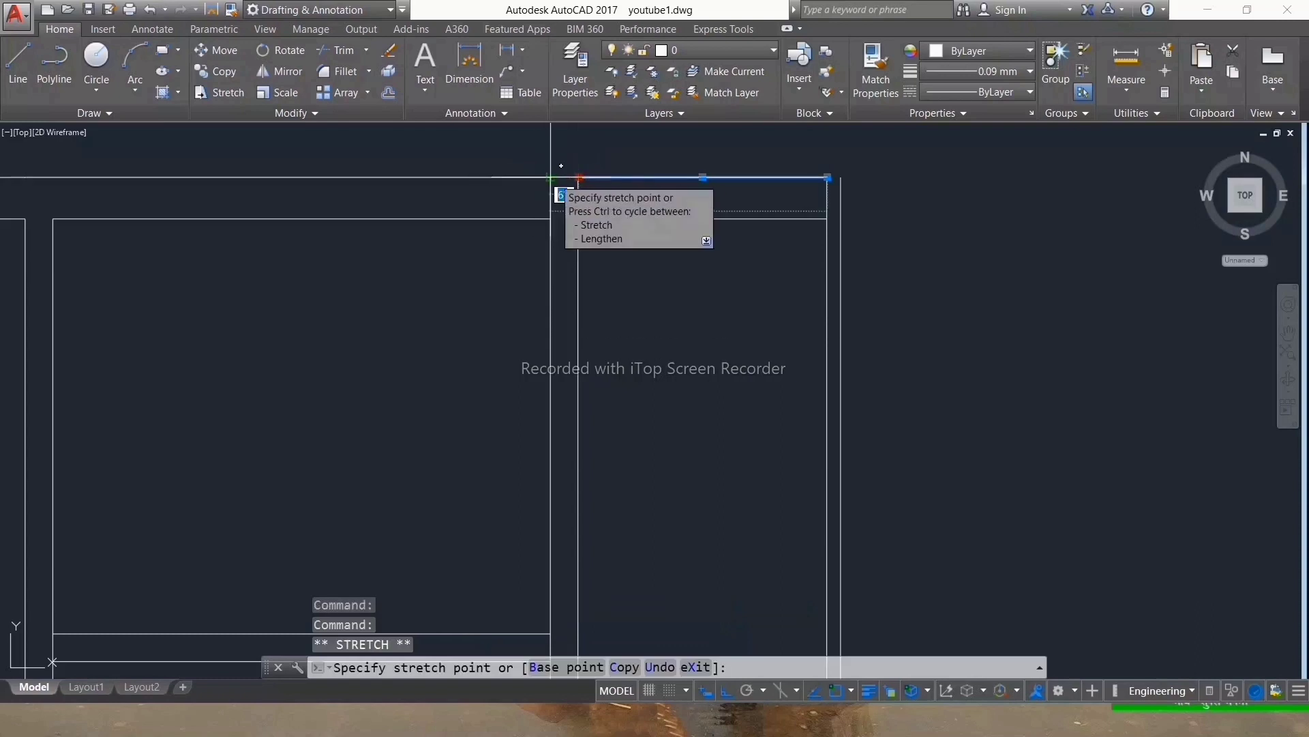
pyautogui.press('Escape')
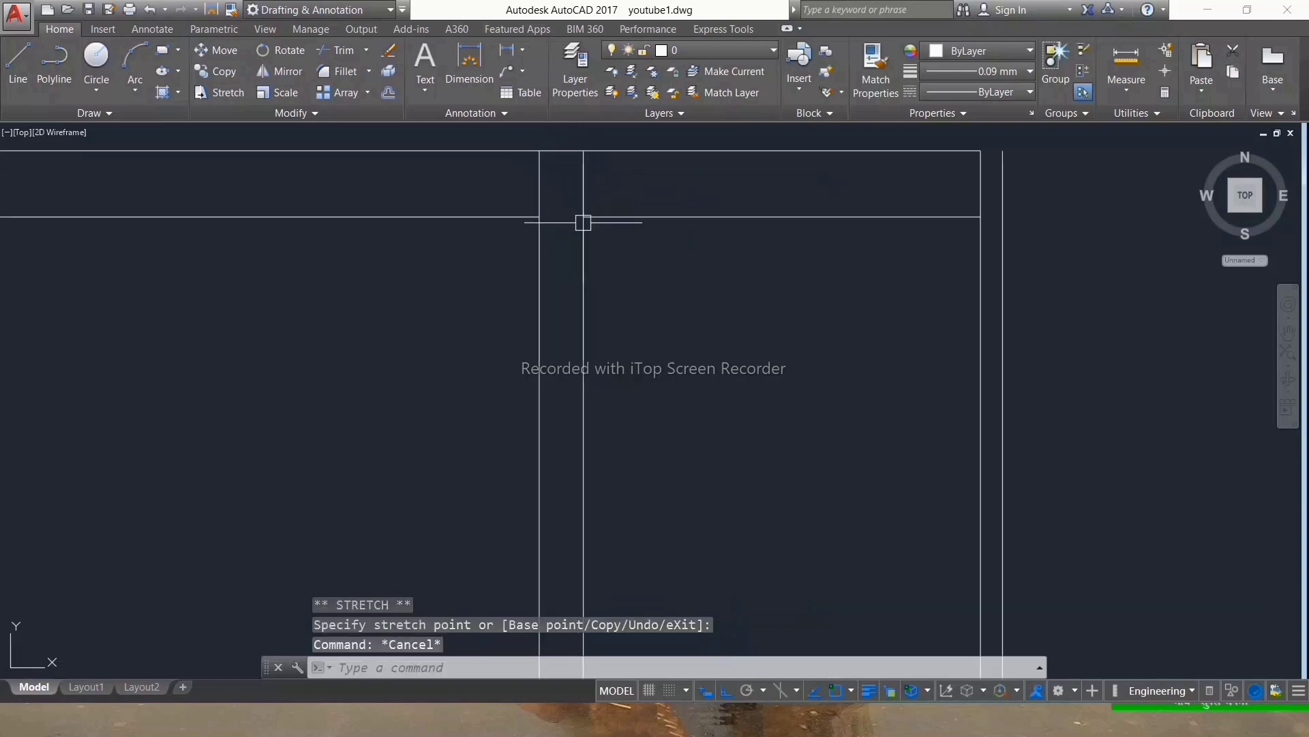
pyautogui.moveTo(584, 219); pyautogui.dragTo(595, 210, button='middle')
pyautogui.write('y')
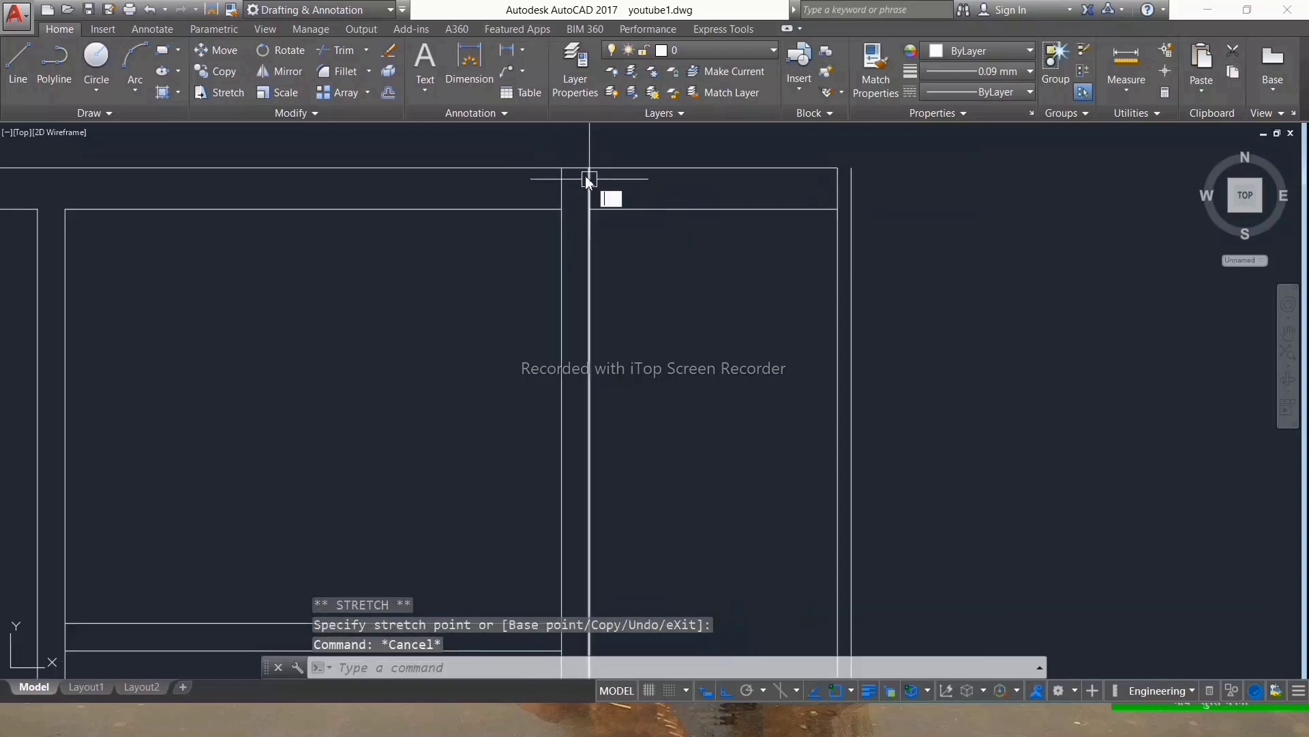
pyautogui.press('Return')
pyautogui.press('Return')
pyautogui.click(599, 190)
pyautogui.click(535, 199)
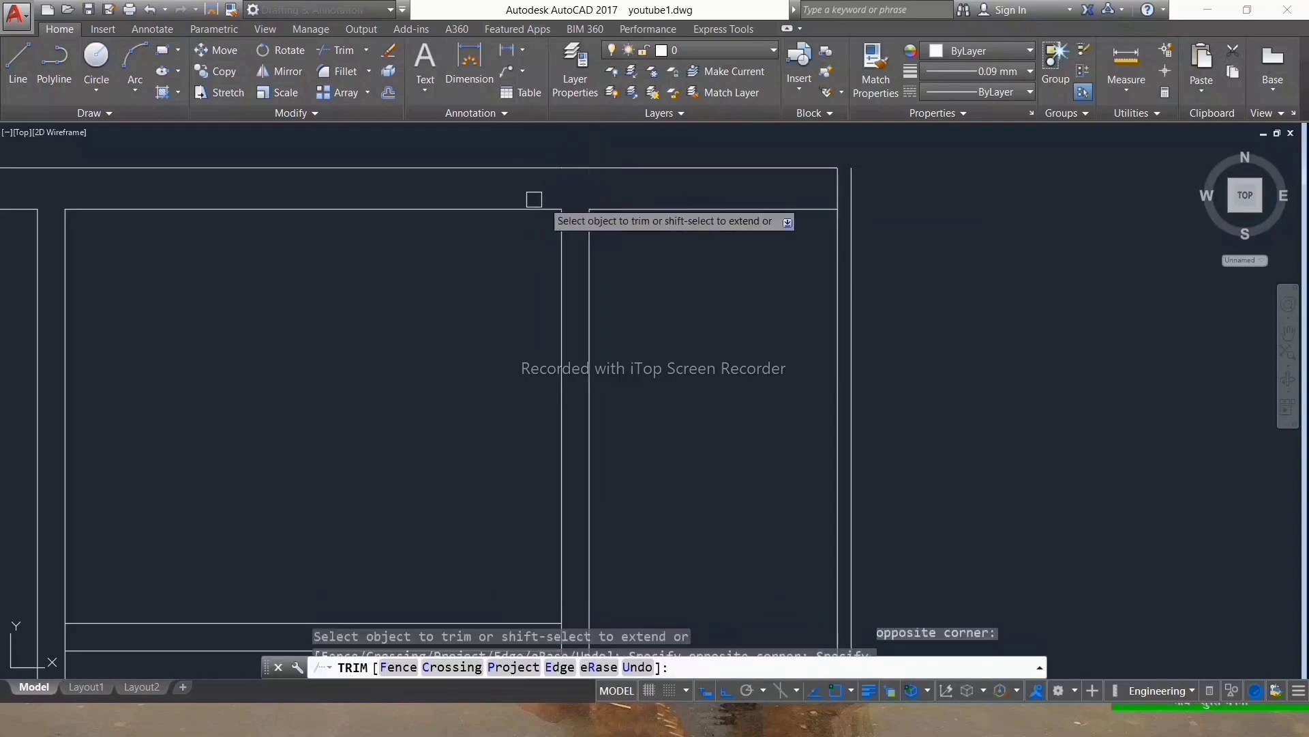
pyautogui.click(641, 197)
pyautogui.click(704, 192)
# Step: Trim the short vertical stub at the top of the strip
pyautogui.scroll(-3, 704, 191)
pyautogui.scroll(3, 753, 187)
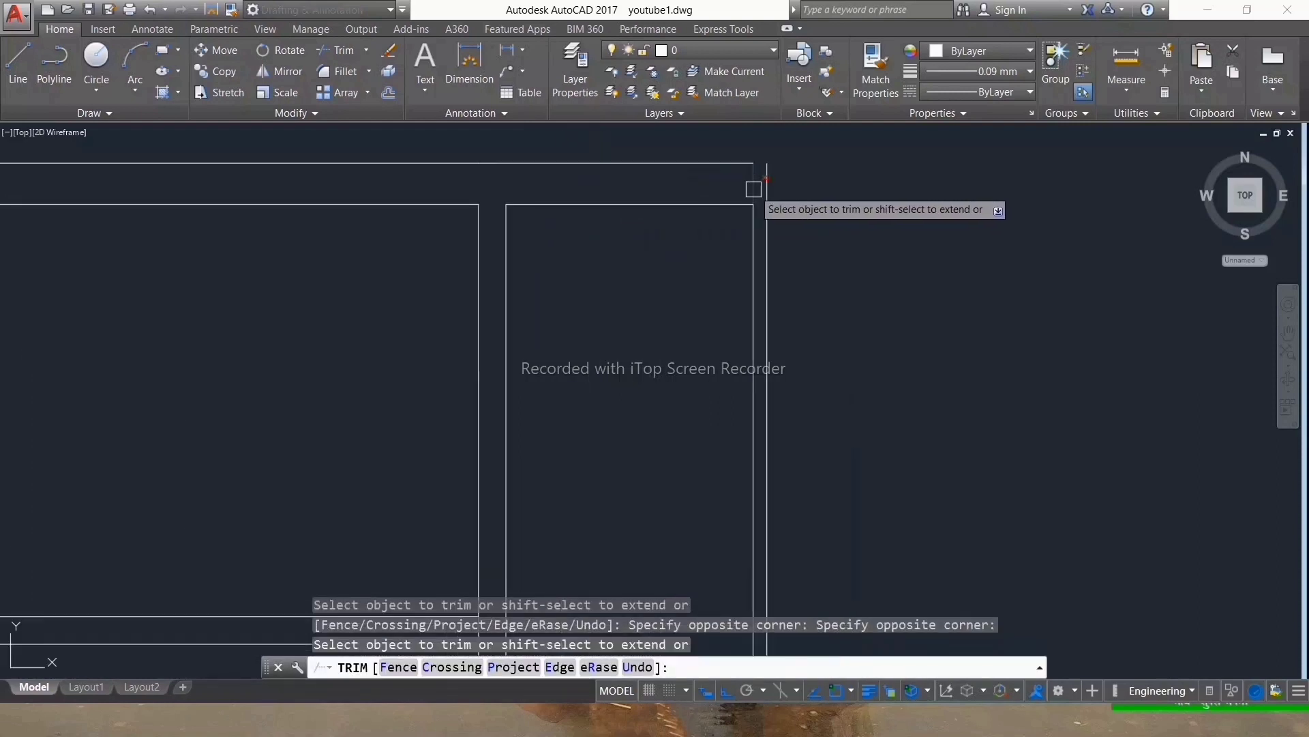
pyautogui.click(753, 187)
pyautogui.scroll(-3, 753, 186)
pyautogui.scroll(3, 770, 177)
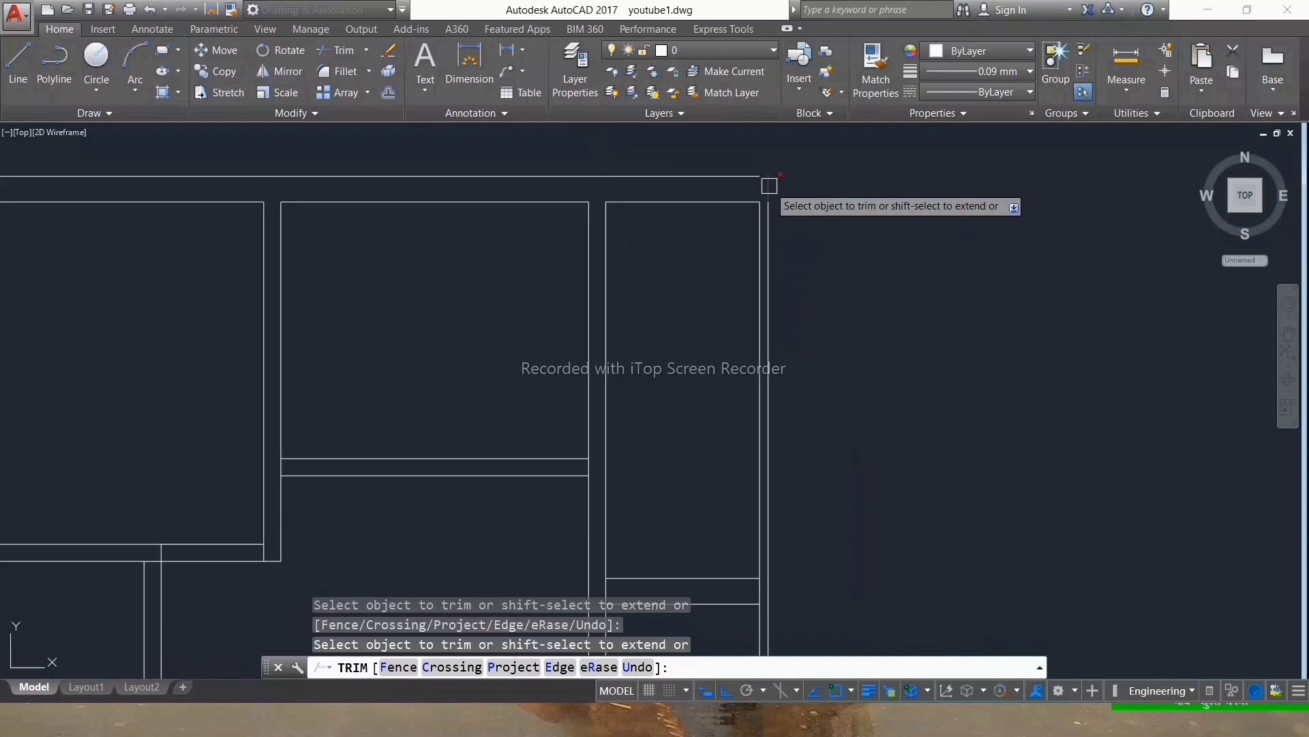
pyautogui.scroll(-1, 737, 191)
pyautogui.scroll(2, 667, 450)
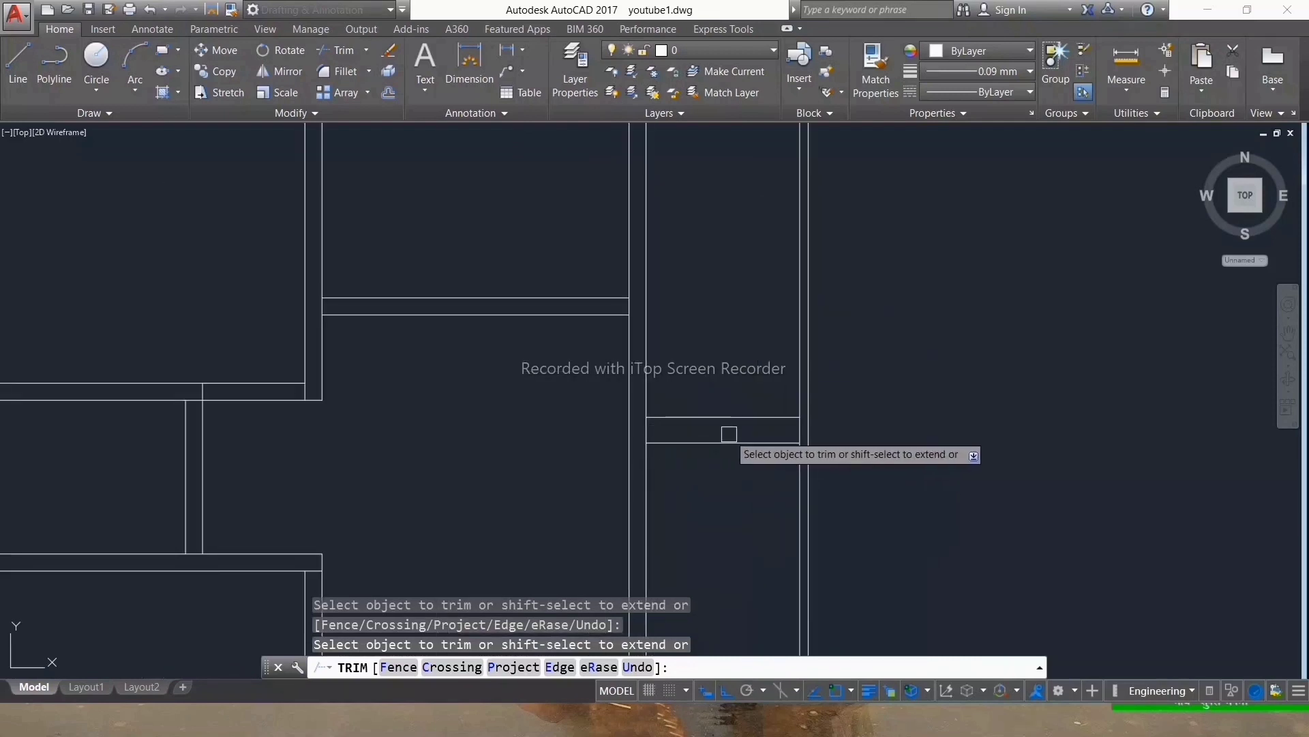
pyautogui.press('Escape')
# Step: Fillet the lower horizontal and vertical wall lines into a clean corner
pyautogui.scroll(-2, 554, 479)
pyautogui.press('Return')
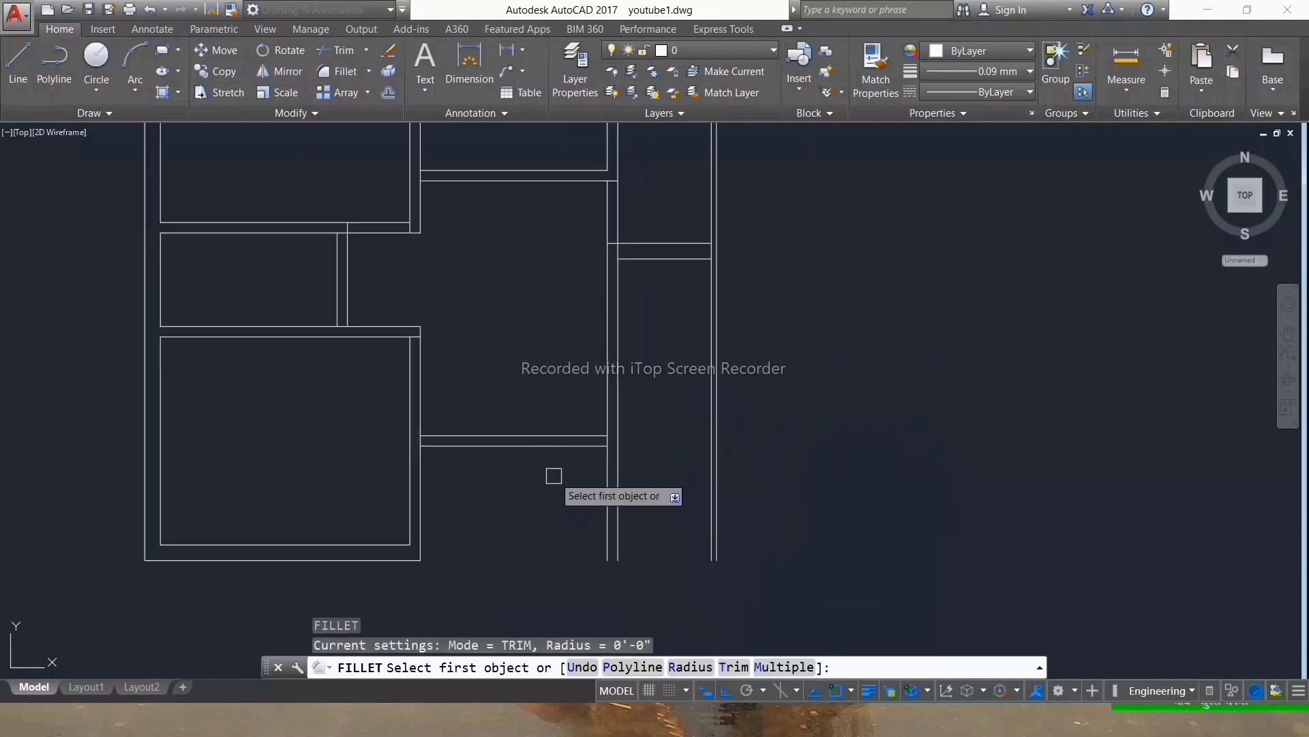
pyautogui.write('m')
pyautogui.press('Return')
pyautogui.click(573, 450)
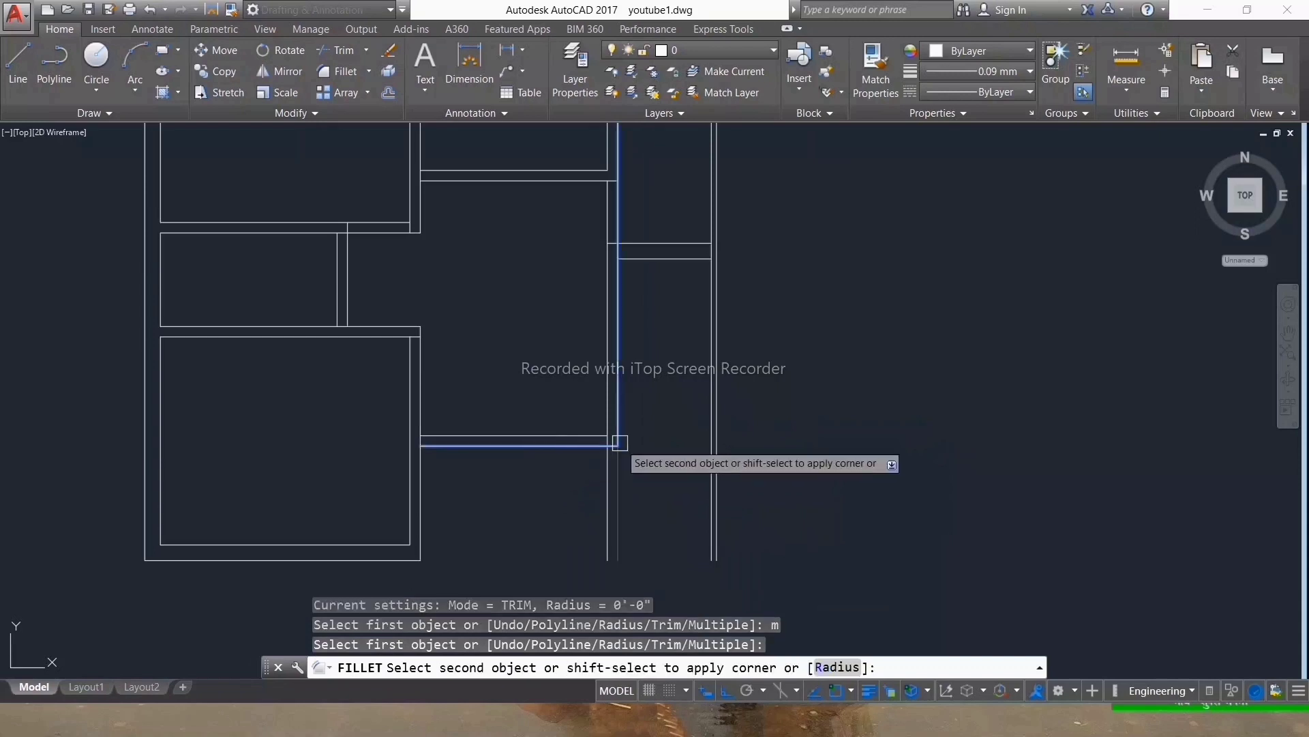
pyautogui.click(620, 433)
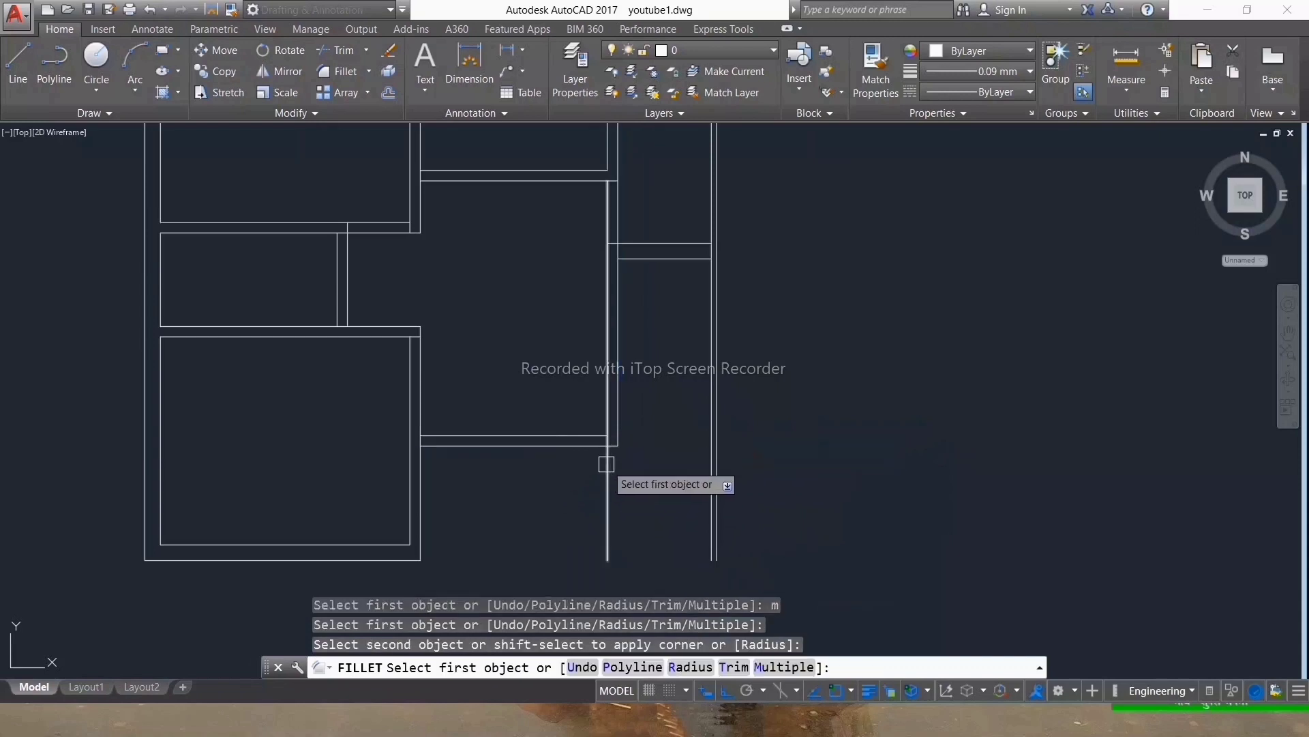
pyautogui.scroll(3, 606, 464)
pyautogui.scroll(2, 605, 450)
pyautogui.press('Escape')
pyautogui.press('Escape')
pyautogui.press('Escape')
pyautogui.write('tr')
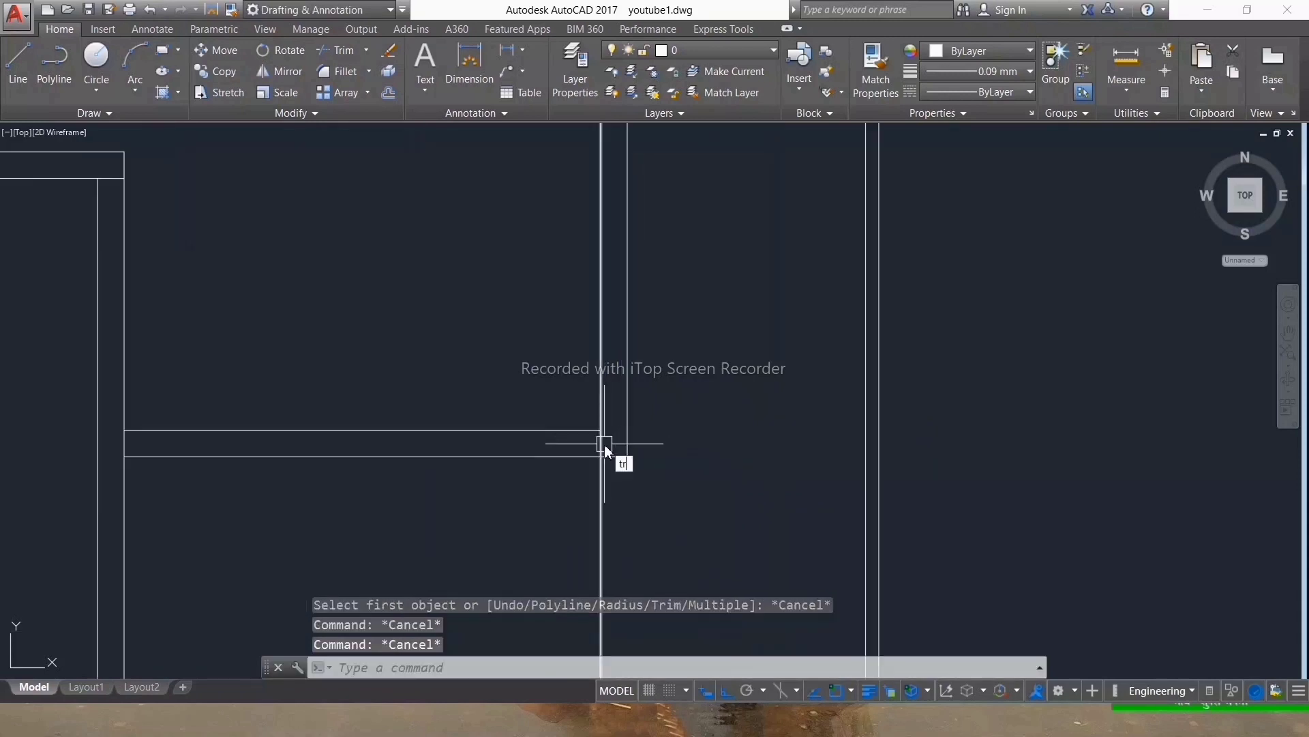
# Step: Trim off the vertical line overhanging below the wall
pyautogui.press('Return')
pyautogui.press('Return')
pyautogui.click(603, 529)
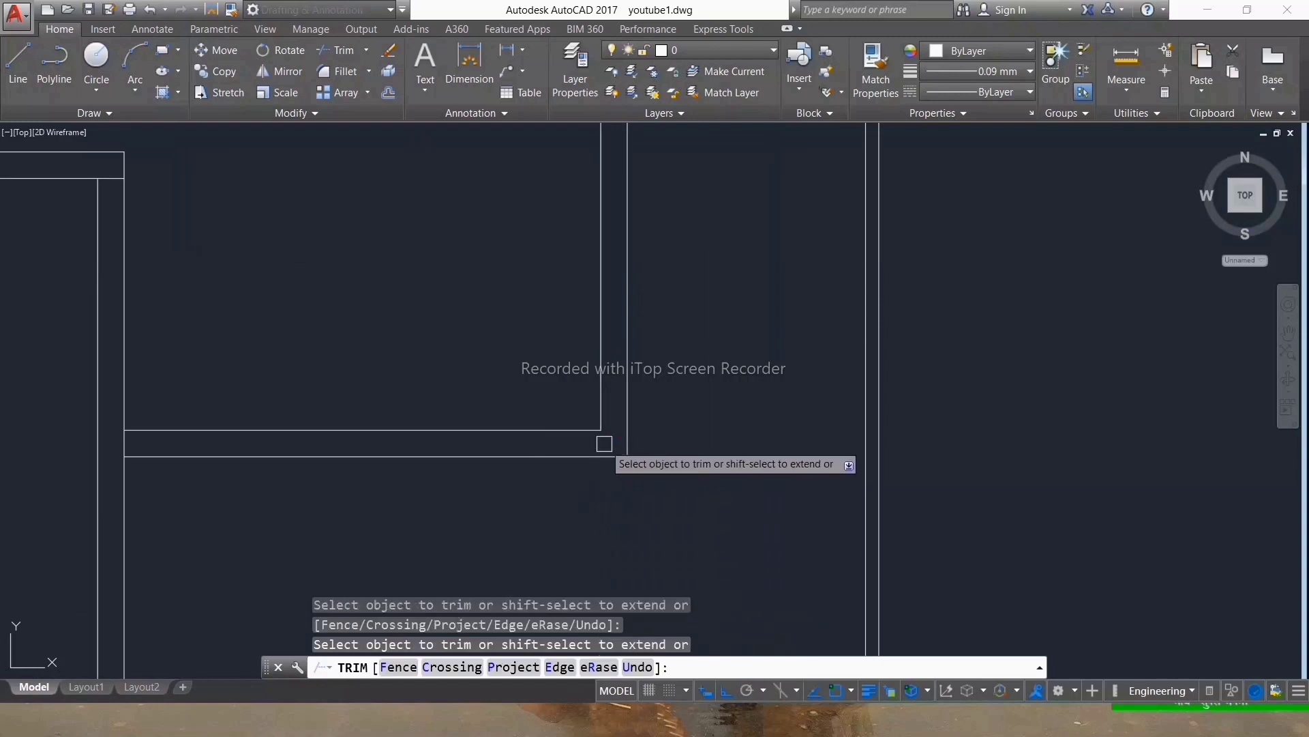
pyautogui.scroll(-3, 604, 443)
pyautogui.scroll(-1, 634, 284)
# Step: Stretch the horizontal wall line down 3 feet by its midpoint grip
pyautogui.scroll(-1, 655, 293)
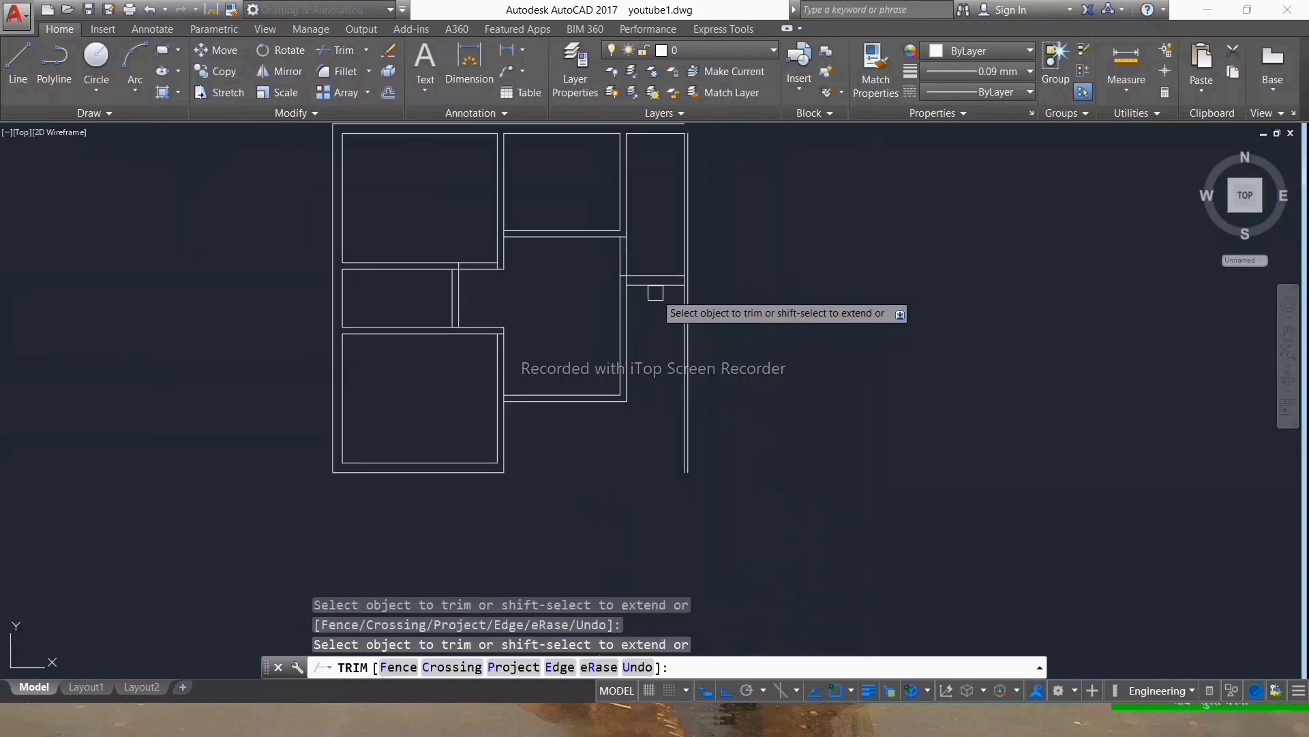
pyautogui.press('Escape')
pyautogui.press('Escape')
pyautogui.press('Escape')
pyautogui.scroll(4, 614, 290)
pyautogui.write('l')
pyautogui.press('Return')
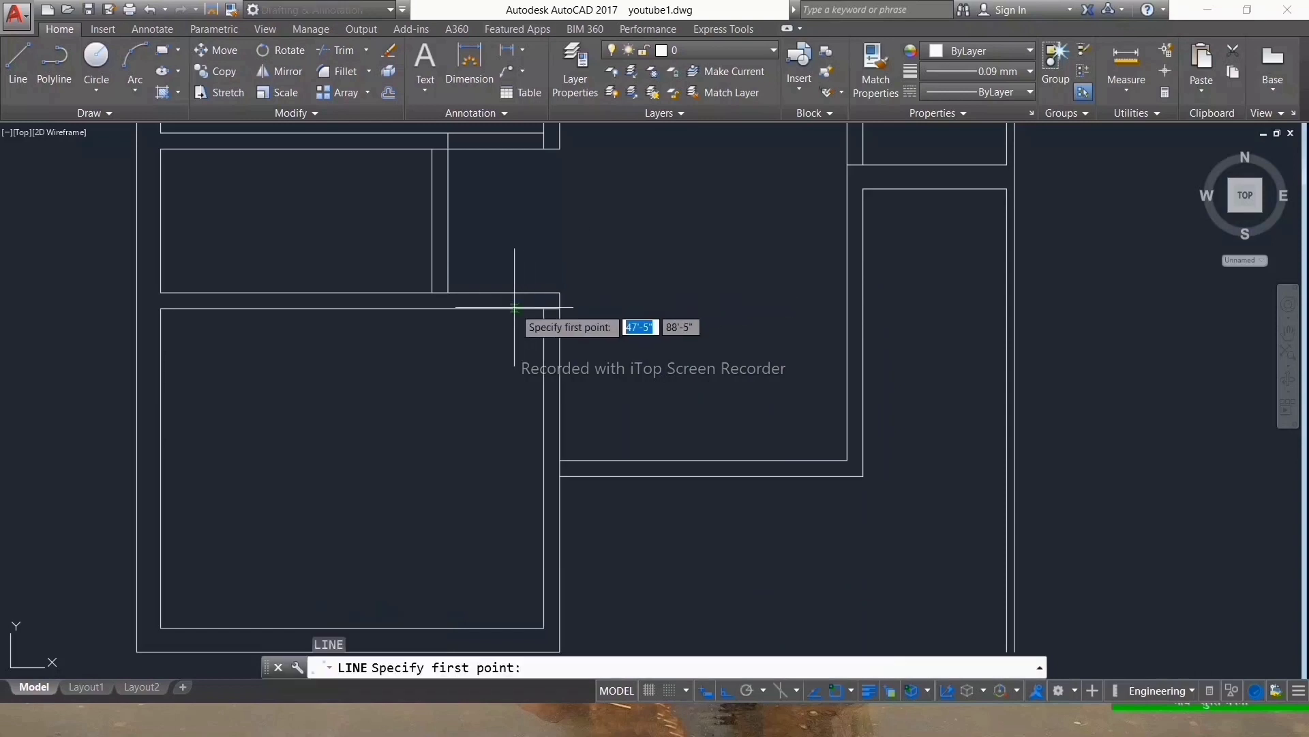
pyautogui.click(560, 309)
pyautogui.press('Escape')
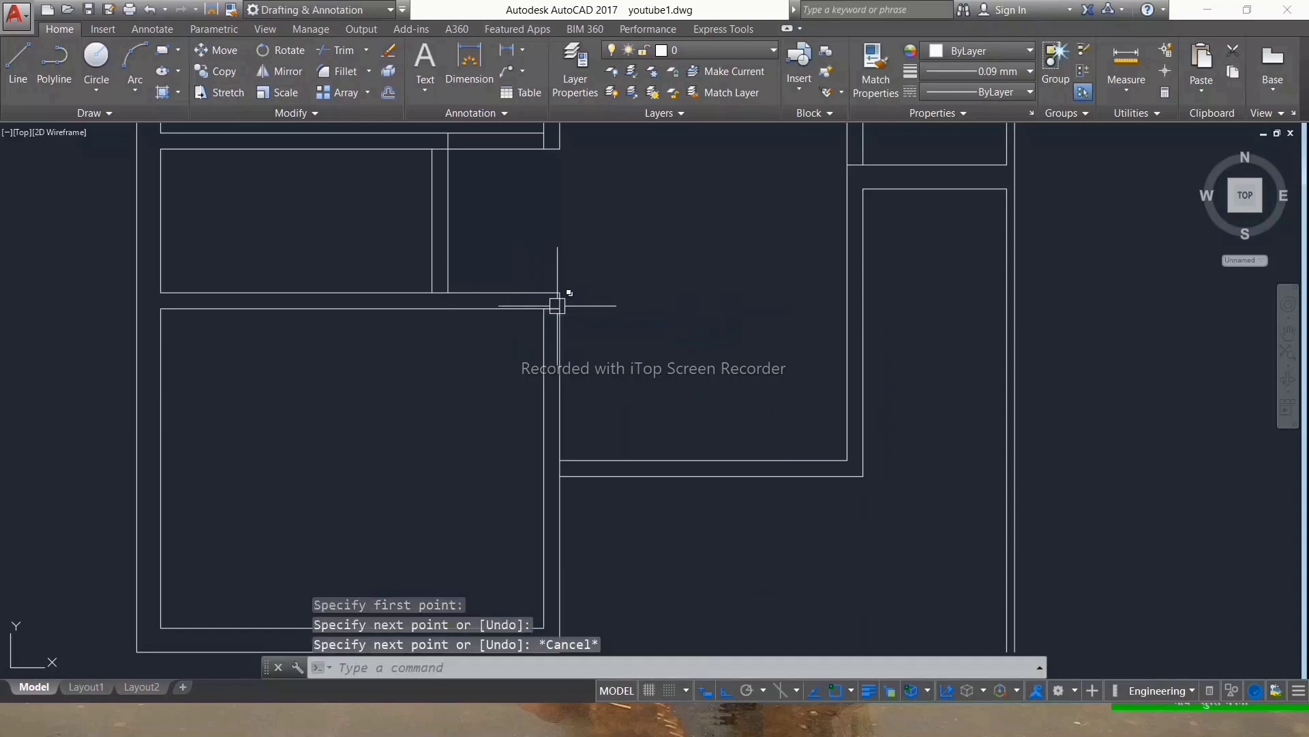
pyautogui.click(558, 309)
pyautogui.scroll(8, 553, 312)
pyautogui.click(556, 312)
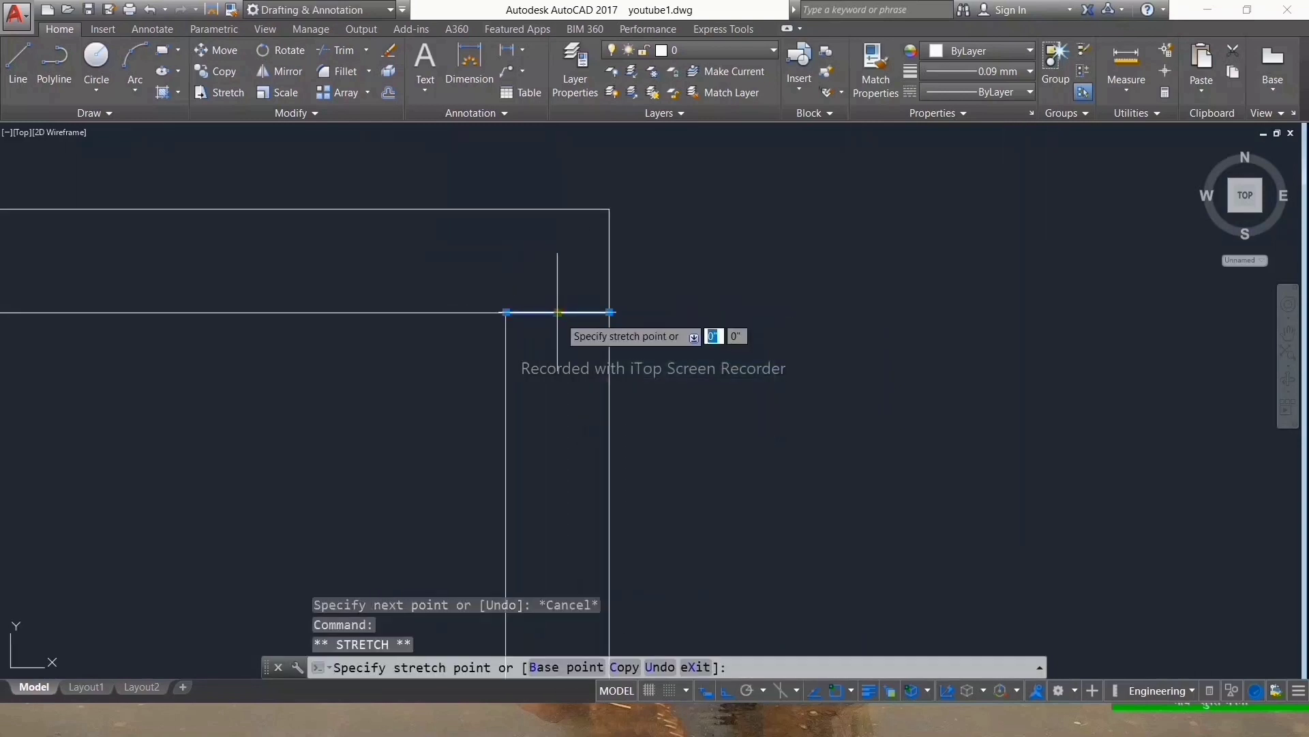
pyautogui.write("'")
pyautogui.press('Return')
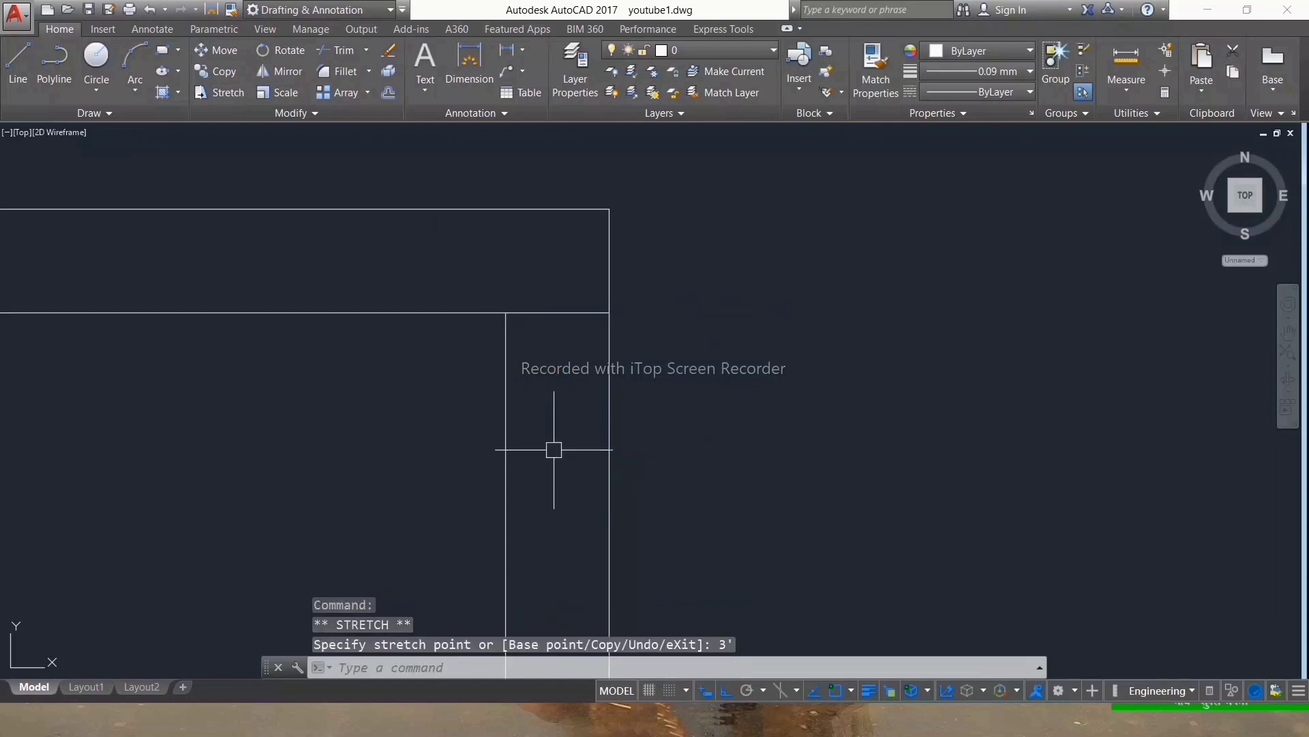
pyautogui.press('Escape')
pyautogui.press('Escape')
# Step: Start a line at the wall corner and select the vertical wall line, then cancel both
pyautogui.scroll(-5, 701, 278)
pyautogui.scroll(2, 674, 377)
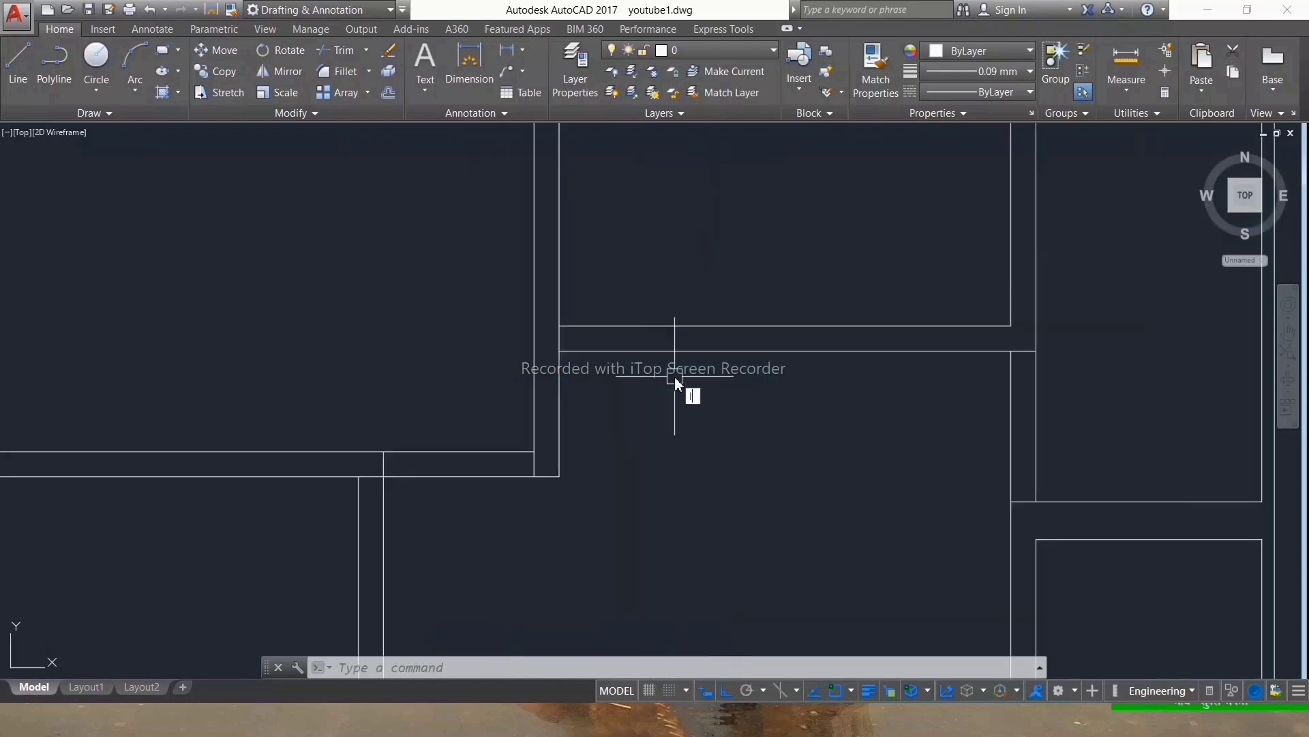
pyautogui.write('l')
pyautogui.press('Return')
pyautogui.click(560, 350)
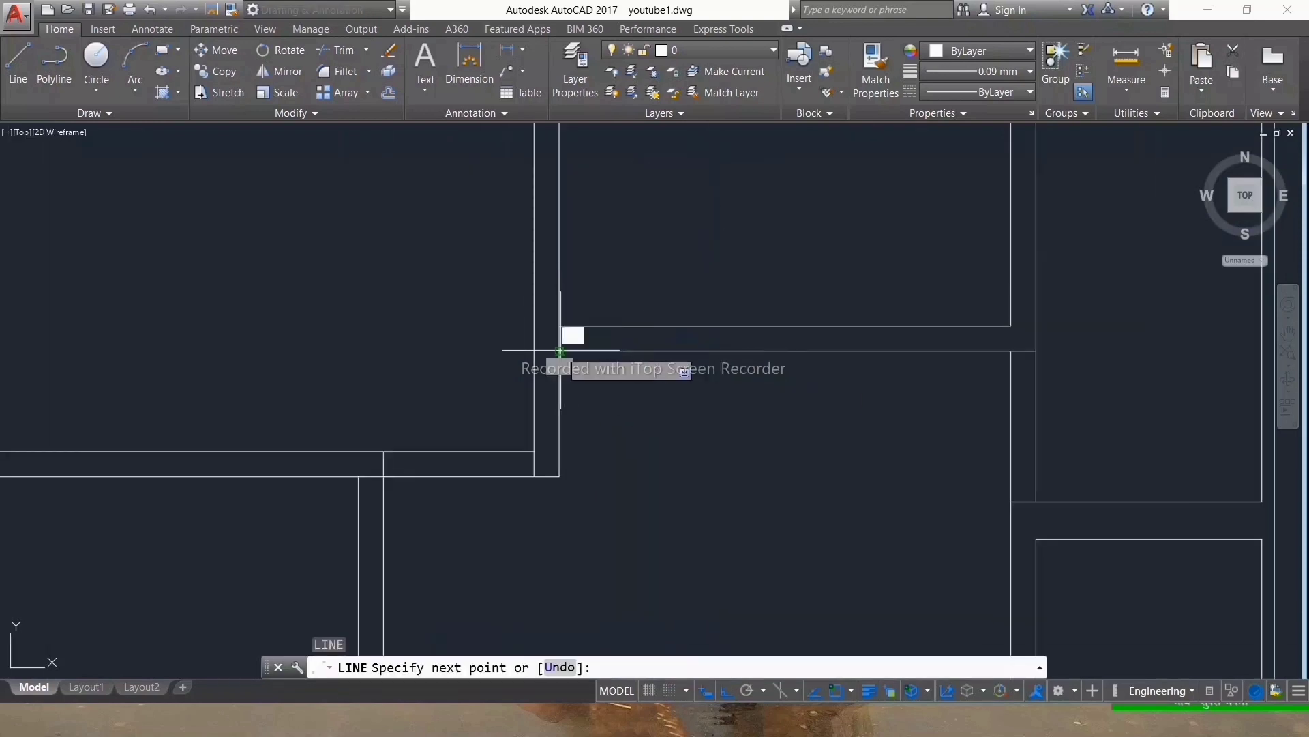
pyautogui.press('Escape')
pyautogui.click(560, 336)
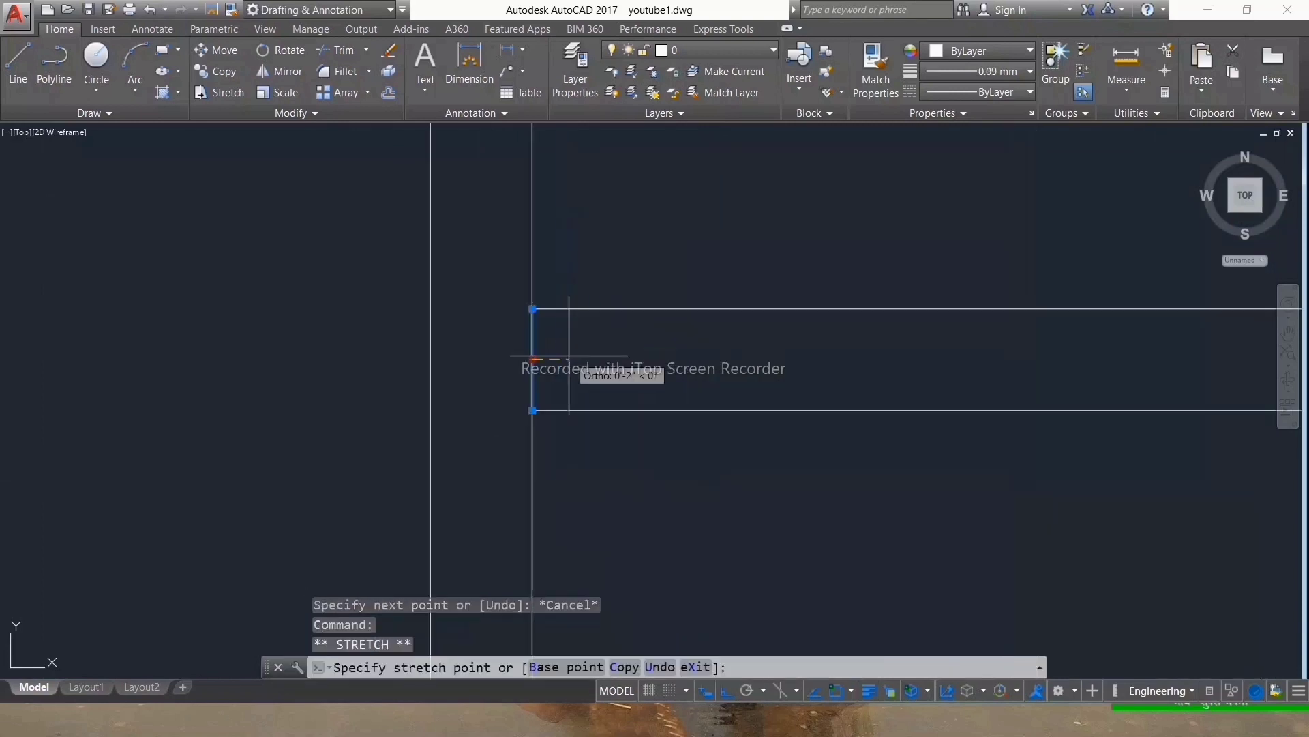
pyautogui.write('3')
pyautogui.press('Escape')
pyautogui.scroll(-3, 579, 356)
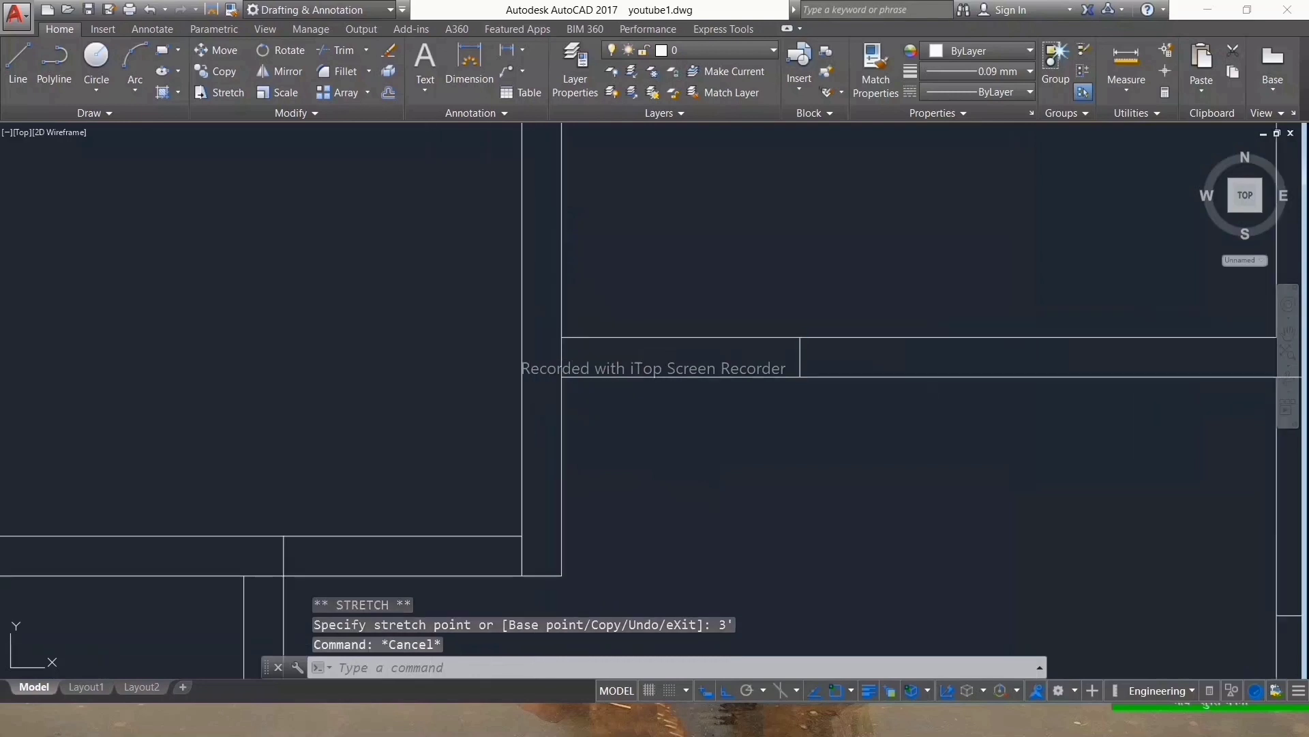
pyautogui.press('Escape')
pyautogui.scroll(-3, 608, 350)
pyautogui.scroll(4, 626, 330)
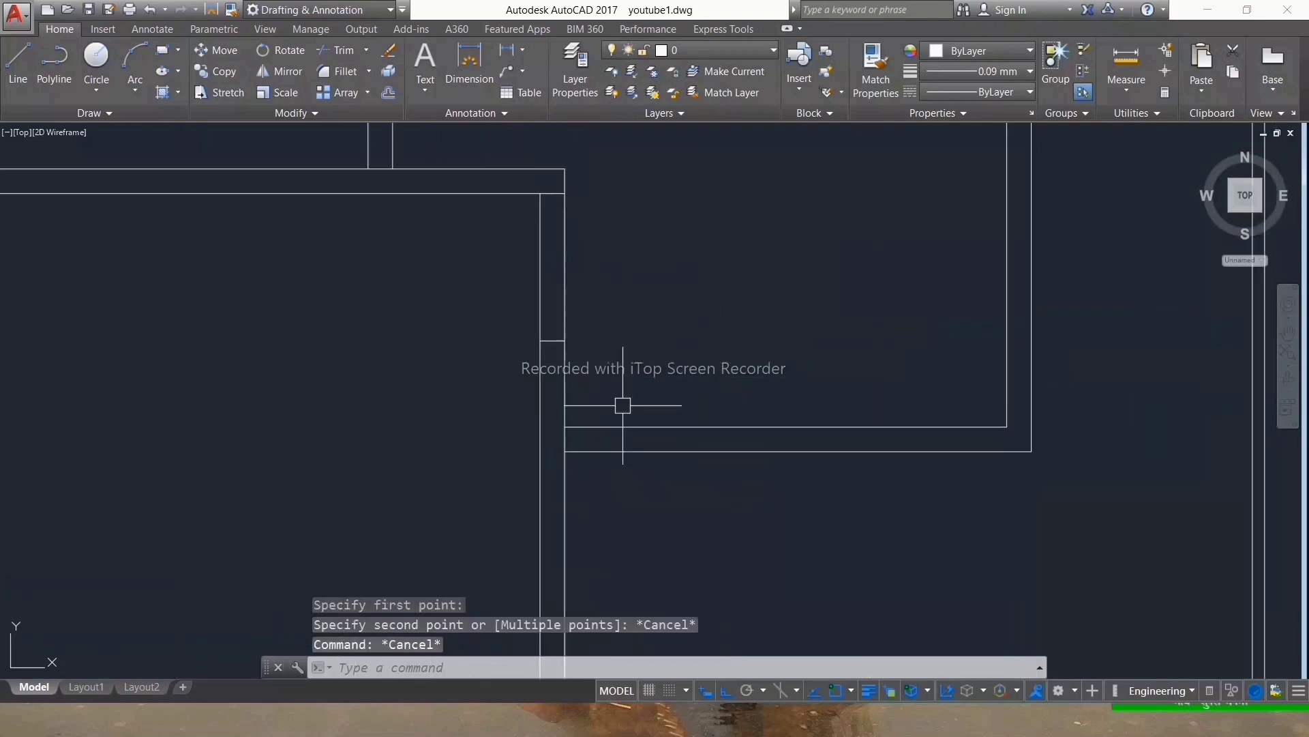
# Step: Draw a short line across the wall thickness and shift it 2.5 feet along the wall
pyautogui.write('l')
pyautogui.press('Return')
pyautogui.scroll(4, 598, 368)
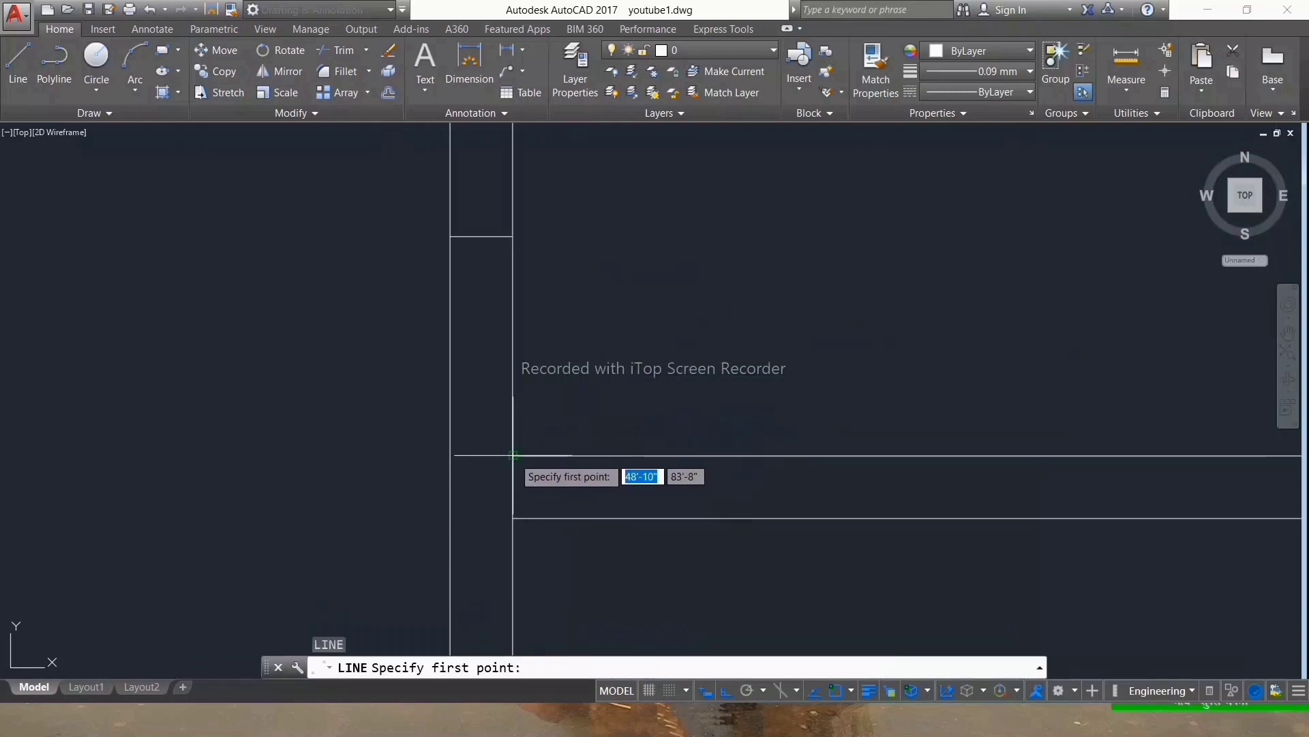
pyautogui.click(513, 455)
pyautogui.click(514, 494)
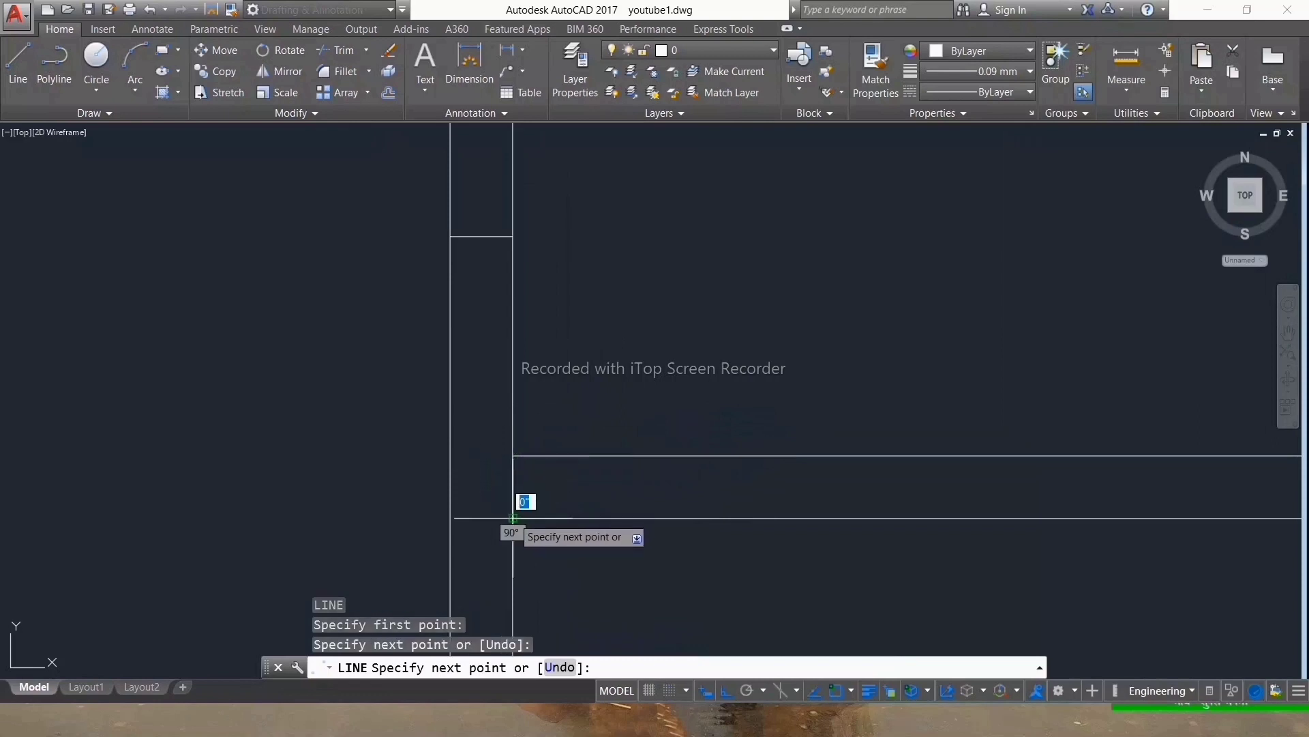
pyautogui.press('Escape')
pyautogui.click(514, 494)
pyautogui.click(514, 487)
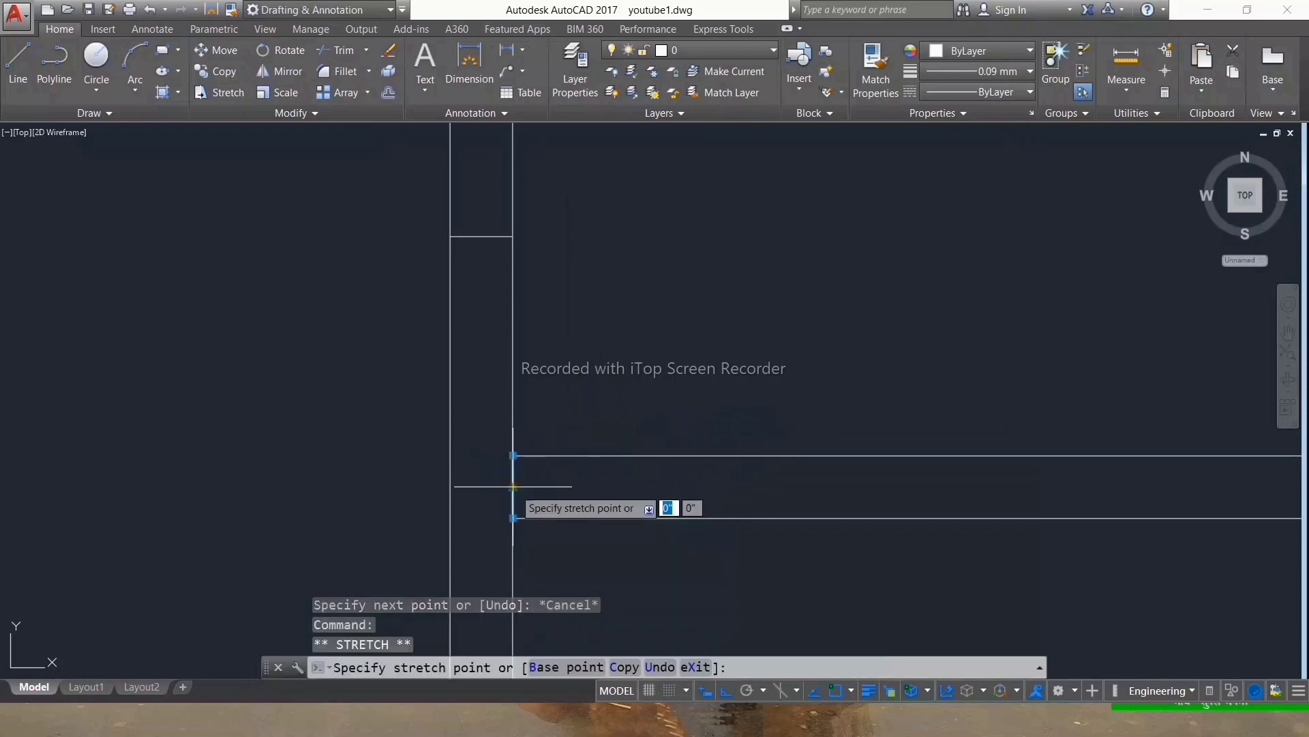
pyautogui.write("'")
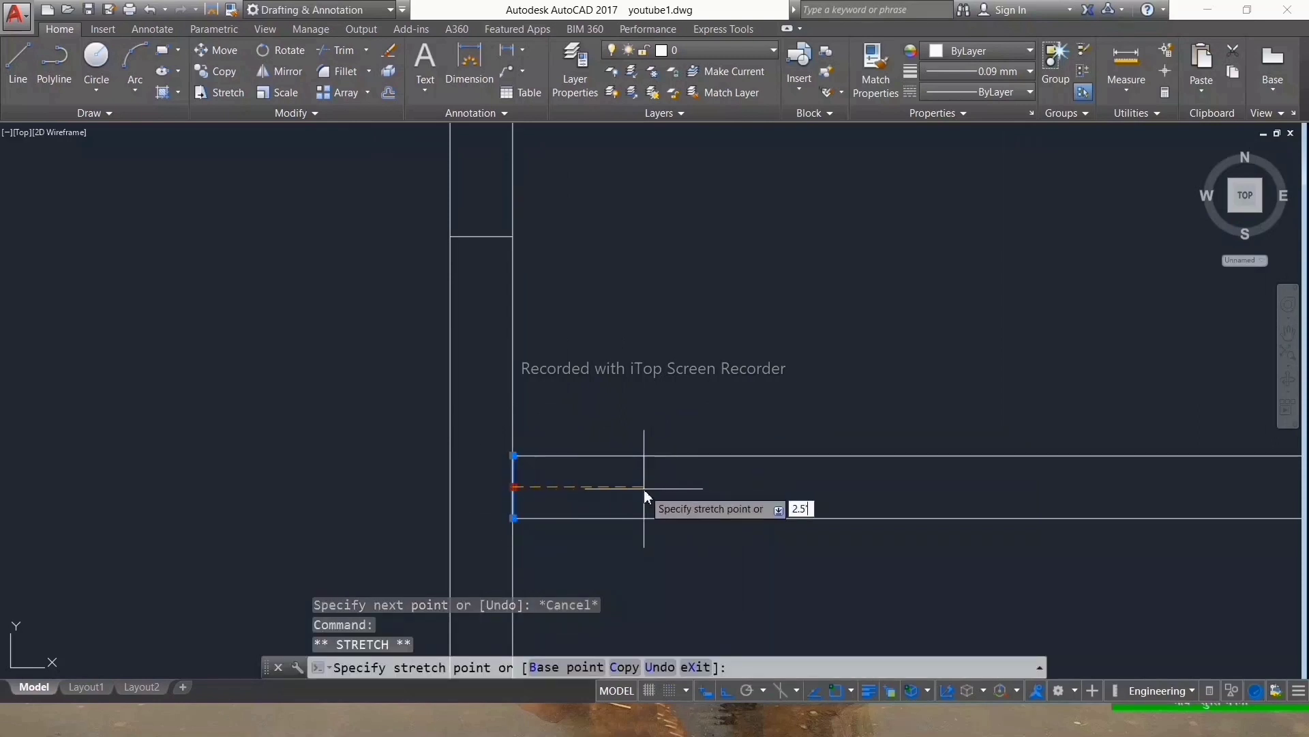
pyautogui.press('Return')
pyautogui.press('Escape')
pyautogui.press('Escape')
# Step: Offset the short jamb line 4 feet to the right
pyautogui.write('o')
pyautogui.press('Return')
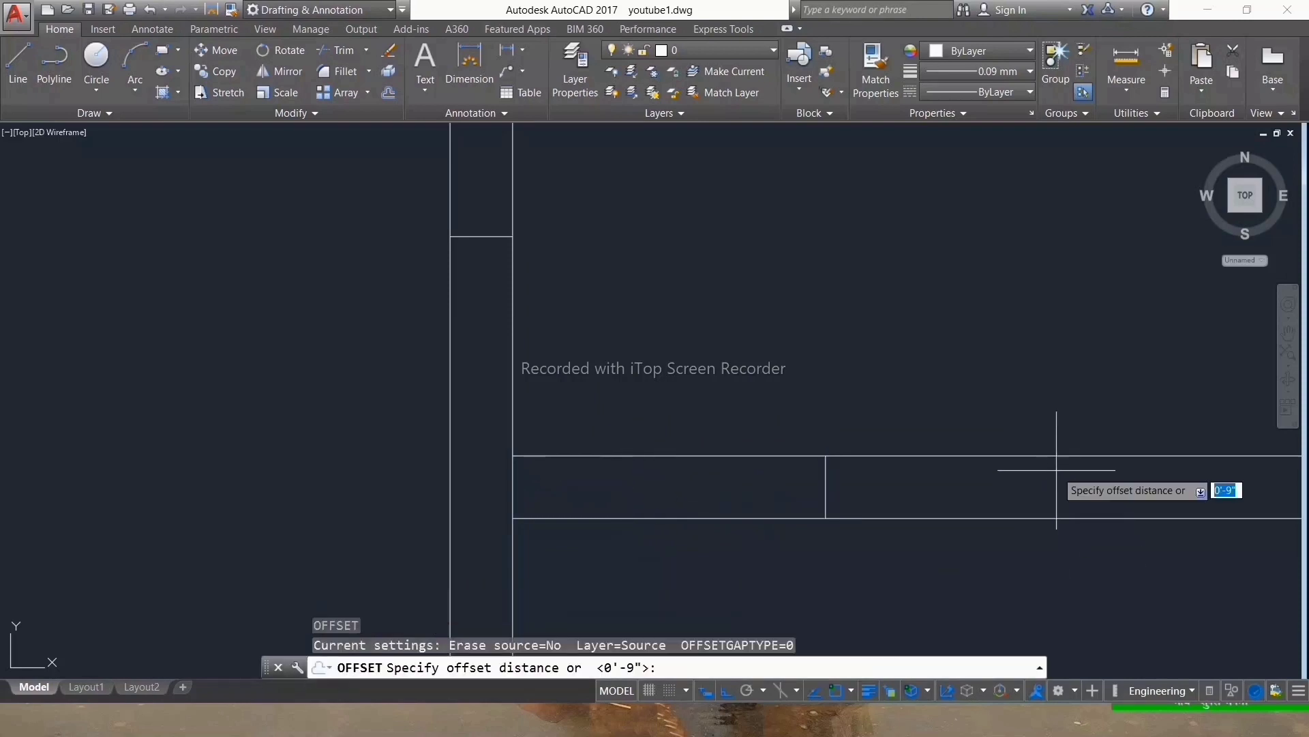
pyautogui.write("4'")
pyautogui.press('Return')
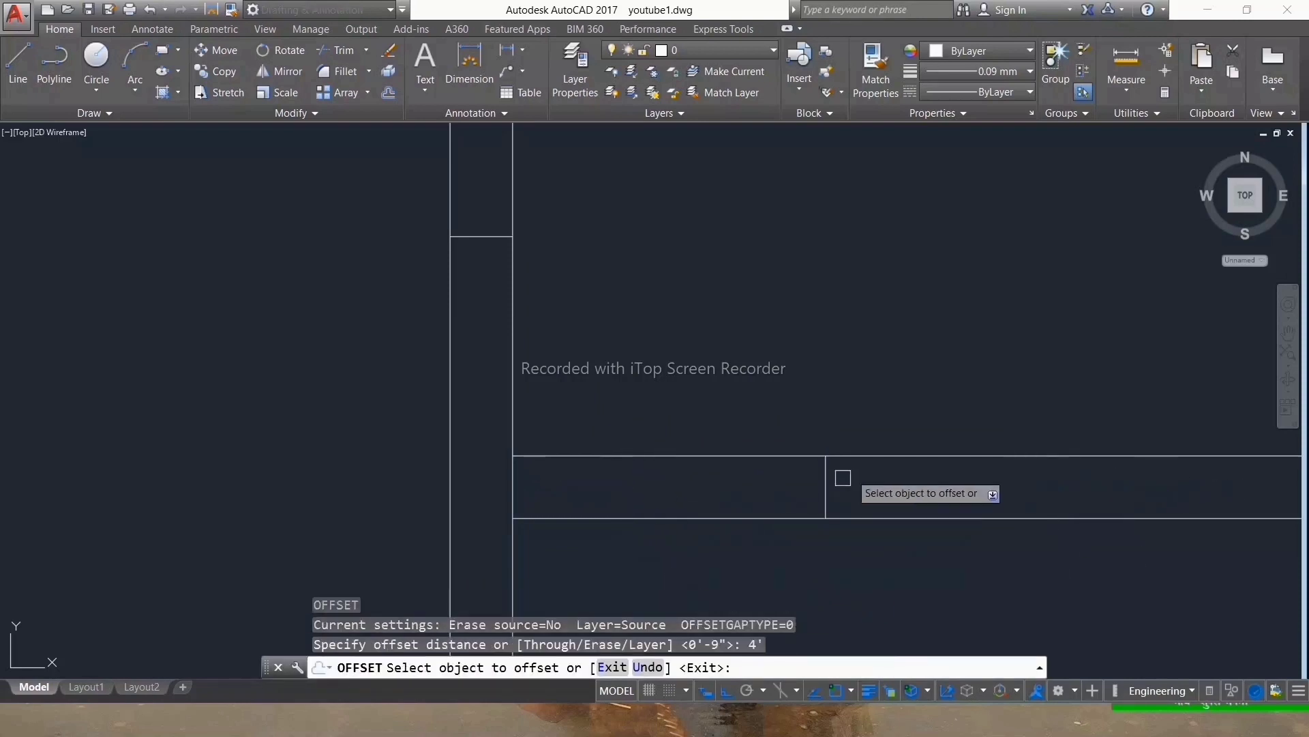
pyautogui.click(824, 476)
pyautogui.scroll(-2, 865, 528)
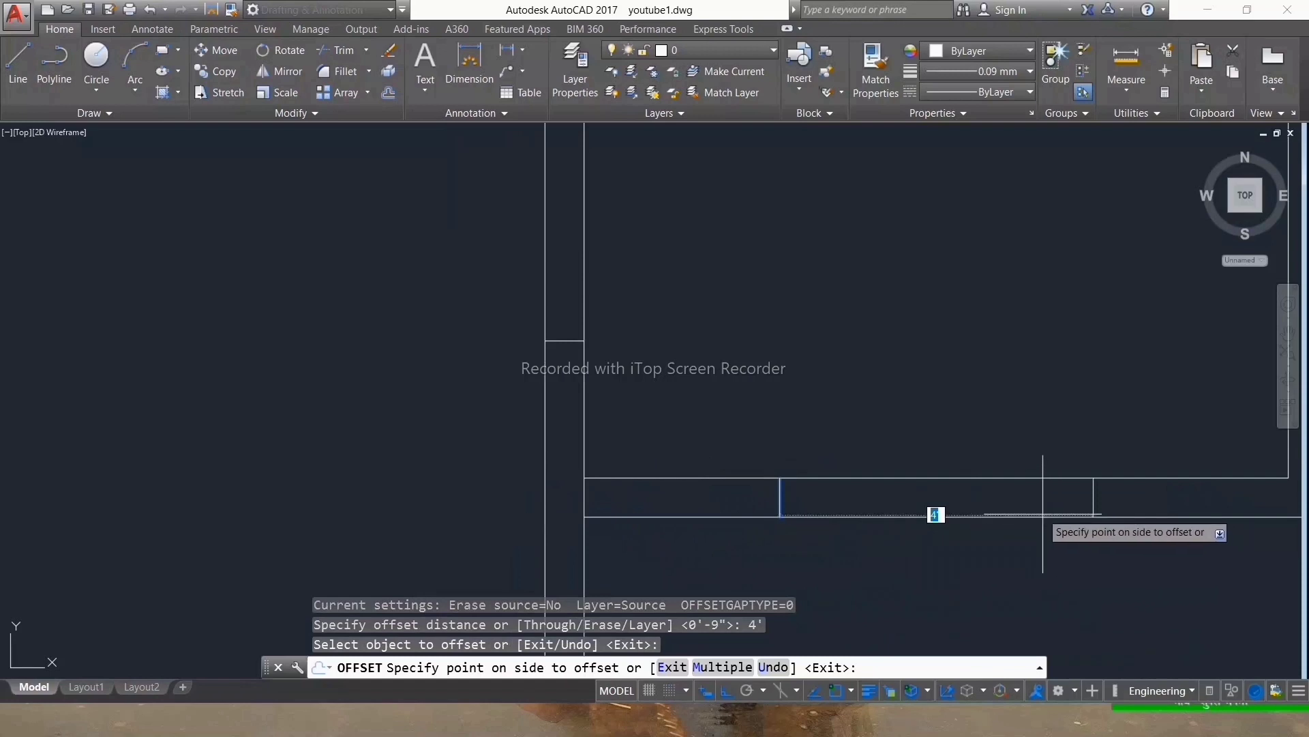
pyautogui.click(831, 489)
pyautogui.press('Escape')
pyautogui.scroll(-2, 831, 488)
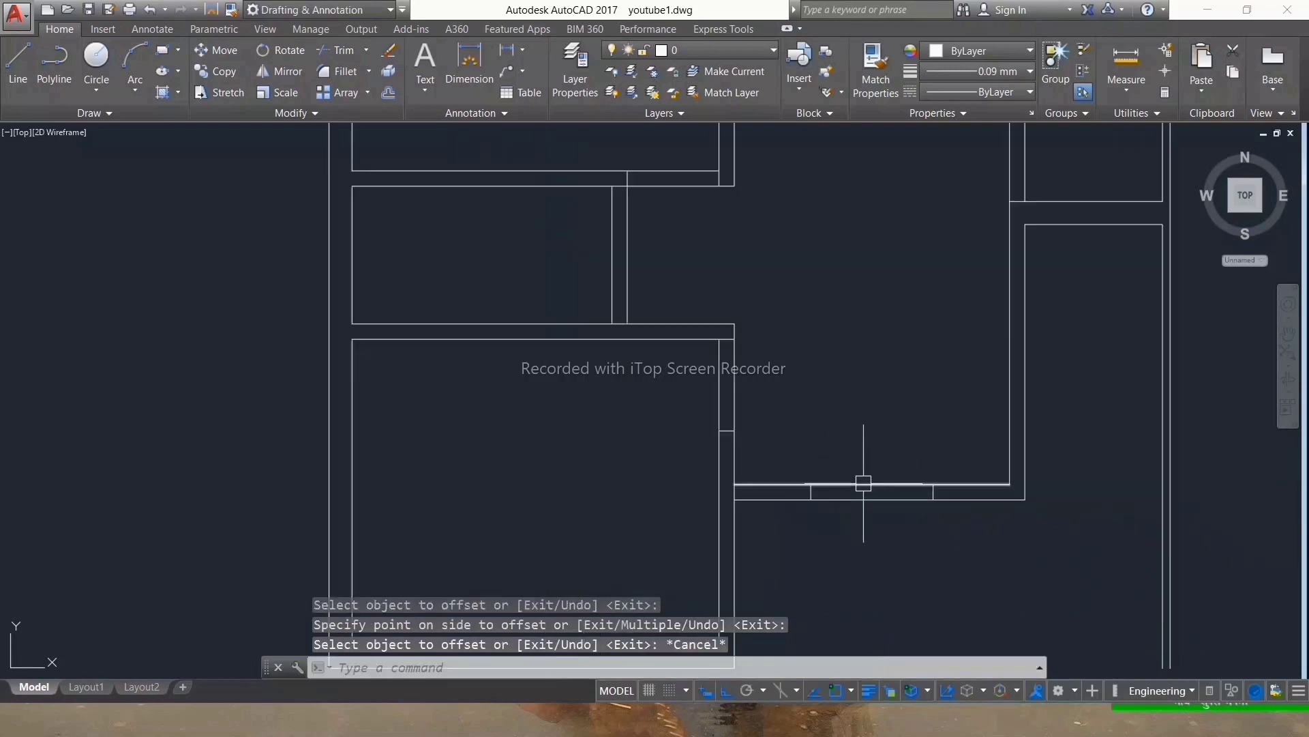
pyautogui.press('Escape')
pyautogui.scroll(-2, 914, 492)
# Step: Trim the wall lines inside the door opening with crossing windows
pyautogui.press('Return')
pyautogui.press('Return')
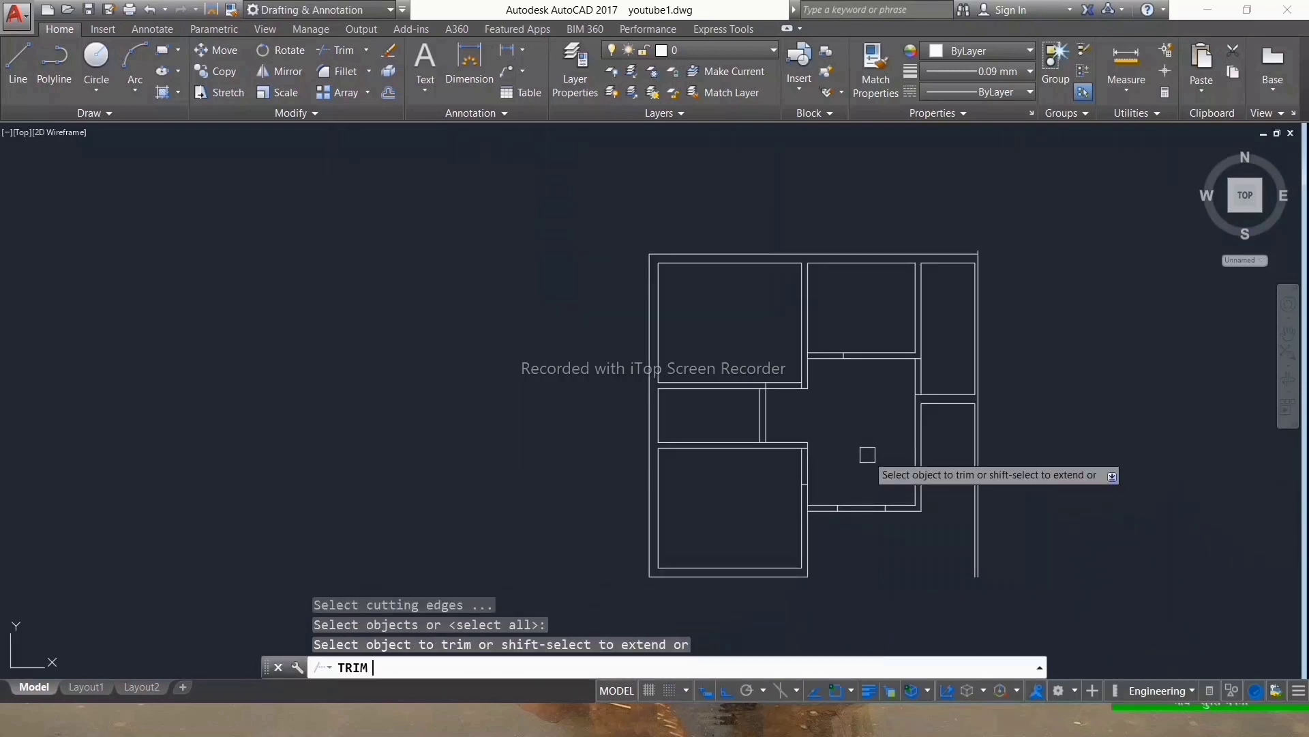
pyautogui.scroll(5, 784, 320)
pyautogui.click(785, 288)
pyautogui.click(750, 465)
pyautogui.scroll(-4, 750, 465)
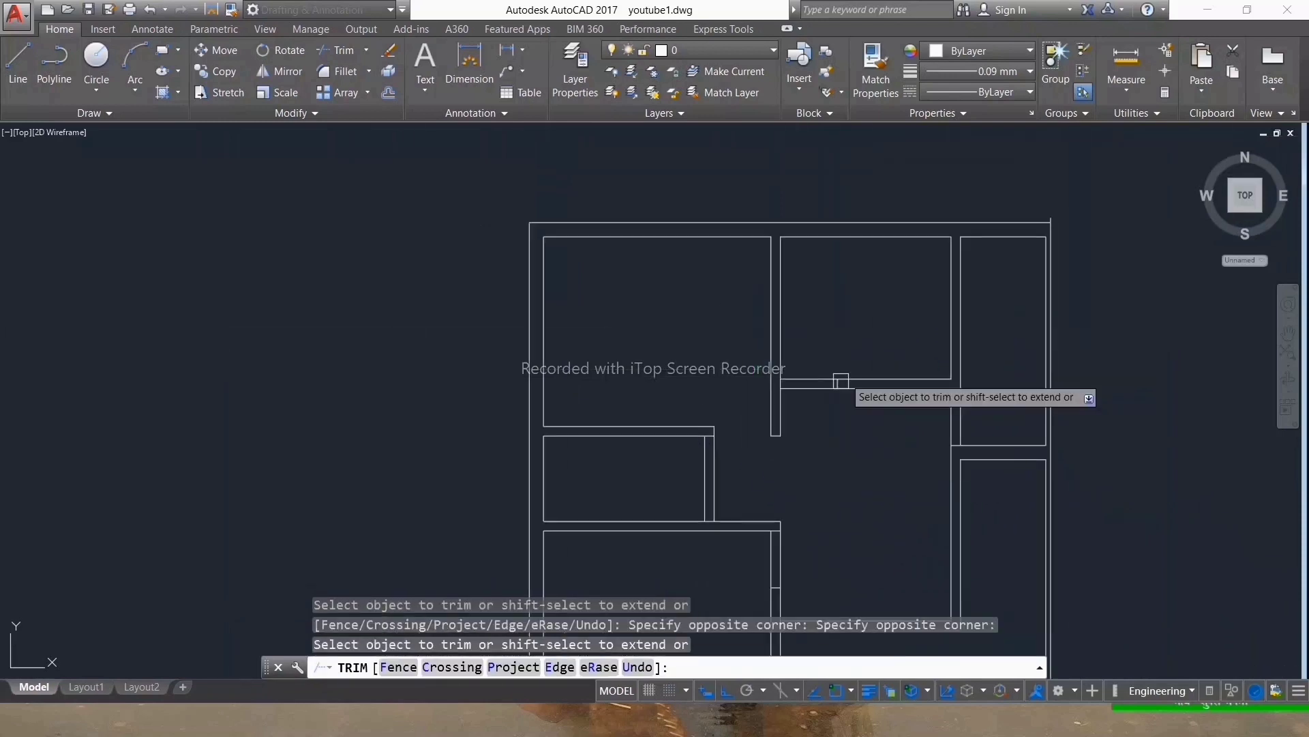
pyautogui.click(837, 334)
pyautogui.click(811, 433)
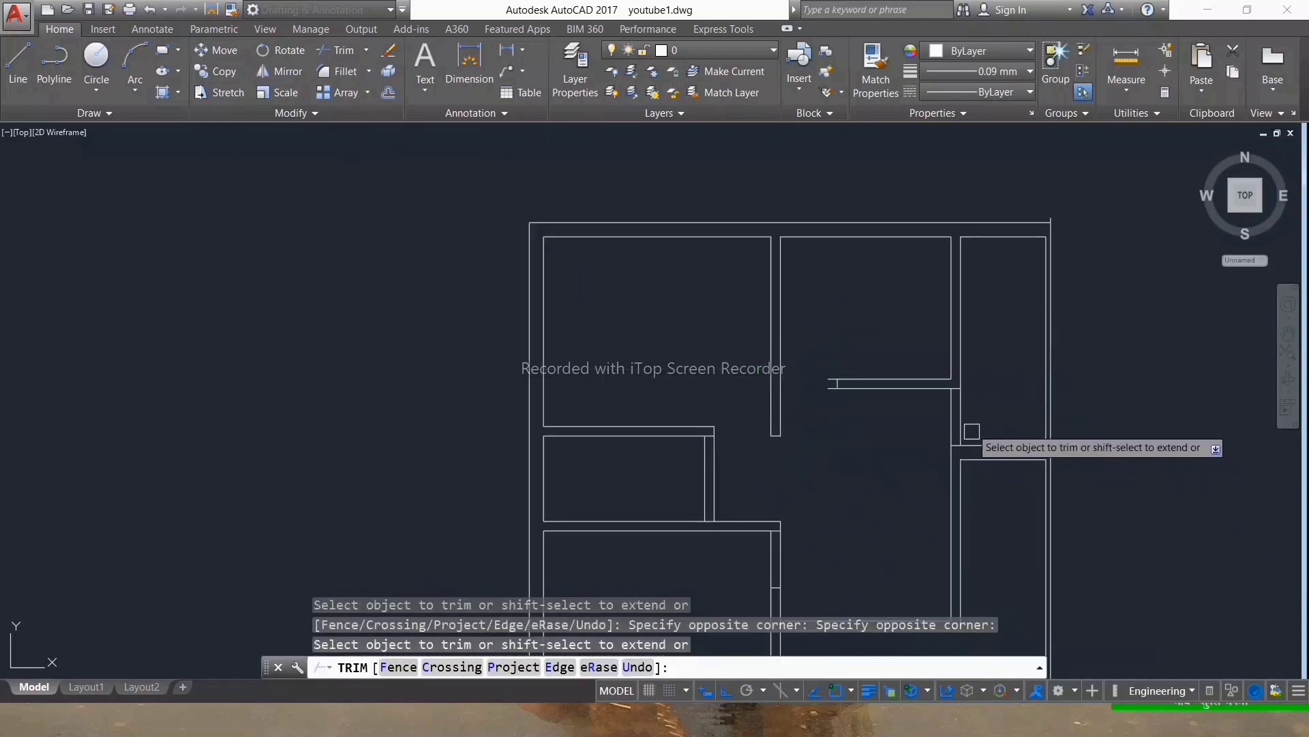
pyautogui.scroll(4, 975, 417)
# Step: Trim the corridor wall lines with crossing windows to open the corridor
pyautogui.click(994, 418)
pyautogui.click(766, 453)
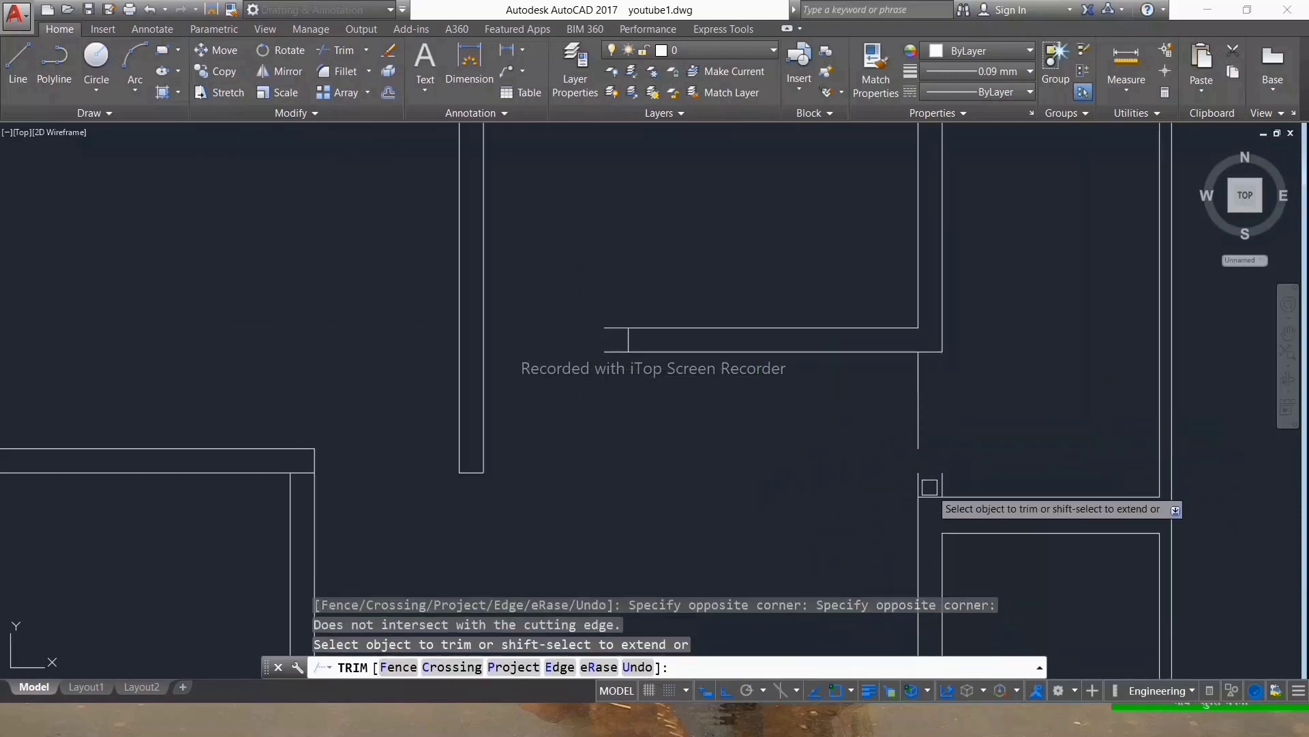
pyautogui.scroll(-2, 851, 376)
pyautogui.scroll(-5, 845, 409)
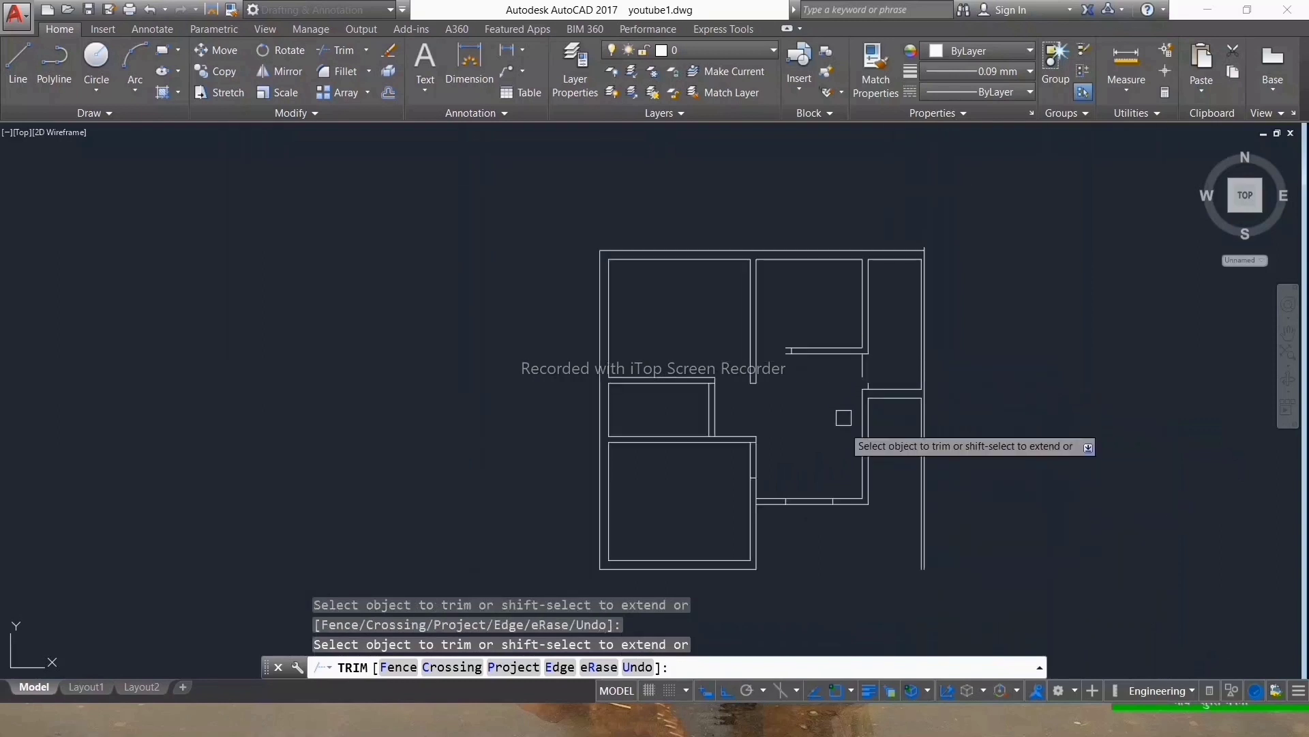
pyautogui.scroll(4, 835, 491)
pyautogui.scroll(2, 805, 437)
pyautogui.click(792, 391)
pyautogui.click(692, 603)
pyautogui.scroll(-2, 723, 505)
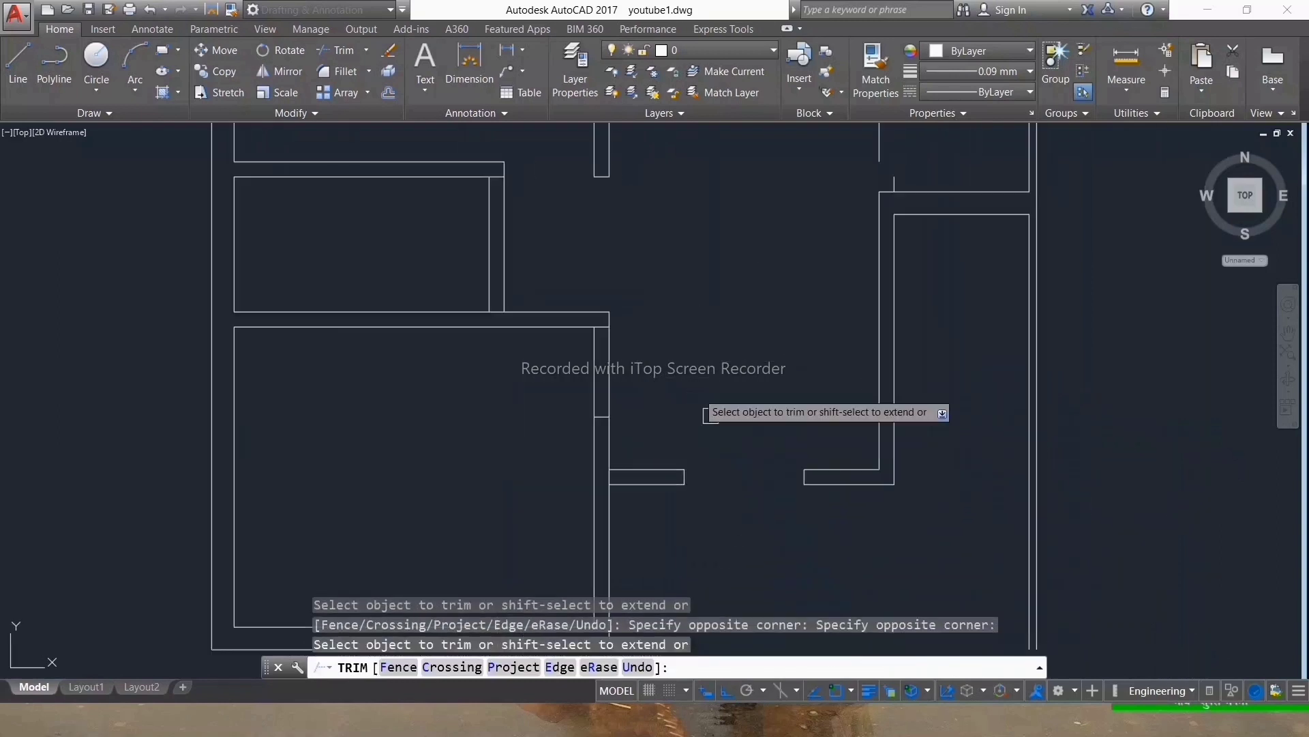
pyautogui.click(656, 379)
pyautogui.click(491, 401)
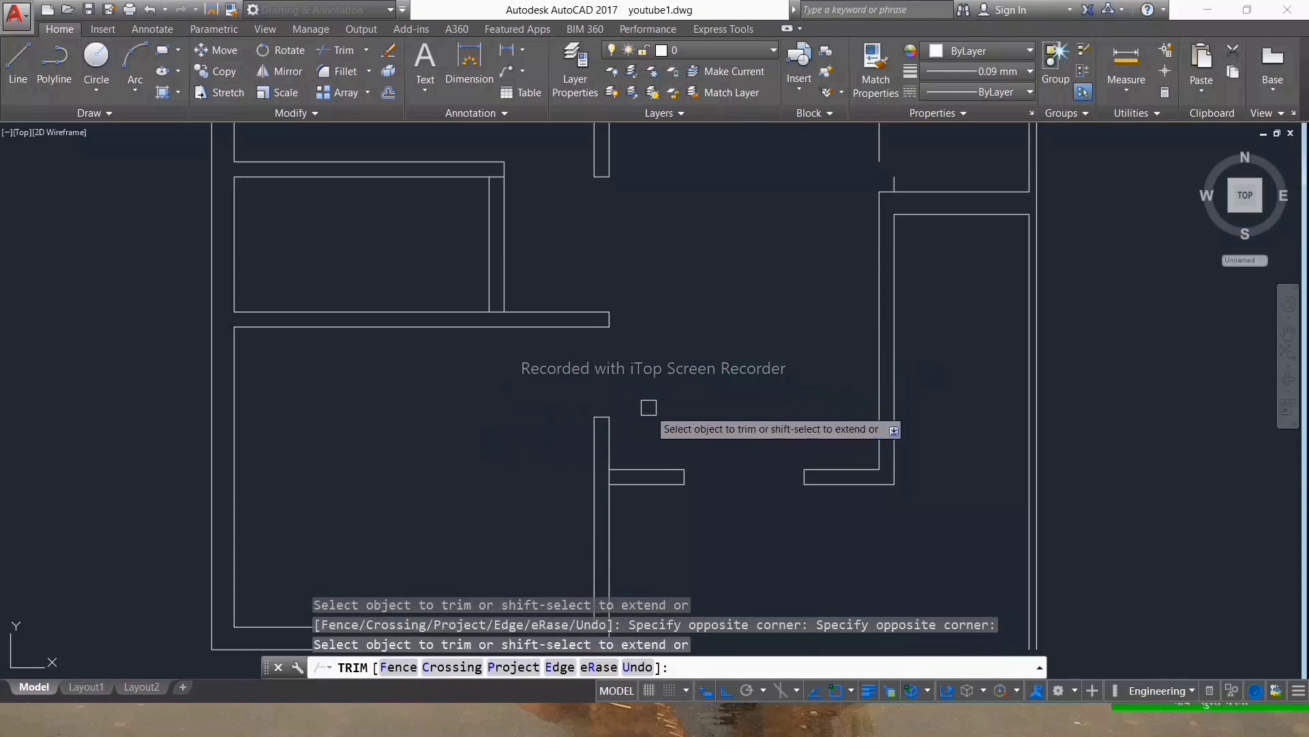
pyautogui.press('Escape')
pyautogui.press('Escape')
pyautogui.scroll(-3, 675, 355)
pyautogui.scroll(5, 667, 280)
pyautogui.press('Escape')
pyautogui.press('Escape')
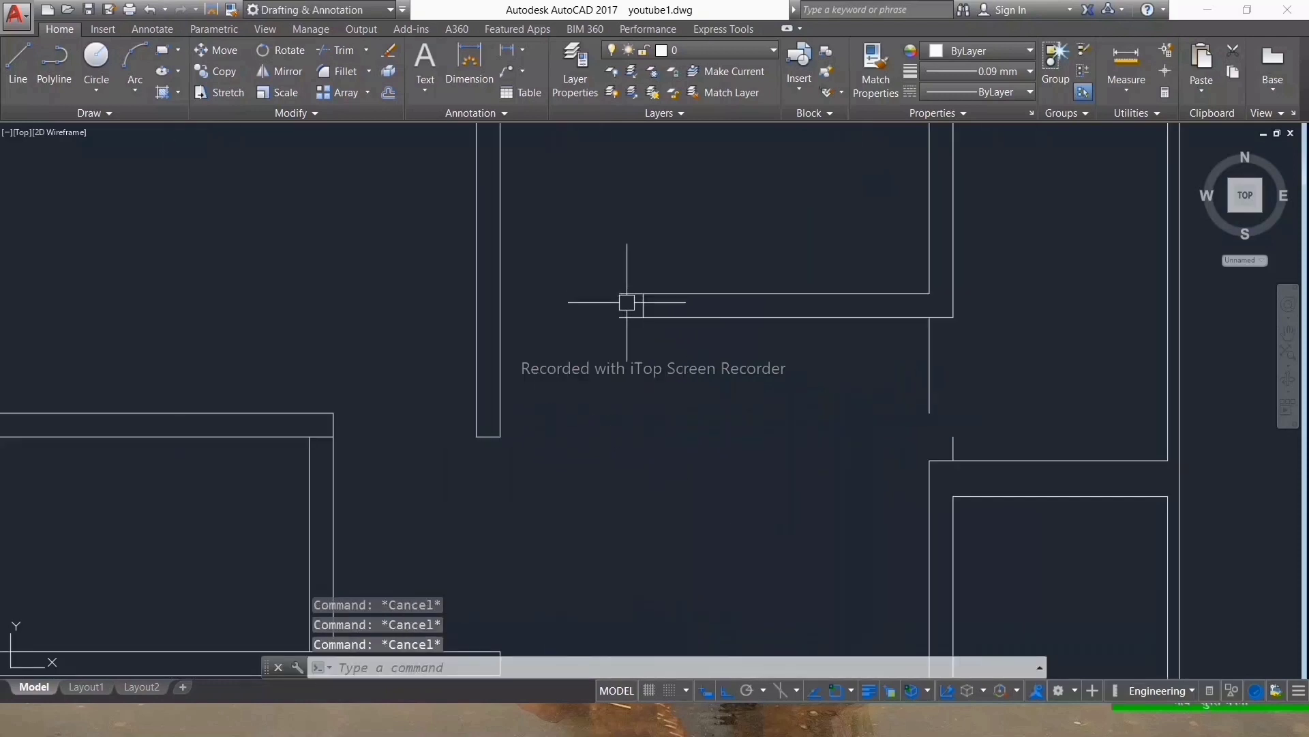
pyautogui.write('tr')
# Step: Trim the short wall stub at the corner and delete the leftover vertical line
pyautogui.press('Return')
pyautogui.press('Return')
pyautogui.click(624, 317)
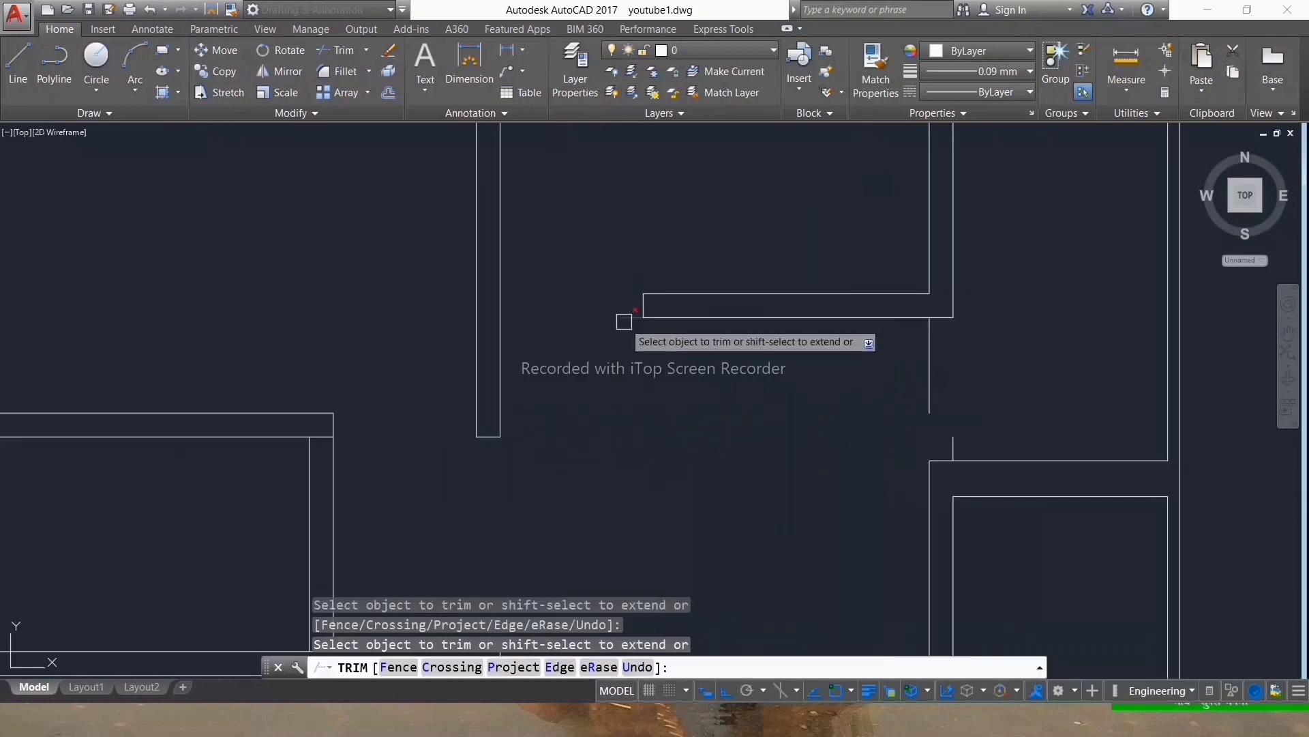
pyautogui.press('Escape')
pyautogui.click(926, 389)
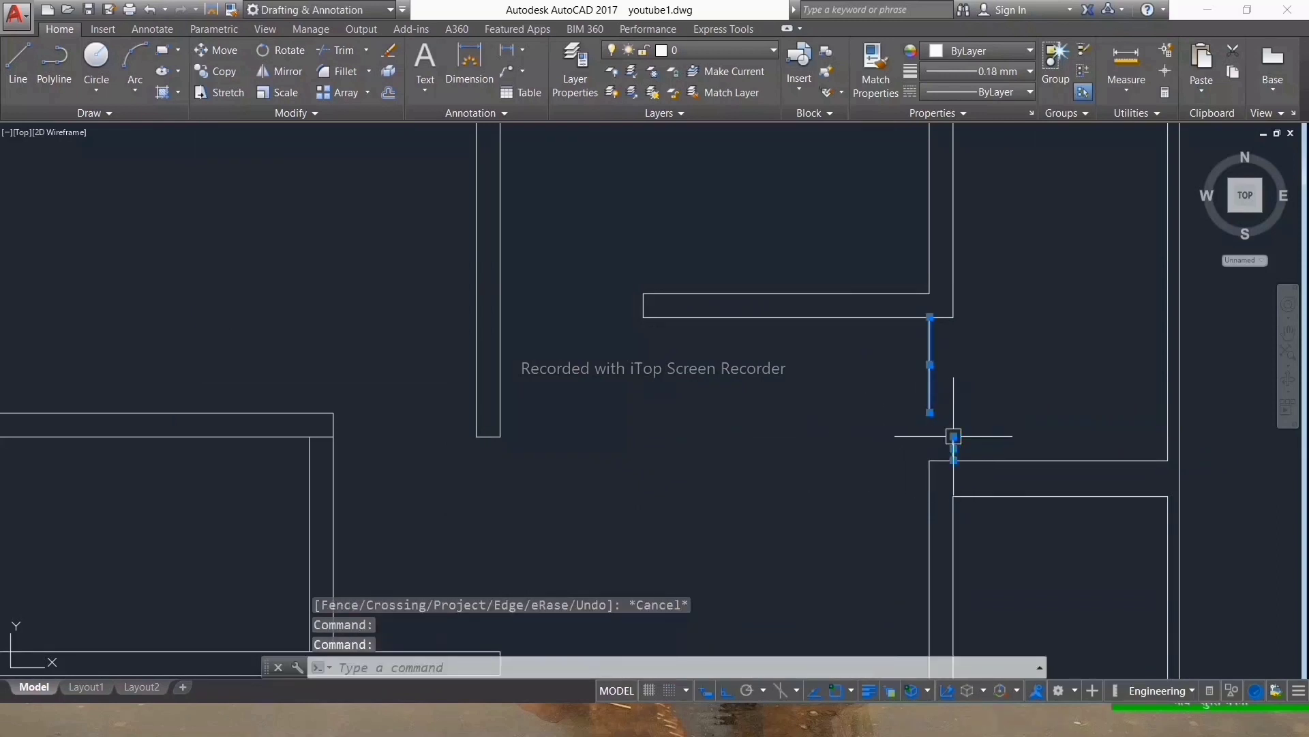
pyautogui.press('Delete')
pyautogui.scroll(-5, 845, 550)
pyautogui.scroll(2, 847, 519)
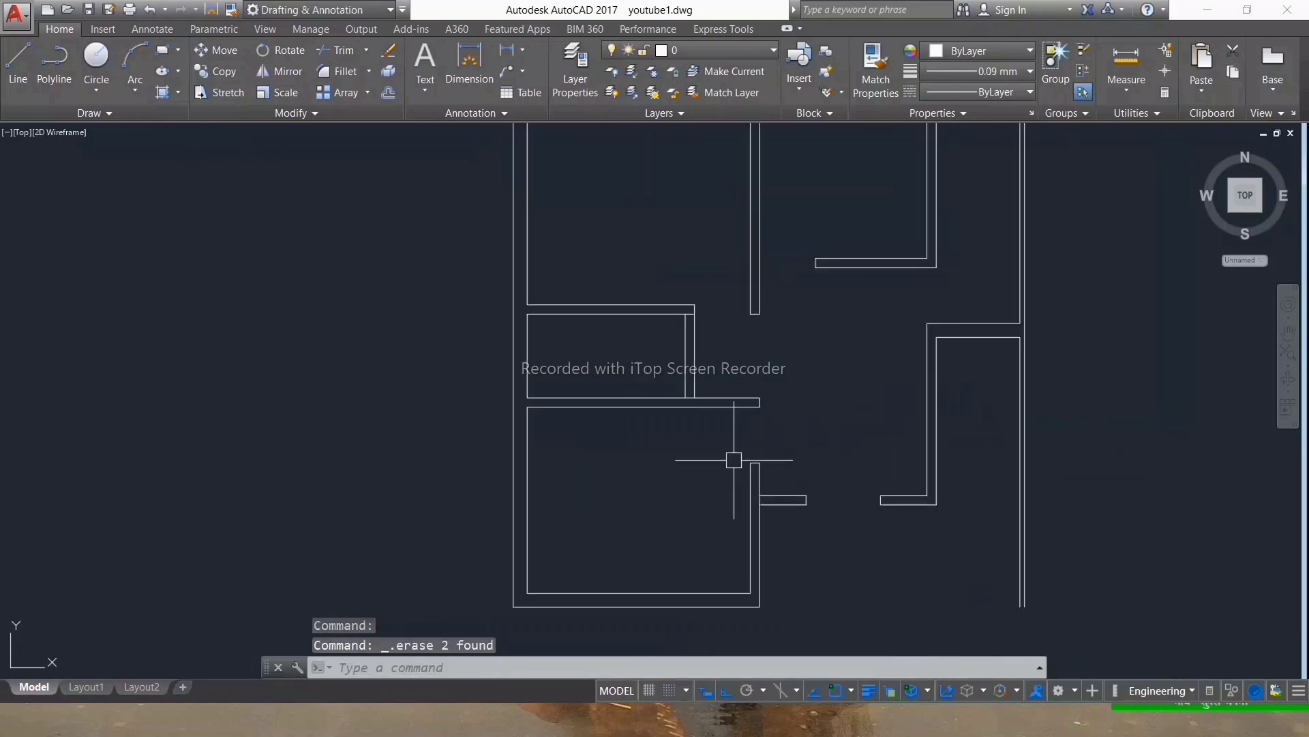
pyautogui.scroll(3, 734, 459)
pyautogui.scroll(1, 635, 287)
# Step: Start a trim and a line at the wall corner, then cancel both
pyautogui.press('Return')
pyautogui.press('Return')
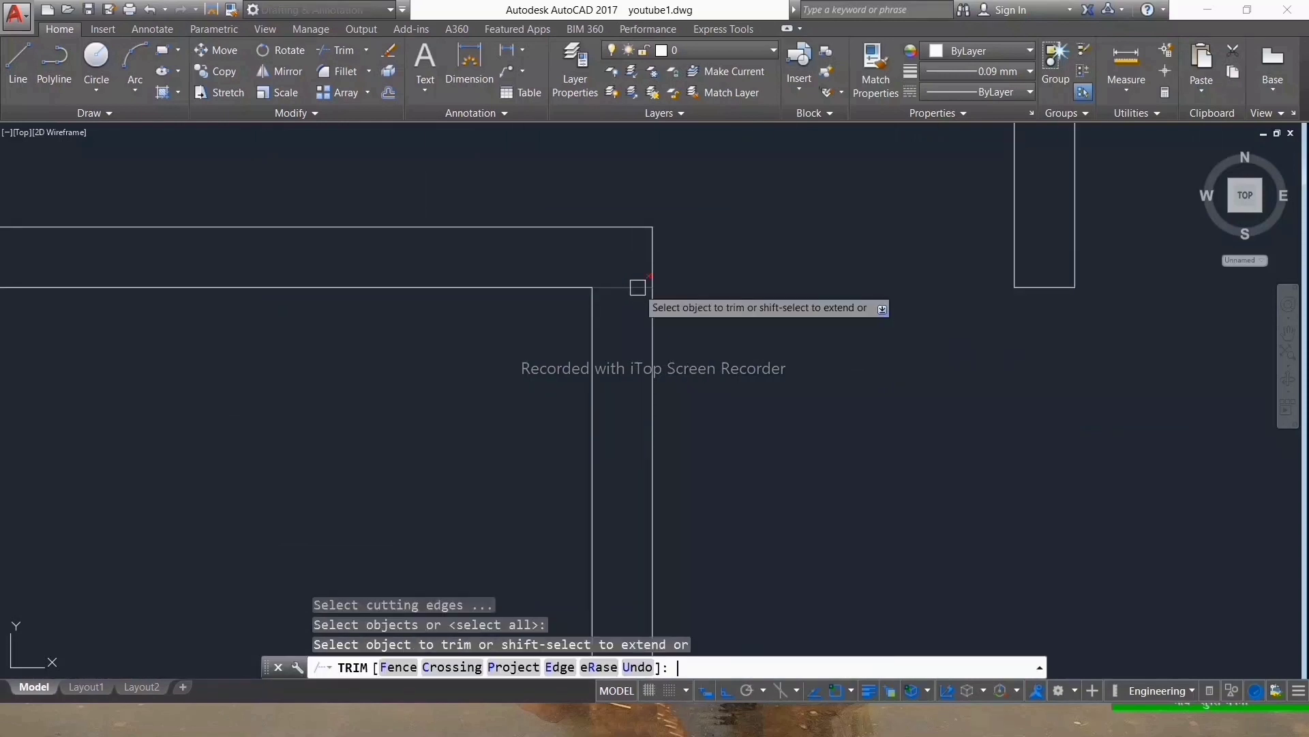
pyautogui.scroll(-3, 672, 243)
pyautogui.press('Escape')
pyautogui.press('Escape')
pyautogui.press('Escape')
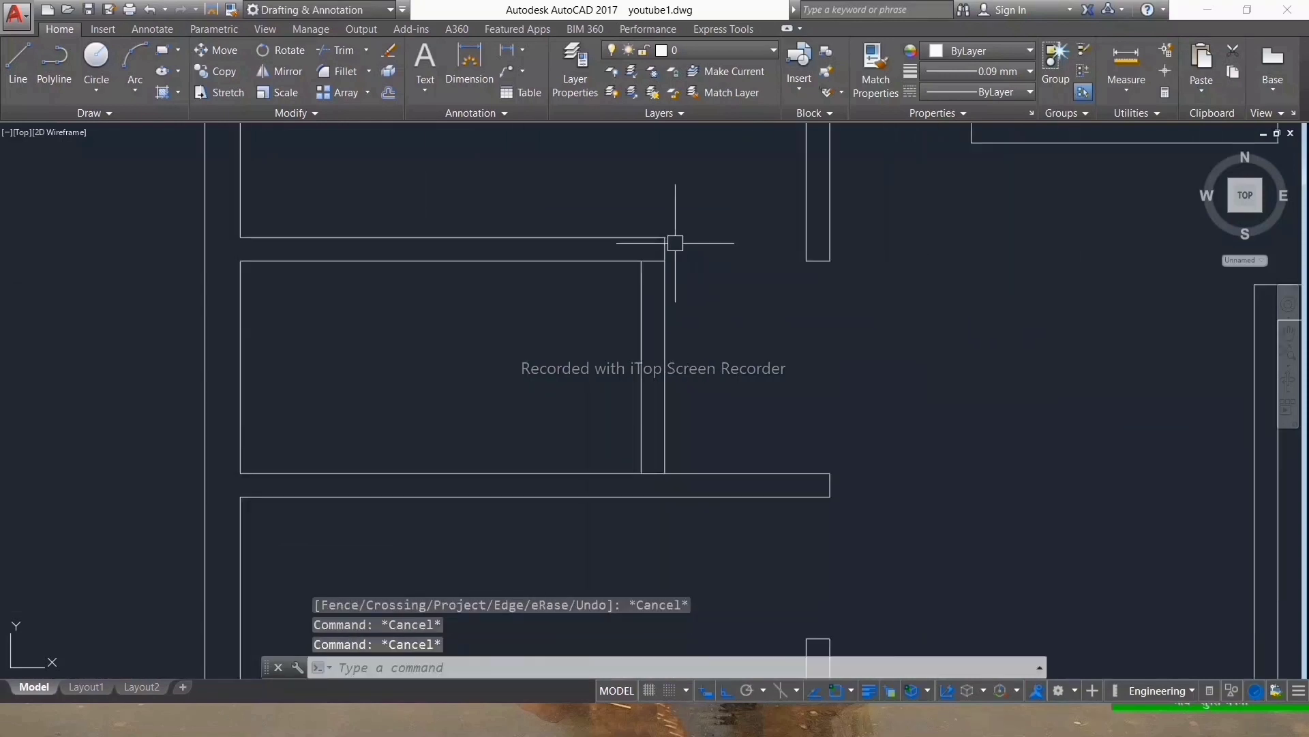
pyautogui.write('l')
pyautogui.press('Return')
pyautogui.press('Escape')
pyautogui.press('Escape')
pyautogui.press('Escape')
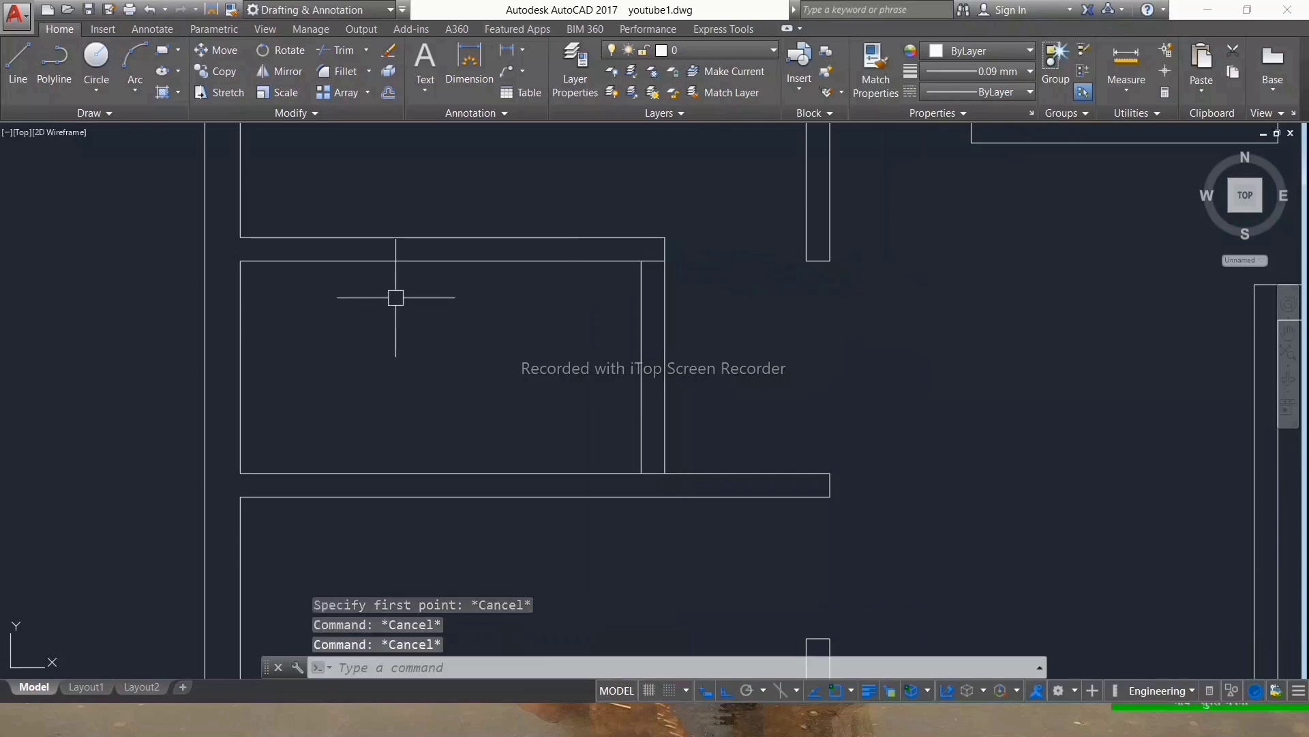
pyautogui.write('l')
pyautogui.press('Return')
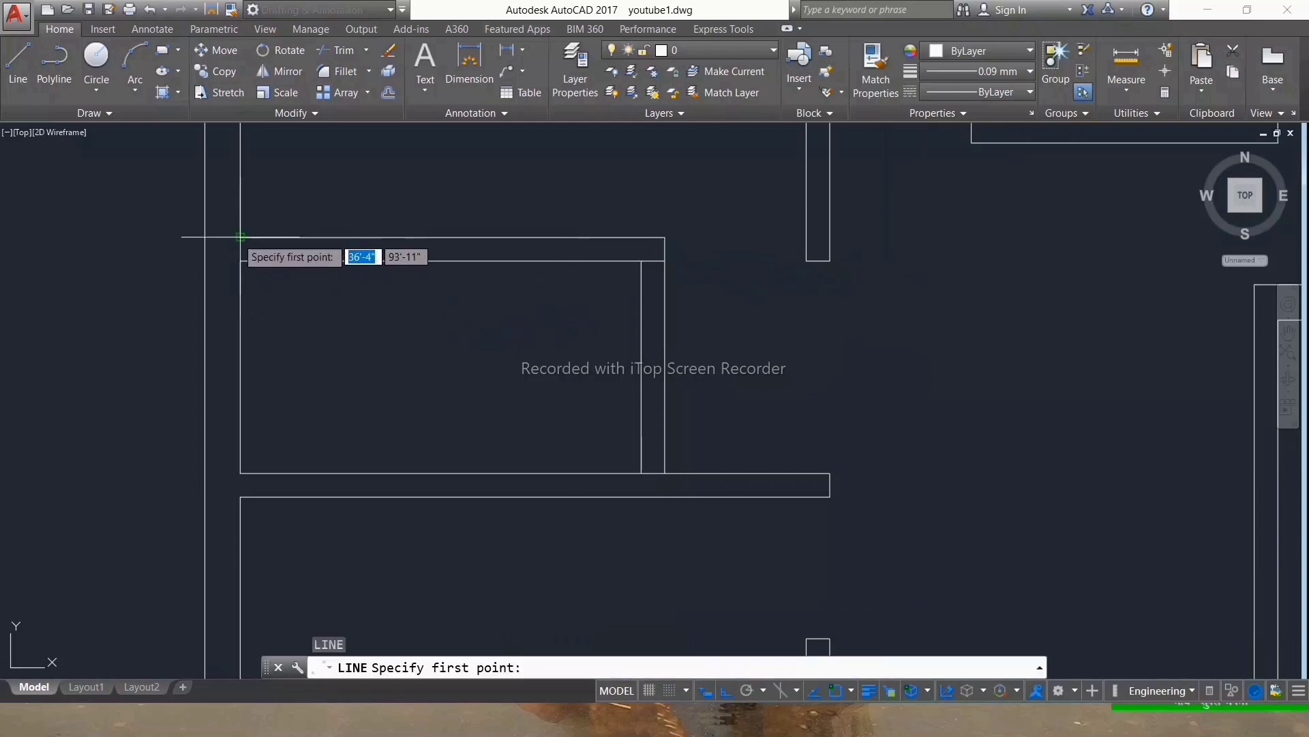
pyautogui.click(240, 261)
pyautogui.press('Escape')
pyautogui.press('Escape')
# Step: Copy the wall's short end line 2.5 feet along the wall
pyautogui.click(241, 251)
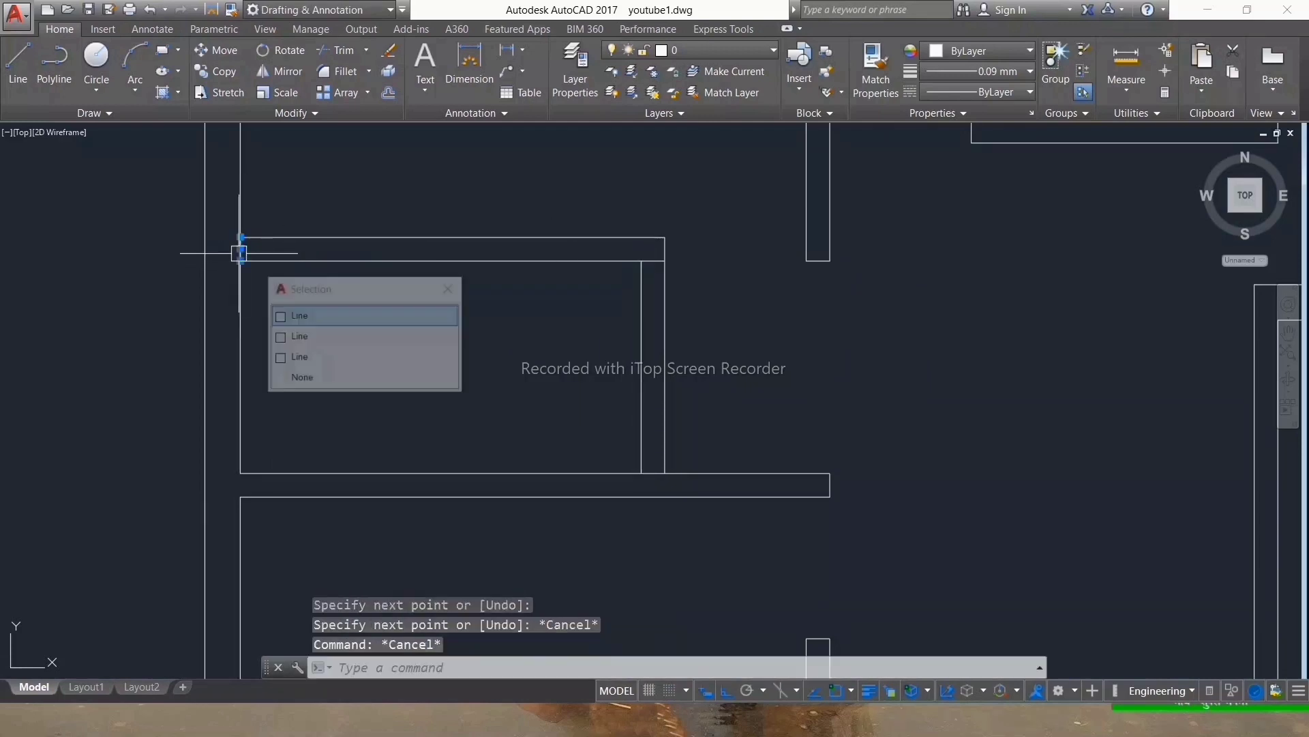
pyautogui.write('co')
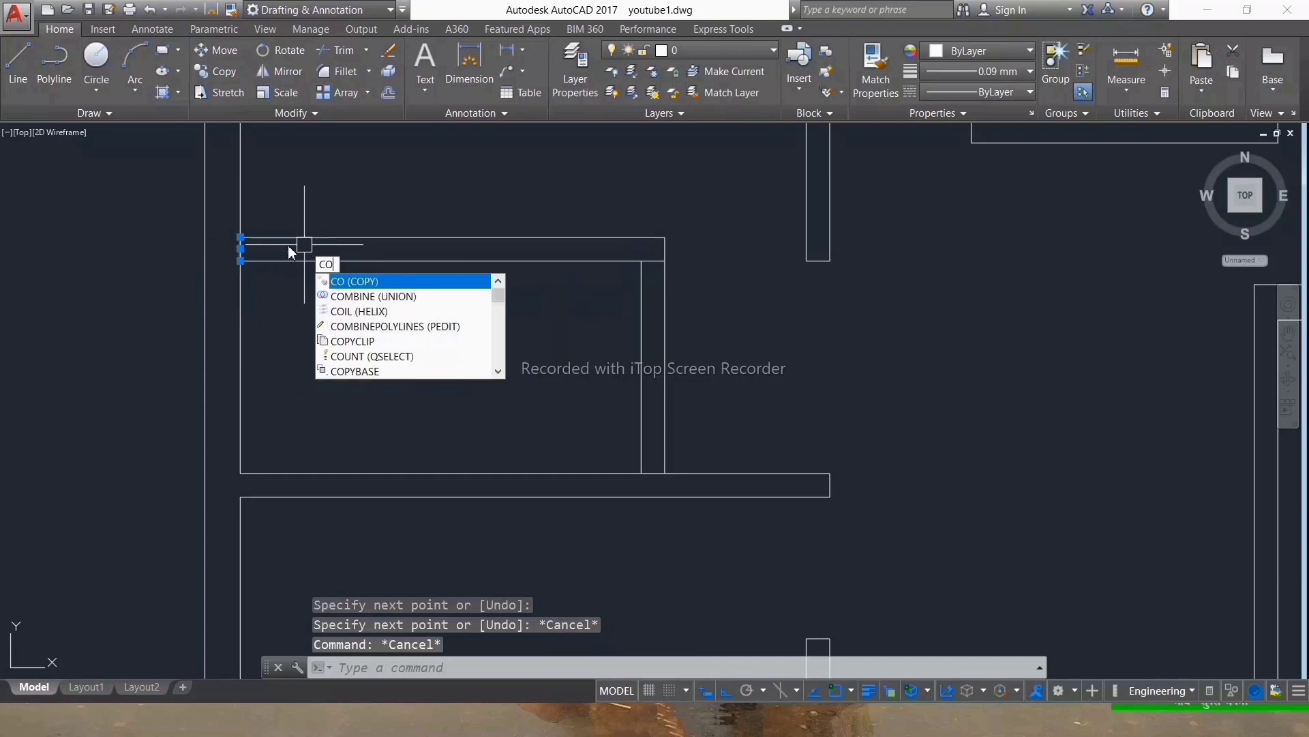
pyautogui.press('Return')
pyautogui.scroll(5, 239, 245)
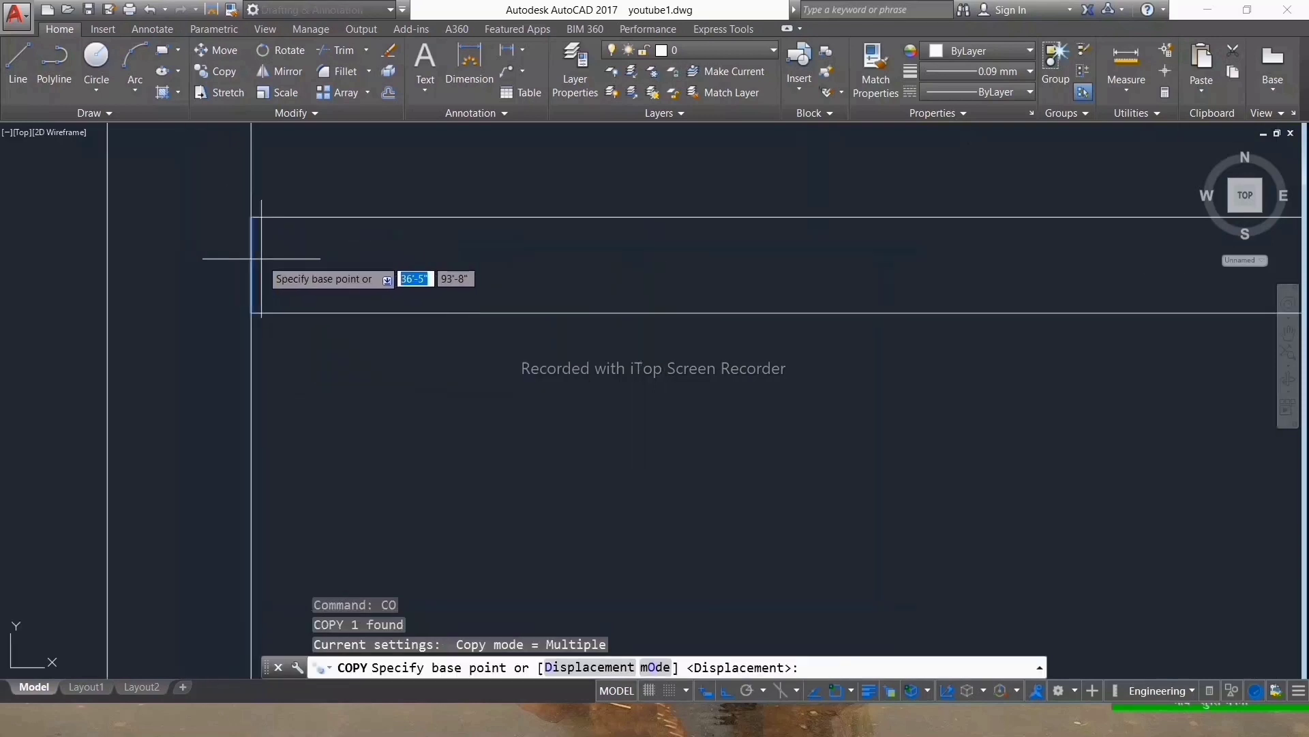
pyautogui.click(251, 264)
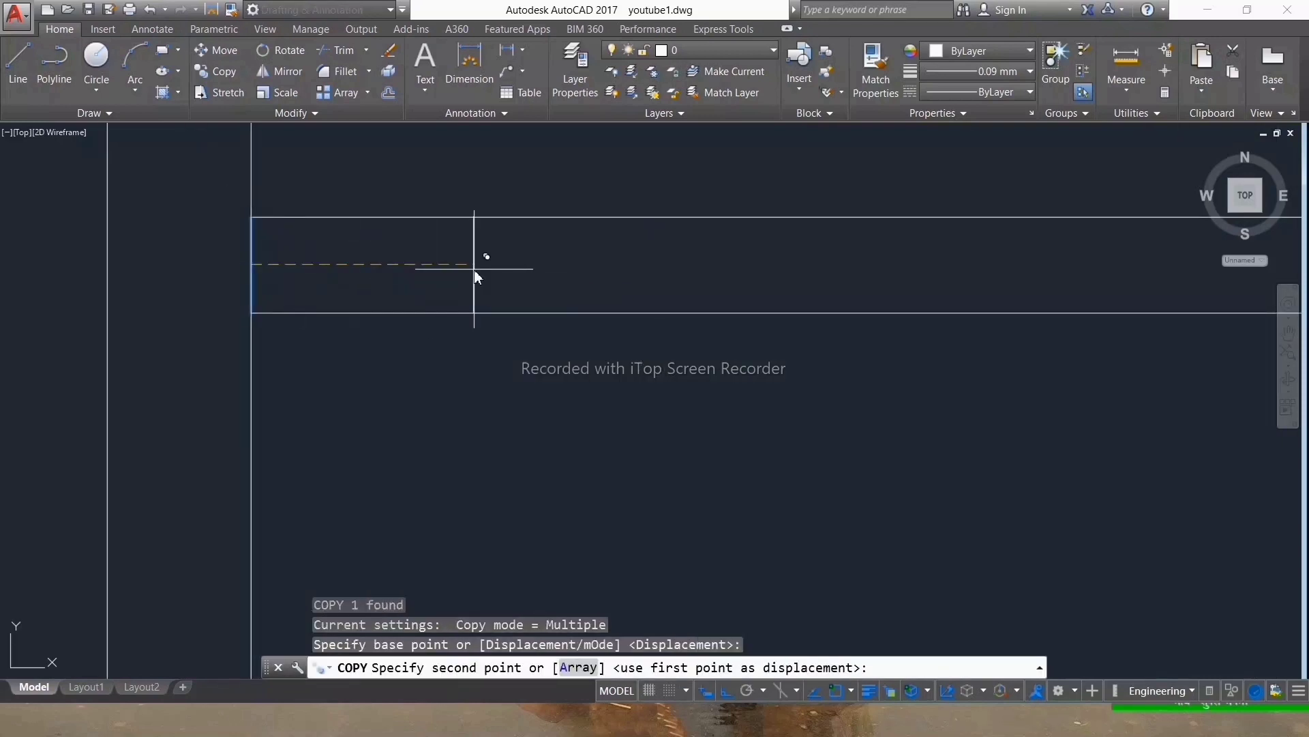
pyautogui.write('2.5')
pyautogui.press('Return')
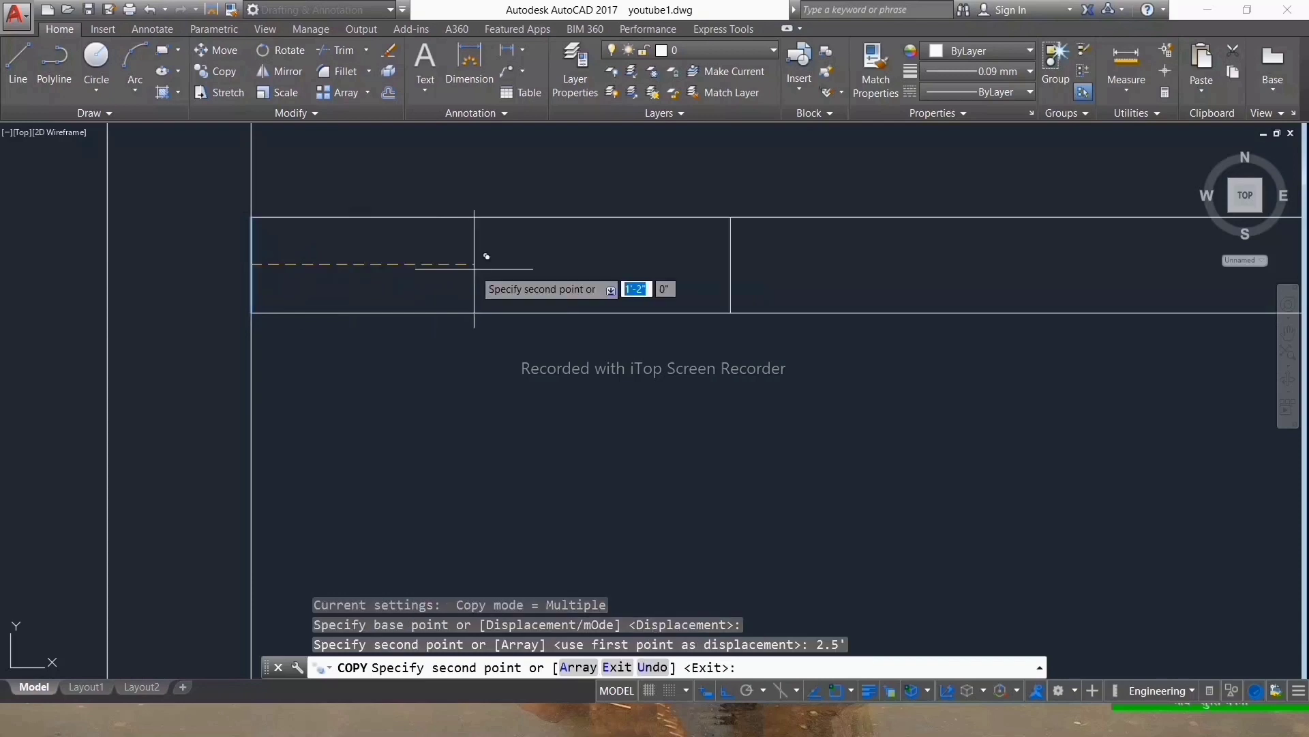
pyautogui.press('Escape')
# Step: Trim the wall lines between the two end lines to open the doorway
pyautogui.press('Escape')
pyautogui.write('tr')
pyautogui.press('Return')
pyautogui.press('Return')
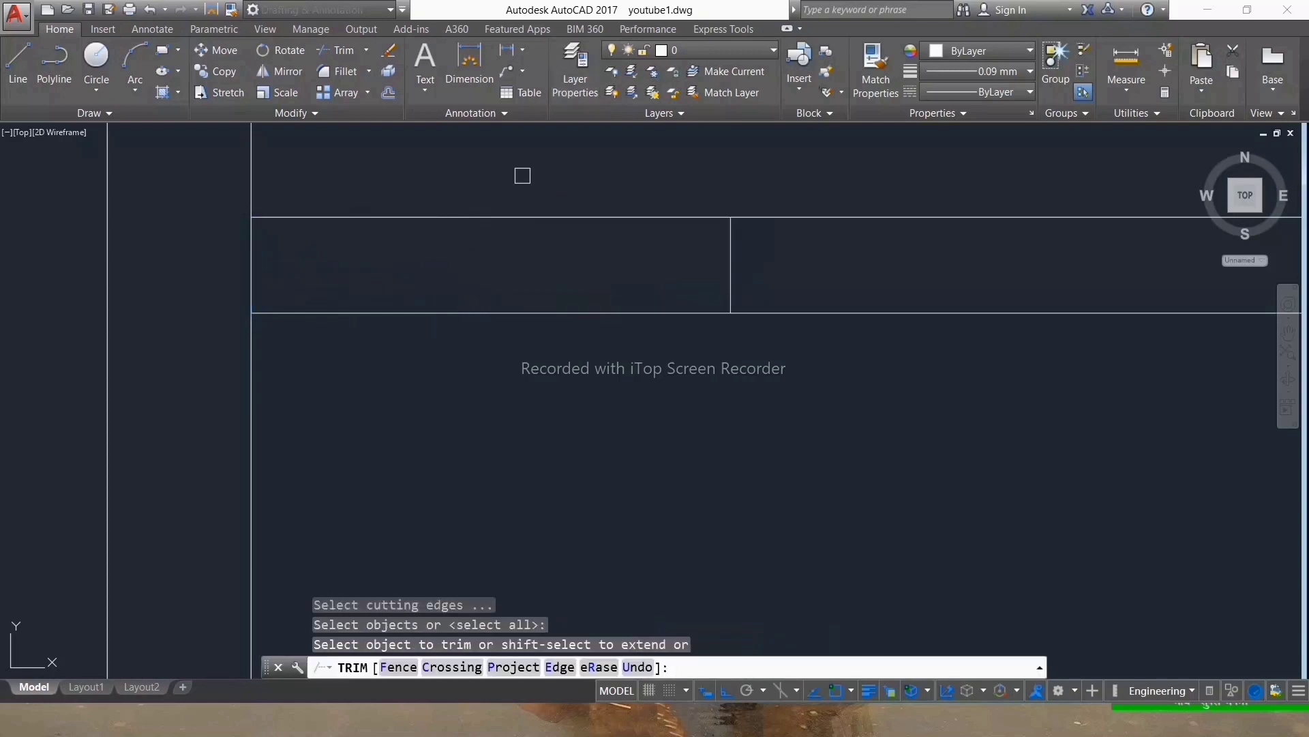
pyautogui.click(555, 175)
pyautogui.click(438, 526)
pyautogui.scroll(-3, 443, 438)
pyautogui.scroll(-2, 523, 396)
pyautogui.press('Escape')
pyautogui.scroll(2, 593, 341)
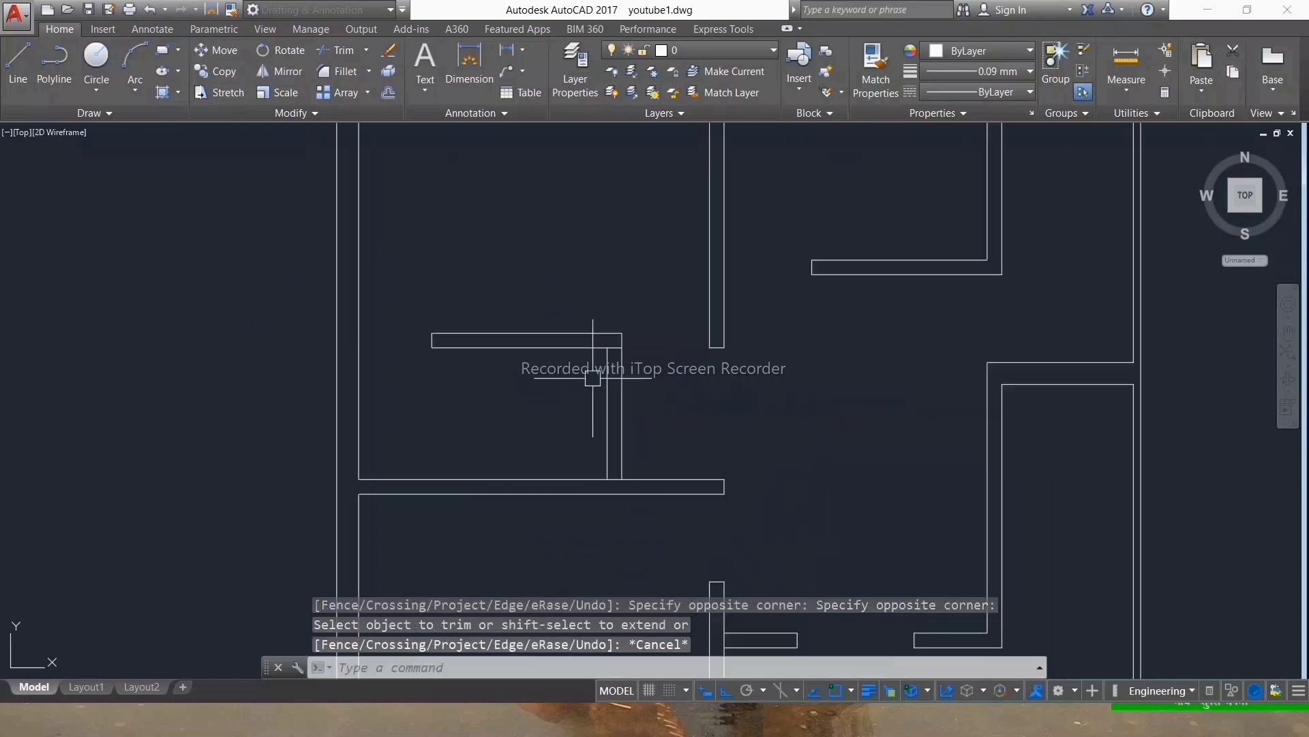
pyautogui.scroll(2, 628, 331)
pyautogui.scroll(2, 628, 324)
# Step: Trim the remaining wall segment across the opening
pyautogui.press('Return')
pyautogui.press('Return')
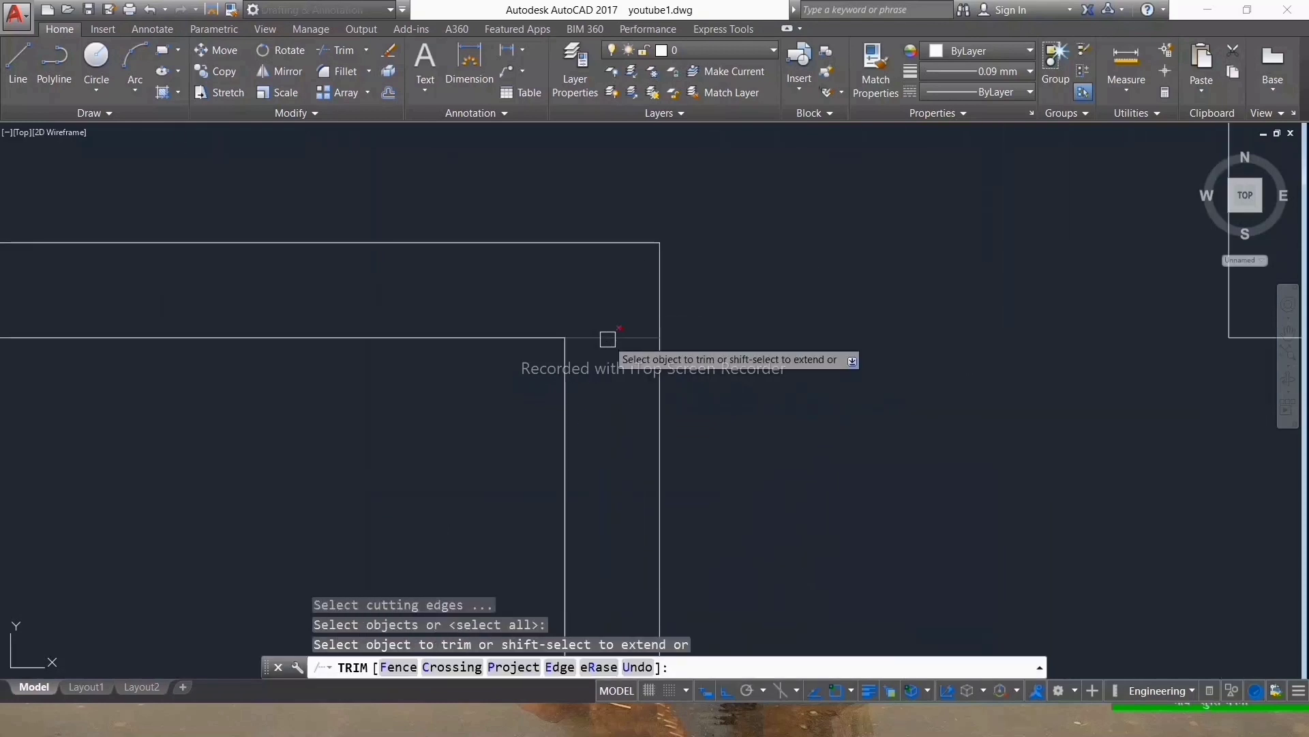
pyautogui.click(609, 337)
pyautogui.press('Escape')
pyautogui.scroll(-2, 692, 356)
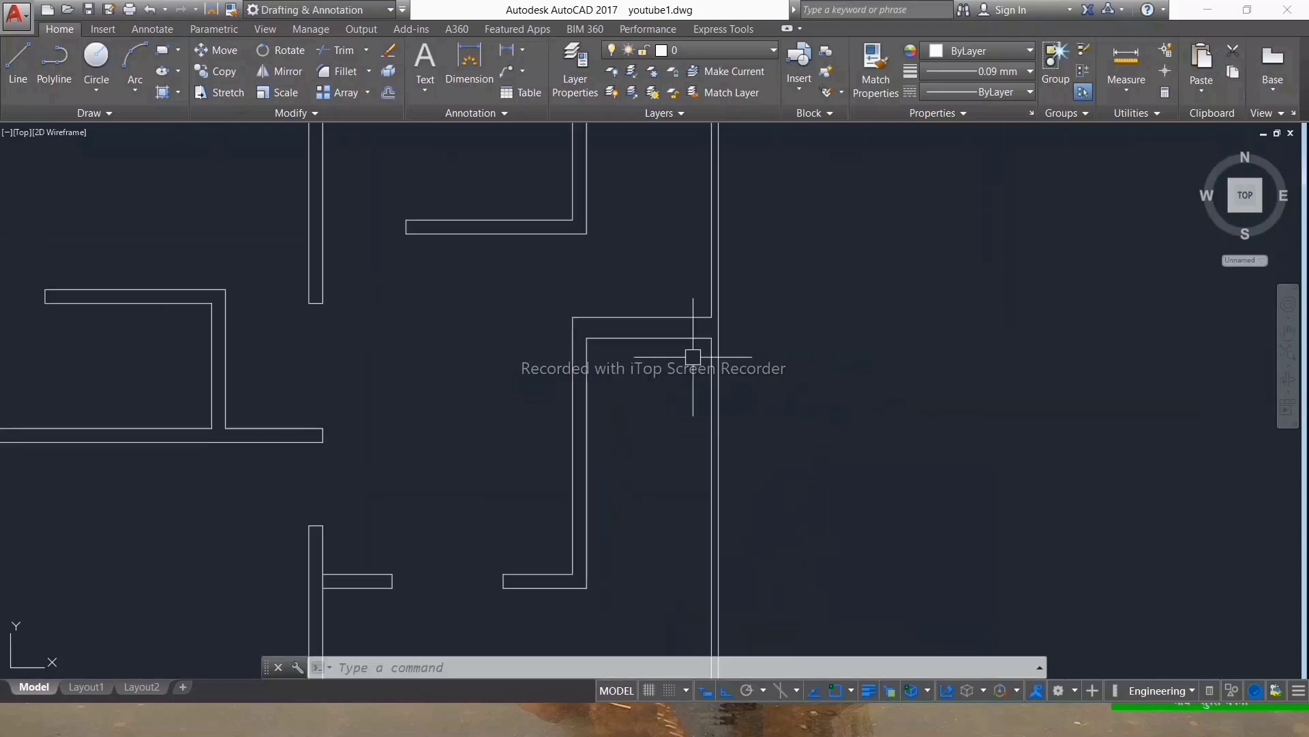
# Step: Offset the wall line 3 feet to form the stairwell edge
pyautogui.write('o')
pyautogui.press('Return')
pyautogui.write("3'")
pyautogui.press('Return')
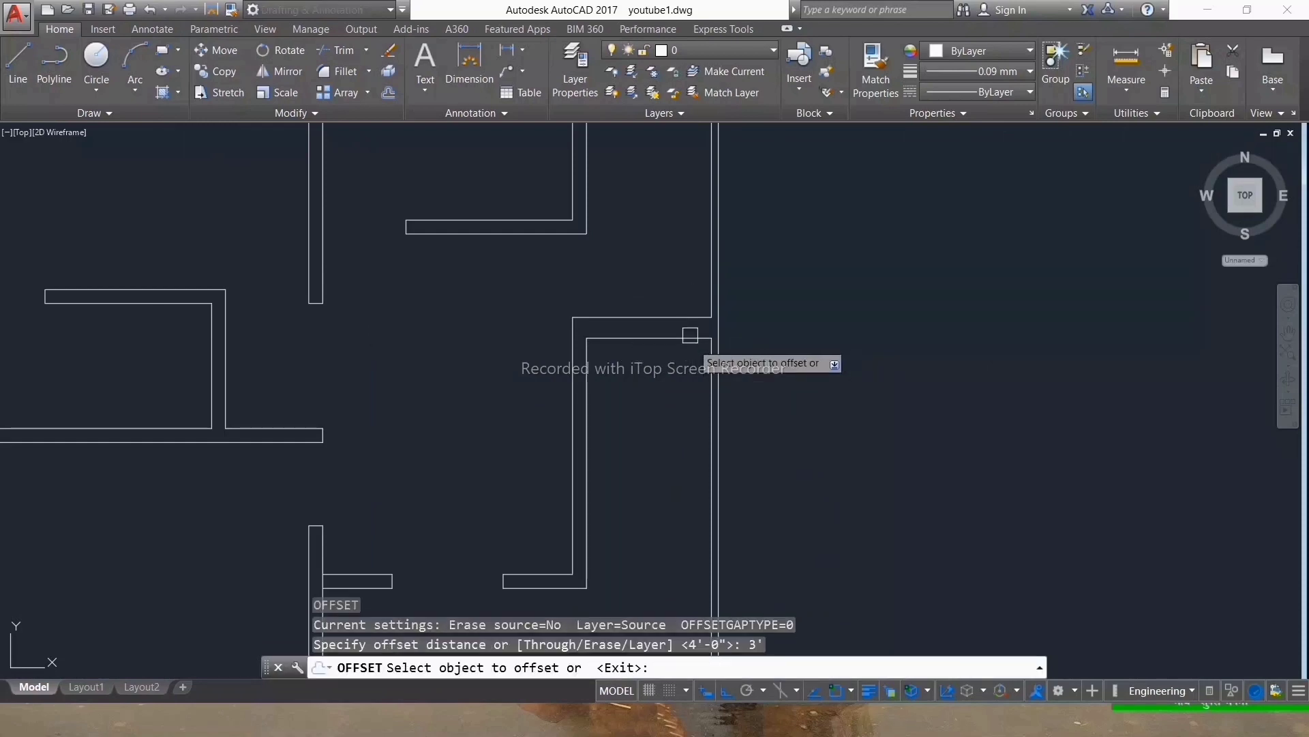
pyautogui.click(676, 338)
pyautogui.click(676, 421)
pyautogui.press('Escape')
pyautogui.scroll(-2, 666, 418)
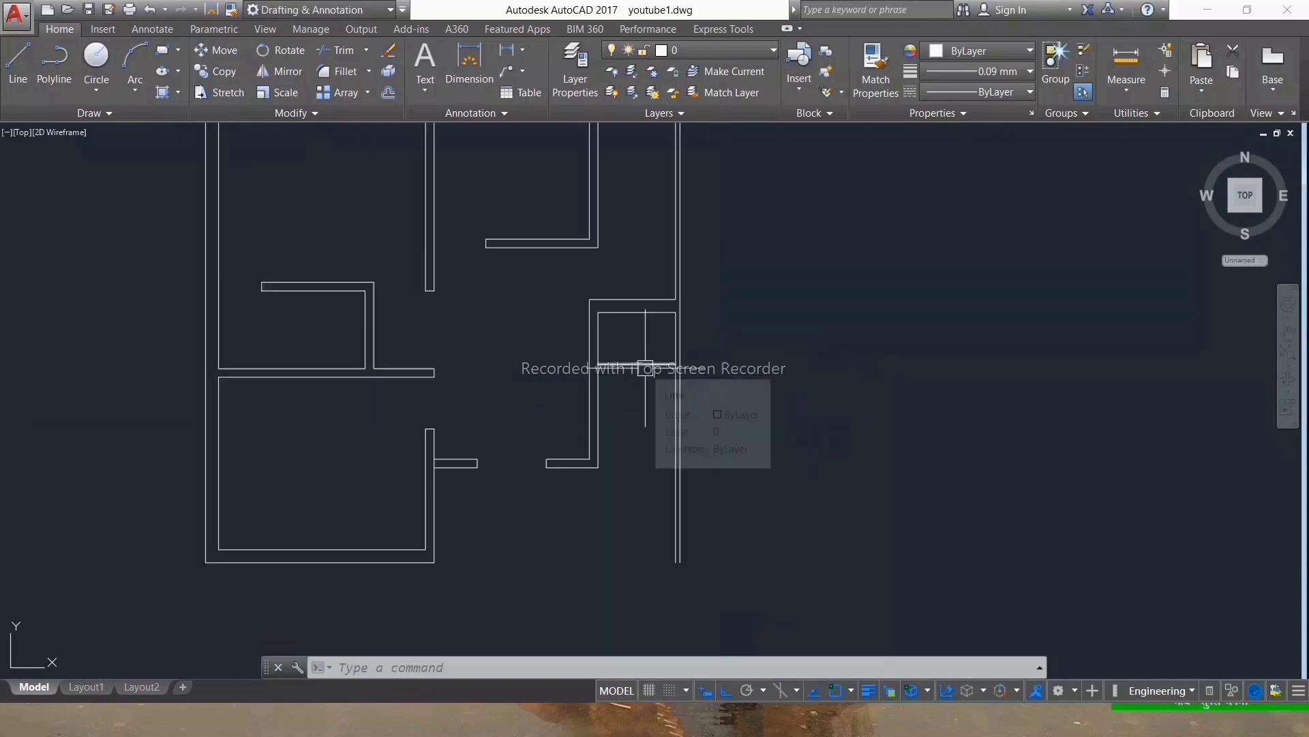
pyautogui.press('Escape')
pyautogui.press('Escape')
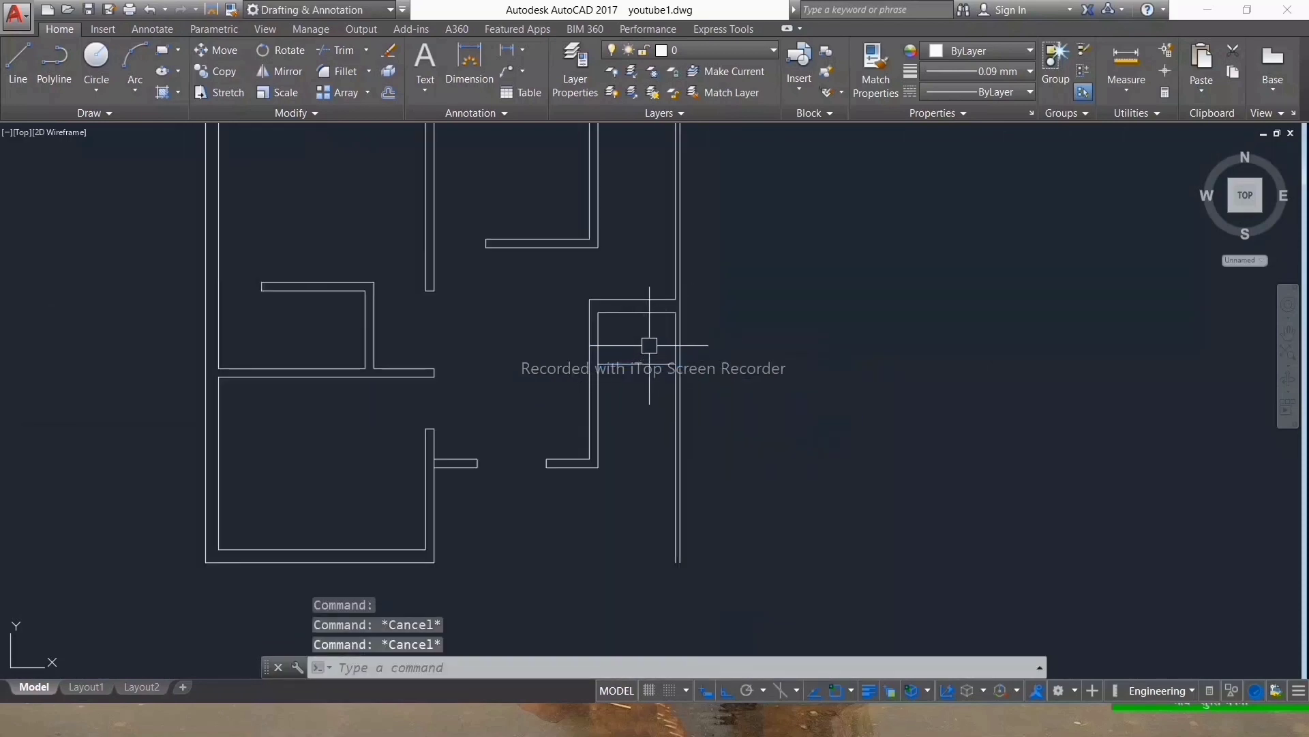
# Step: Offset the top stair line repeatedly at 8-inch spacing to create the treads
pyautogui.write('o')
pyautogui.press('Return')
pyautogui.write('8')
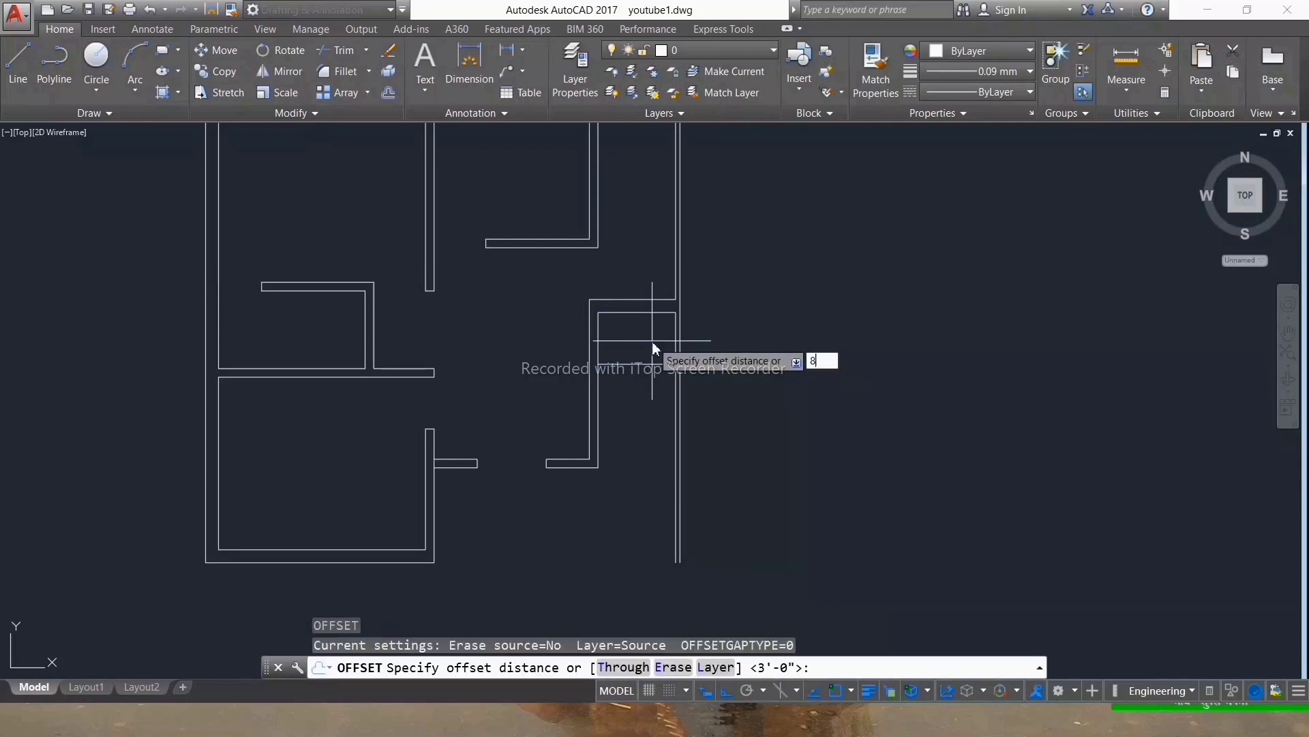
pyautogui.press('Return')
pyautogui.click(634, 378)
pyautogui.click(617, 392)
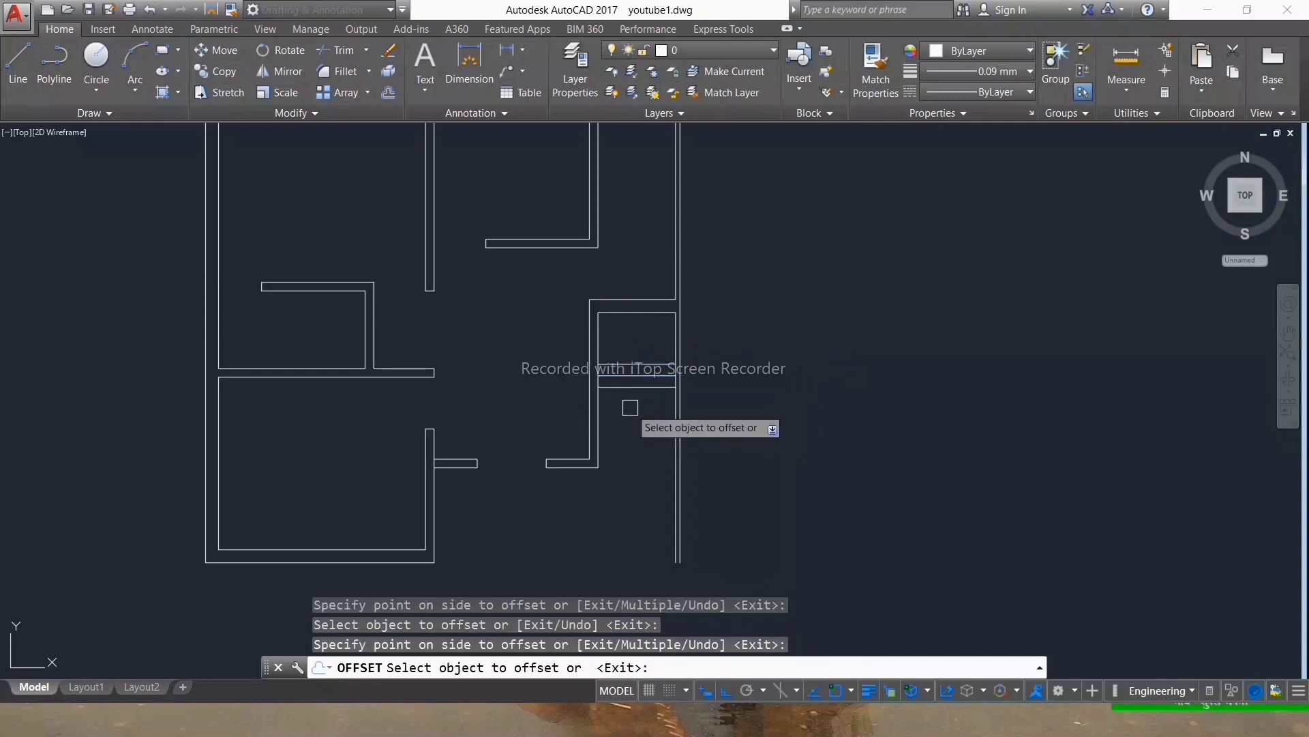
pyautogui.click(630, 386)
pyautogui.click(630, 409)
pyautogui.click(629, 433)
pyautogui.press('Escape')
pyautogui.press('Escape')
pyautogui.press('Escape')
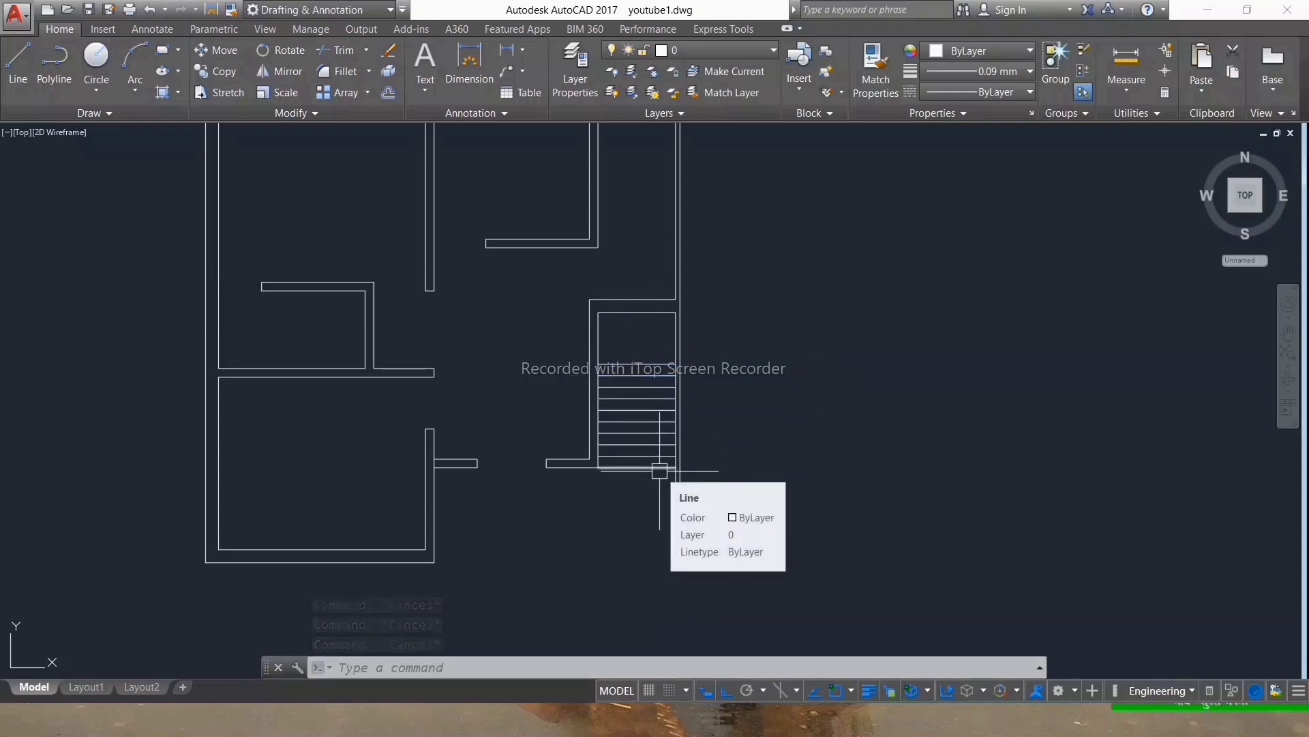
# Step: Trim the tread ends past the stair edge with a crossing window
pyautogui.scroll(2, 660, 470)
pyautogui.scroll(4, 614, 457)
pyautogui.write('tr')
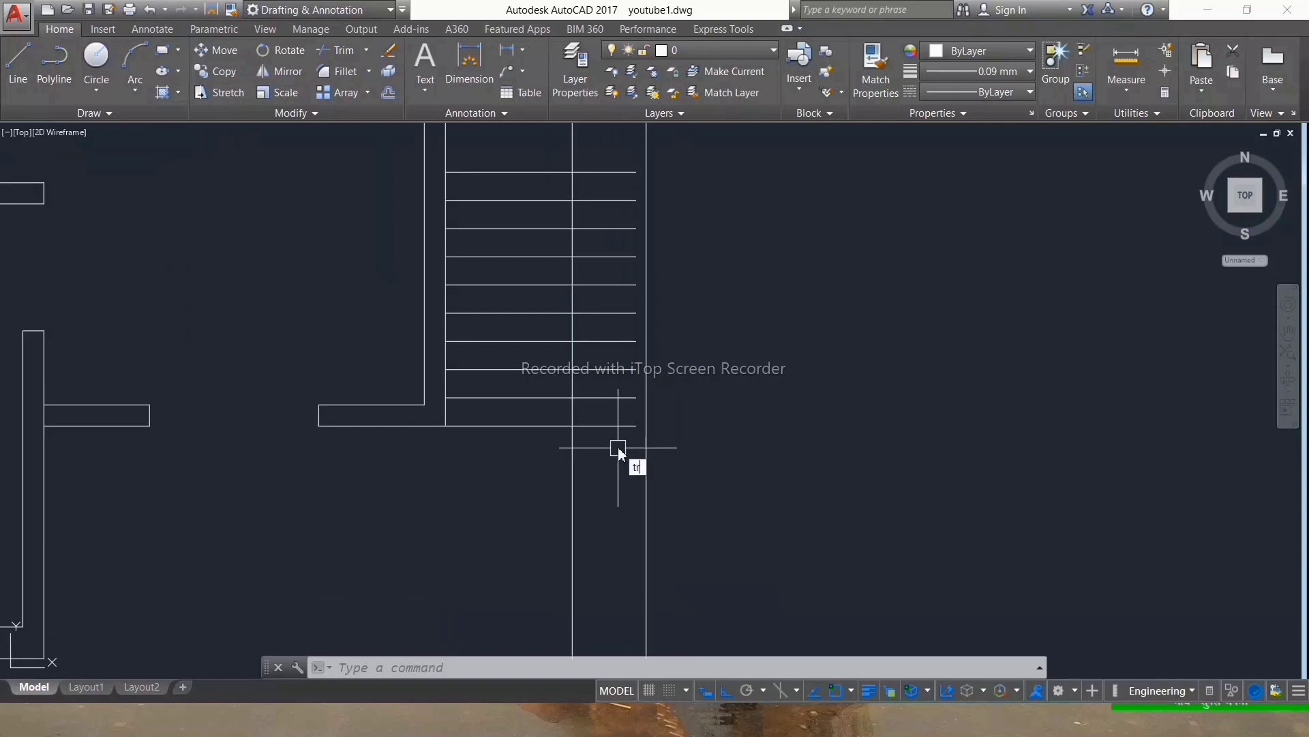
pyautogui.press('Return')
pyautogui.press('Return')
pyautogui.click(626, 158)
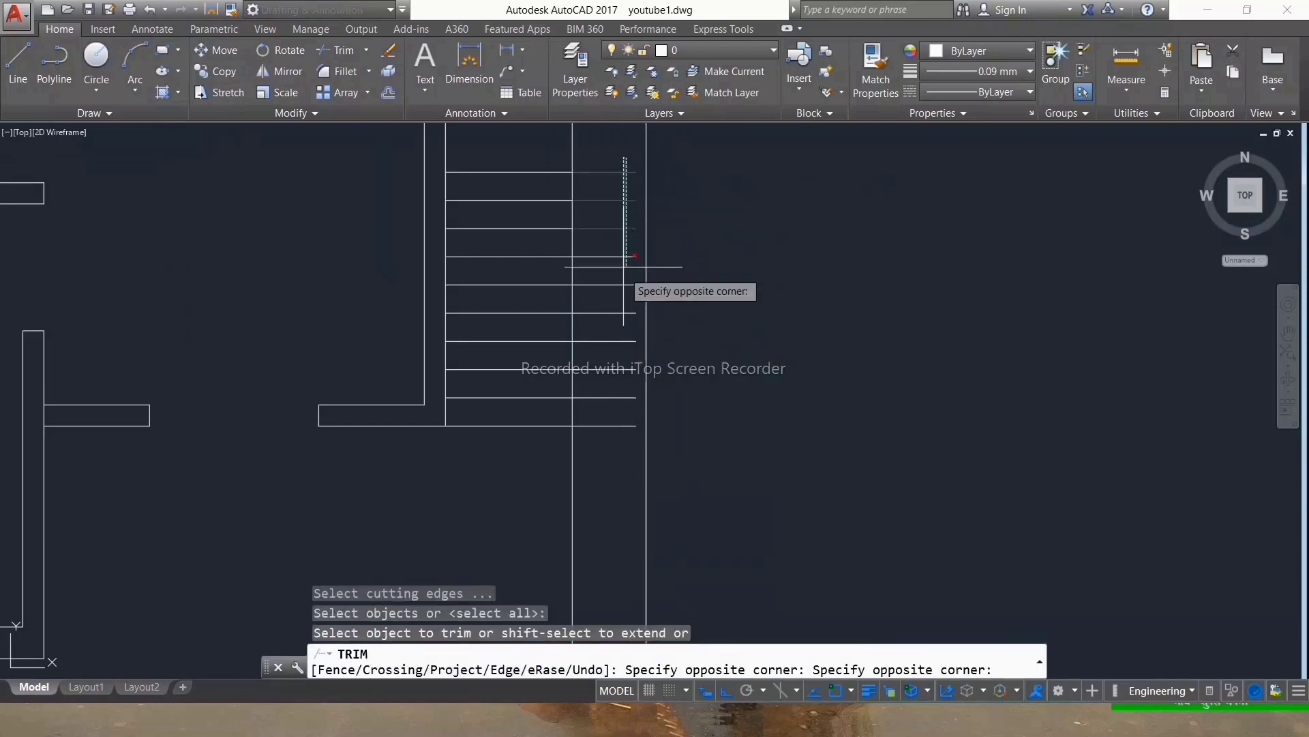
pyautogui.click(614, 421)
pyautogui.scroll(-2, 603, 466)
pyautogui.scroll(-2, 605, 464)
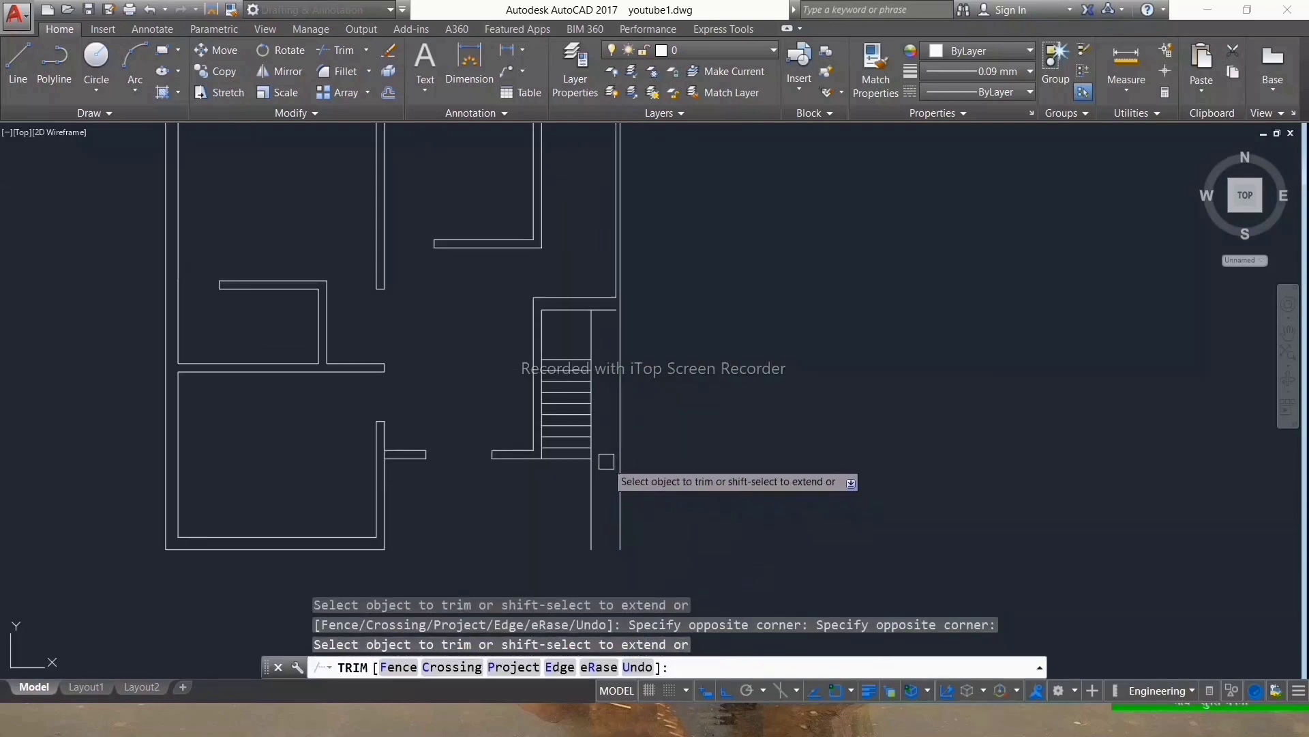
pyautogui.press('Escape')
pyautogui.press('Escape')
pyautogui.press('Escape')
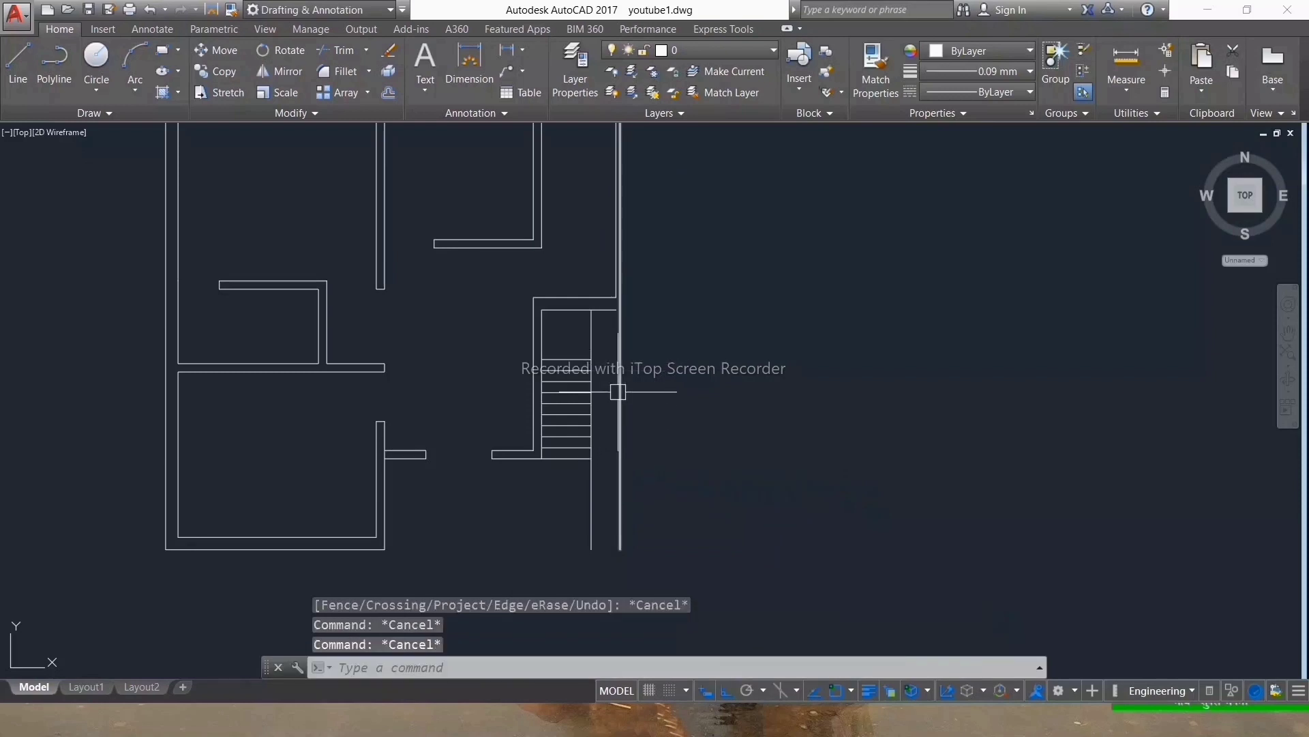
# Step: Delete the two leftover lines and draw an L-shaped partition from the top wall's inner corner to the wall below
pyautogui.moveTo(622, 397); pyautogui.dragTo(707, 464, button='middle')
pyautogui.press('Delete')
pyautogui.write('l')
pyautogui.press('Return')
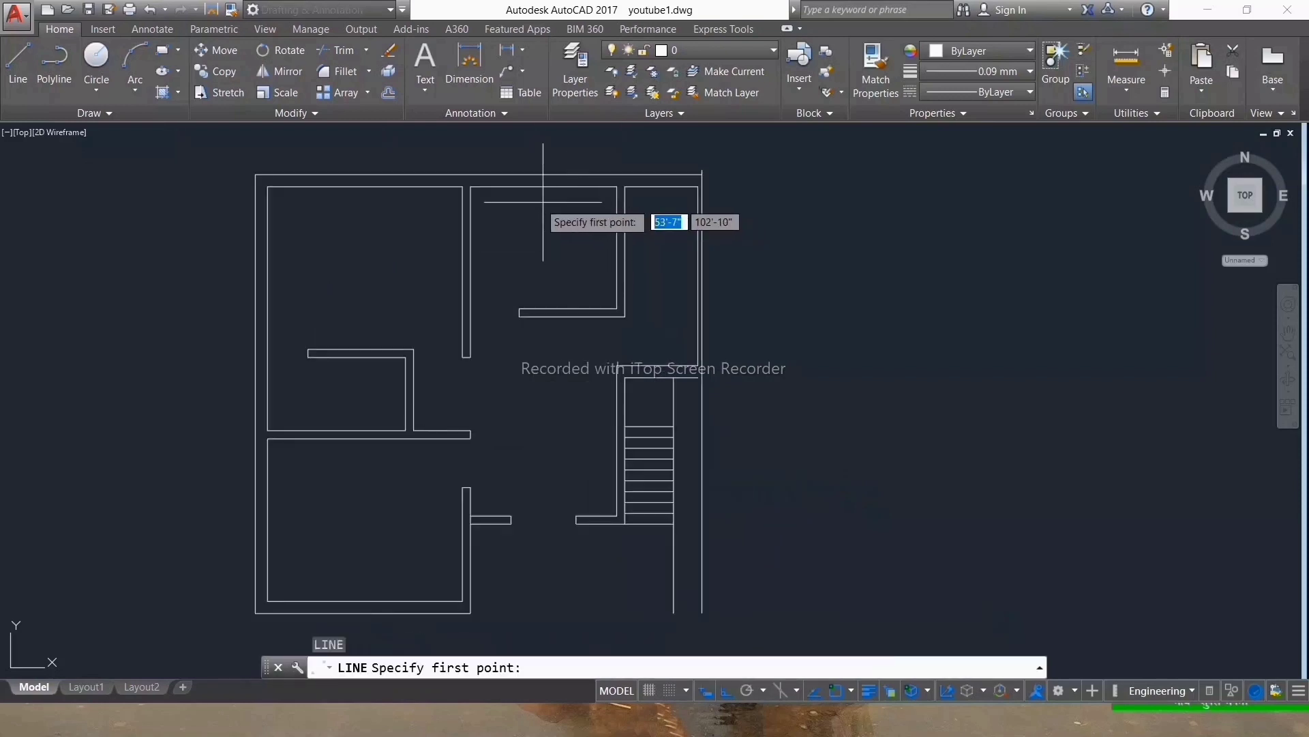
pyautogui.click(471, 227)
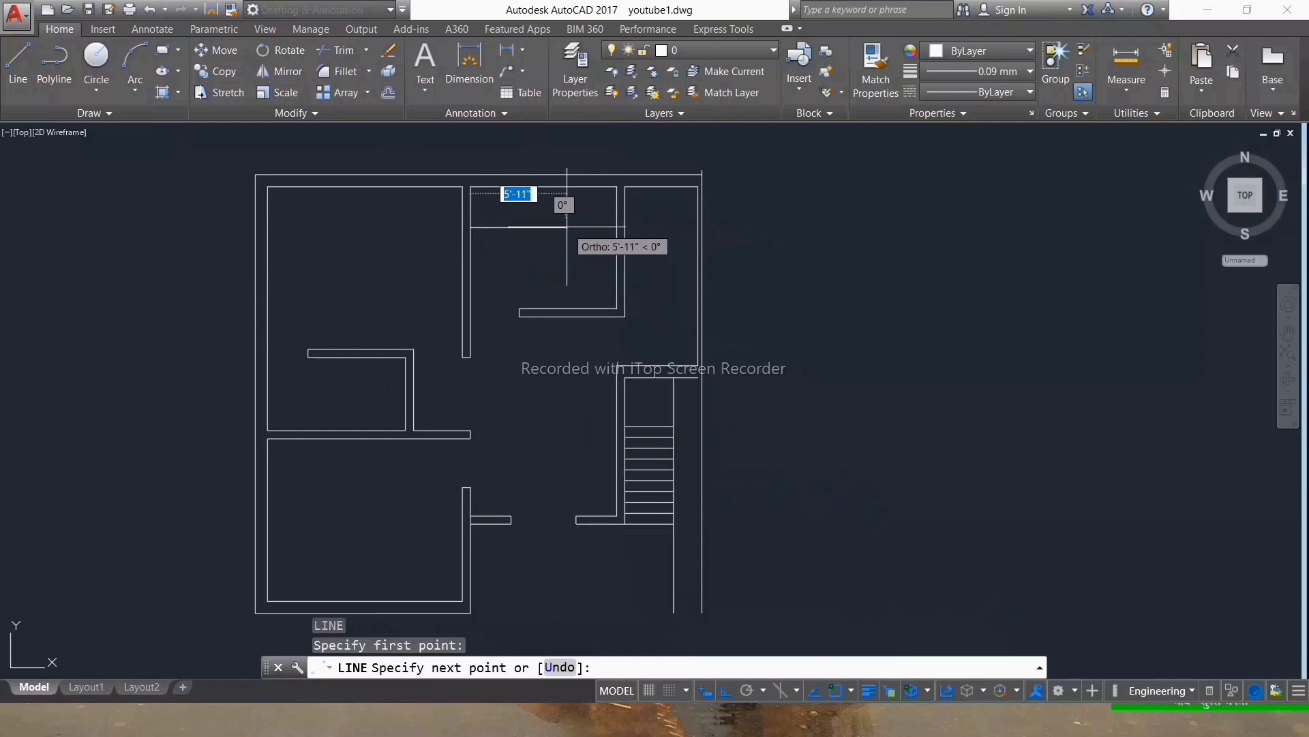
pyautogui.click(578, 227)
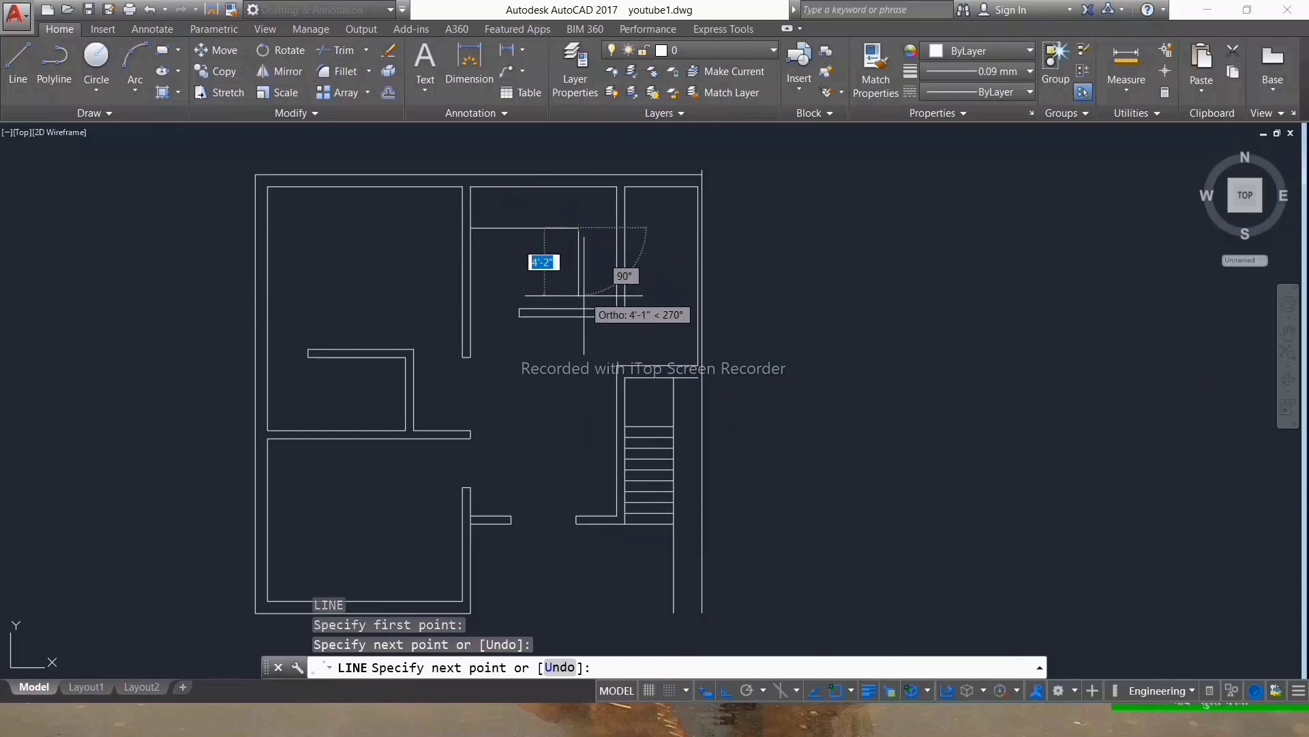
pyautogui.click(579, 310)
pyautogui.press('Escape')
pyautogui.press('Escape')
pyautogui.press('Escape')
pyautogui.press('Escape')
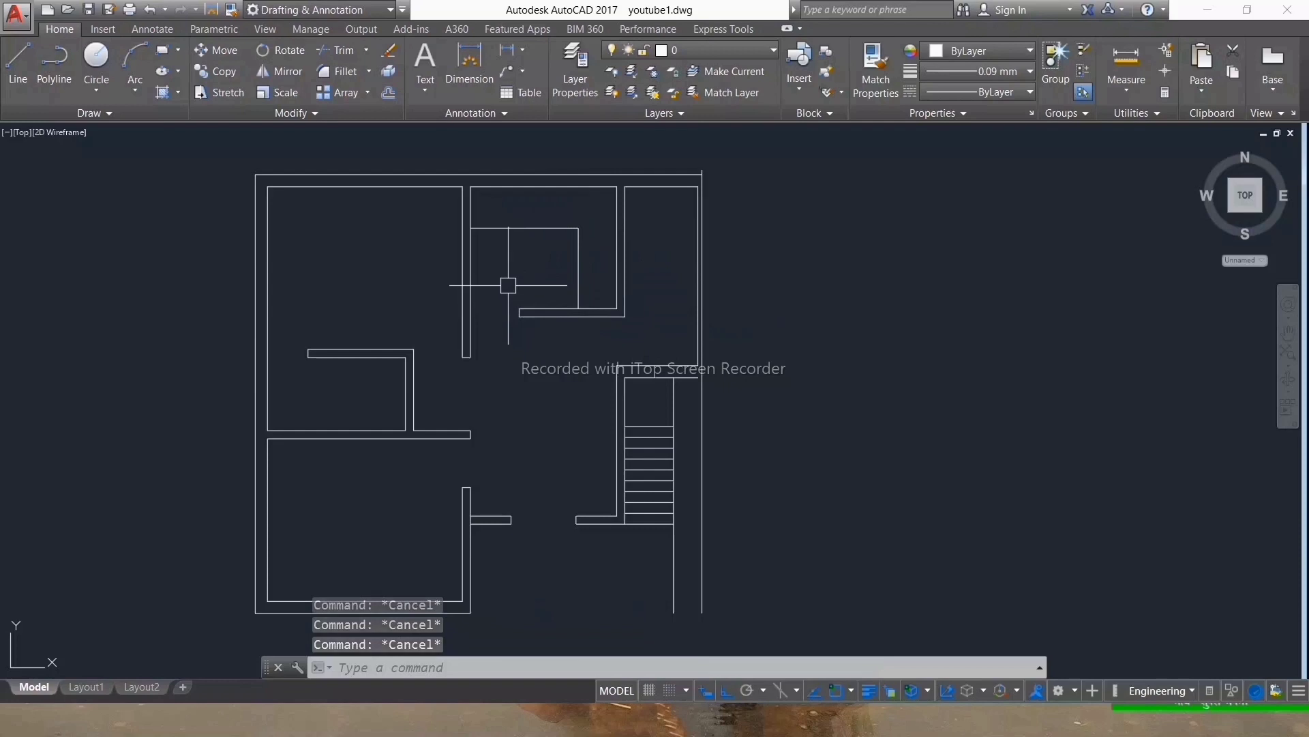
pyautogui.hotkey('ctrl', '3')
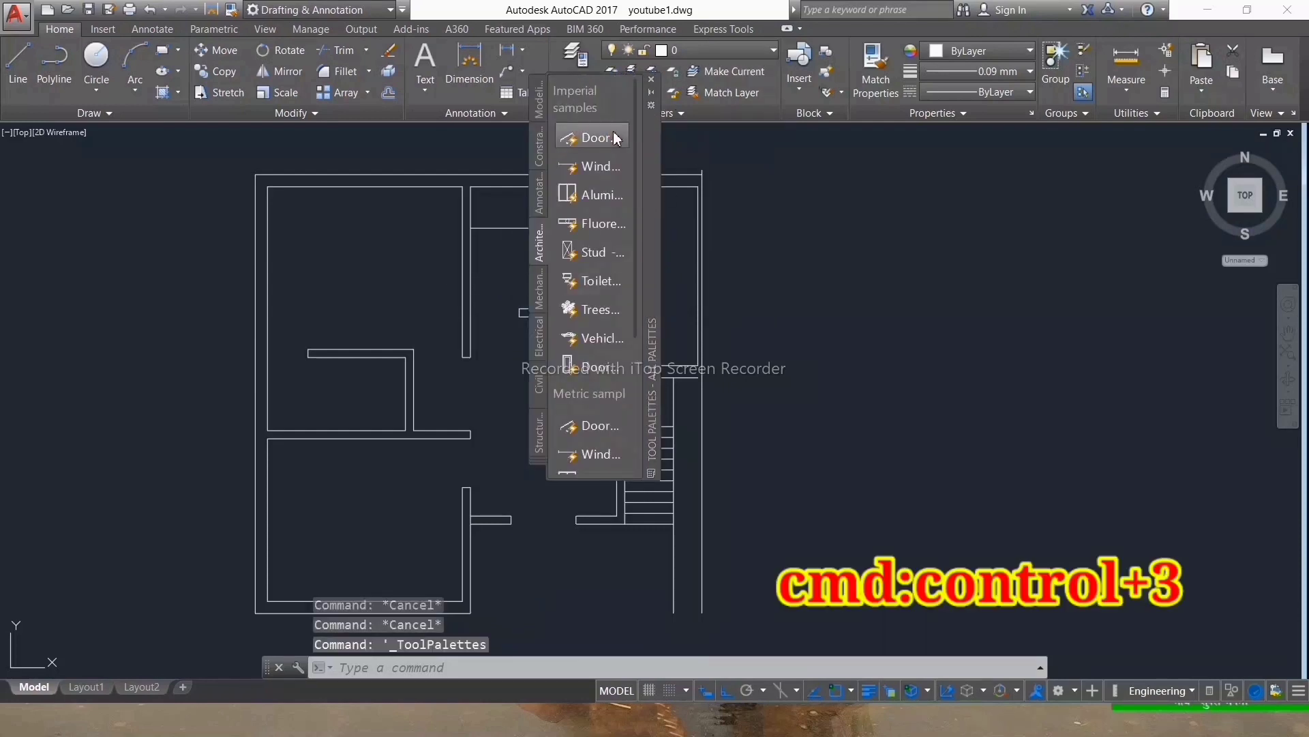
# Step: Insert an imperial door block just right of the plan's top-right corner
pyautogui.click(616, 139)
pyautogui.click(764, 257)
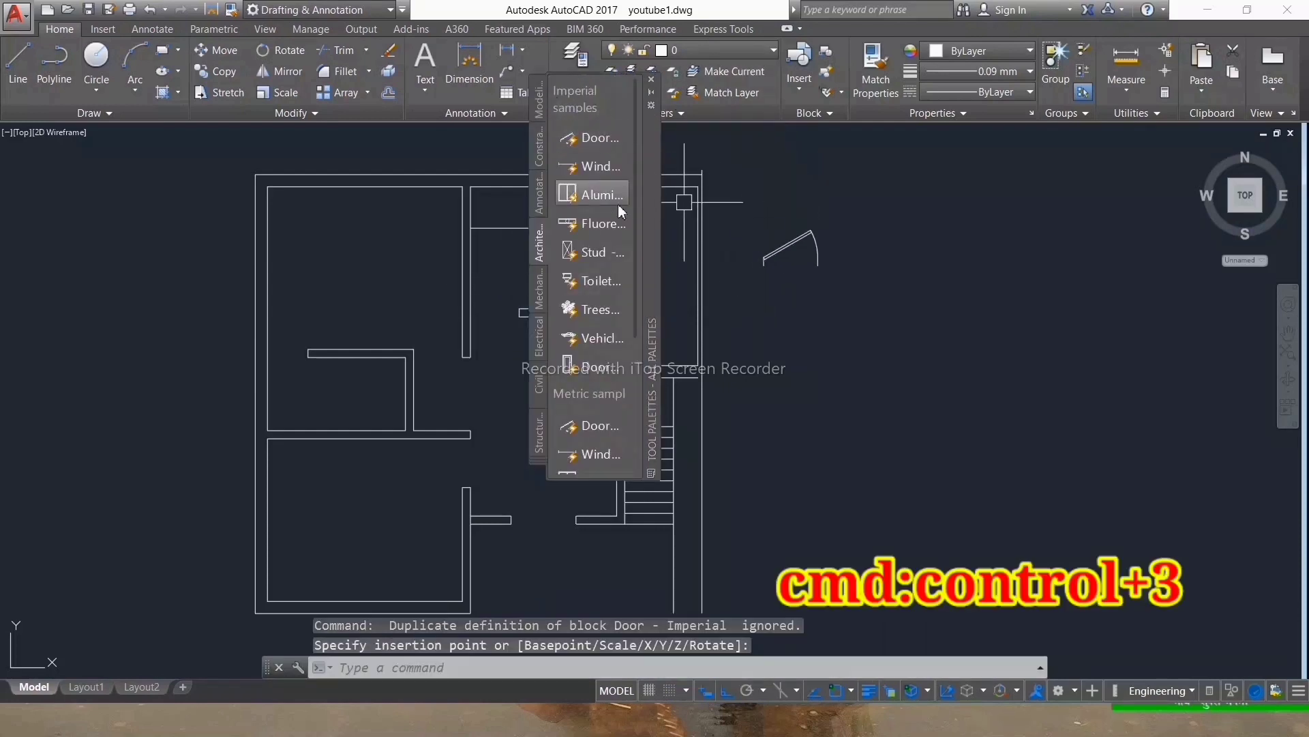
pyautogui.click(650, 82)
# Step: Set the new door to open 90° and flip it to swing leftward
pyautogui.click(750, 238)
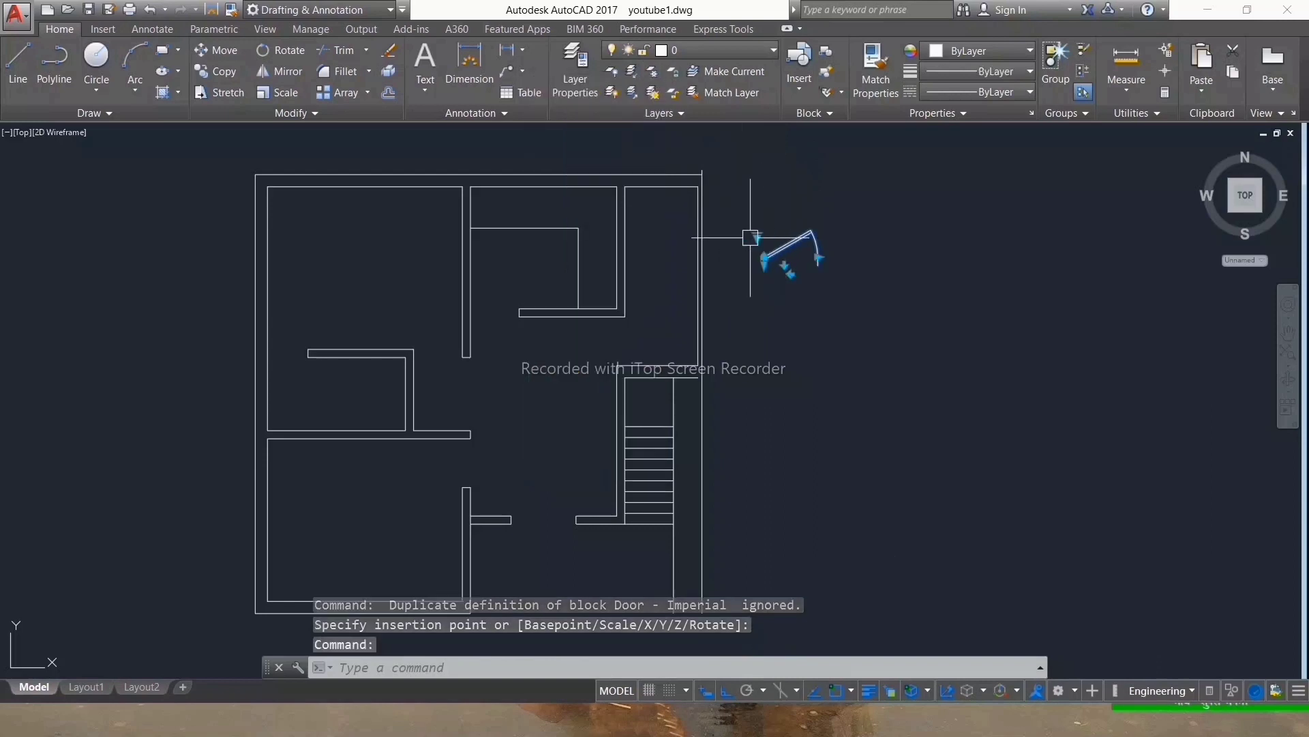
pyautogui.click(758, 240)
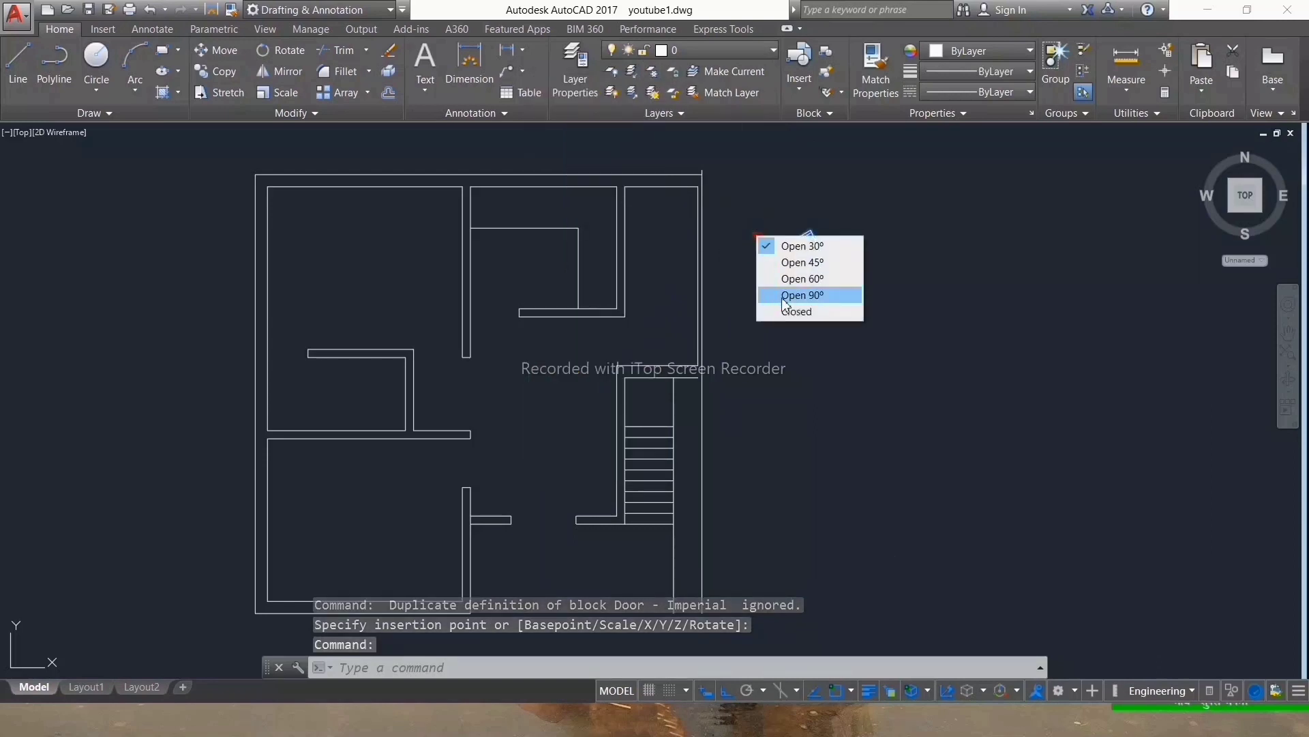
pyautogui.click(789, 295)
pyautogui.press('Escape')
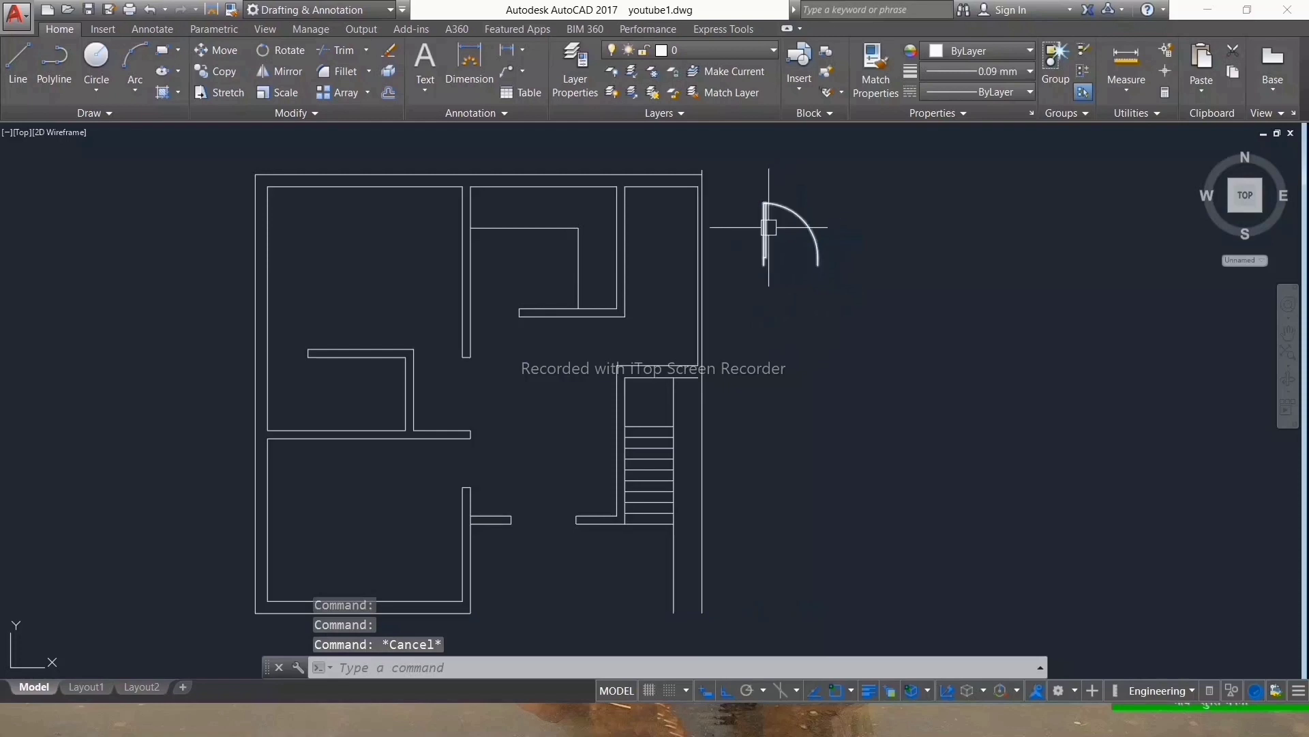
pyautogui.click(792, 273)
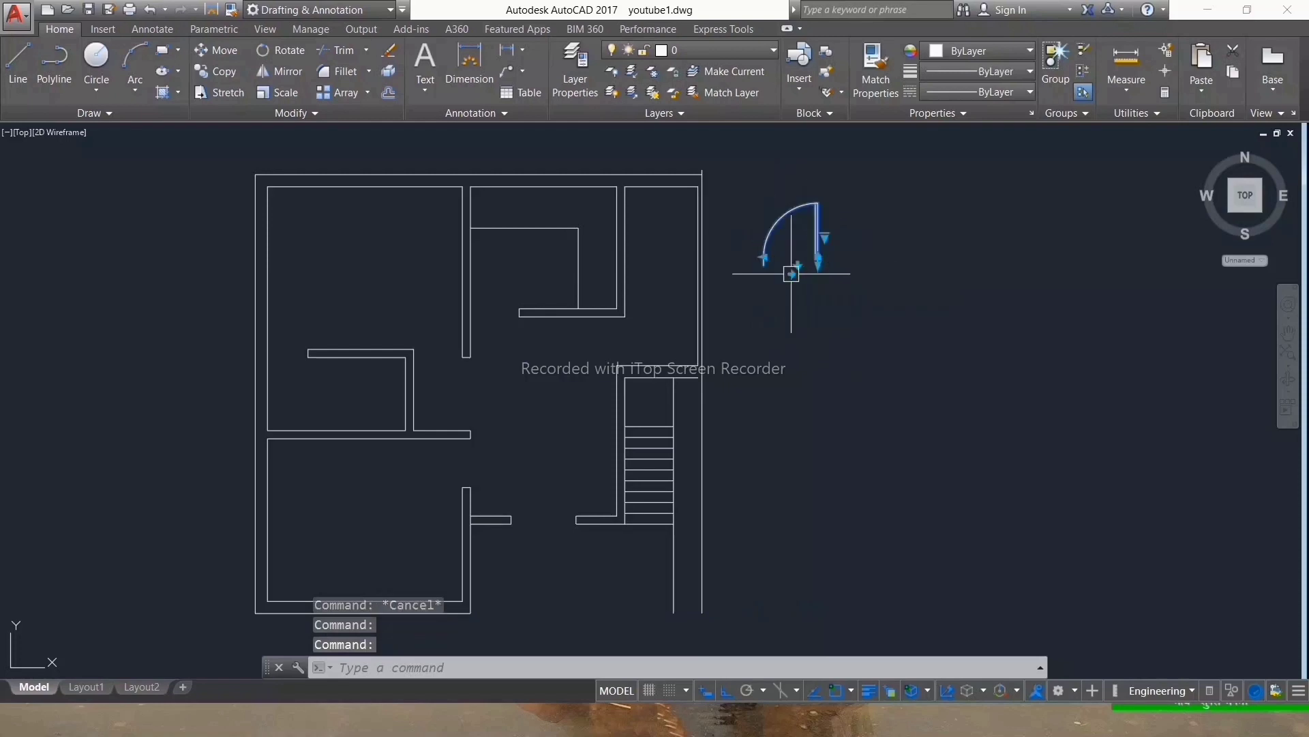
pyautogui.press('Escape')
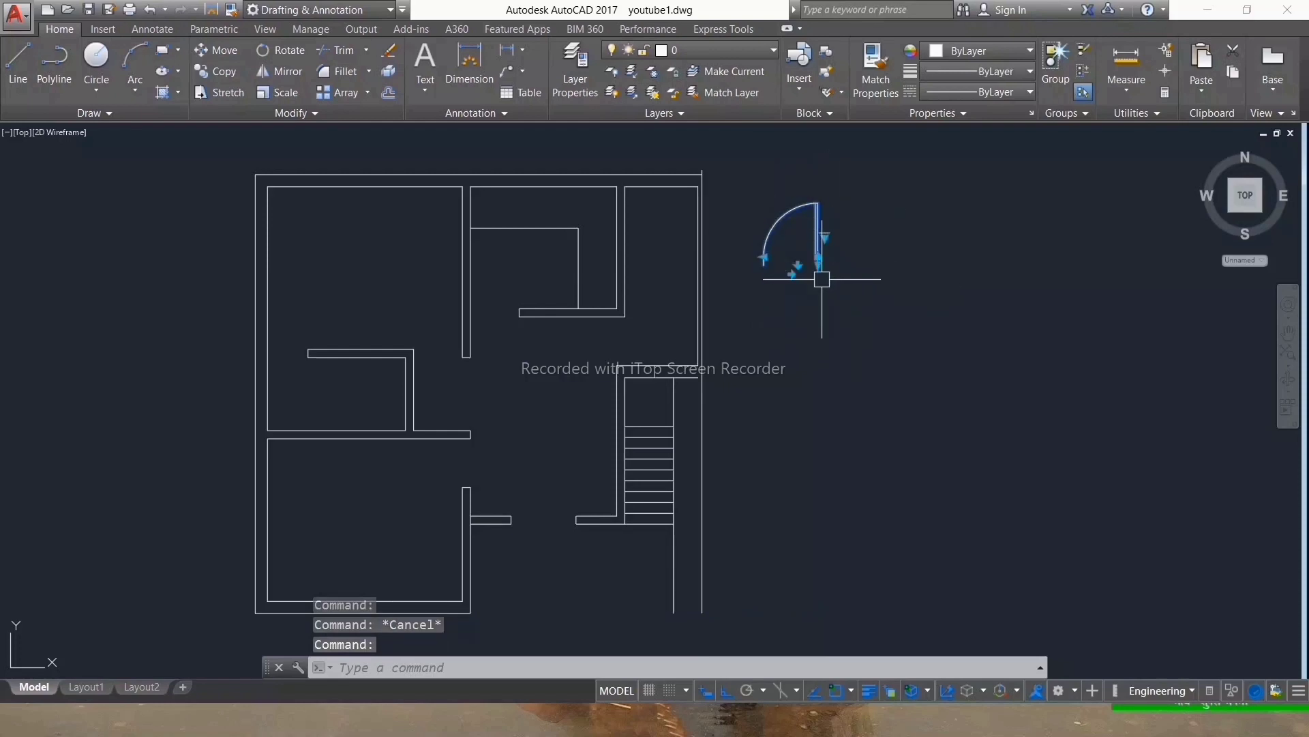
pyautogui.write('co')
# Step: Copy the door into the top-left room's doorway and flip it to fit the opening
pyautogui.press('Return')
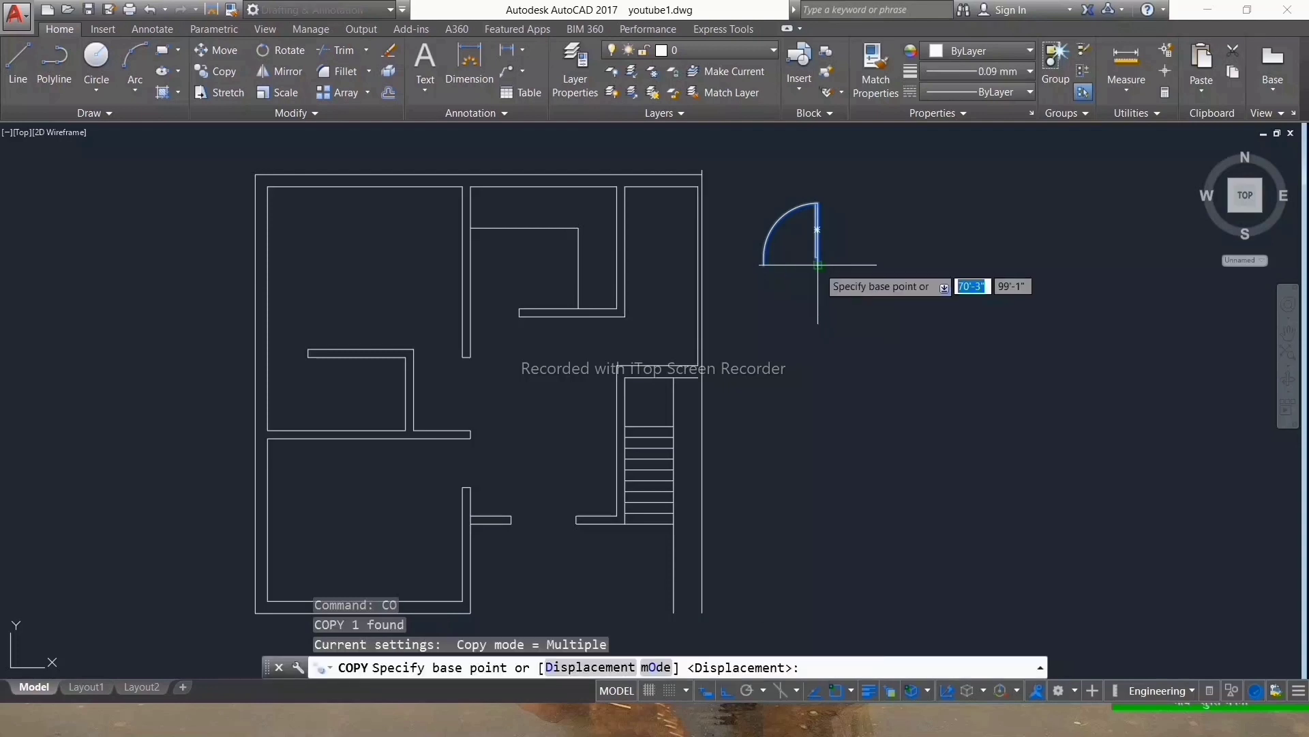
pyautogui.scroll(4, 817, 262)
pyautogui.click(815, 261)
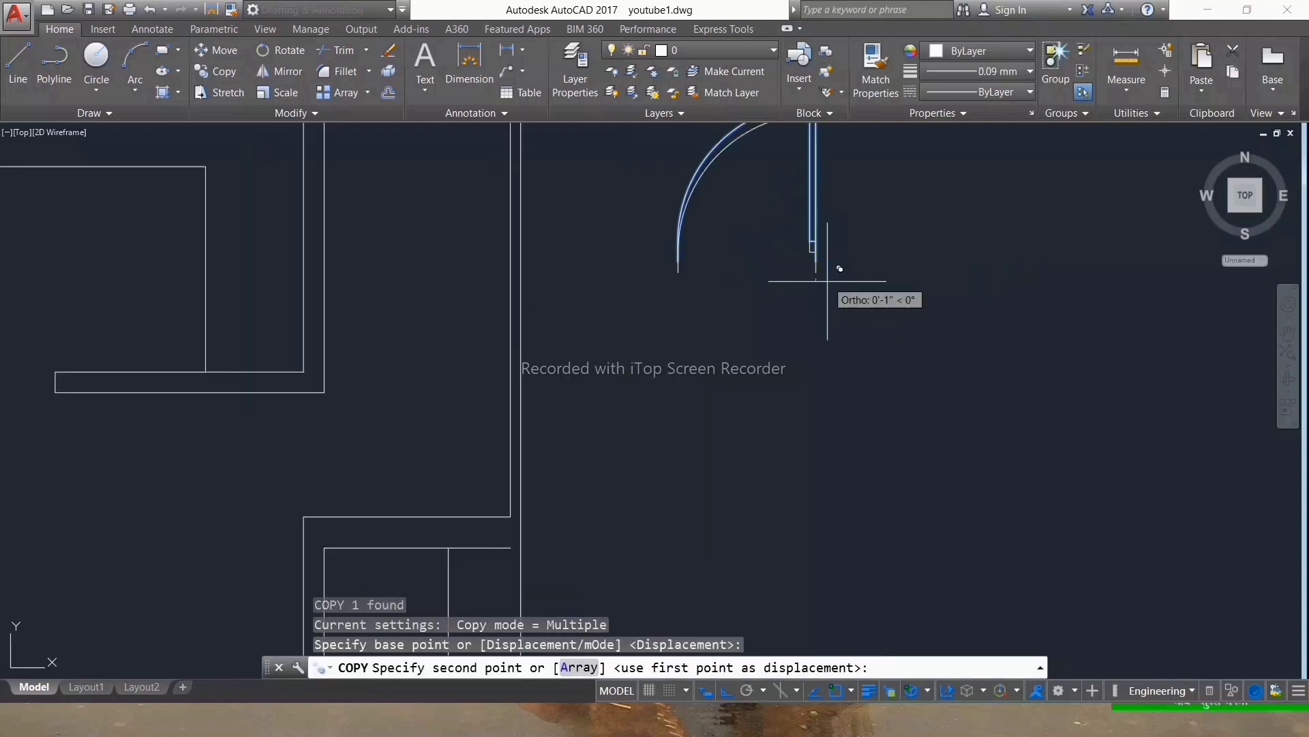
pyautogui.scroll(-4, 789, 283)
pyautogui.scroll(2, 688, 341)
pyautogui.scroll(2, 600, 330)
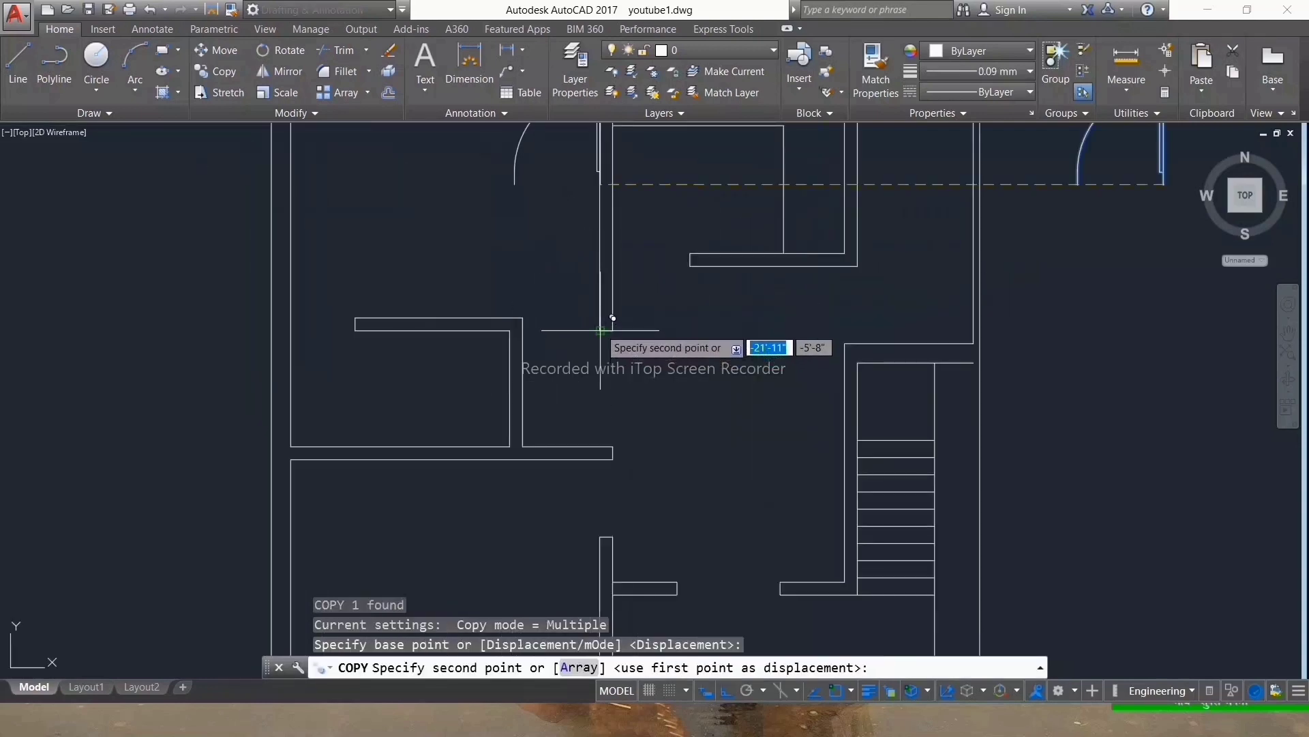
pyautogui.click(600, 330)
pyautogui.press('Escape')
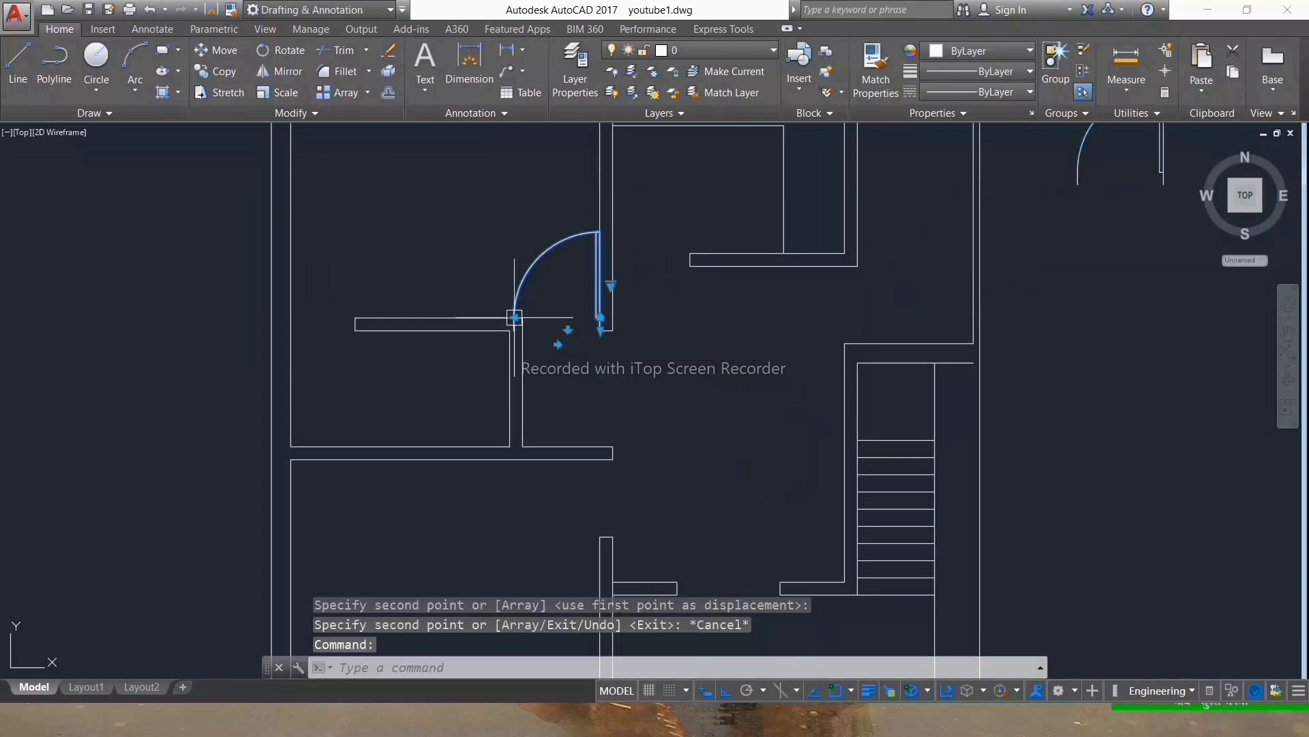
pyautogui.click(514, 318)
pyautogui.press('Escape')
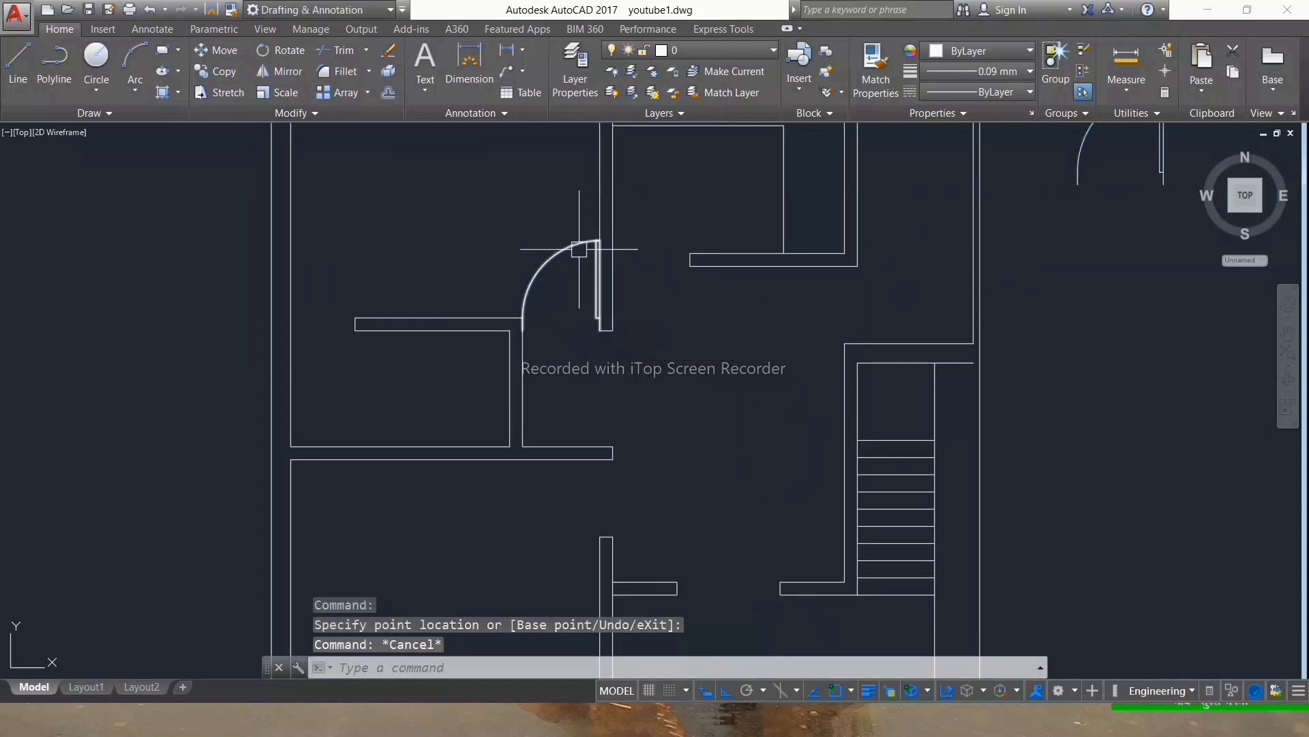
# Step: Try selecting the doors and the spare door beside the plan, then clear the selection
pyautogui.click(577, 249)
pyautogui.press('Escape')
pyautogui.scroll(-2, 602, 318)
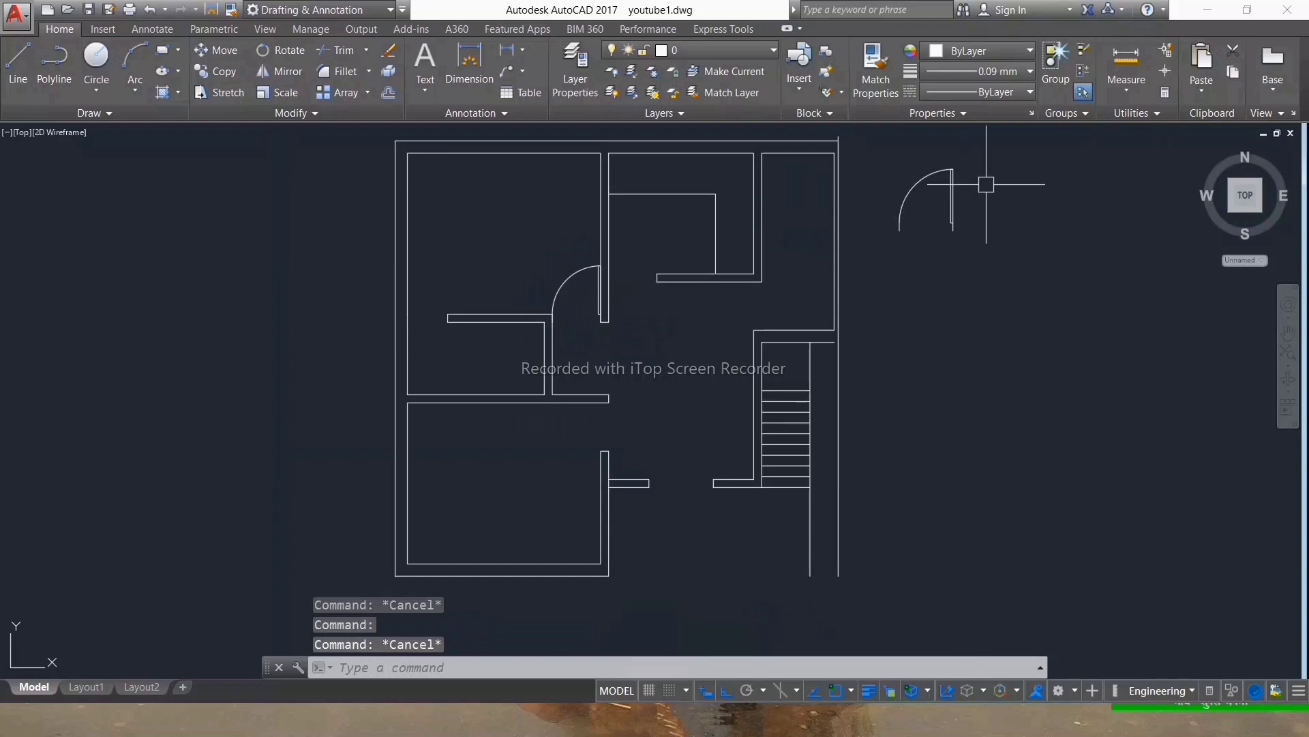
pyautogui.click(948, 191)
pyautogui.click(945, 201)
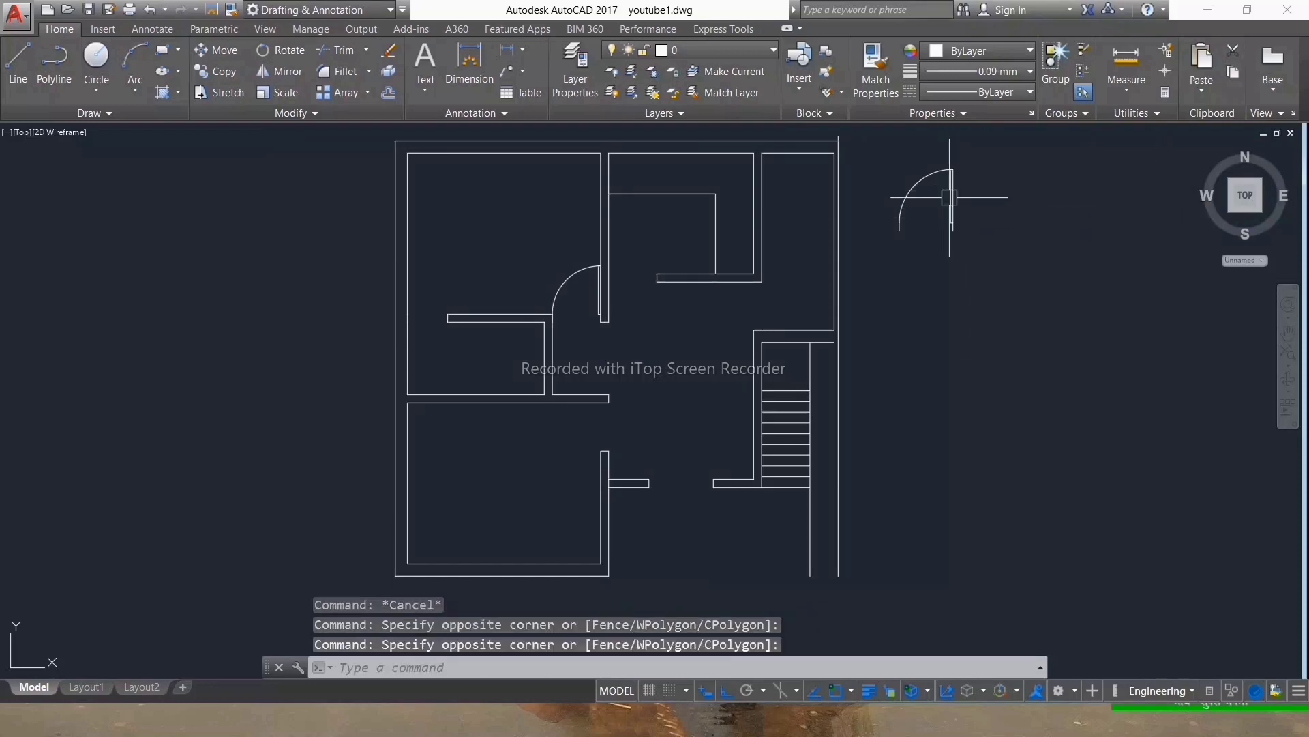
pyautogui.click(953, 184)
pyautogui.scroll(4, 954, 178)
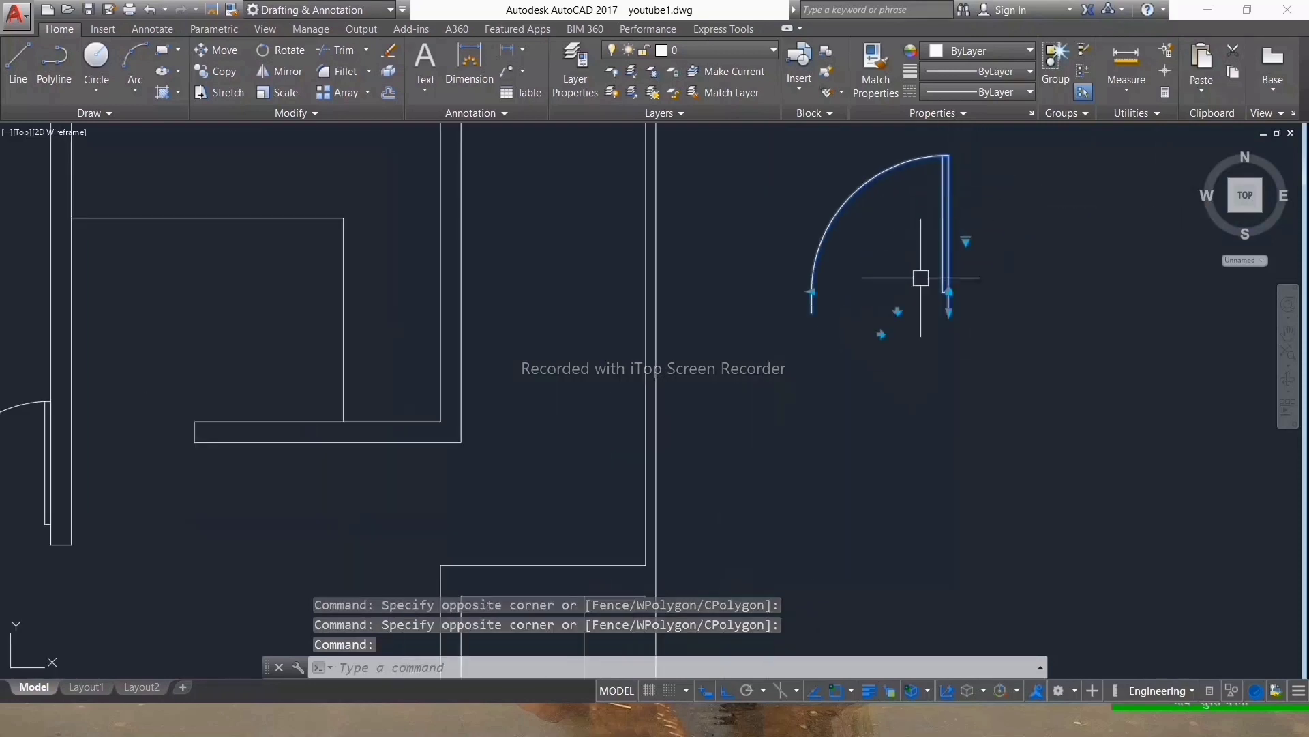
pyautogui.click(888, 334)
pyautogui.click(881, 334)
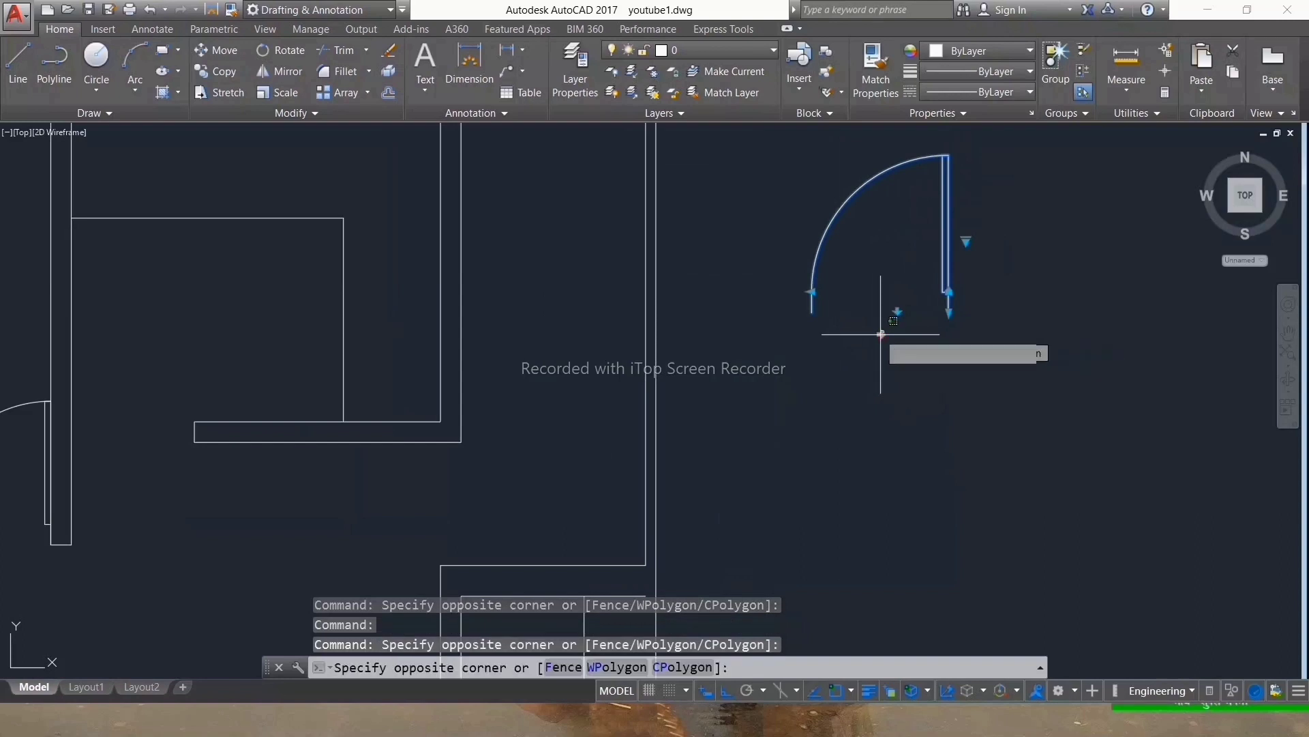
pyautogui.press('Escape')
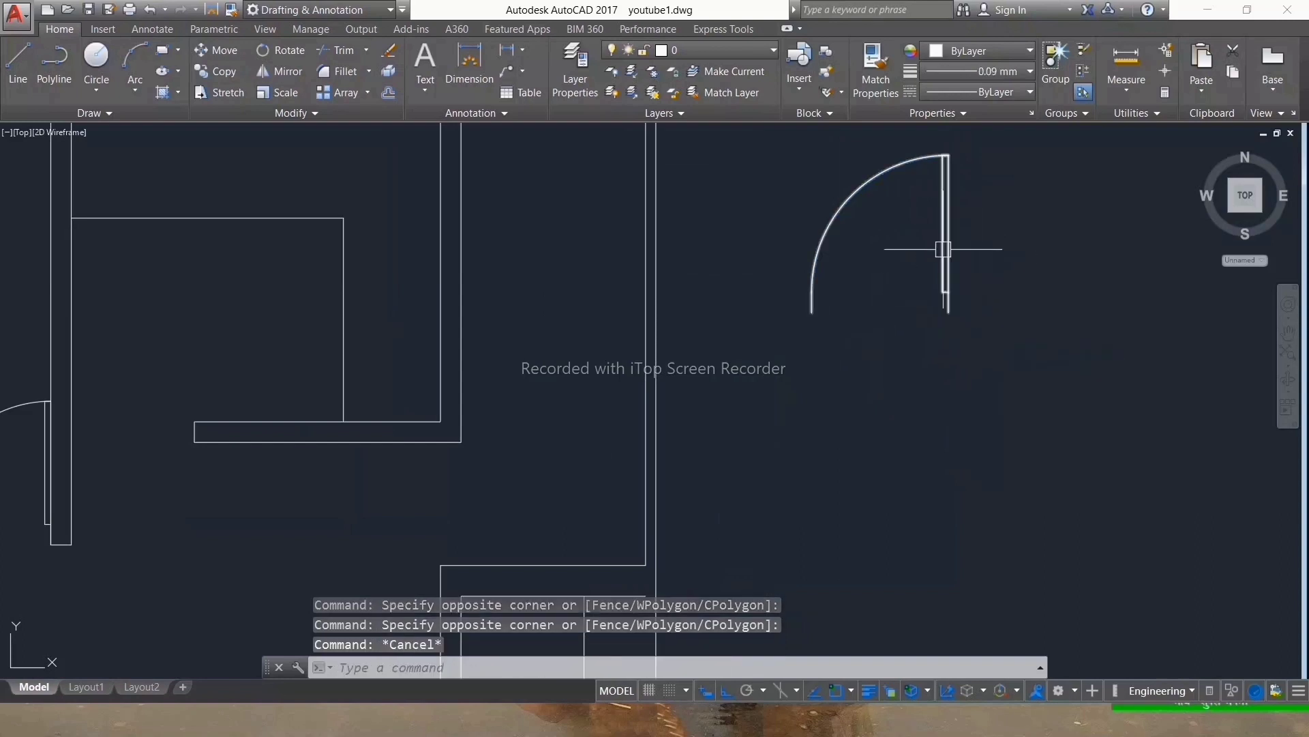
# Step: Flip the spare door and stretch the partition line's left end to the left wall
pyautogui.click(943, 249)
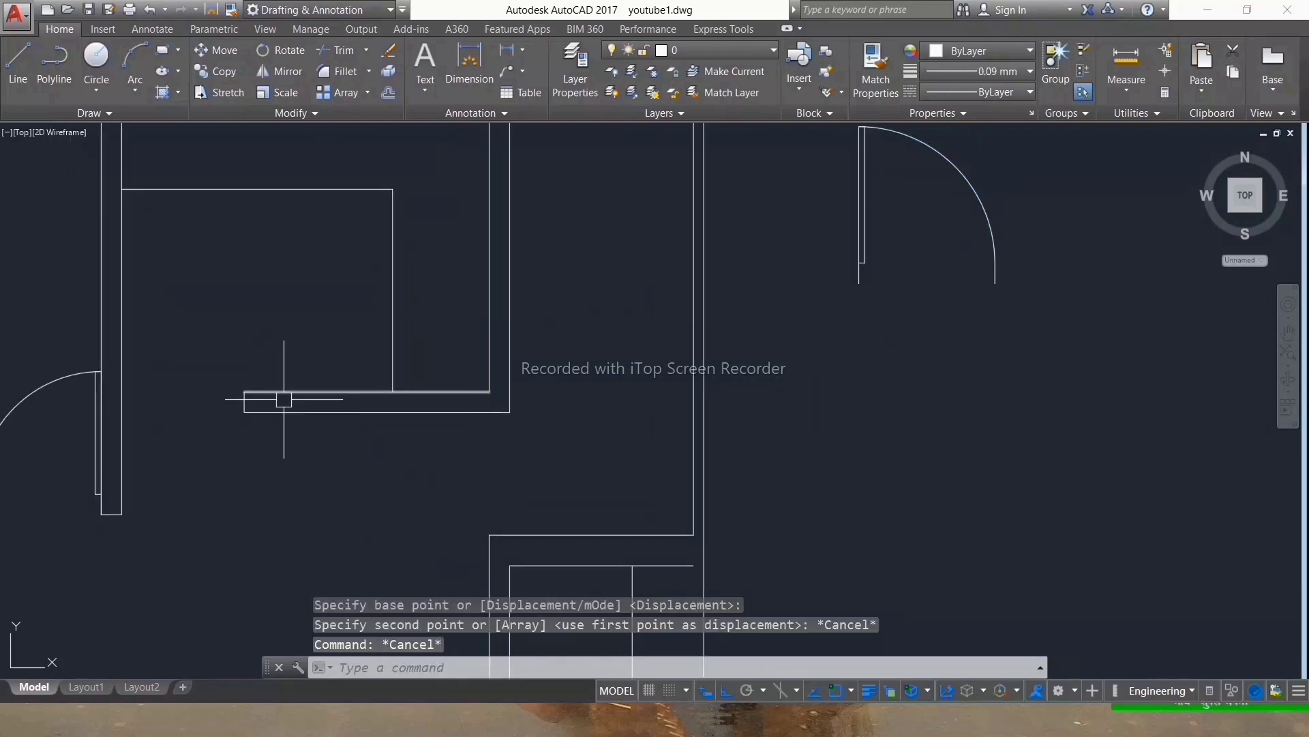
pyautogui.click(262, 412)
pyautogui.click(244, 412)
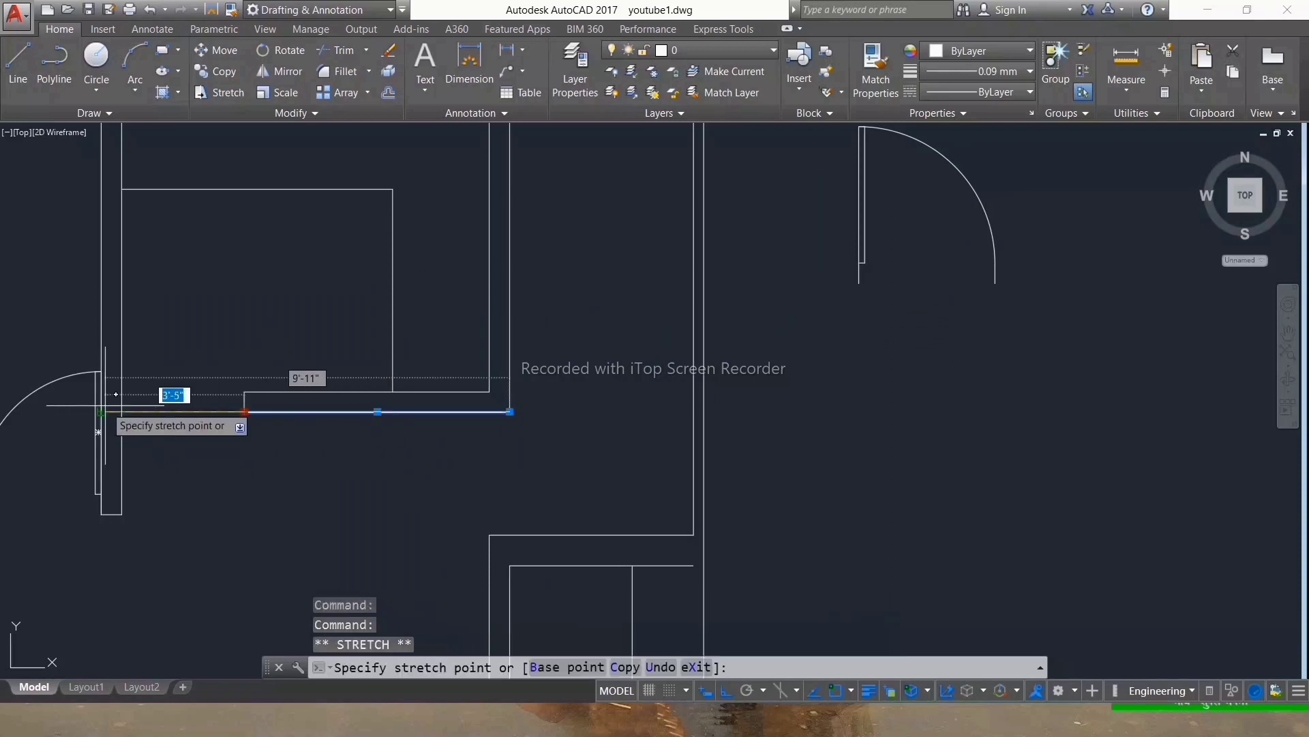
pyautogui.write('3')
pyautogui.click(123, 412)
pyautogui.press('Escape')
# Step: Copy the spare door into the partition wall's opening and adjust it with a grip
pyautogui.click(862, 256)
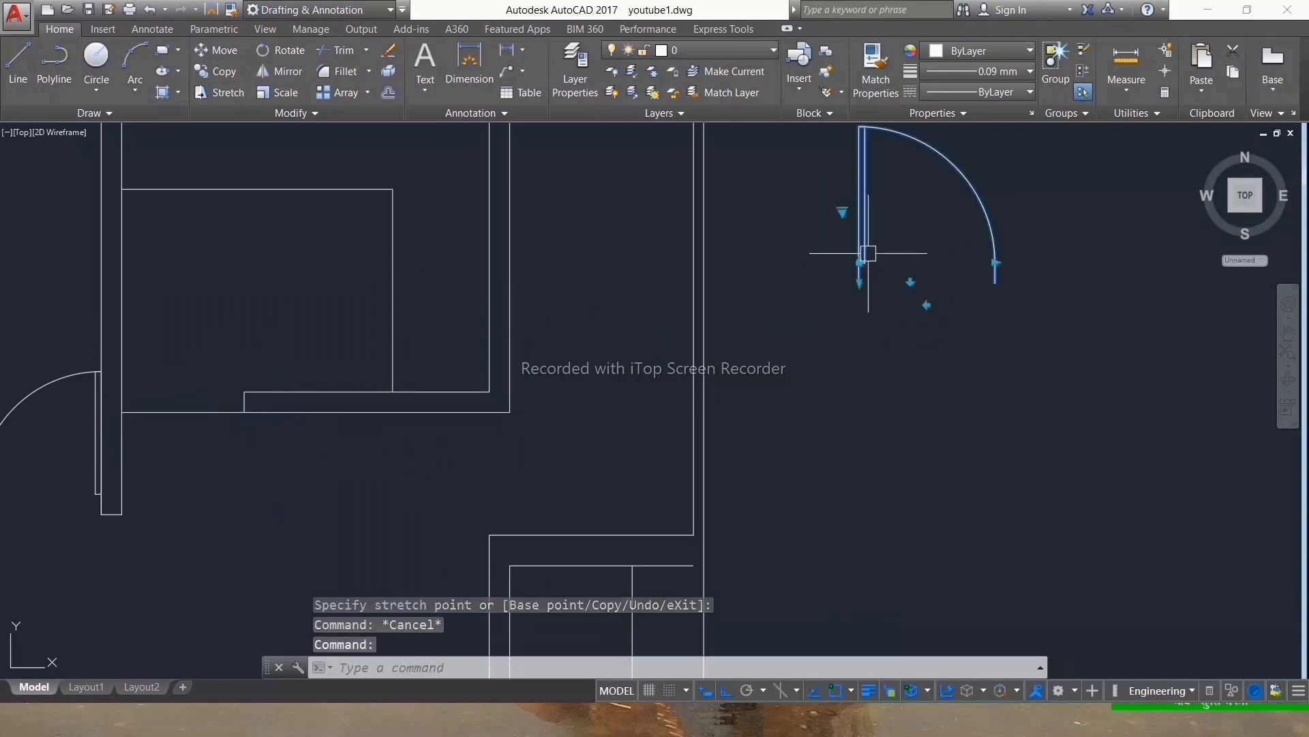
pyautogui.write('co')
pyautogui.press('Return')
pyautogui.click(861, 280)
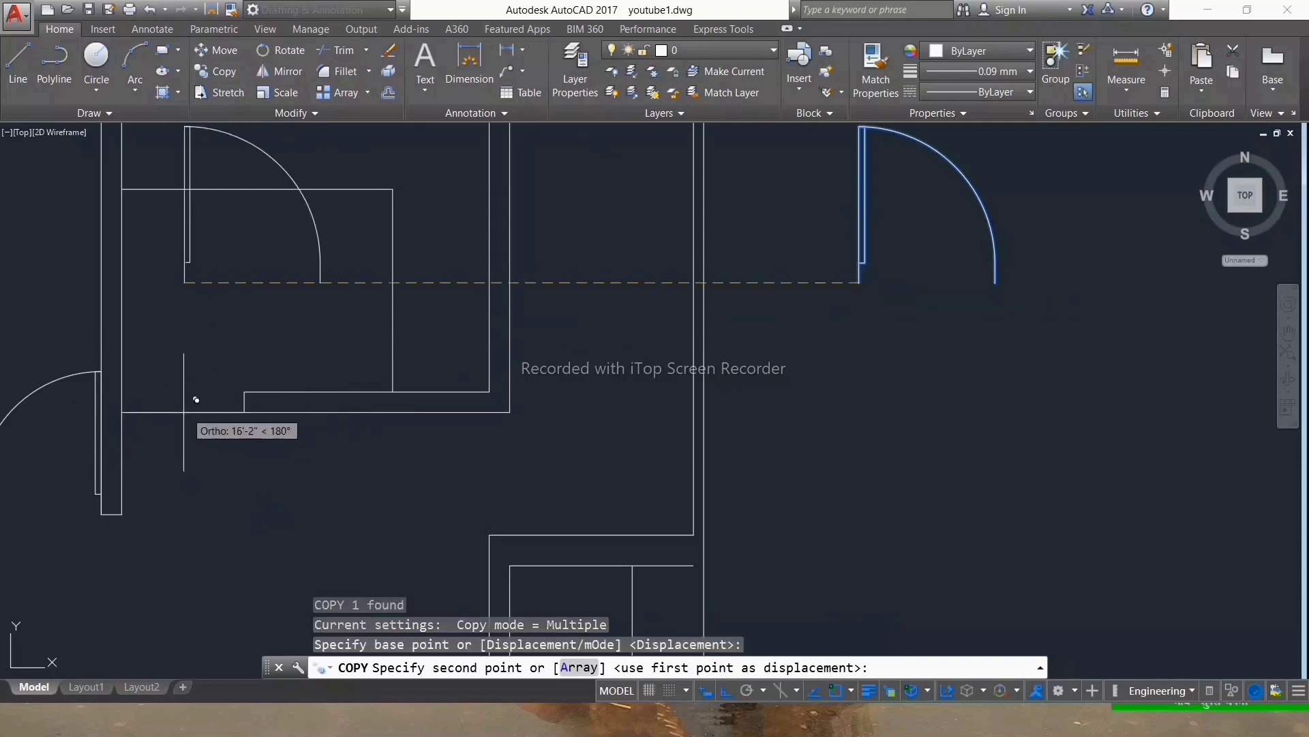
pyautogui.click(122, 412)
pyautogui.press('Escape')
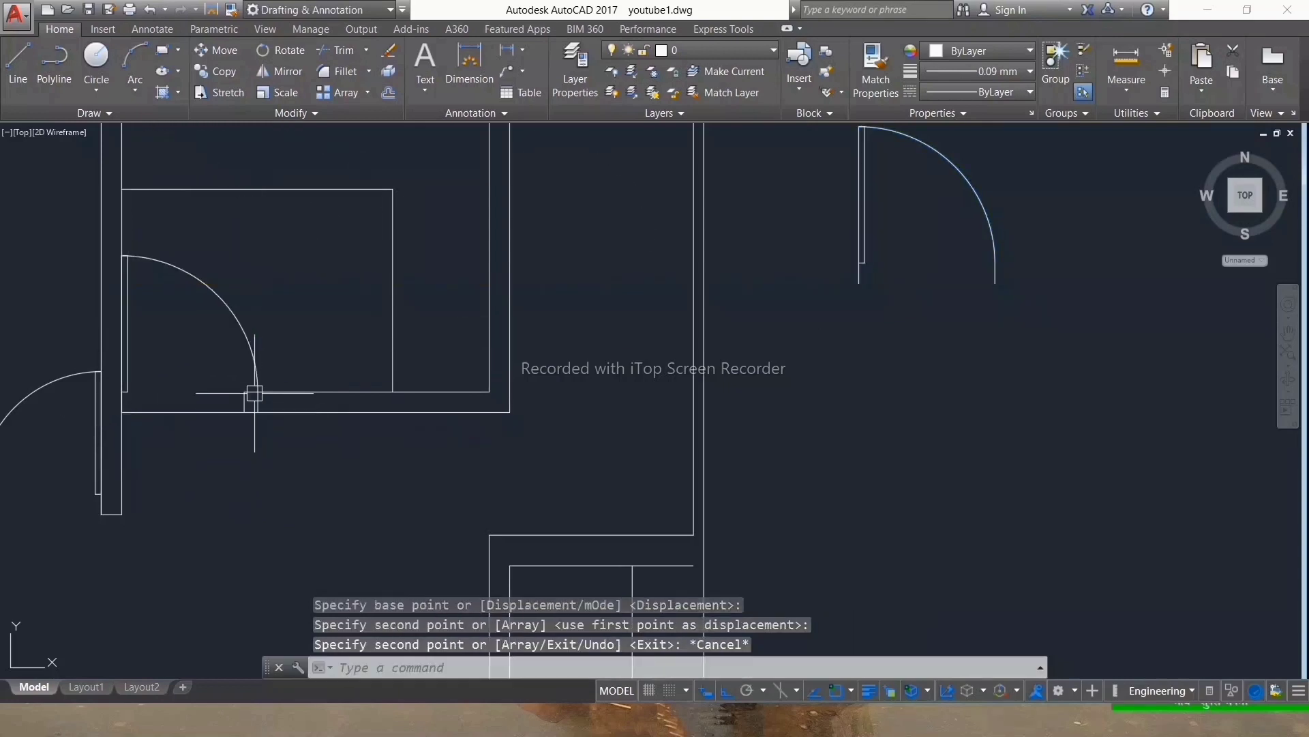
pyautogui.click(253, 392)
pyautogui.click(258, 391)
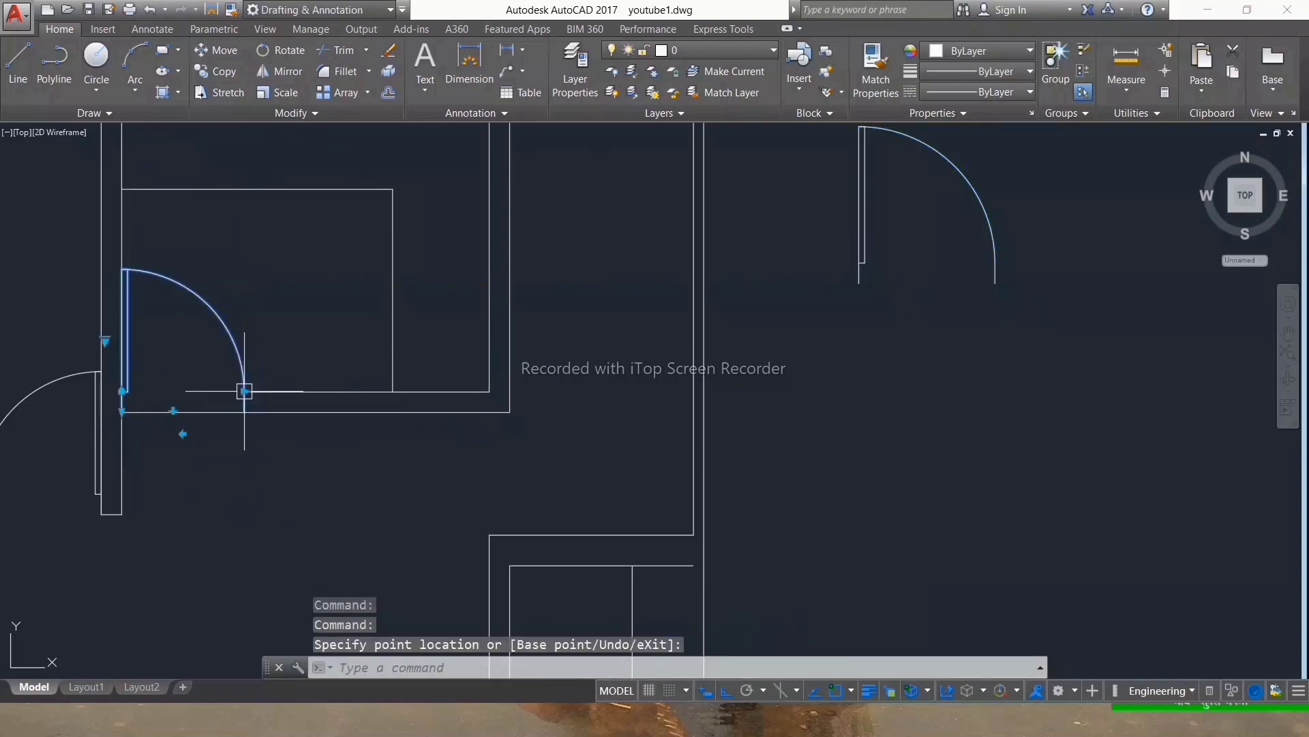
pyautogui.scroll(-4, 314, 337)
pyautogui.press('Escape')
pyautogui.scroll(-2, 331, 401)
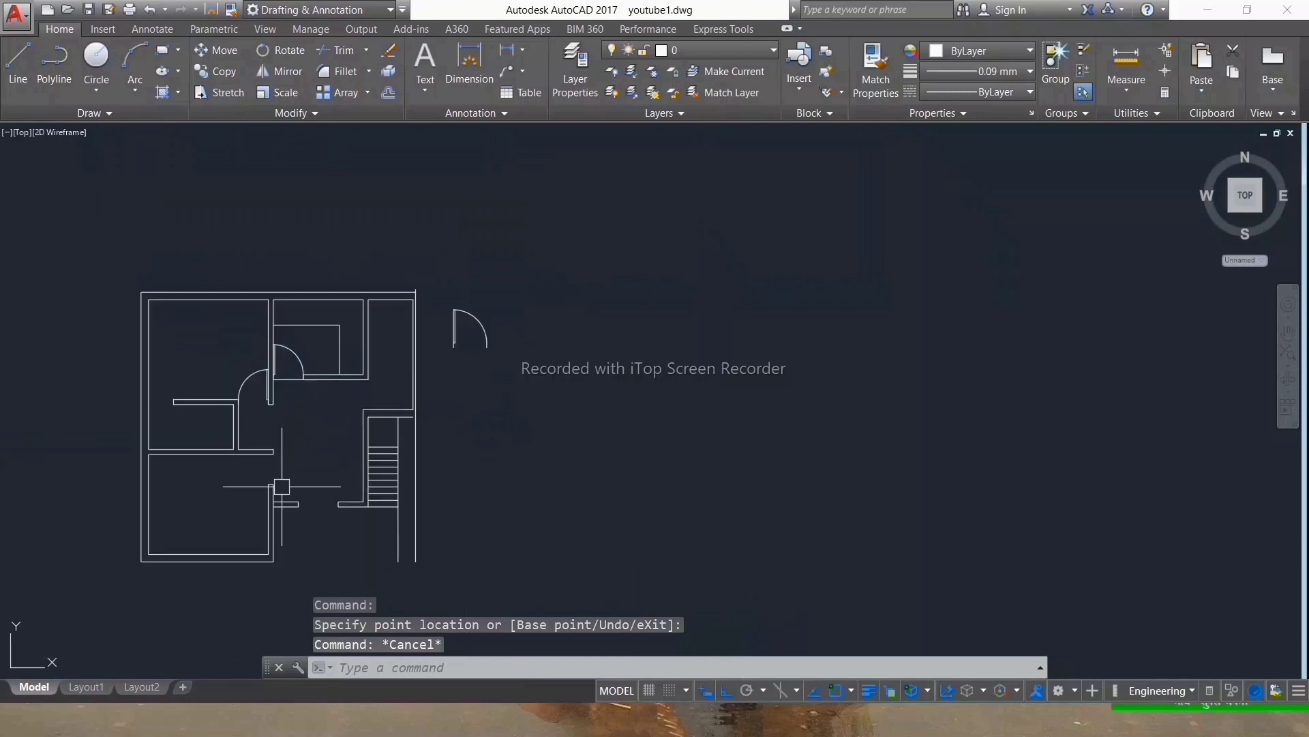
pyautogui.scroll(4, 281, 487)
pyautogui.scroll(-2, 380, 379)
# Step: Rotate the spare door beside the plan 90° about its hinge point
pyautogui.click(598, 181)
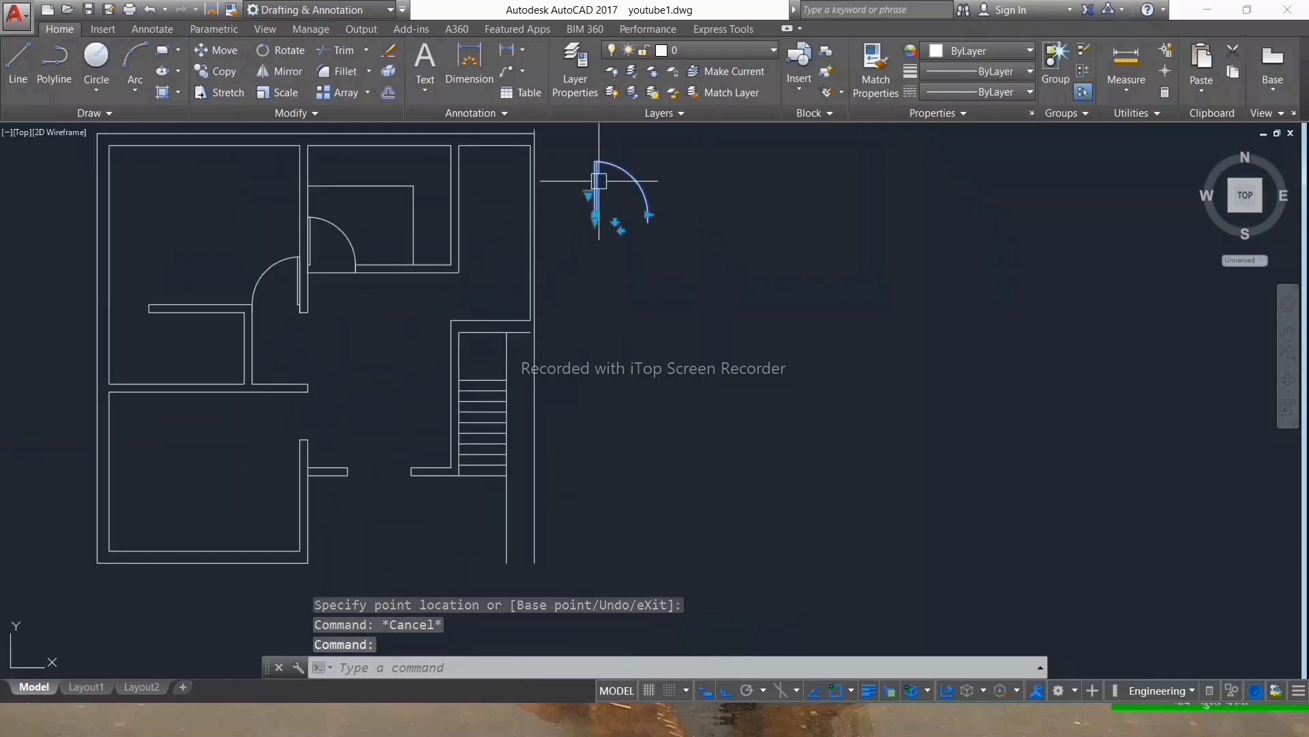
pyautogui.click(299, 60)
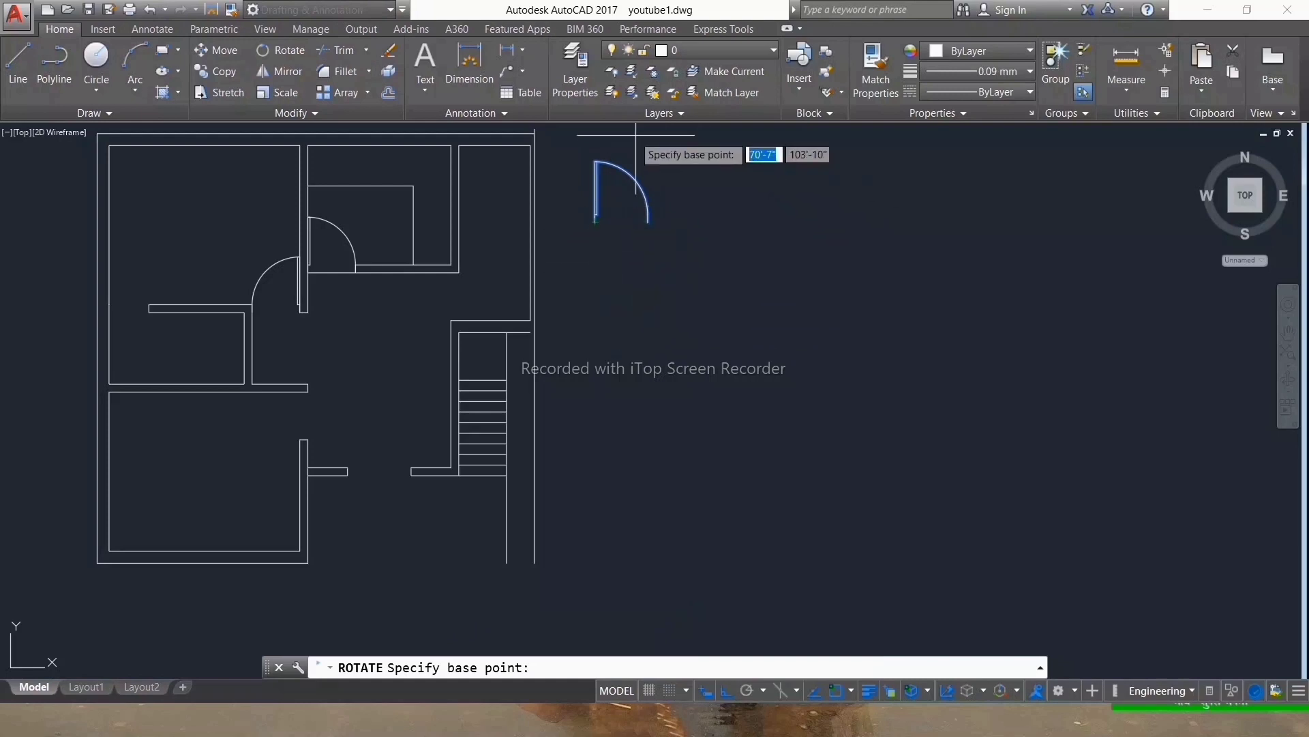
pyautogui.click(595, 221)
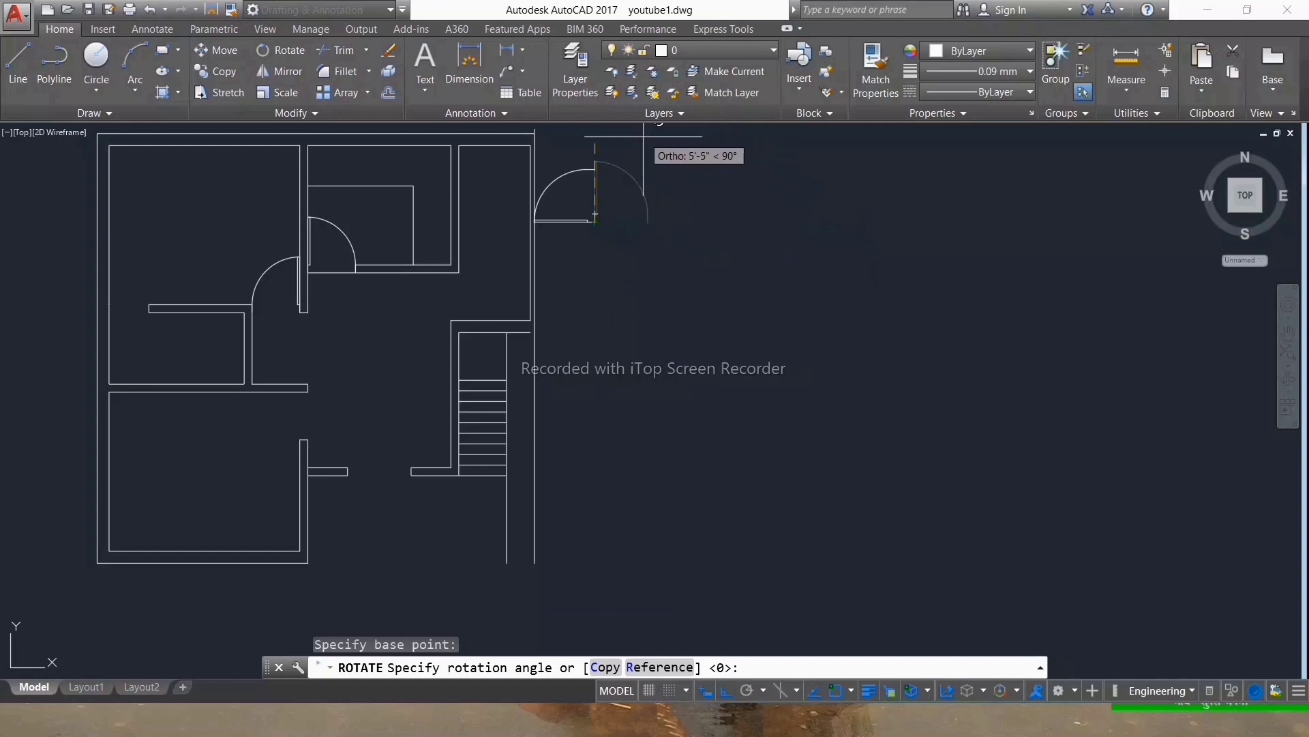
pyautogui.press('Return')
pyautogui.click(595, 213)
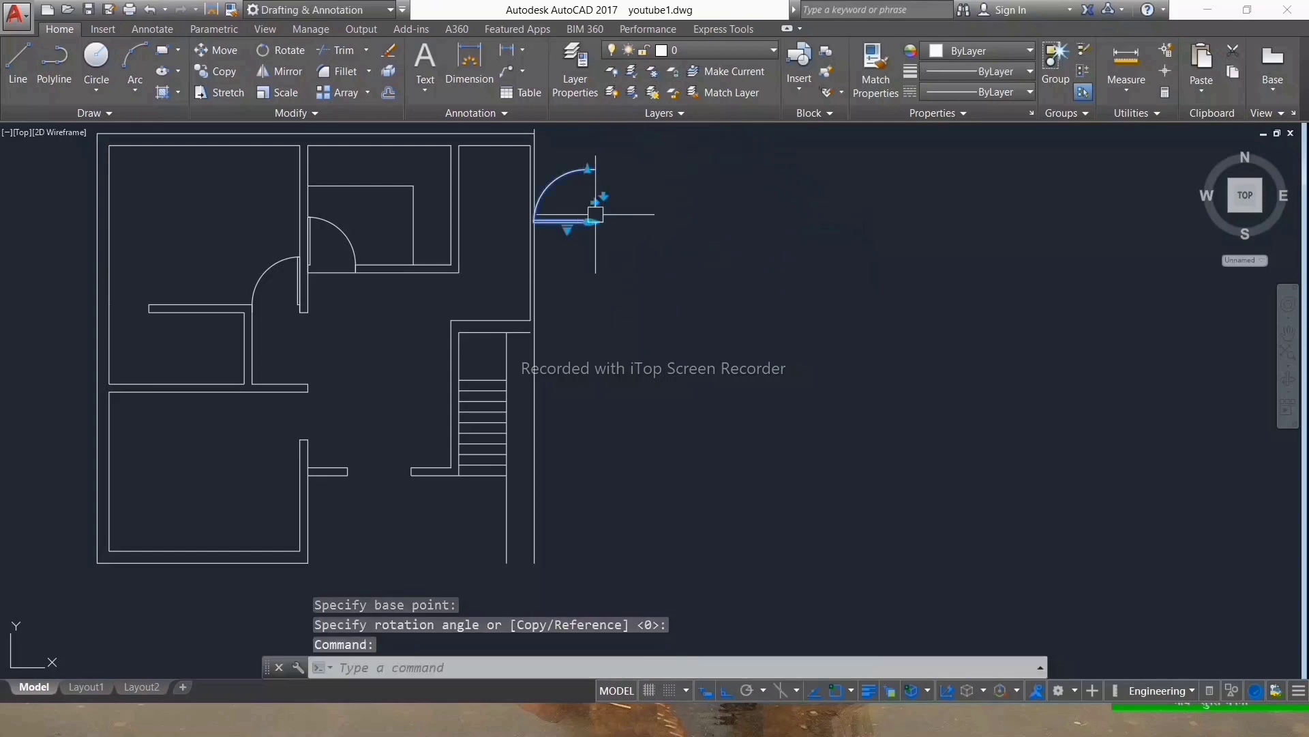
pyautogui.write('co')
pyautogui.press('Return')
# Step: Cancel the unfinished copy and move the spare door beside the upper right wall
pyautogui.click(596, 222)
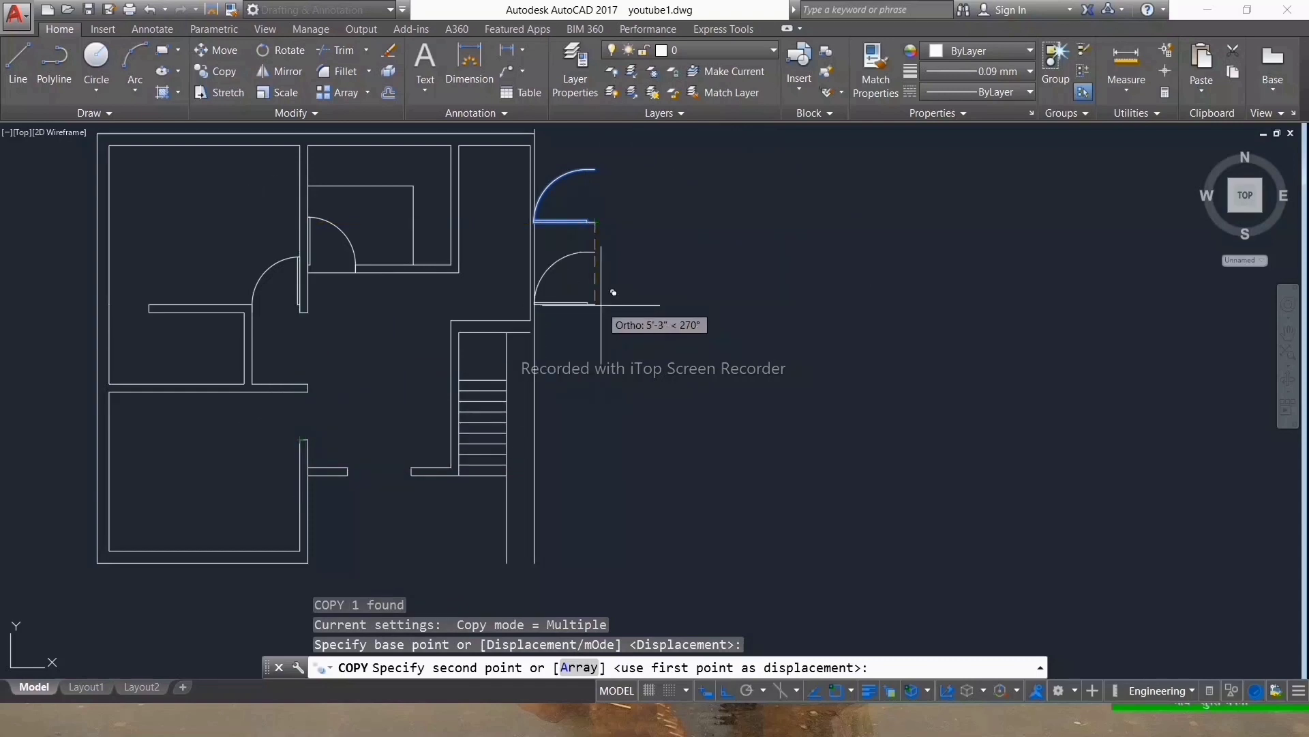
pyautogui.press('Escape')
pyautogui.click(702, 172)
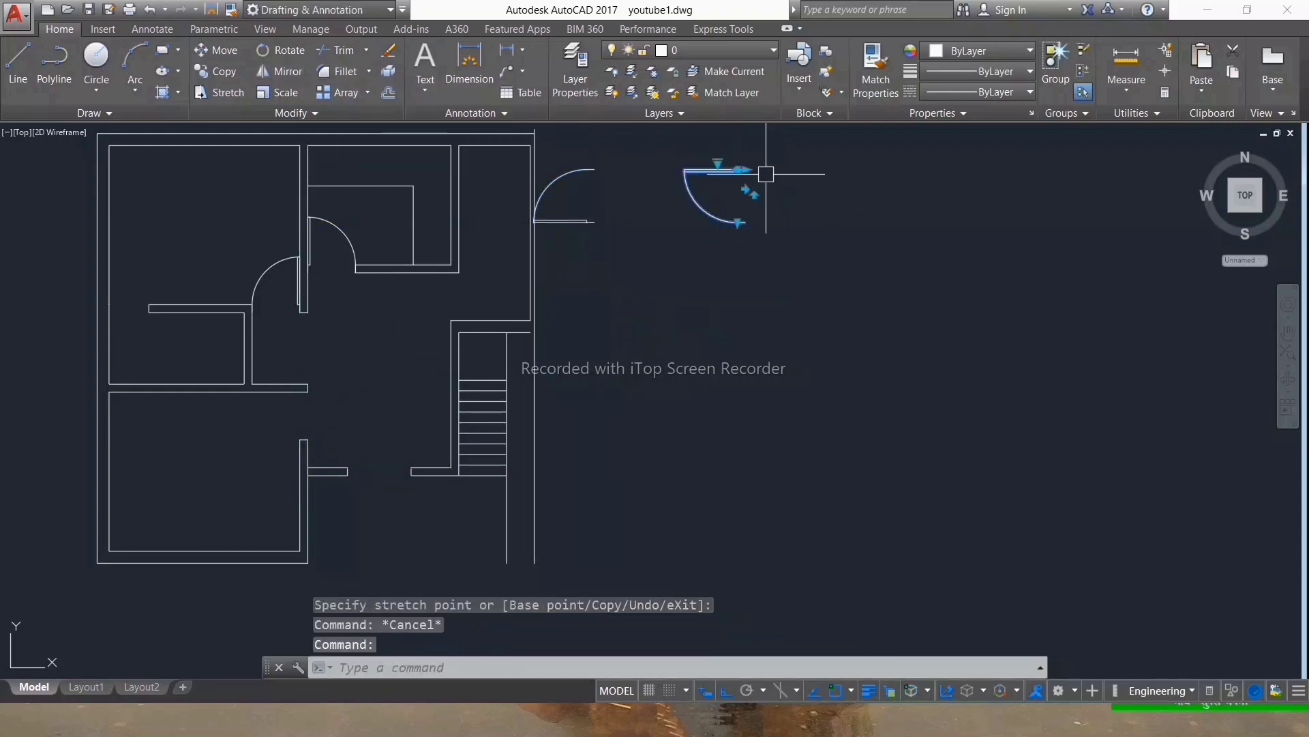
pyautogui.write('m')
pyautogui.press('Return')
pyautogui.scroll(2, 754, 171)
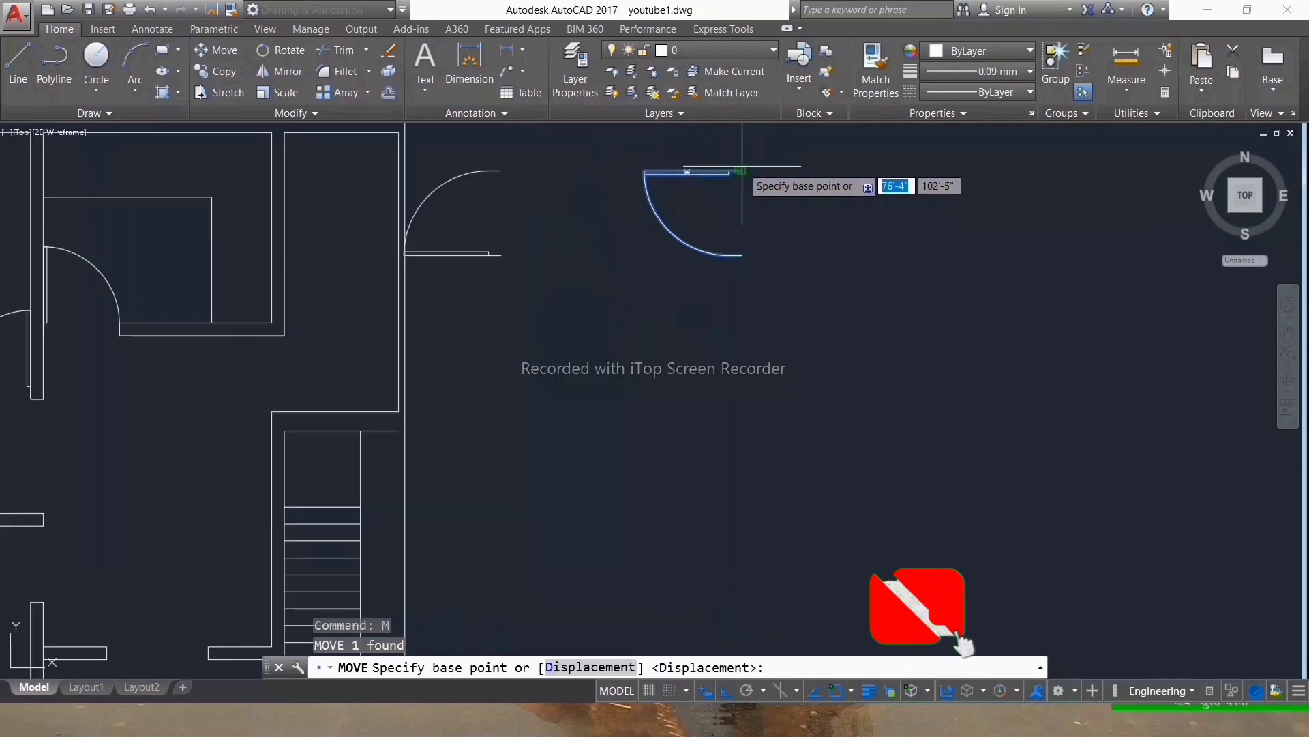
pyautogui.click(742, 172)
pyautogui.scroll(-3, 733, 167)
pyautogui.scroll(2, 709, 191)
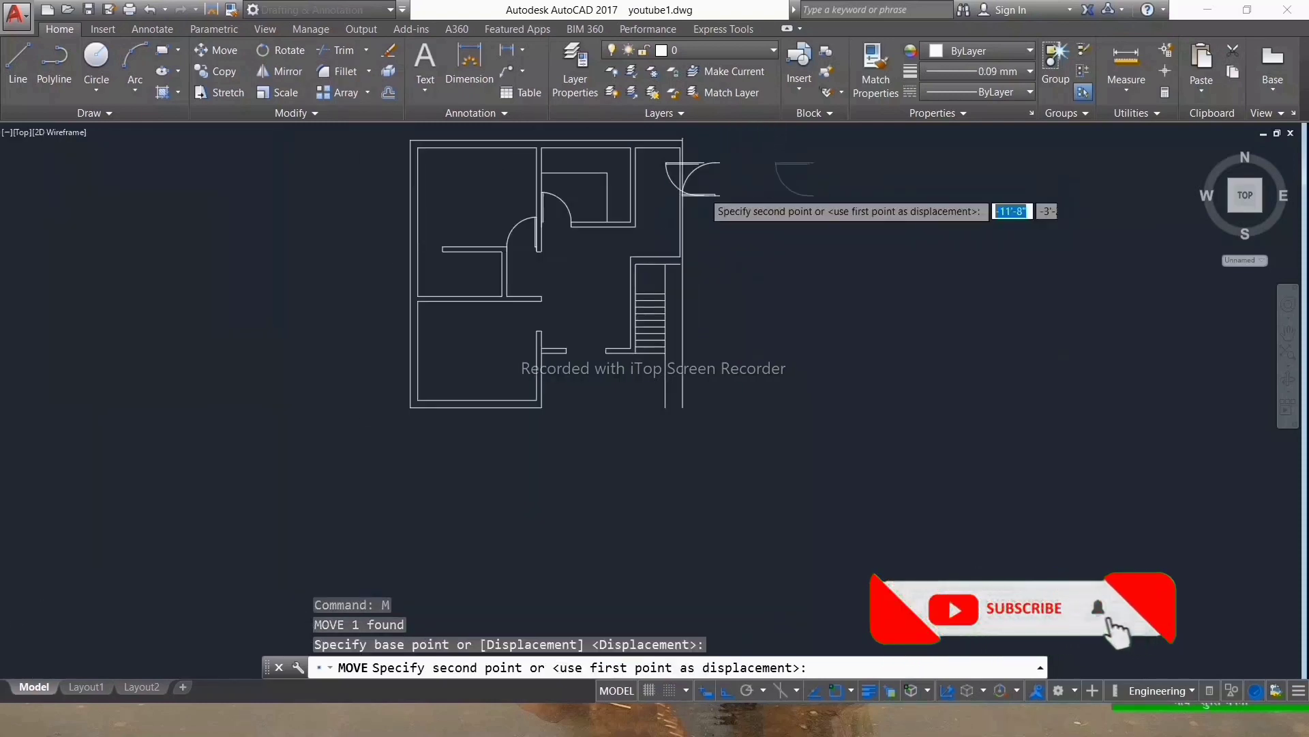
pyautogui.scroll(2, 716, 181)
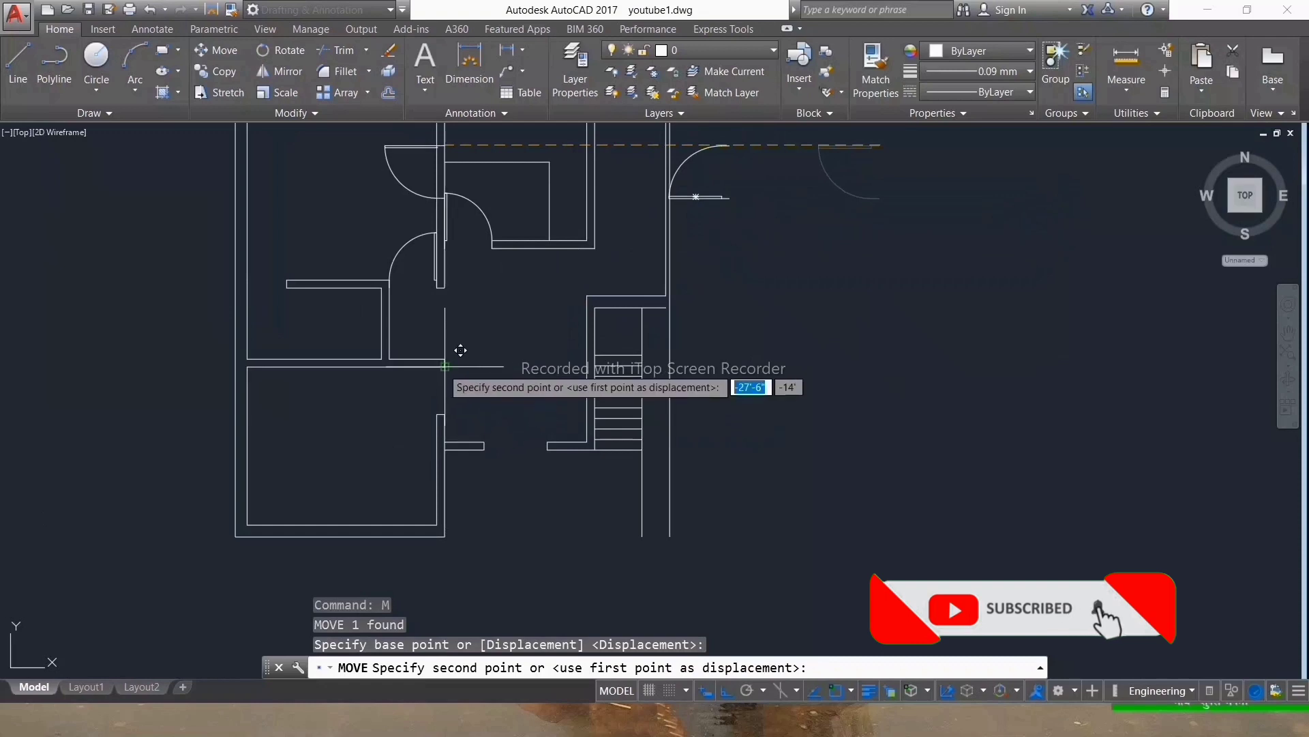
pyautogui.click(442, 366)
# Step: Reselect the upper right door and flip it so it swings downward
pyautogui.click(409, 403)
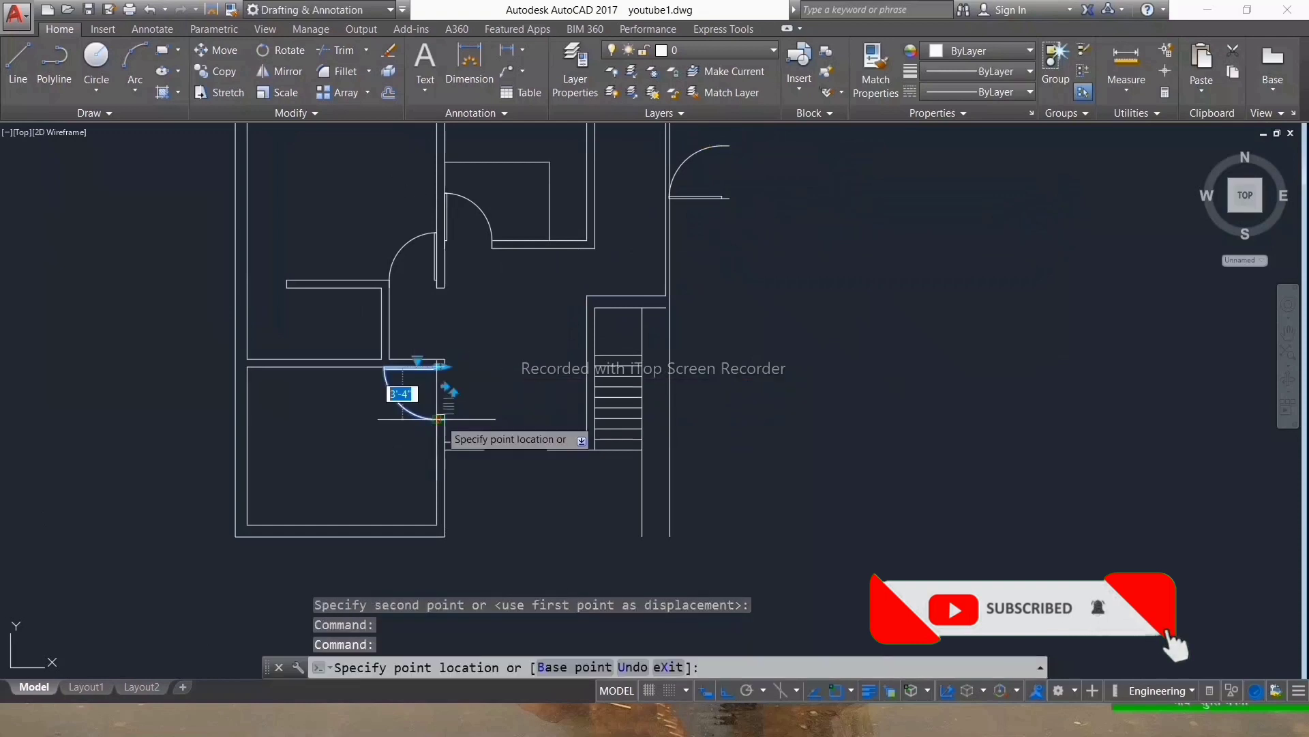
pyautogui.scroll(3, 441, 413)
pyautogui.press('Escape')
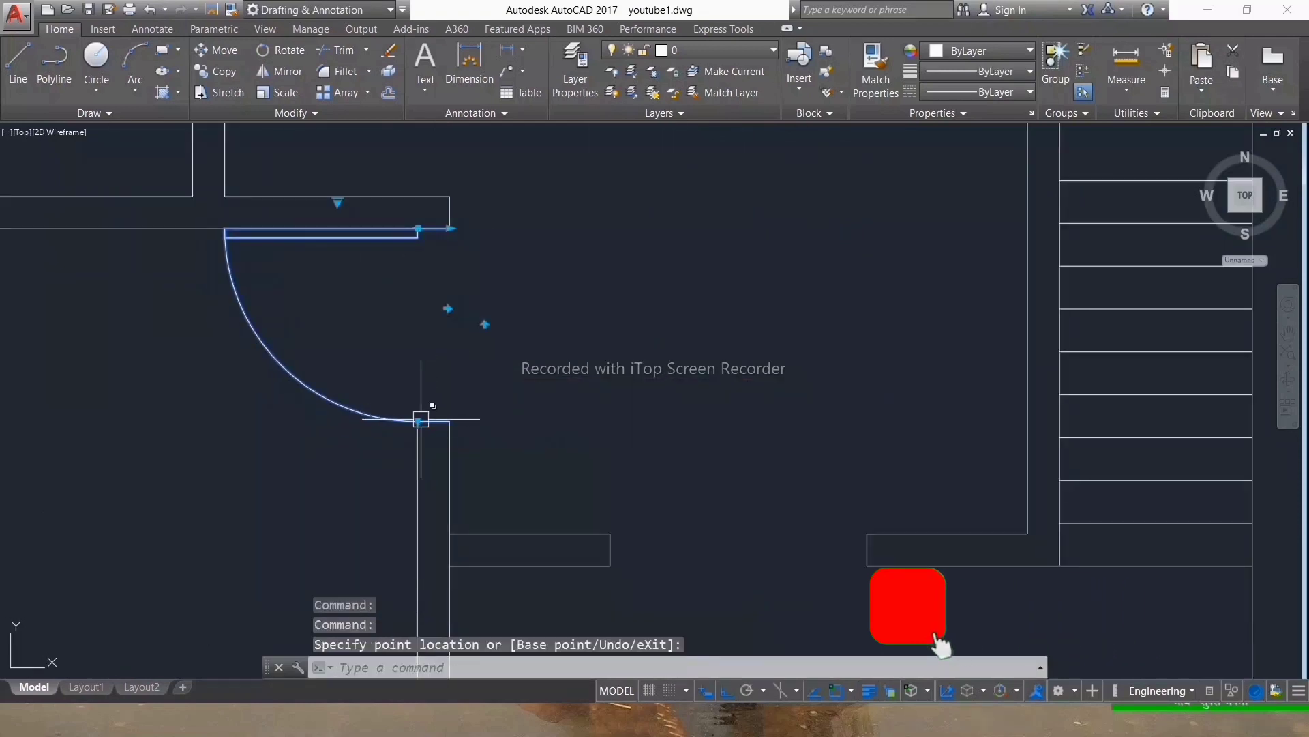
pyautogui.scroll(-3, 437, 406)
pyautogui.press('Escape')
pyautogui.scroll(-2, 545, 341)
pyautogui.scroll(6, 701, 243)
pyautogui.scroll(-4, 705, 247)
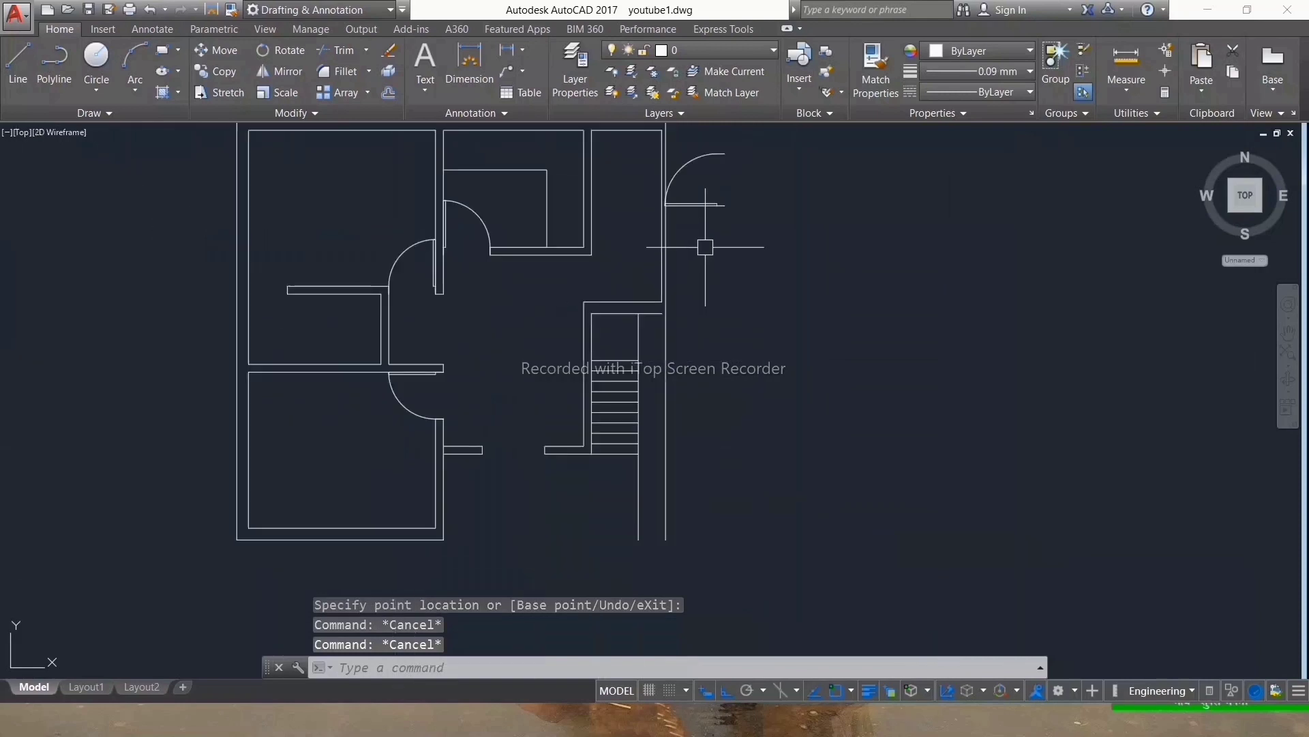
pyautogui.click(708, 206)
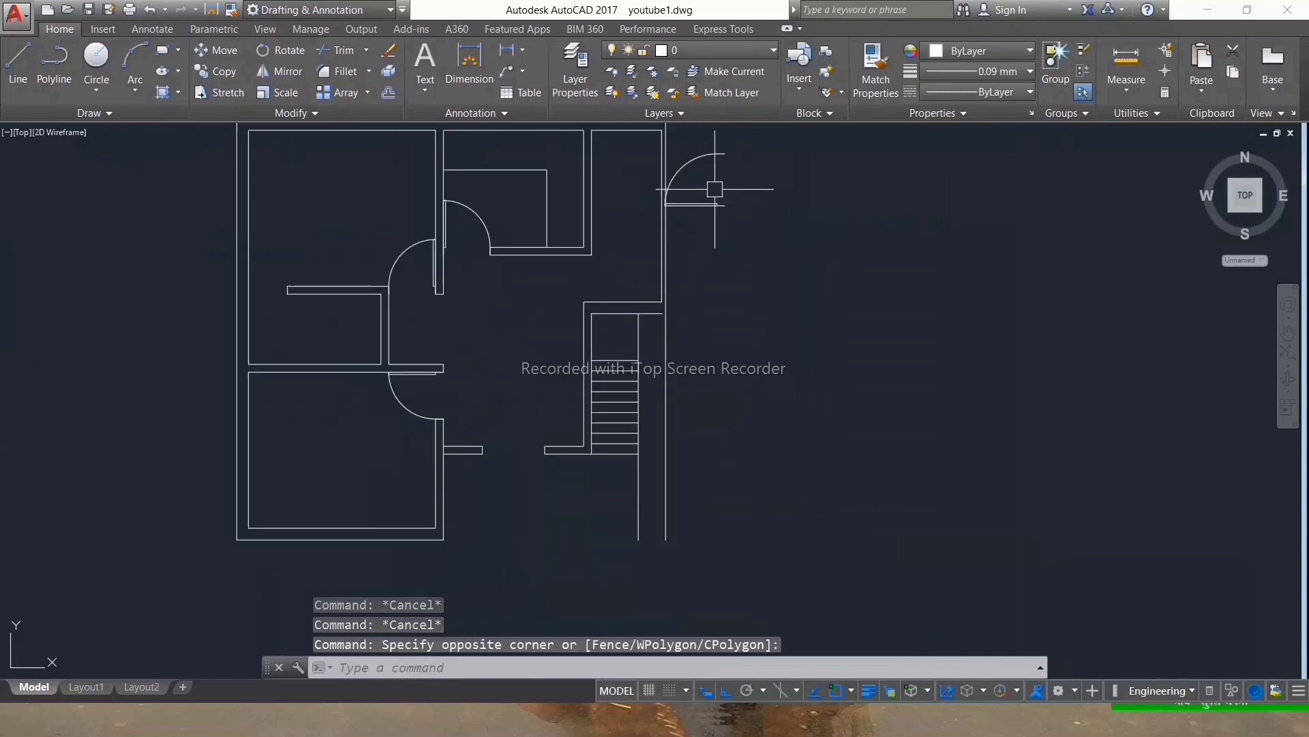
pyautogui.click(715, 189)
pyautogui.click(736, 181)
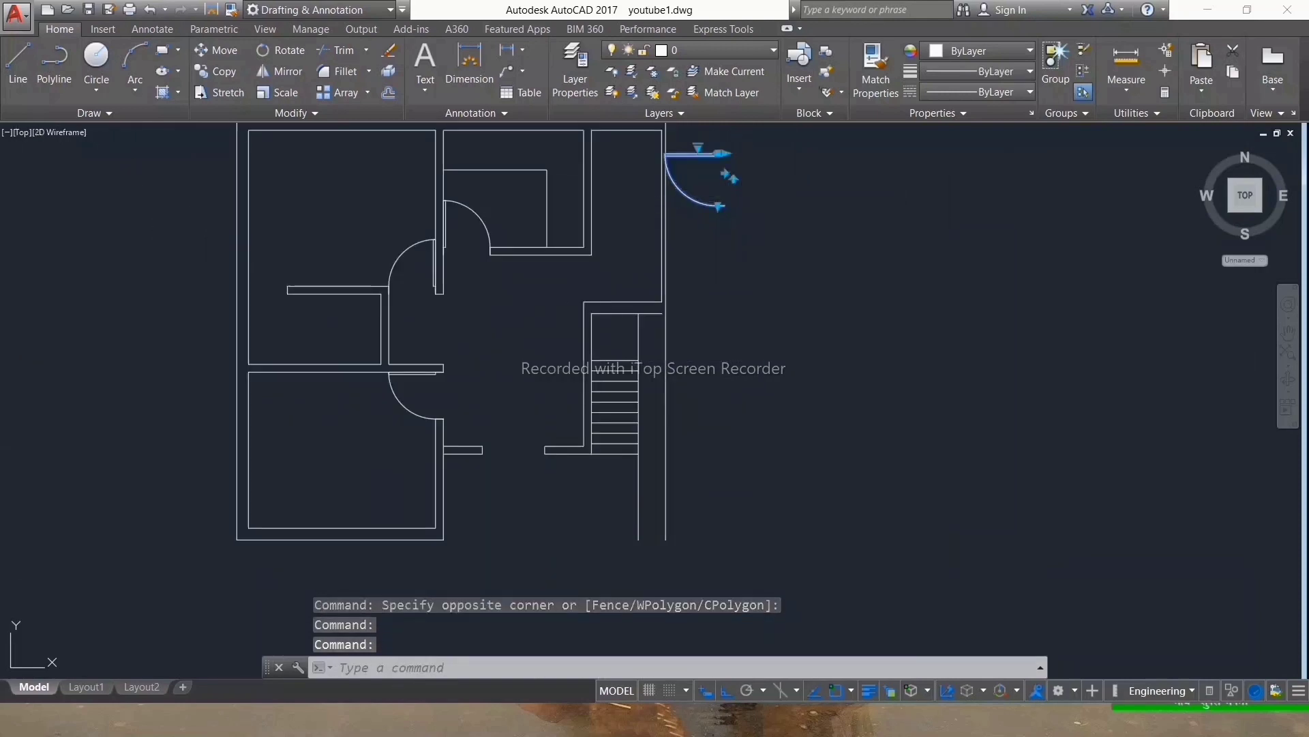
pyautogui.press('Escape')
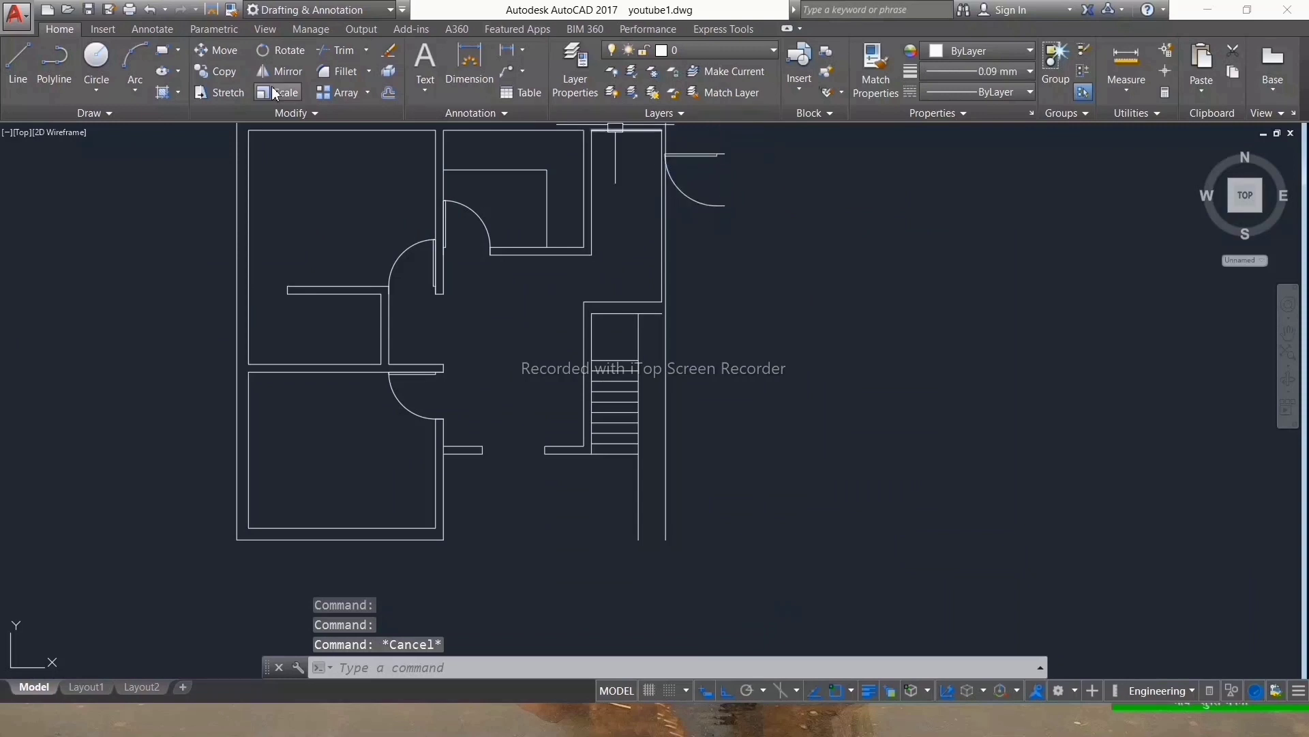
# Step: Rotate the upper right door a quarter turn about its corner
pyautogui.click(715, 155)
pyautogui.click(301, 54)
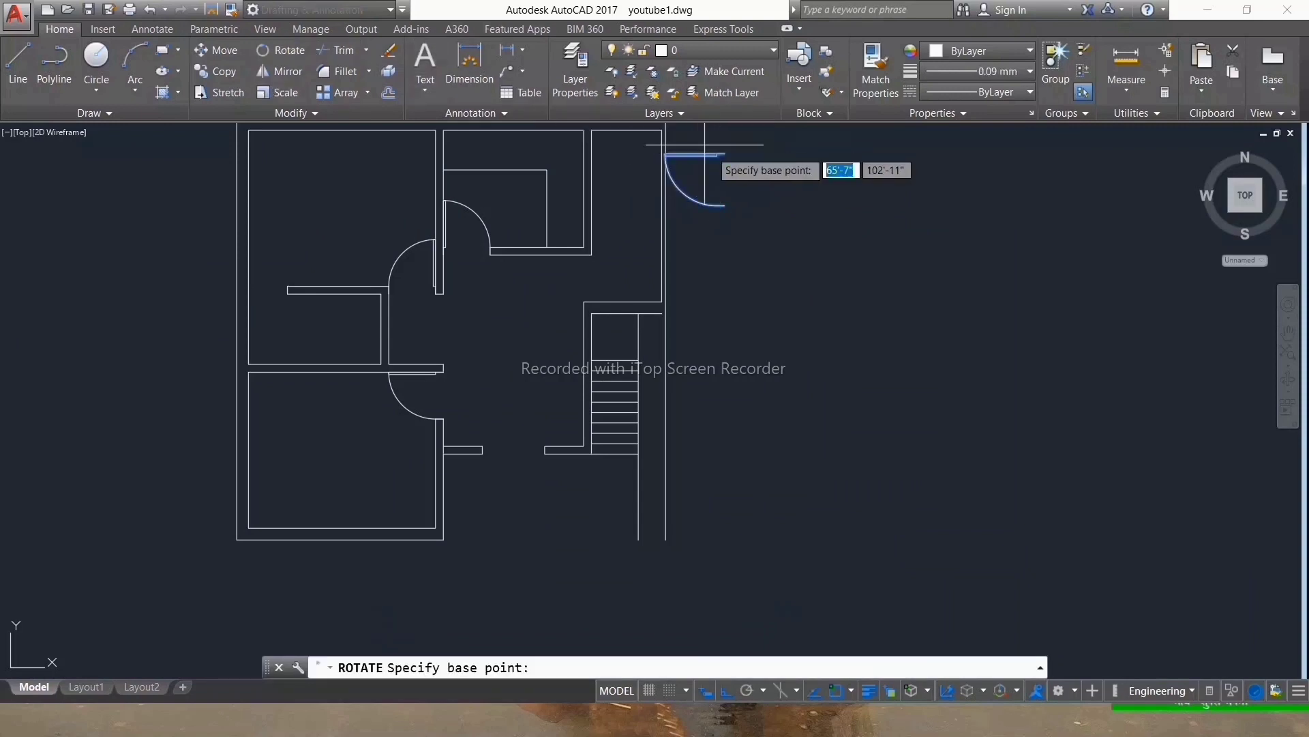
pyautogui.click(725, 156)
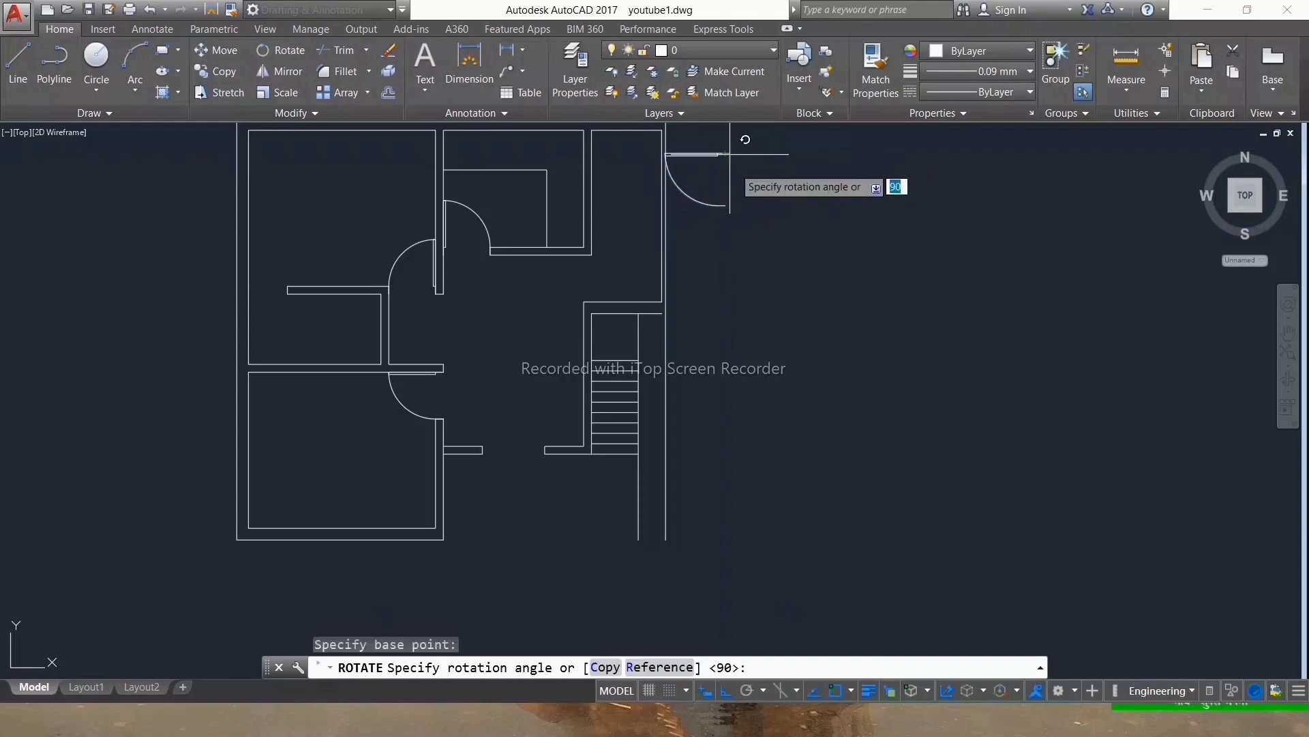
pyautogui.click(569, 219)
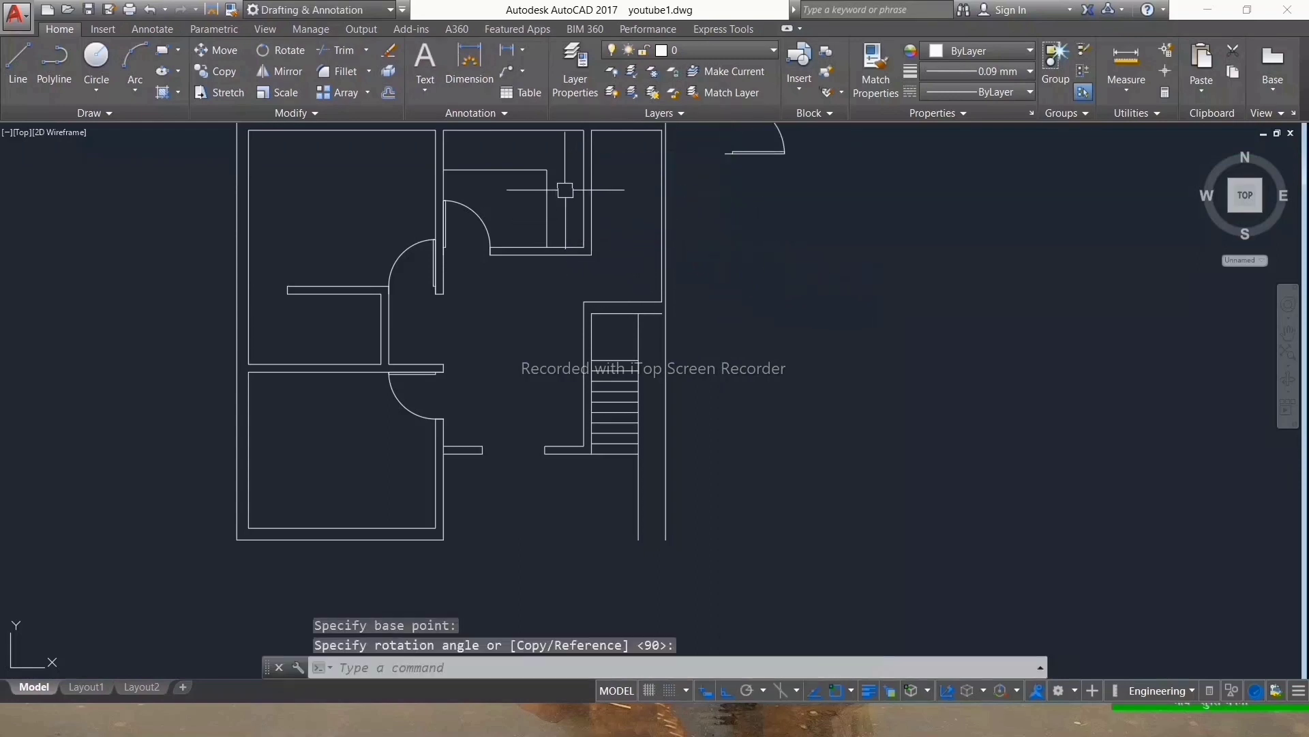
# Step: Move the rotated door into the wall opening above the staircase
pyautogui.click(755, 153)
pyautogui.write('m')
pyautogui.press('Return')
pyautogui.scroll(3, 729, 152)
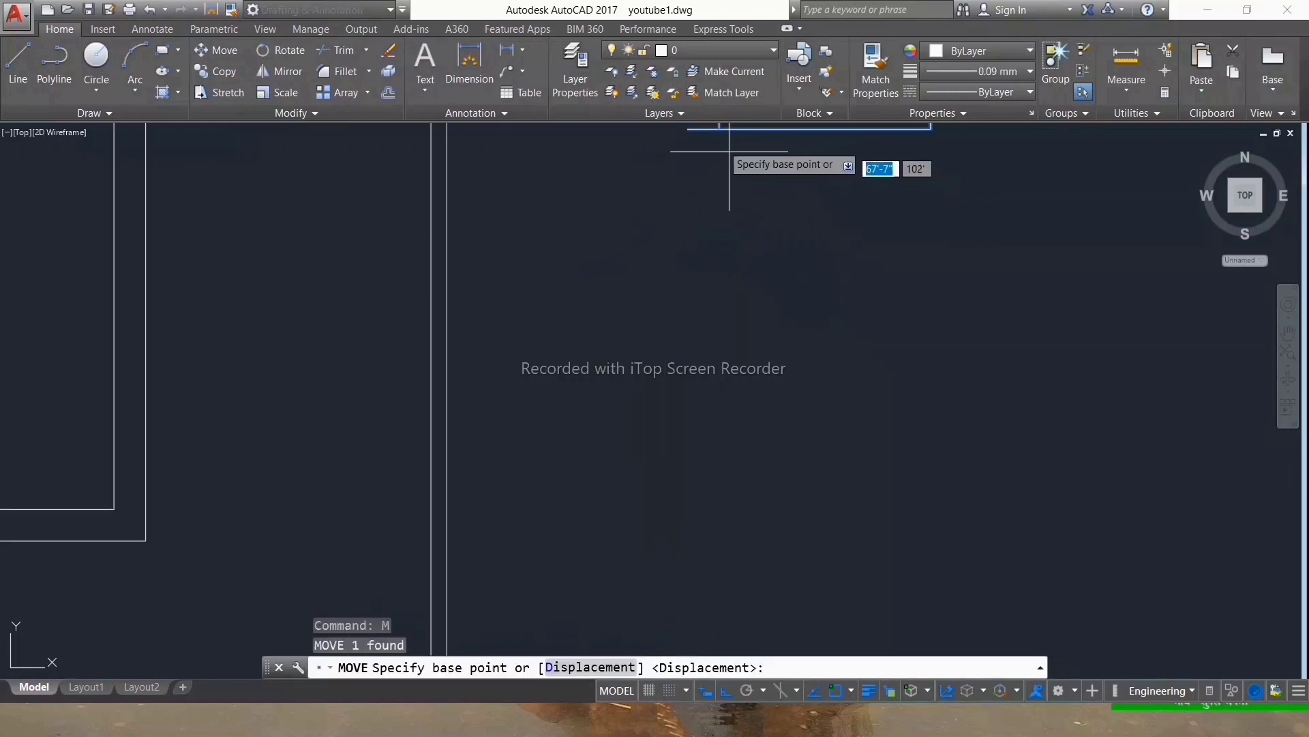
pyautogui.click(694, 145)
pyautogui.scroll(-3, 694, 145)
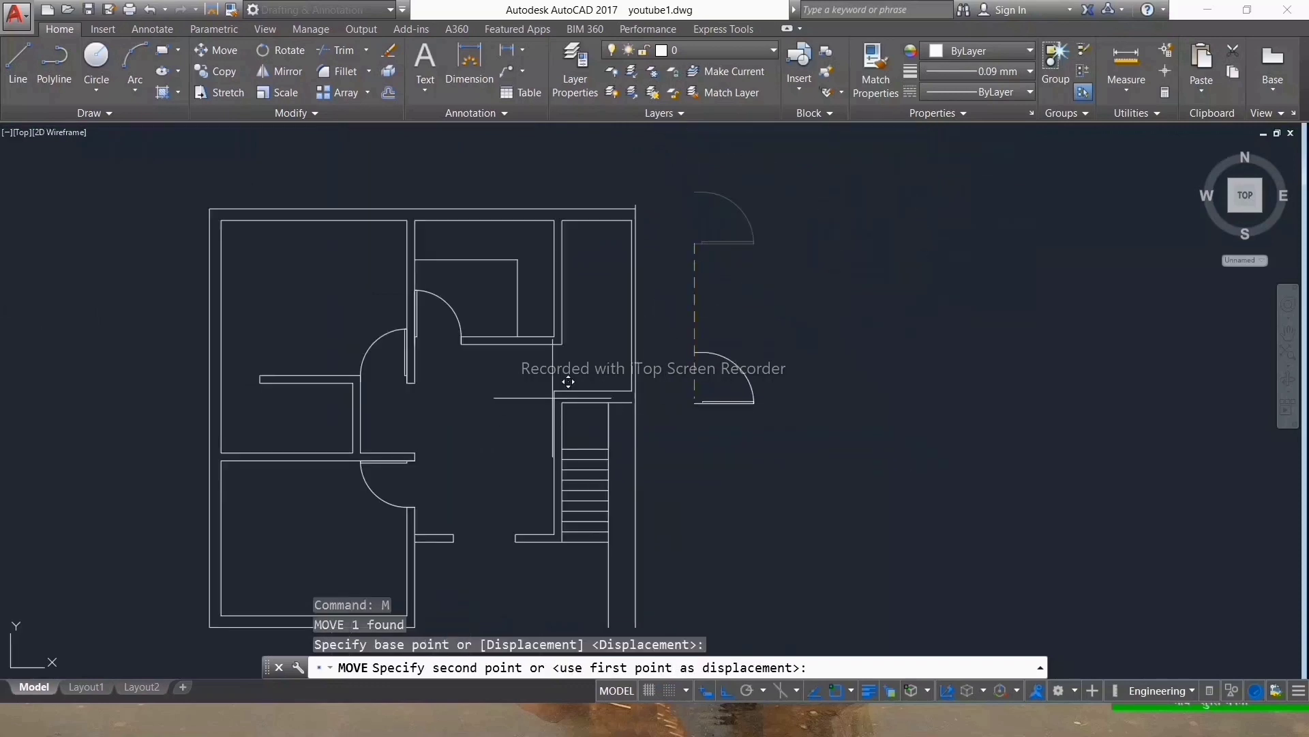
pyautogui.scroll(2, 569, 381)
pyautogui.click(612, 325)
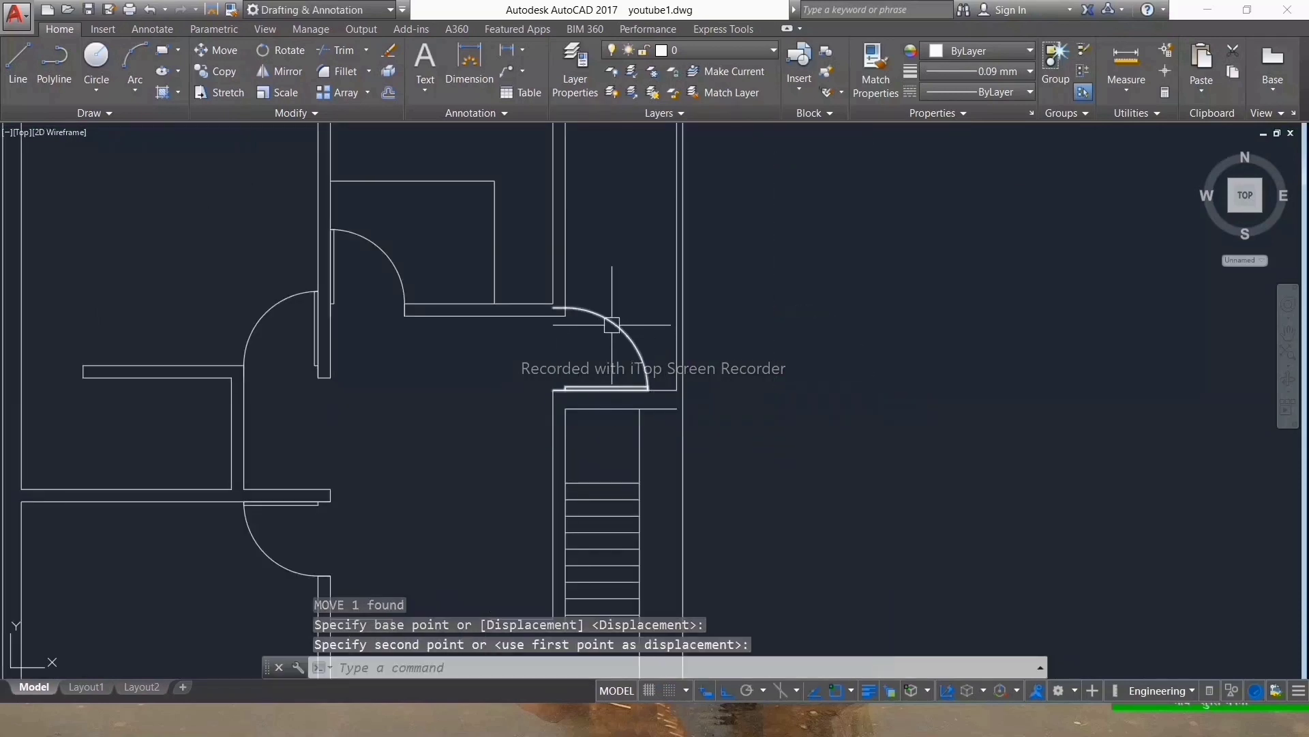
pyautogui.click(572, 309)
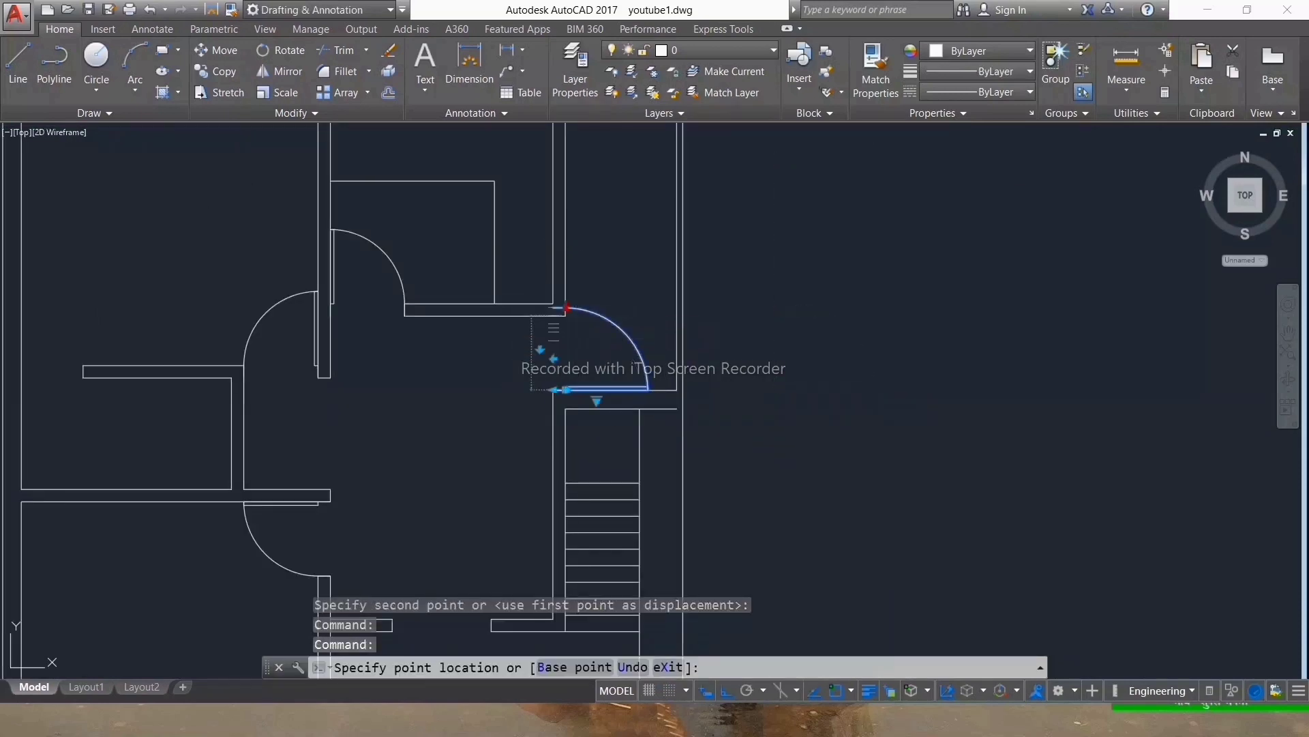
pyautogui.press('Escape')
pyautogui.scroll(-4, 600, 289)
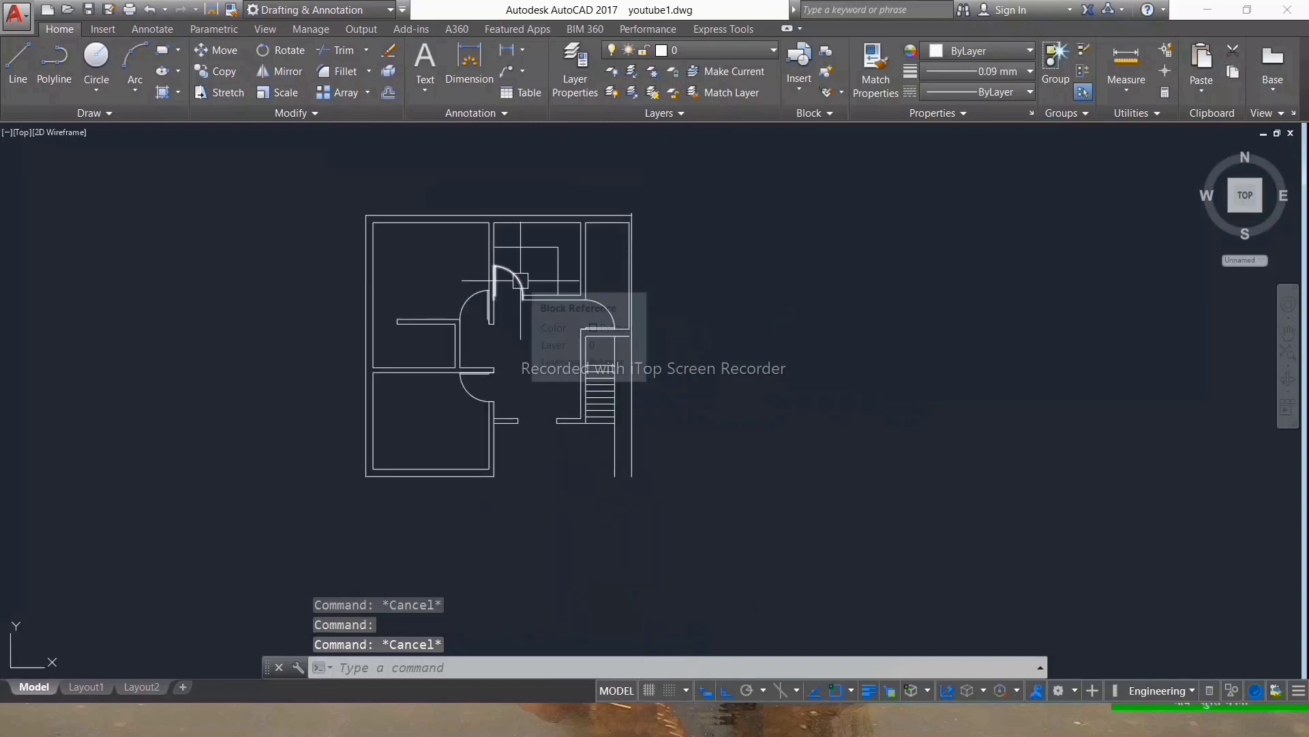
# Step: Copy the hallway door, then try rotating the copy on the right and cancel
pyautogui.click(520, 281)
pyautogui.write('co')
pyautogui.press('Return')
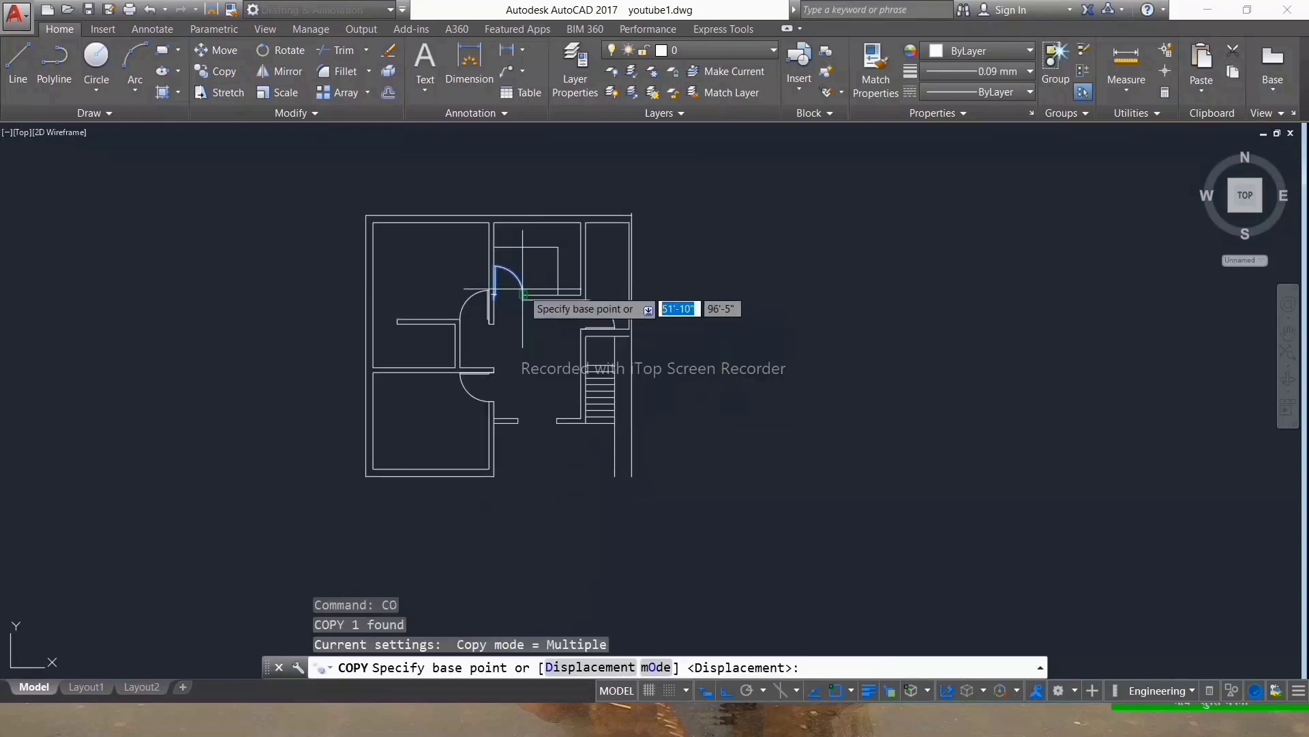
pyautogui.click(523, 294)
pyautogui.press('Escape')
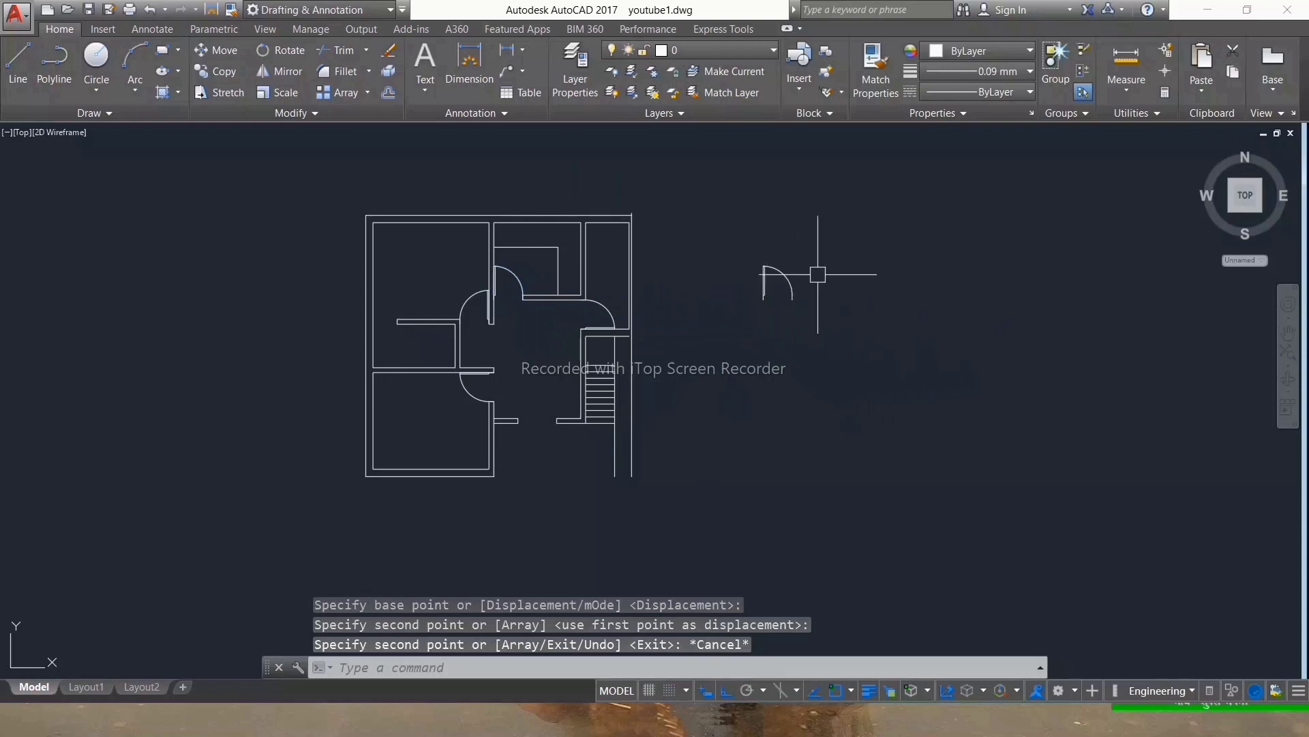
pyautogui.click(764, 279)
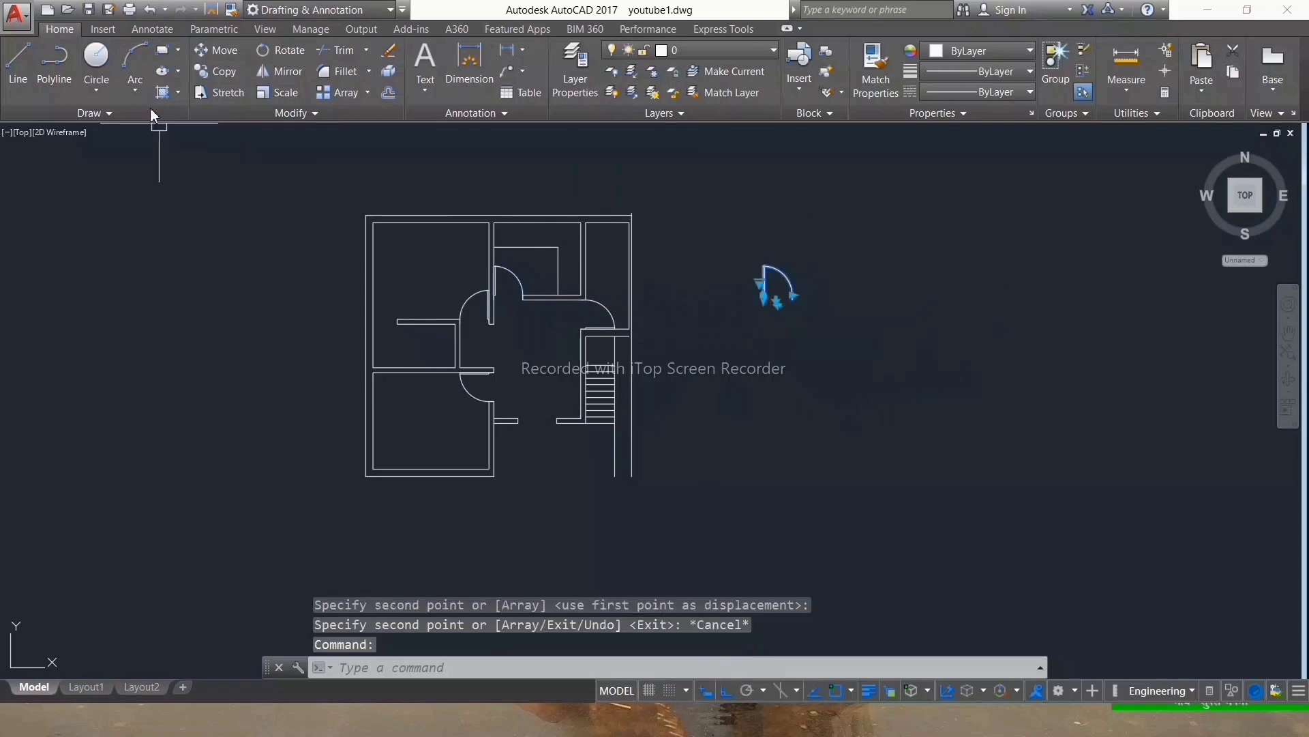
pyautogui.click(263, 52)
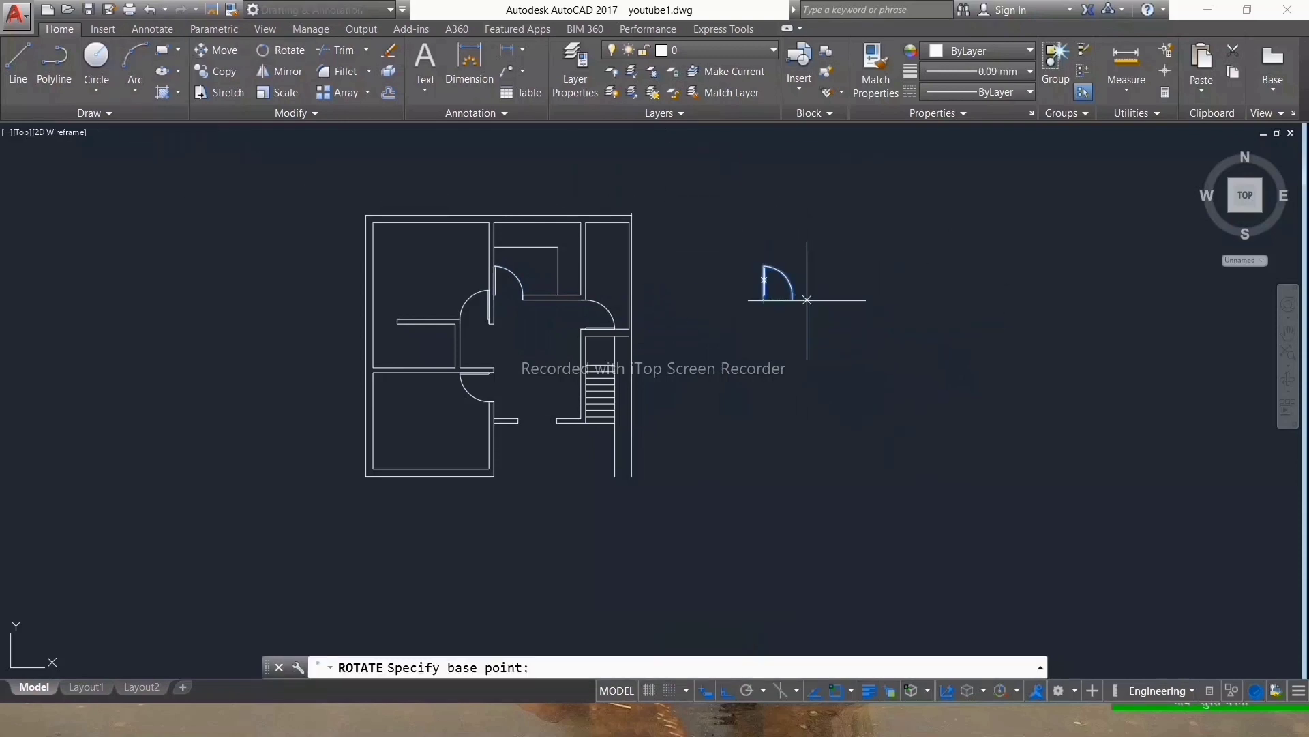
pyautogui.click(721, 290)
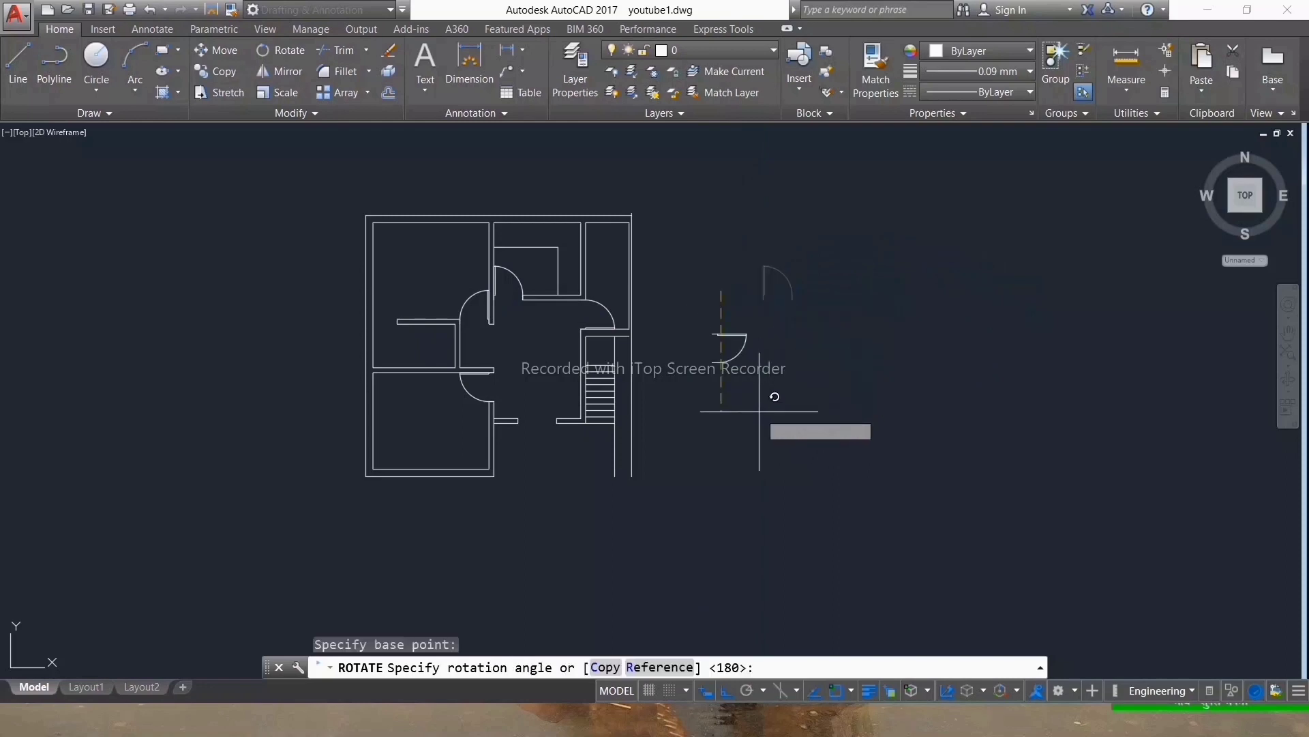
pyautogui.press('Escape')
pyautogui.scroll(4, 771, 282)
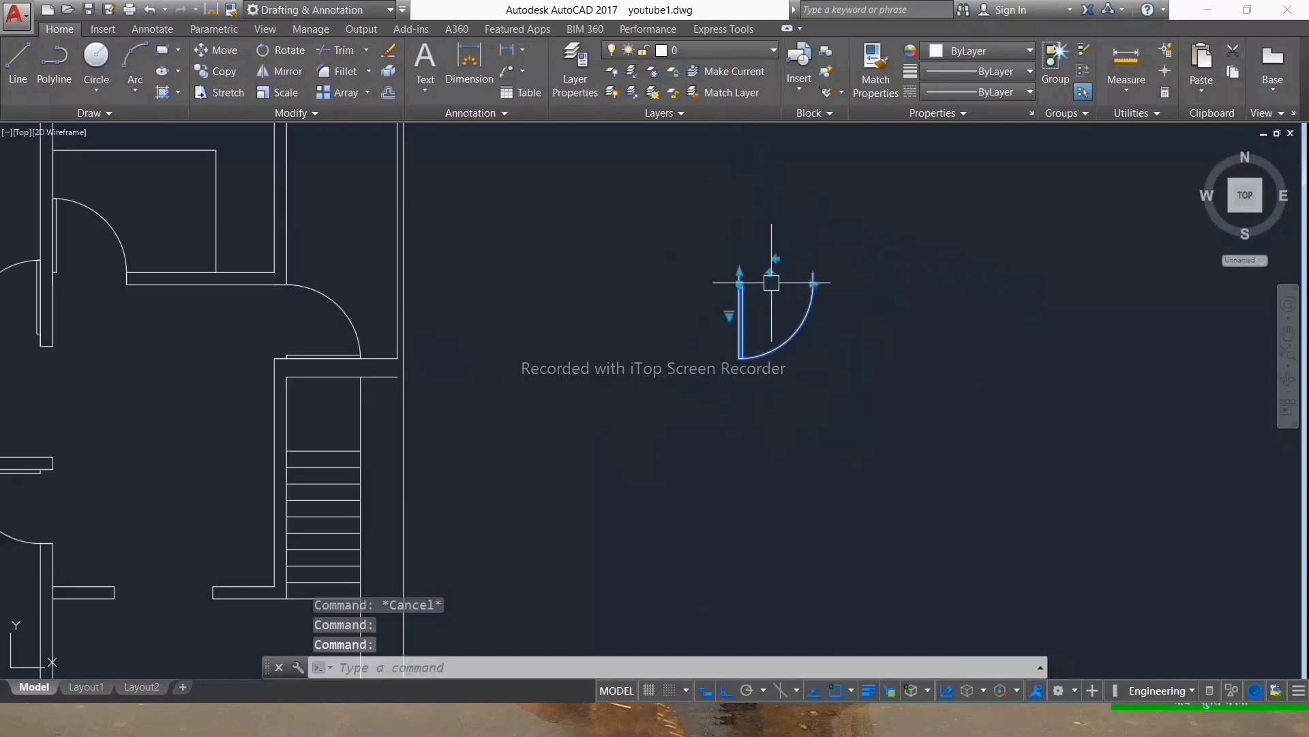
pyautogui.press('Escape')
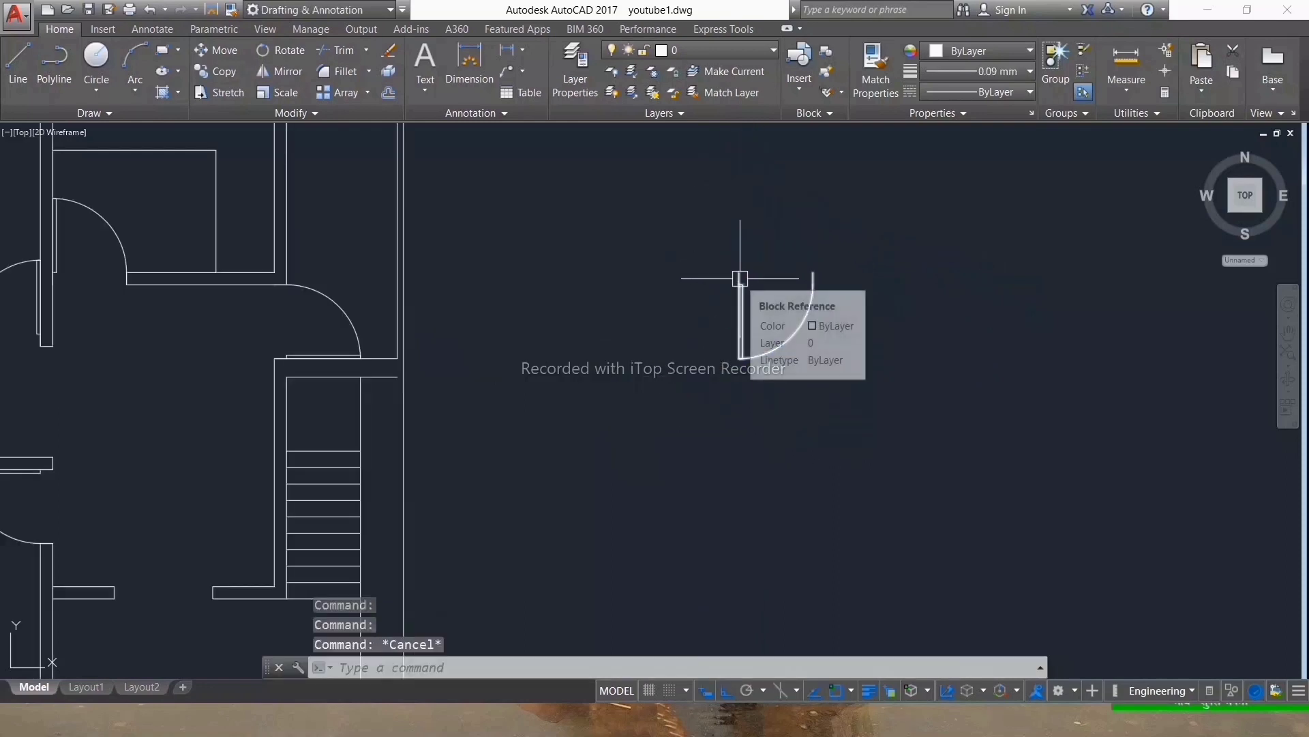
pyautogui.write('m')
# Step: Start moving the two selected pieces, then cancel the move
pyautogui.press('Return')
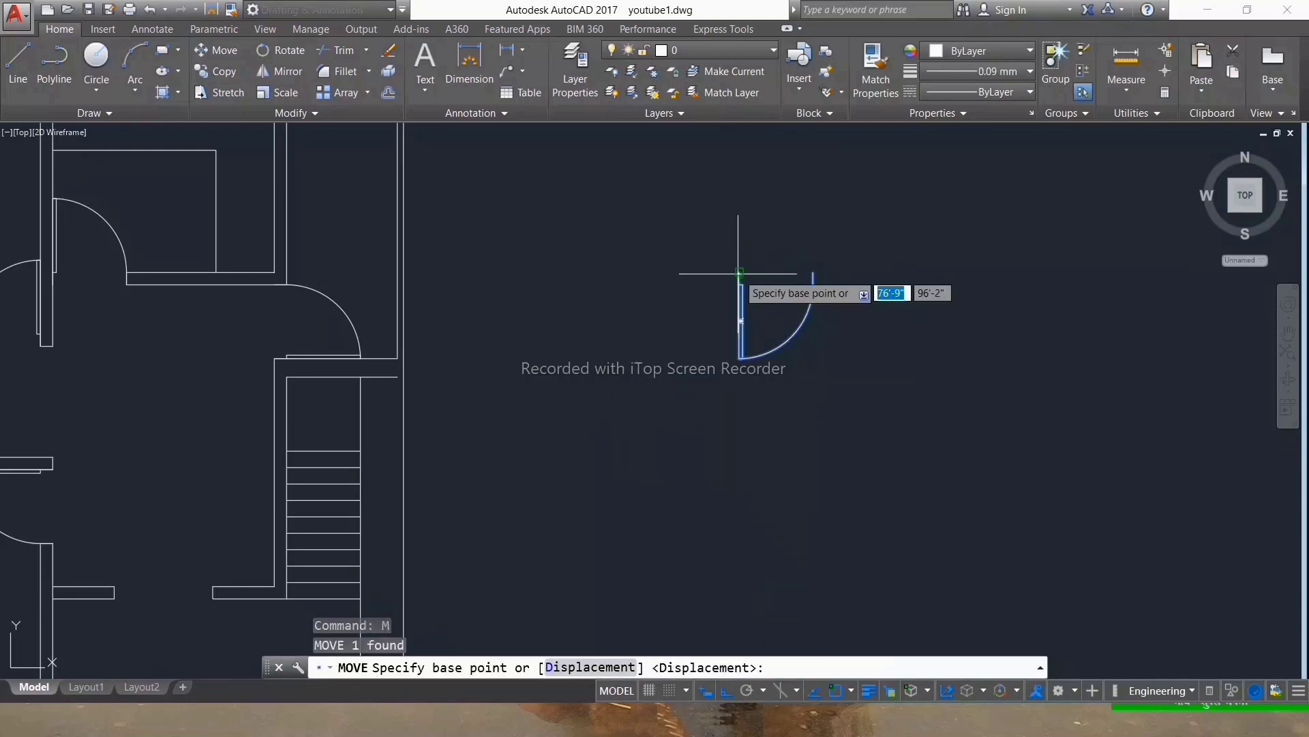
pyautogui.click(742, 285)
pyautogui.scroll(-5, 730, 307)
pyautogui.press('Escape')
pyautogui.scroll(10, 822, 282)
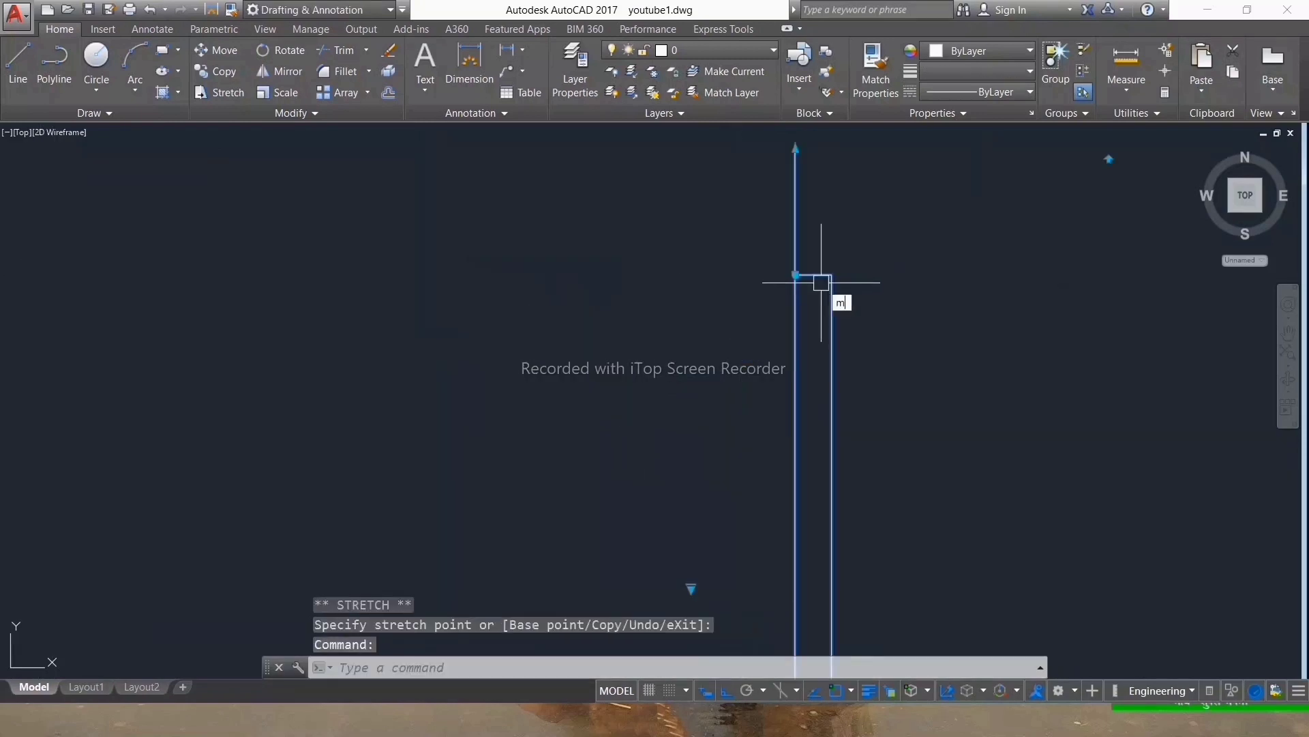
pyautogui.press('Return')
pyautogui.click(796, 148)
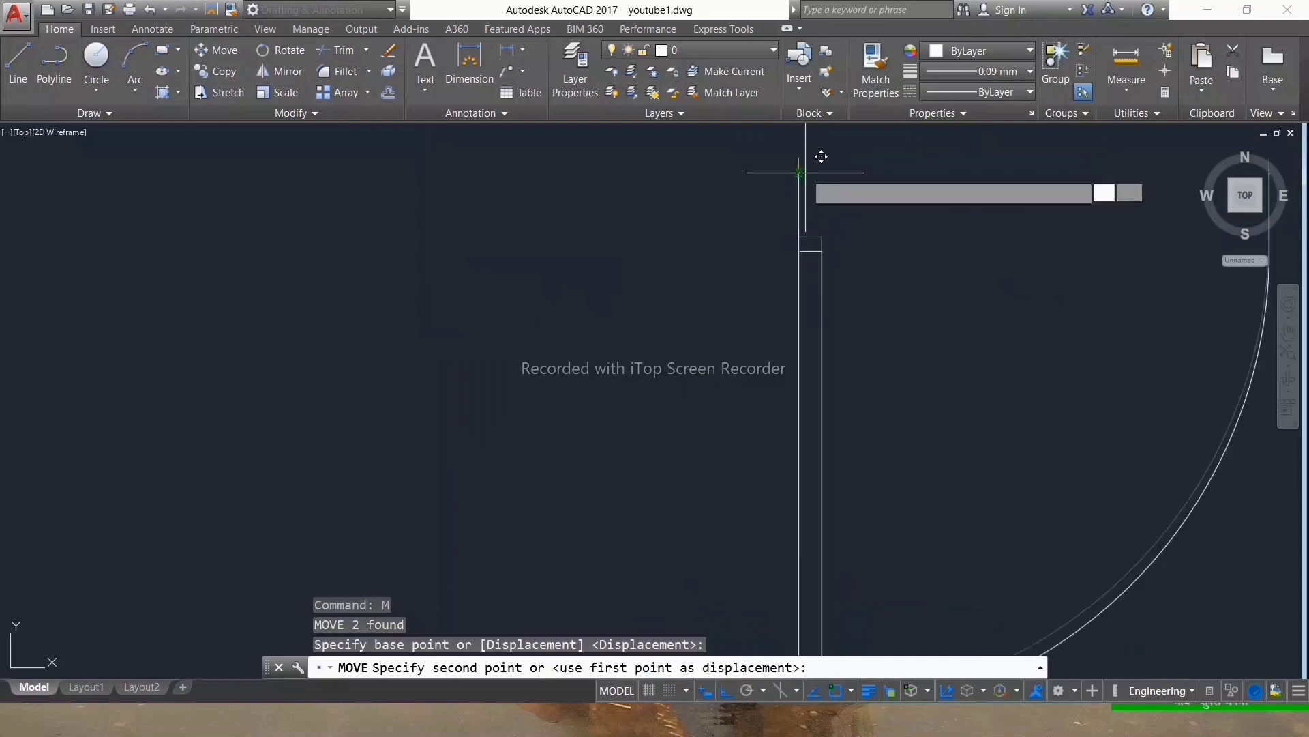
pyautogui.scroll(-6, 821, 161)
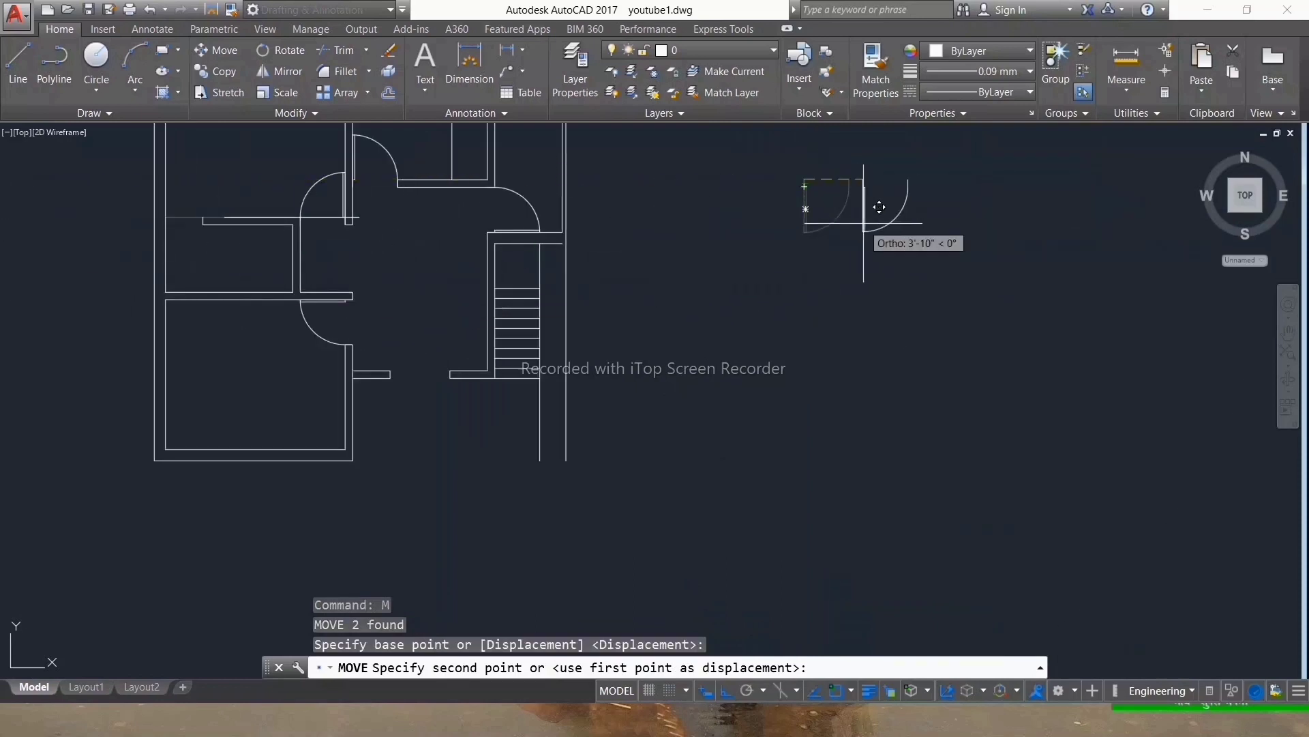
pyautogui.press('Escape')
# Step: Move the spare door into the top-left room and snap its corner to the left wall's upper corner
pyautogui.click(808, 182)
pyautogui.write('m')
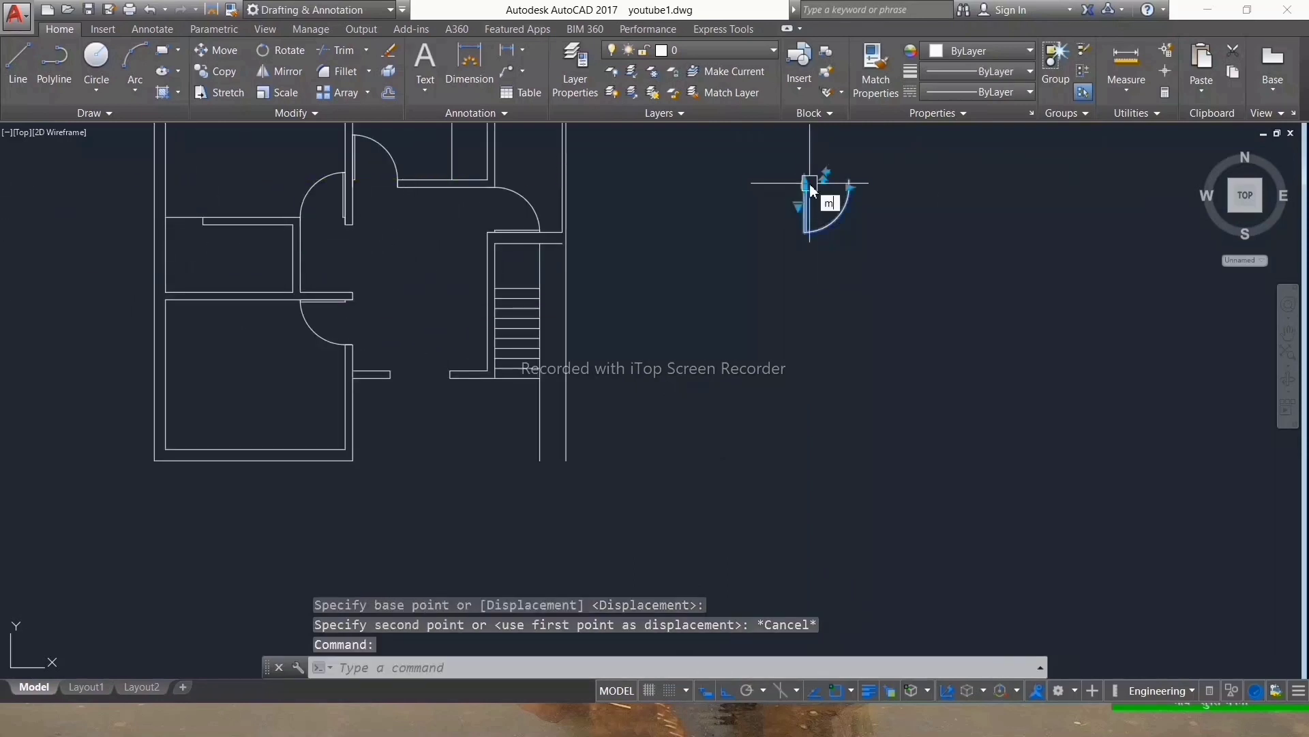
pyautogui.press('Return')
pyautogui.scroll(5, 809, 184)
pyautogui.click(787, 182)
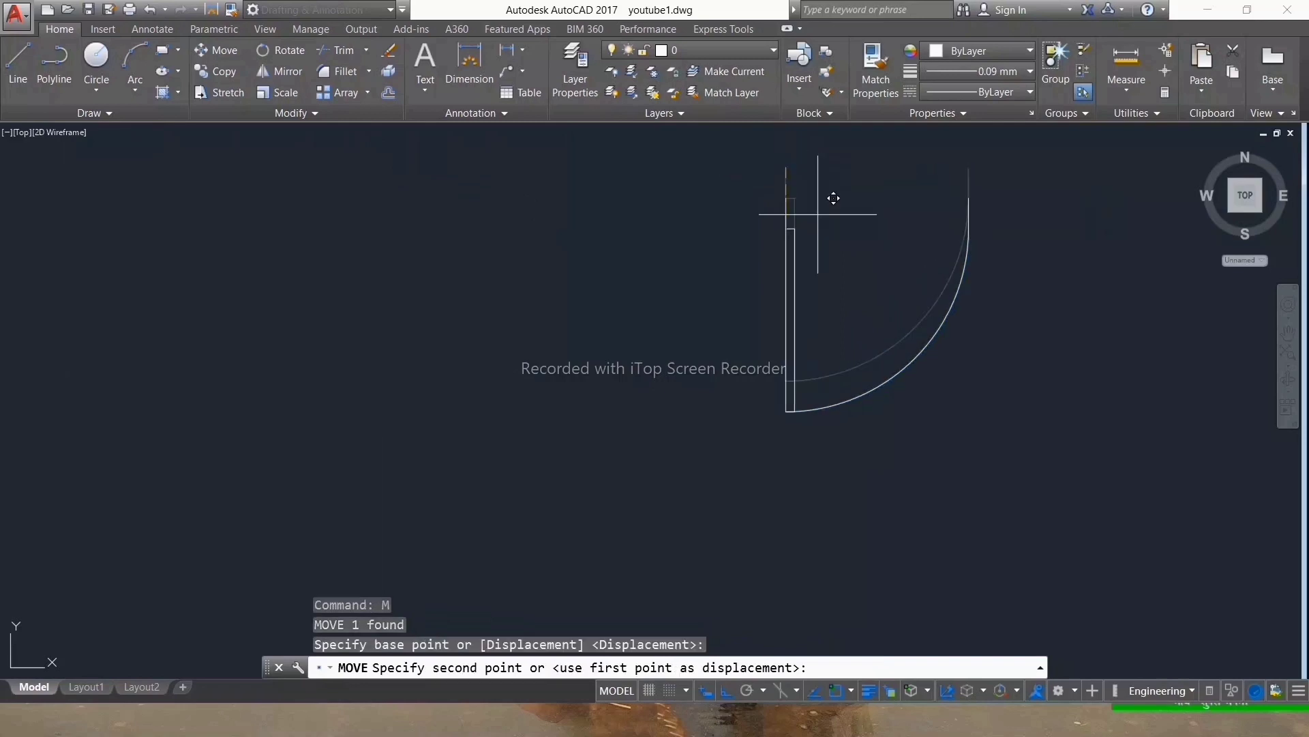
pyautogui.scroll(-4, 351, 314)
pyautogui.scroll(3, 184, 273)
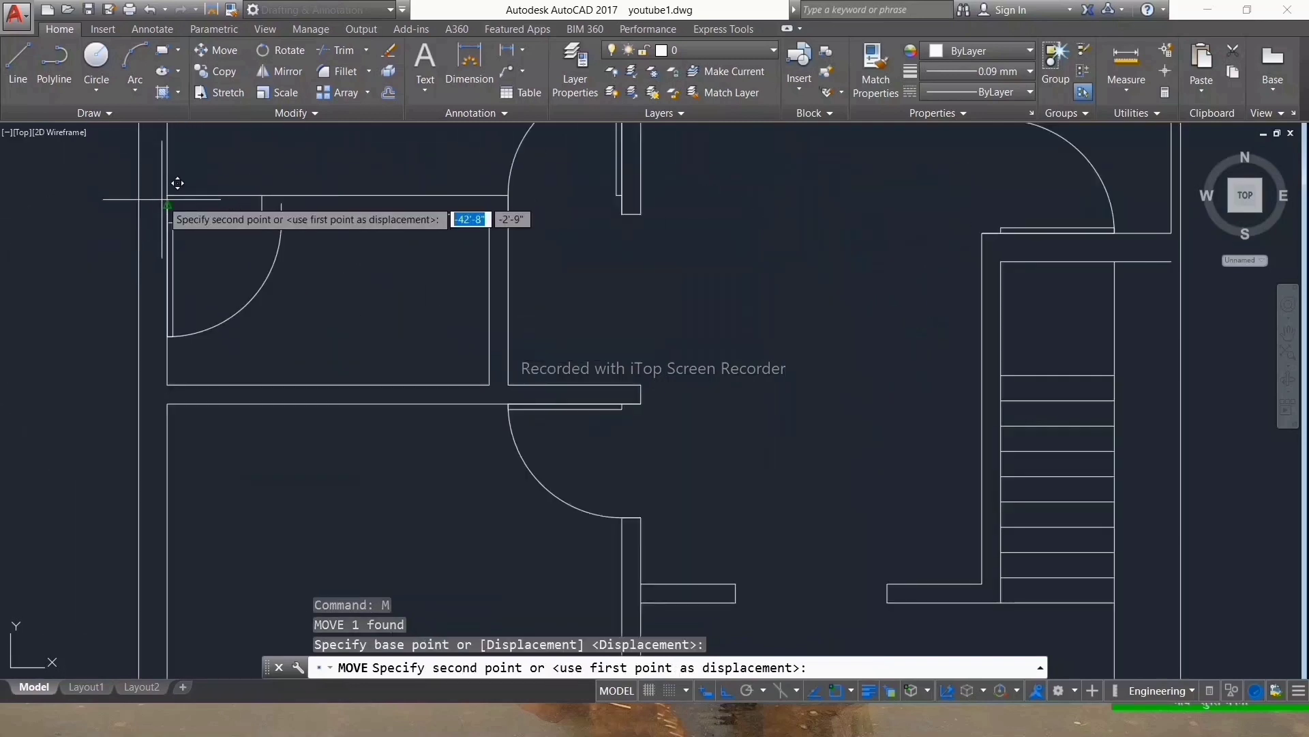
pyautogui.press('Escape')
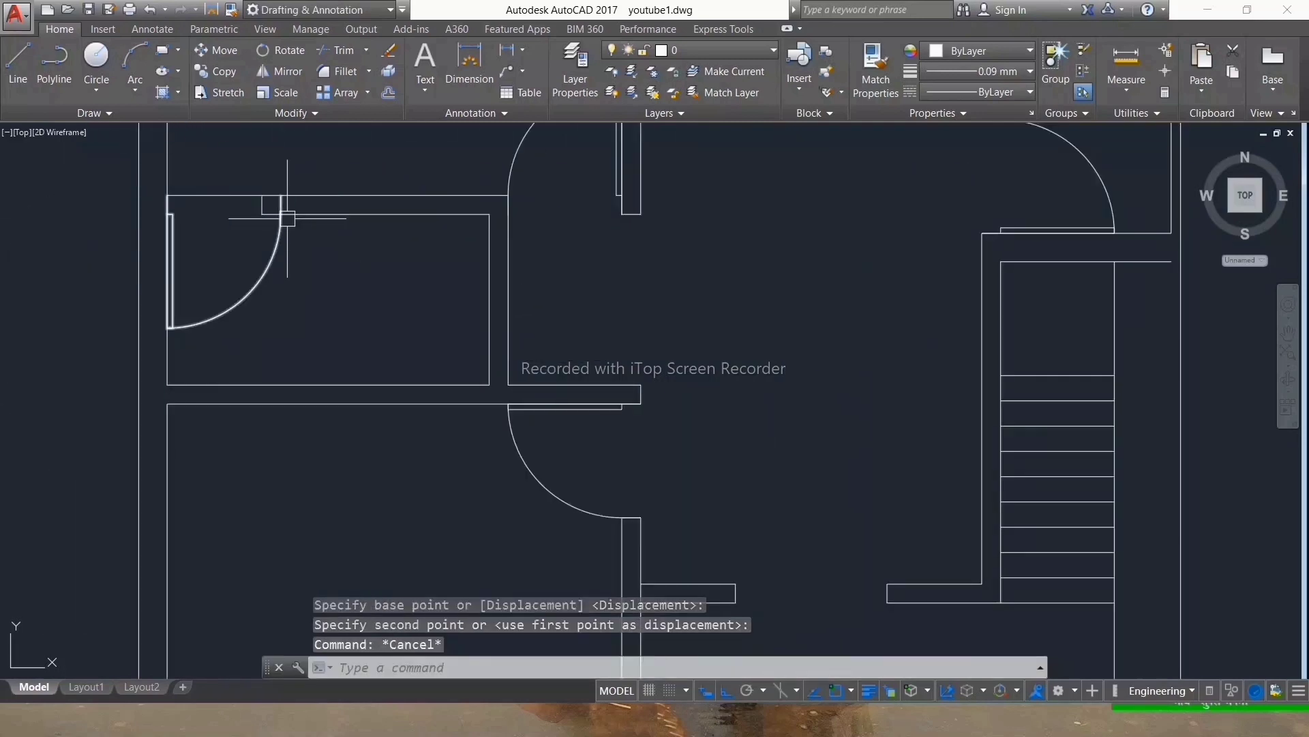
pyautogui.click(267, 246)
pyautogui.click(281, 213)
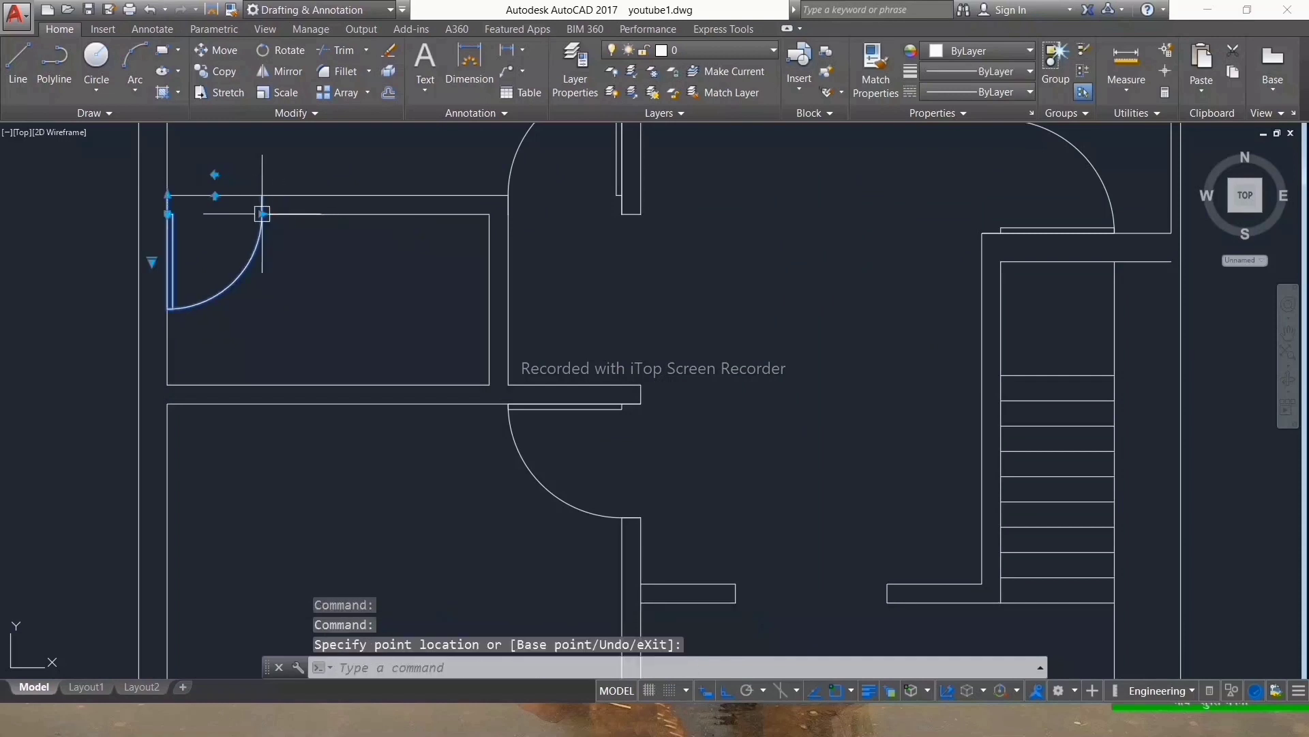
pyautogui.press('Escape')
pyautogui.click(199, 197)
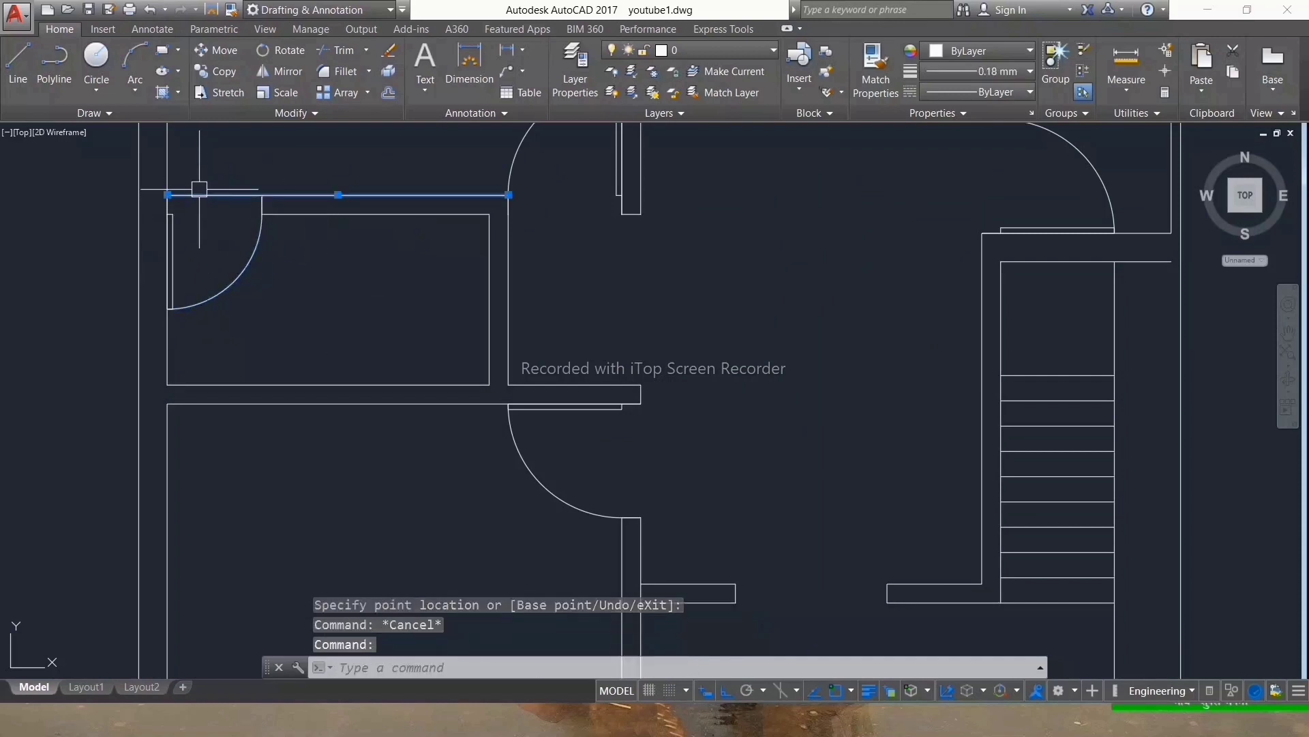
pyautogui.press('Escape')
pyautogui.press('Return')
pyautogui.press('Return')
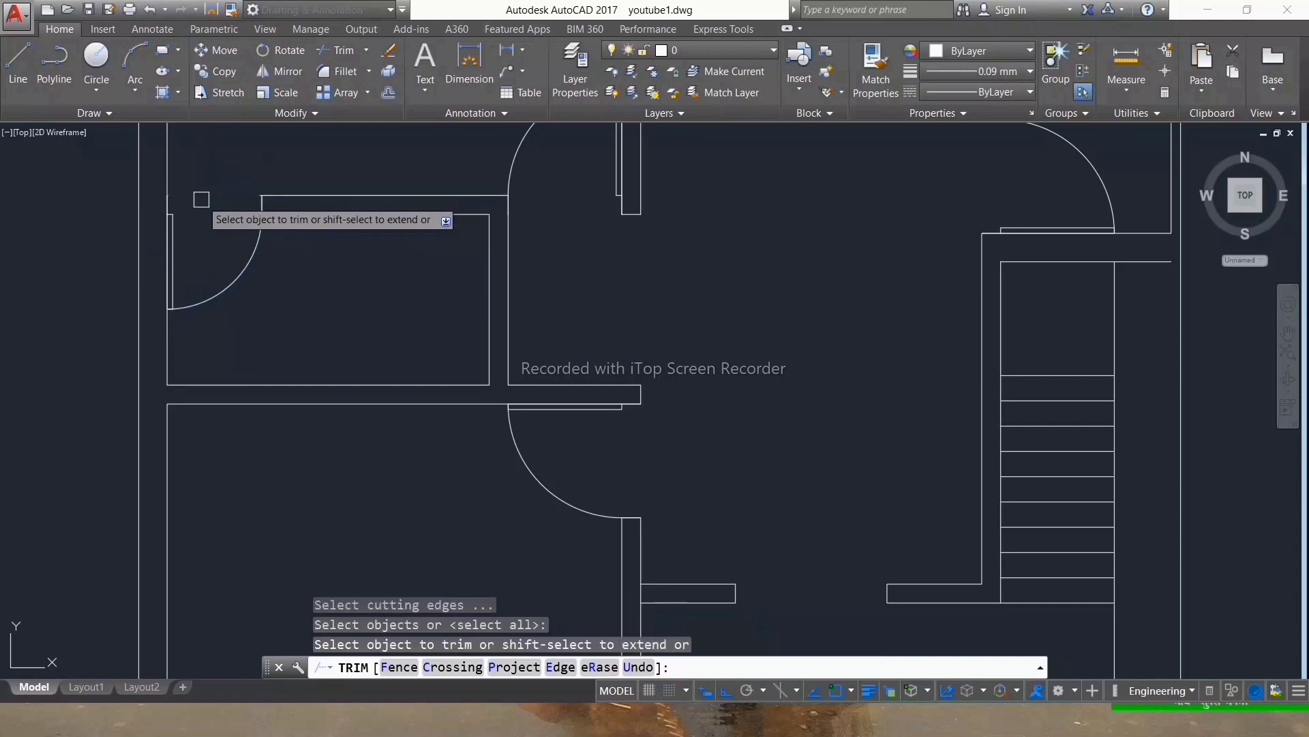
pyautogui.scroll(-5, 436, 256)
pyautogui.press('Escape')
pyautogui.scroll(3, 600, 467)
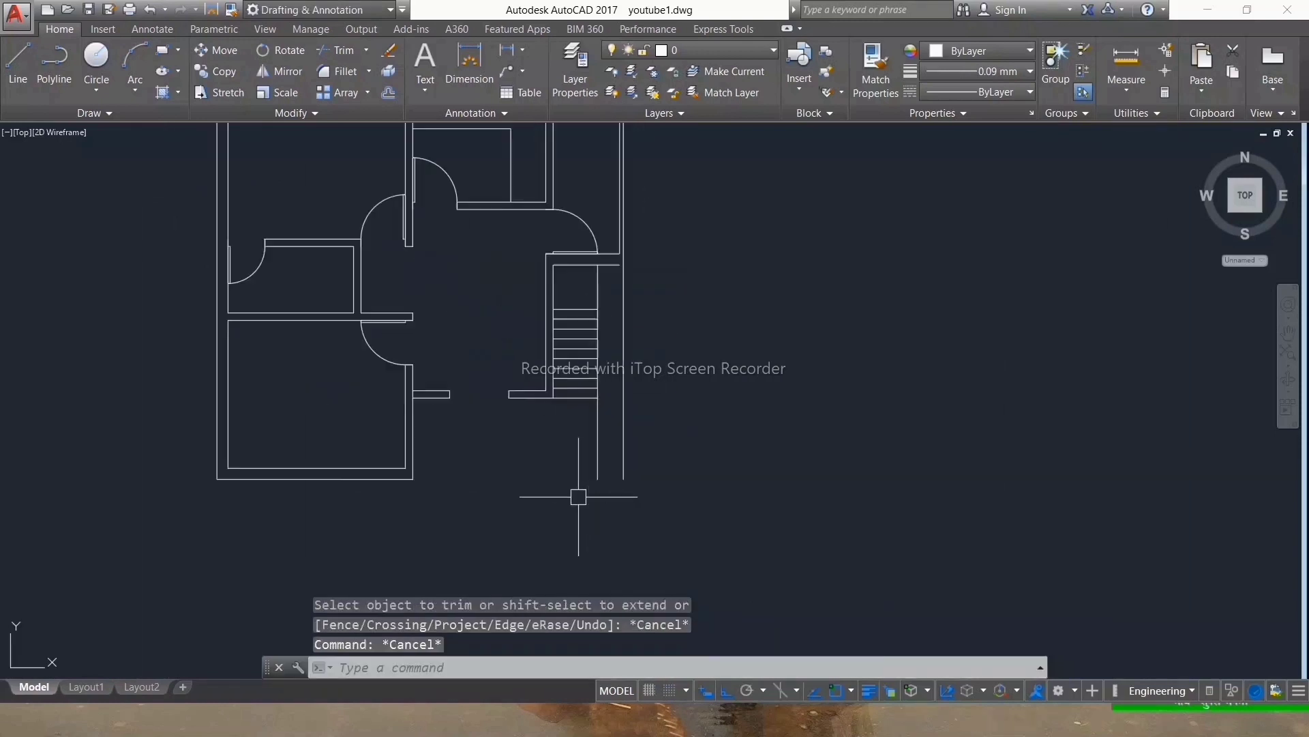
pyautogui.scroll(-3, 547, 401)
pyautogui.scroll(2, 537, 401)
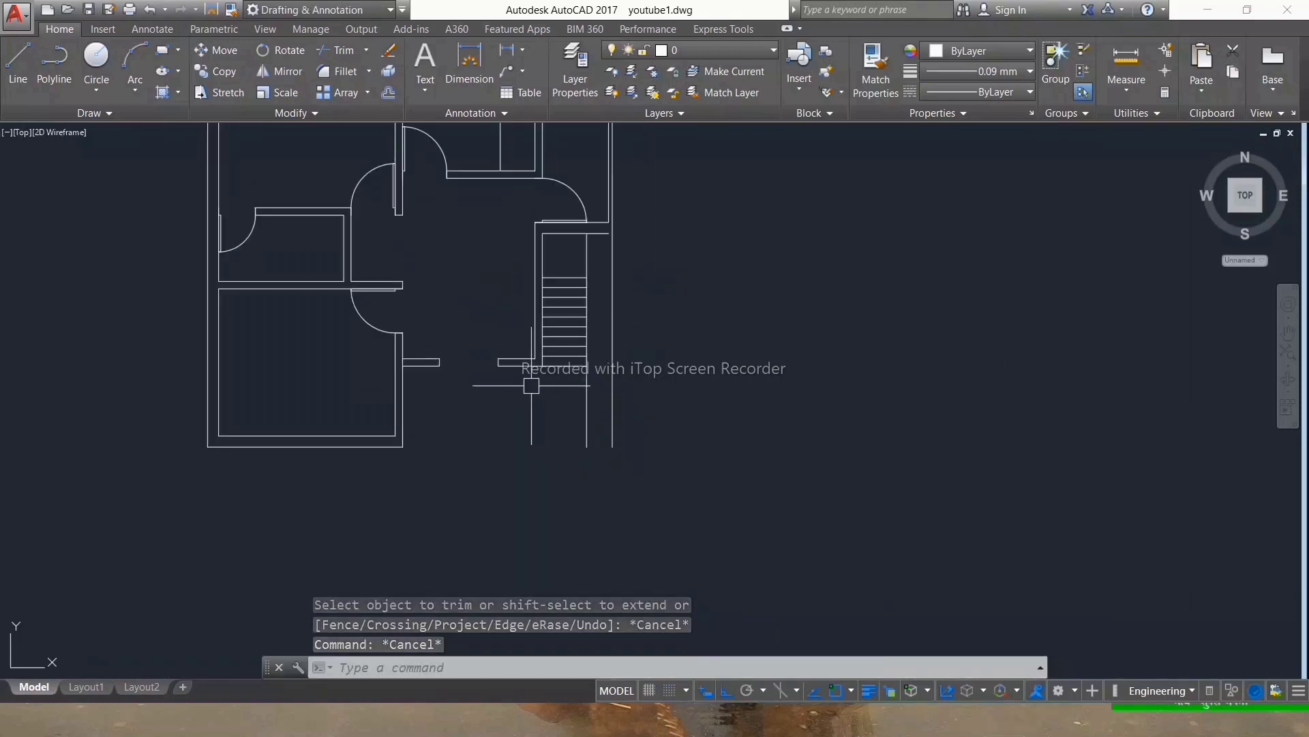
pyautogui.scroll(2, 474, 358)
# Step: Draw two lines across the gap beside the staircase, ending at the staircase wall
pyautogui.write('l')
pyautogui.press('Return')
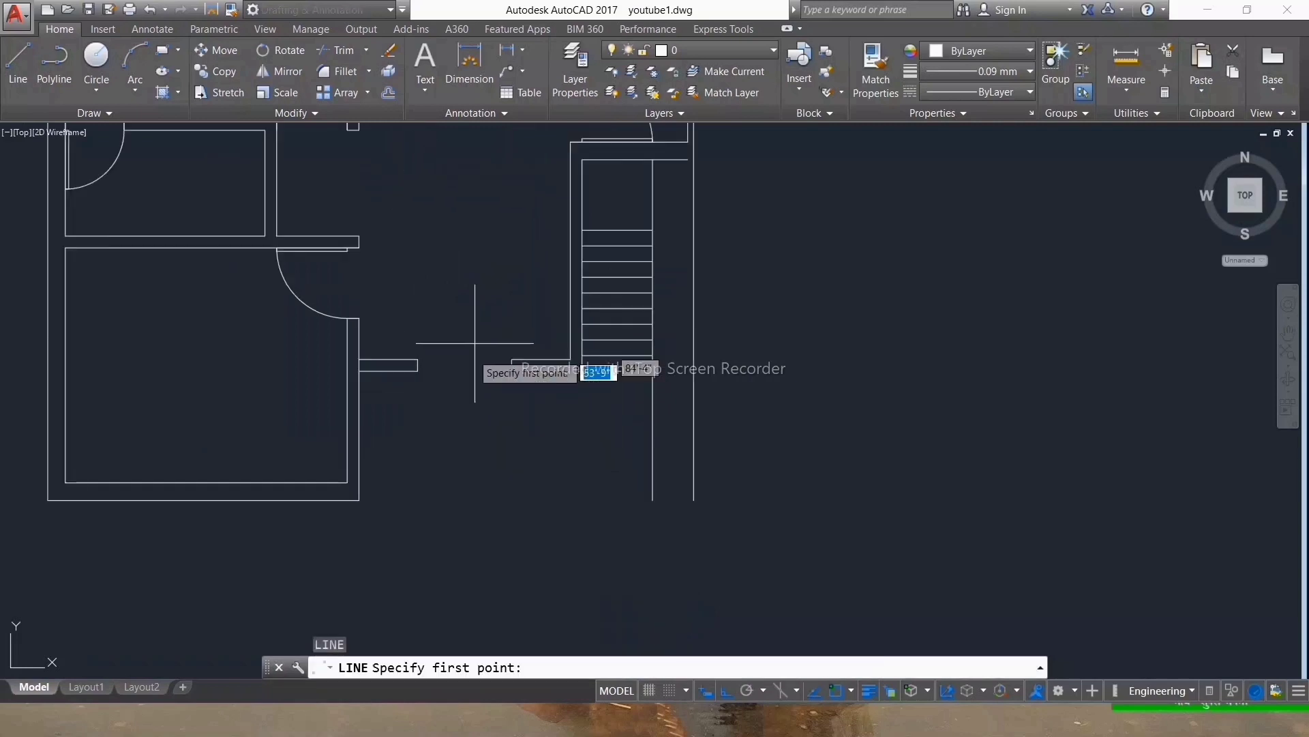
pyautogui.click(418, 370)
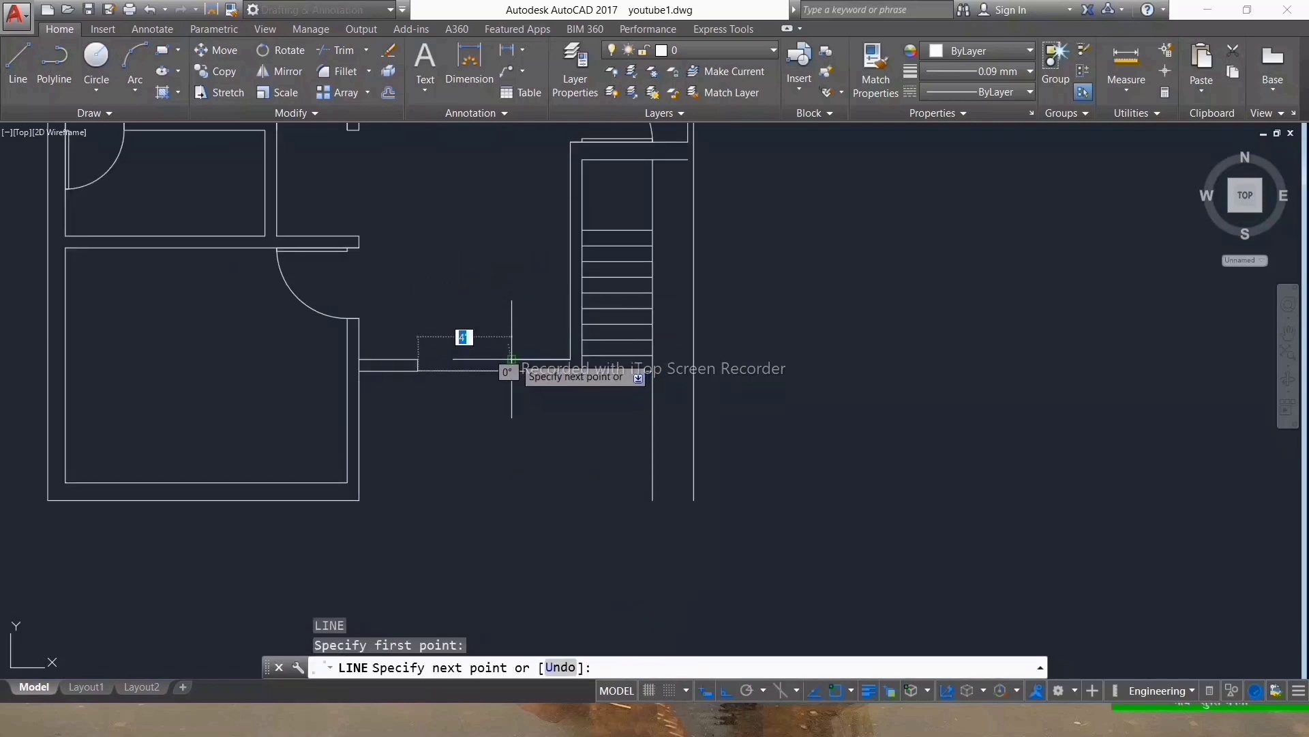
pyautogui.click(512, 358)
pyautogui.press('Return')
pyautogui.press('Return')
pyautogui.click(511, 359)
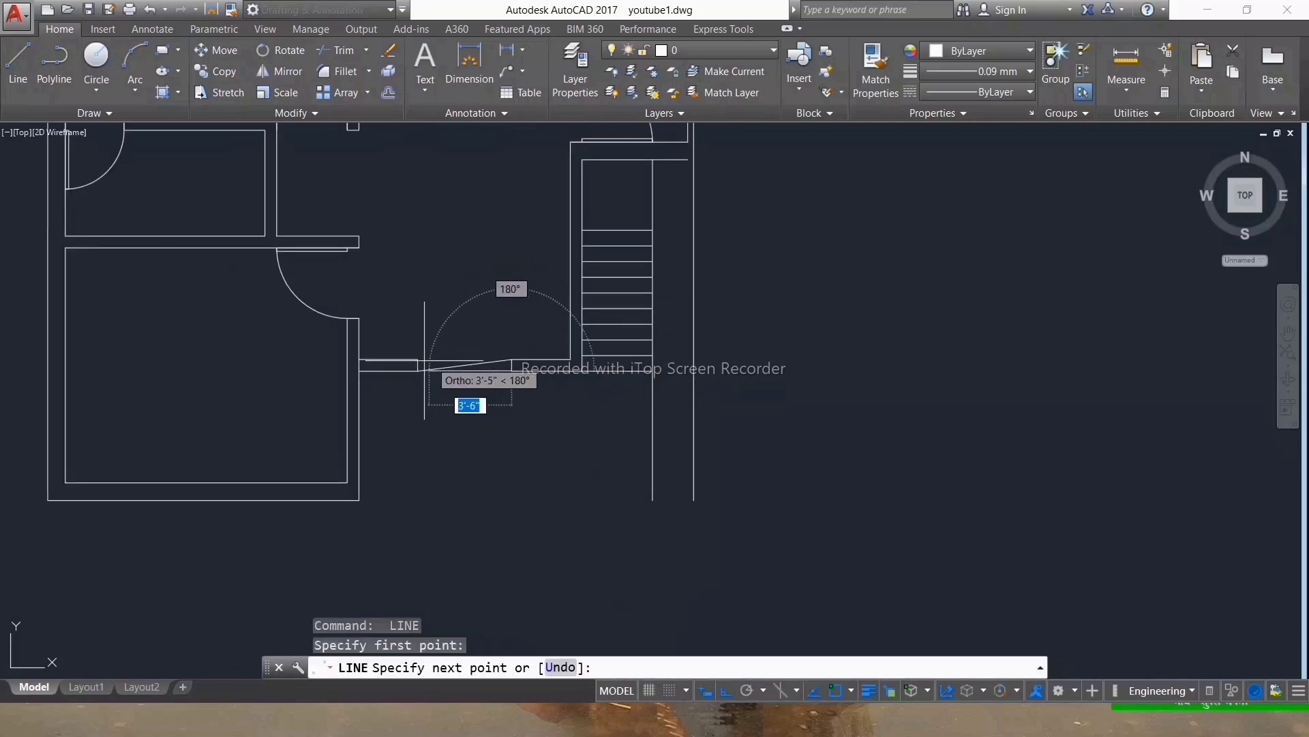
pyautogui.click(424, 363)
pyautogui.press('Return')
pyautogui.scroll(-3, 489, 367)
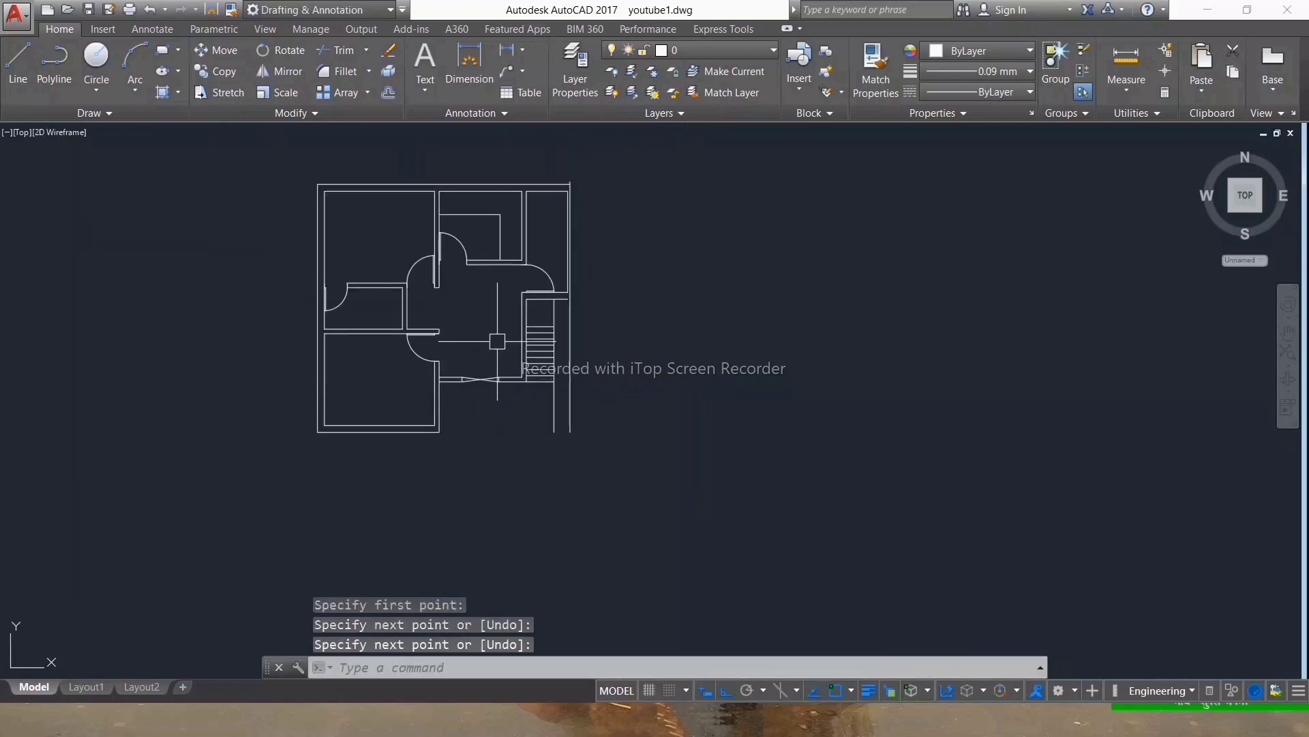
pyautogui.scroll(4, 444, 197)
# Step: Draw short jamb lines between the inner and outer top walls to mark window edges
pyautogui.press('Return')
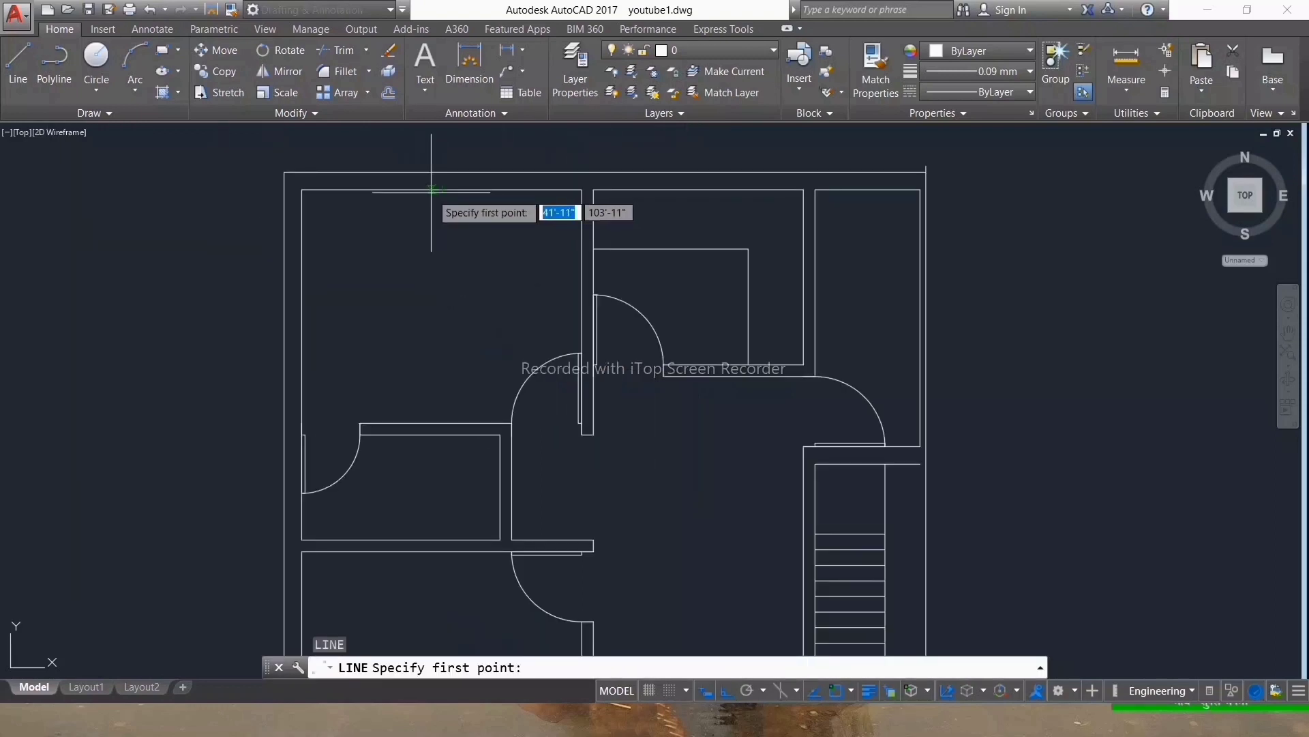
pyautogui.click(440, 190)
pyautogui.click(441, 173)
pyautogui.press('Return')
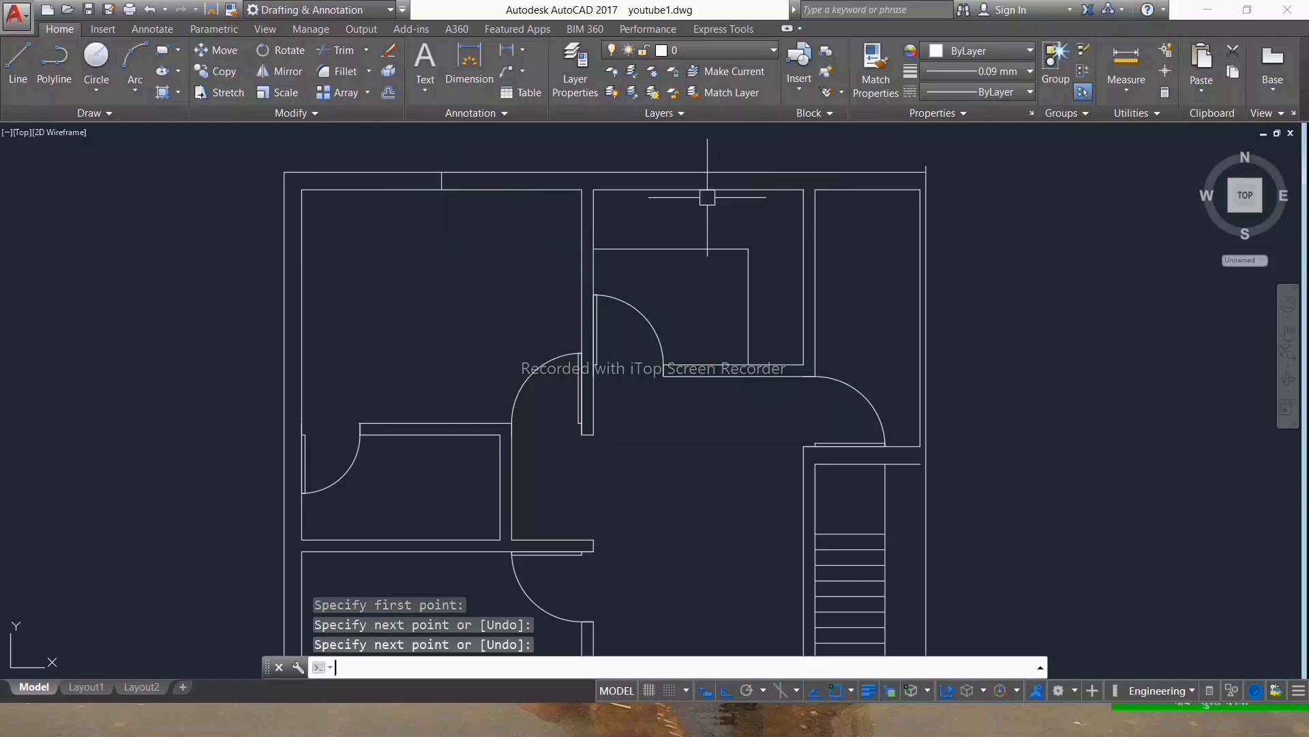
pyautogui.press('Return')
pyautogui.click(698, 191)
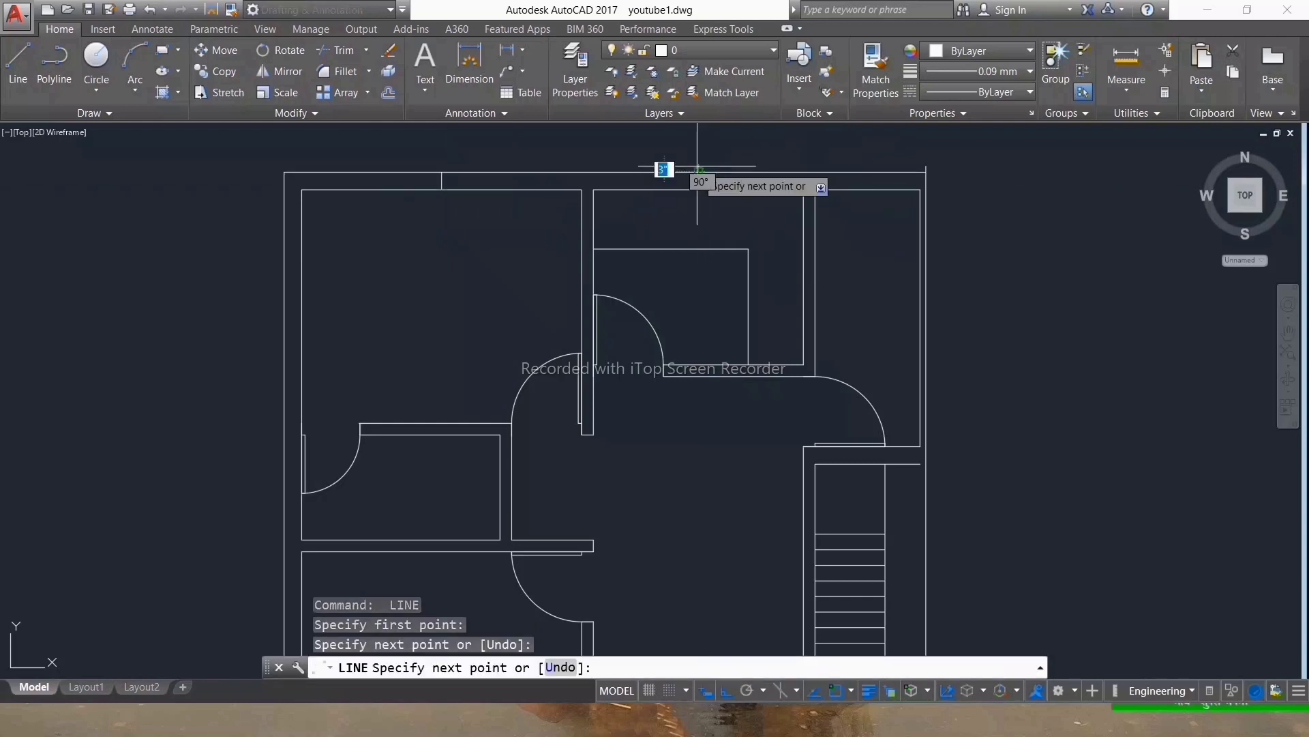
pyautogui.press('Return')
pyautogui.scroll(-2, 695, 190)
pyautogui.scroll(2, 806, 186)
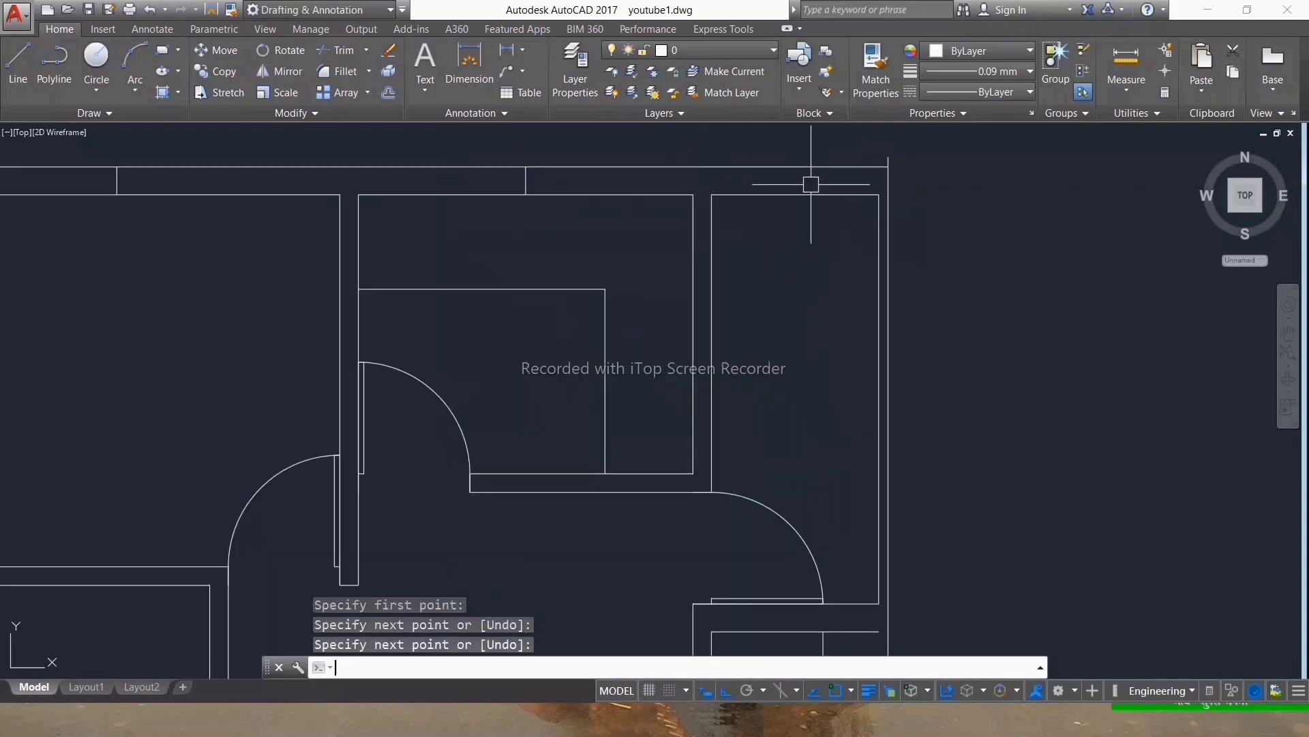
pyautogui.press('Return')
pyautogui.click(796, 194)
pyautogui.click(795, 165)
pyautogui.press('Return')
pyautogui.scroll(-2, 796, 164)
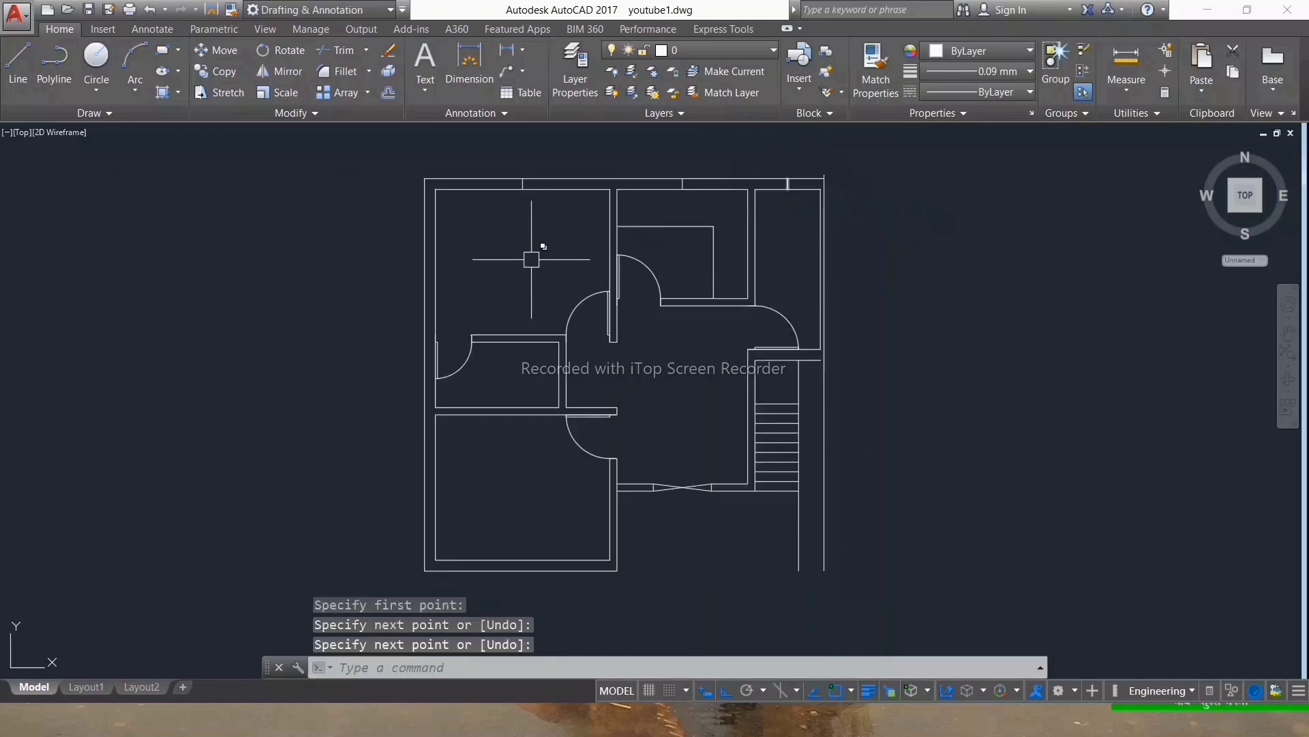
pyautogui.scroll(2, 439, 277)
pyautogui.scroll(1, 444, 283)
pyautogui.scroll(-1, 446, 242)
# Step: Draw a short jamb line between the inner and outer left walls
pyautogui.press('Return')
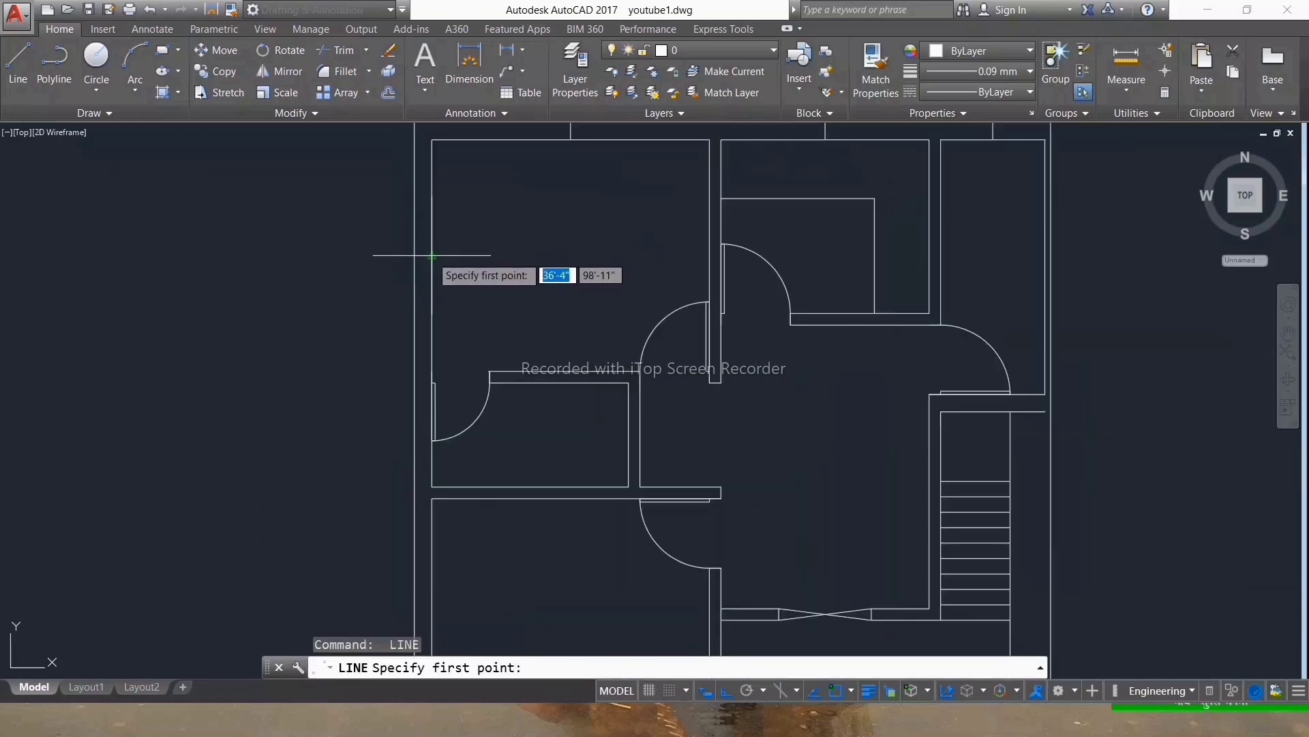
pyautogui.click(431, 256)
pyautogui.click(415, 256)
pyautogui.press('Escape')
pyautogui.scroll(-4, 408, 184)
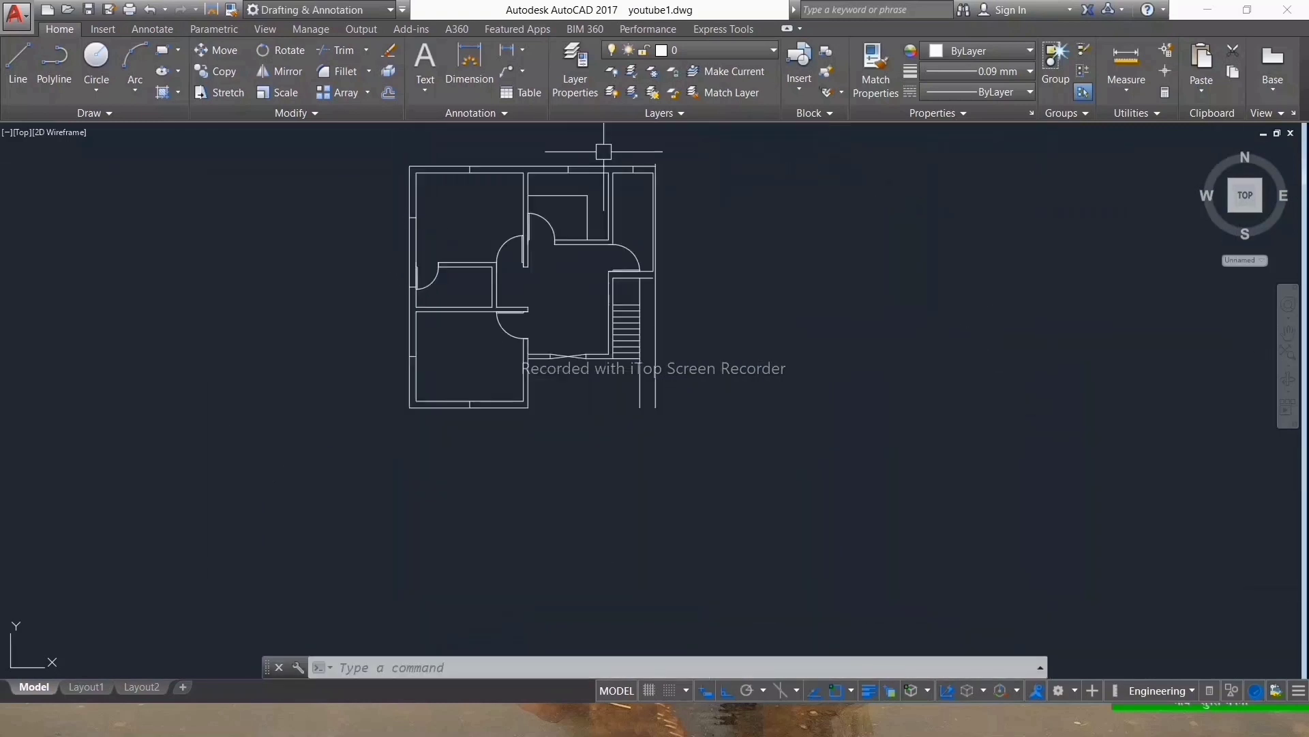
pyautogui.scroll(4, 470, 160)
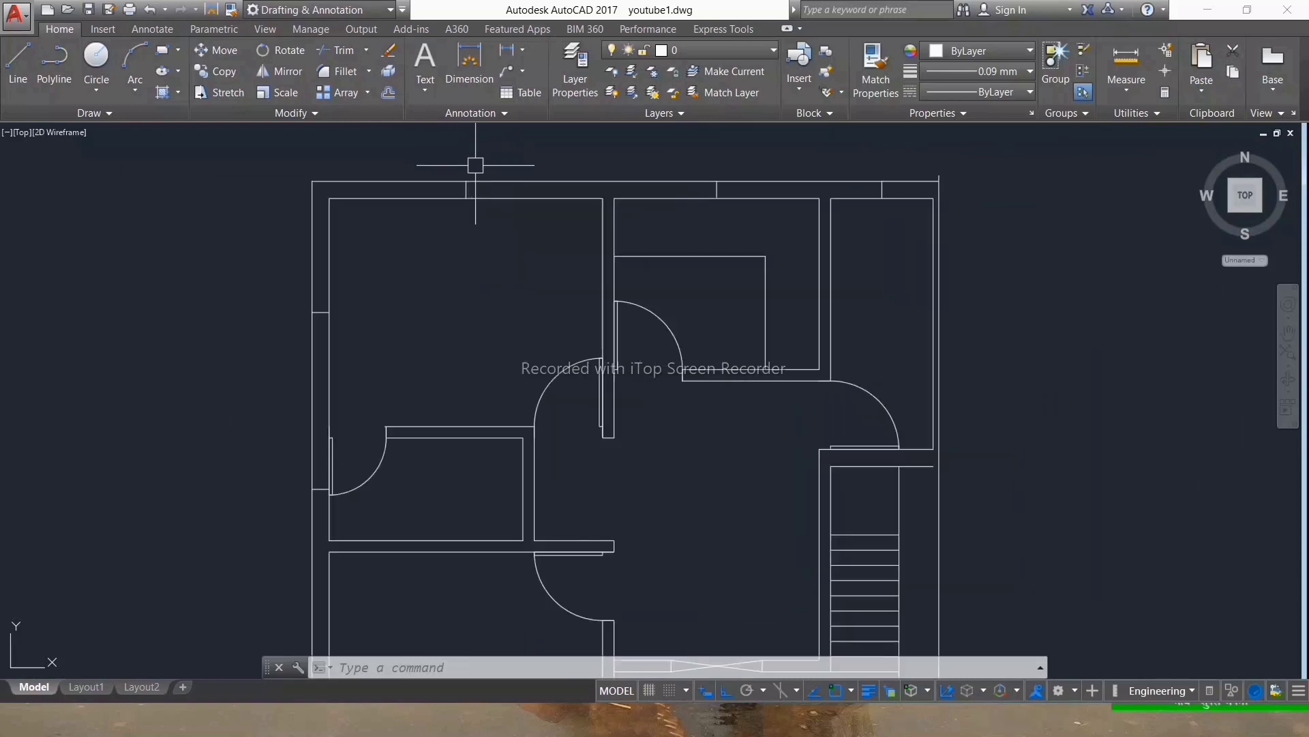
pyautogui.scroll(5, 474, 170)
# Step: Offset the top wall jamb line by 2' to create a parallel copy
pyautogui.write('o')
pyautogui.press('Return')
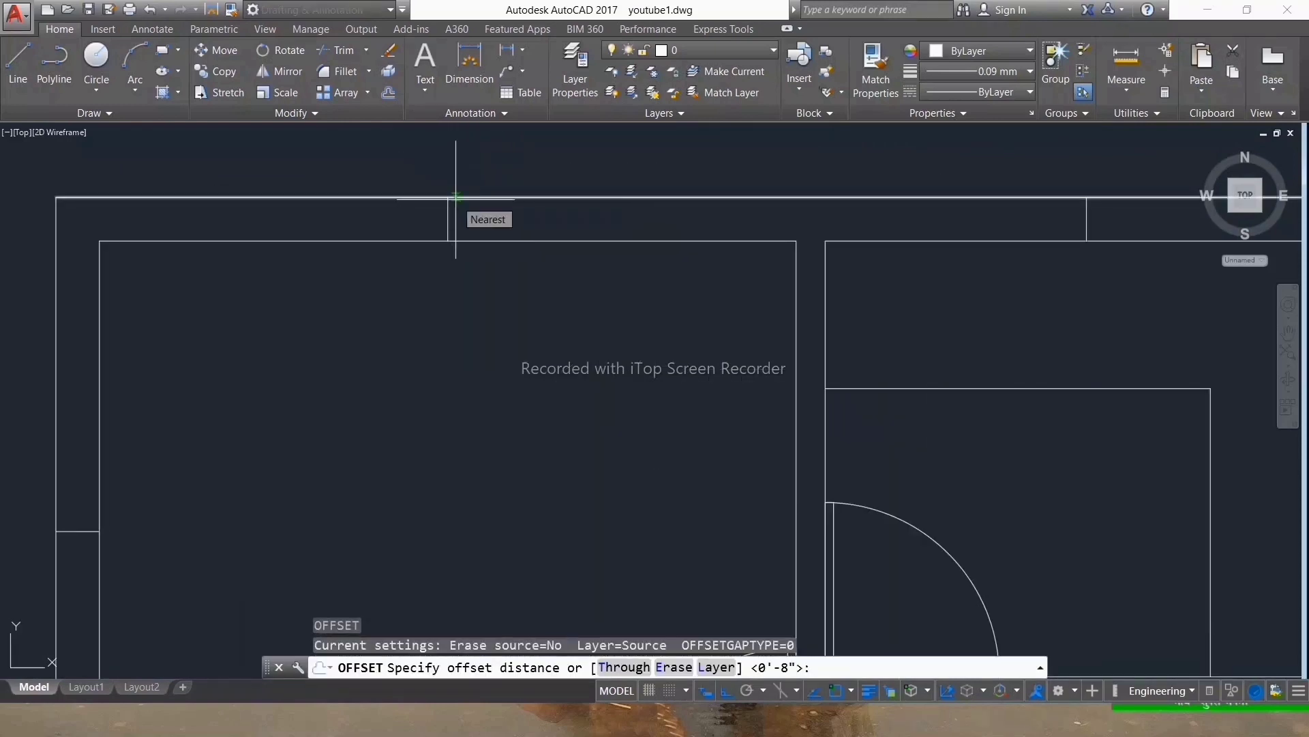
pyautogui.write("2'")
pyautogui.press('Return')
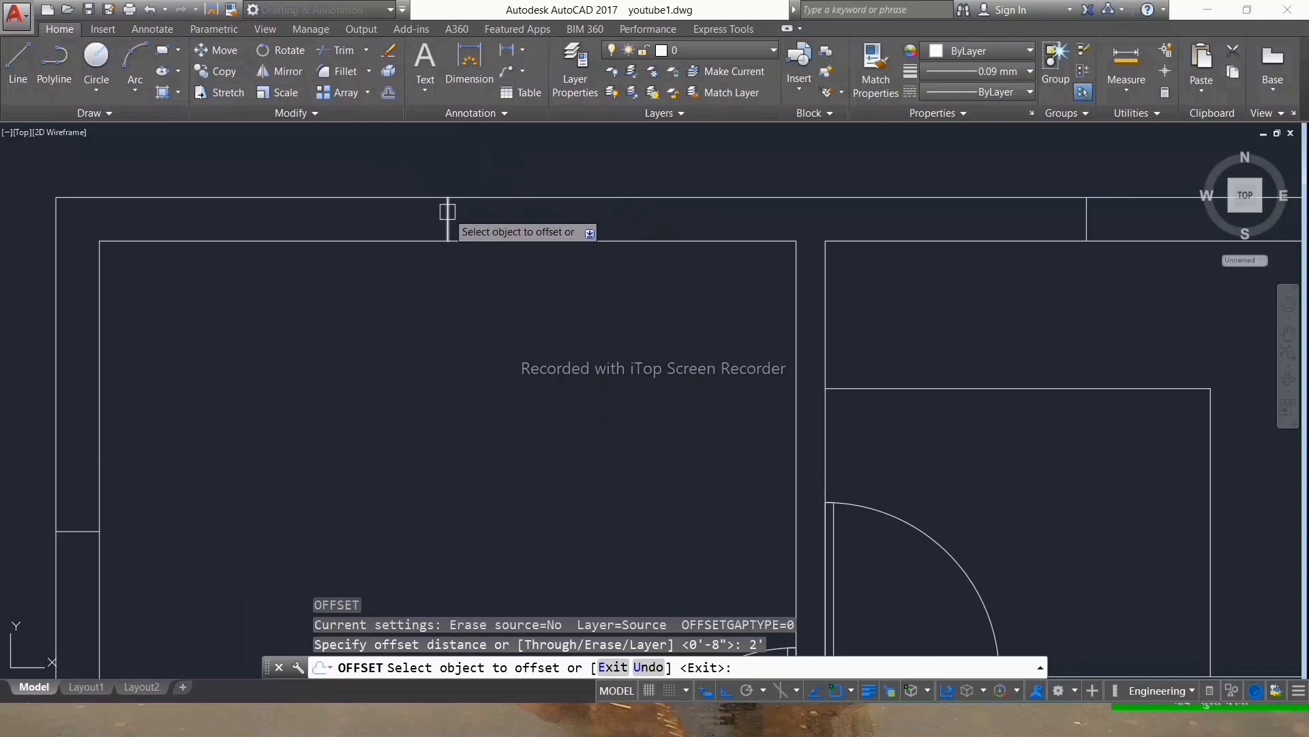
pyautogui.click(448, 210)
pyautogui.click(514, 212)
pyautogui.scroll(-3, 390, 199)
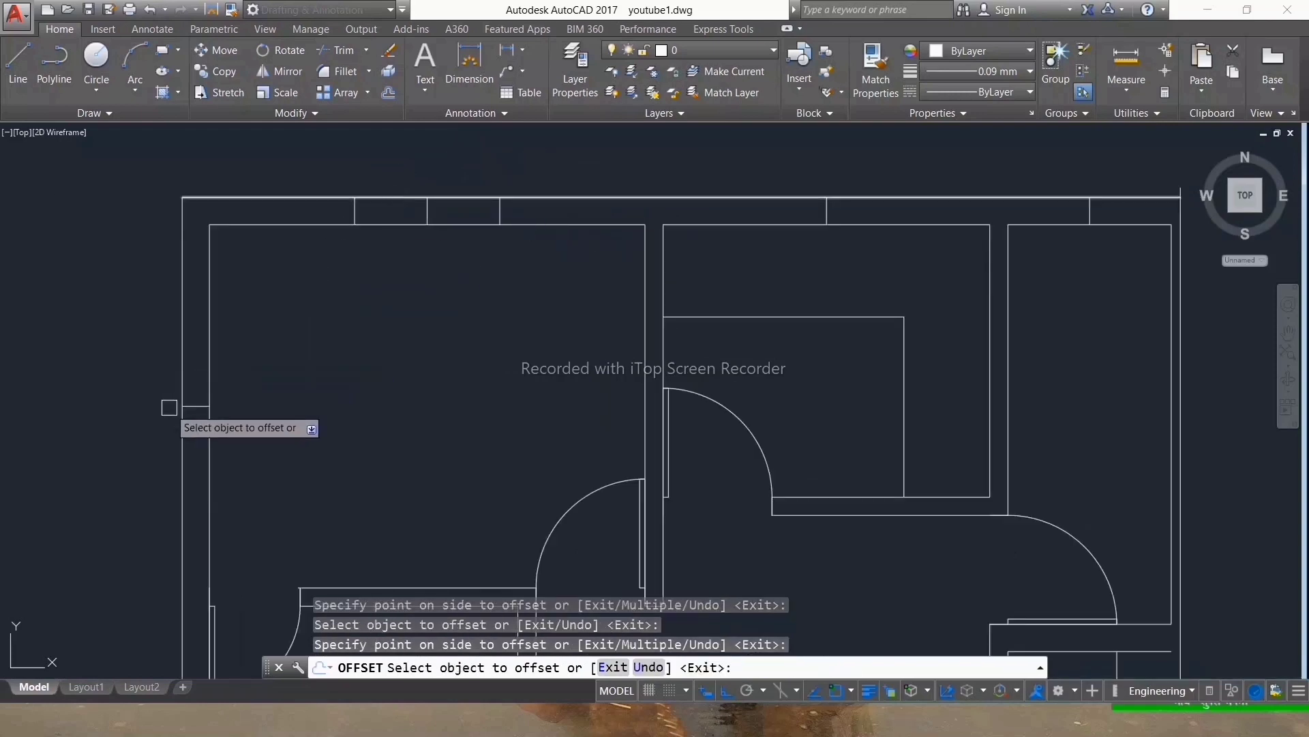
# Step: Offset the left wall jamb lines to start a window opening there
pyautogui.click(187, 408)
pyautogui.click(248, 468)
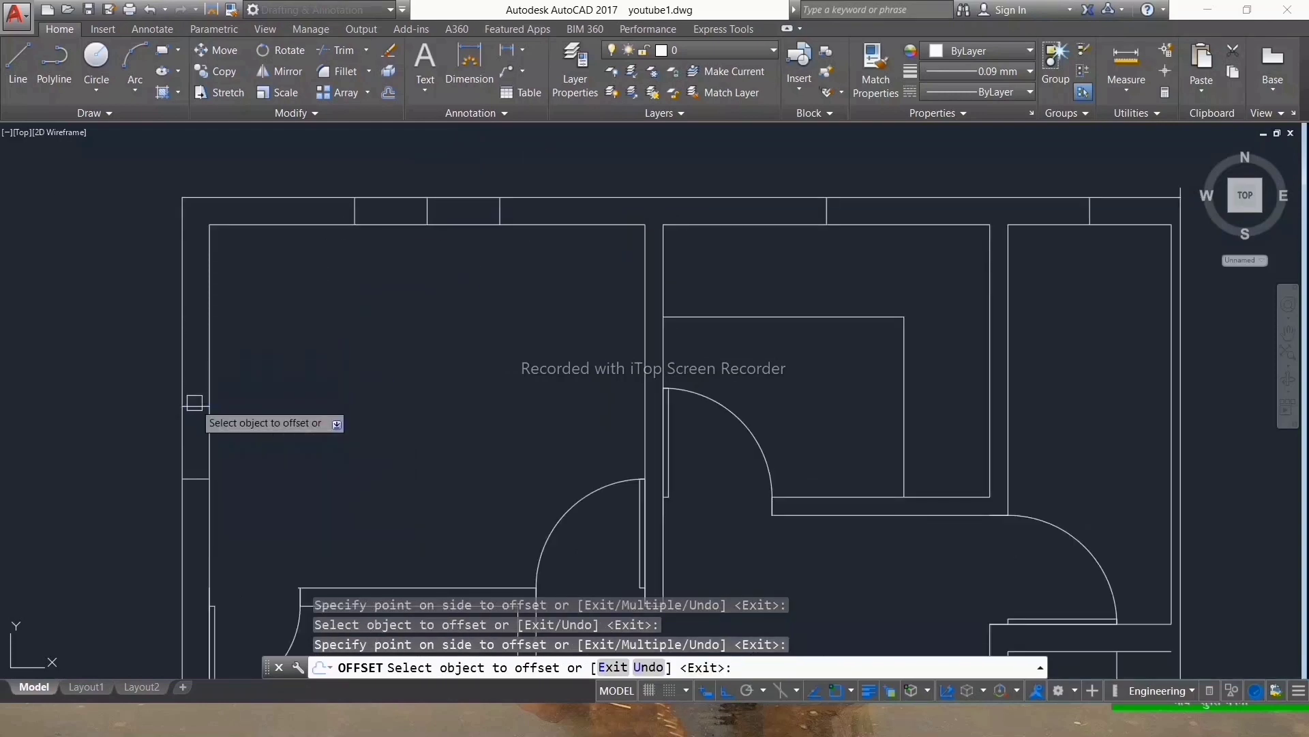
pyautogui.click(190, 369)
pyautogui.scroll(-3, 256, 229)
pyautogui.scroll(4, 232, 549)
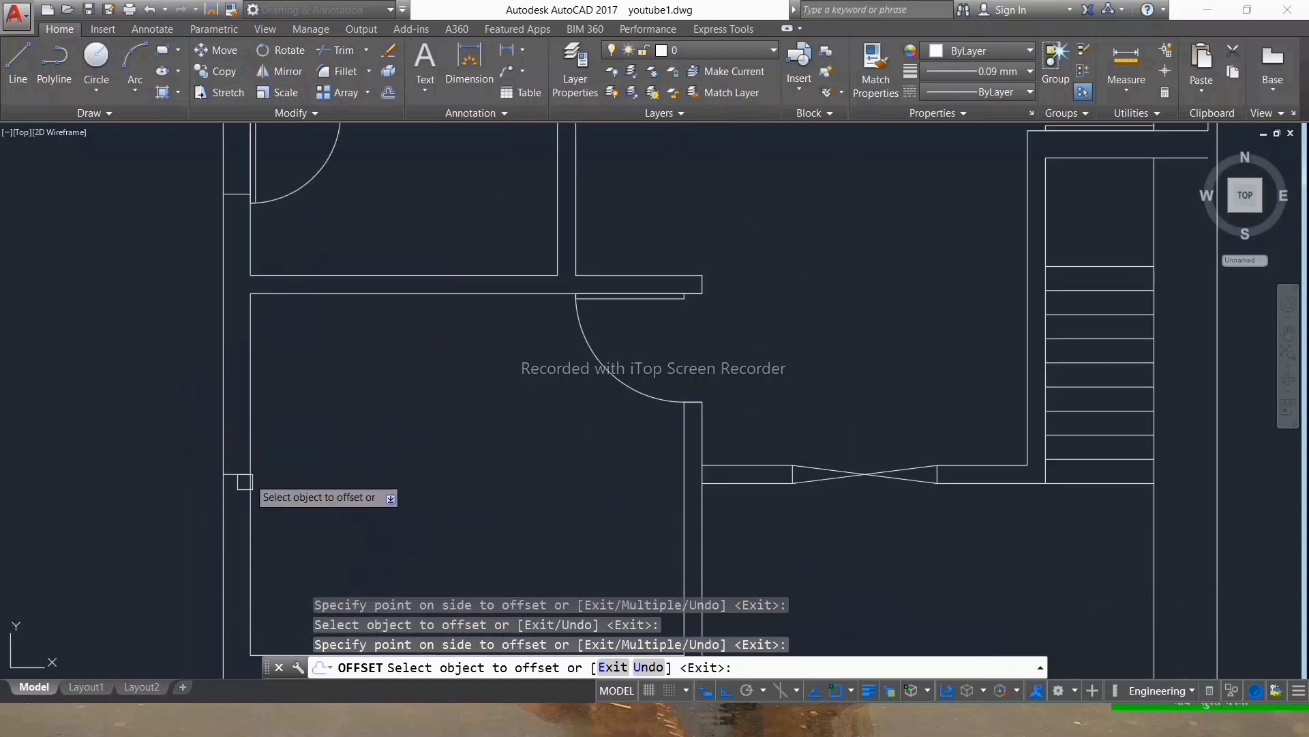
pyautogui.click(234, 472)
pyautogui.click(232, 511)
pyautogui.click(236, 474)
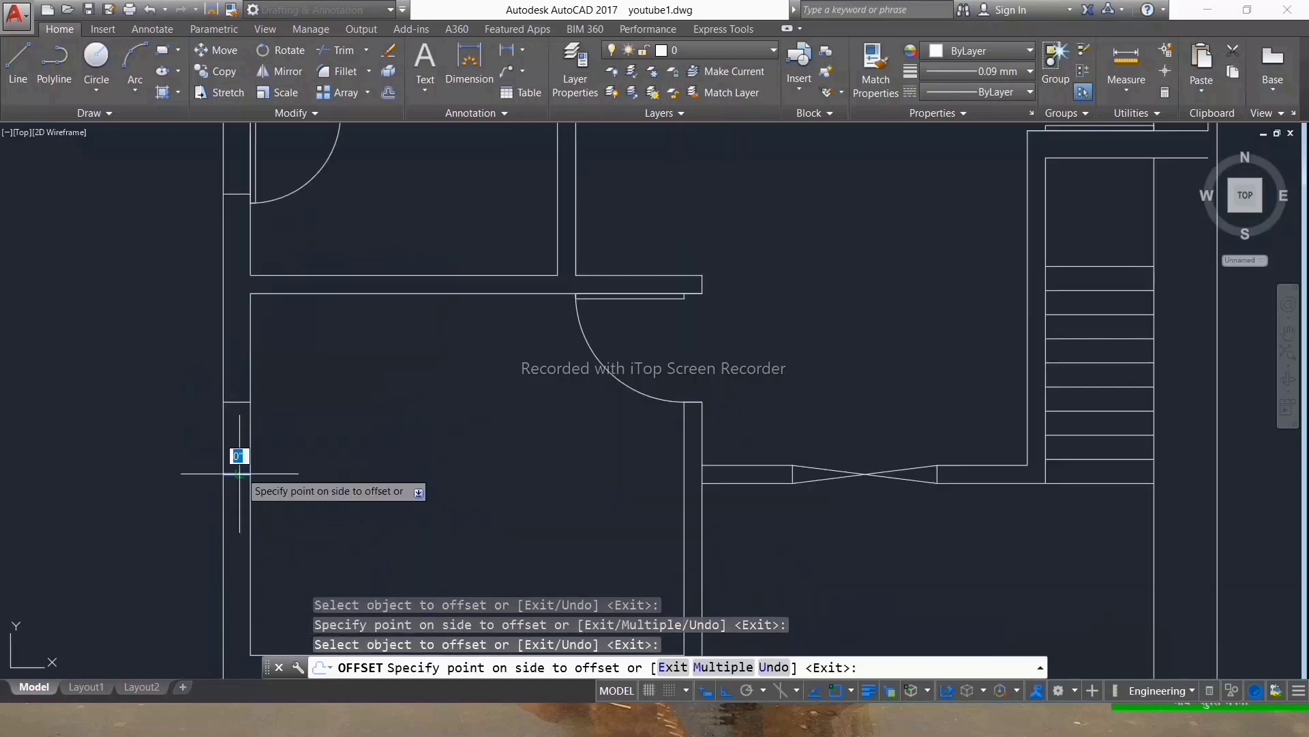
pyautogui.click(256, 410)
pyautogui.scroll(-5, 286, 382)
pyautogui.scroll(4, 328, 403)
pyautogui.scroll(4, 306, 430)
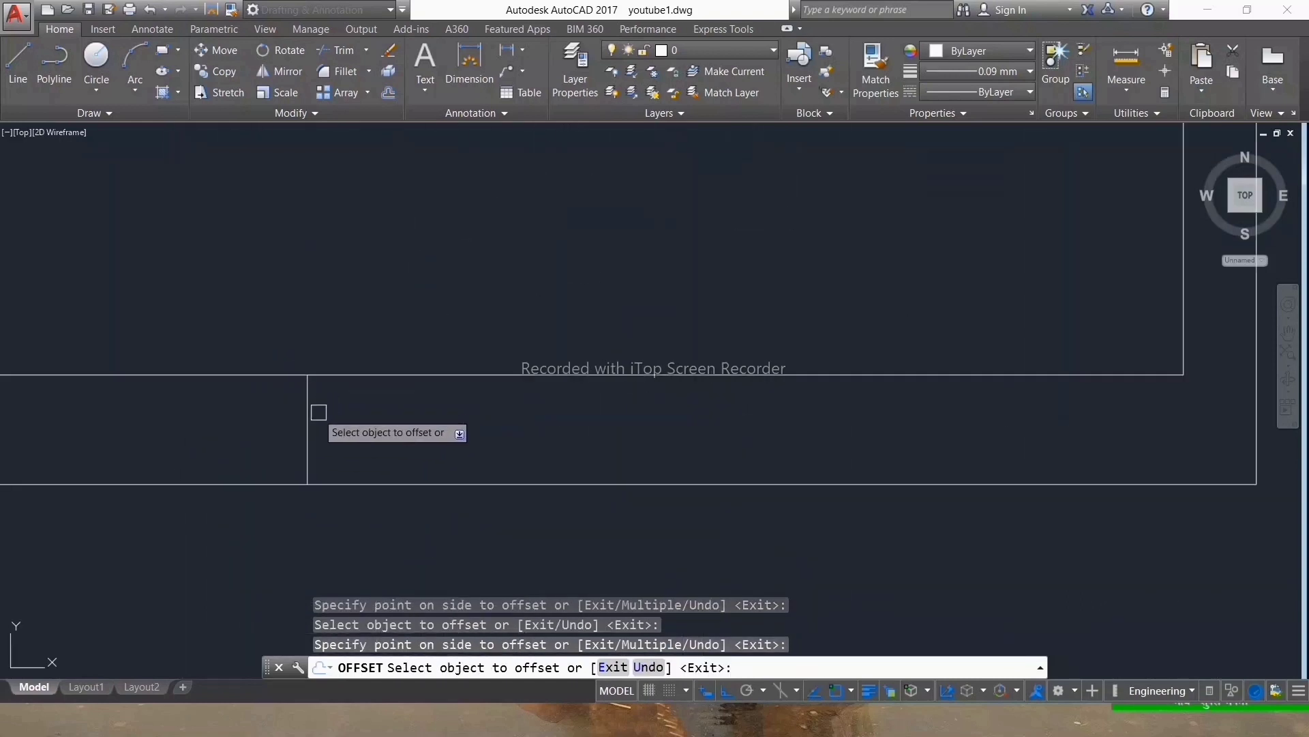
# Step: Offset more short left-wall lines to mark the window edges inside the wall
pyautogui.click(307, 419)
pyautogui.scroll(-5, 171, 430)
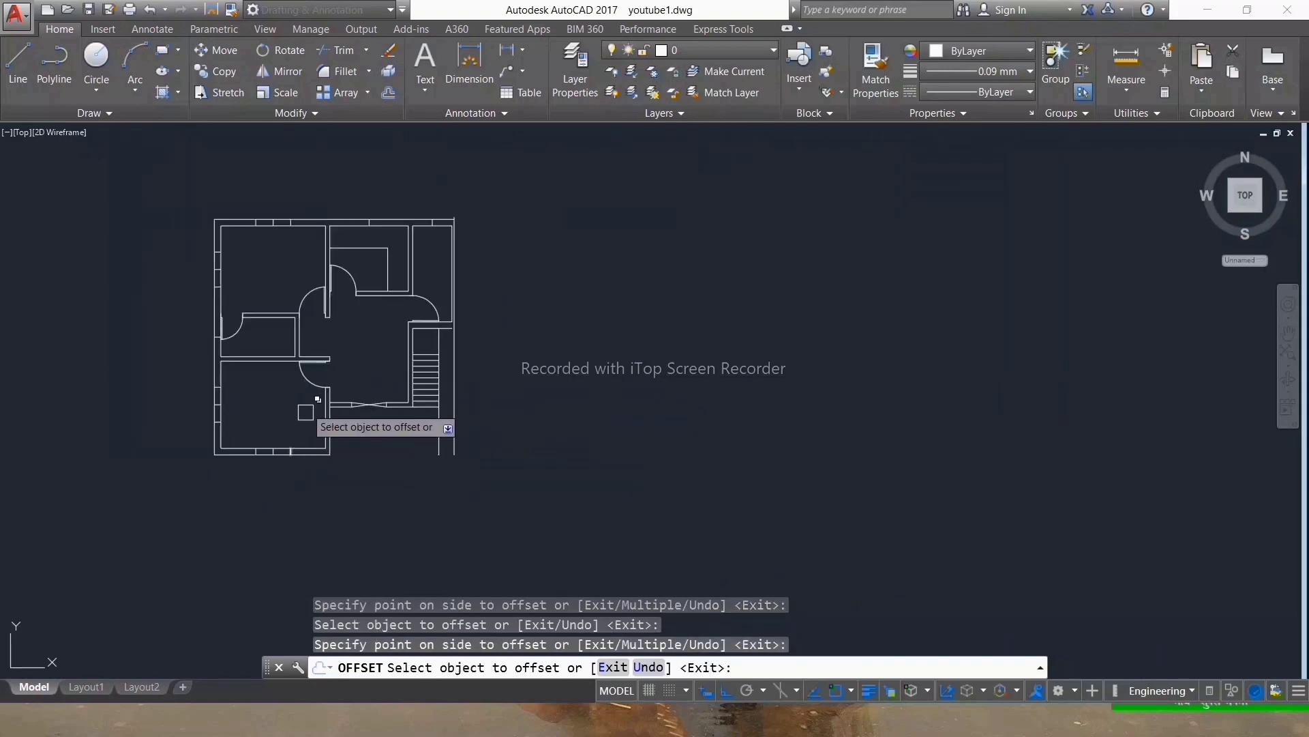
pyautogui.scroll(5, 213, 339)
pyautogui.click(228, 326)
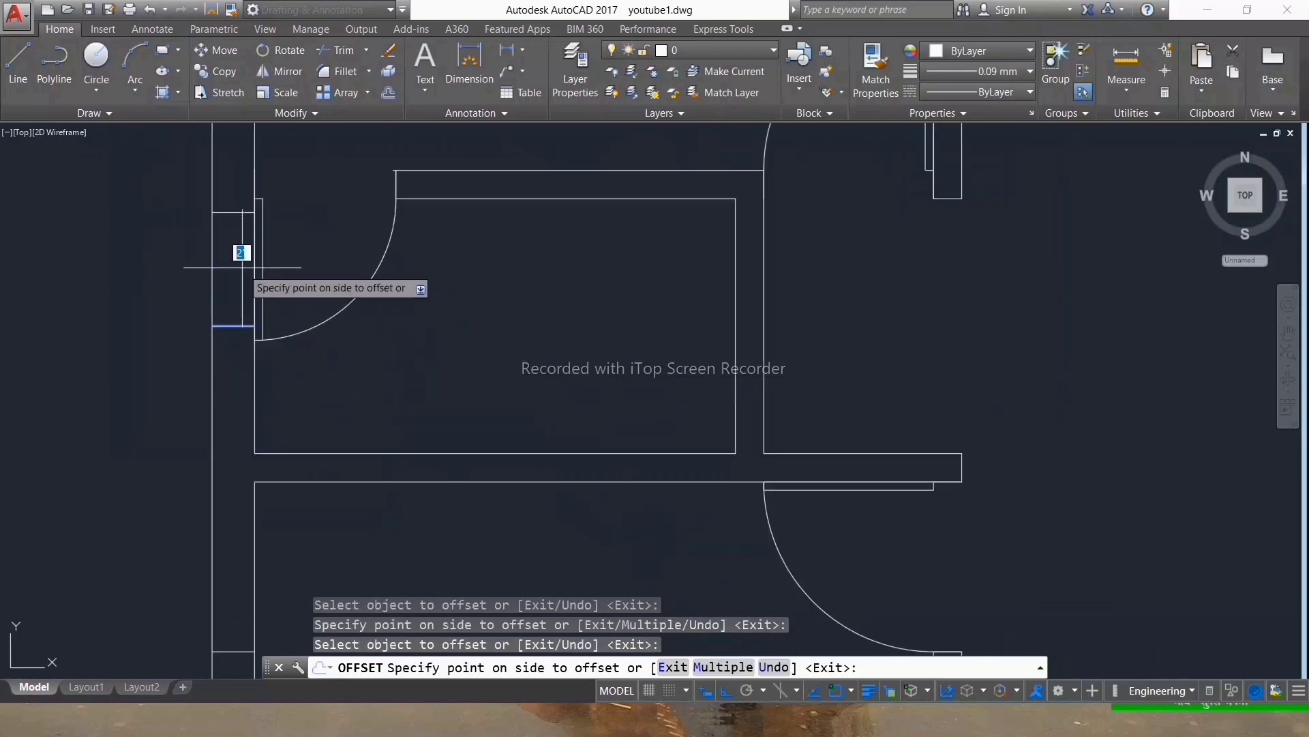
pyautogui.click(242, 268)
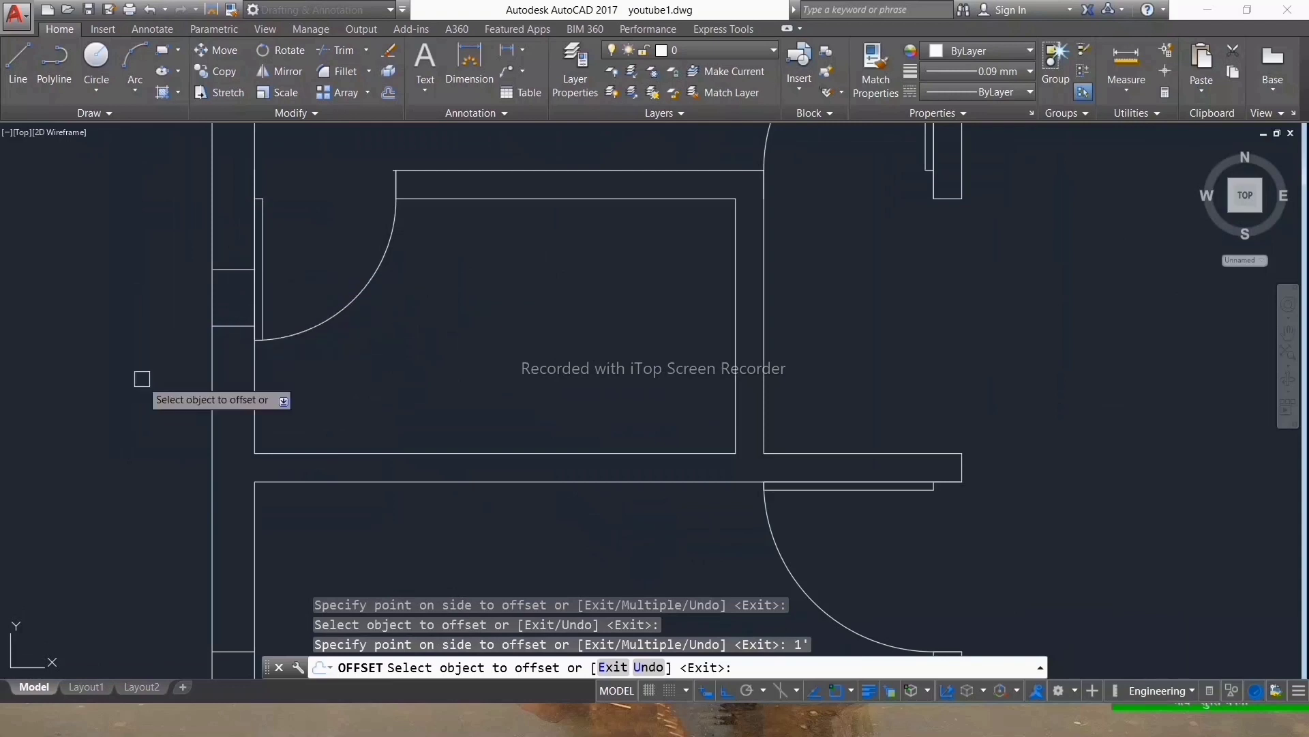
pyautogui.click(216, 314)
pyautogui.click(242, 362)
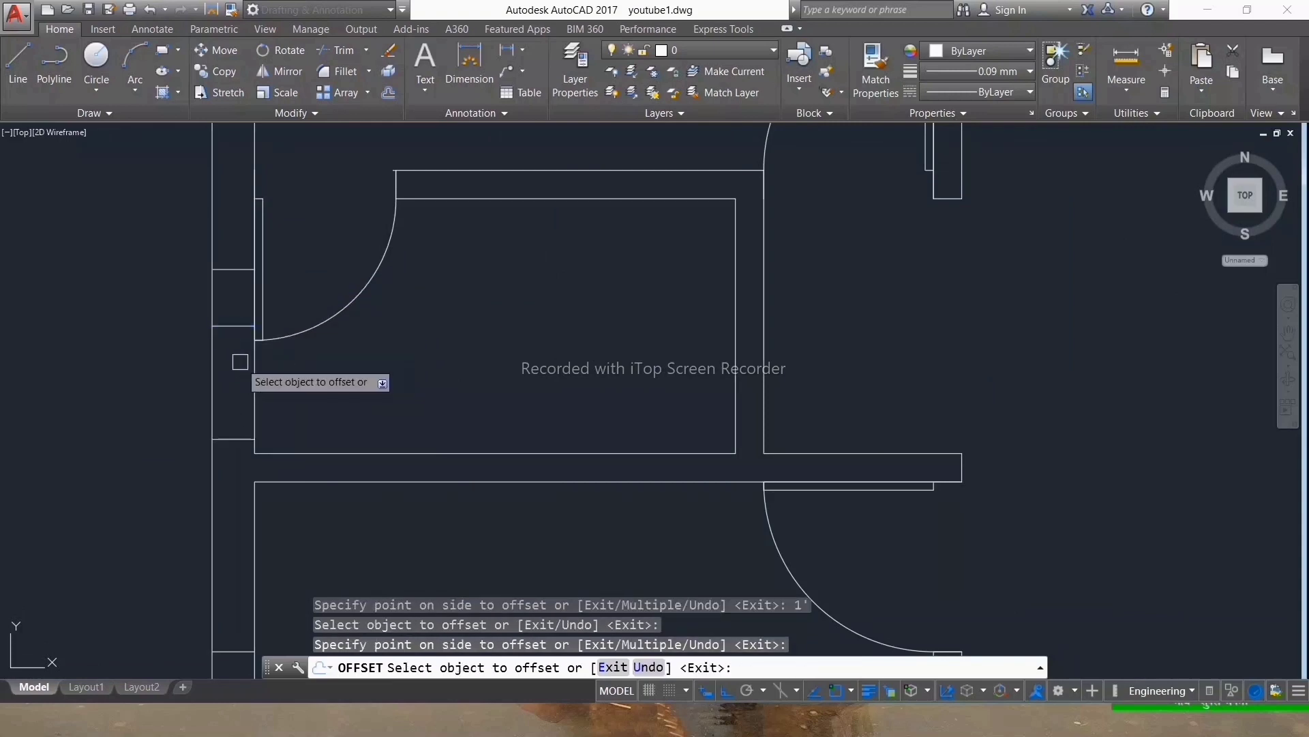
pyautogui.click(240, 326)
pyautogui.click(234, 368)
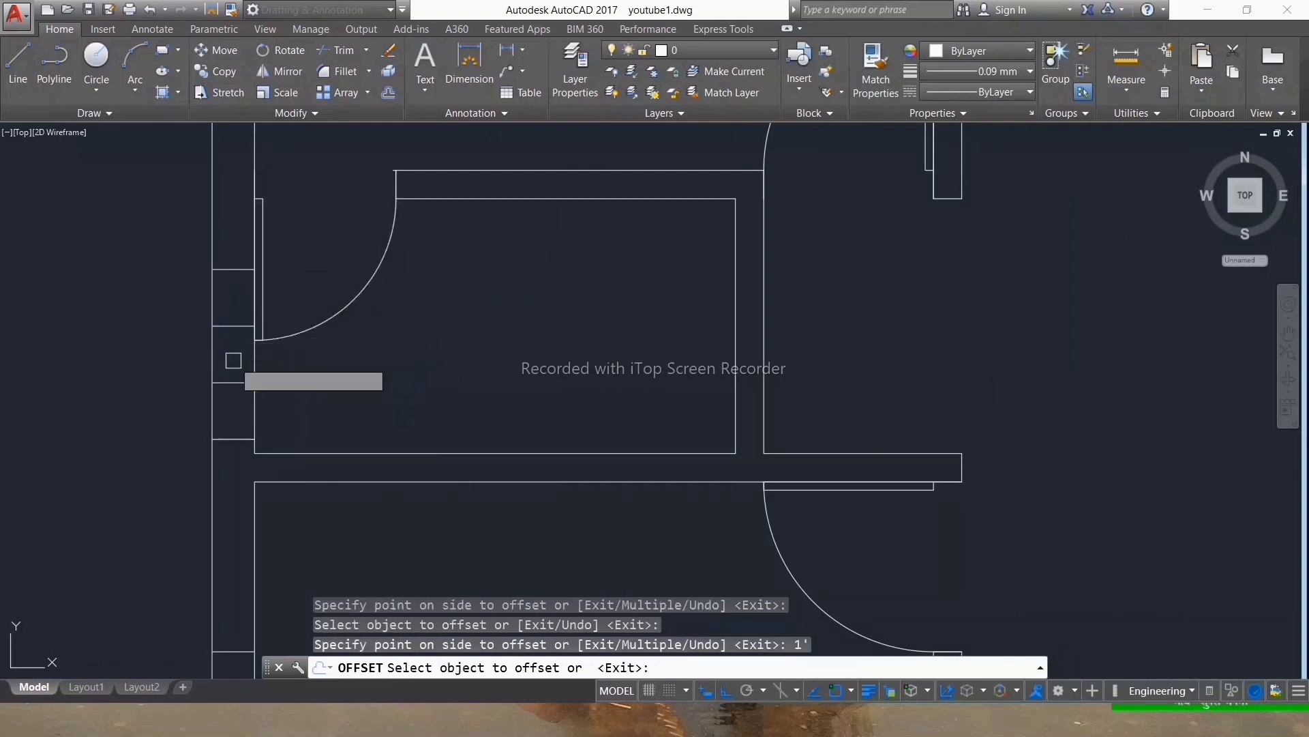
pyautogui.scroll(-5, 234, 358)
pyautogui.scroll(-5, 395, 358)
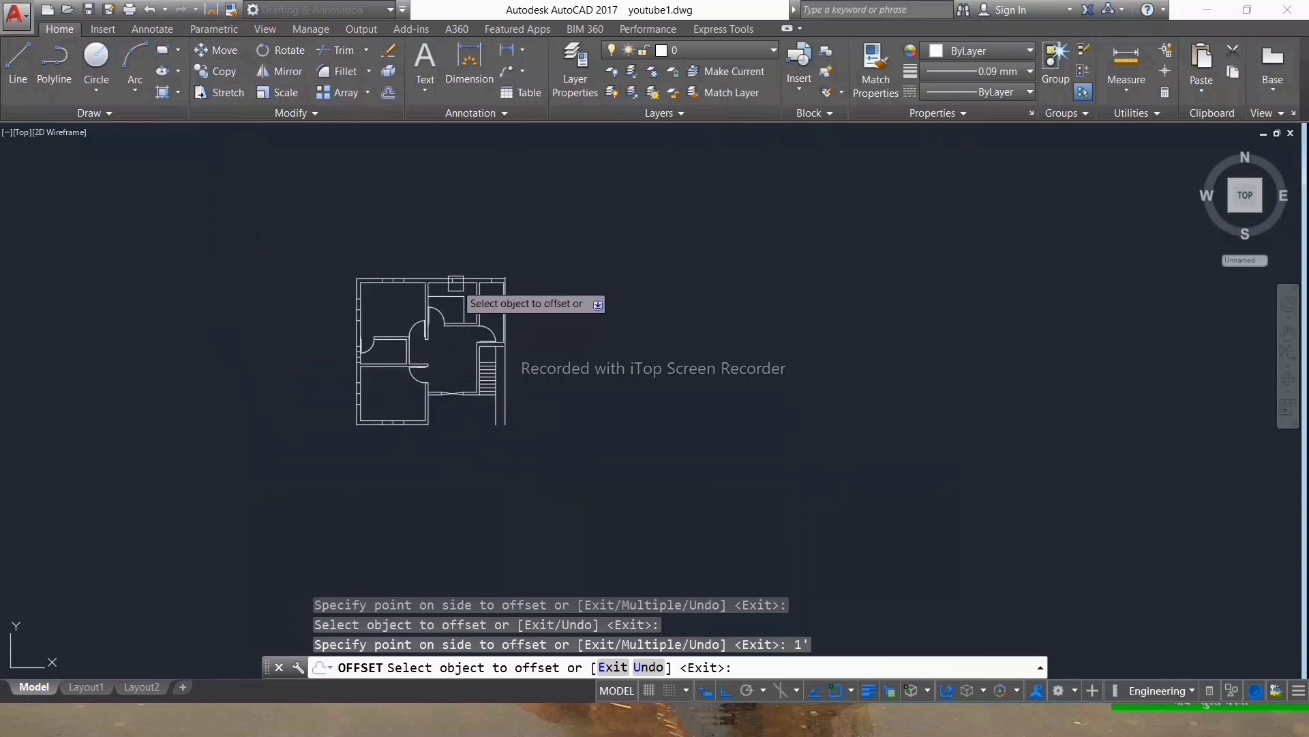
pyautogui.scroll(5, 430, 246)
pyautogui.scroll(3, 430, 246)
# Step: Offset the vertical top-wall lines by 1.5 to form paired window jambs
pyautogui.click(451, 256)
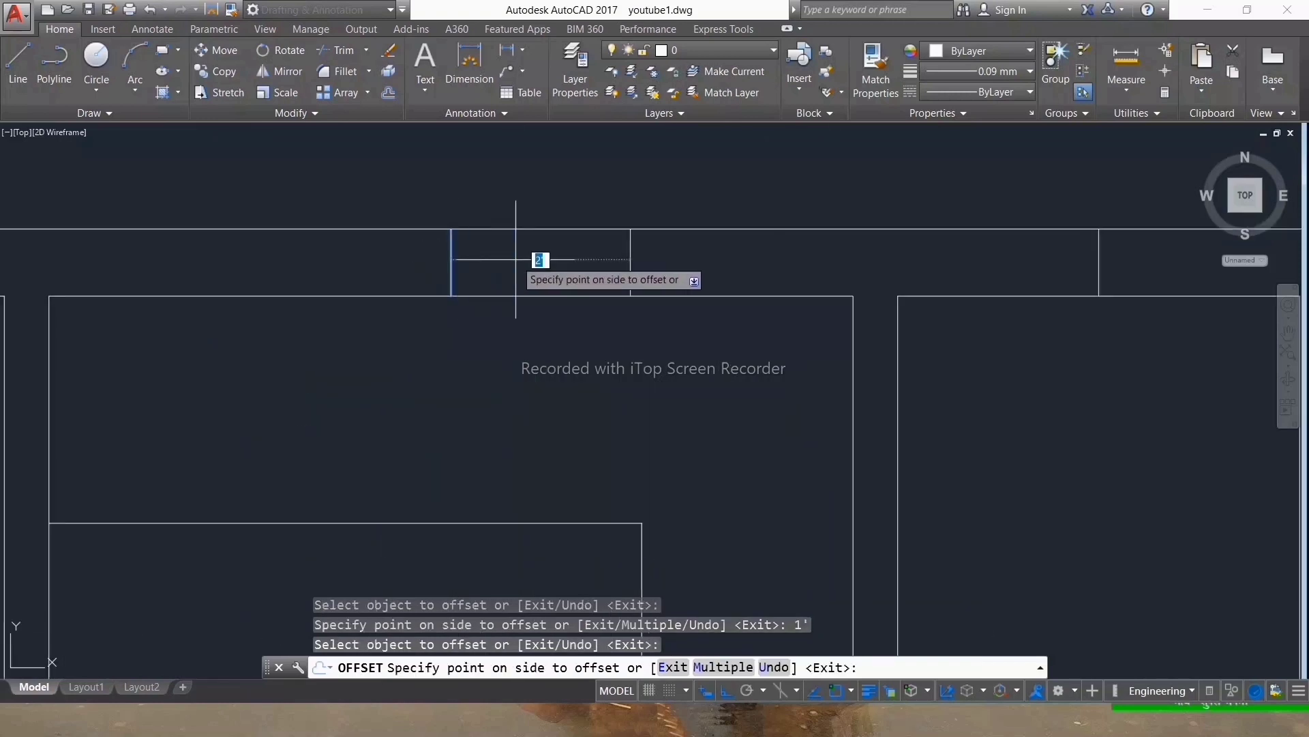
pyautogui.write("1.5'")
pyautogui.press('Return')
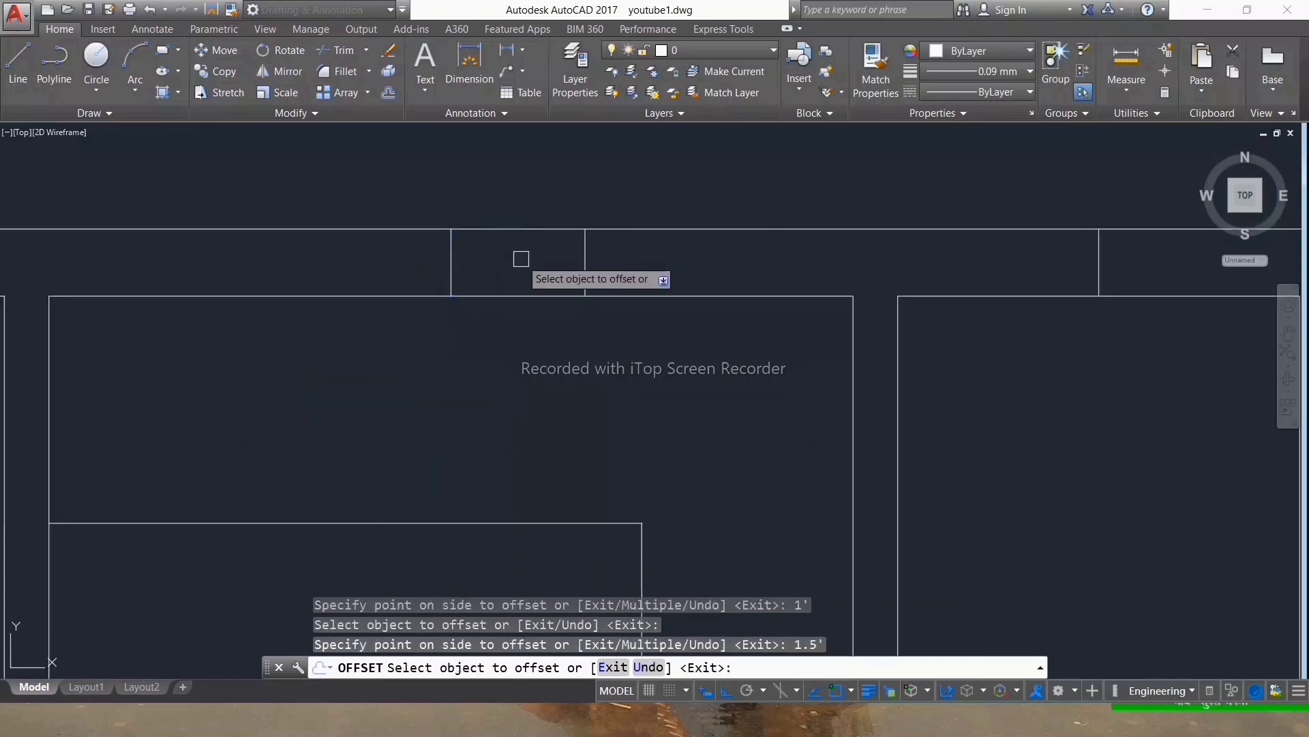
pyautogui.click(450, 262)
pyautogui.write('1.5')
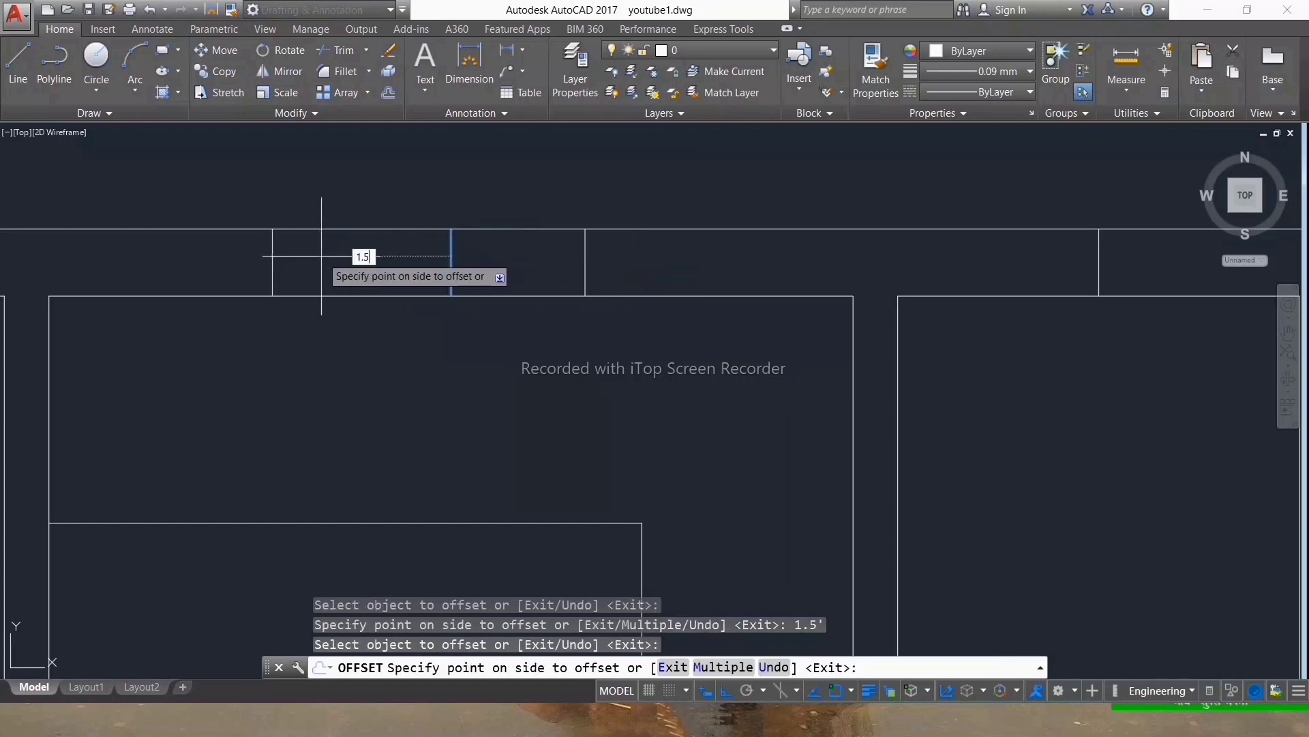
pyautogui.click(321, 255)
pyautogui.scroll(-2, 248, 284)
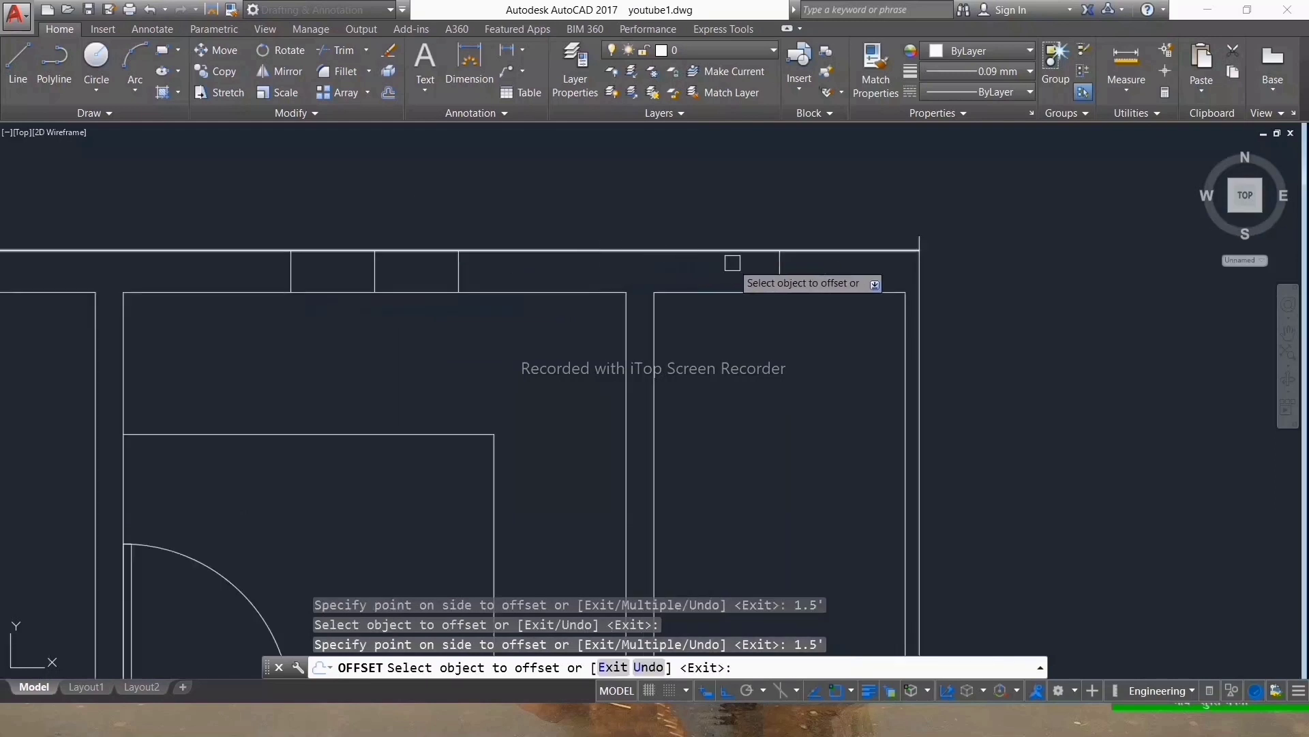
pyautogui.click(781, 273)
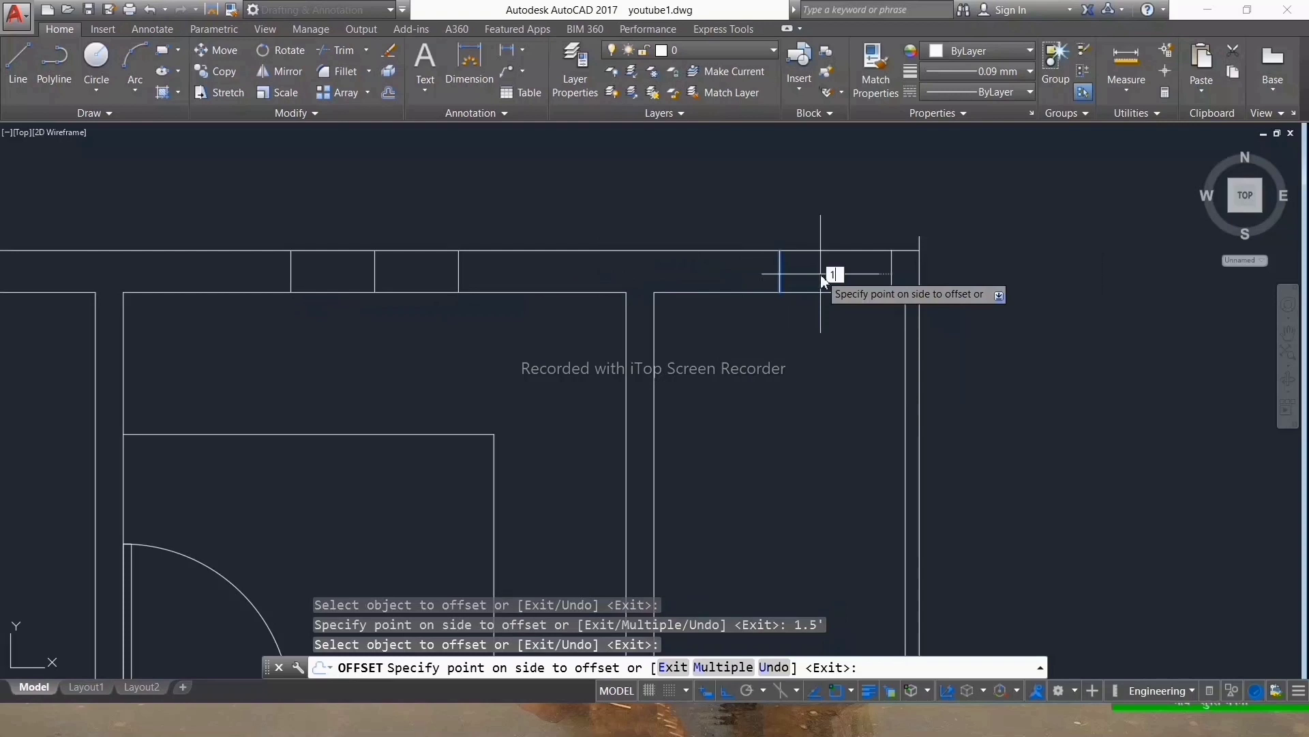
pyautogui.click(822, 279)
pyautogui.click(770, 272)
pyautogui.click(705, 272)
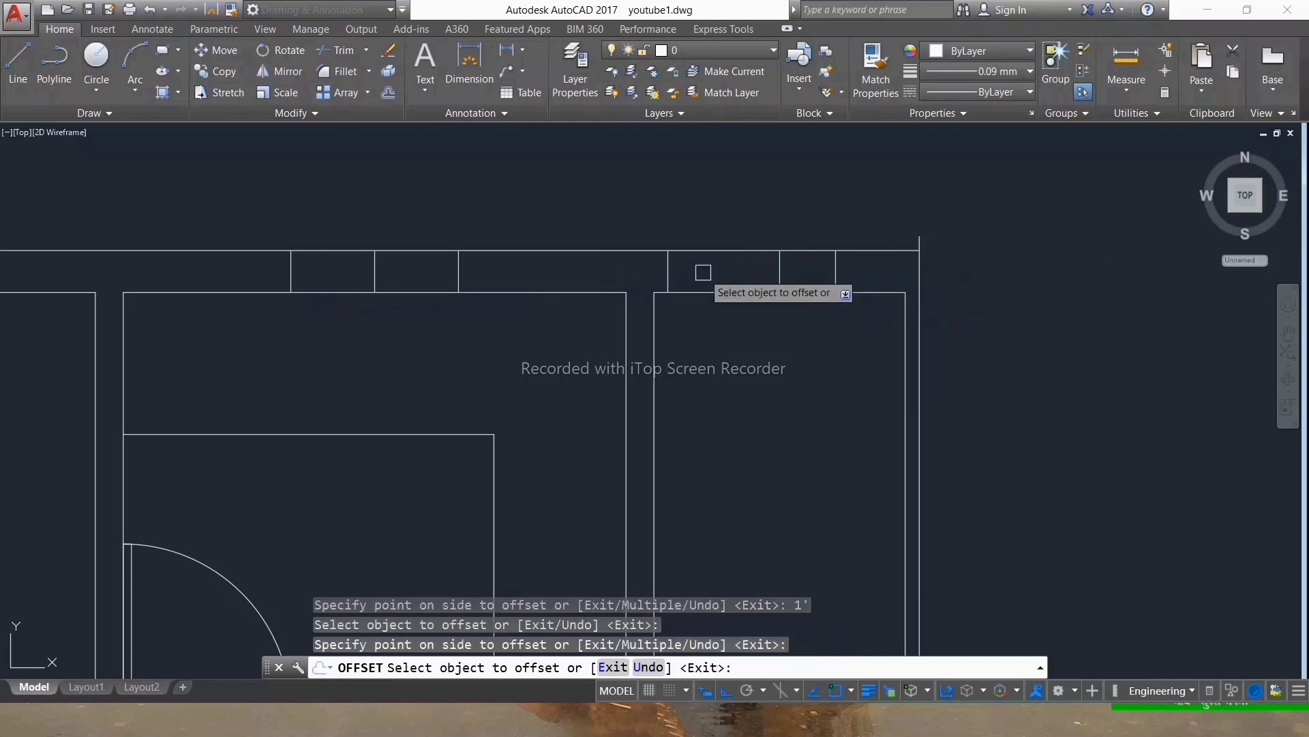
pyautogui.click(780, 259)
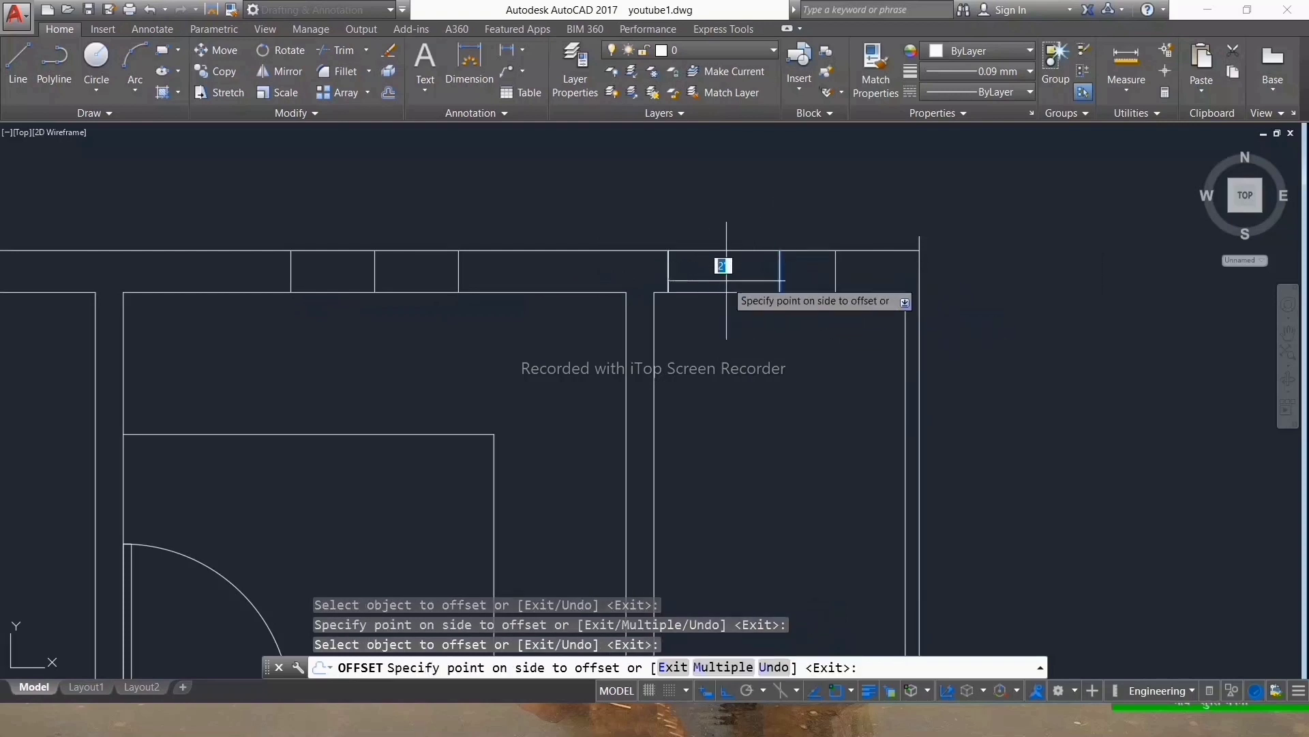
pyautogui.click(727, 286)
# Step: Delete the nine leftover short line pieces
pyautogui.press('Return')
pyautogui.scroll(-5, 553, 327)
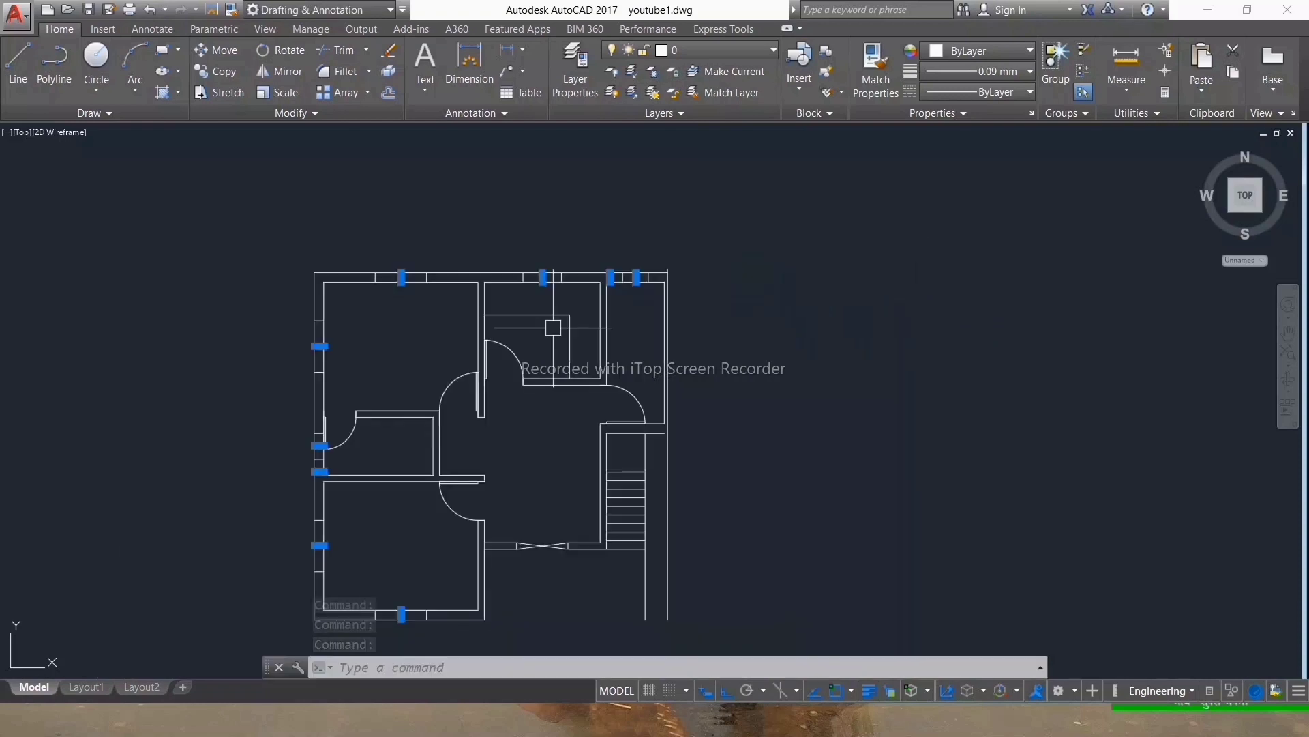
pyautogui.press('Delete')
pyautogui.scroll(-3, 519, 312)
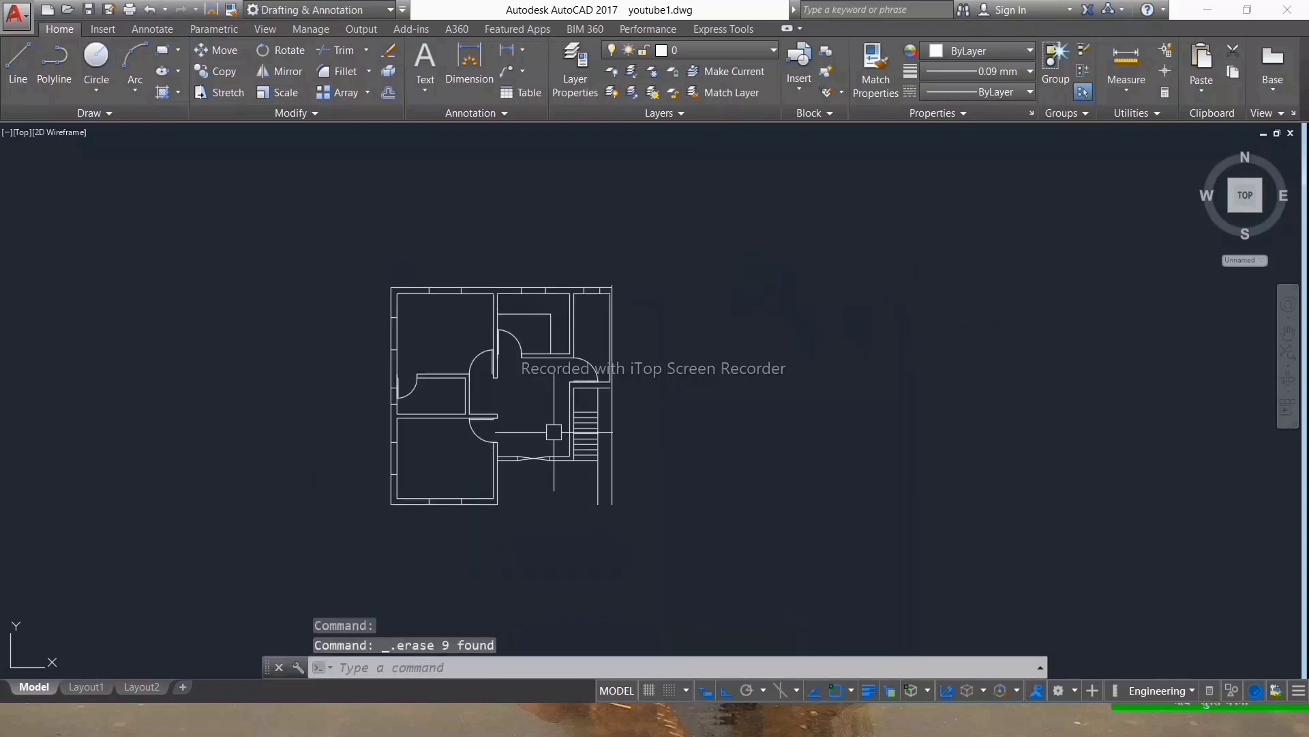
pyautogui.scroll(3, 580, 500)
pyautogui.scroll(2, 342, 175)
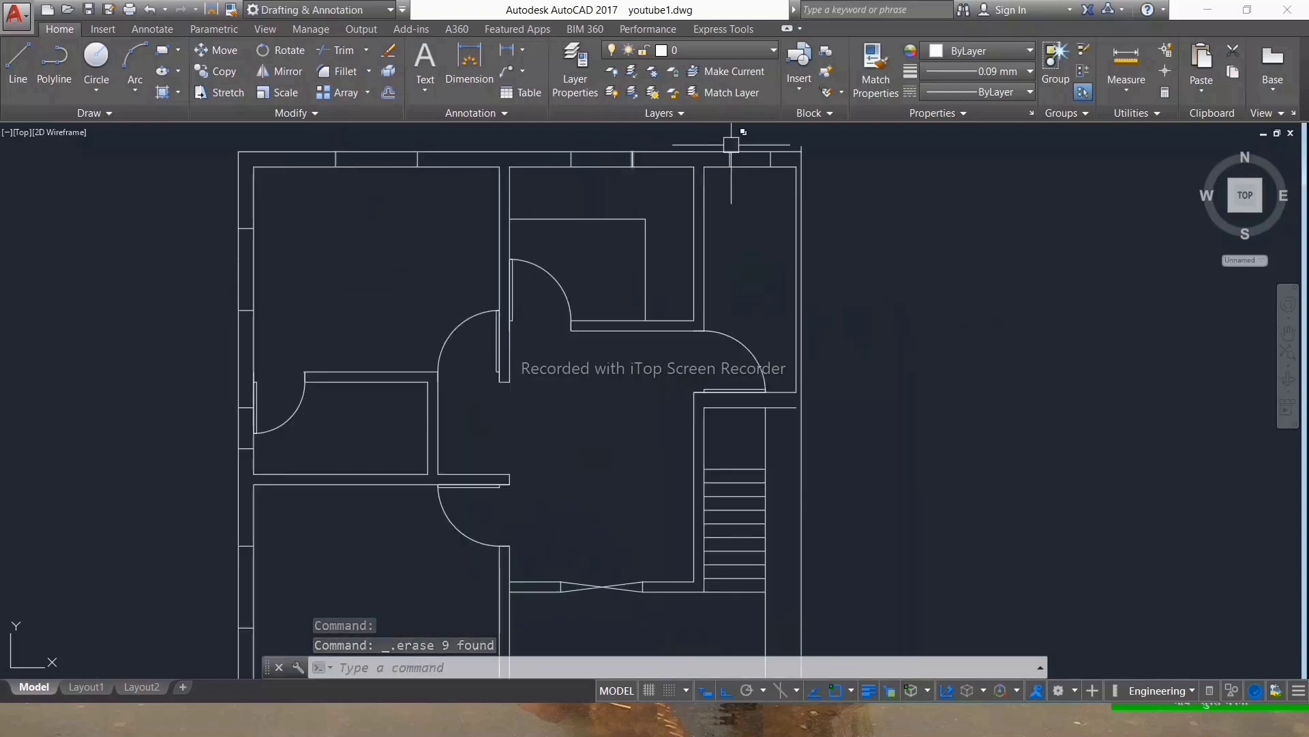
# Step: Draw two middle lines spanning the window openings between their jambs
pyautogui.write('l')
pyautogui.press('Return')
pyautogui.scroll(4, 825, 205)
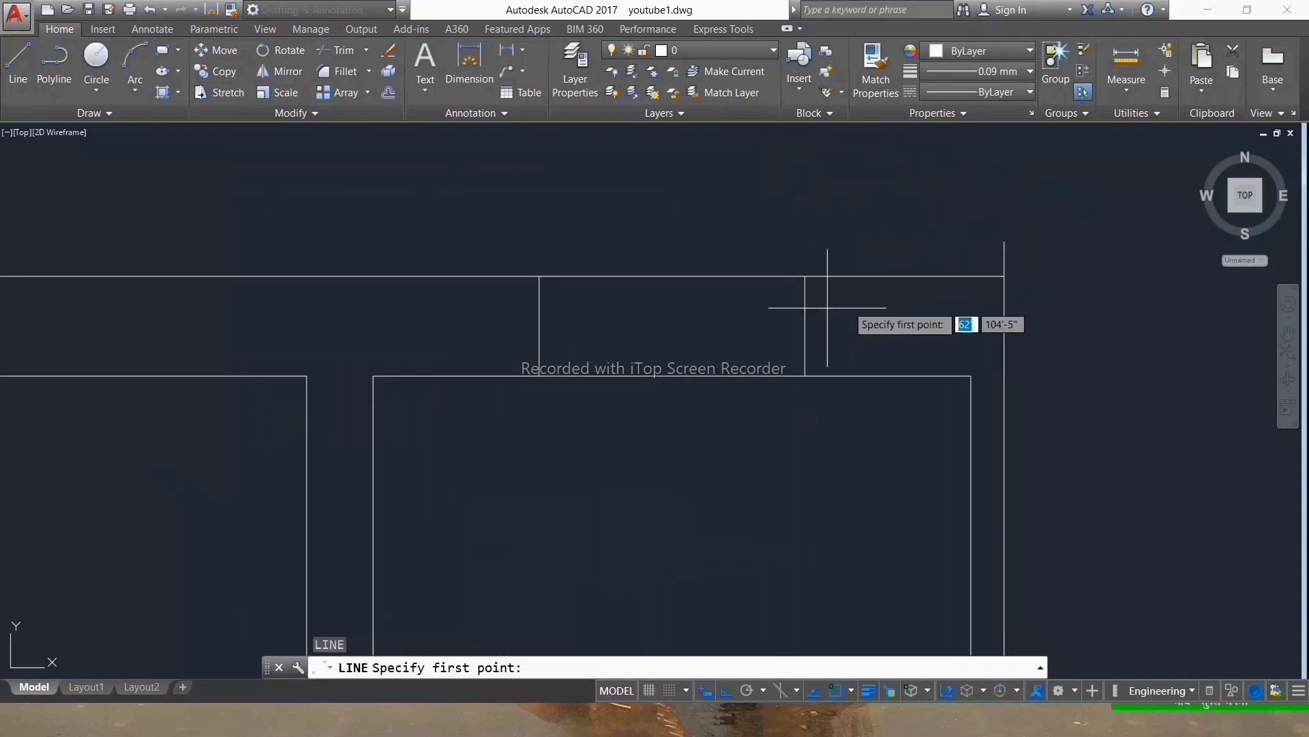
pyautogui.click(805, 330)
pyautogui.click(544, 330)
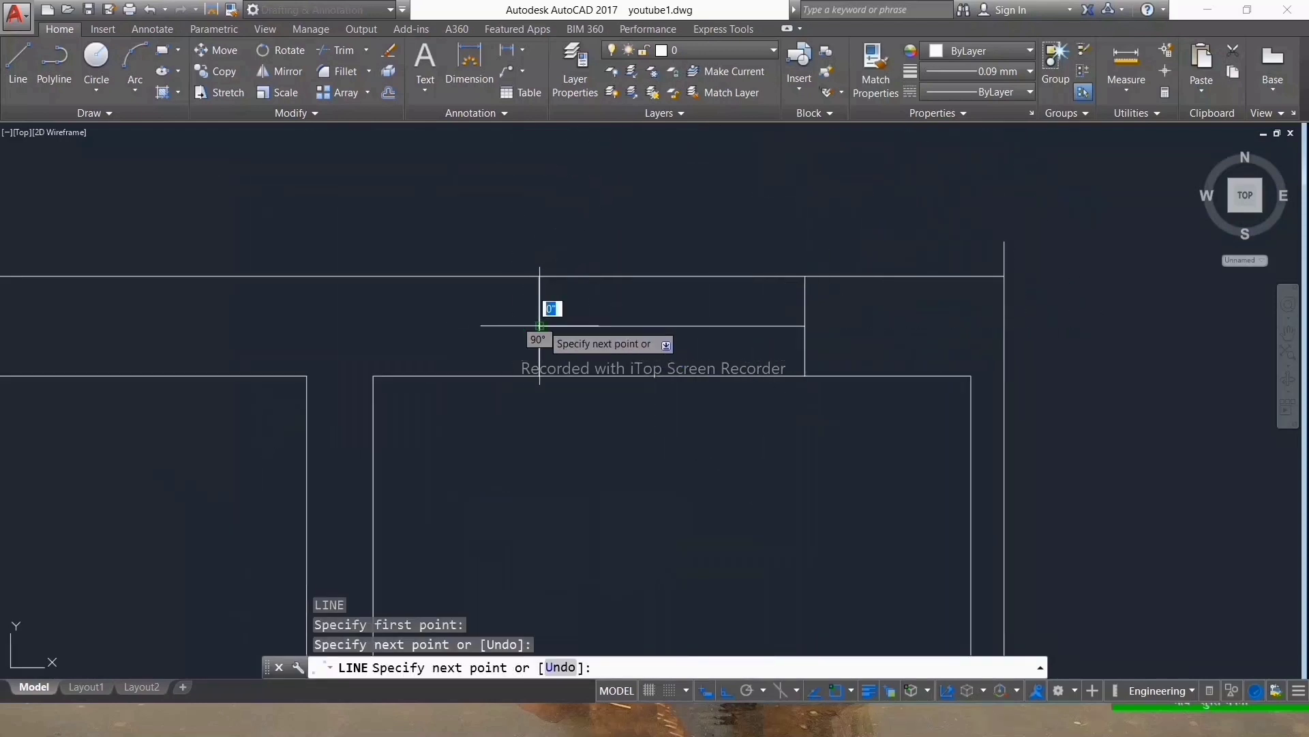
pyautogui.press('Return')
pyautogui.scroll(-5, 529, 333)
pyautogui.scroll(2, 385, 330)
pyautogui.press('Return')
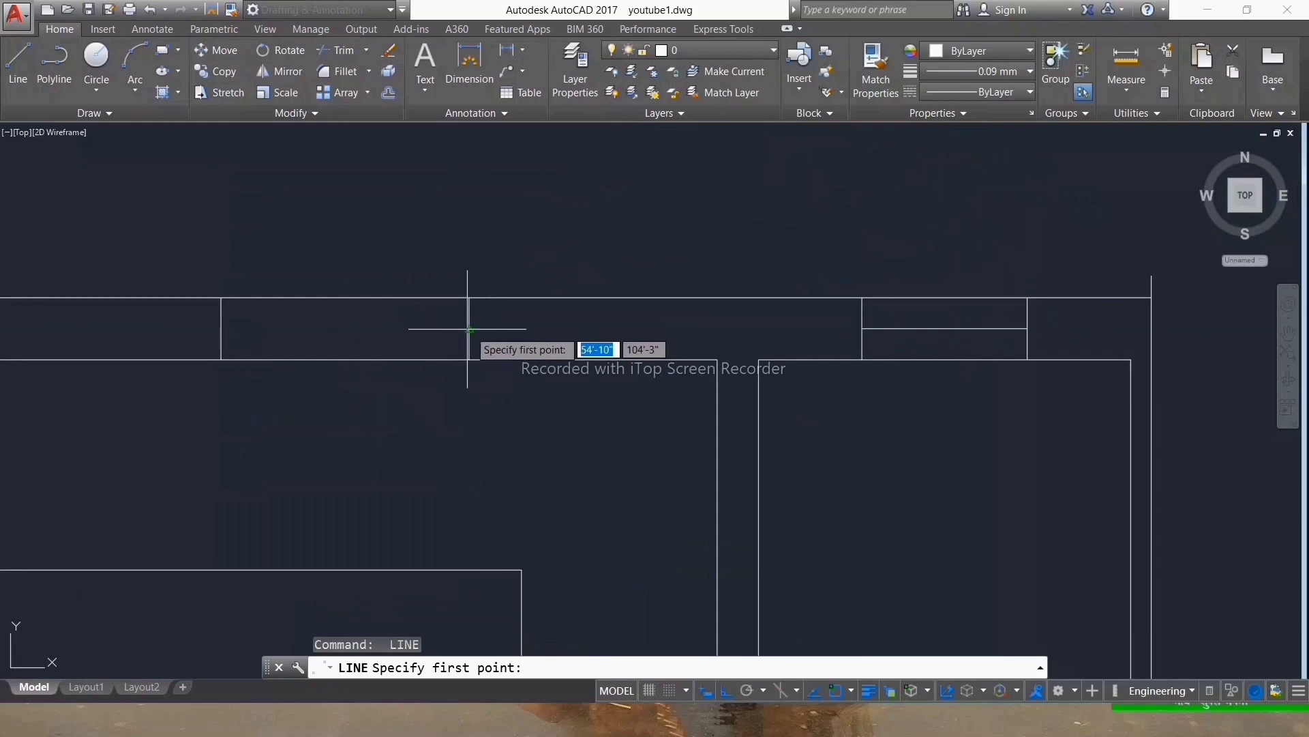
pyautogui.click(469, 328)
pyautogui.click(221, 328)
pyautogui.press('Return')
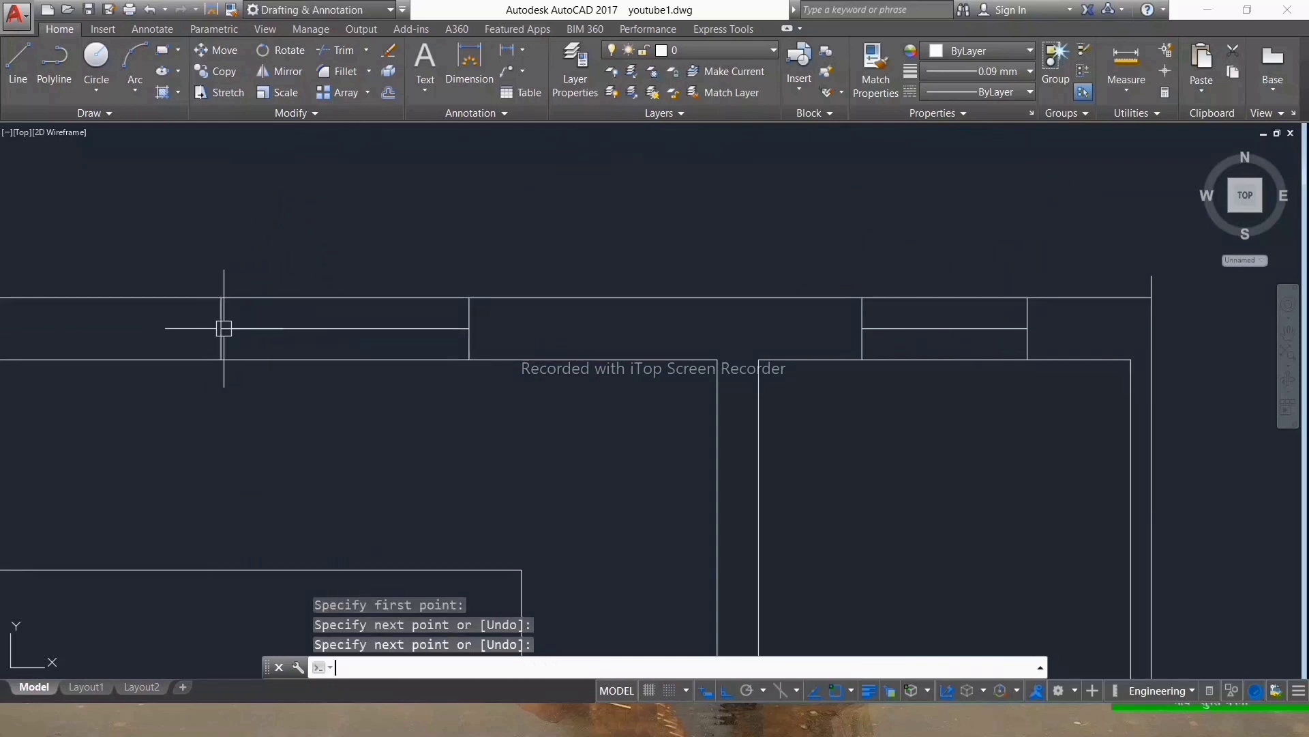
pyautogui.scroll(-3, 255, 334)
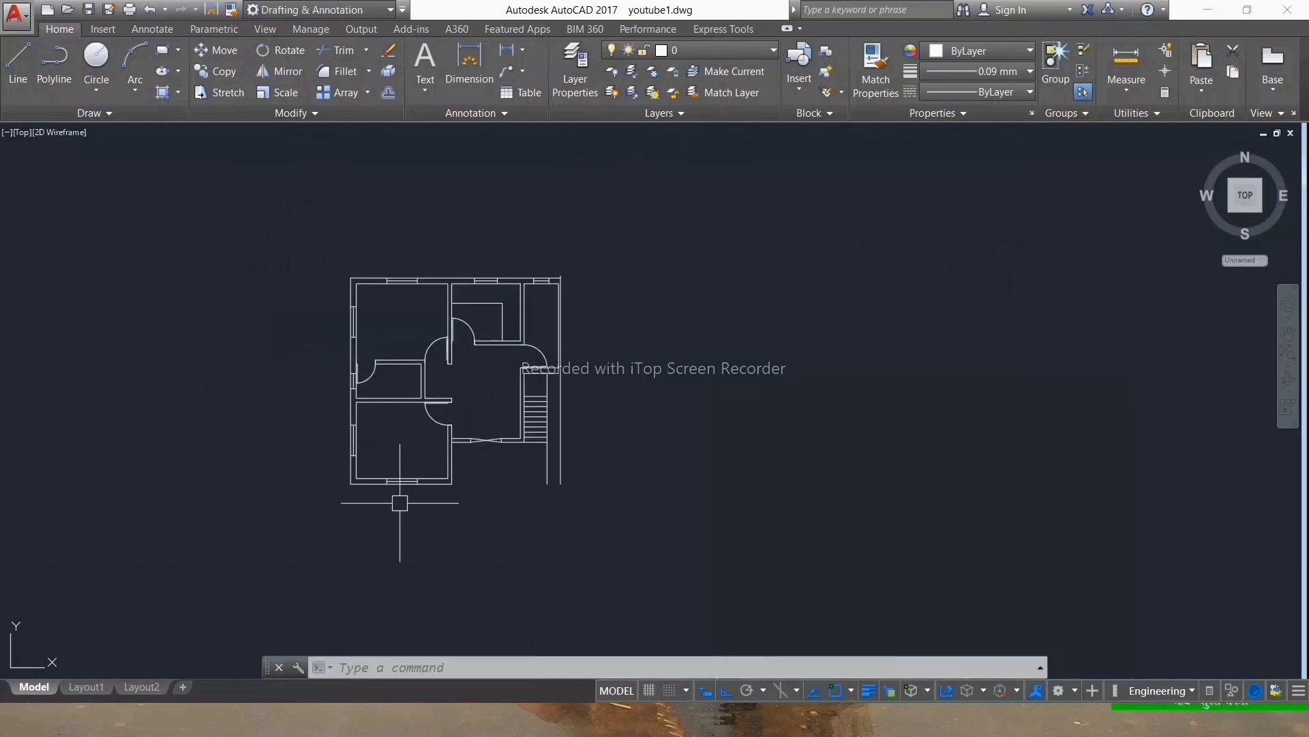
pyautogui.scroll(3, 399, 503)
pyautogui.scroll(2, 402, 485)
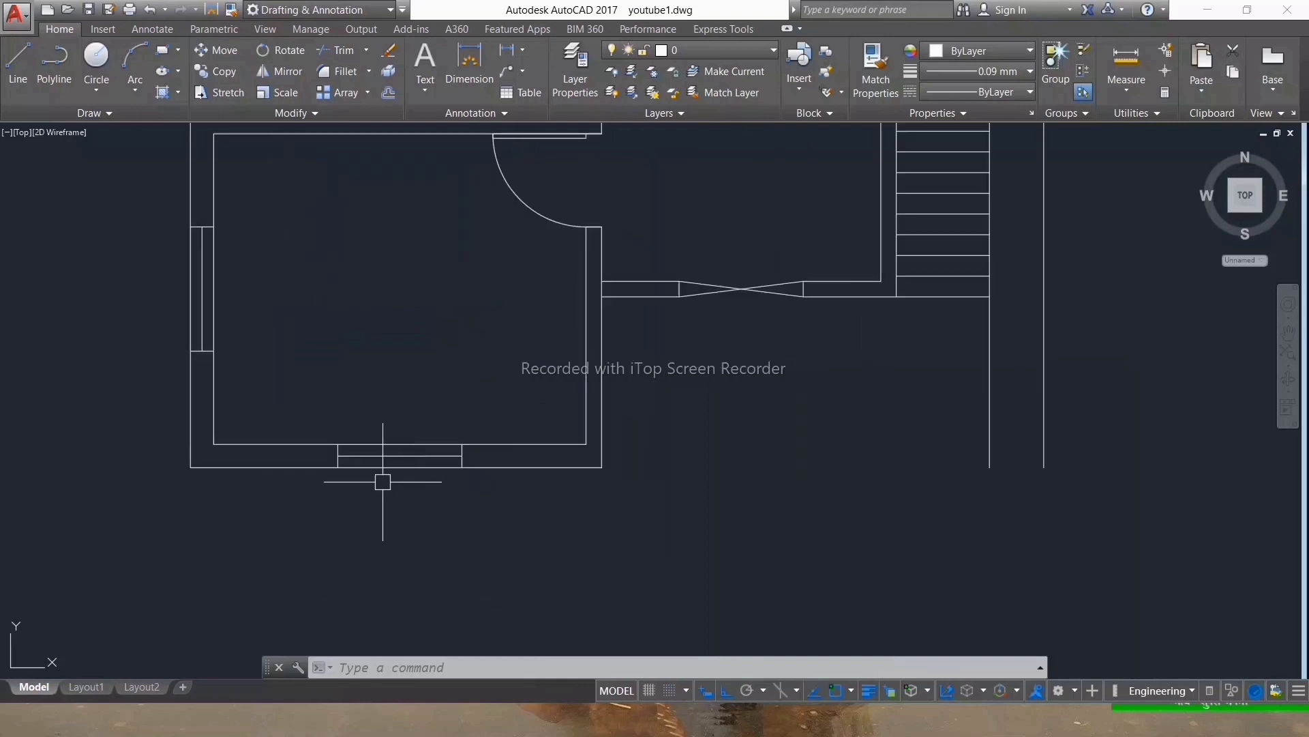
# Step: Draw a 1.5' vertical line below the bottom wall and shift it 6 units left
pyautogui.write('1.5')
pyautogui.press('Return')
pyautogui.press('Escape')
pyautogui.scroll(3, 405, 412)
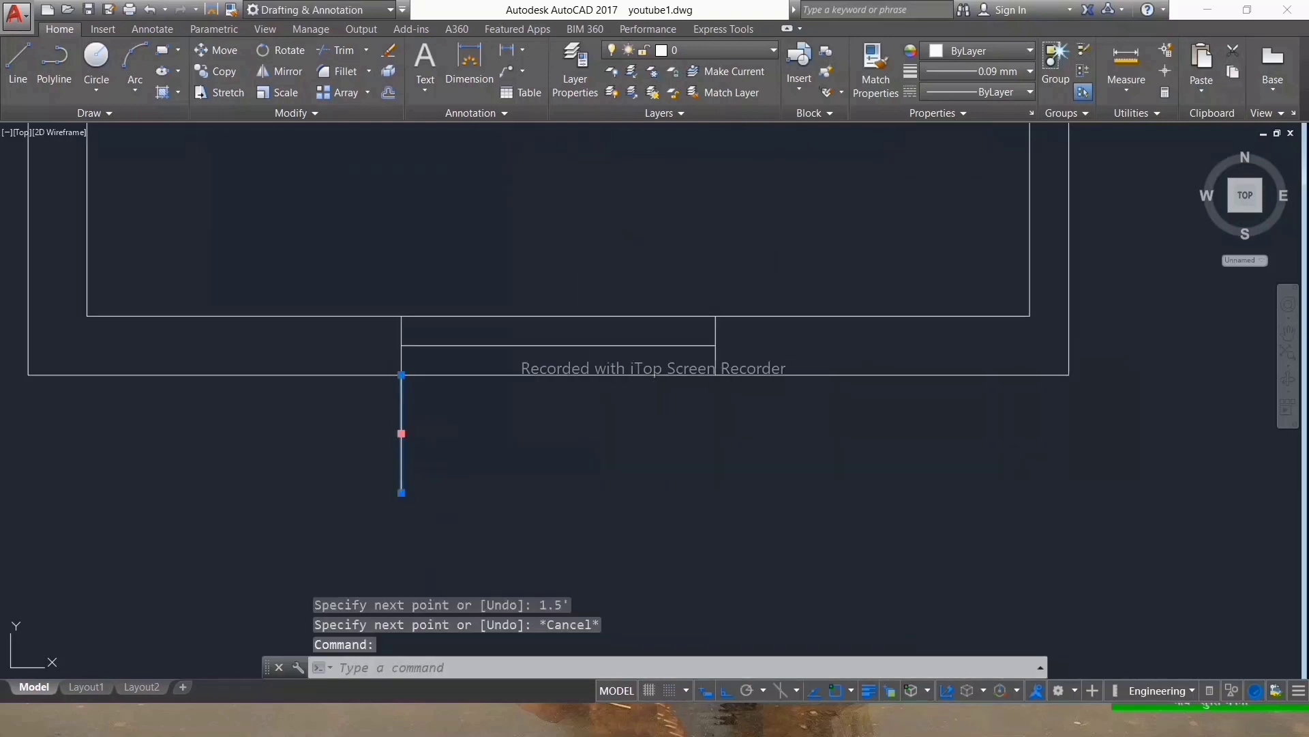
pyautogui.click(401, 433)
pyautogui.write('6')
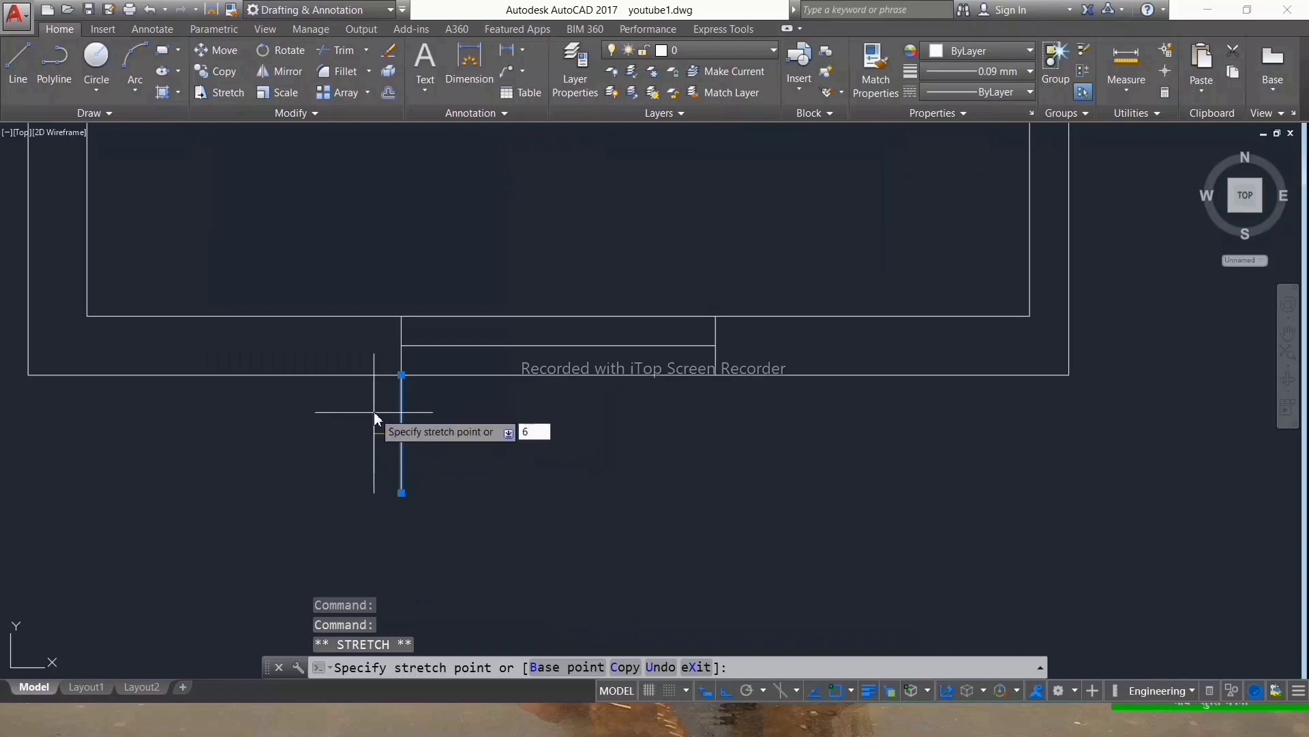
pyautogui.press('Return')
pyautogui.press('Escape')
# Step: Draw a 5' horizontal segment and a vertical segment back up to the wall
pyautogui.write('l')
pyautogui.press('Return')
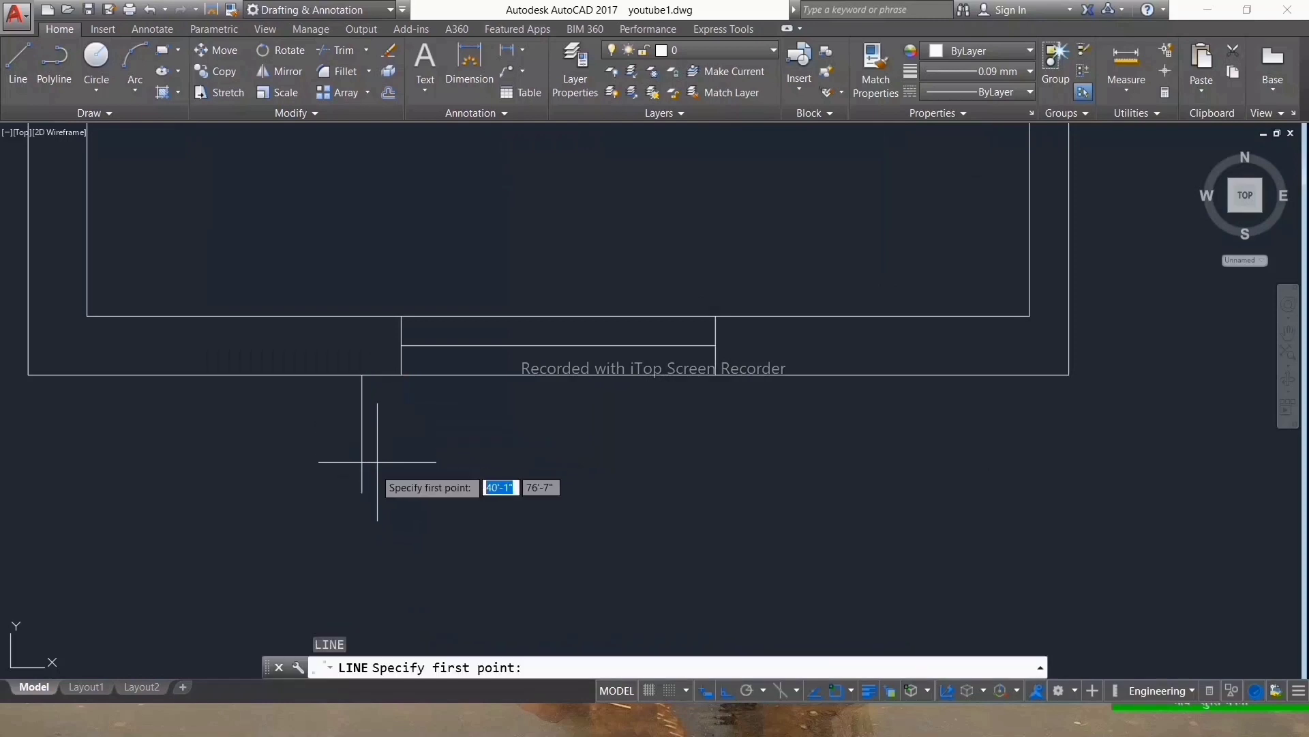
pyautogui.click(361, 492)
pyautogui.write('5')
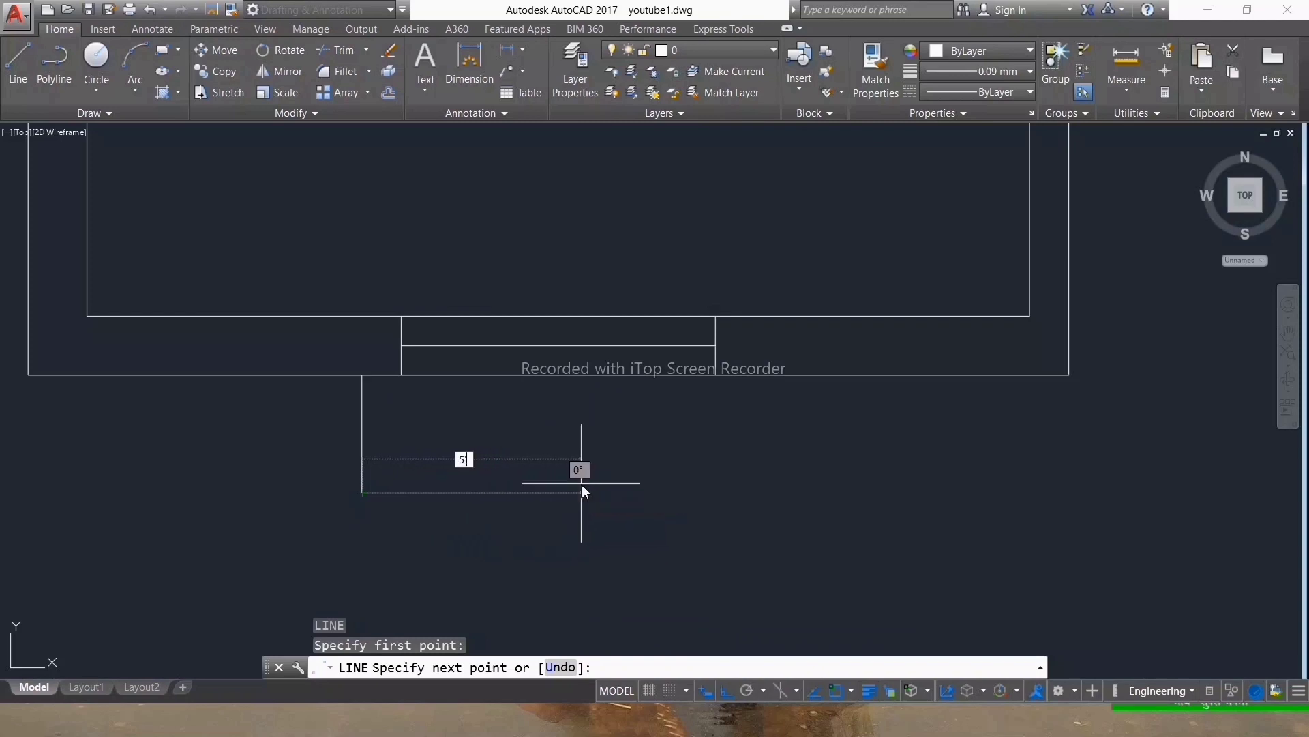
pyautogui.write("'")
pyautogui.press('Return')
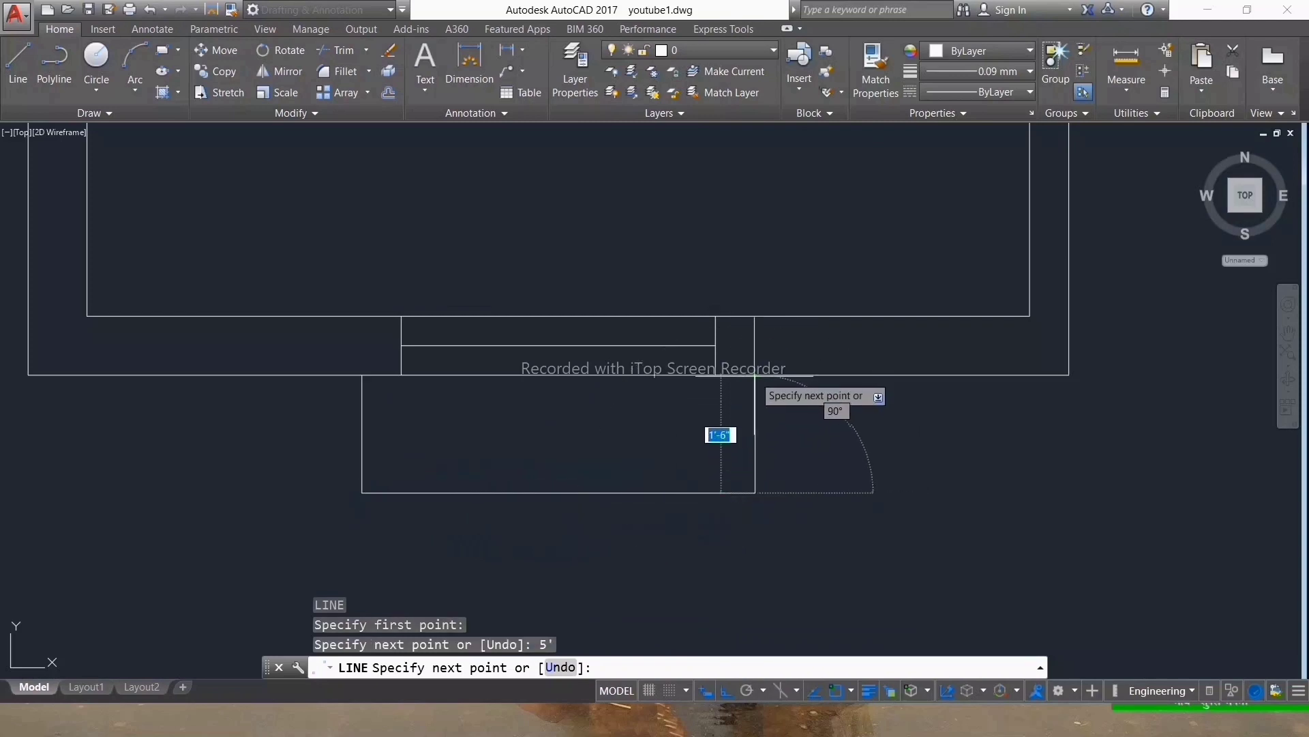
pyautogui.click(754, 375)
pyautogui.press('Escape')
pyautogui.scroll(-2, 754, 430)
pyautogui.scroll(-4, 727, 476)
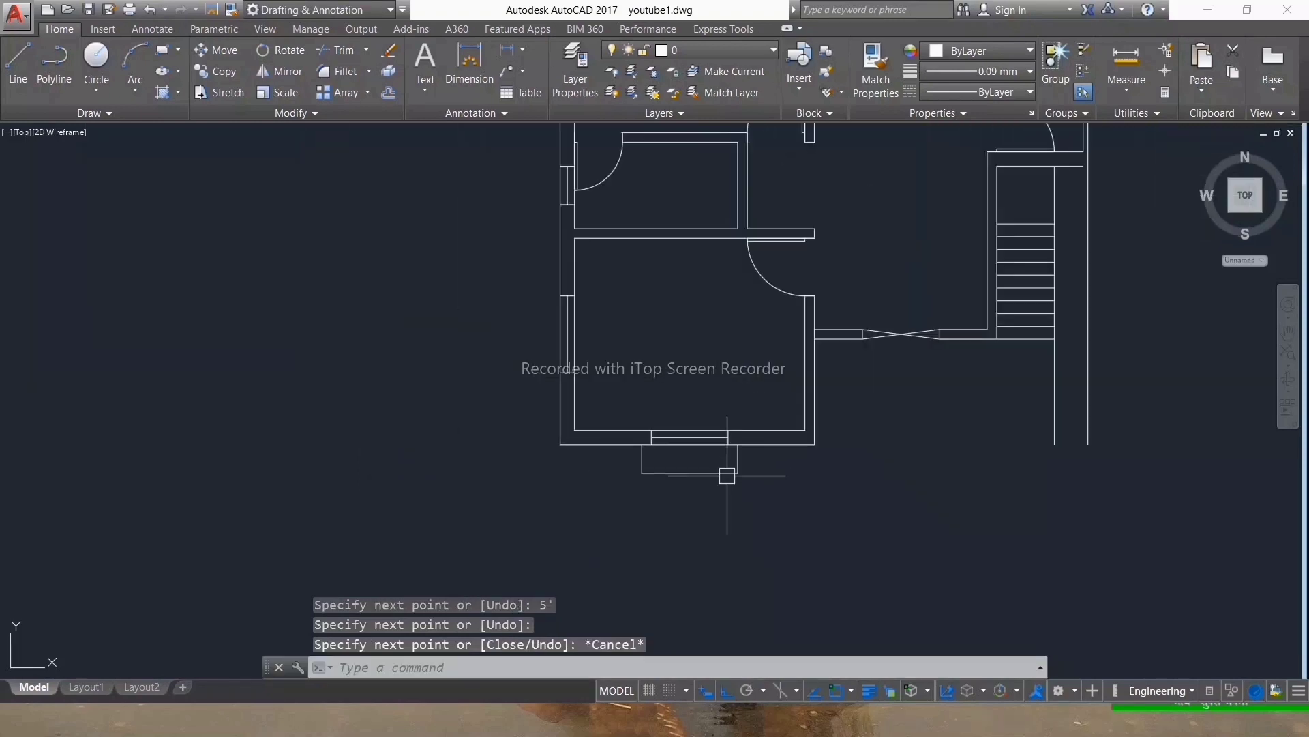
pyautogui.scroll(2, 596, 353)
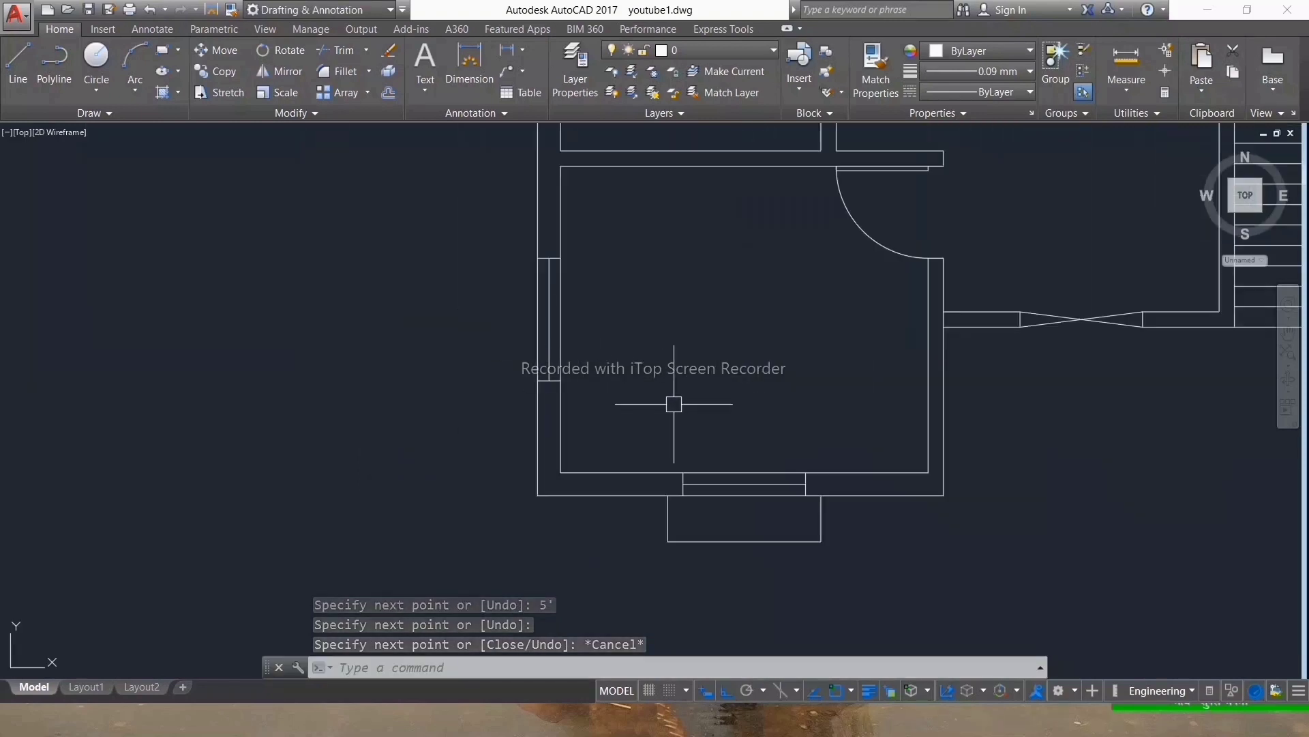
# Step: Join the three projection lines below the room into one polyline
pyautogui.moveTo(658, 485); pyautogui.dragTo(828, 549)
pyautogui.moveTo(600, 495); pyautogui.dragTo(412, 485, button='middle')
pyautogui.press('Return')
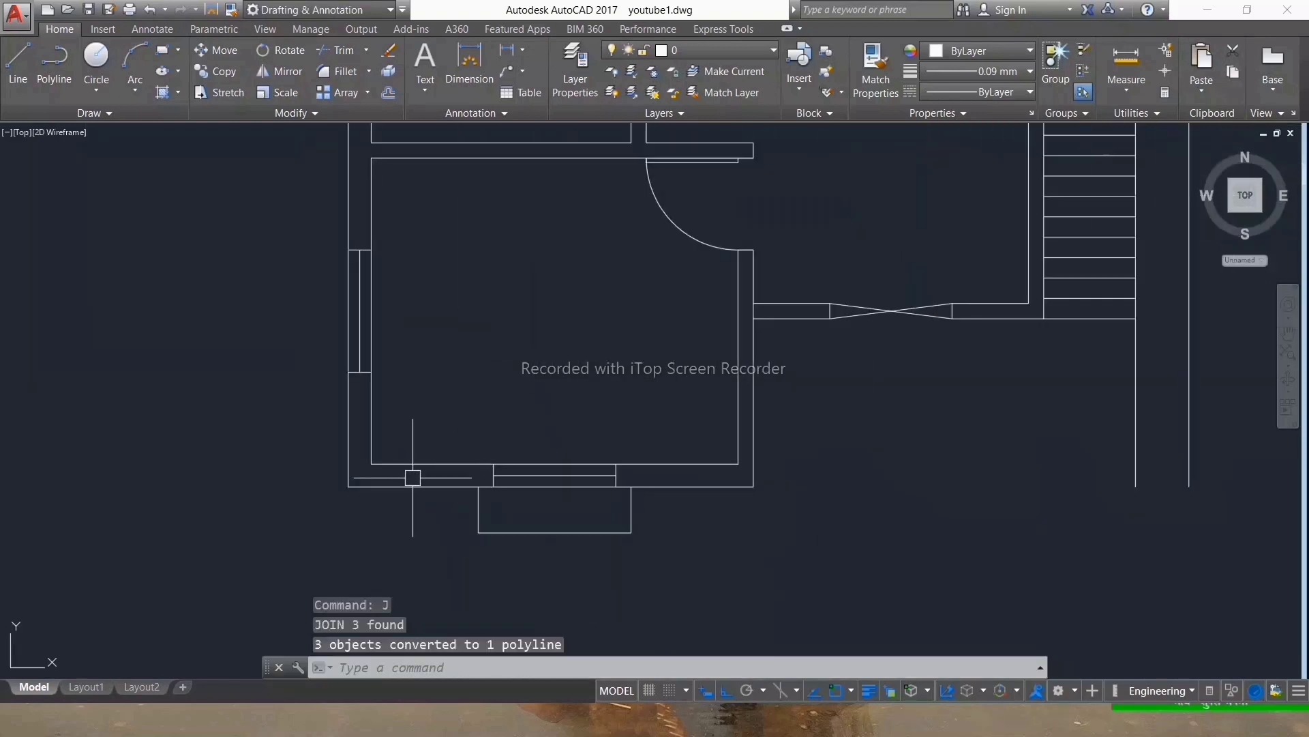
pyautogui.scroll(-2, 515, 522)
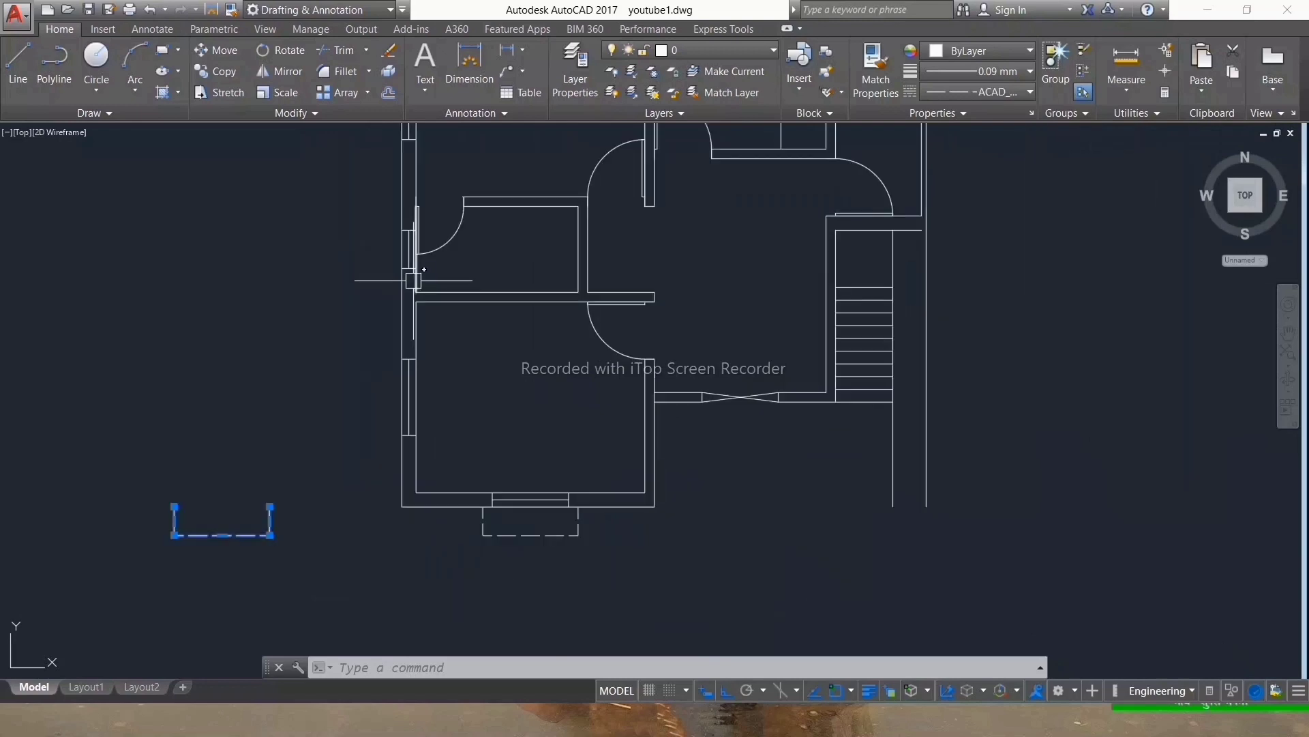
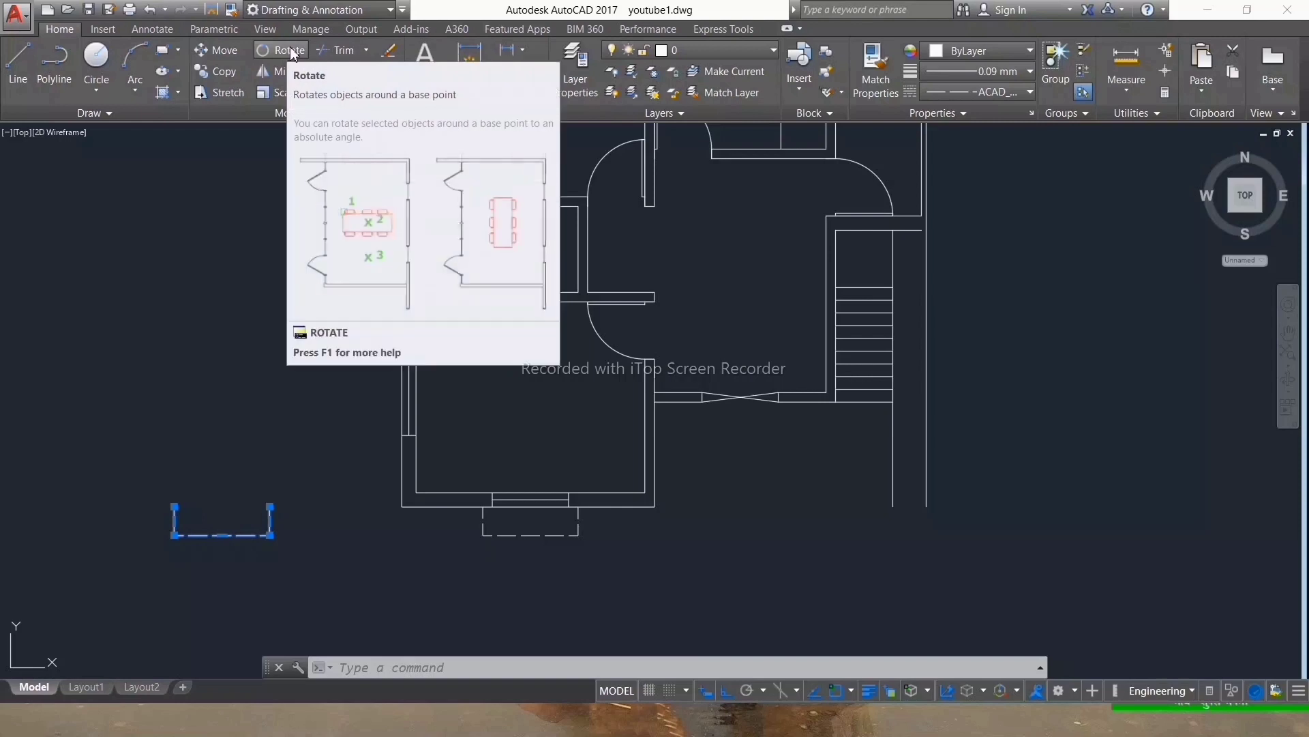
# Step: Clear the selection and cancel the pending copy of the dashed window
pyautogui.press('Escape')
pyautogui.press('Escape')
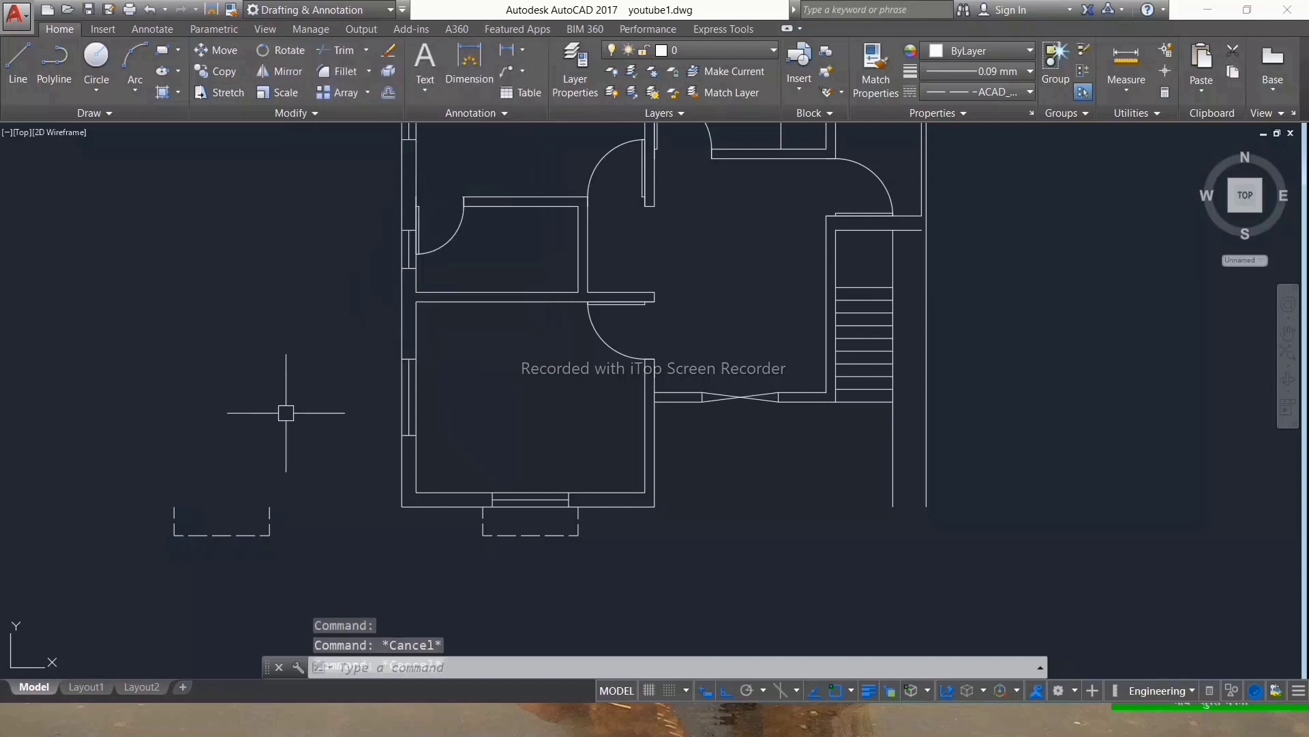
pyautogui.press('Escape')
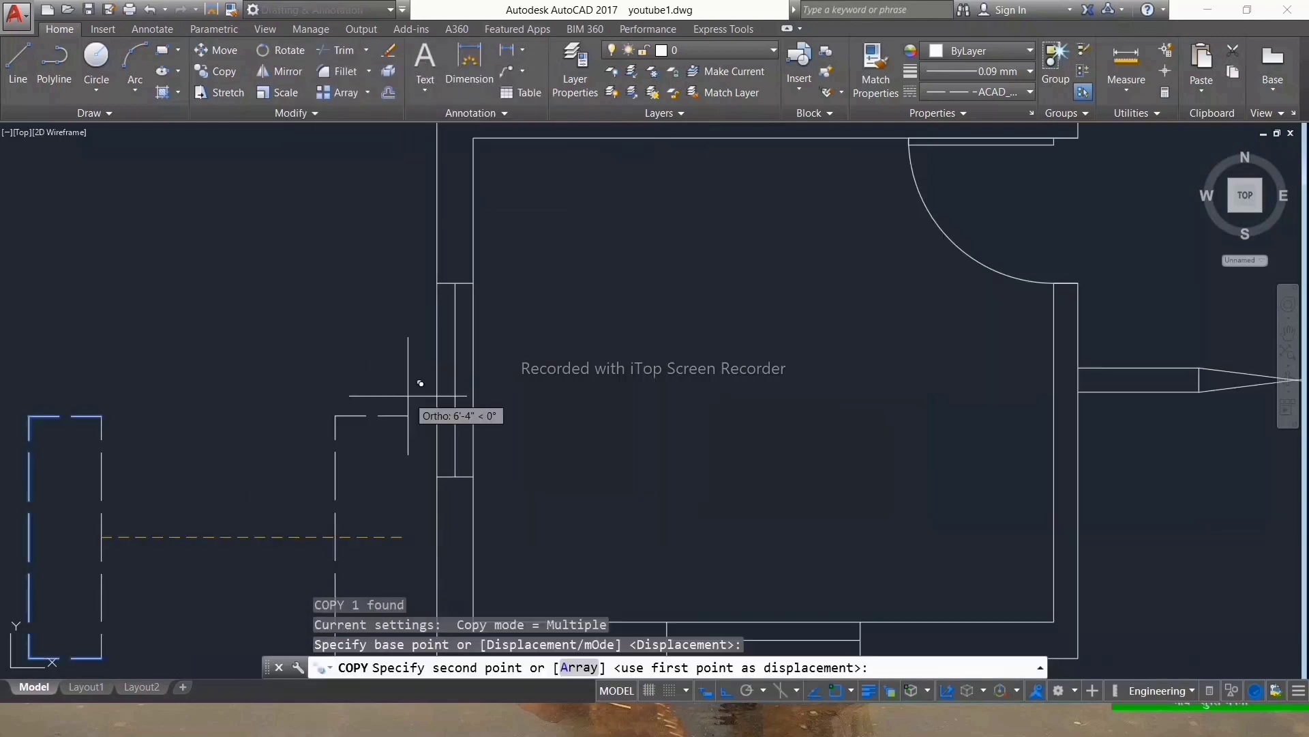
pyautogui.scroll(-2, 422, 409)
pyautogui.scroll(-2, 437, 351)
pyautogui.press('Escape')
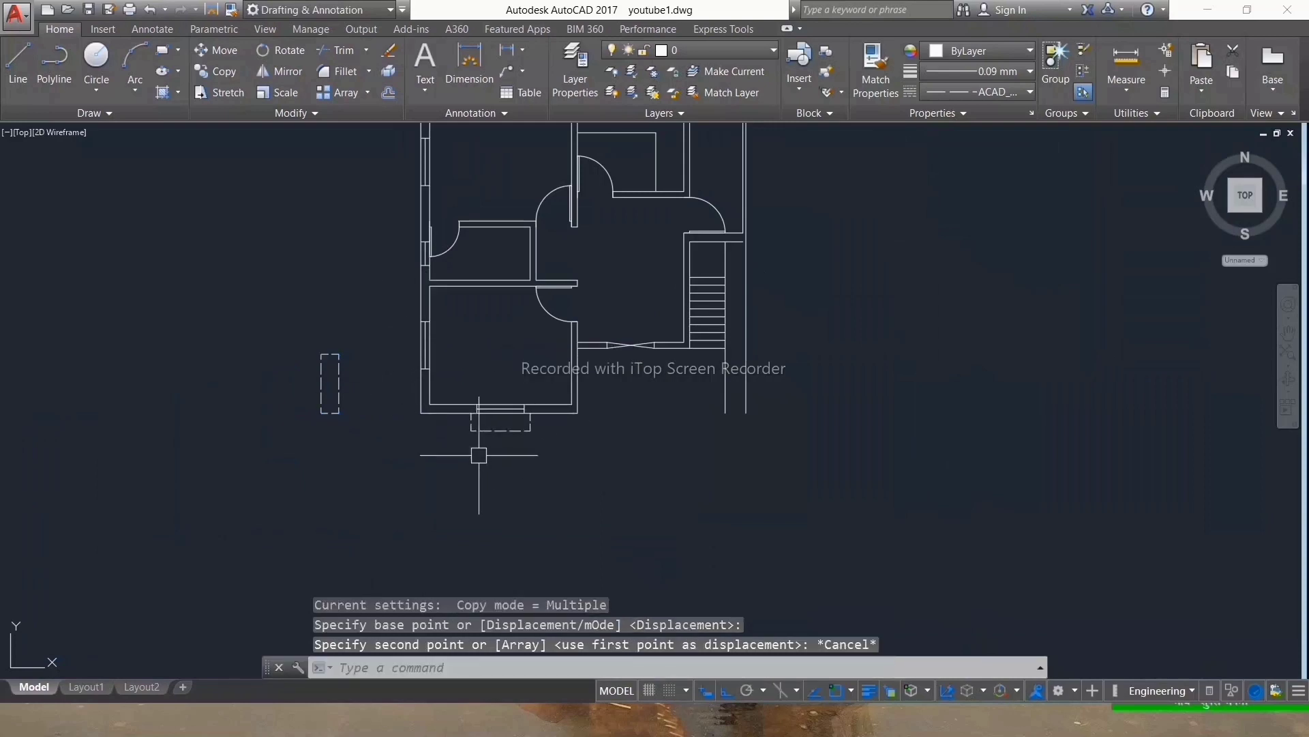
pyautogui.scroll(-2, 478, 455)
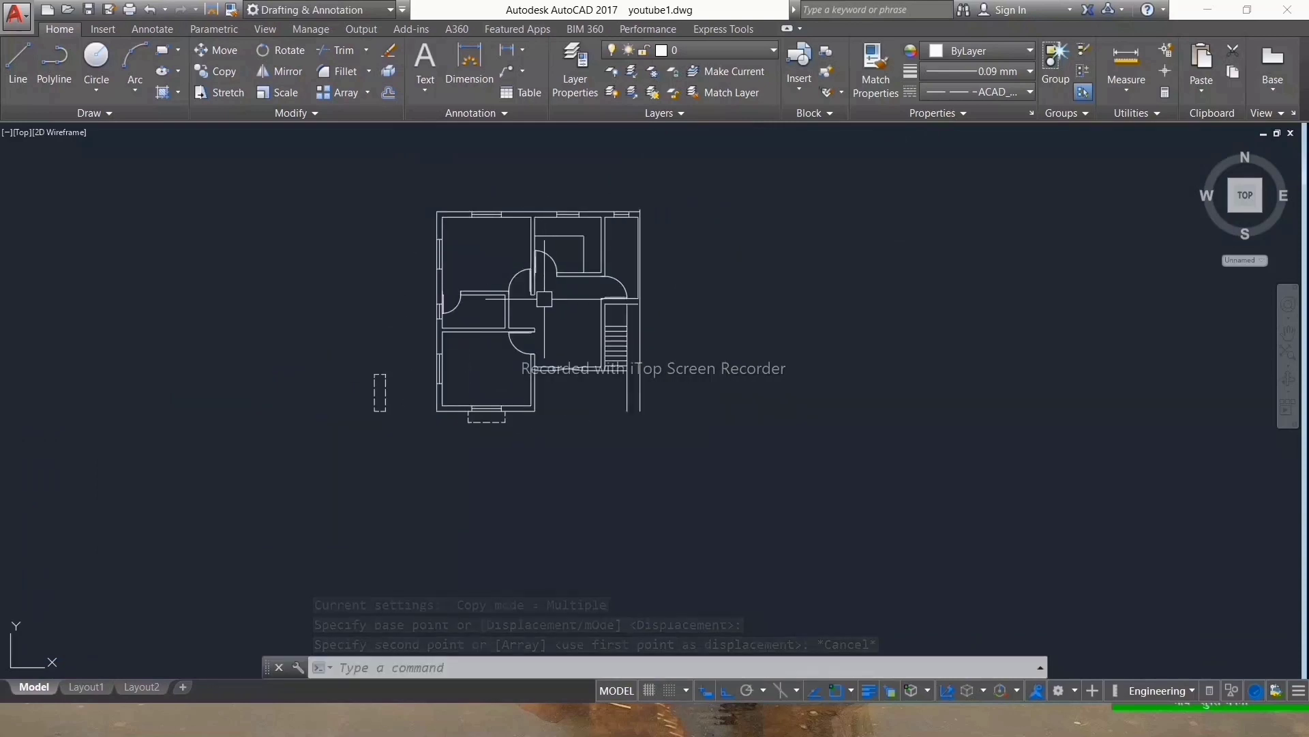
pyautogui.scroll(4, 526, 409)
pyautogui.scroll(-2, 526, 410)
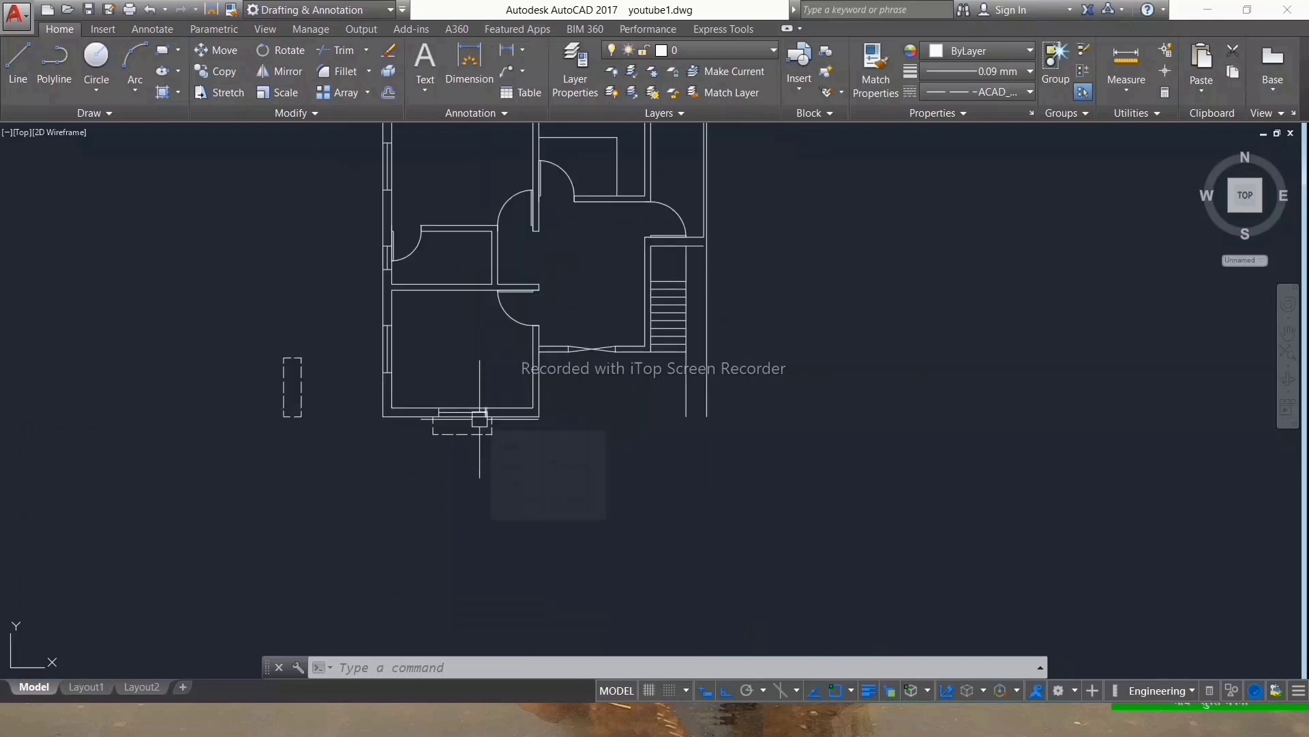
pyautogui.scroll(-3, 403, 467)
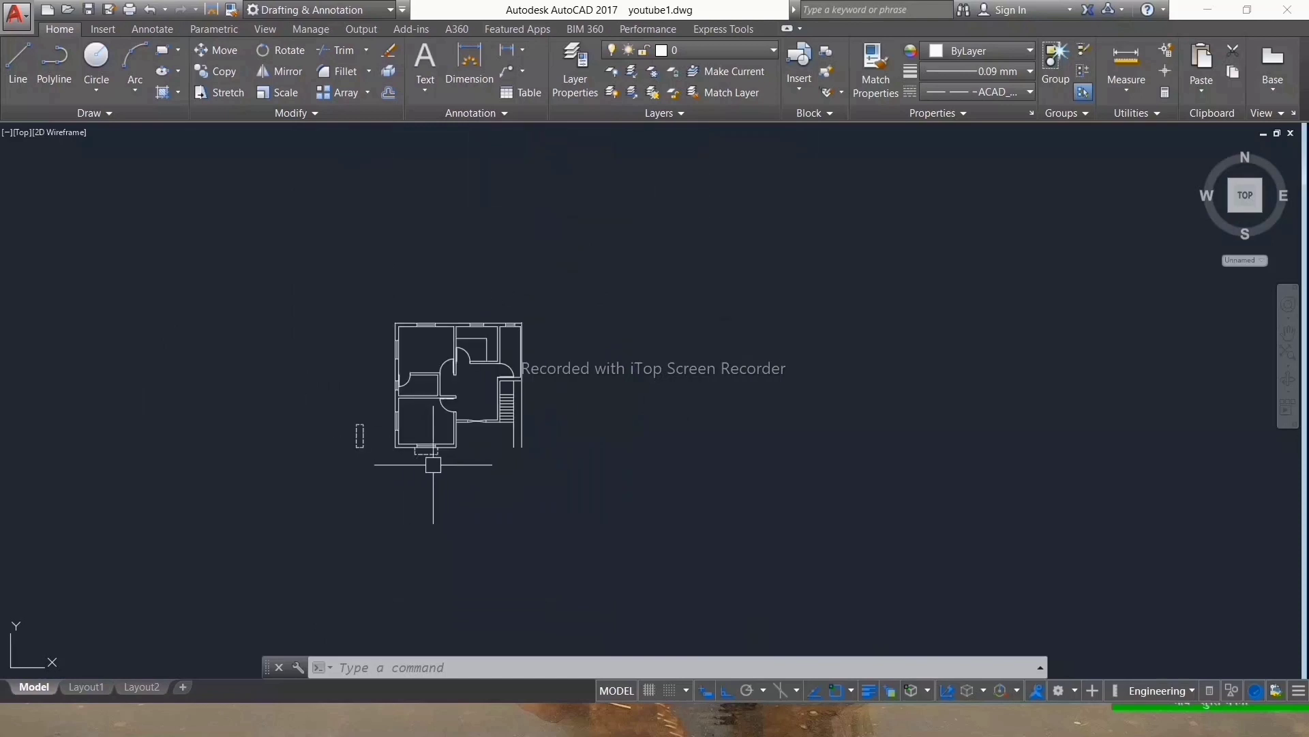
pyautogui.scroll(3, 433, 461)
pyautogui.scroll(-2, 424, 459)
pyautogui.scroll(4, 327, 407)
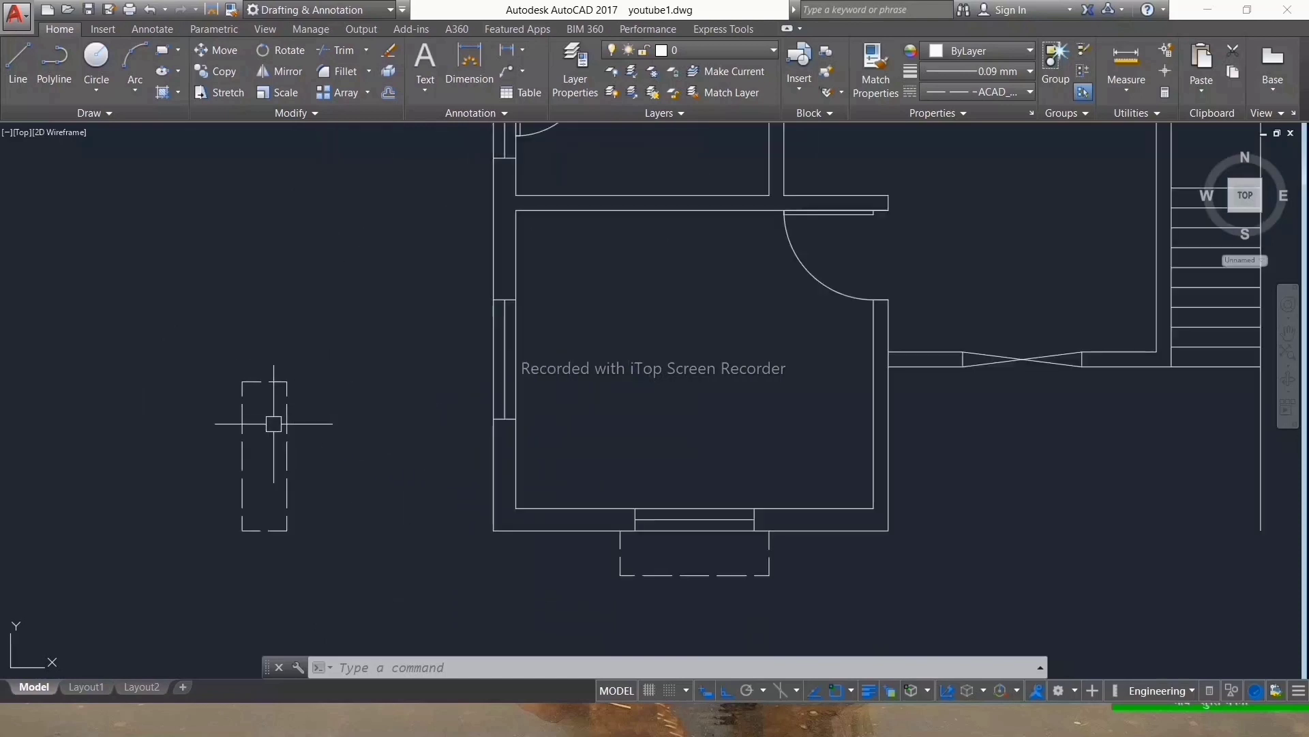
# Step: Delete the stray window line on the left wall and deselect the window
pyautogui.press('Delete')
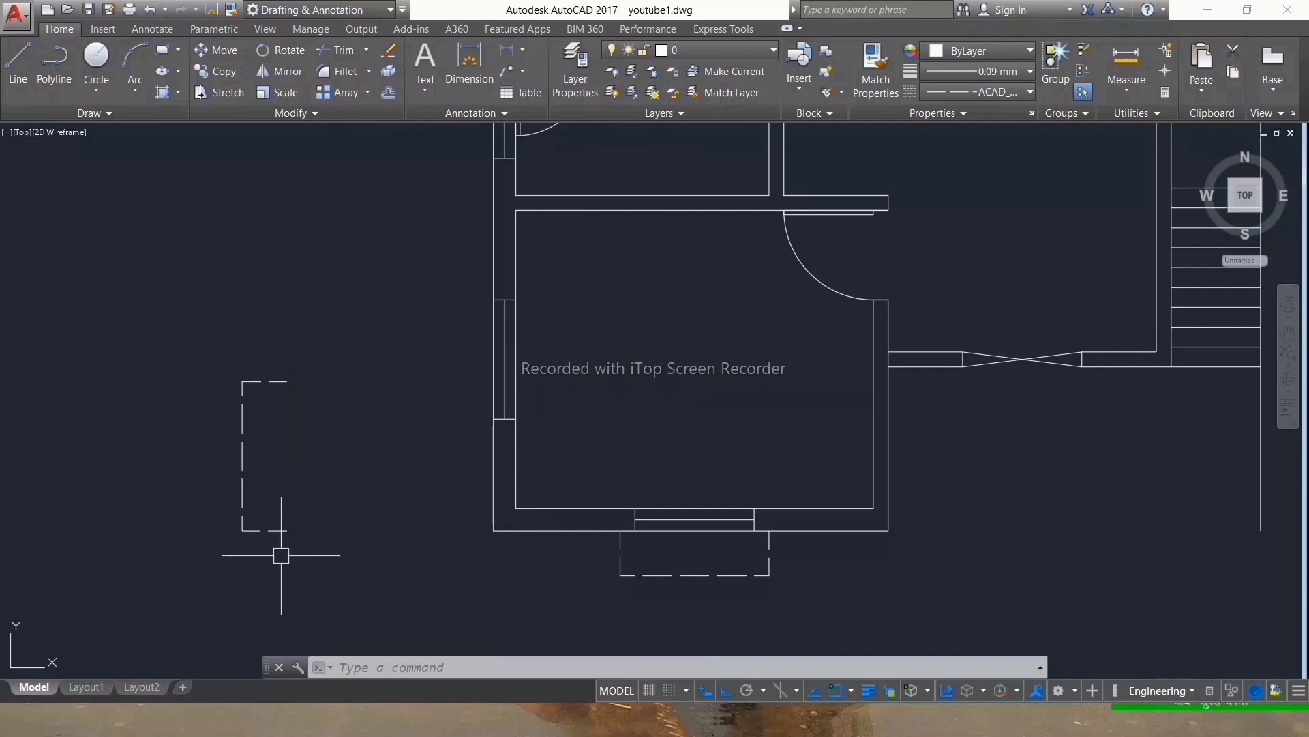
pyautogui.scroll(-3, 281, 555)
pyautogui.scroll(-3, 375, 497)
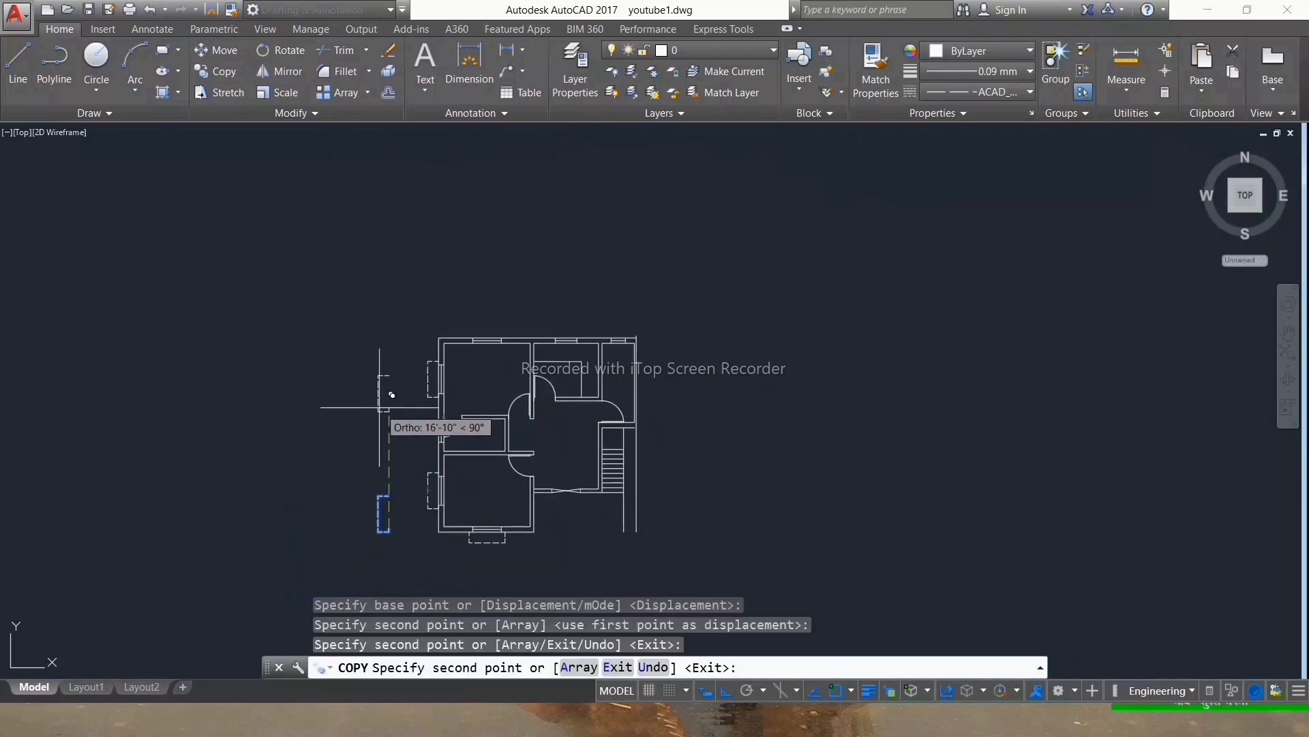
pyautogui.press('Escape')
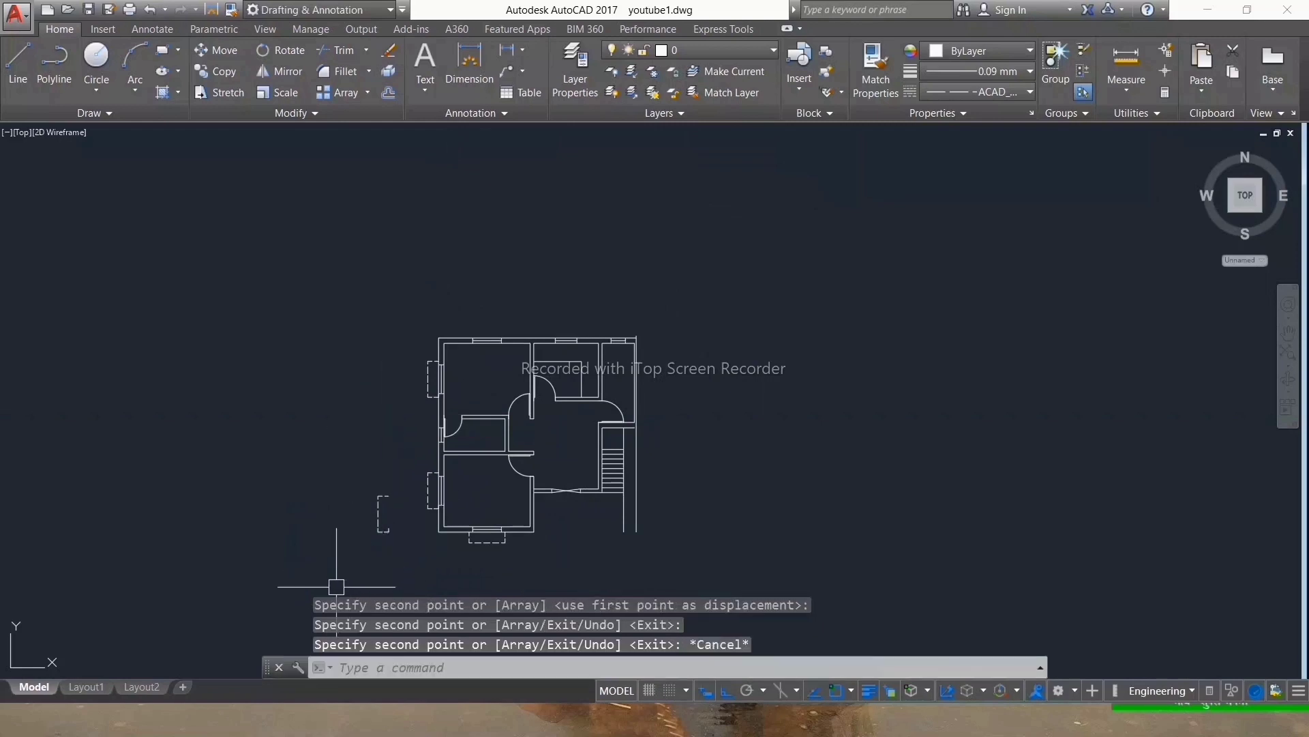
pyautogui.scroll(4, 389, 560)
# Step: Rotate the spare dashed window 270° so it lies horizontal
pyautogui.moveTo(399, 256); pyautogui.dragTo(265, 497)
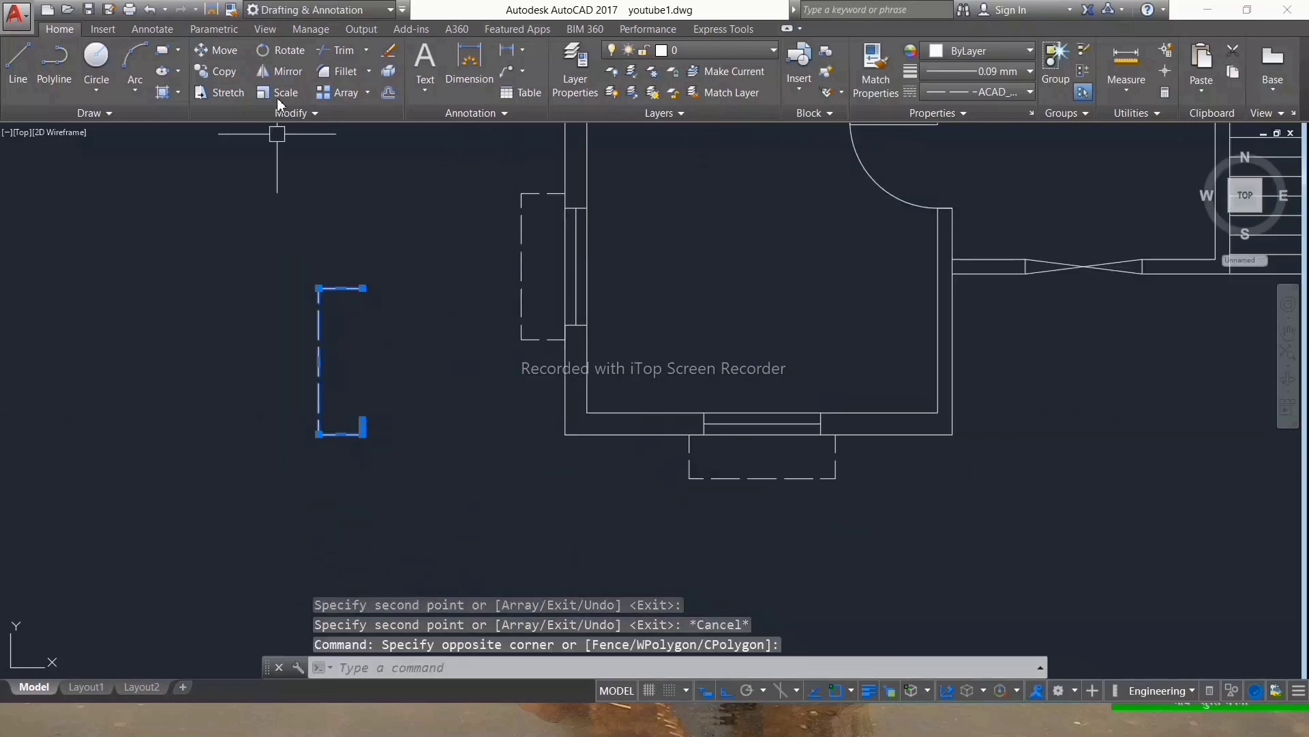
pyautogui.click(285, 50)
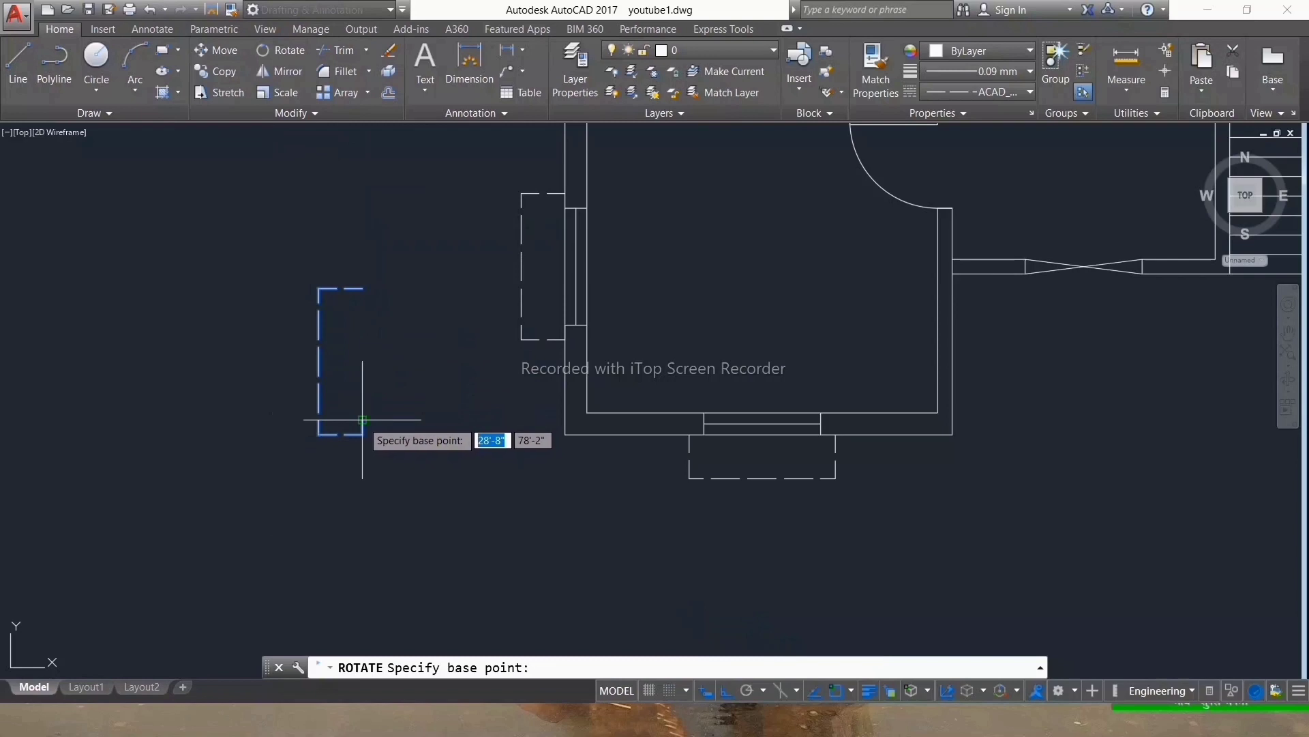
pyautogui.click(362, 419)
pyautogui.press('Escape')
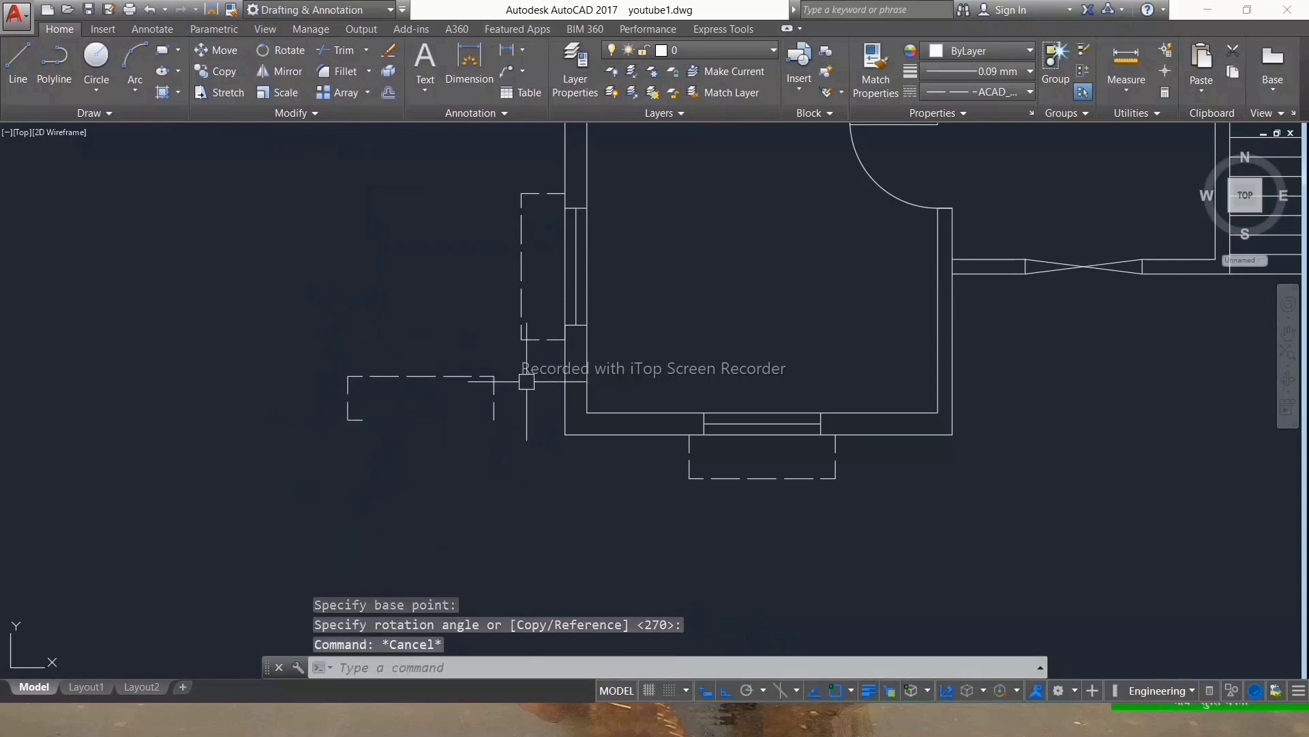
# Step: Copy the horizontal dashed window above both top-wall windows
pyautogui.moveTo(526, 372); pyautogui.dragTo(319, 441)
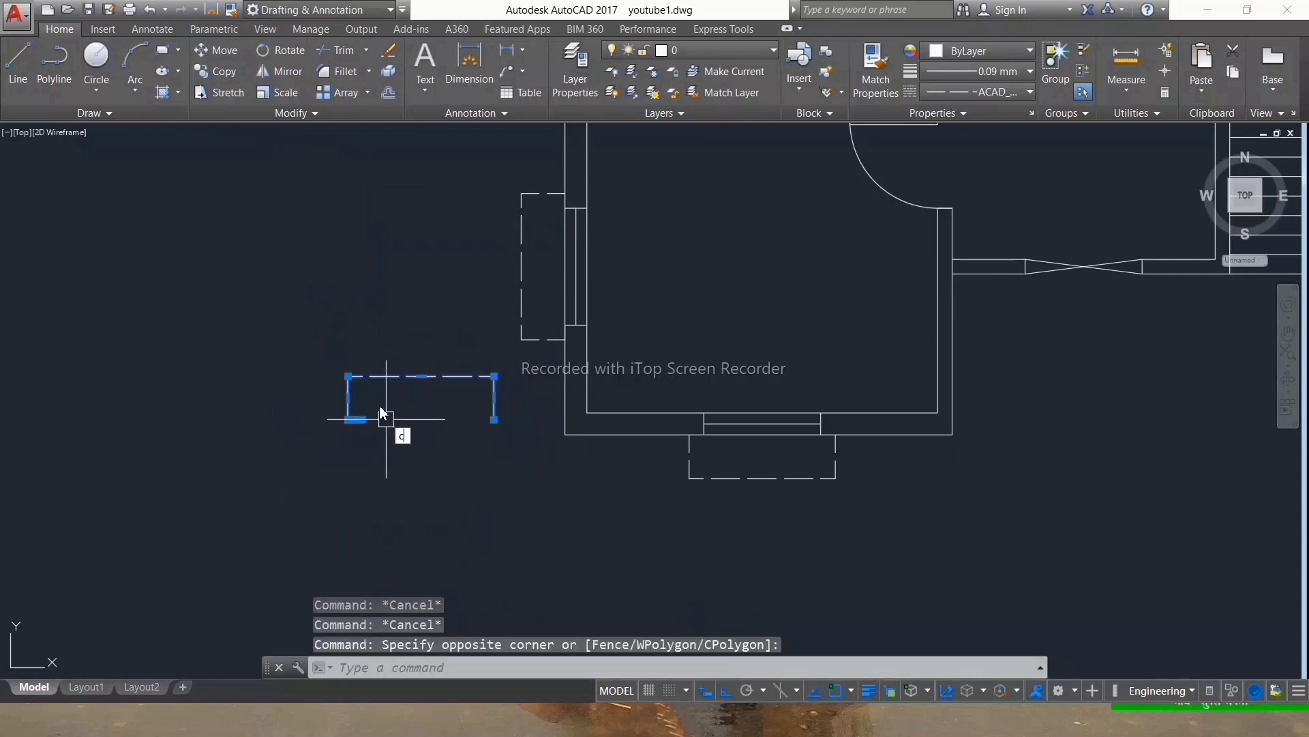
pyautogui.write('o')
pyautogui.press('Return')
pyautogui.click(349, 418)
pyautogui.scroll(-5, 382, 409)
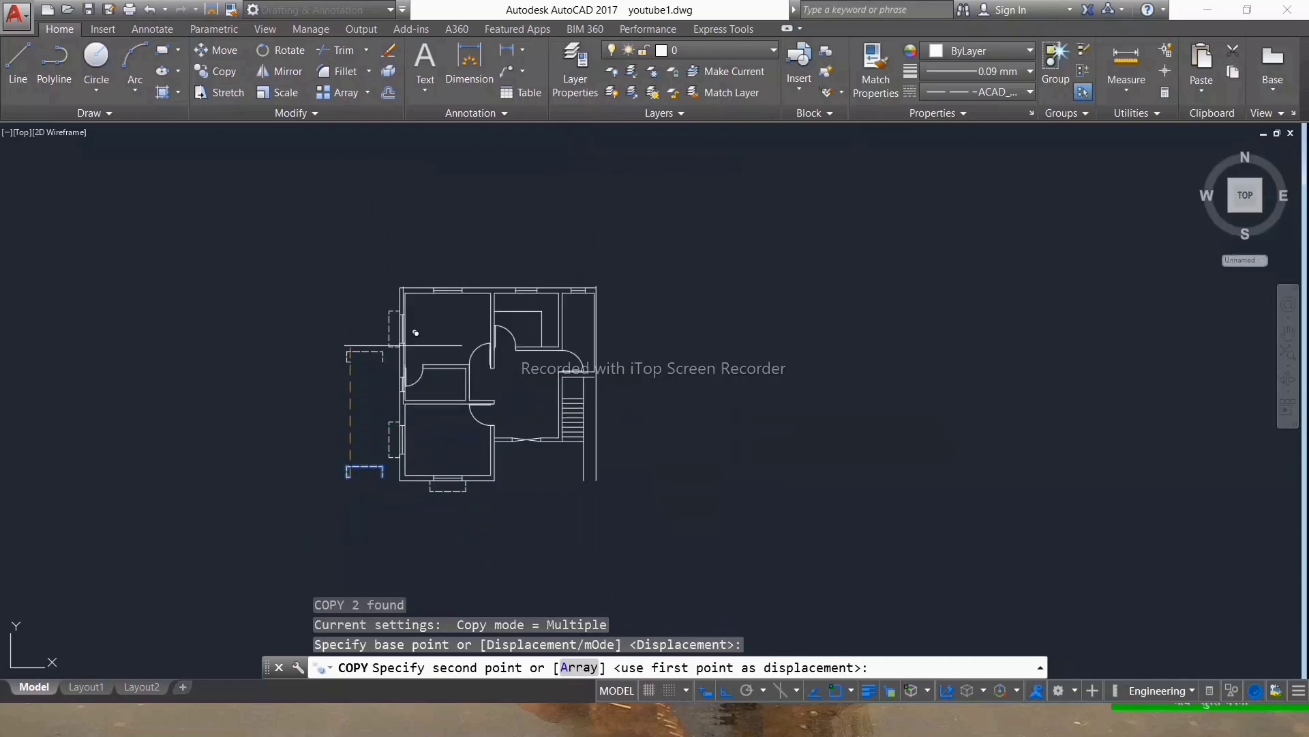
pyautogui.scroll(5, 415, 333)
pyautogui.click(485, 184)
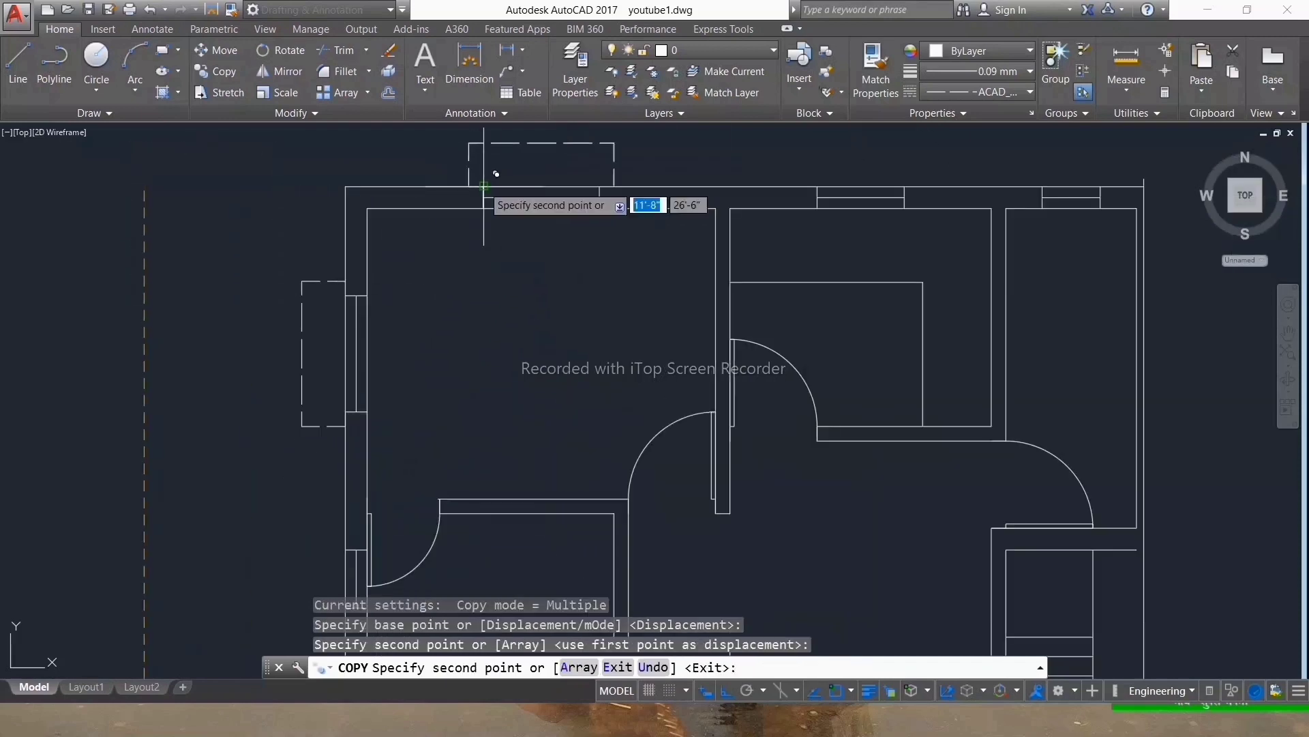
pyautogui.click(818, 185)
pyautogui.press('Escape')
# Step: Delete the two leftover spare window copies beside the plan
pyautogui.scroll(-6, 819, 273)
pyautogui.scroll(2, 848, 301)
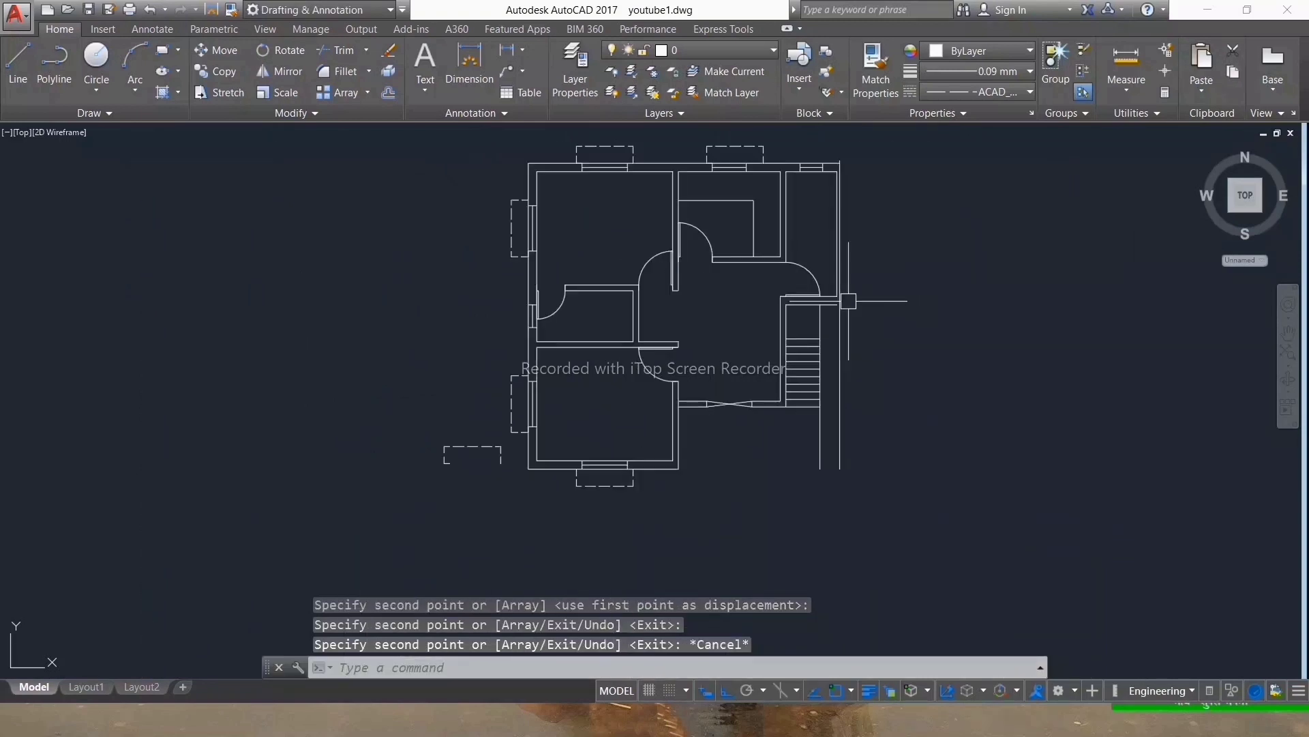
pyautogui.click(472, 447)
pyautogui.click(410, 523)
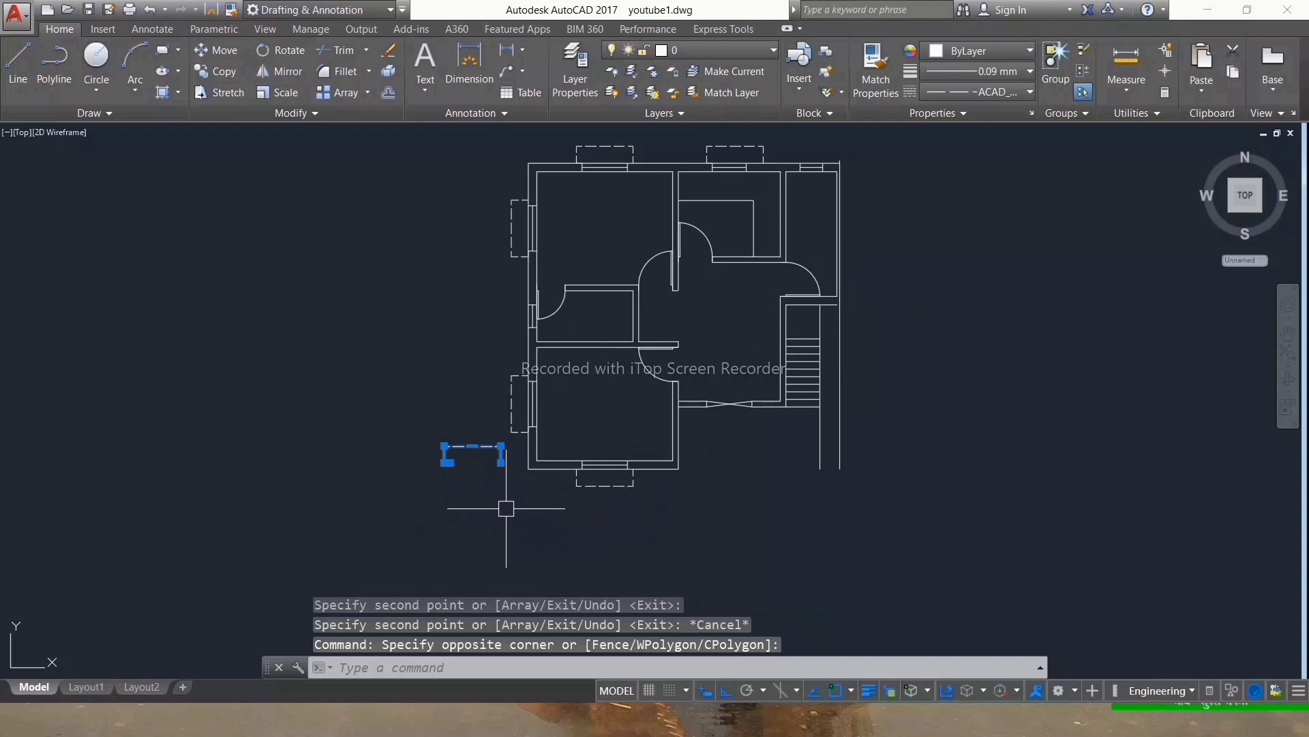
pyautogui.press('Delete')
# Step: Move one top window outline slightly left to align with its window
pyautogui.scroll(5, 767, 130)
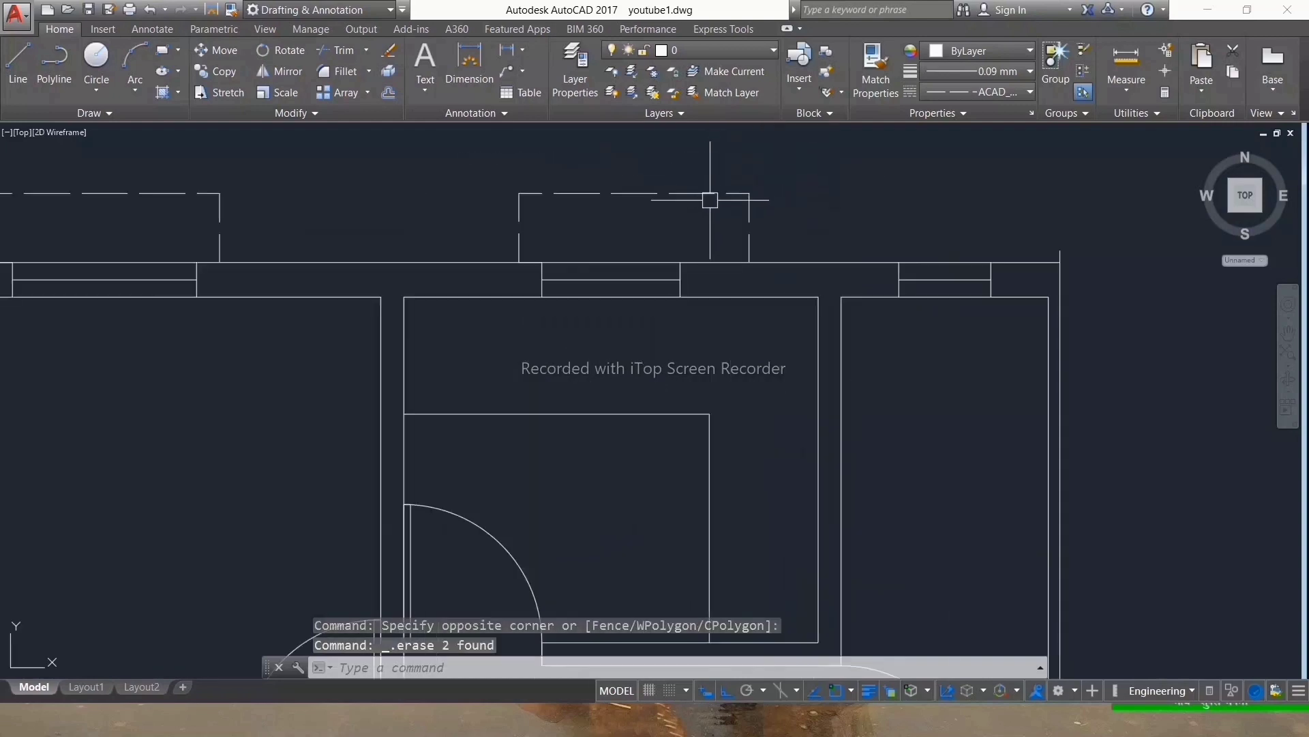
pyautogui.click(701, 192)
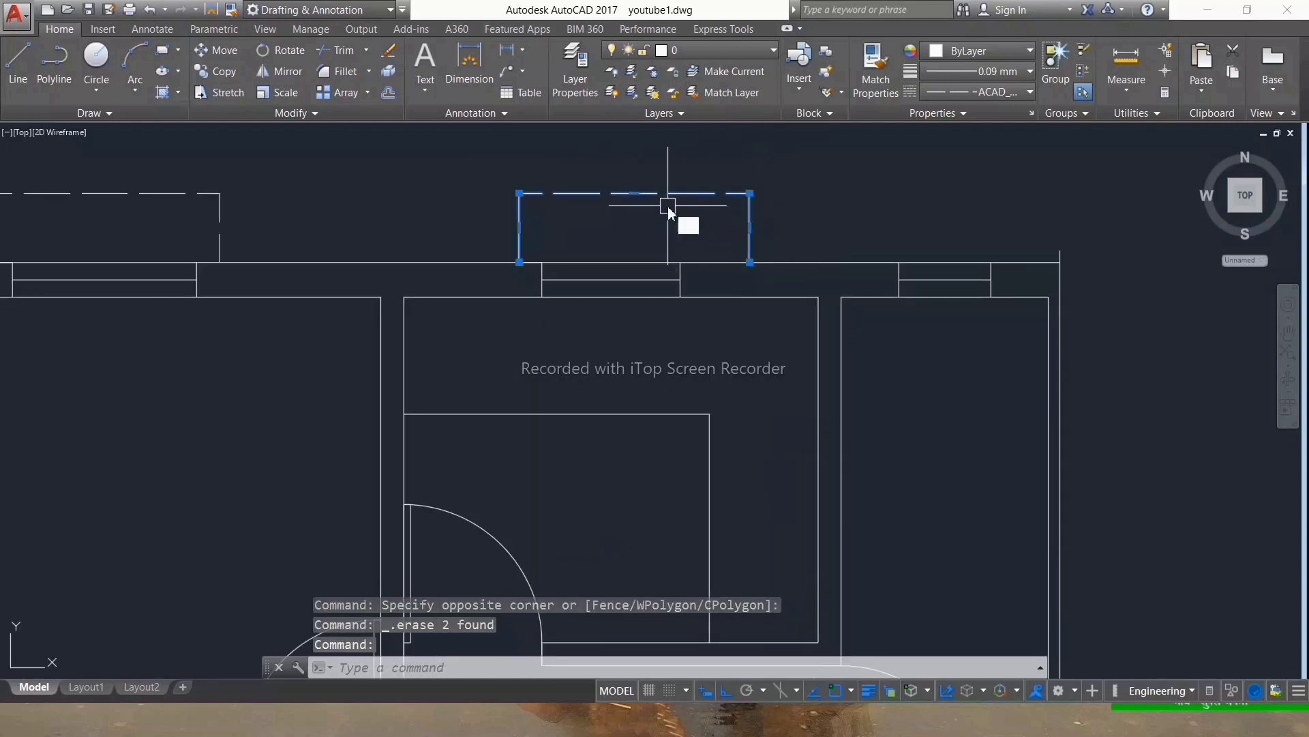
pyautogui.write('M')
pyautogui.press('Return')
pyautogui.click(764, 258)
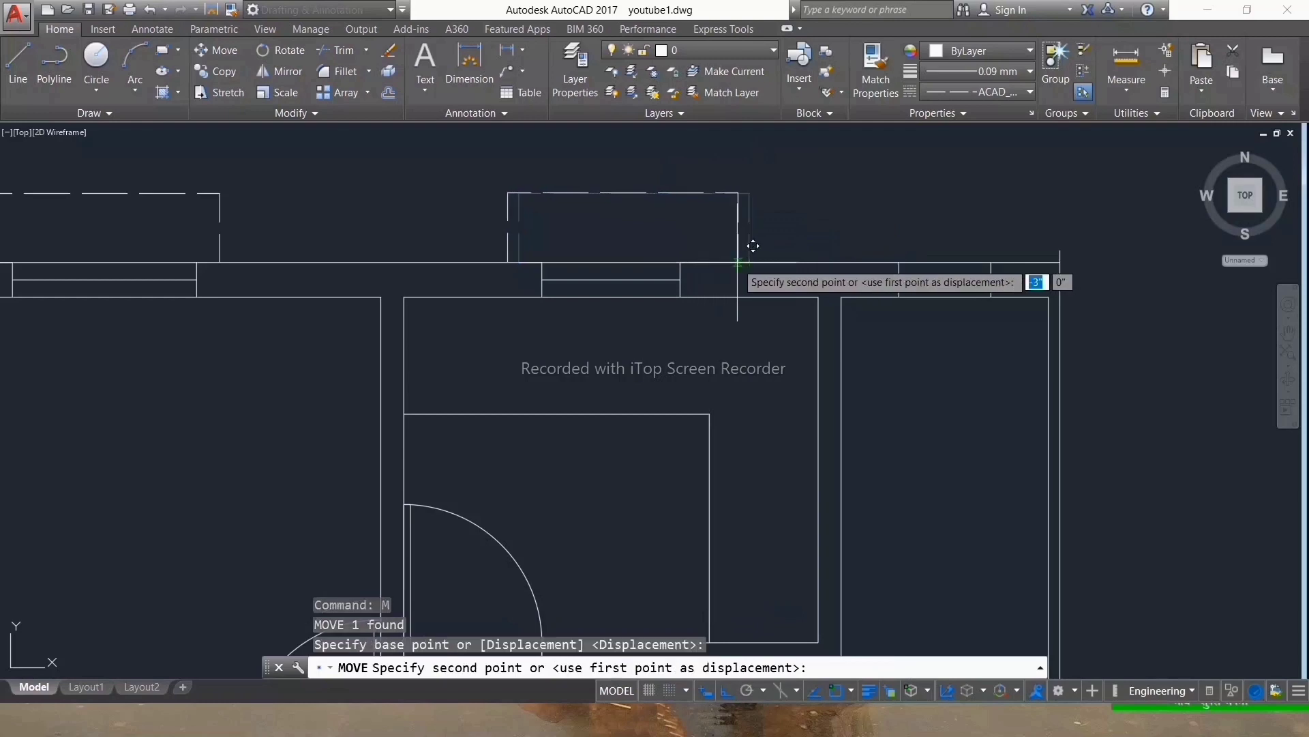
pyautogui.click(727, 262)
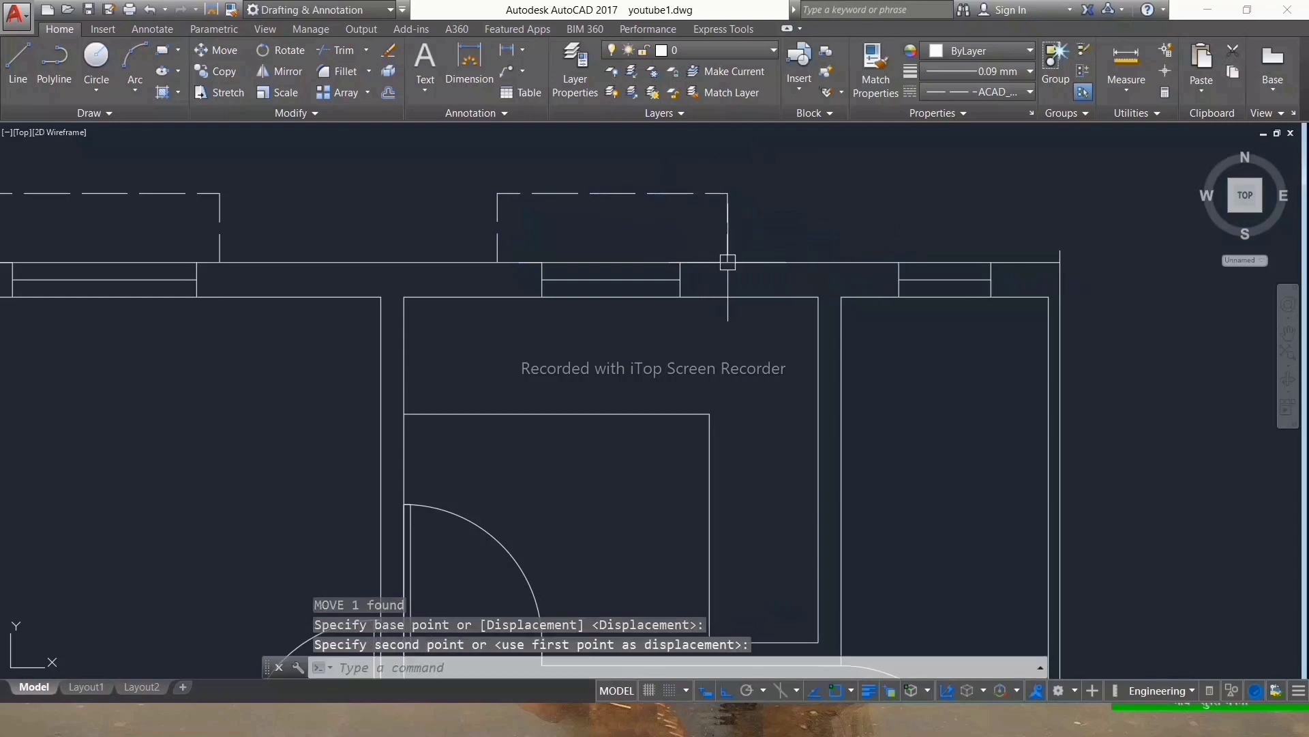
pyautogui.press('Escape')
pyautogui.press('Escape')
pyautogui.scroll(-4, 633, 223)
pyautogui.scroll(-2, 573, 233)
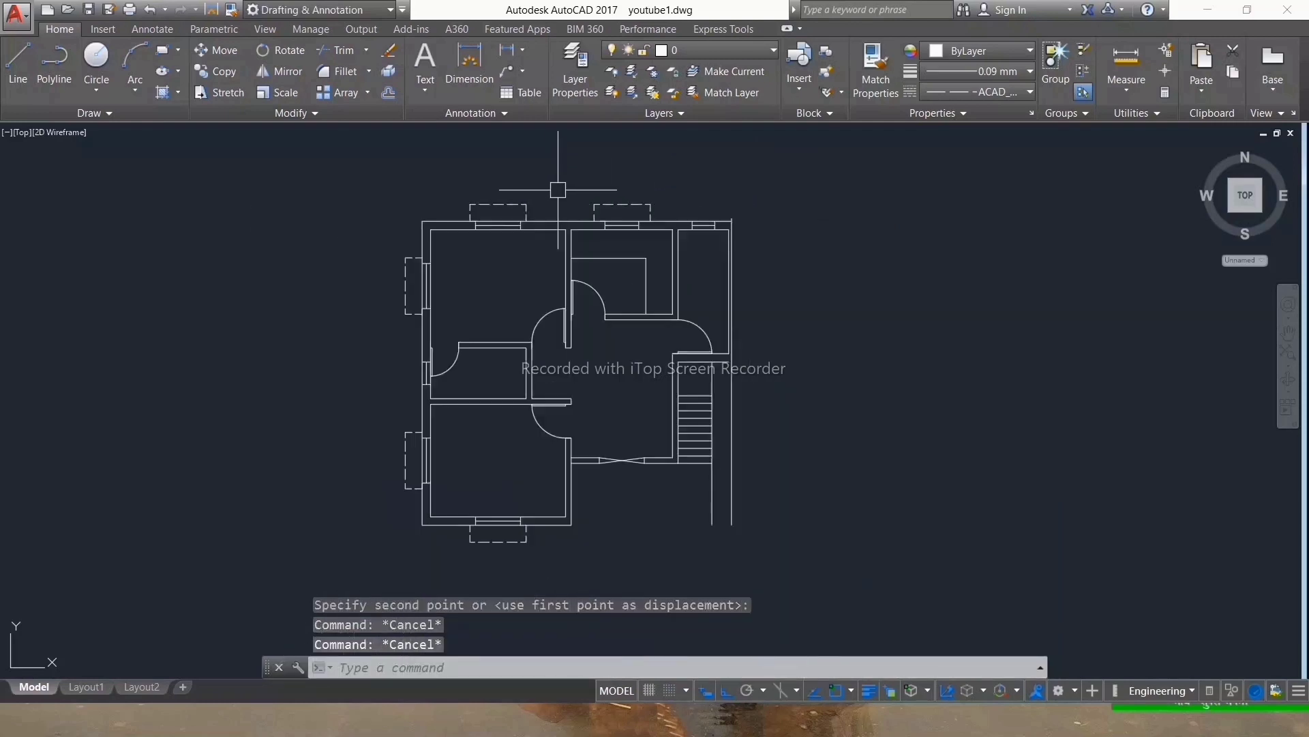
pyautogui.press('Escape')
# Step: Trim away the wall line beside the stairs and the lower stair wall segment
pyautogui.scroll(2, 716, 383)
pyautogui.write('tr')
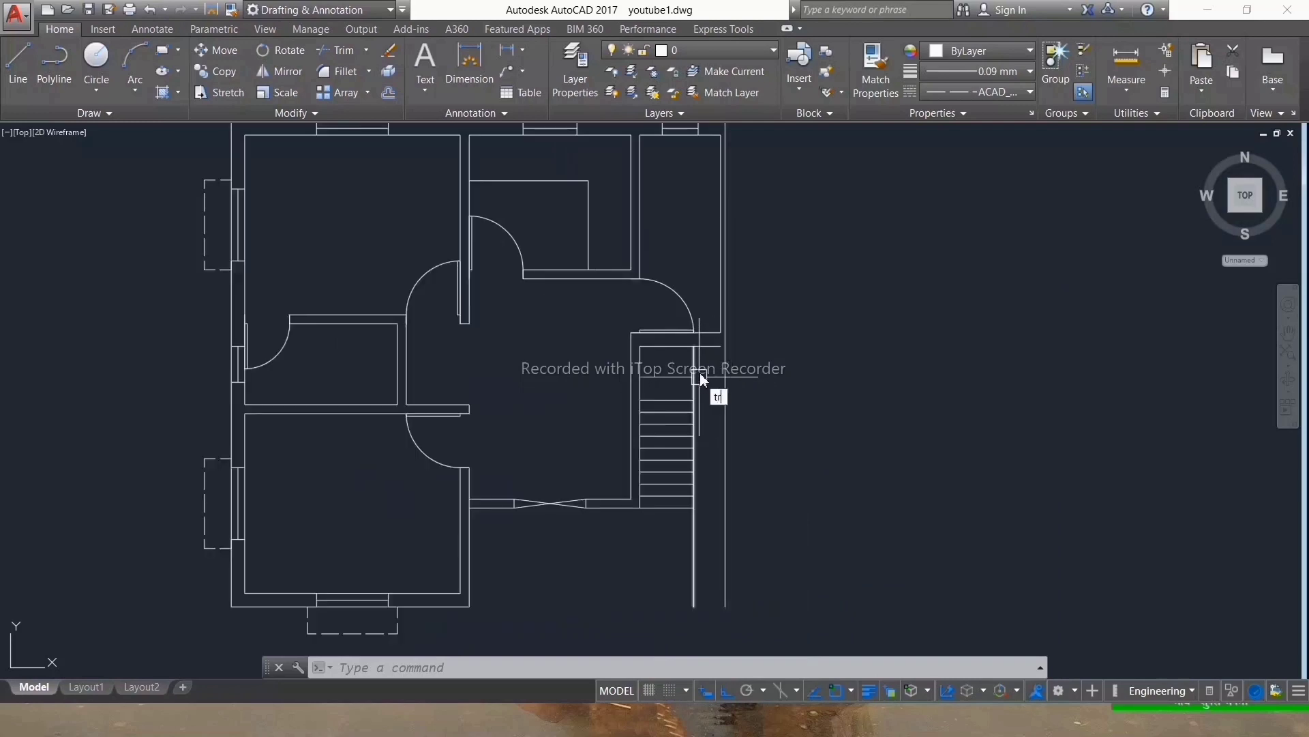
pyautogui.press('Return')
pyautogui.press('Return')
pyautogui.click(696, 372)
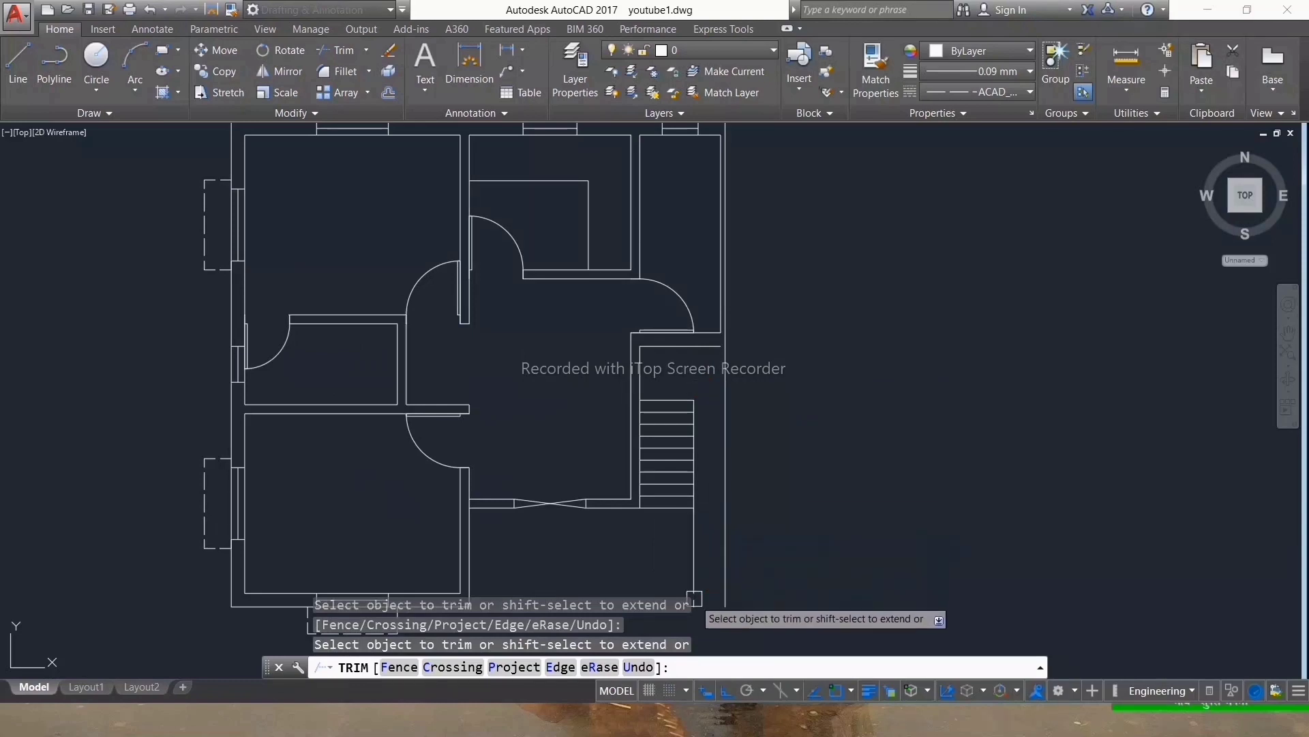
pyautogui.click(695, 566)
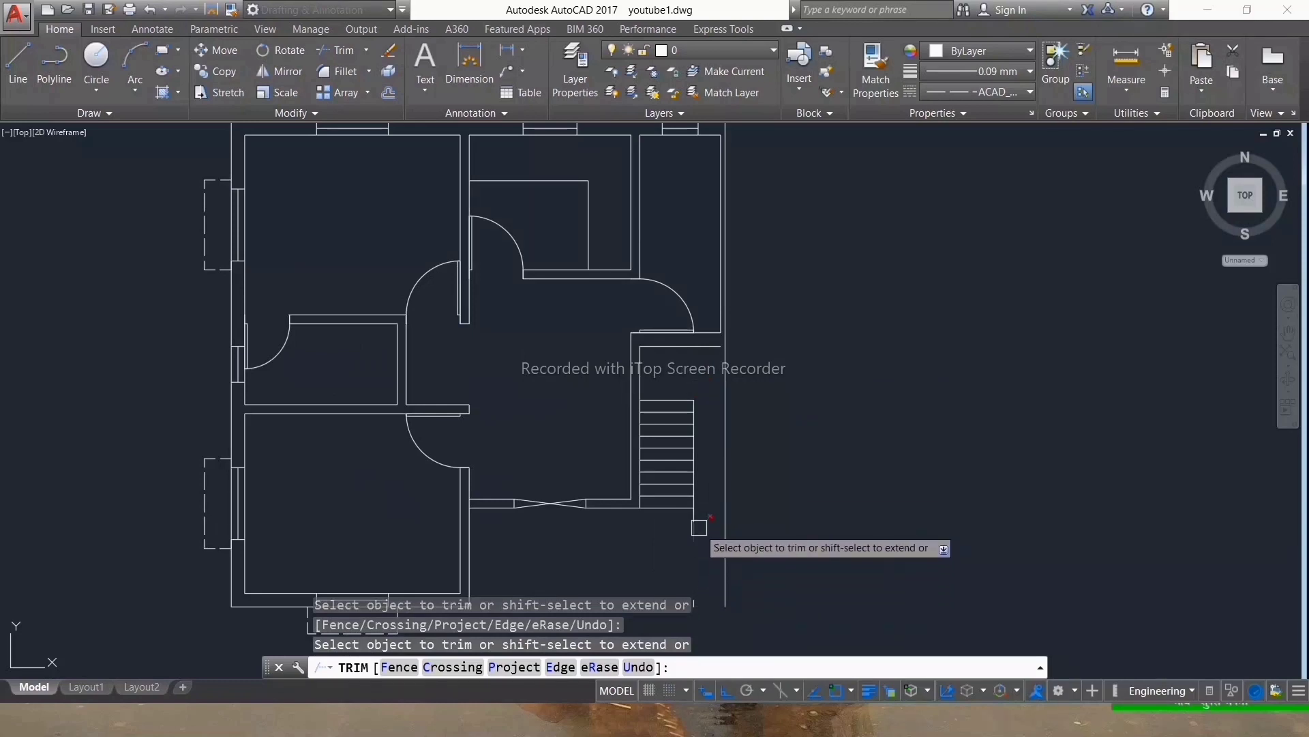
pyautogui.scroll(-2, 688, 488)
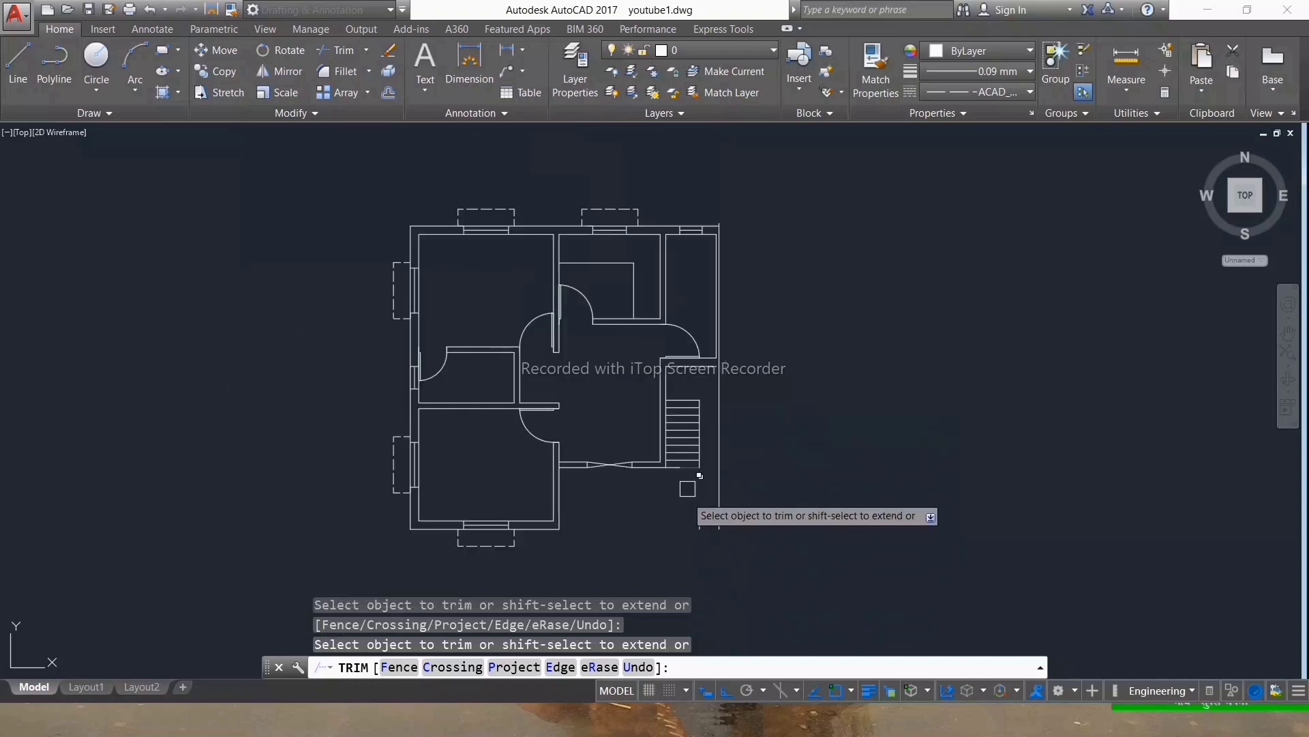
pyautogui.scroll(4, 687, 489)
pyautogui.press('Escape')
# Step: Erase the small leftover wall piece near the stairs
pyautogui.moveTo(730, 482); pyautogui.dragTo(669, 543)
pyautogui.press('Delete')
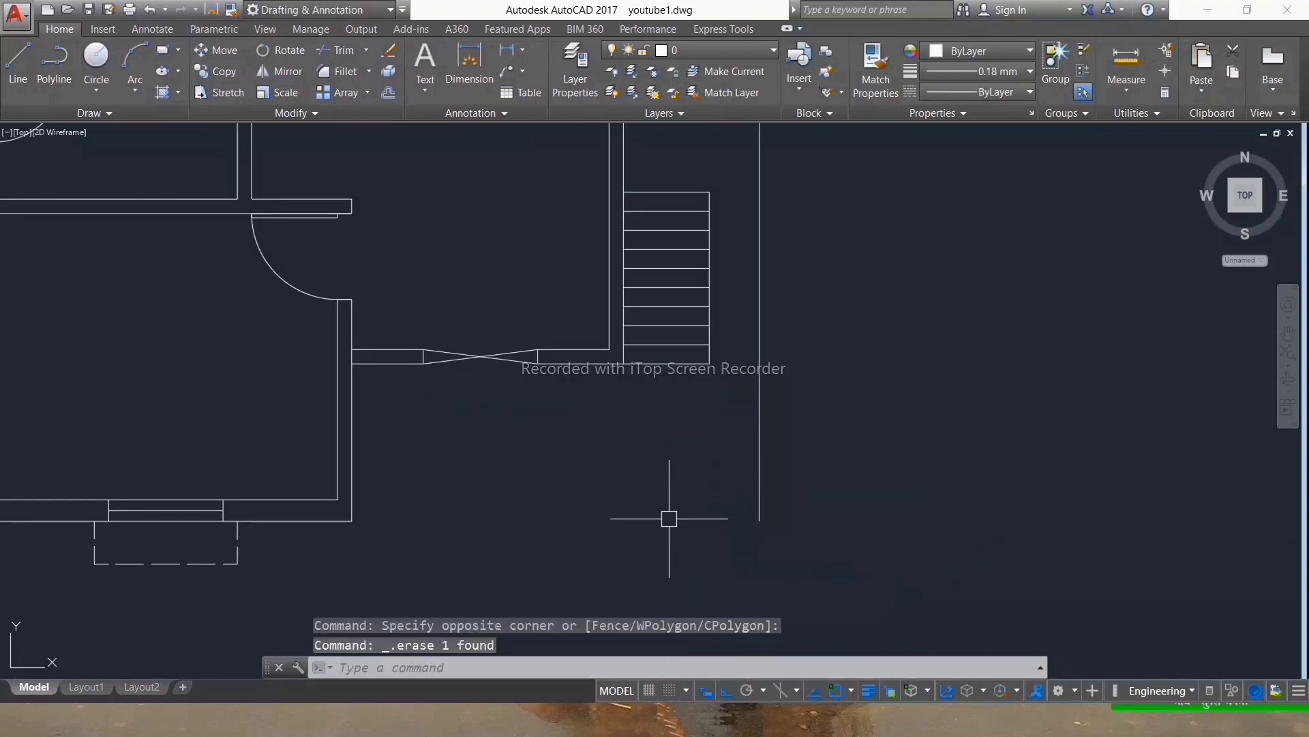
pyautogui.scroll(-2, 669, 519)
pyautogui.scroll(-4, 638, 450)
pyautogui.scroll(4, 657, 462)
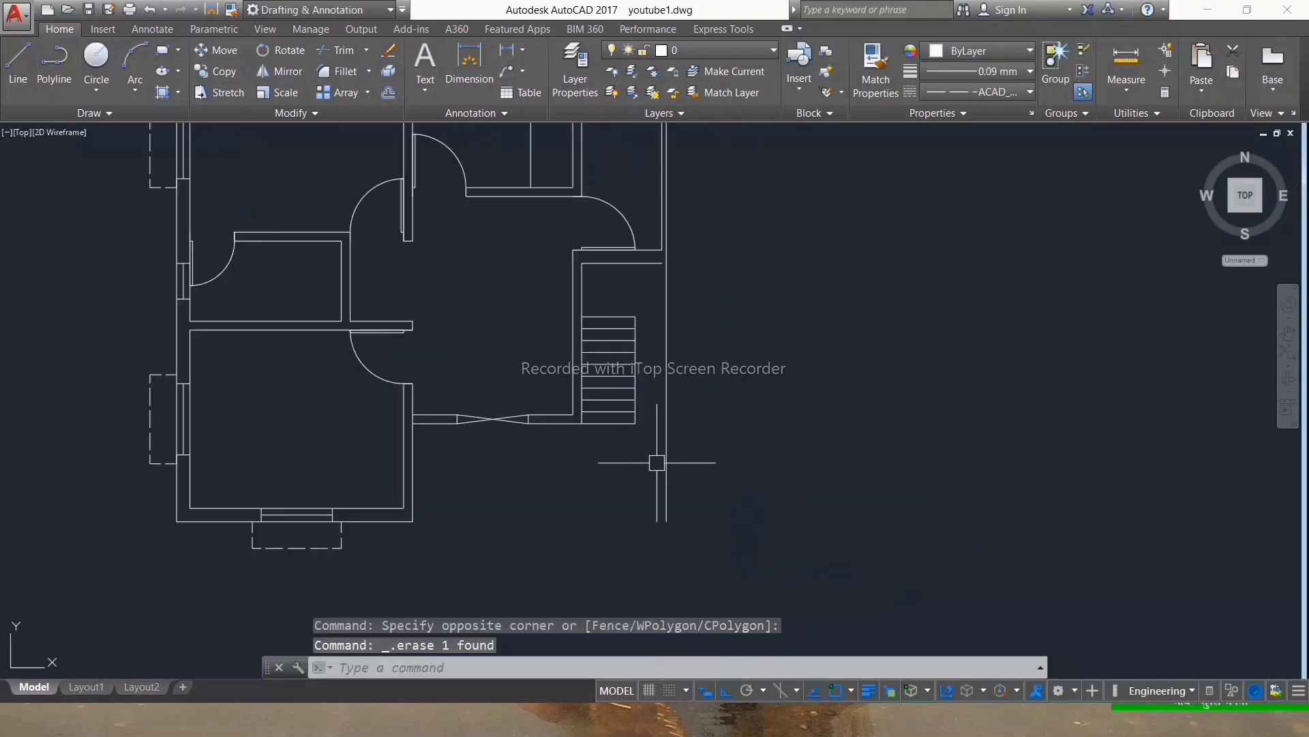
# Step: Erase the right outer wall line
pyautogui.press('Escape')
pyautogui.press('Escape')
pyautogui.scroll(5, 693, 193)
pyautogui.click(625, 199)
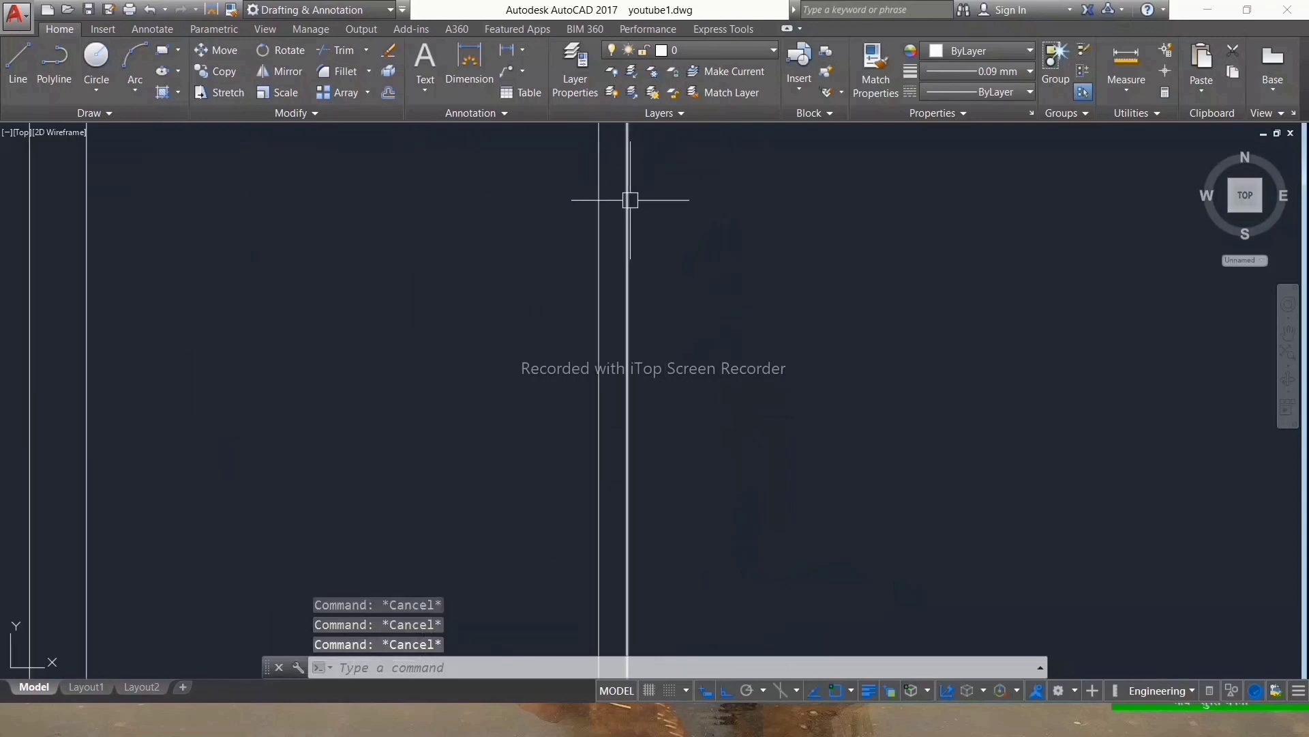
pyautogui.scroll(-5, 721, 252)
pyautogui.press('Delete')
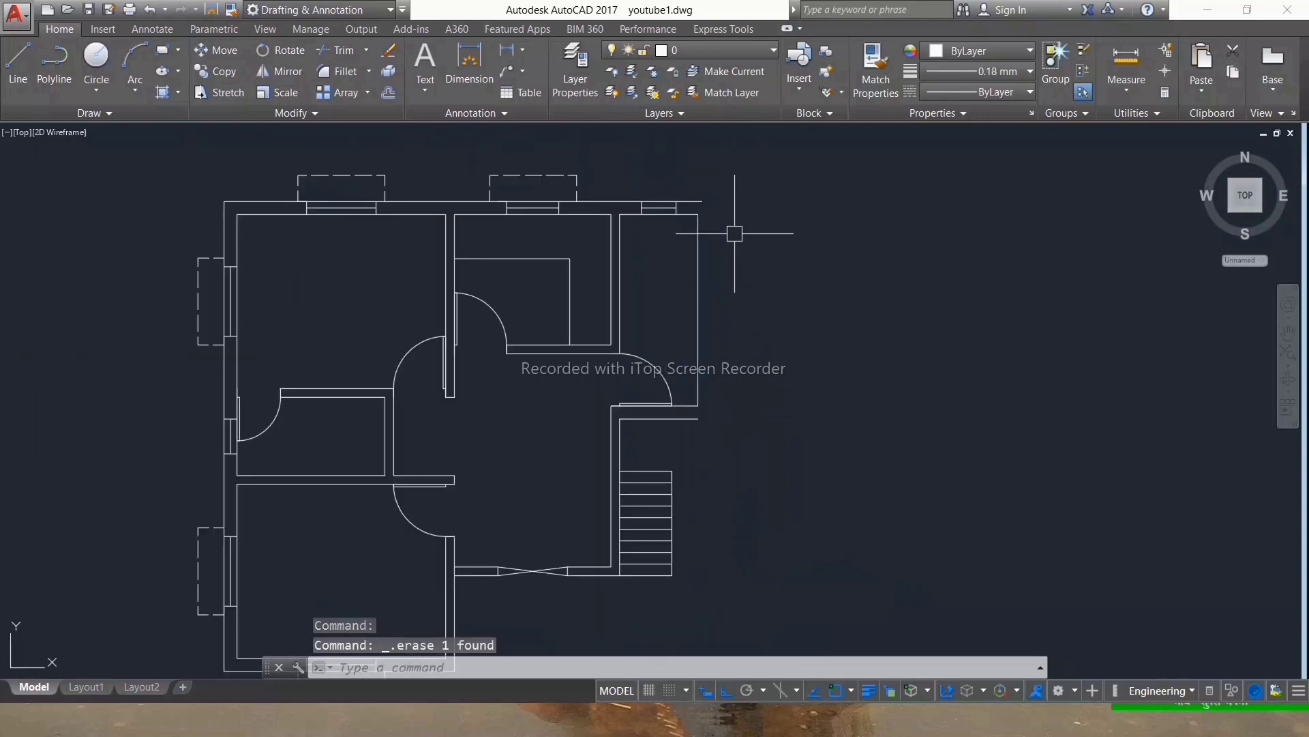
# Step: Mirror the whole plan about a vertical axis at the right wall, keeping the original
pyautogui.scroll(-2, 697, 178)
pyautogui.click(730, 164)
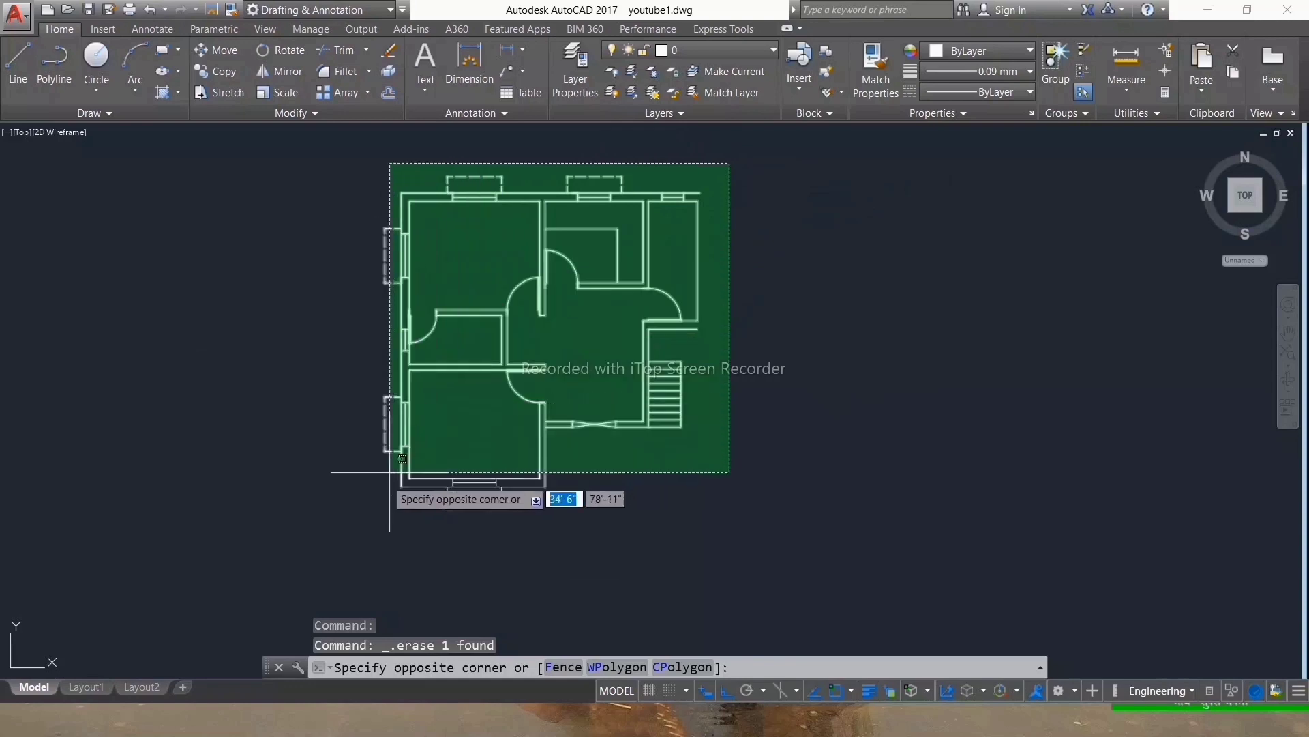
pyautogui.click(365, 538)
pyautogui.write('i')
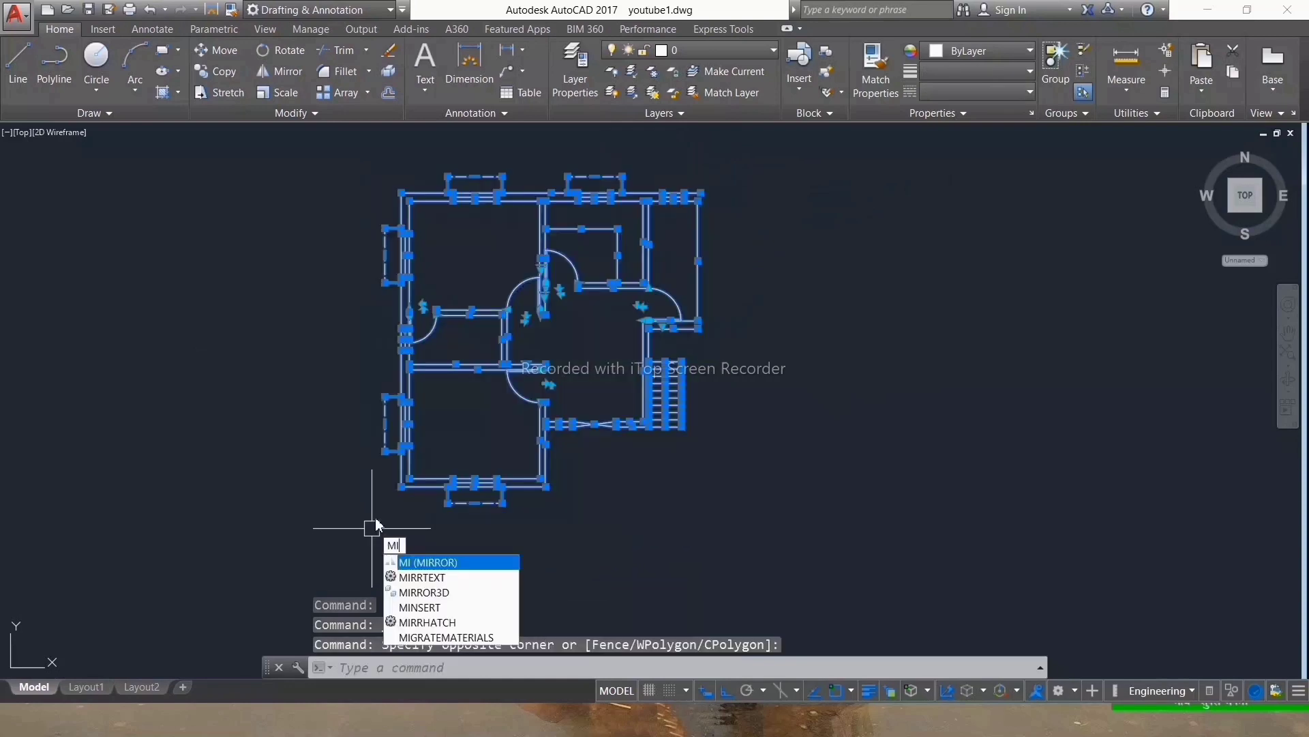
pyautogui.press('Return')
pyautogui.scroll(4, 722, 208)
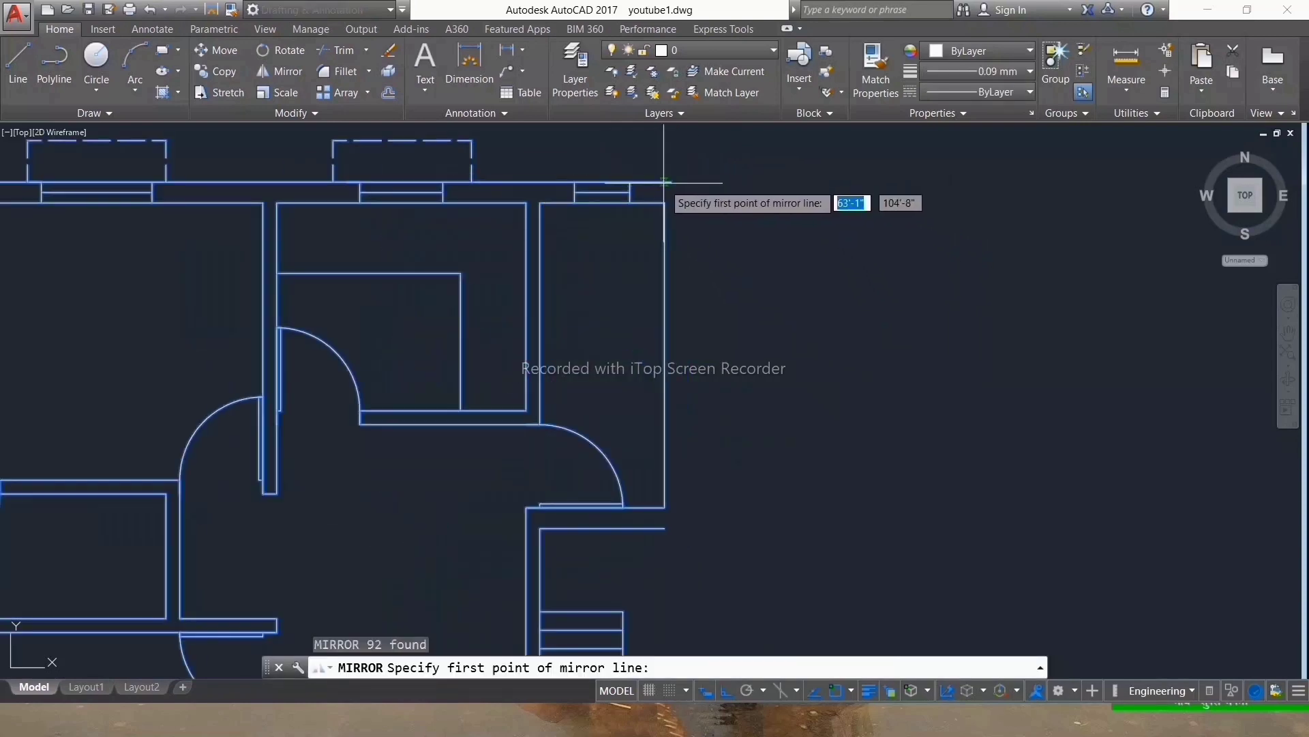
pyautogui.click(672, 182)
pyautogui.scroll(-4, 692, 225)
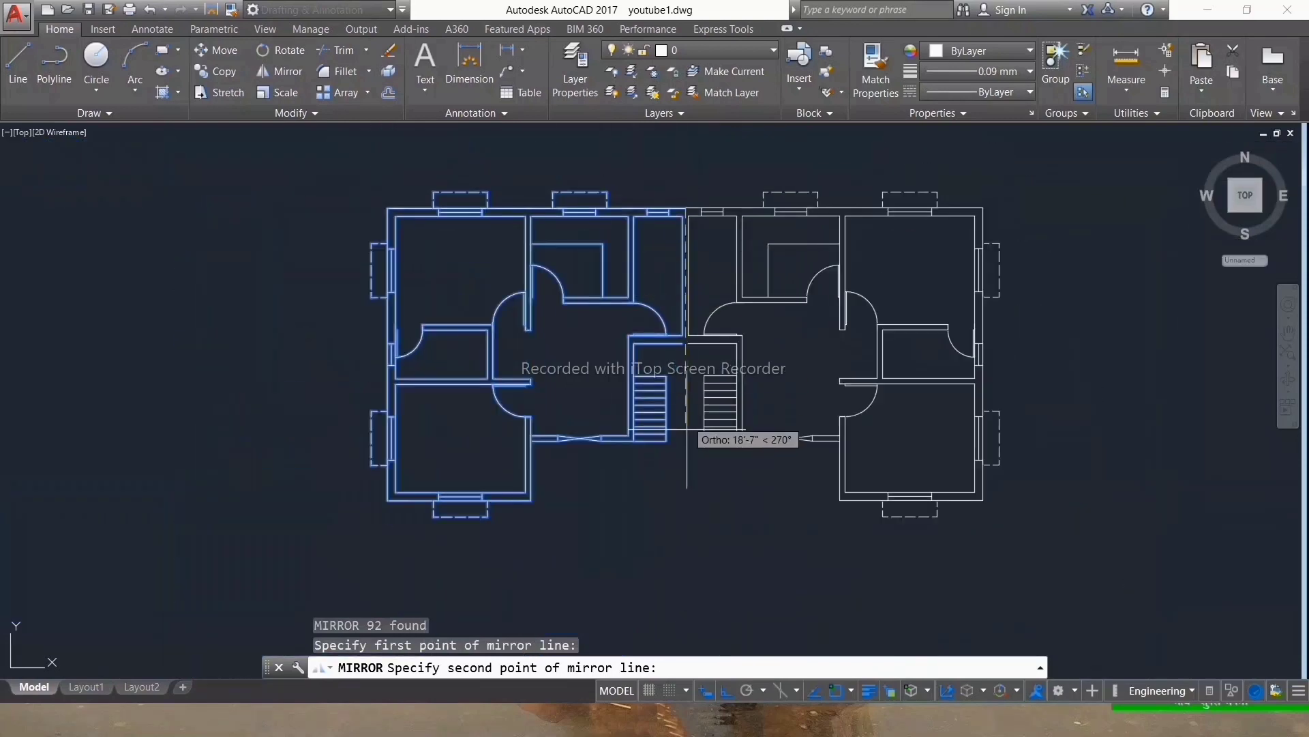
pyautogui.click(682, 505)
pyautogui.press('Return')
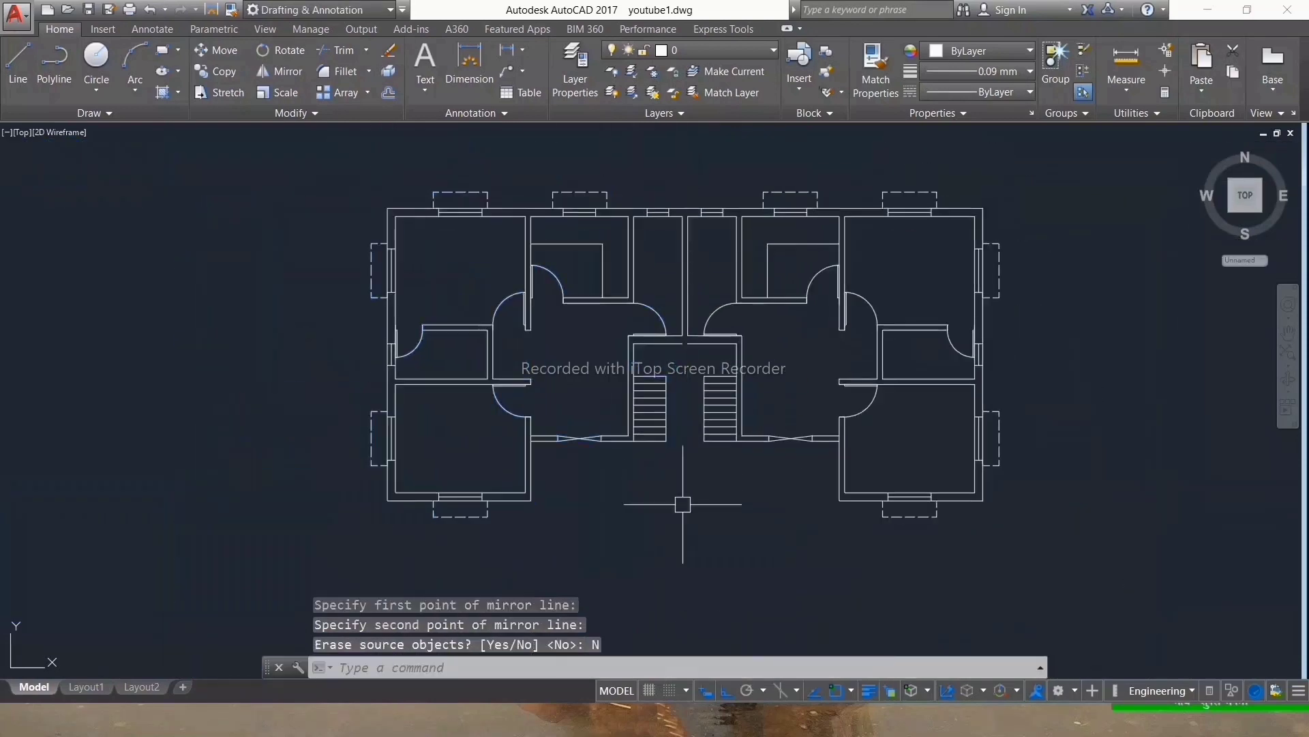
# Step: Stretch the wall line above the stair across the centre and join both lines into one
pyautogui.scroll(5, 690, 334)
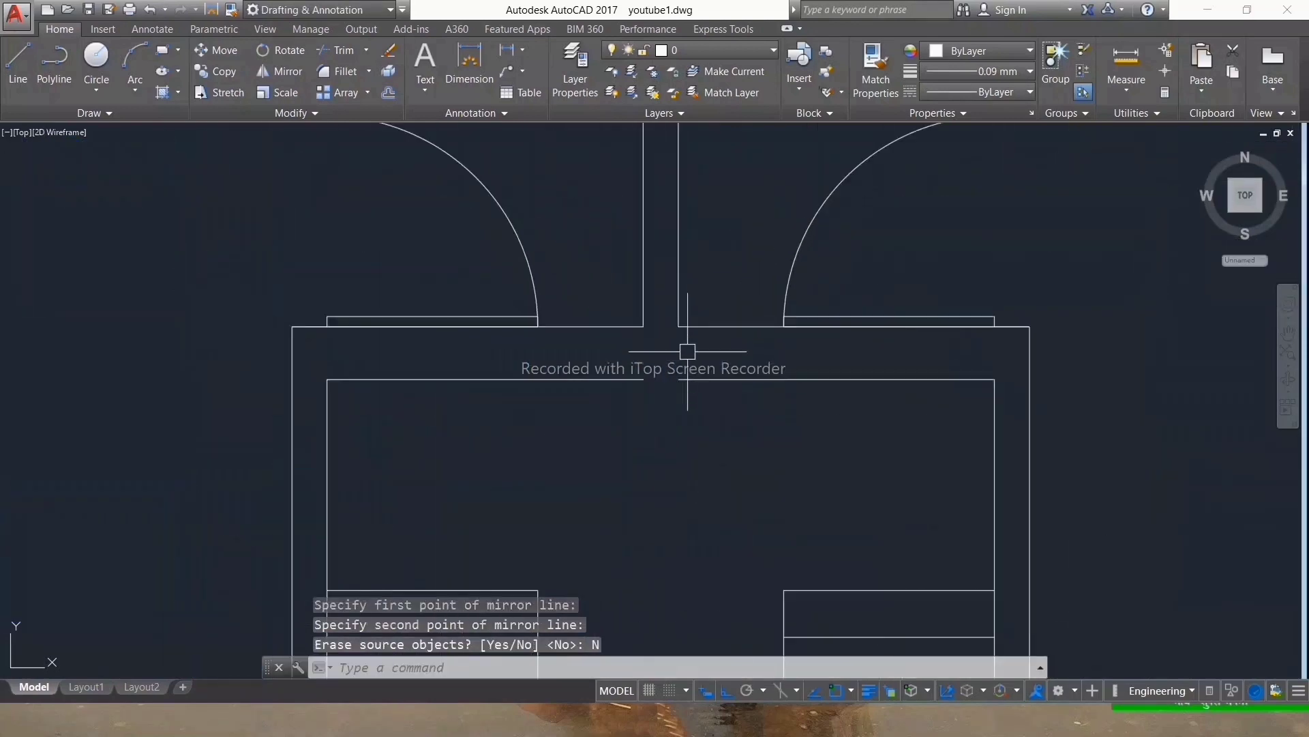
pyautogui.click(629, 380)
pyautogui.click(643, 380)
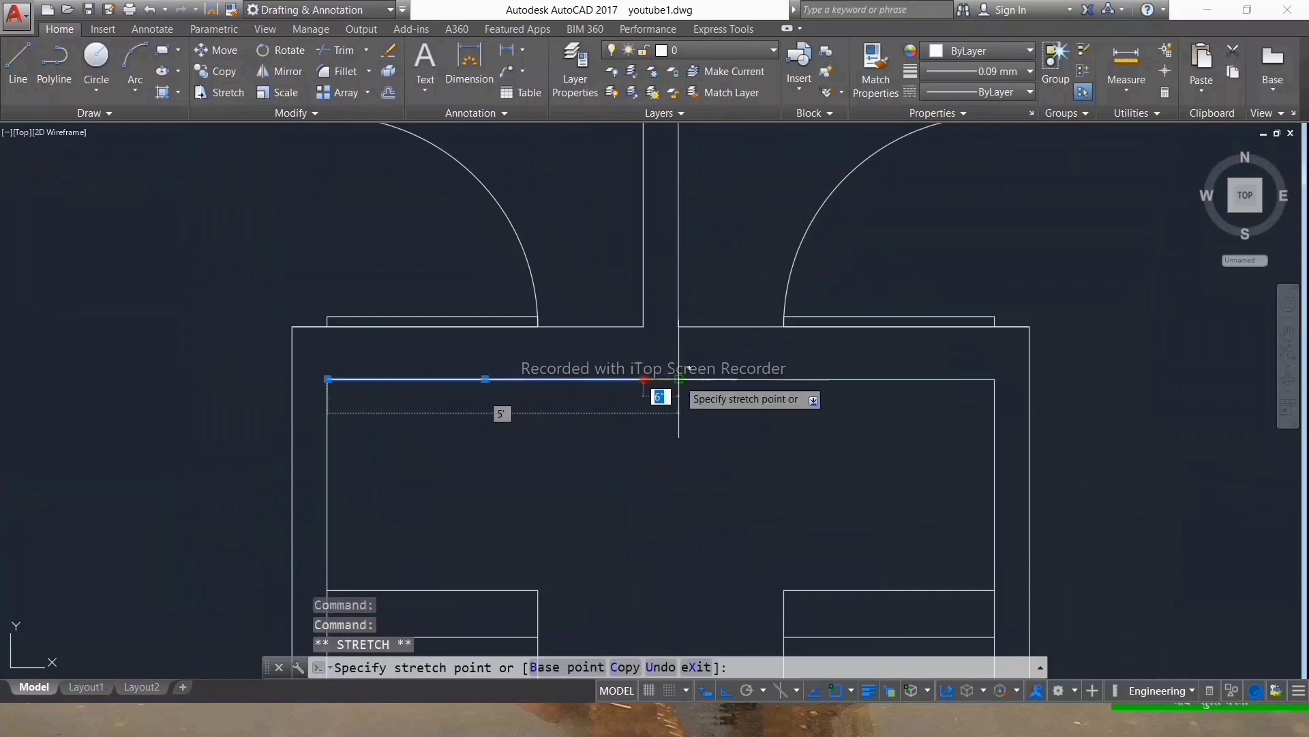
pyautogui.click(768, 358)
pyautogui.click(606, 398)
pyautogui.write('j')
pyautogui.press('Return')
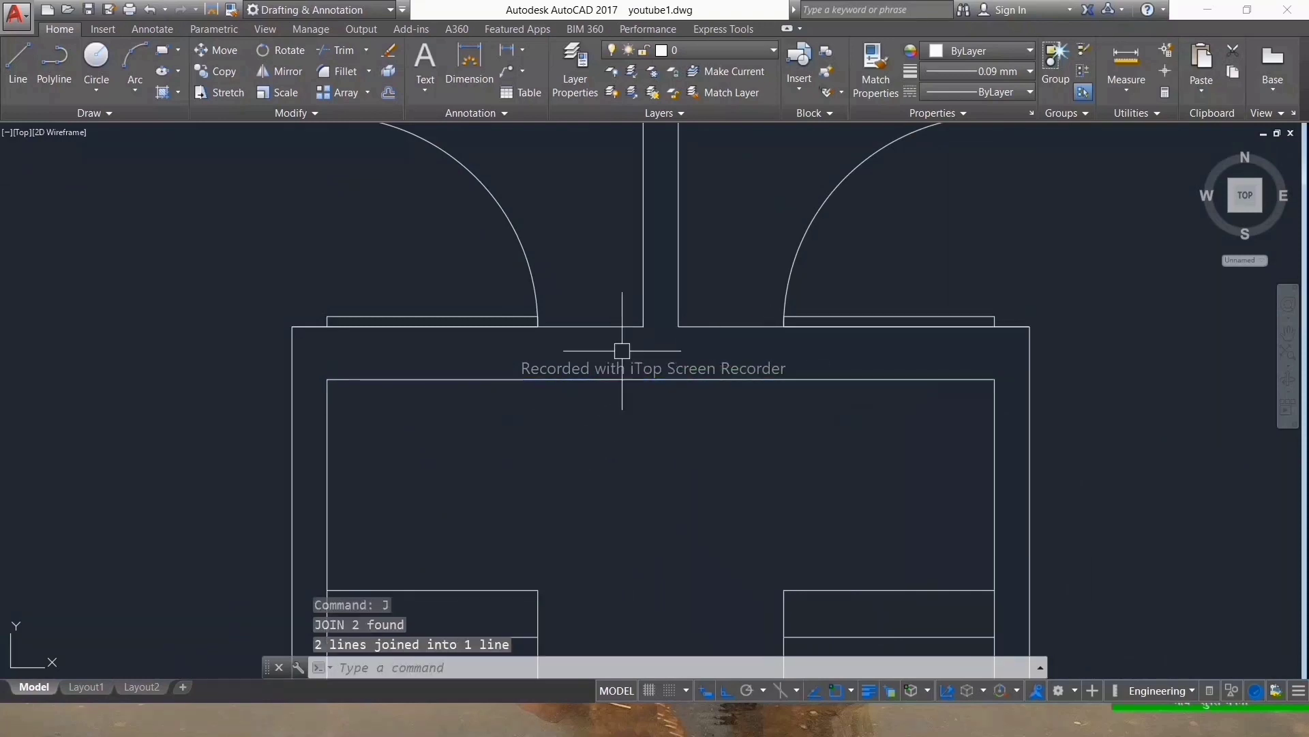
pyautogui.scroll(-3, 658, 453)
pyautogui.scroll(-3, 657, 464)
pyautogui.scroll(4, 656, 480)
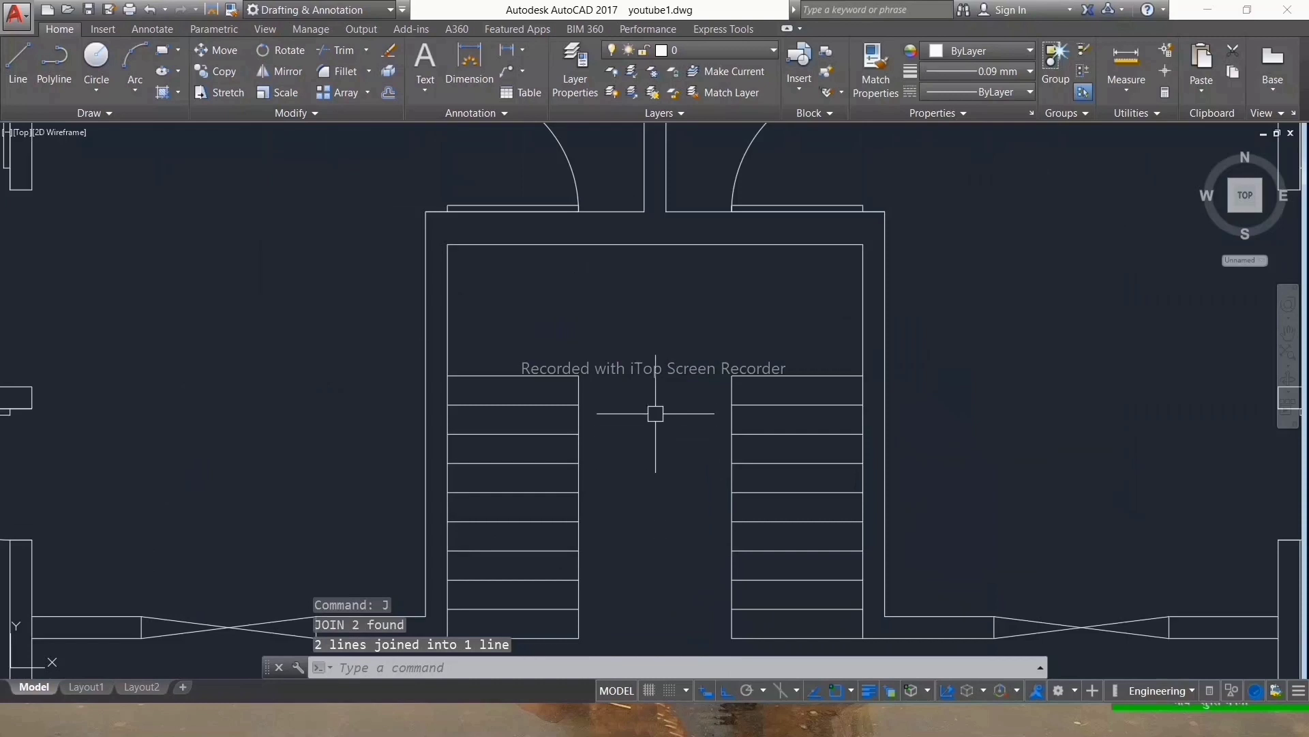
# Step: Start a line near the stair wall, then cancel it unfinished
pyautogui.write('l')
pyautogui.press('Return')
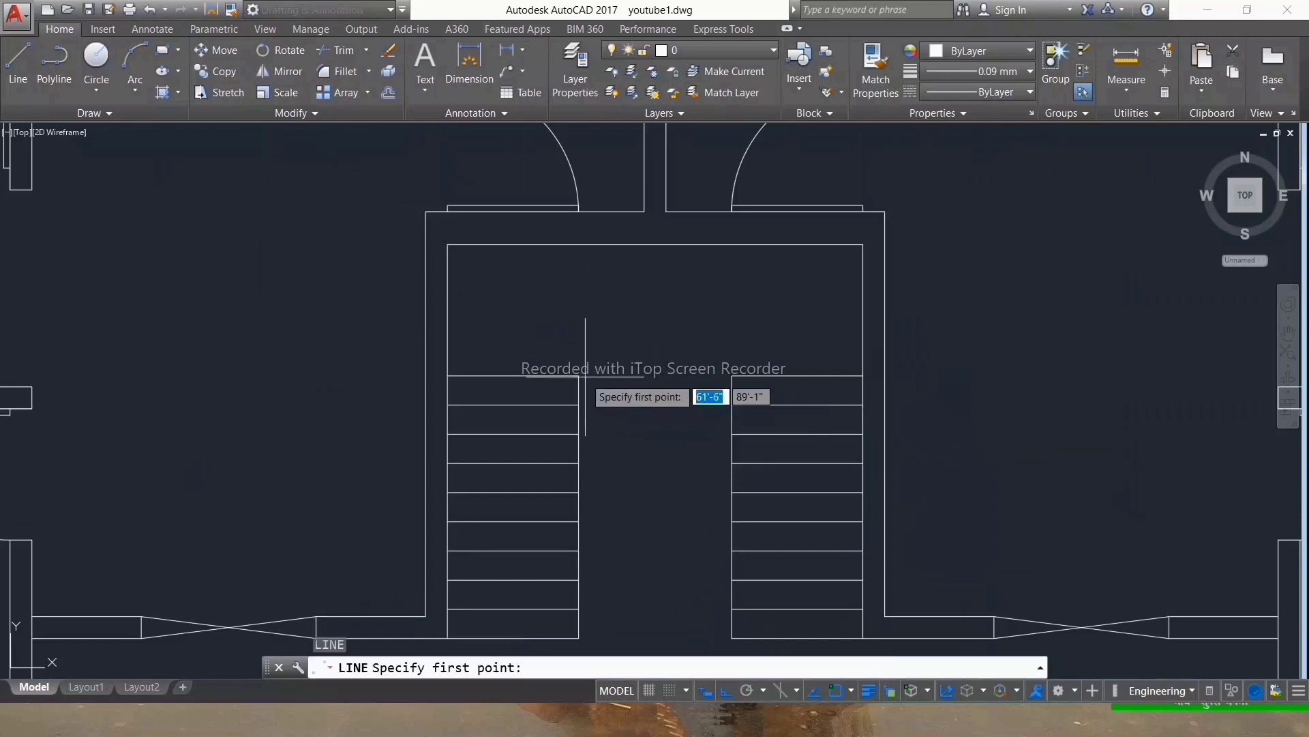
pyautogui.click(585, 375)
pyautogui.press('Escape')
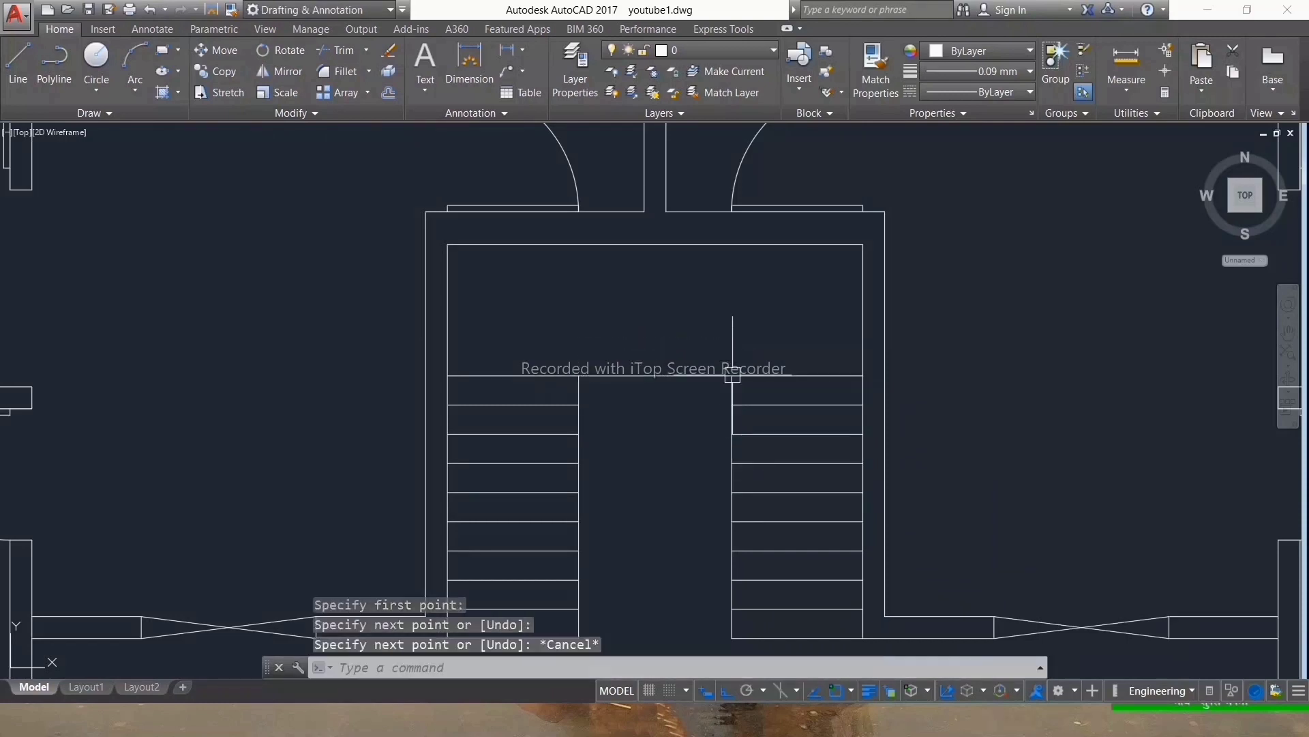
pyautogui.scroll(-3, 732, 375)
pyautogui.scroll(2, 709, 330)
# Step: Measure the gap from the stair corner across the stairwell
pyautogui.click(1126, 58)
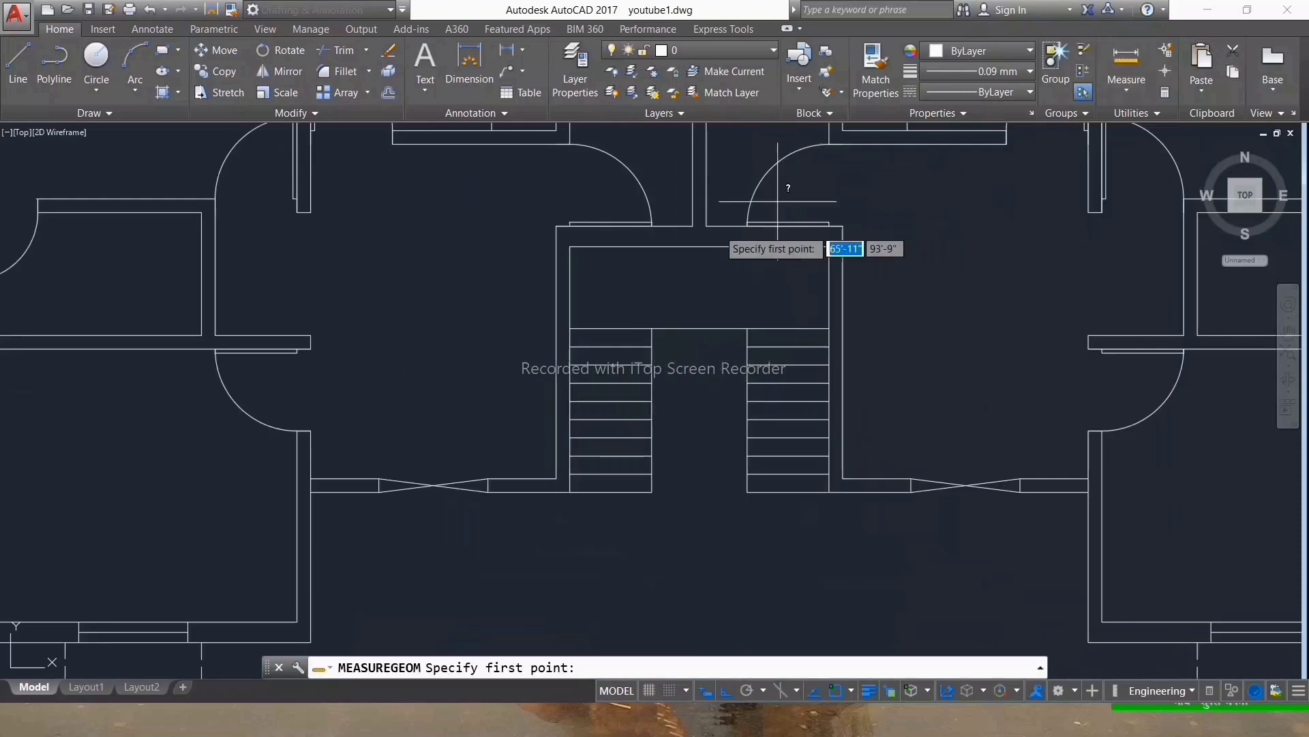
pyautogui.click(652, 329)
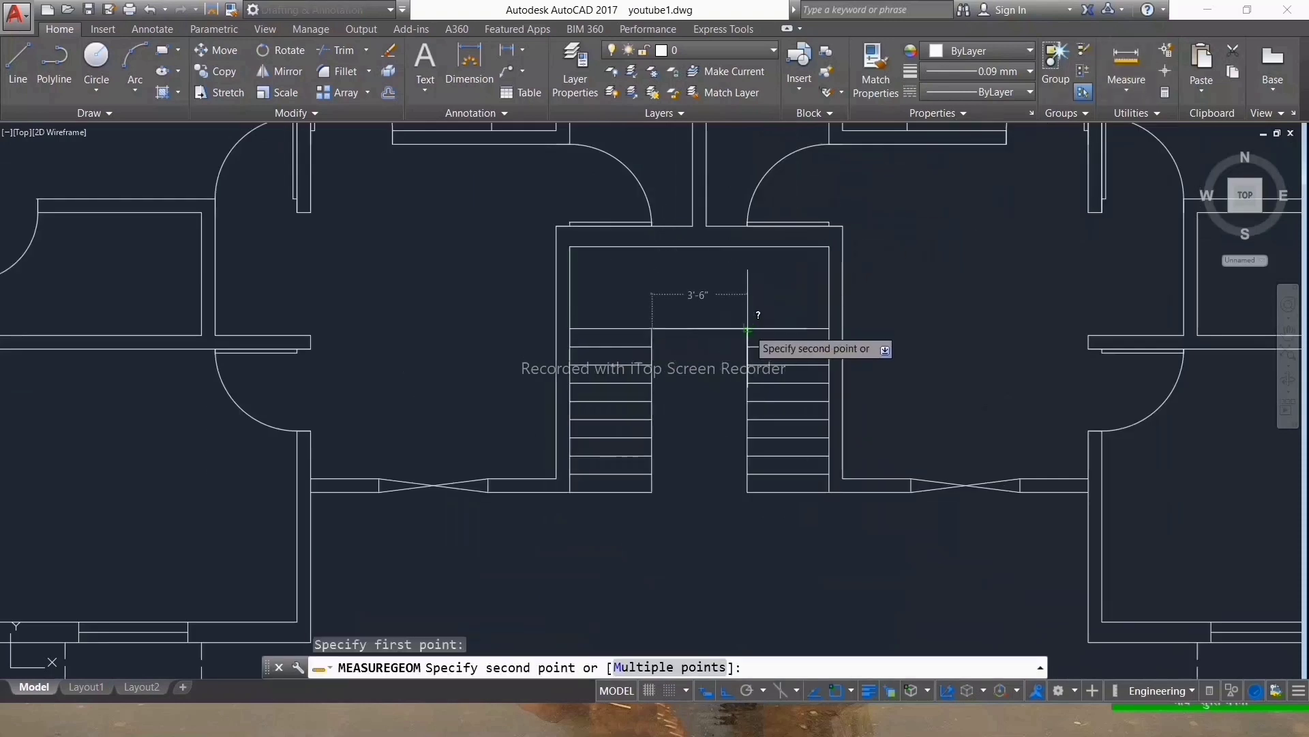
pyautogui.press('Escape')
pyautogui.press('Escape')
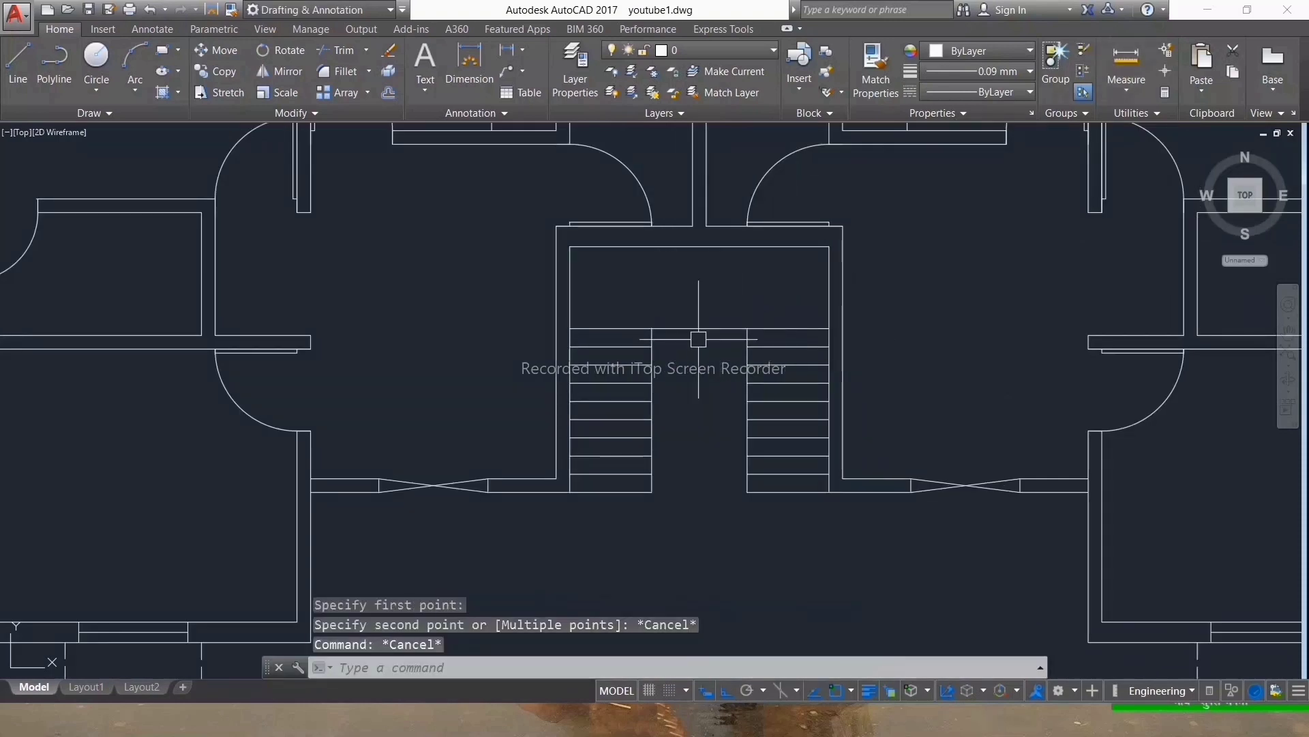
pyautogui.click(655, 413)
pyautogui.scroll(3, 623, 354)
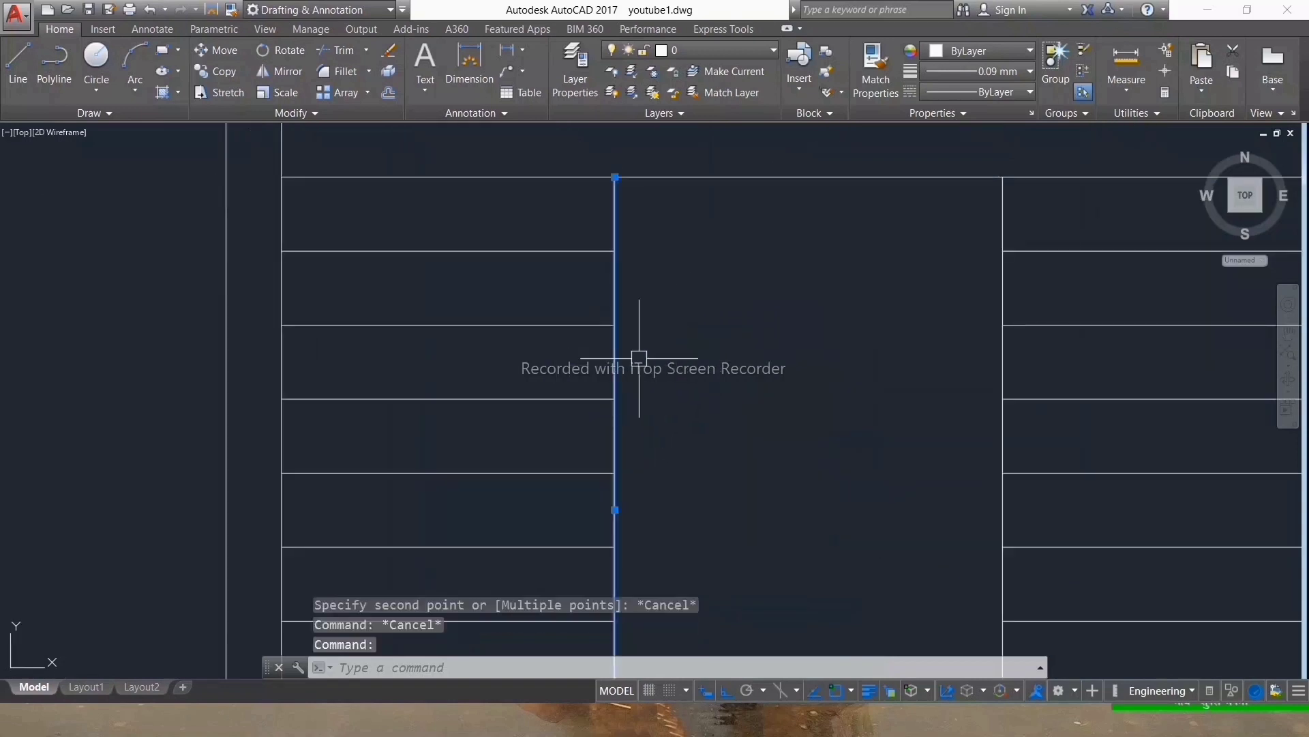
pyautogui.write('o')
# Step: Offset both stair side lines by 3 toward the centre
pyautogui.press('Return')
pyautogui.write('3')
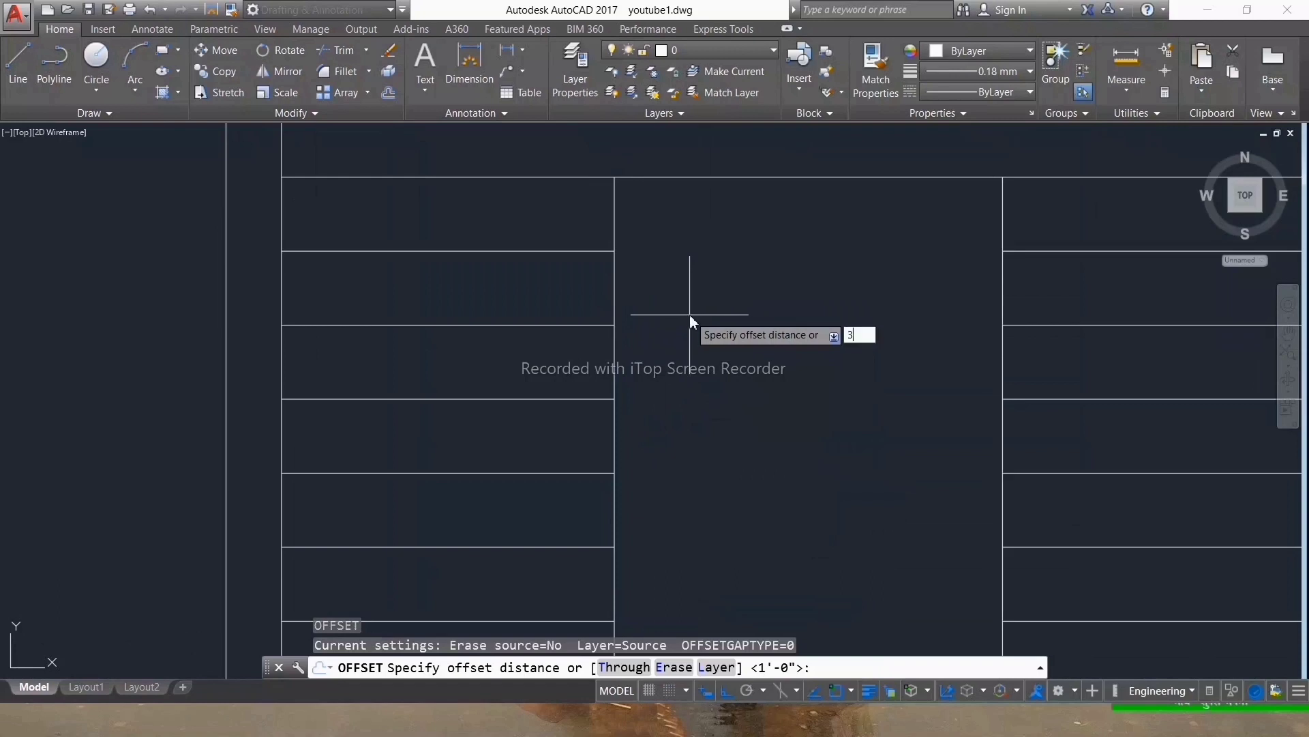
pyautogui.press('Return')
pyautogui.click(616, 341)
pyautogui.click(703, 355)
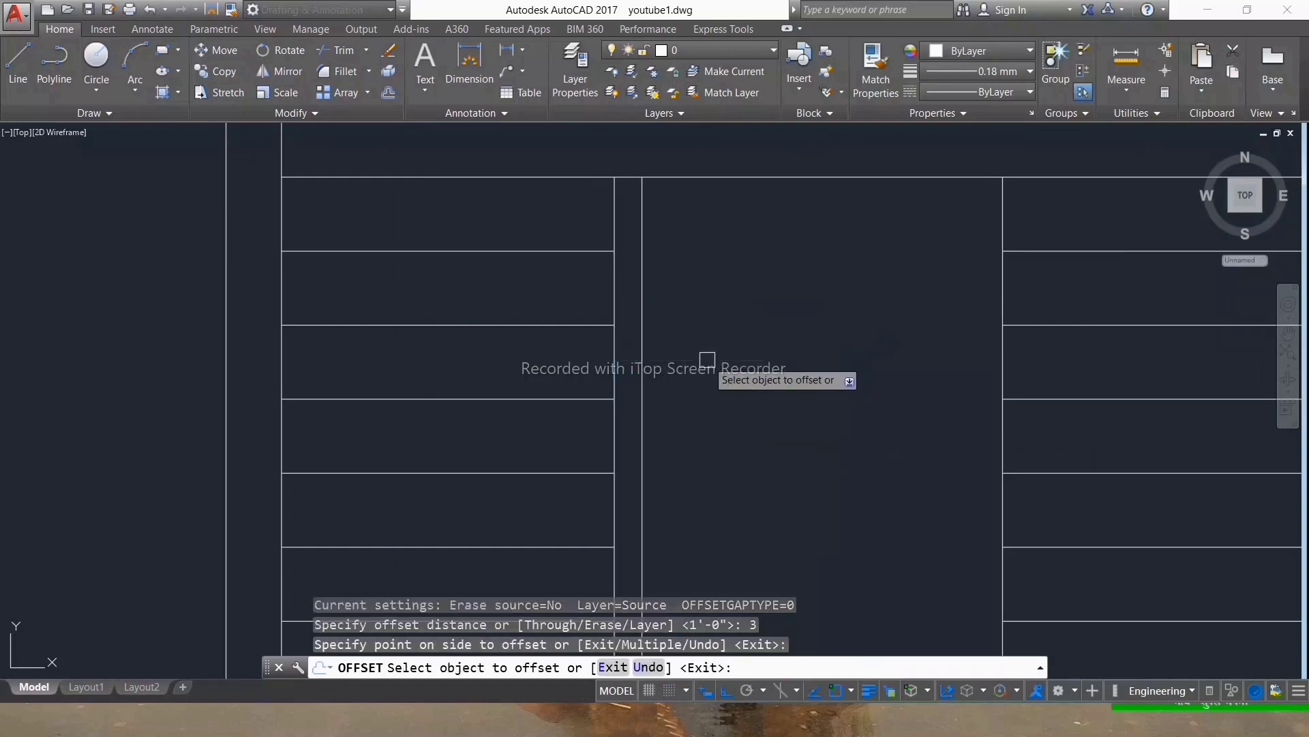
pyautogui.click(1003, 367)
pyautogui.click(921, 336)
pyautogui.scroll(-2, 868, 287)
pyautogui.scroll(-1, 830, 284)
pyautogui.scroll(3, 838, 269)
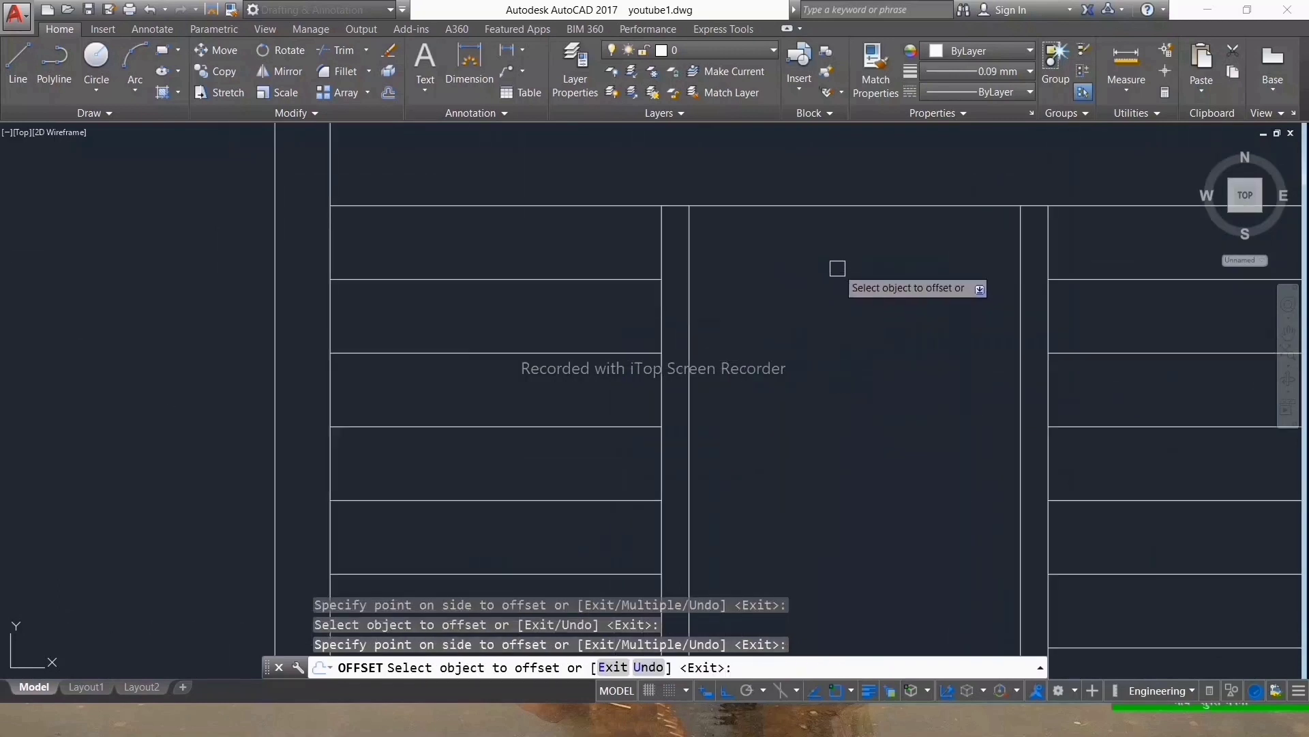
pyautogui.scroll(-2, 837, 269)
pyautogui.scroll(-2, 739, 278)
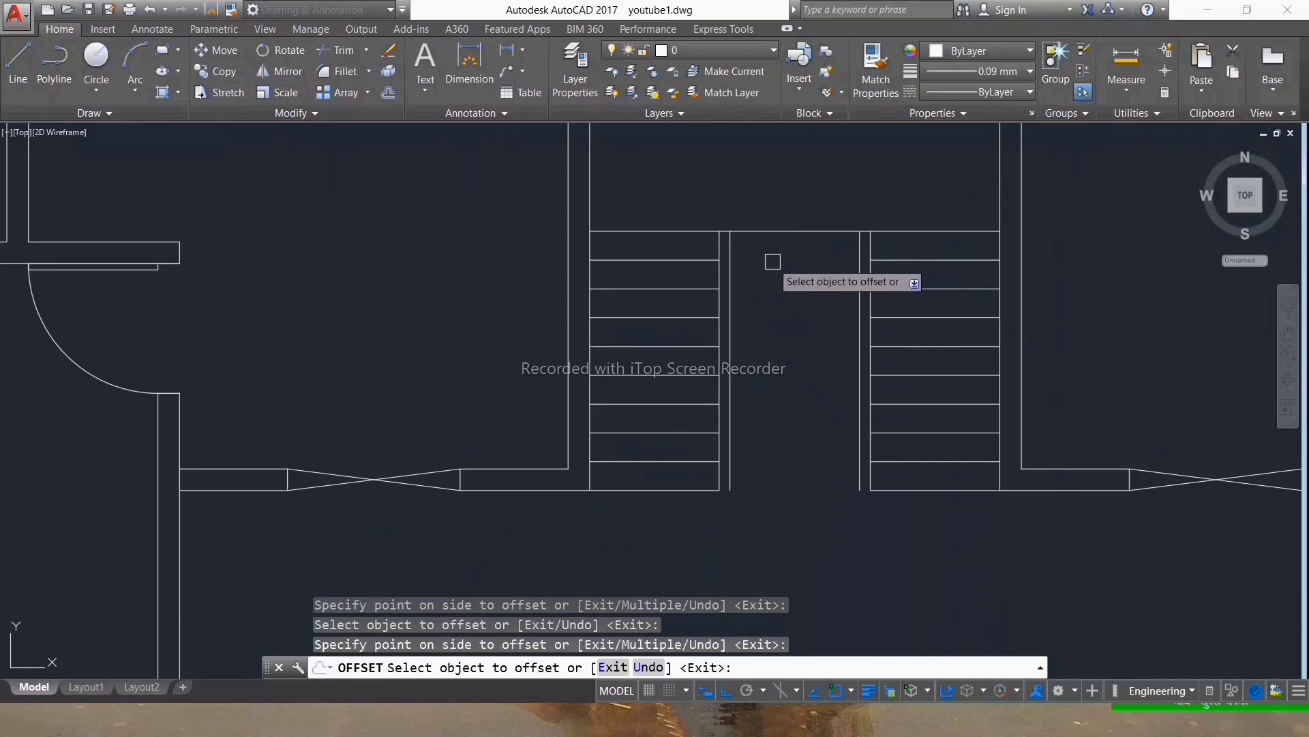
pyautogui.press('Escape')
# Step: Move the middle flight's top line down 8 to form the first tread
pyautogui.write('l')
pyautogui.press('Return')
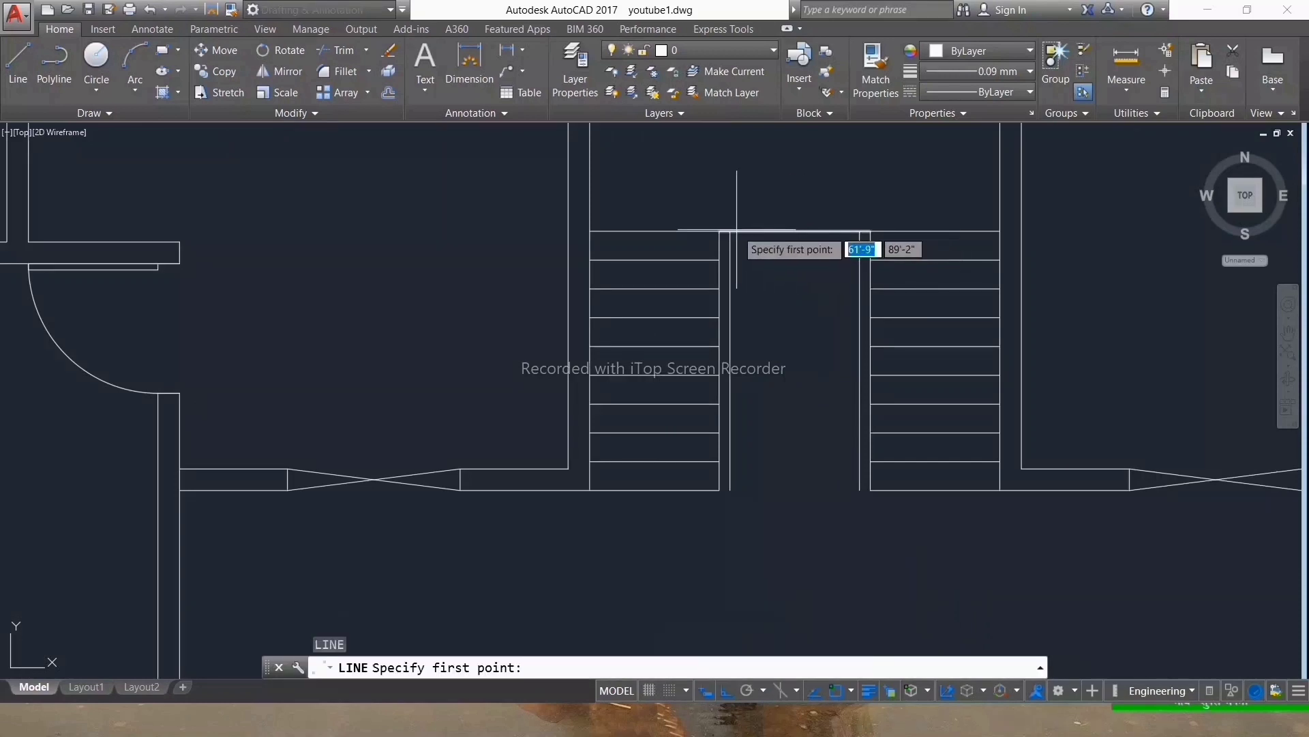
pyautogui.click(860, 230)
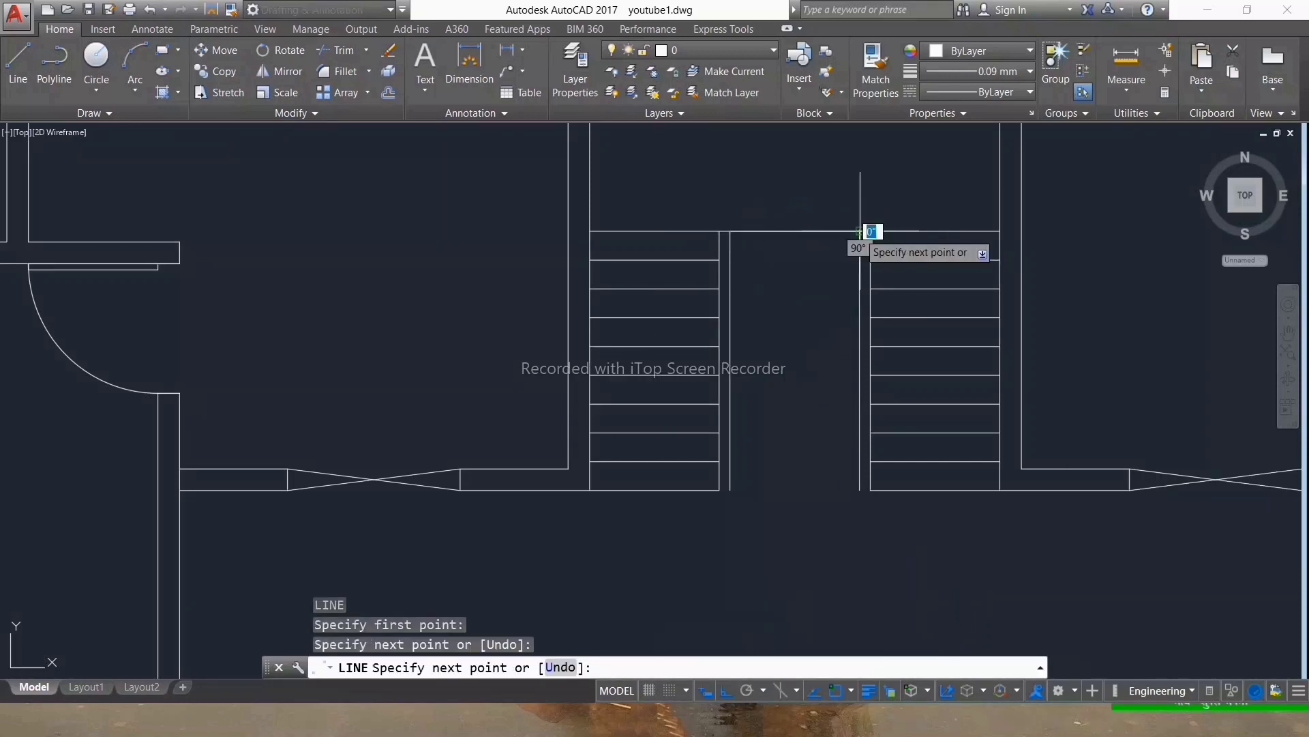
pyautogui.press('Escape')
pyautogui.click(796, 232)
pyautogui.write('8')
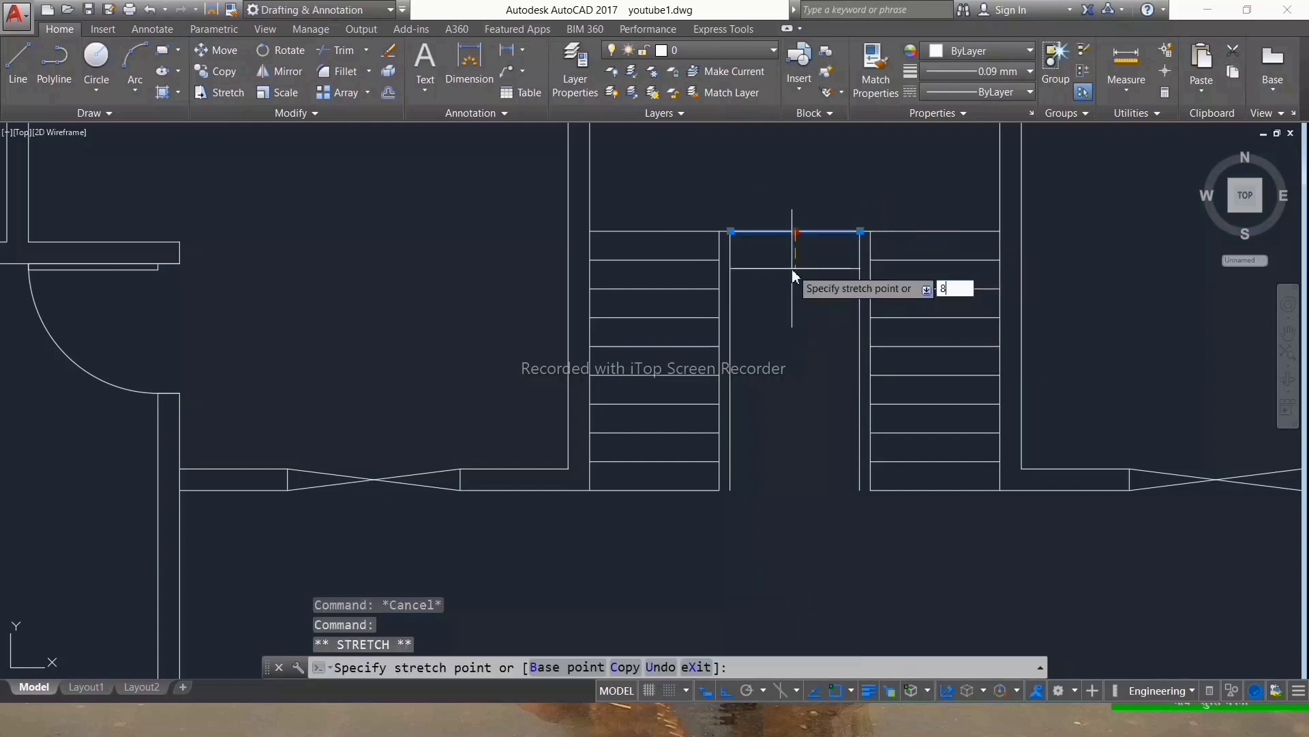
pyautogui.press('Return')
pyautogui.press('Escape')
# Step: Offset the tread line by 8 repeatedly to add treads down the middle flight
pyautogui.write('o')
pyautogui.press('Return')
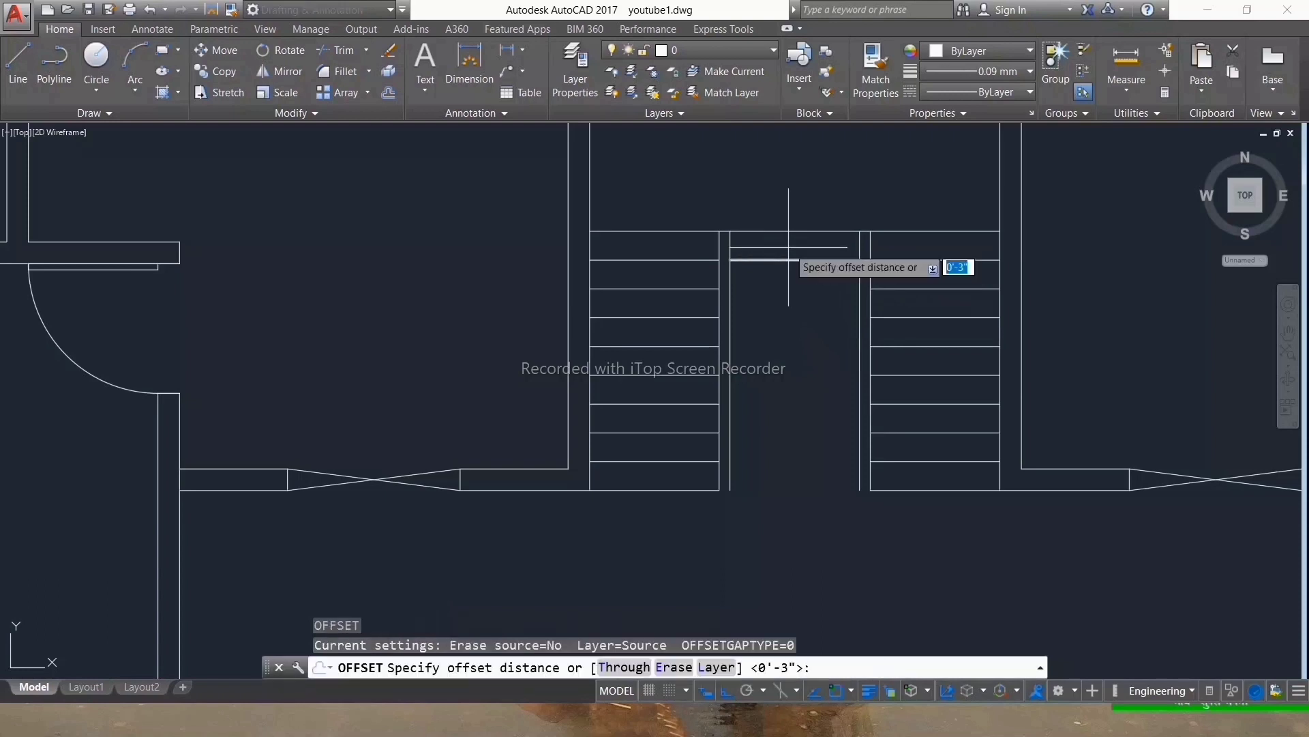
pyautogui.write('8')
pyautogui.press('Return')
pyautogui.click(800, 260)
pyautogui.click(795, 284)
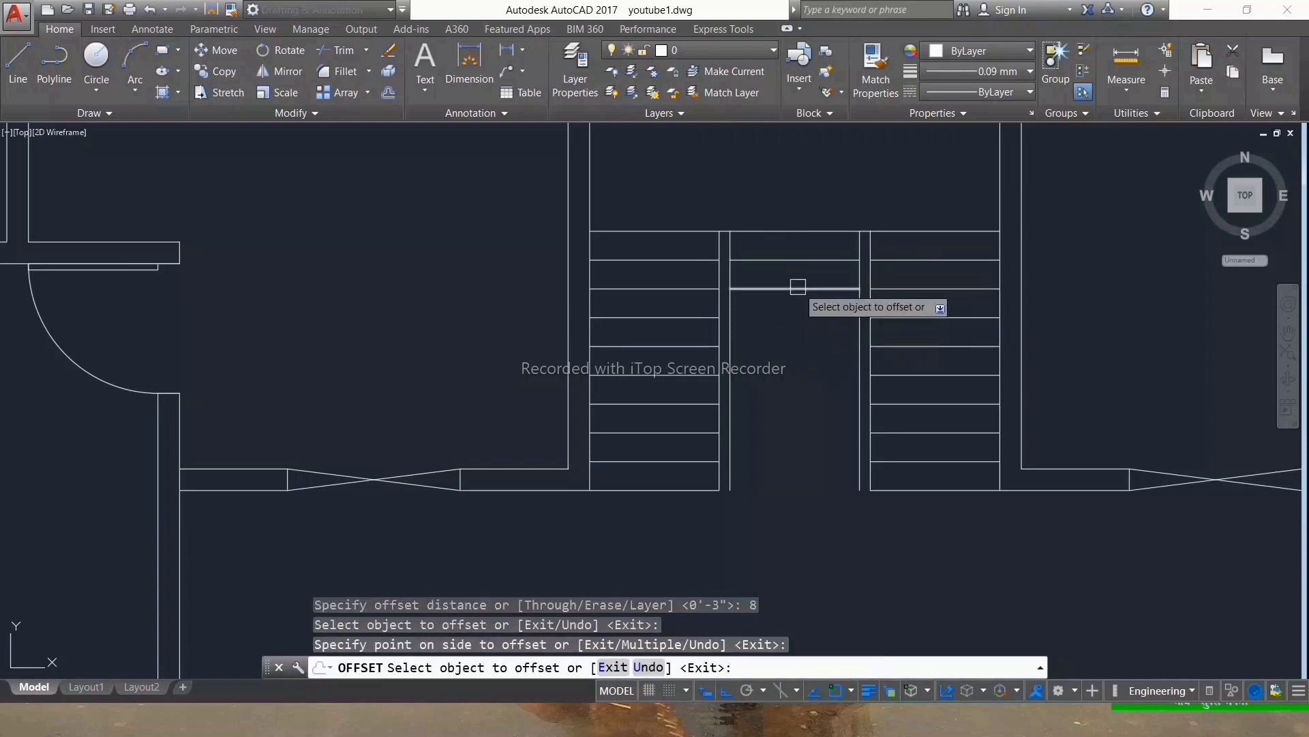
pyautogui.click(795, 307)
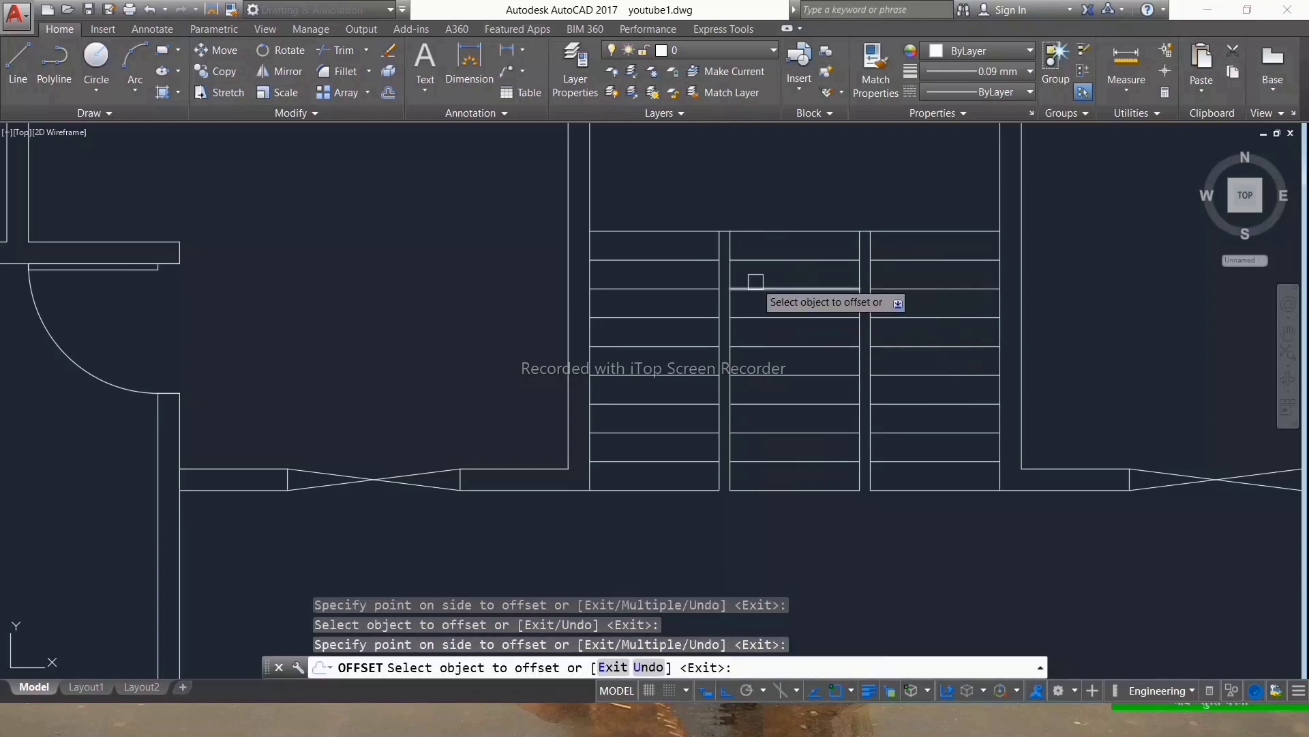
pyautogui.press('Escape')
pyautogui.press('Escape')
pyautogui.press('Escape')
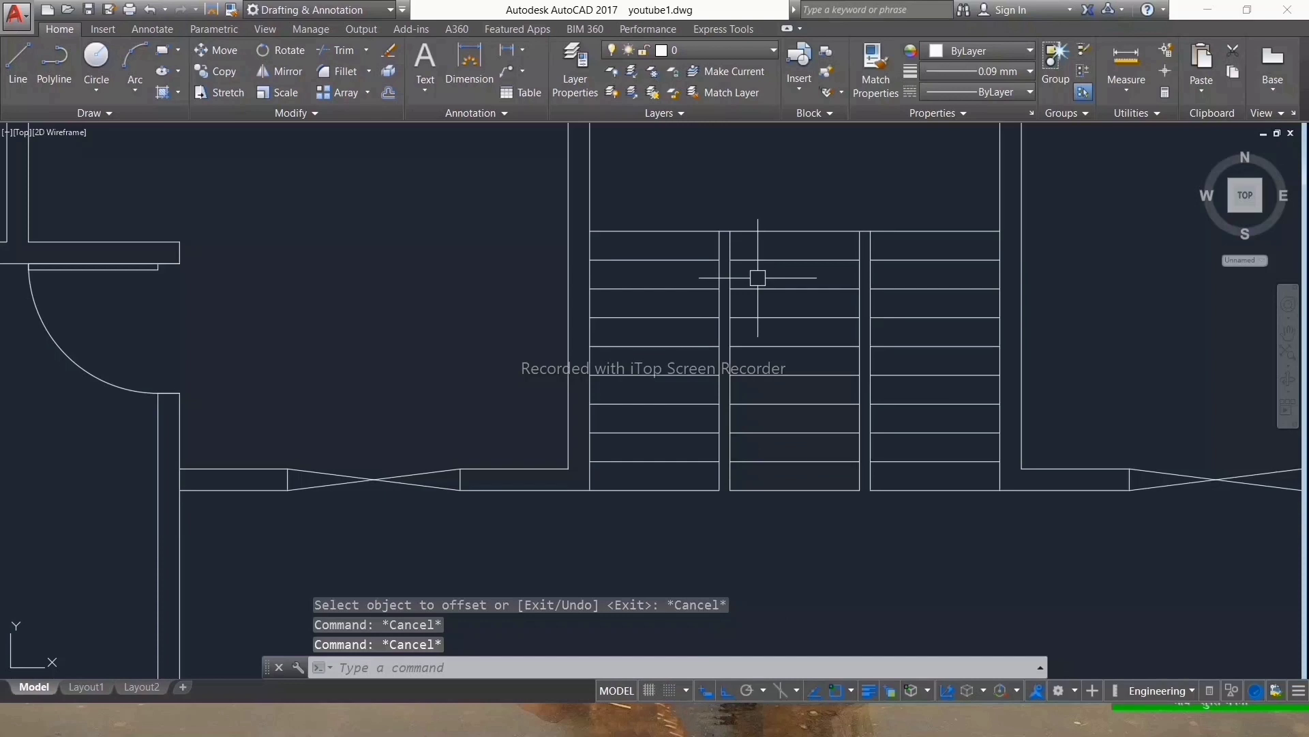
# Step: Change the middle flight's treads to a dashed linetype
pyautogui.click(845, 240)
pyautogui.click(767, 538)
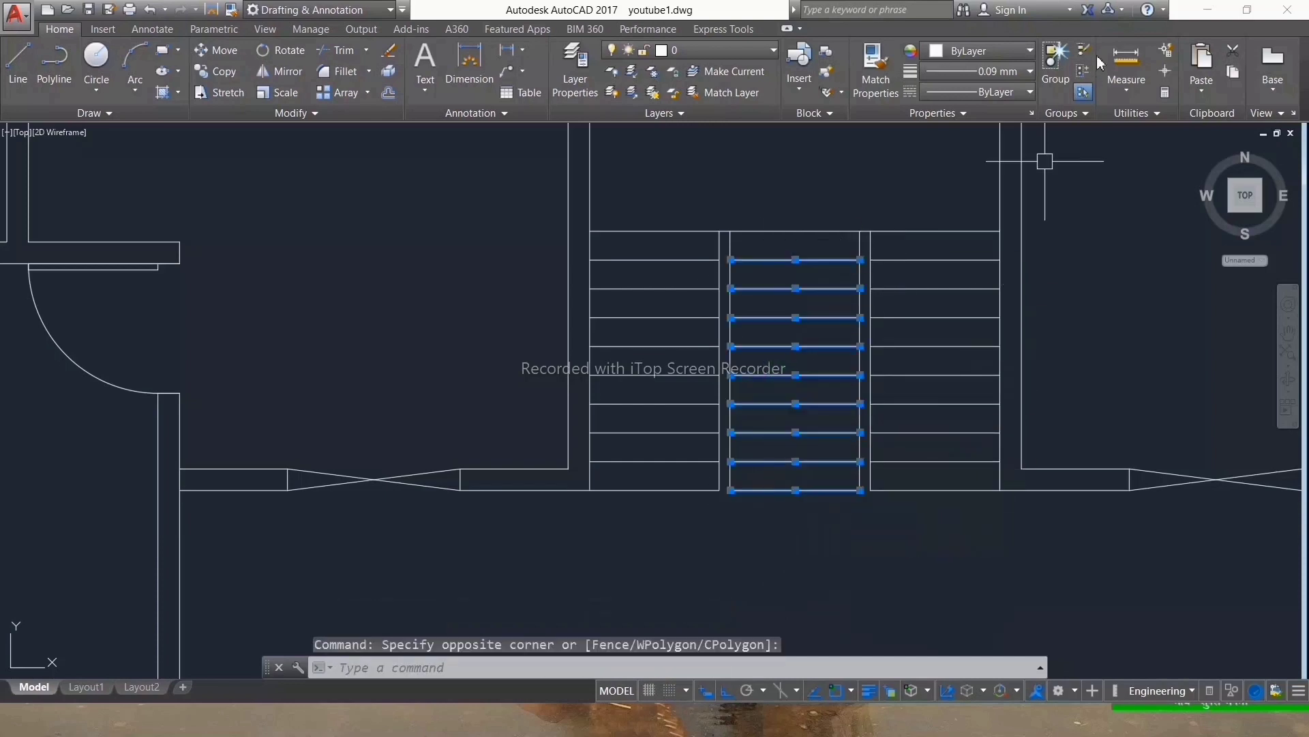
pyautogui.click(980, 92)
pyautogui.click(993, 150)
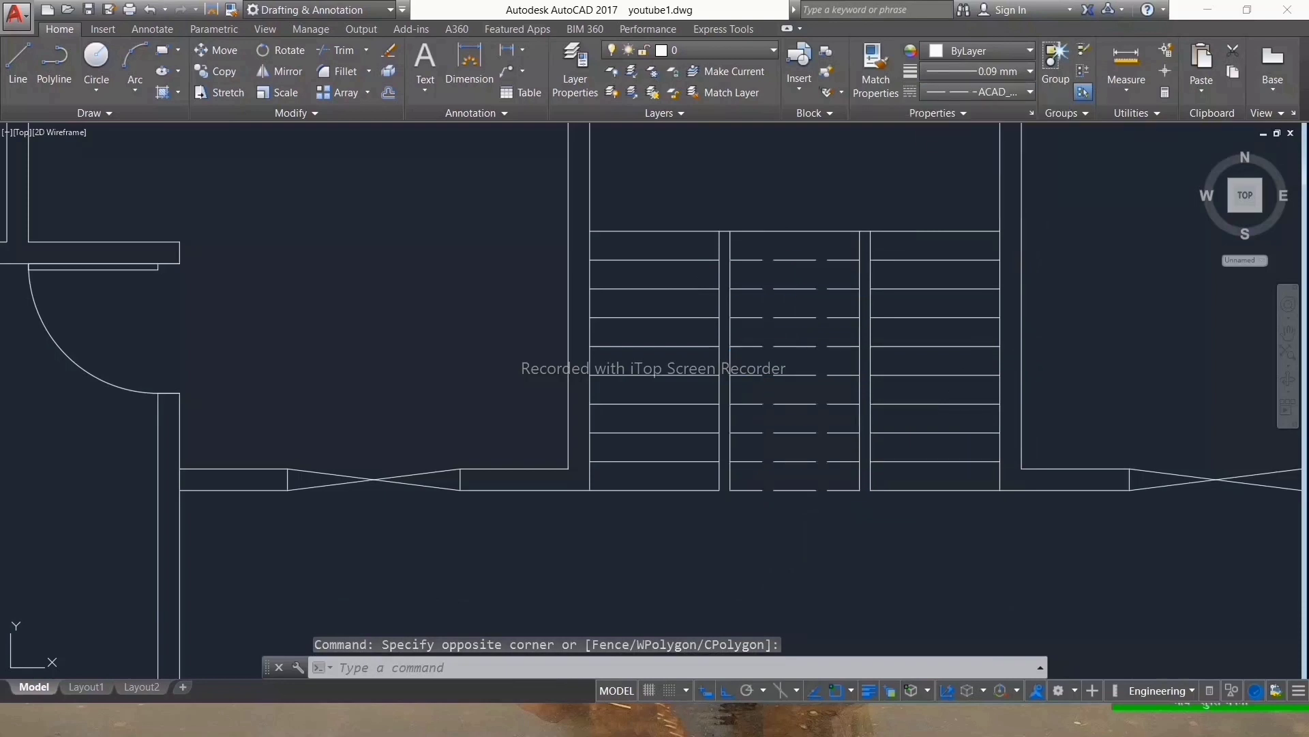
pyautogui.press('Escape')
pyautogui.press('Escape')
pyautogui.scroll(-5, 773, 208)
pyautogui.scroll(3, 815, 268)
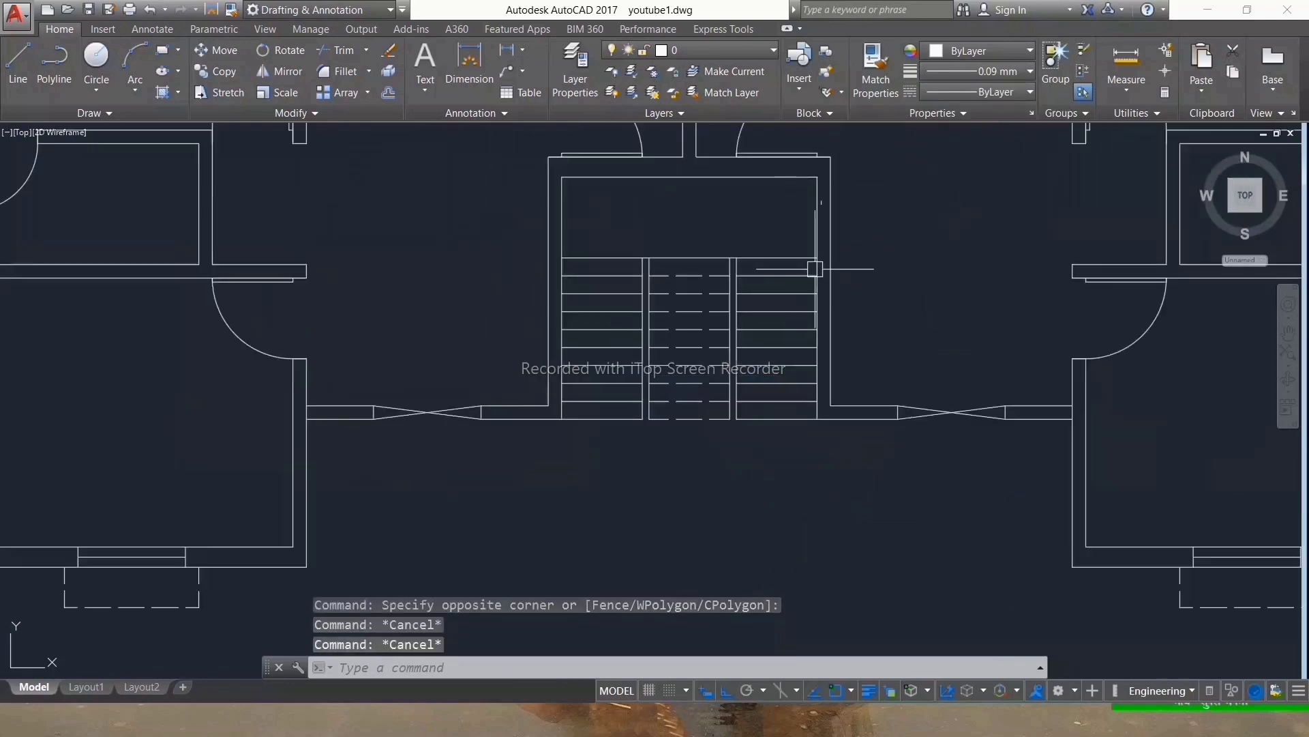
# Step: Draw the stair walk line up the left flight, across the stairwell and down the middle
pyautogui.write('l')
pyautogui.press('Return')
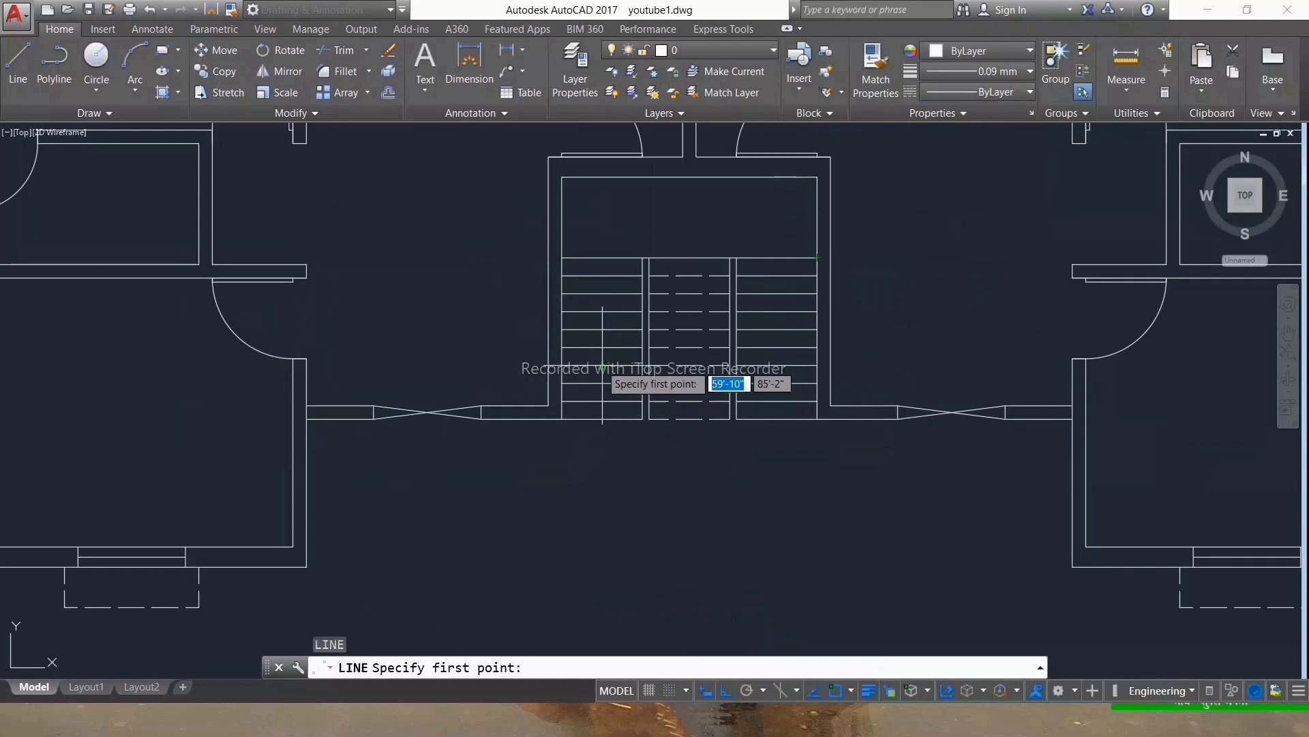
pyautogui.click(601, 361)
pyautogui.click(604, 221)
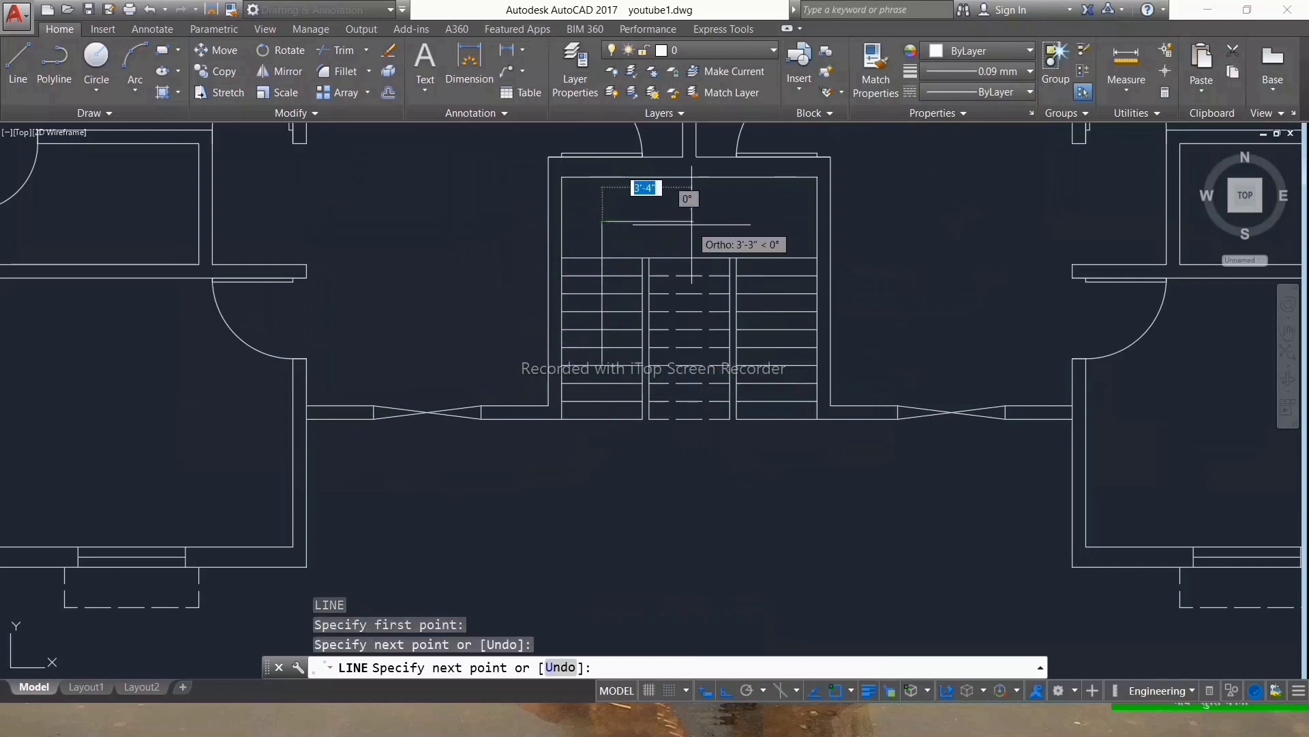
pyautogui.click(677, 221)
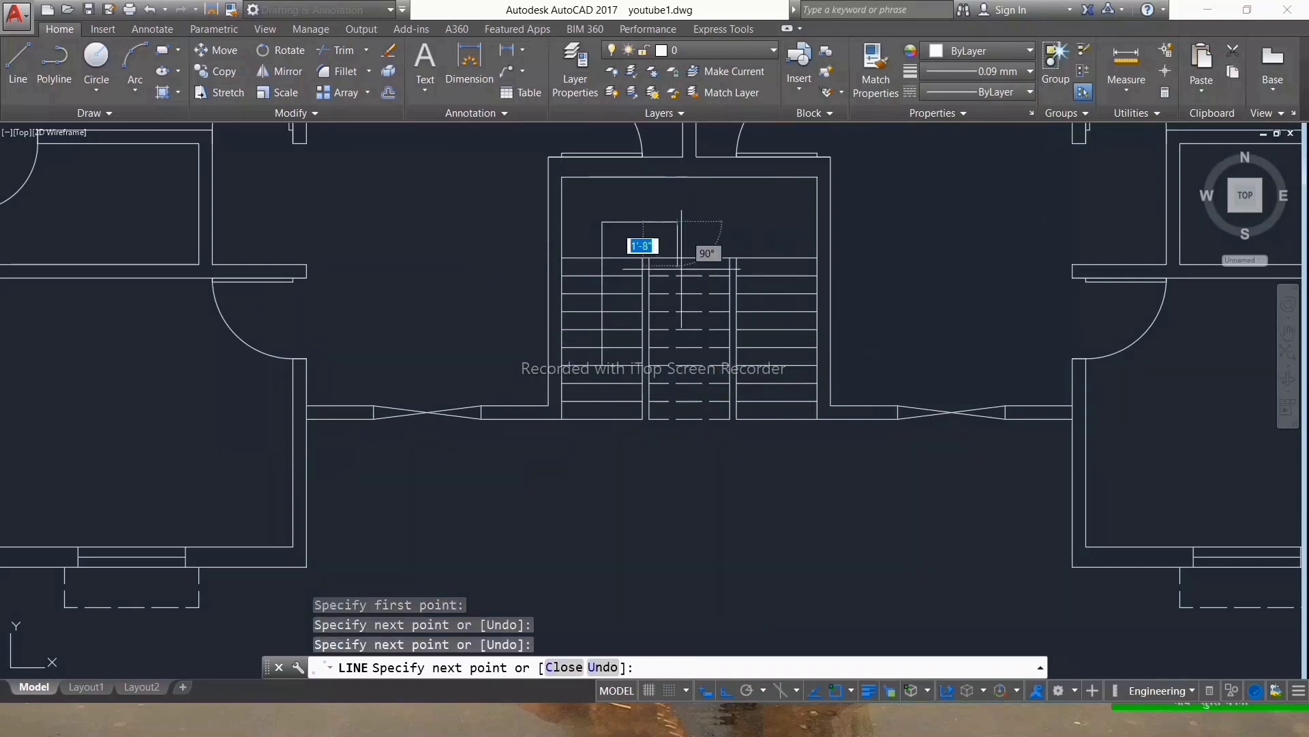
pyautogui.click(677, 332)
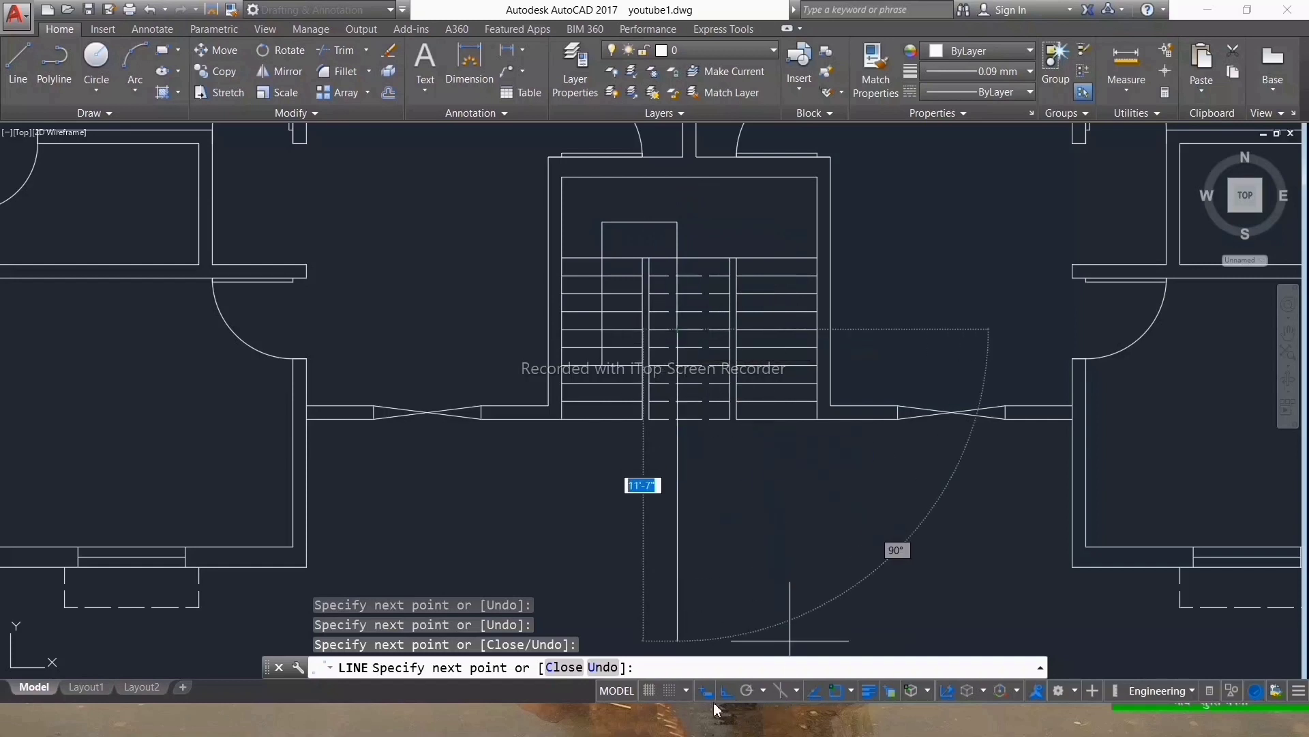
# Step: With Ortho off, draw the V-shaped arrowhead at the walk line's lower end
pyautogui.press('F8')
pyautogui.scroll(4, 634, 300)
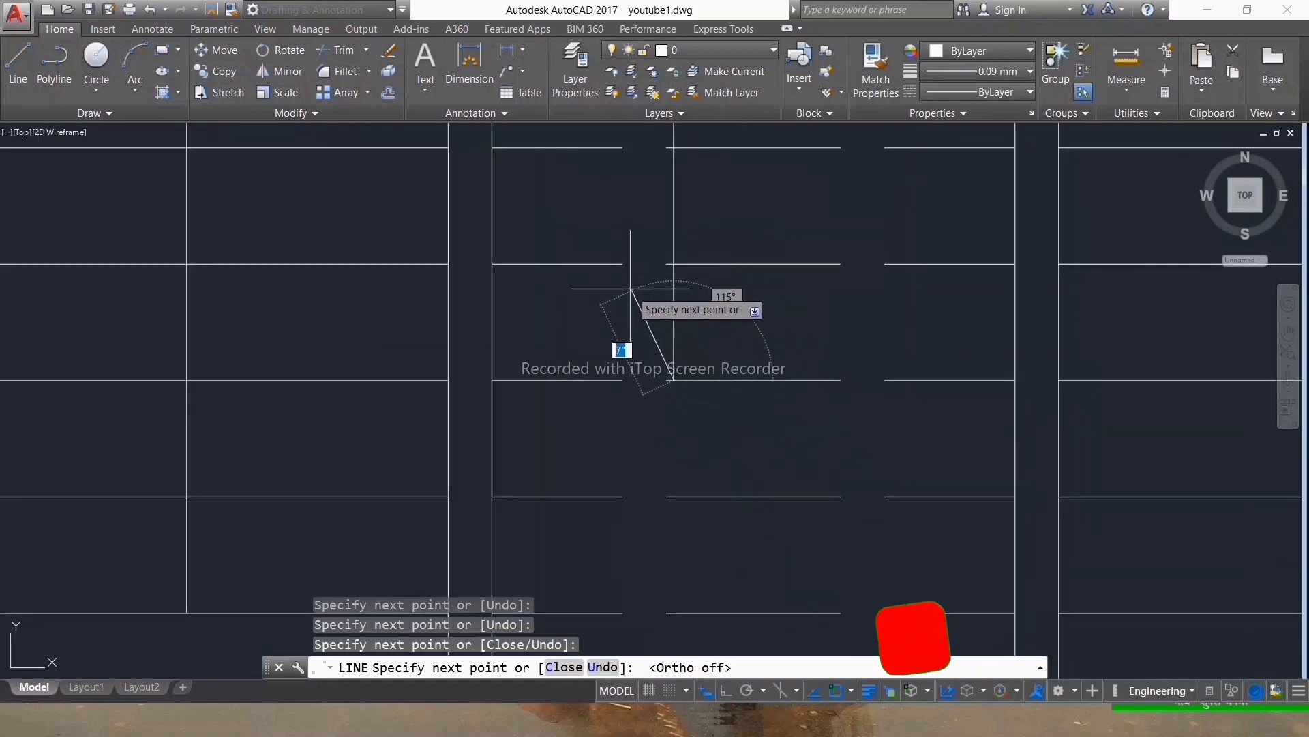
pyautogui.click(618, 265)
pyautogui.click(726, 263)
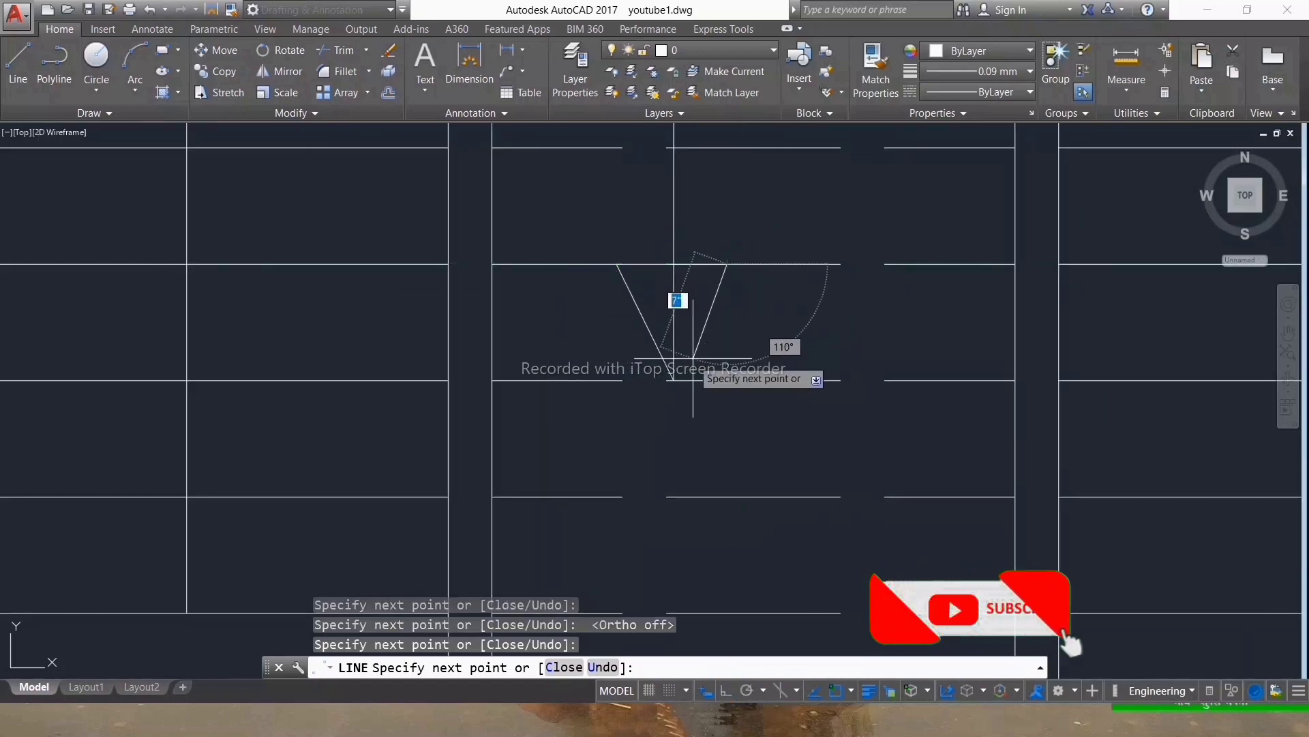
pyautogui.click(672, 379)
pyautogui.press('Escape')
# Step: Select the walk line together with the arrowhead lines
pyautogui.scroll(-4, 699, 329)
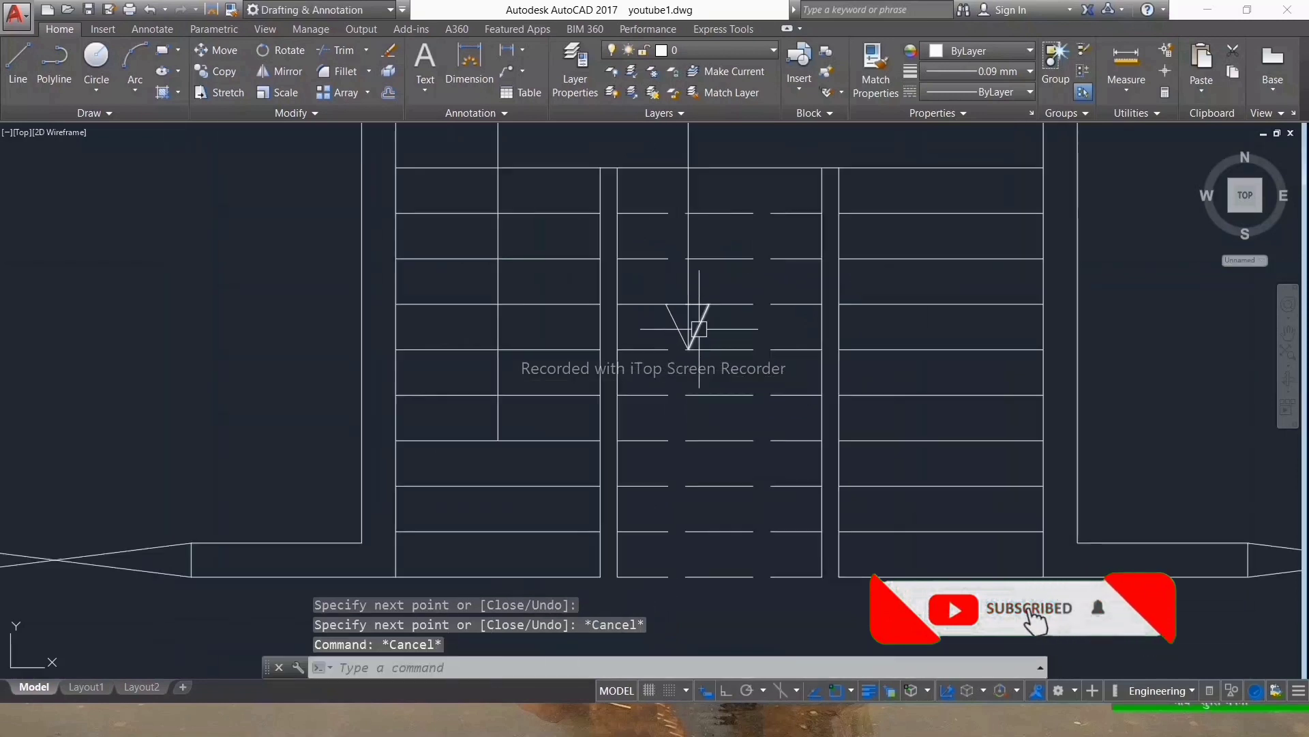
pyautogui.click(688, 239)
pyautogui.scroll(8, 702, 330)
pyautogui.click(765, 315)
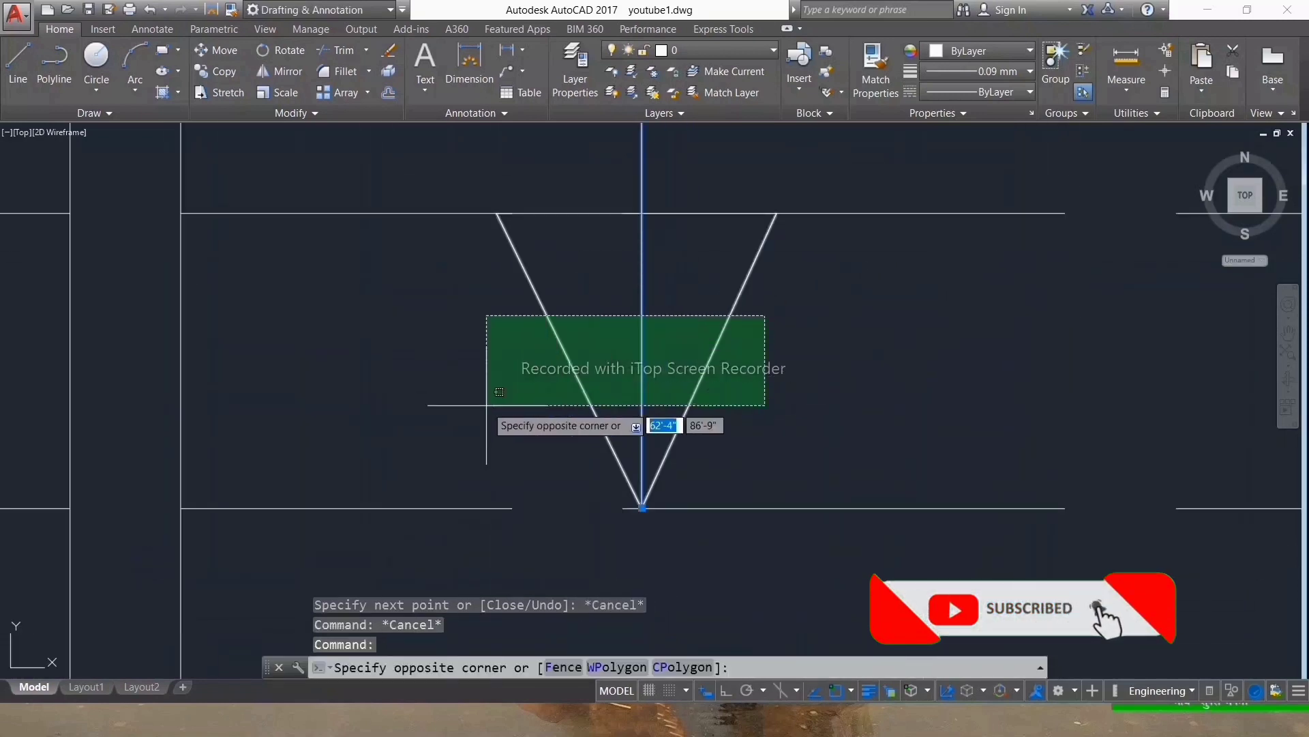
pyautogui.click(499, 391)
pyautogui.scroll(-3, 635, 355)
pyautogui.scroll(-3, 628, 380)
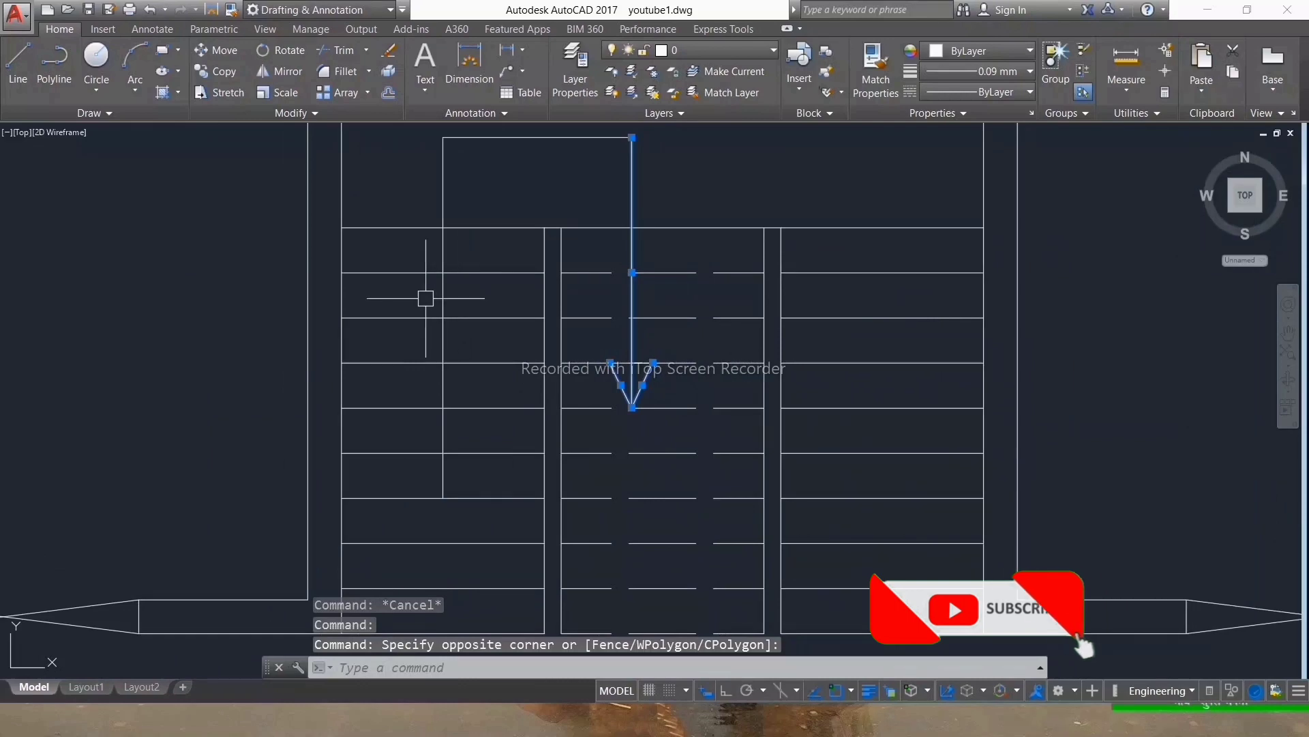
pyautogui.click(443, 298)
pyautogui.scroll(-3, 477, 293)
pyautogui.scroll(3, 526, 293)
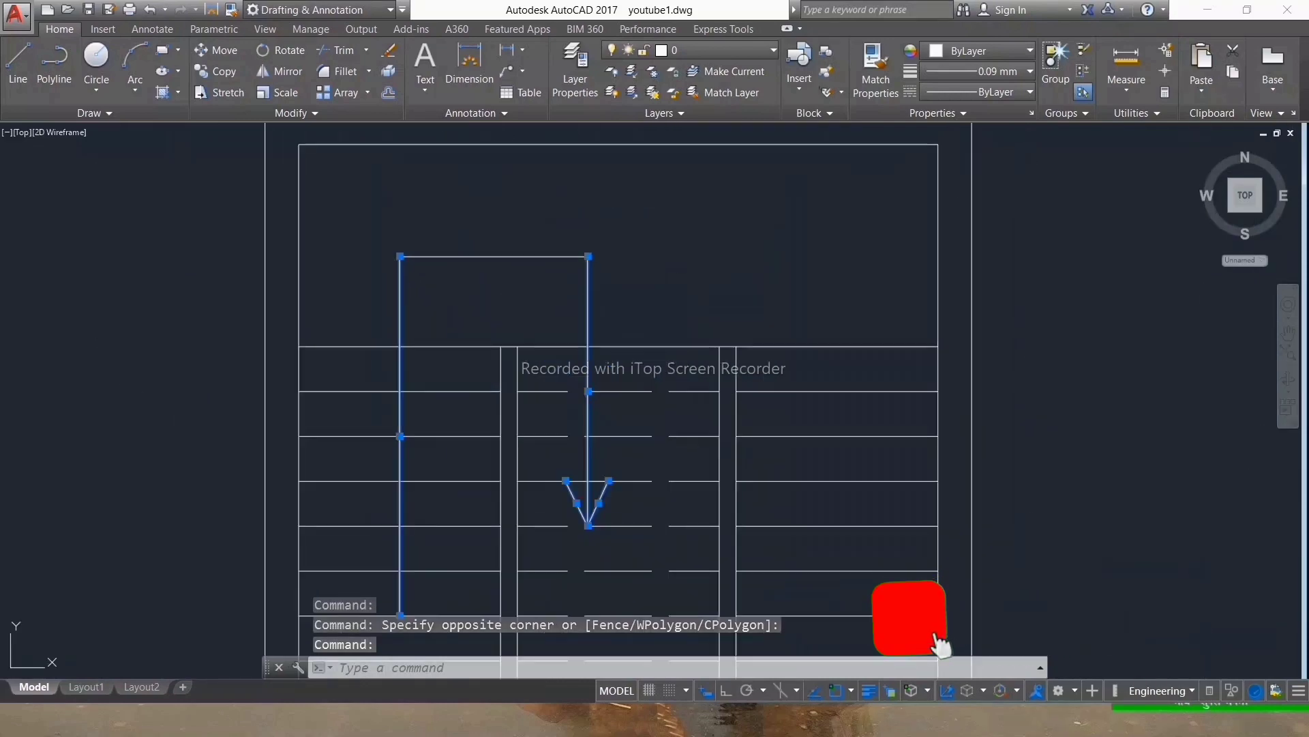
pyautogui.scroll(-2, 556, 183)
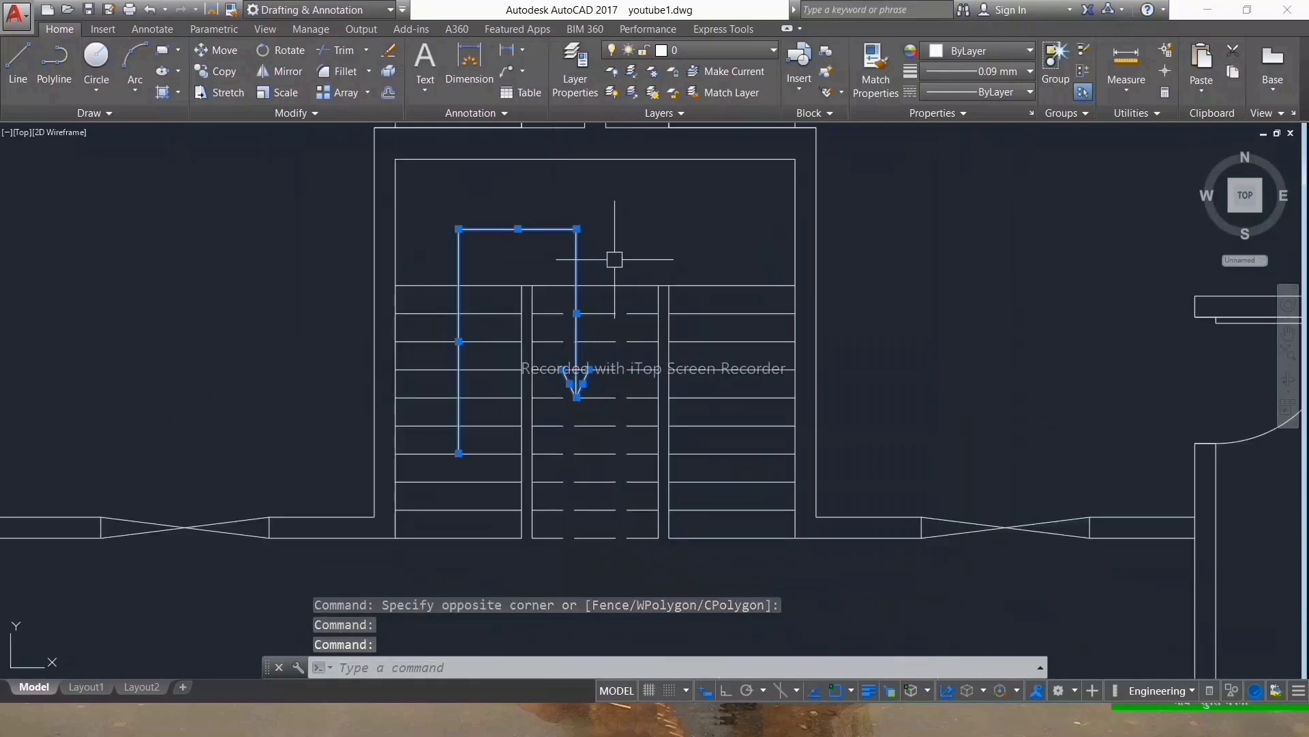
pyautogui.write('MI')
# Step: Mirror the stair arrow about a vertical axis through the stair midpoint, keeping the original
pyautogui.press('Return')
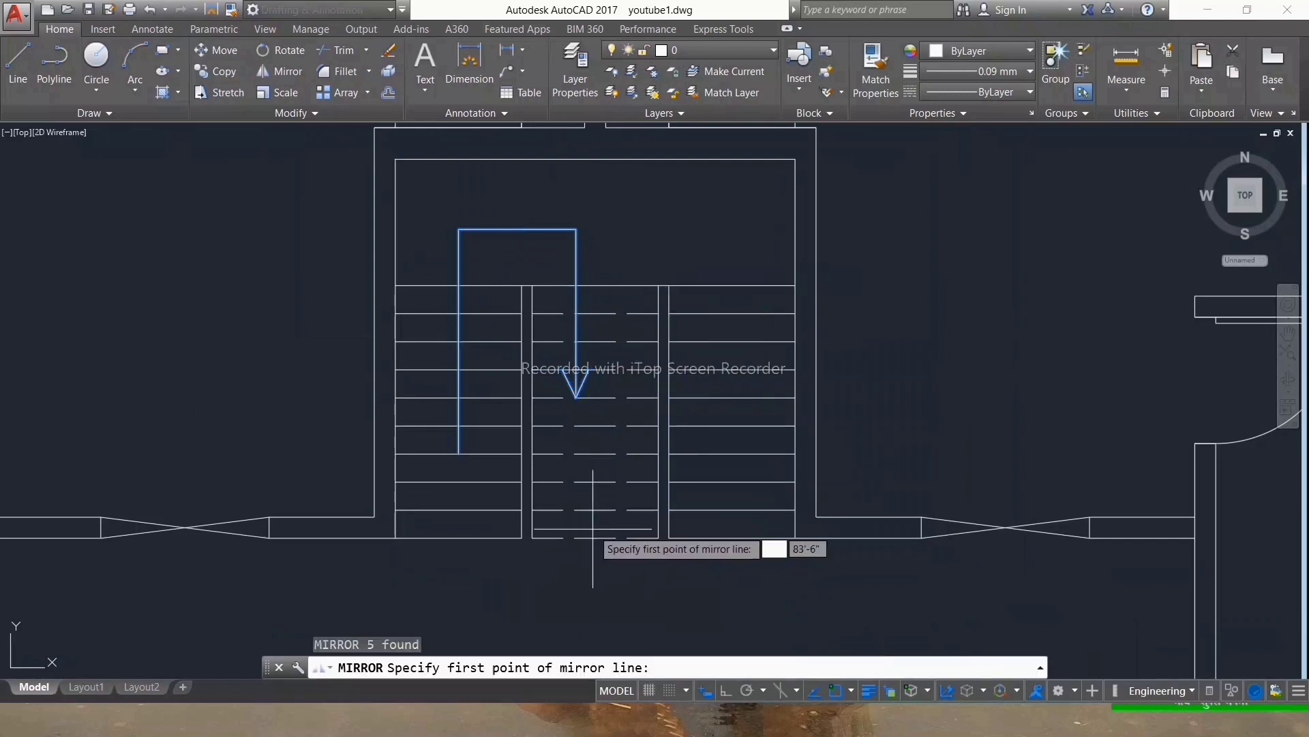
pyautogui.click(594, 538)
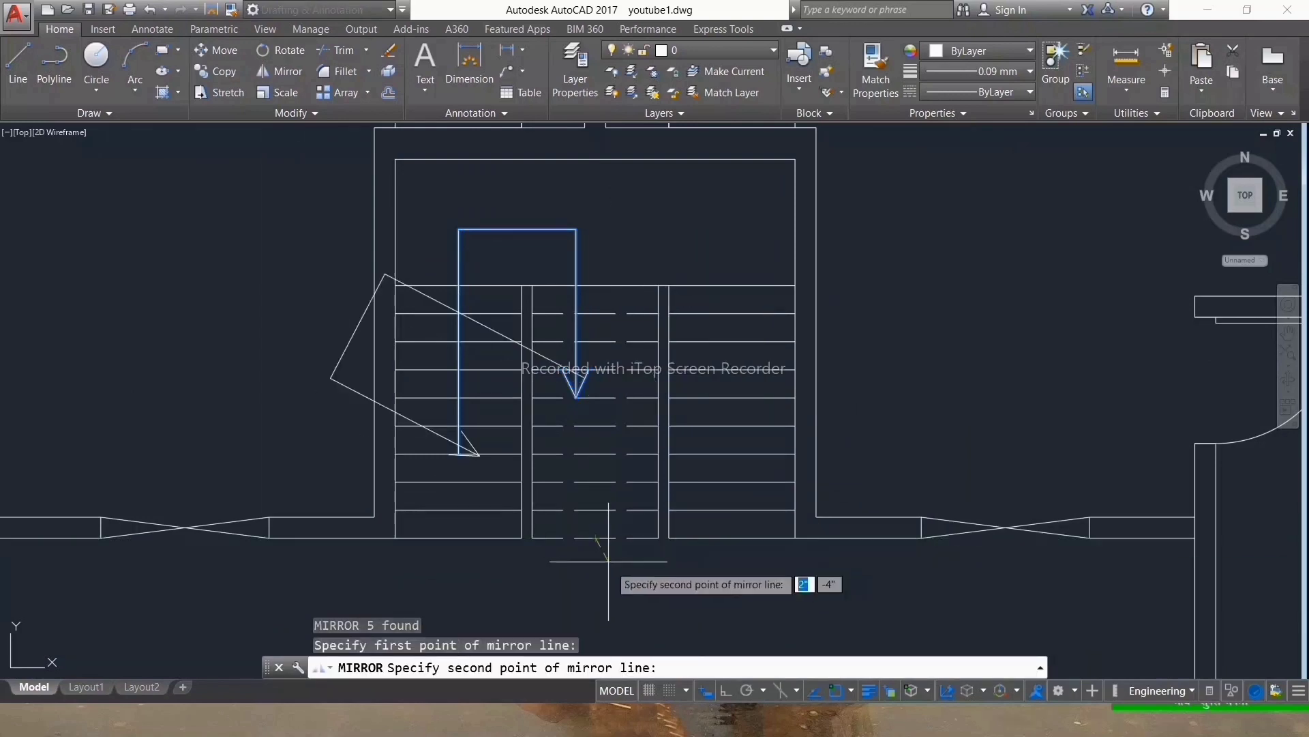
pyautogui.click(726, 690)
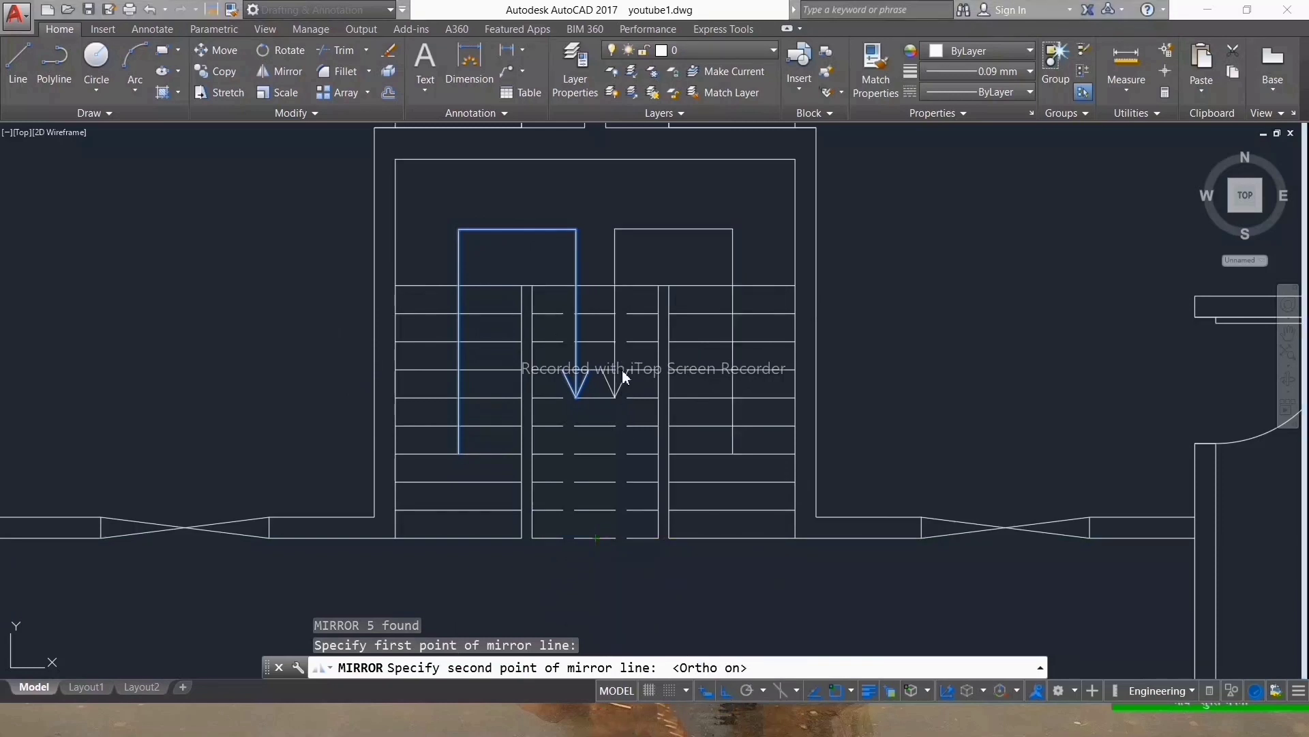
pyautogui.scroll(2, 622, 370)
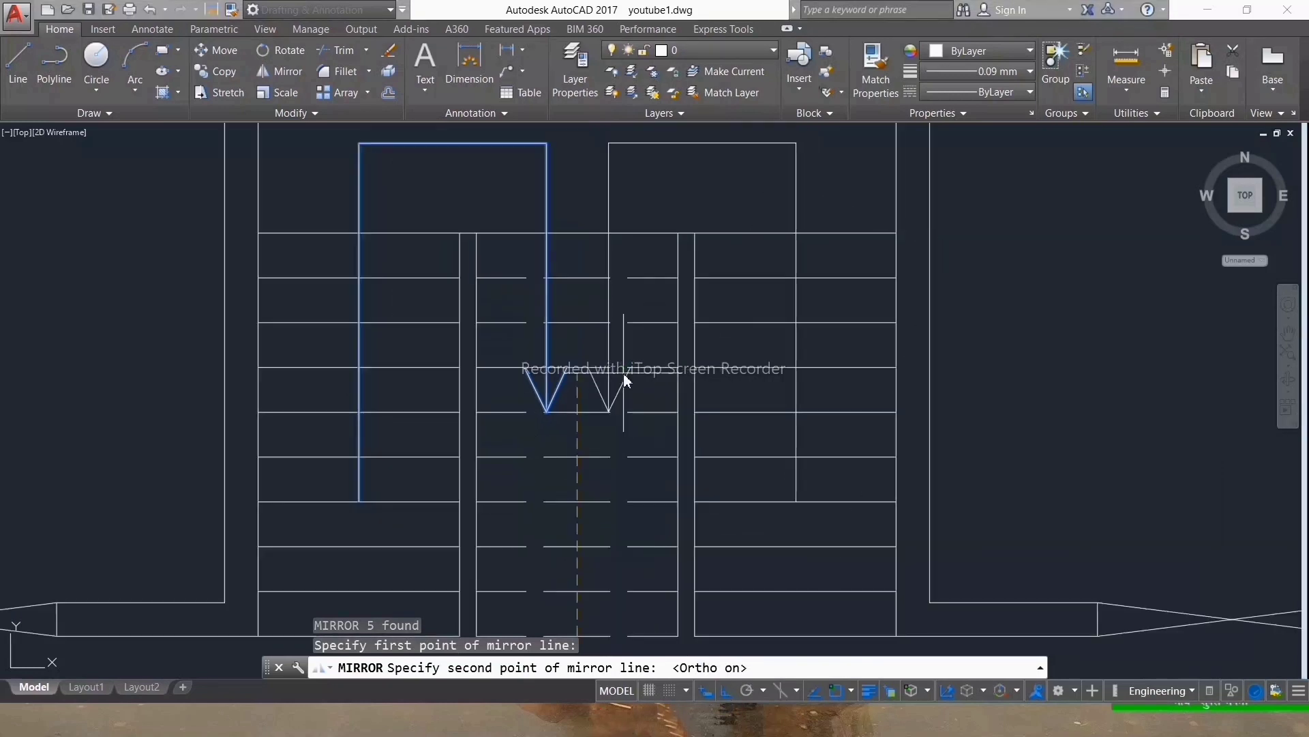
pyautogui.click(582, 428)
pyautogui.press('Return')
pyautogui.scroll(-5, 583, 427)
pyautogui.scroll(2, 587, 436)
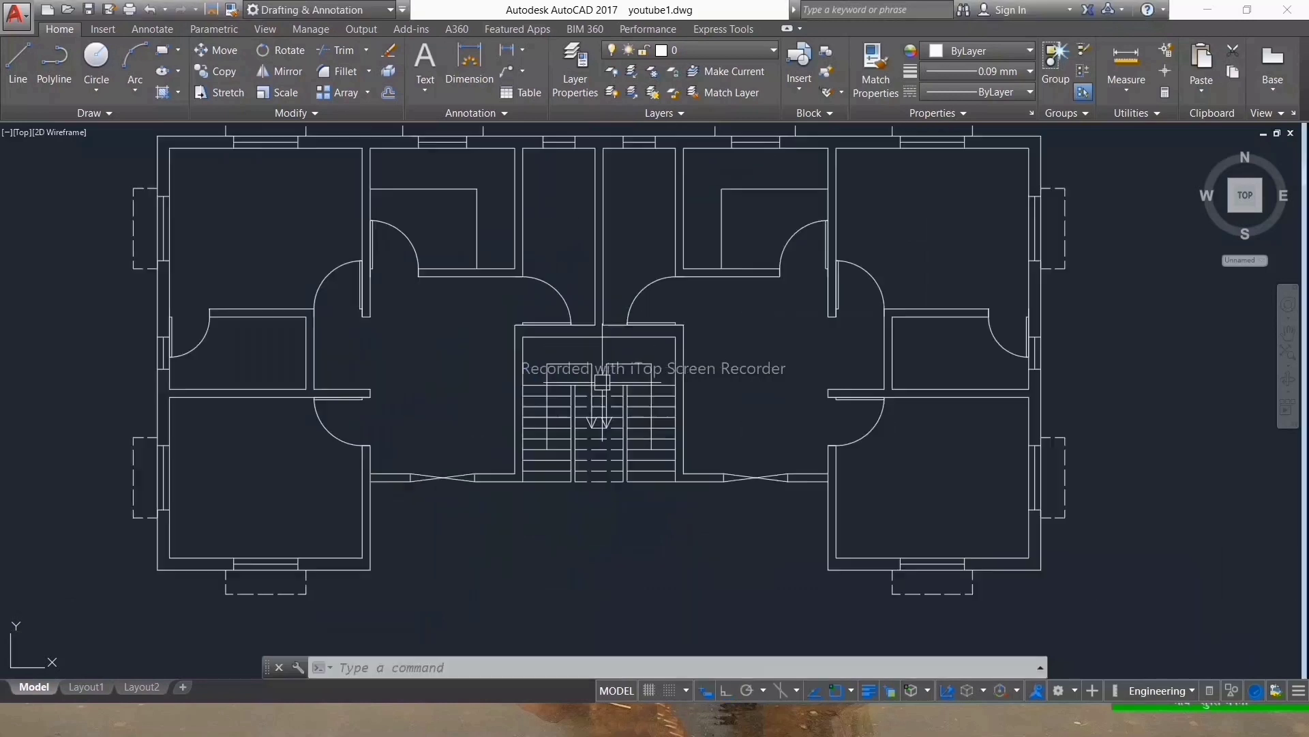
pyautogui.scroll(3, 587, 437)
pyautogui.scroll(-1, 638, 294)
pyautogui.scroll(-1, 638, 294)
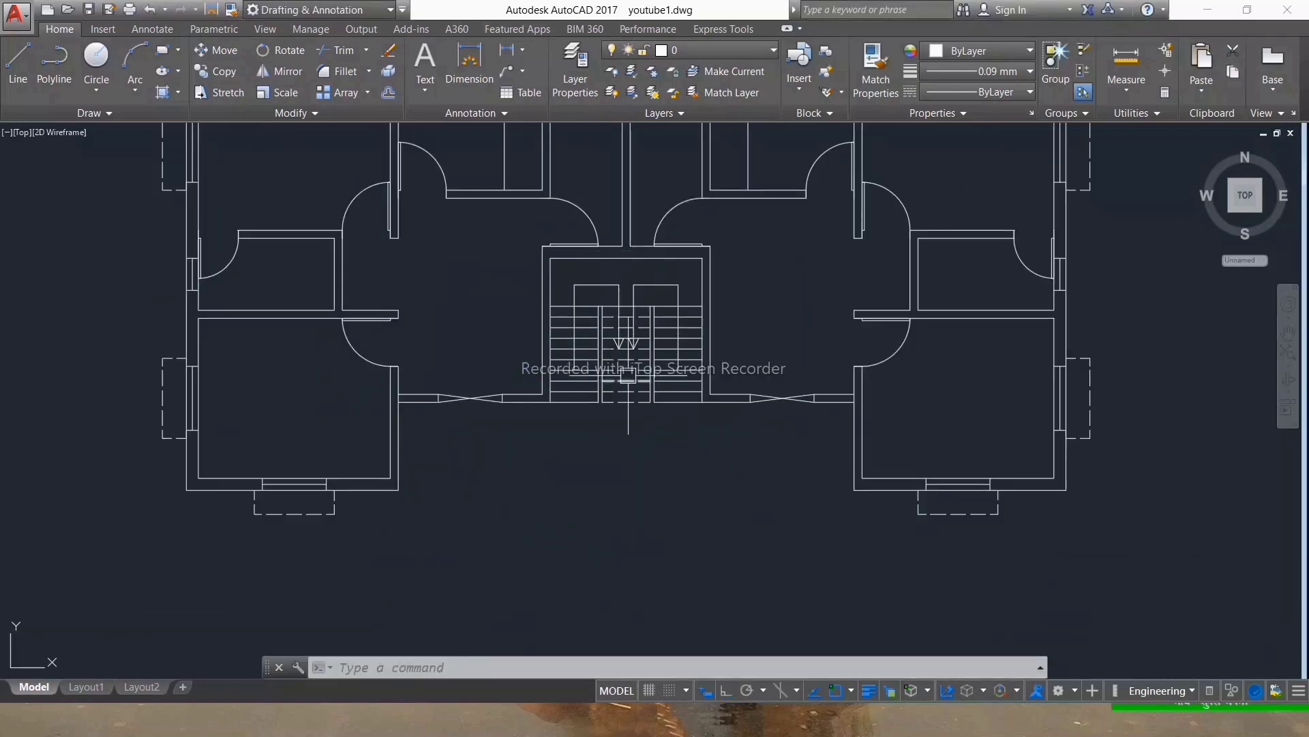
pyautogui.scroll(-2, 614, 473)
pyautogui.scroll(2, 649, 219)
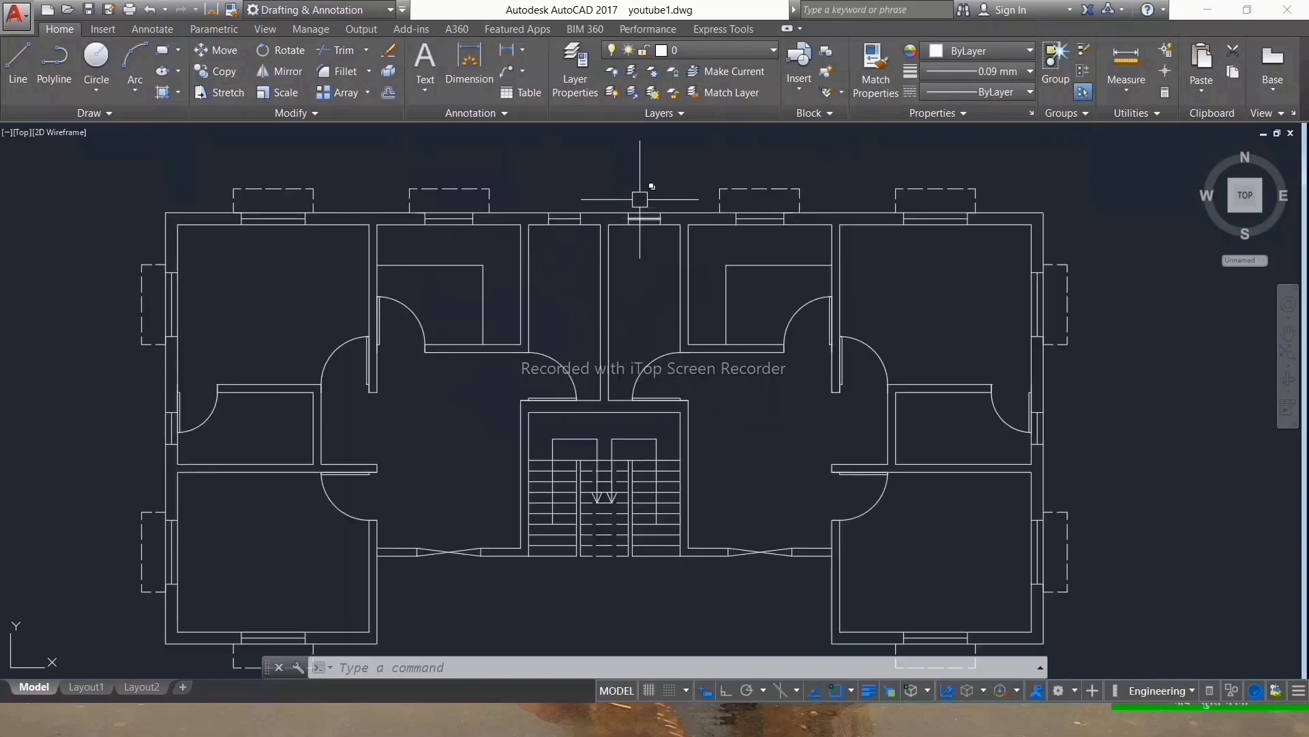
# Step: Create a multiline text box in the bedroom with 1' text height
pyautogui.click(427, 65)
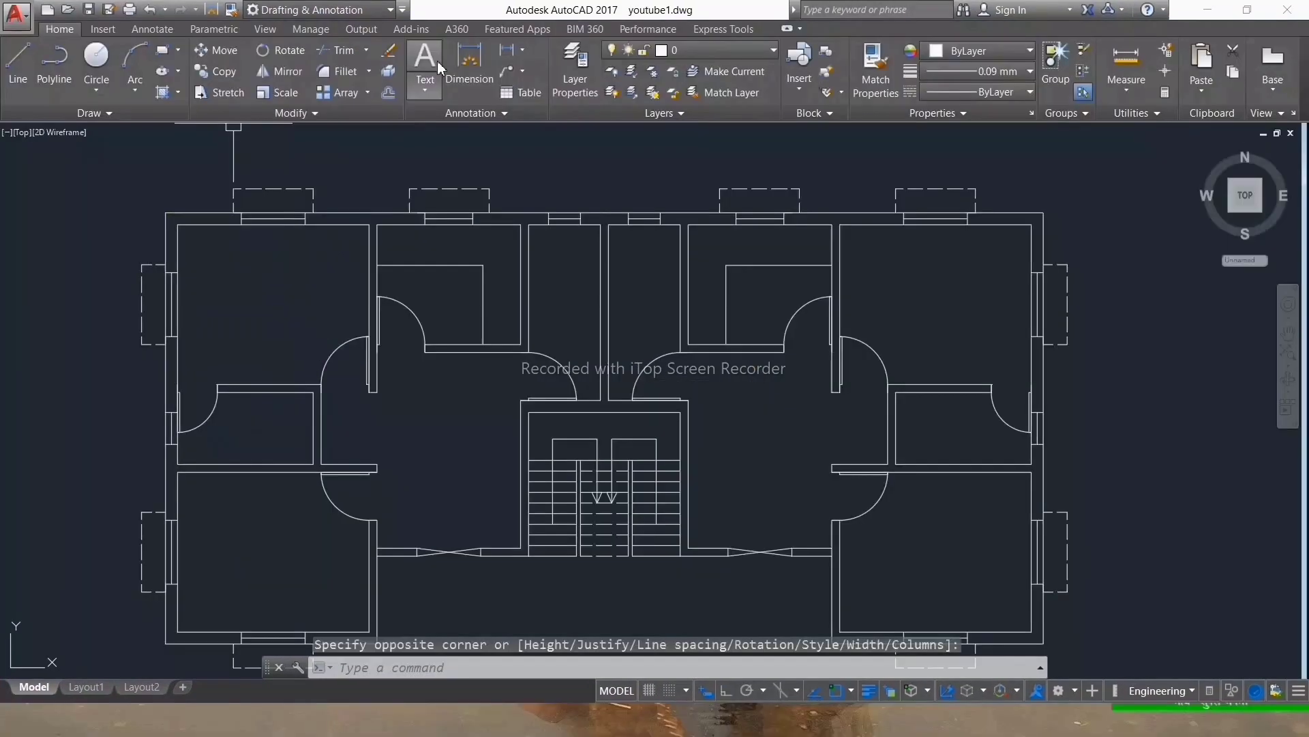
pyautogui.click(430, 84)
pyautogui.click(469, 123)
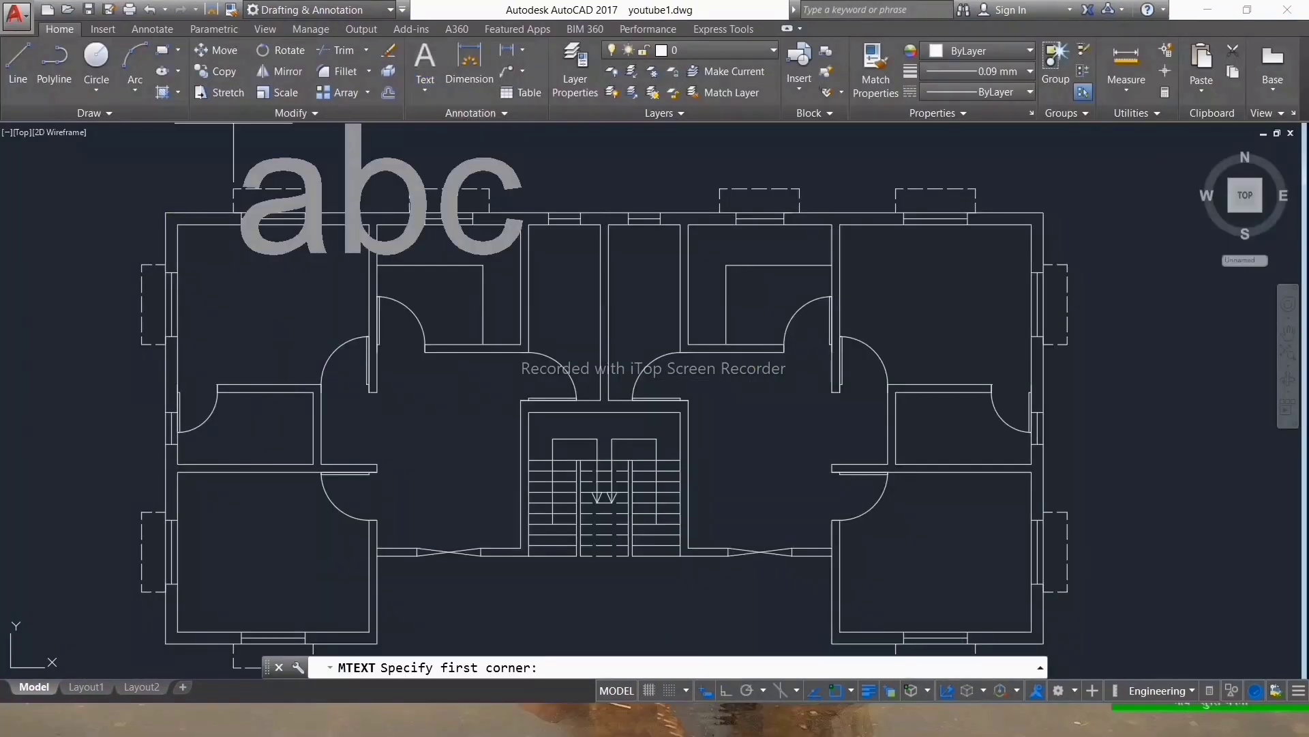
pyautogui.click(197, 242)
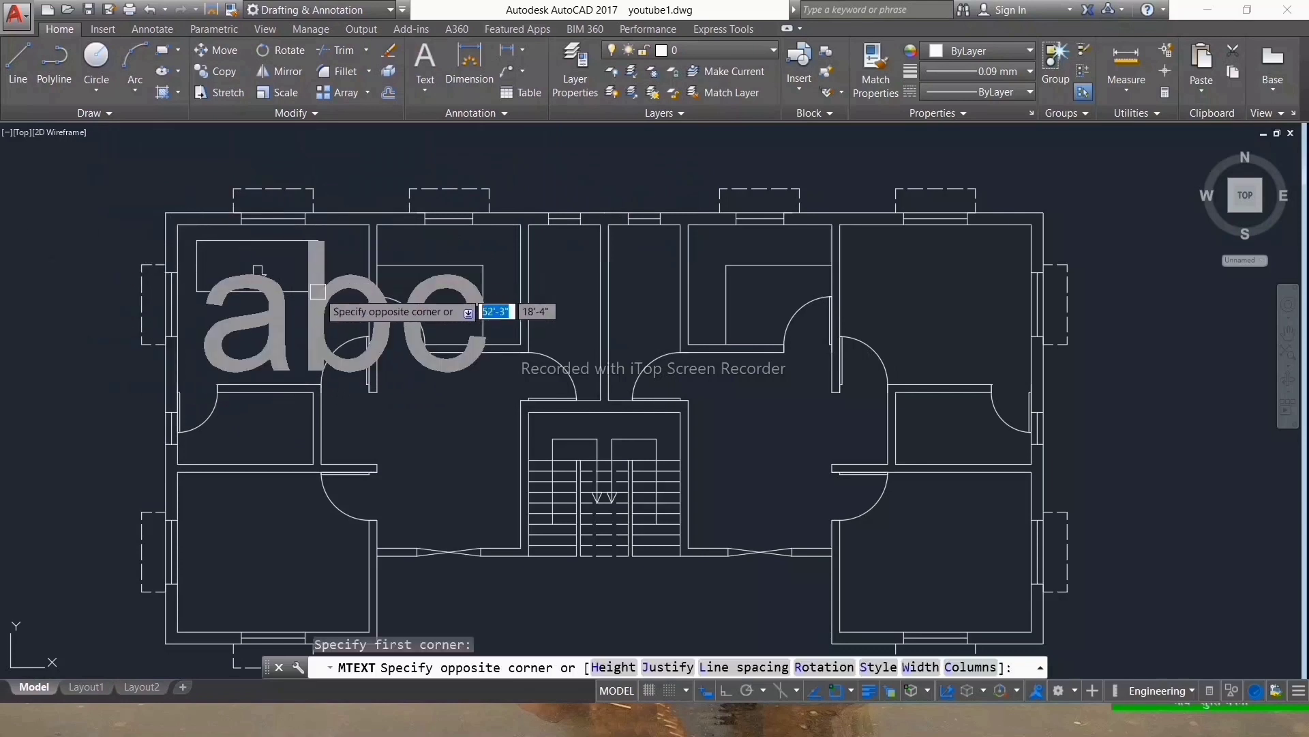
pyautogui.click(322, 360)
pyautogui.click(238, 71)
pyautogui.click(190, 135)
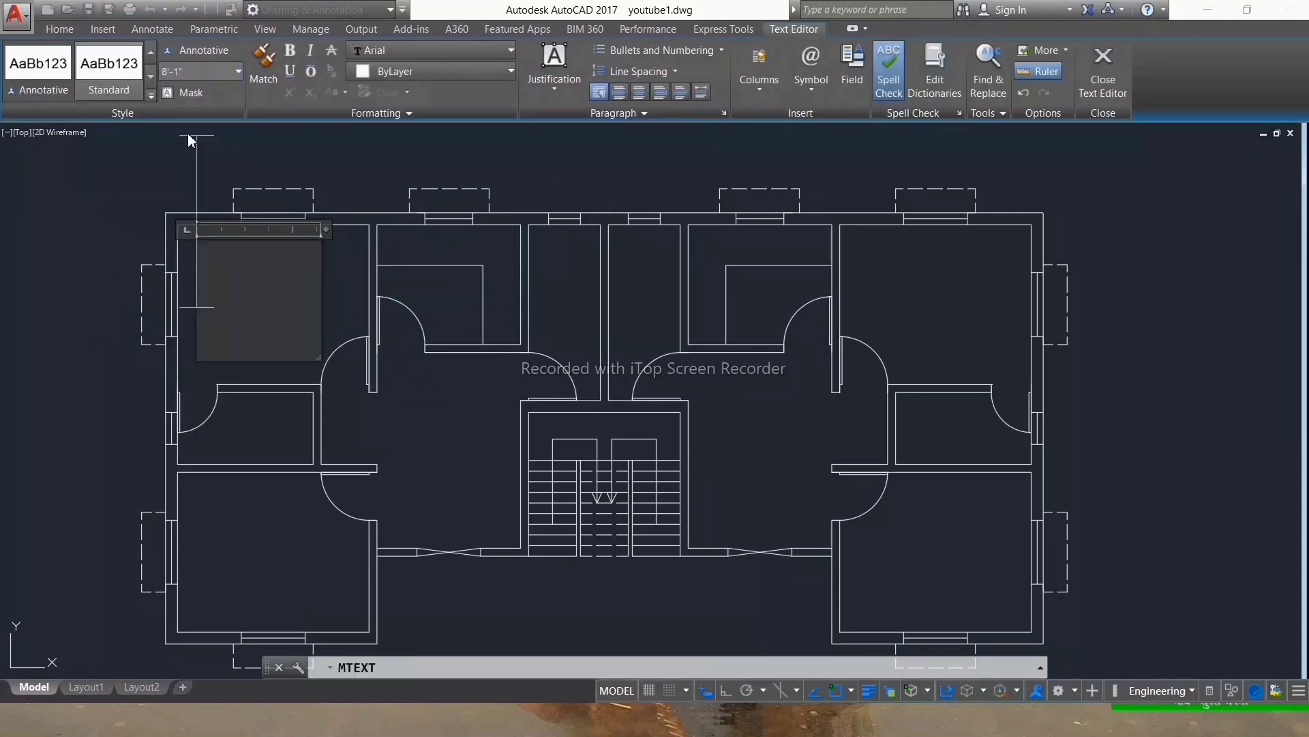
pyautogui.click(237, 72)
pyautogui.click(177, 155)
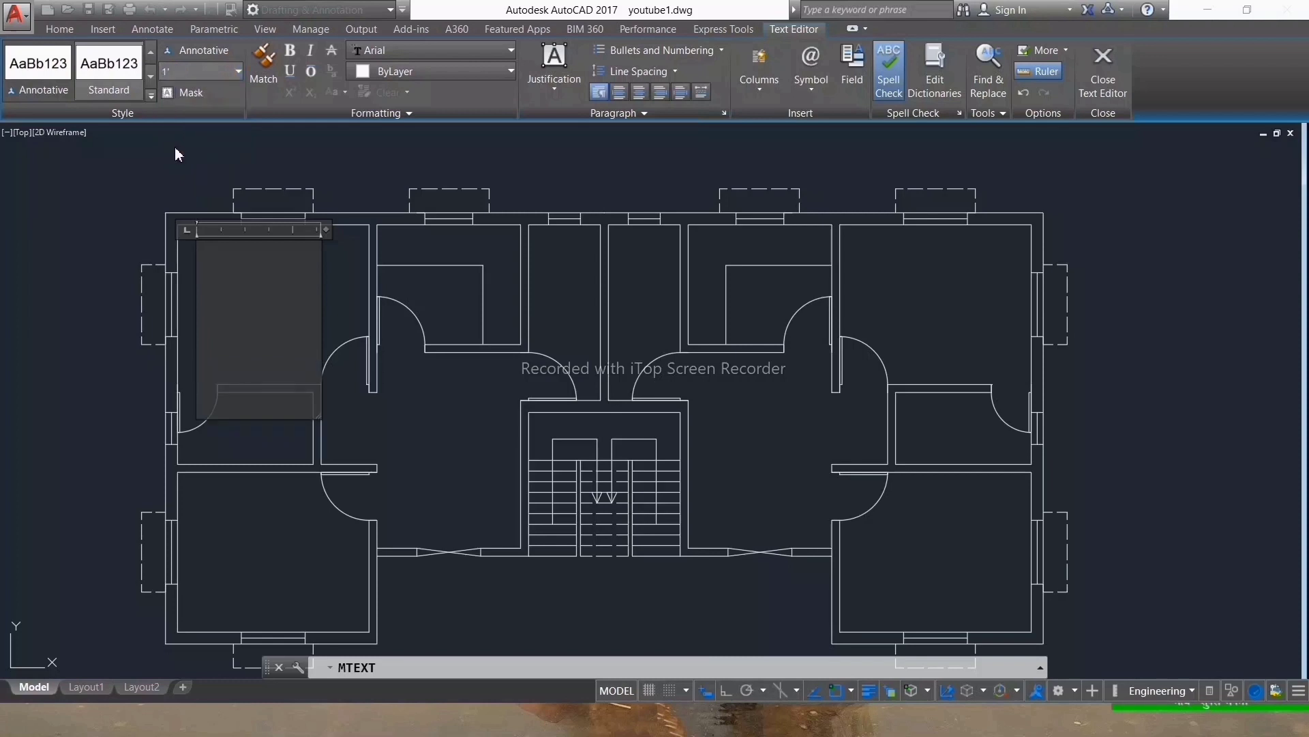
# Step: Enter the BEDROOM label and close the text editor
pyautogui.write('BEDROOM')
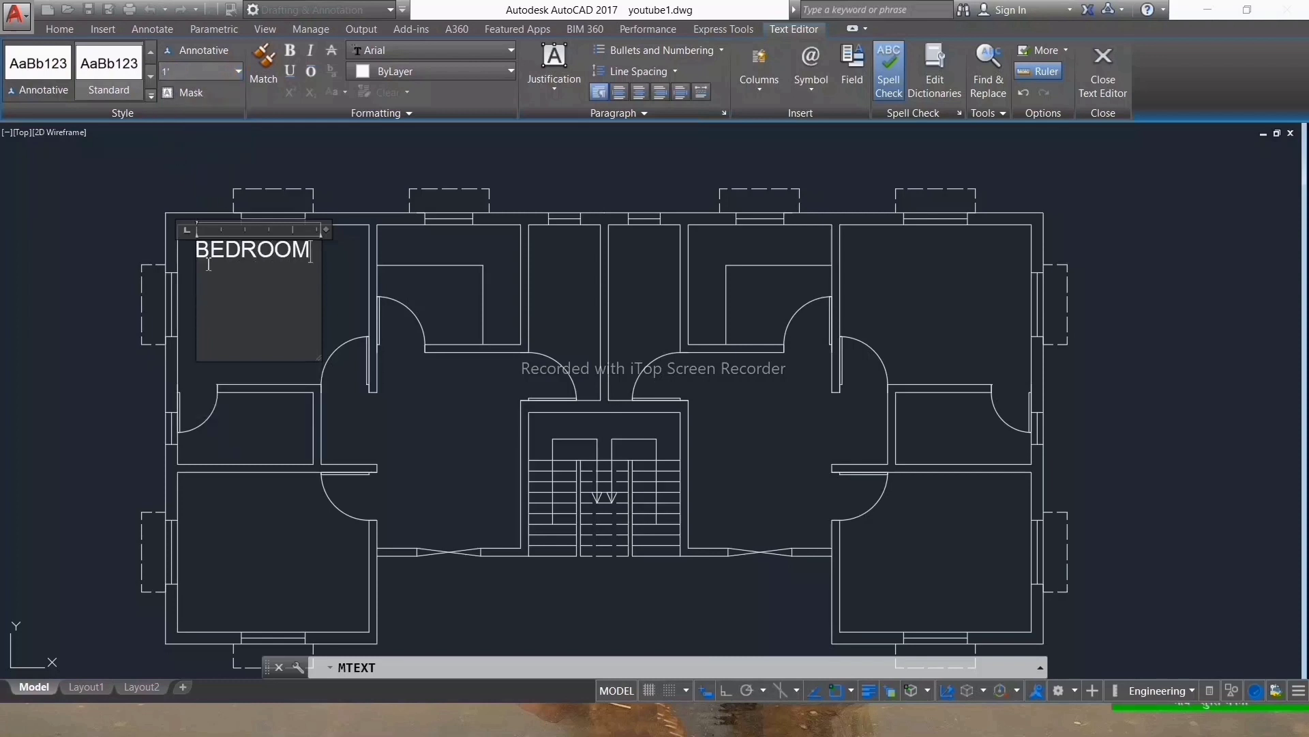
pyautogui.click(341, 208)
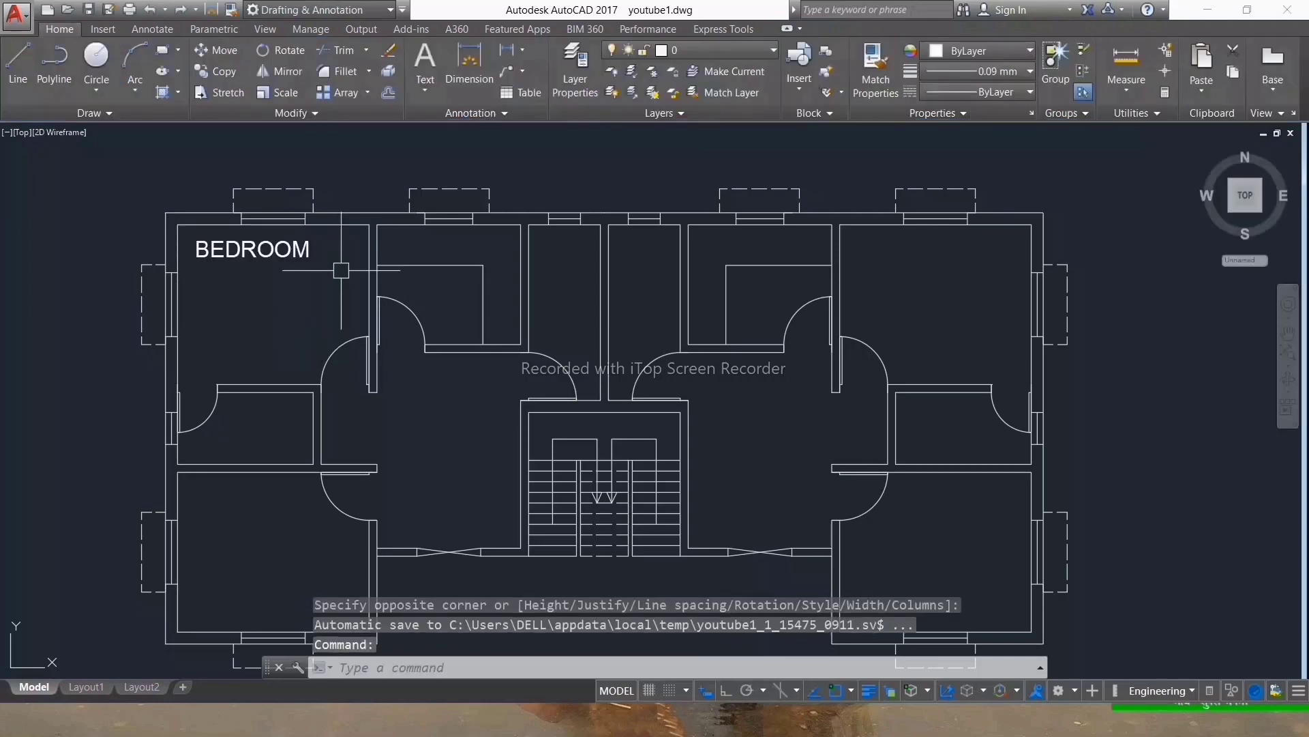
pyautogui.press('Escape')
pyautogui.press('Escape')
pyautogui.press('Escape')
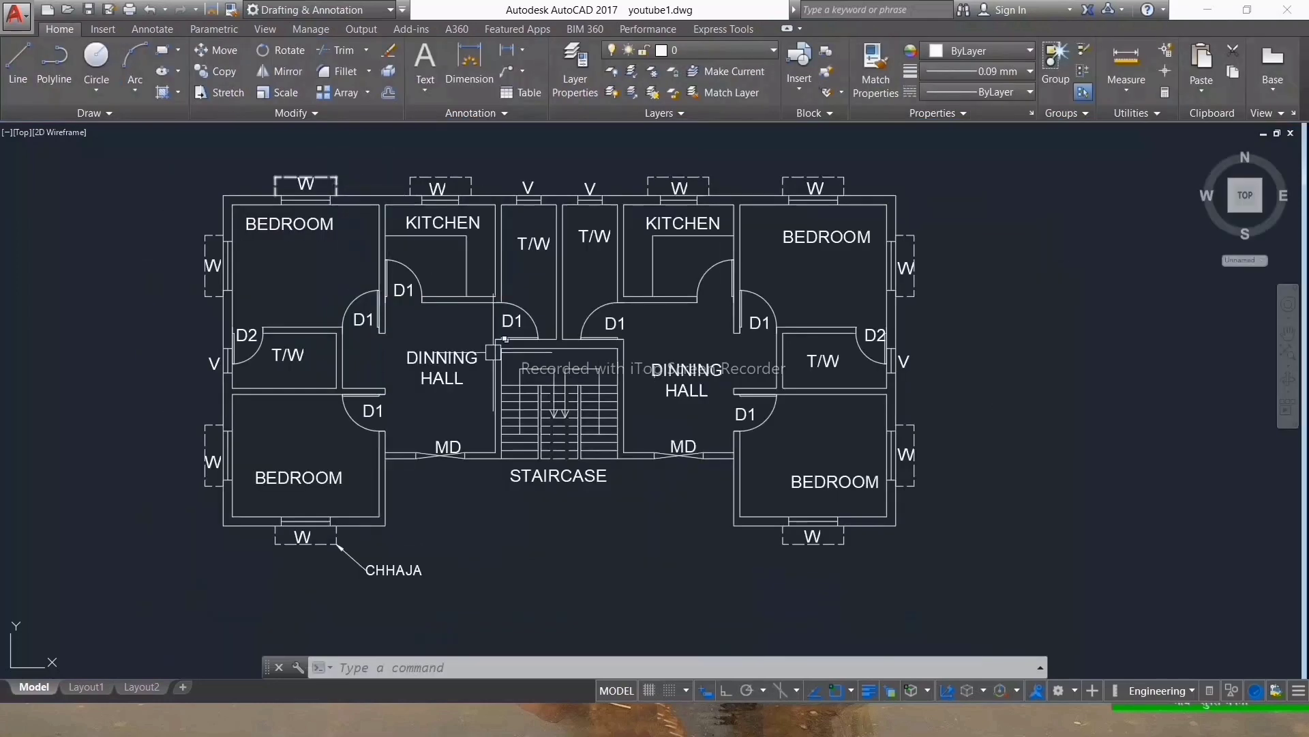
pyautogui.scroll(2, 363, 637)
pyautogui.scroll(3, 348, 562)
pyautogui.scroll(-4, 380, 573)
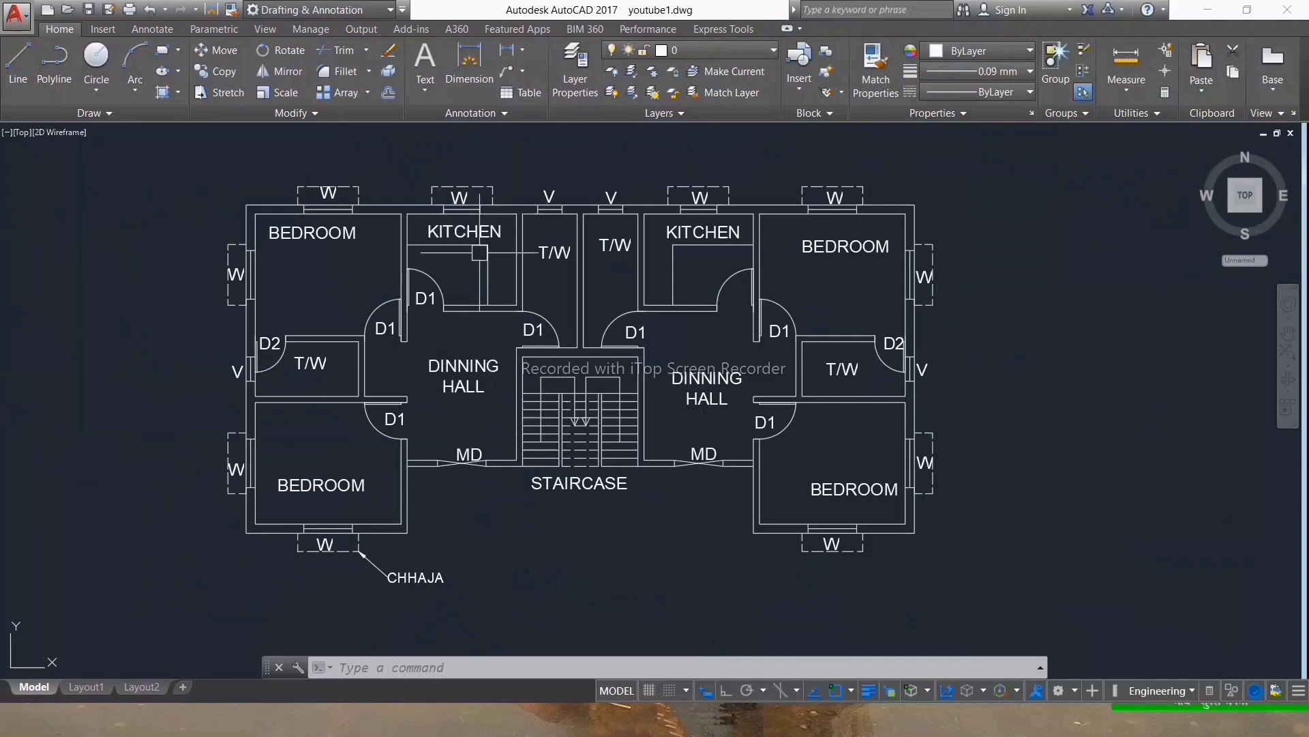
# Step: Start the HATCH command to fill the wall areas
pyautogui.write('H')
pyautogui.press('Escape')
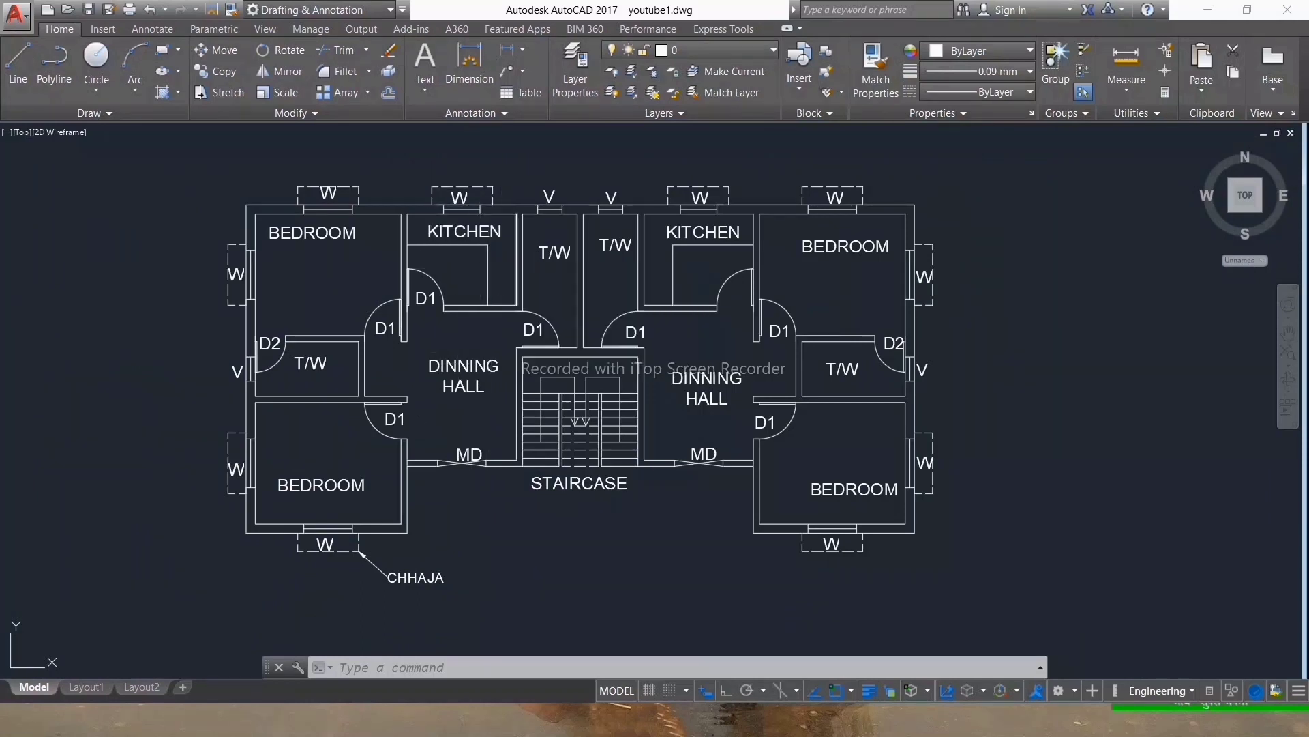
pyautogui.write('h')
pyautogui.press('Return')
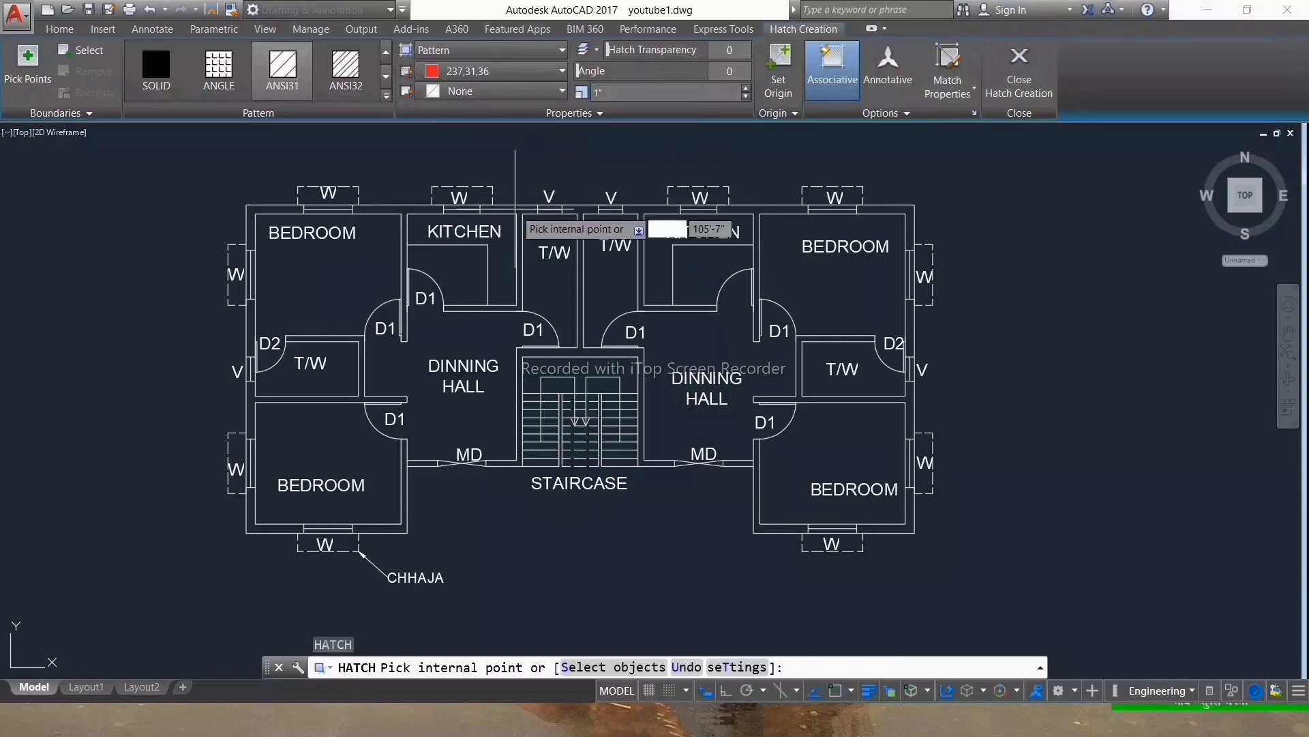
# Step: Hatch the L-shaped and T-shaped wall areas beside the kitchen
pyautogui.scroll(4, 508, 208)
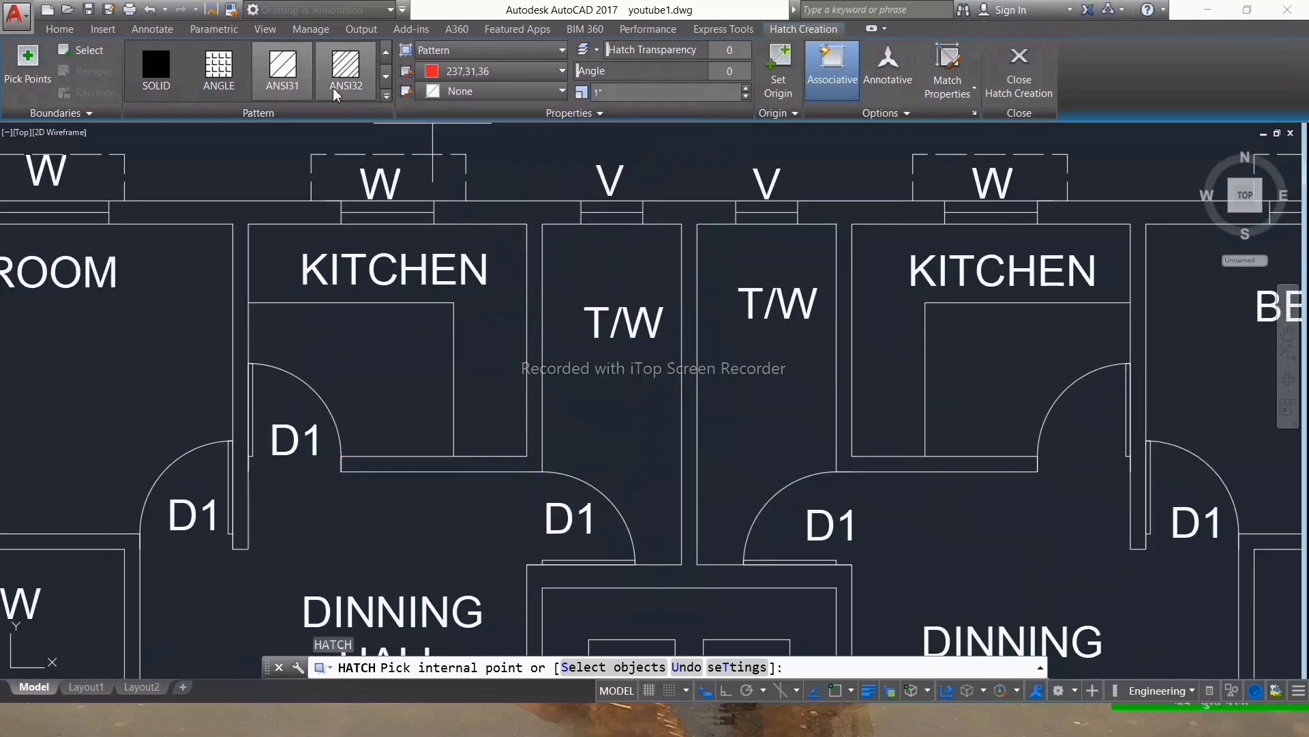
pyautogui.click(520, 213)
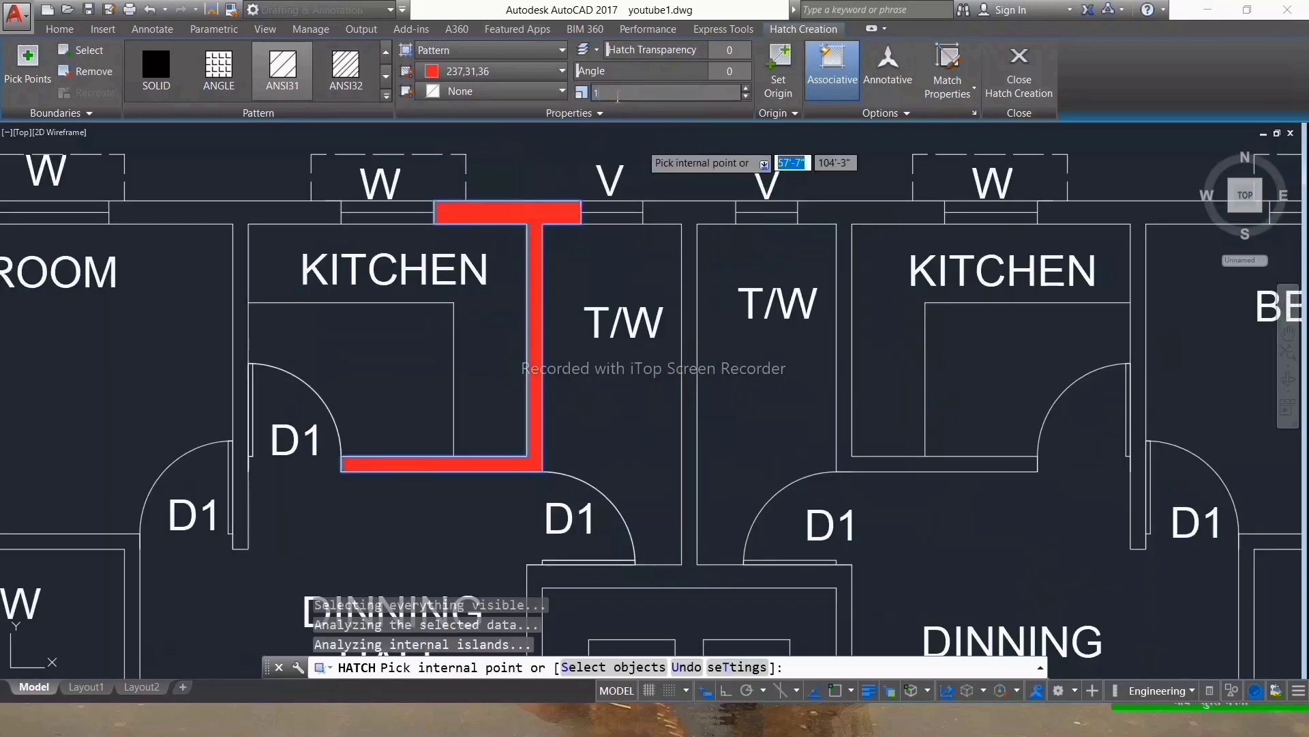
pyautogui.write('5')
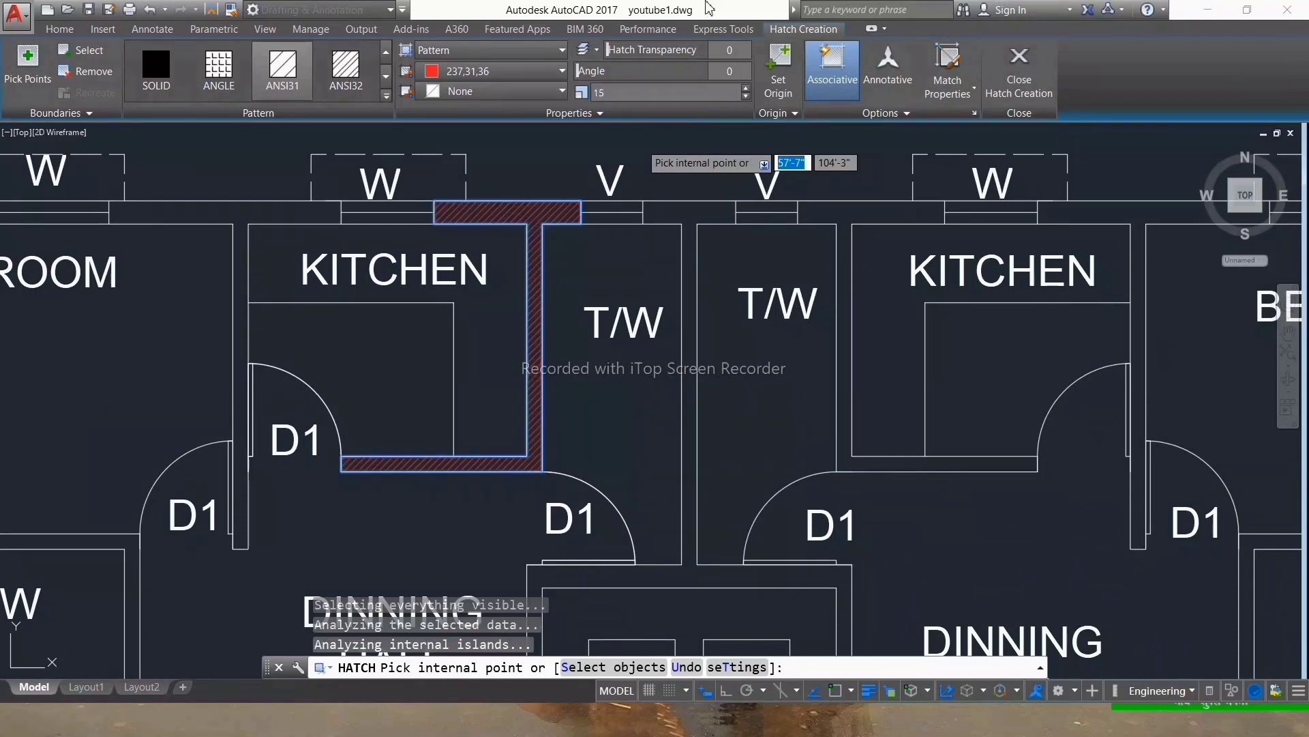
pyautogui.scroll(-2, 669, 170)
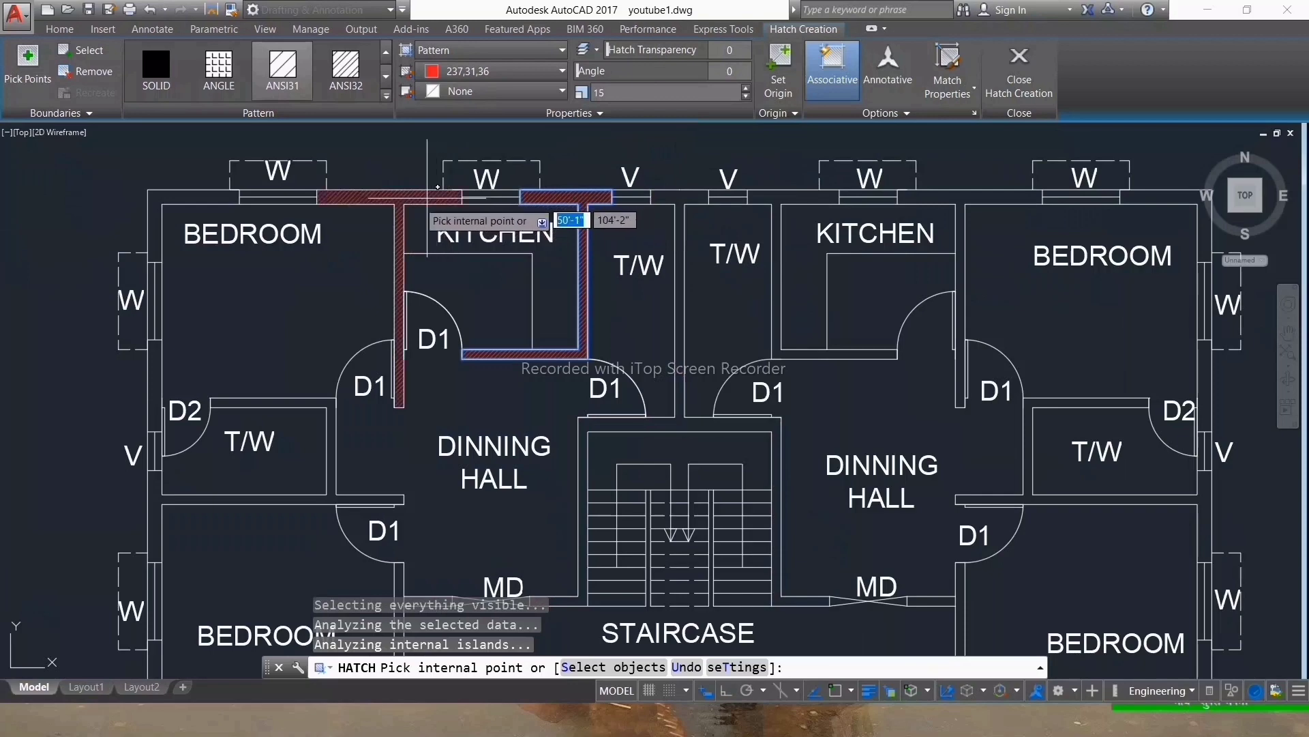
pyautogui.click(411, 197)
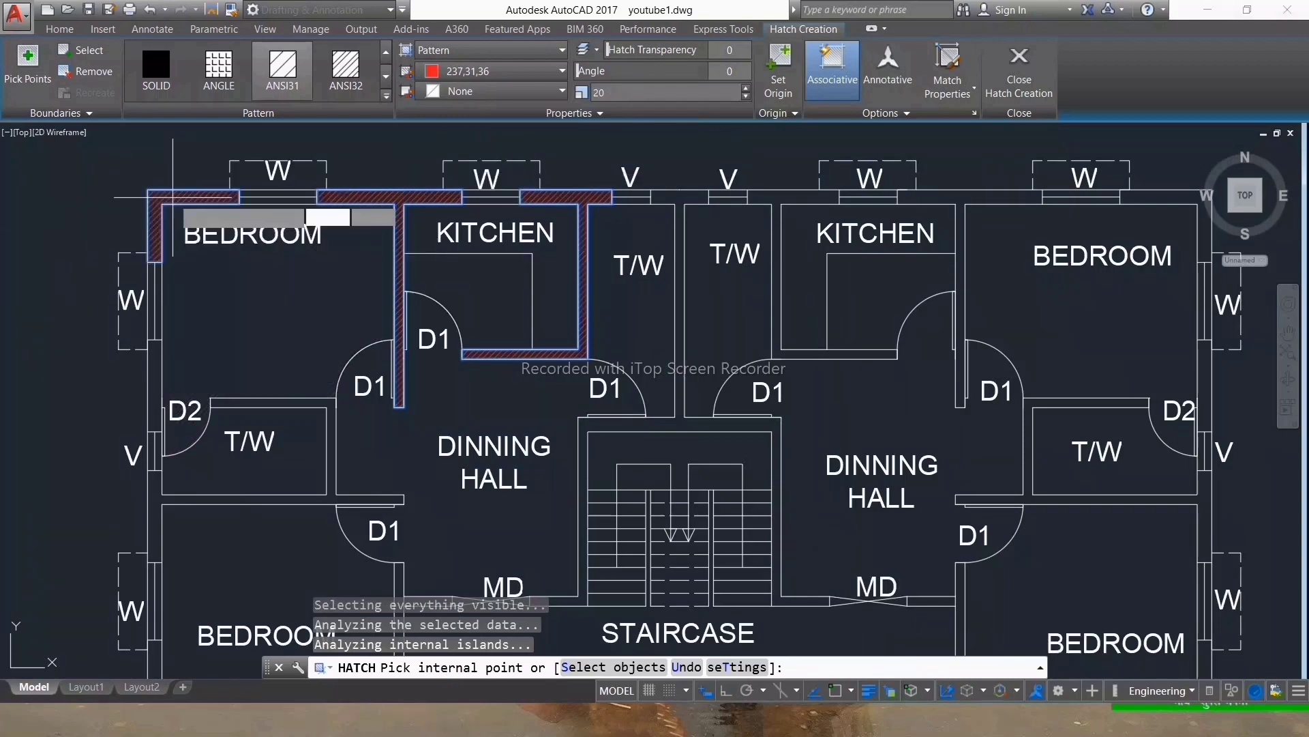
# Step: Hatch the lower-left bedroom's remaining wall strips and finish the command
pyautogui.click(156, 375)
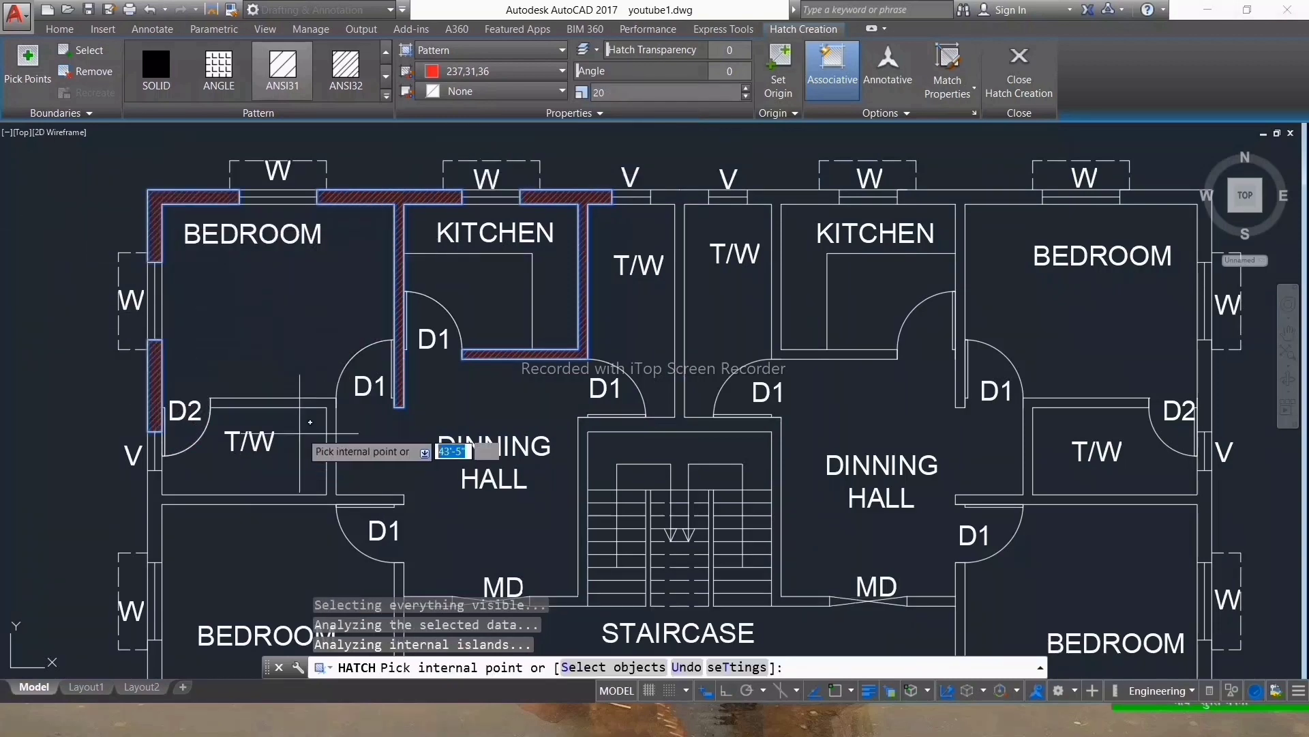
pyautogui.scroll(2, 310, 422)
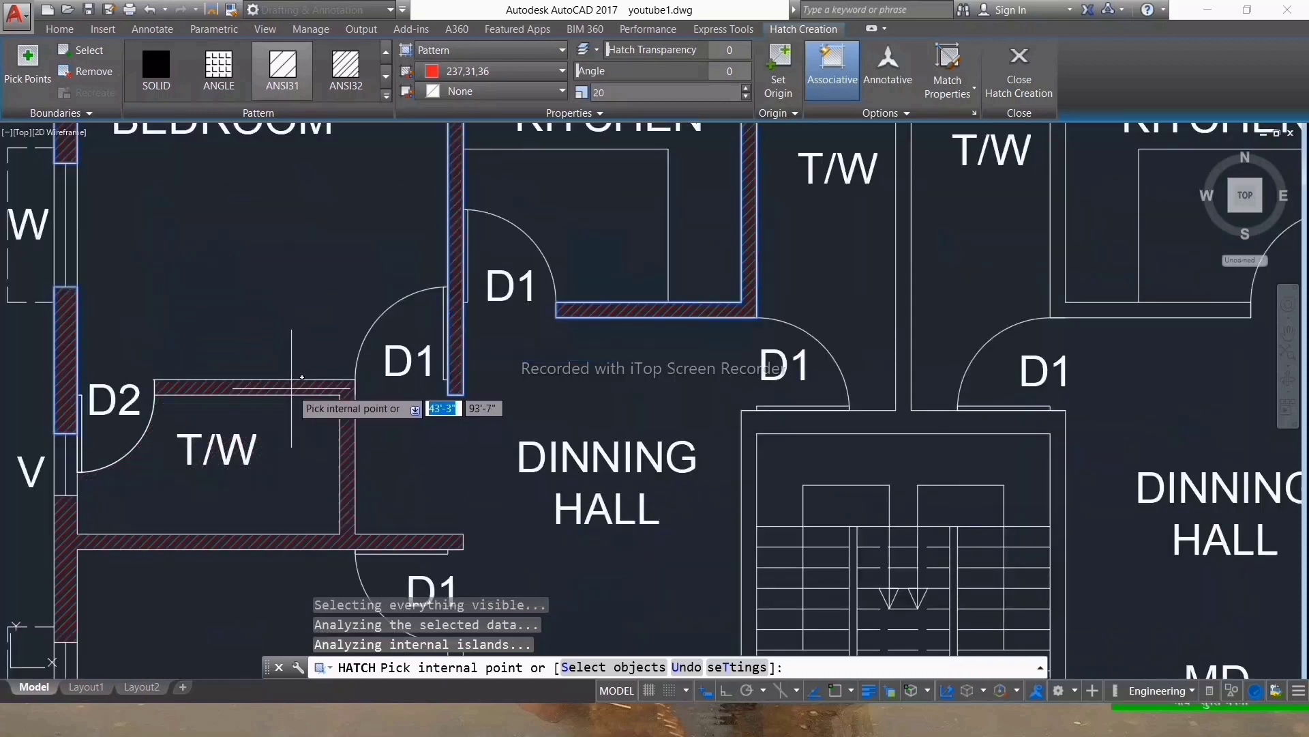
pyautogui.scroll(-3, 375, 195)
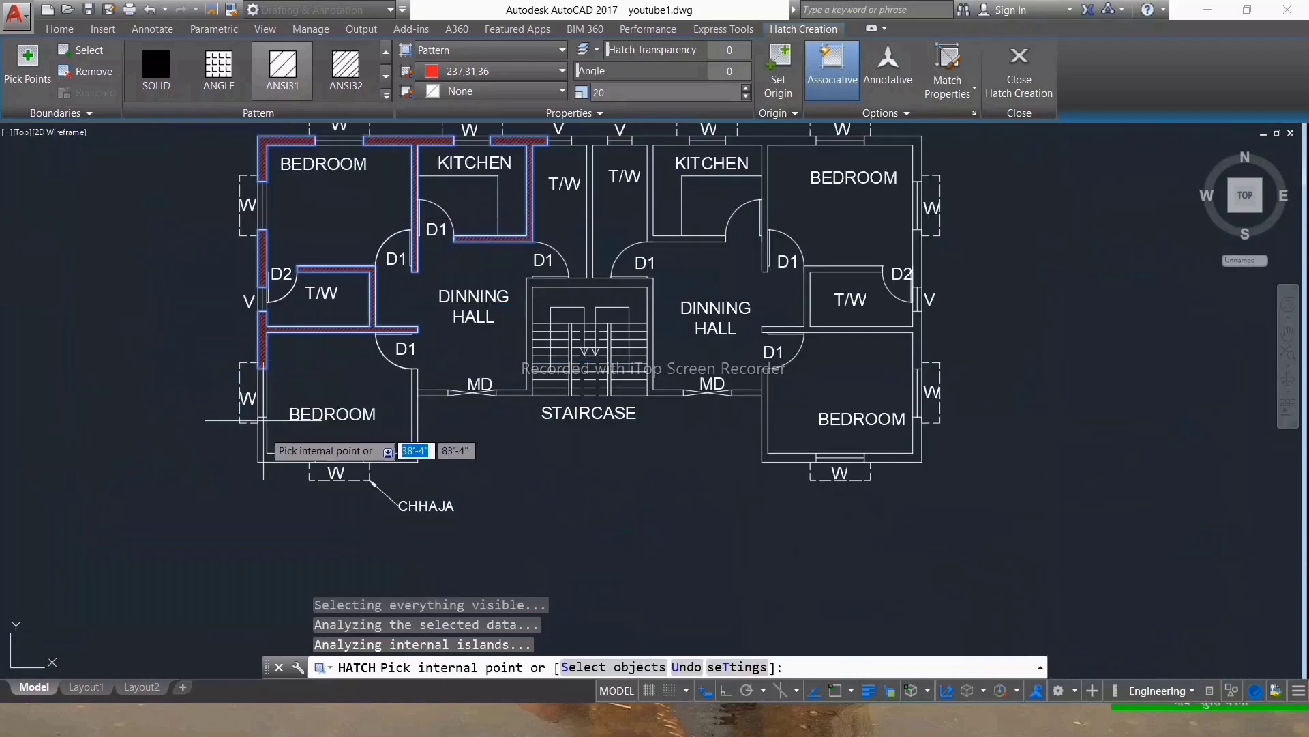
pyautogui.scroll(2, 263, 420)
pyautogui.scroll(2, 259, 437)
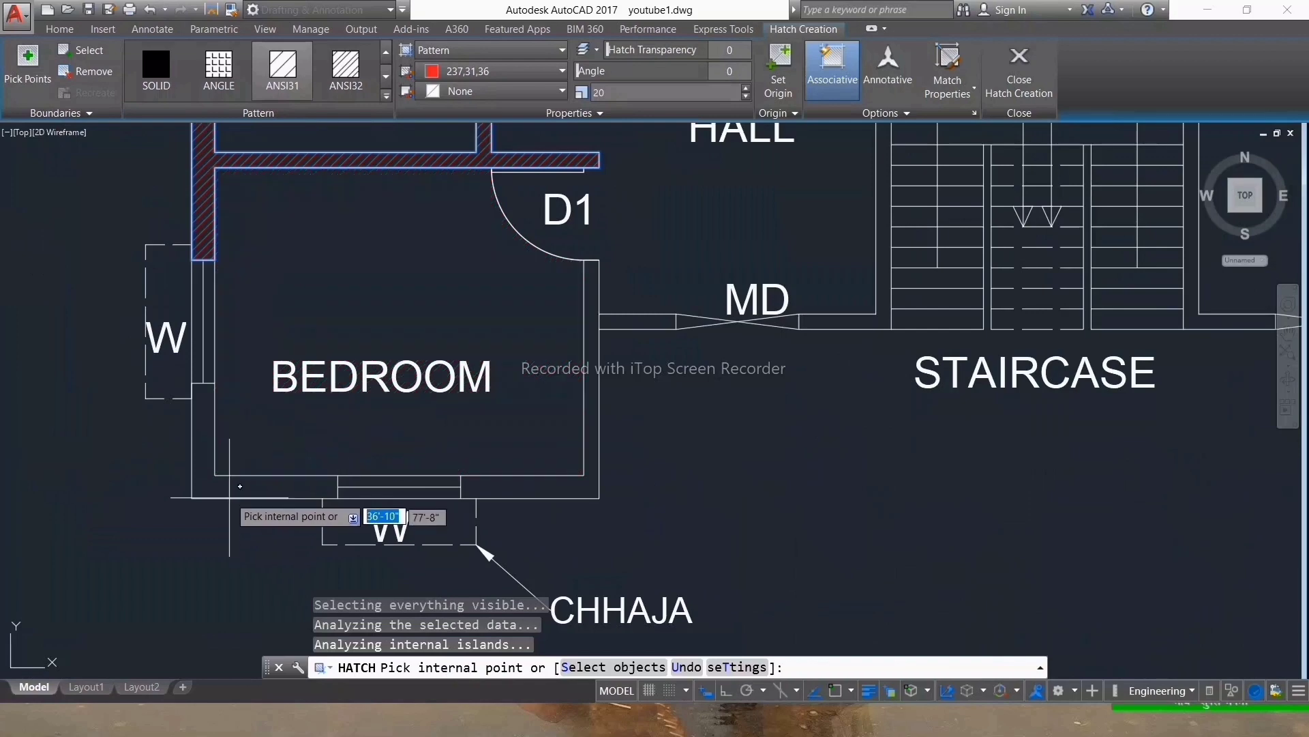
pyautogui.click(239, 487)
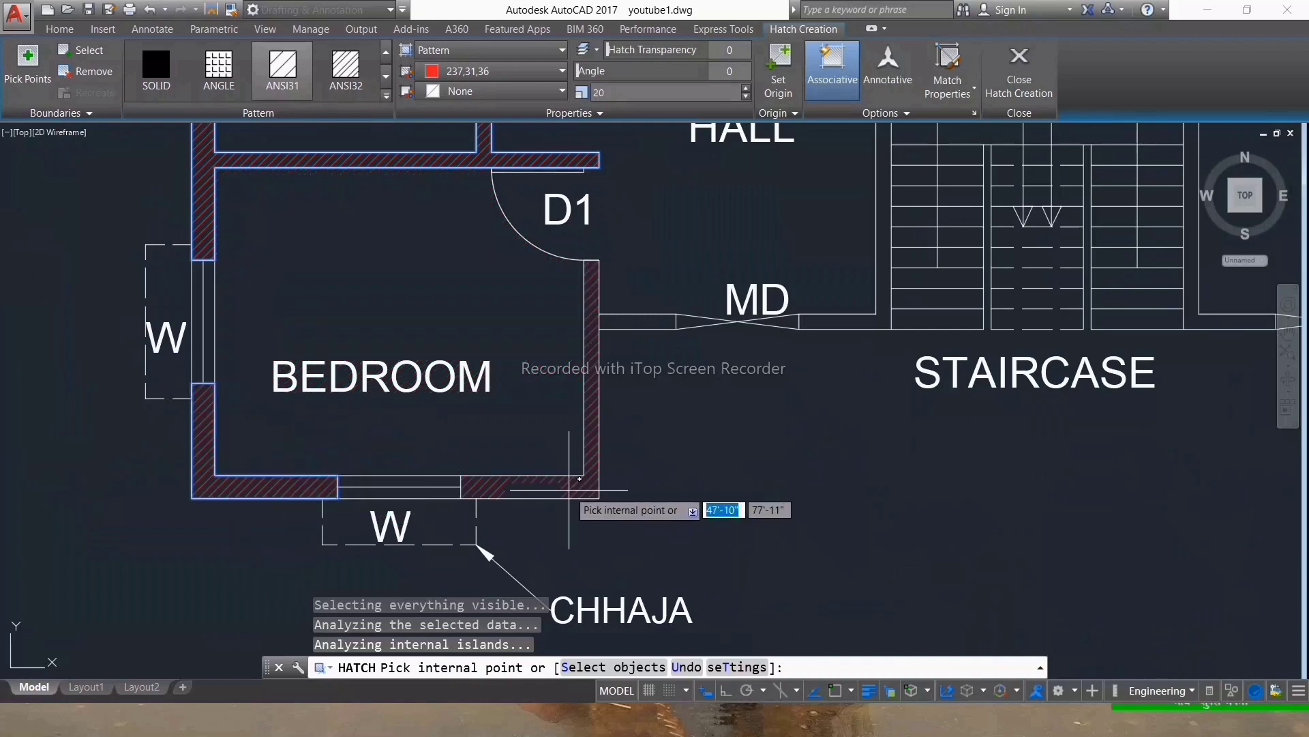
pyautogui.scroll(-5, 507, 487)
pyautogui.press('Escape')
pyautogui.press('Escape')
pyautogui.press('Escape')
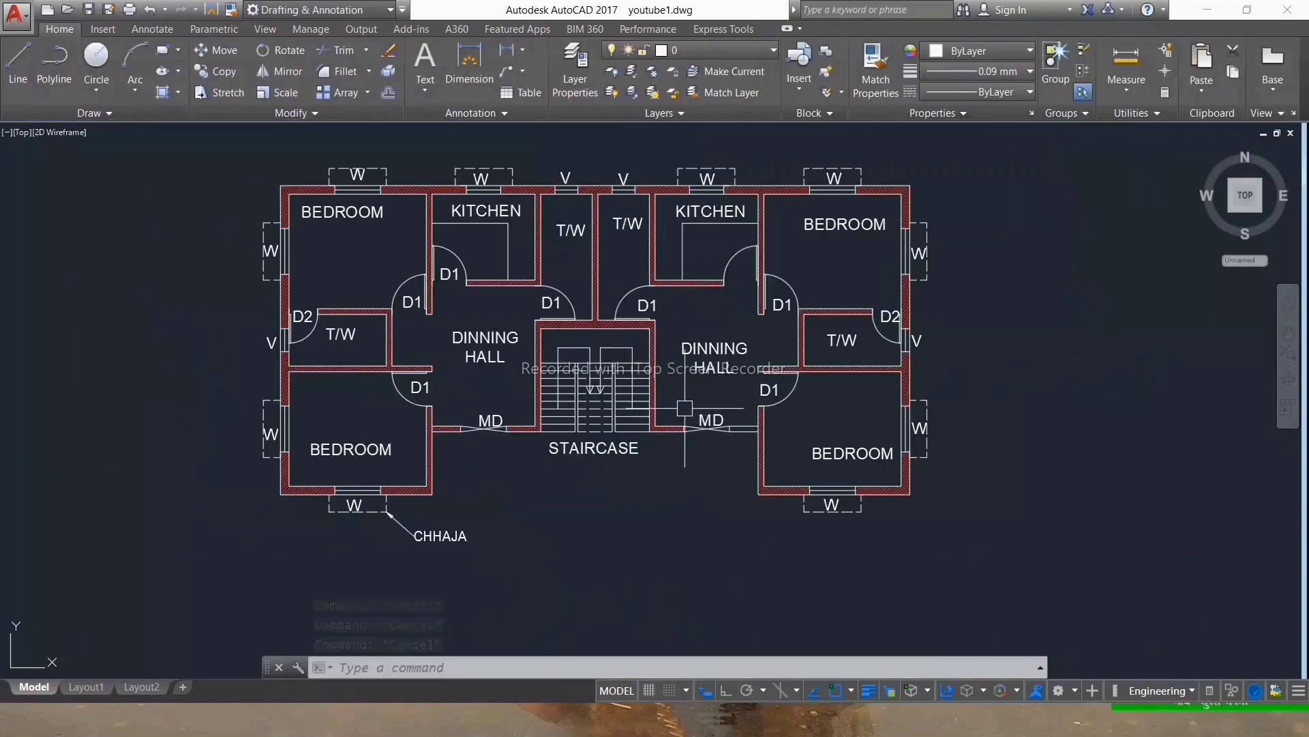
# Step: Dimension the 9" top-left wall above the plan
pyautogui.moveTo(469, 158); pyautogui.dragTo(447, 246, button='middle')
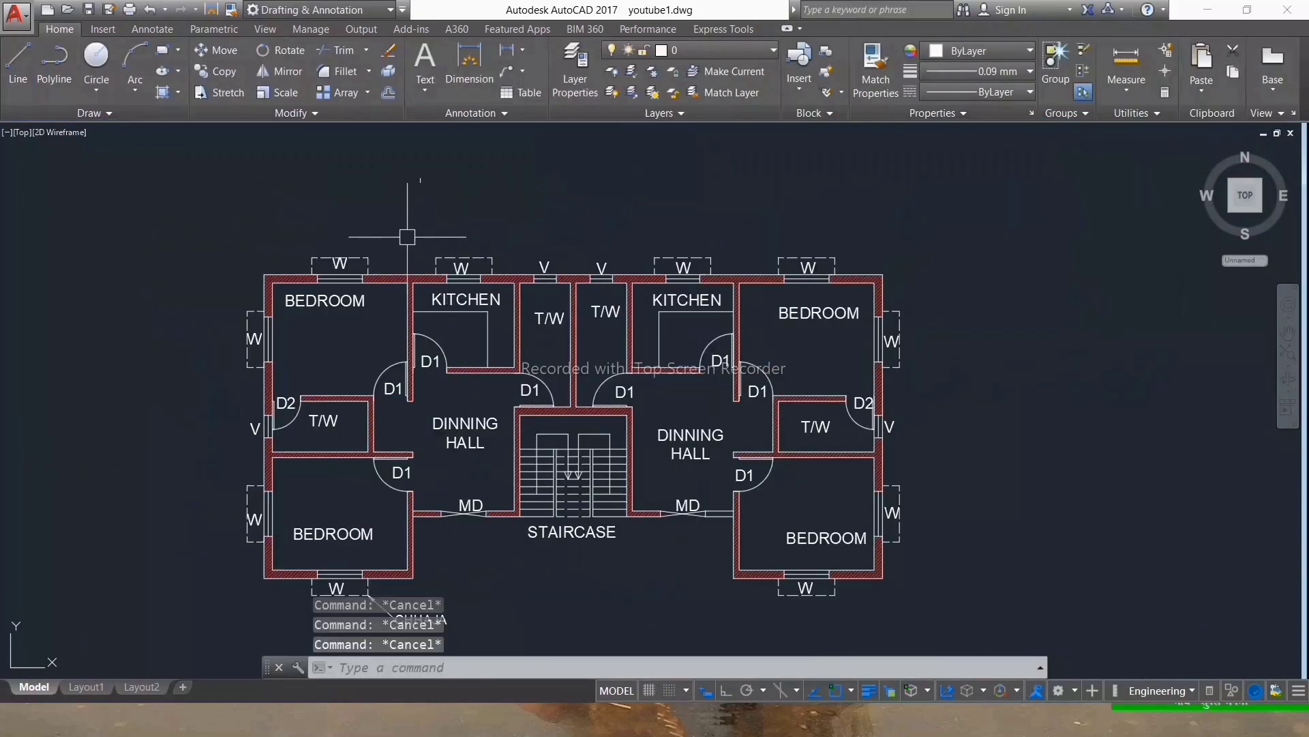
pyautogui.click(464, 73)
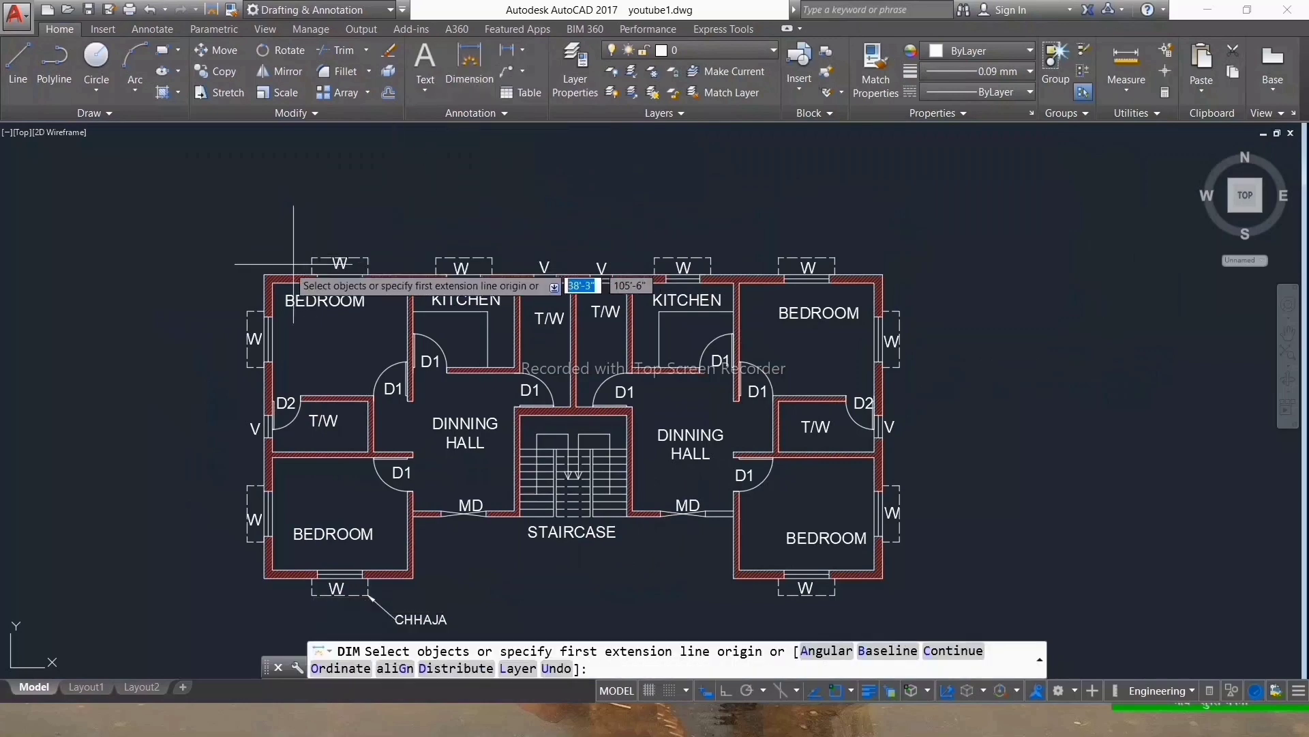
pyautogui.scroll(6, 311, 278)
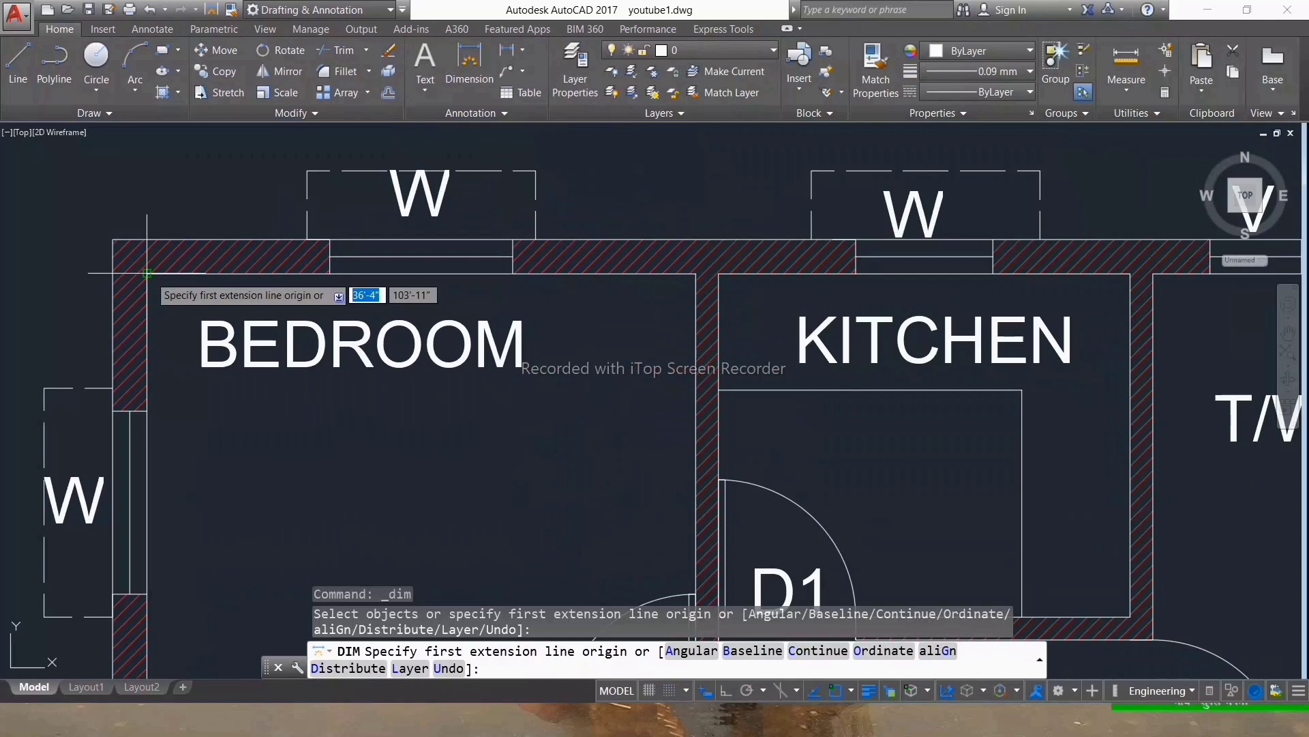
pyautogui.click(111, 240)
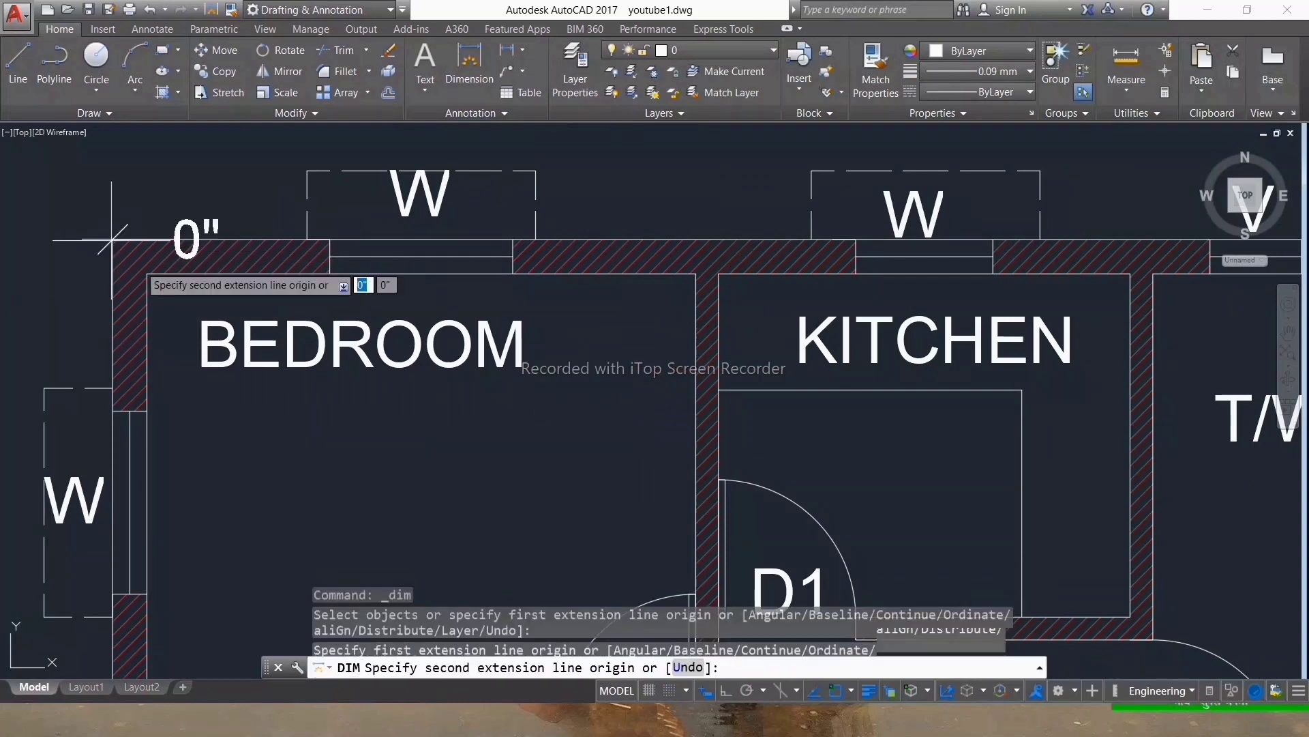
pyautogui.click(147, 274)
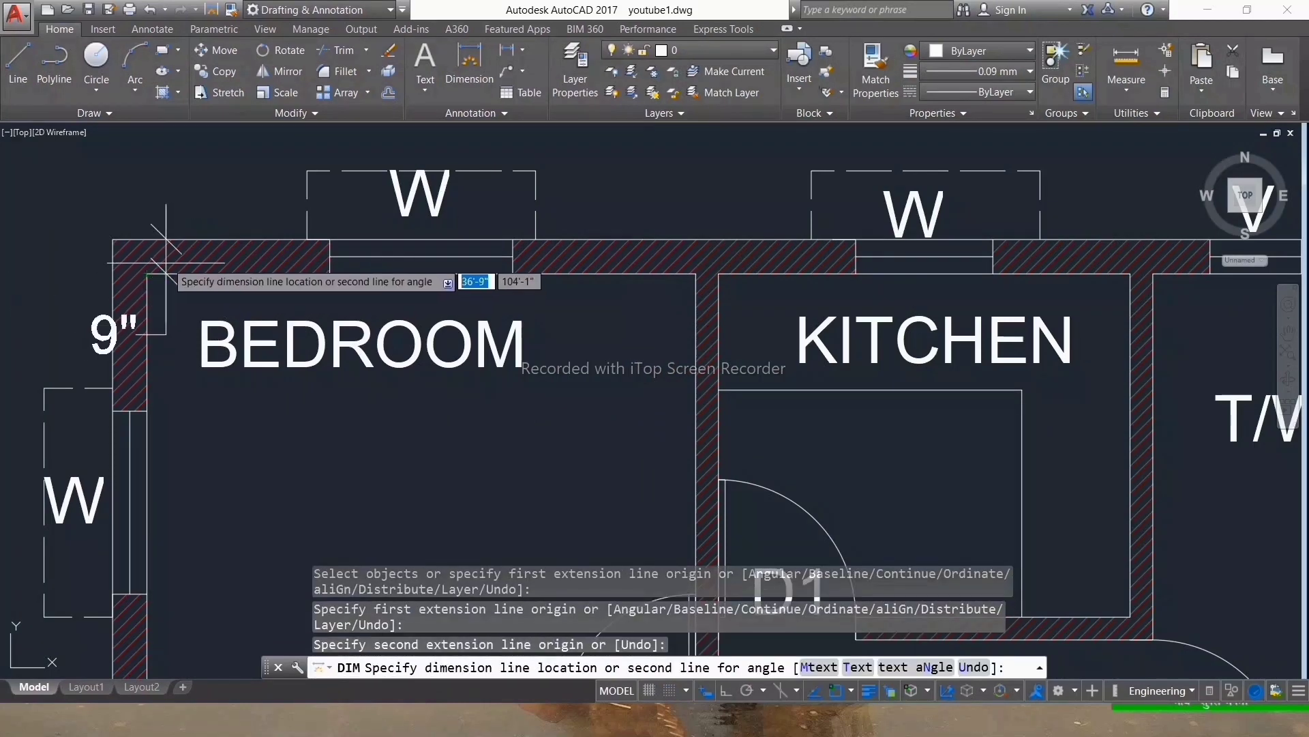
pyautogui.press('F8')
pyautogui.scroll(-3, 205, 272)
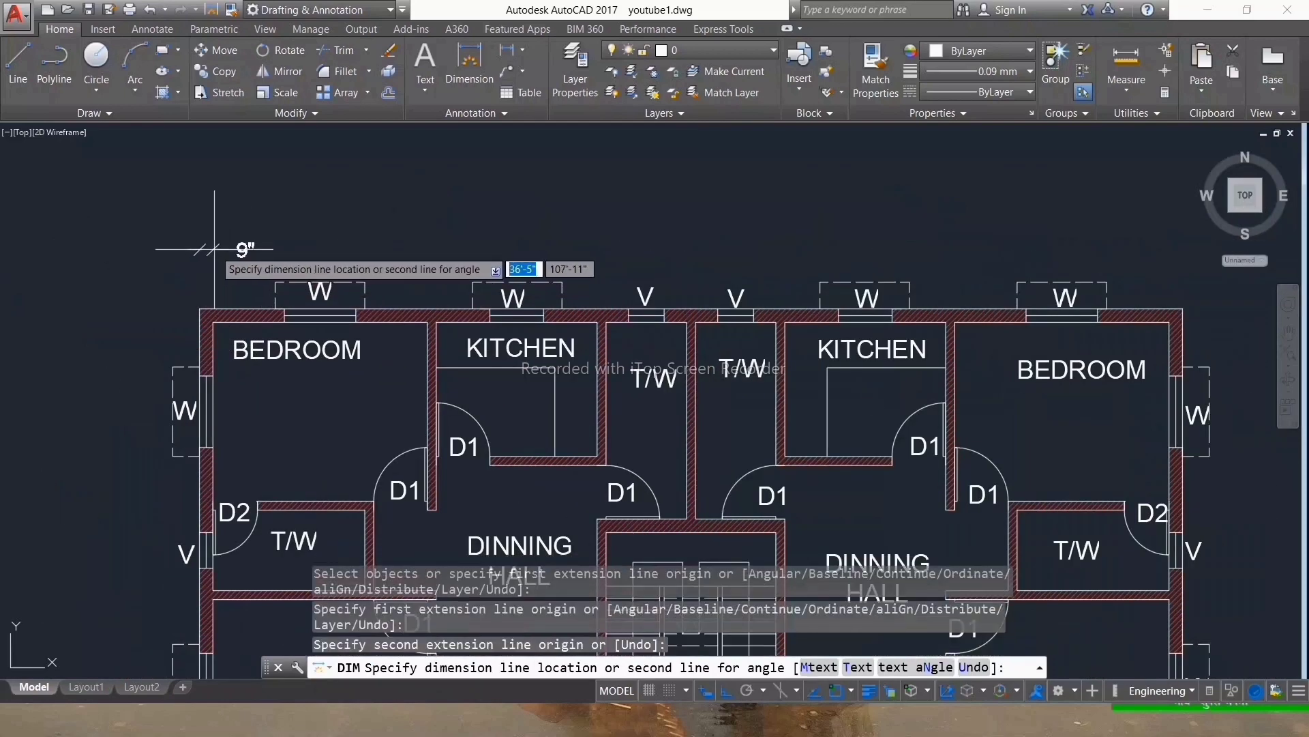
pyautogui.click(214, 248)
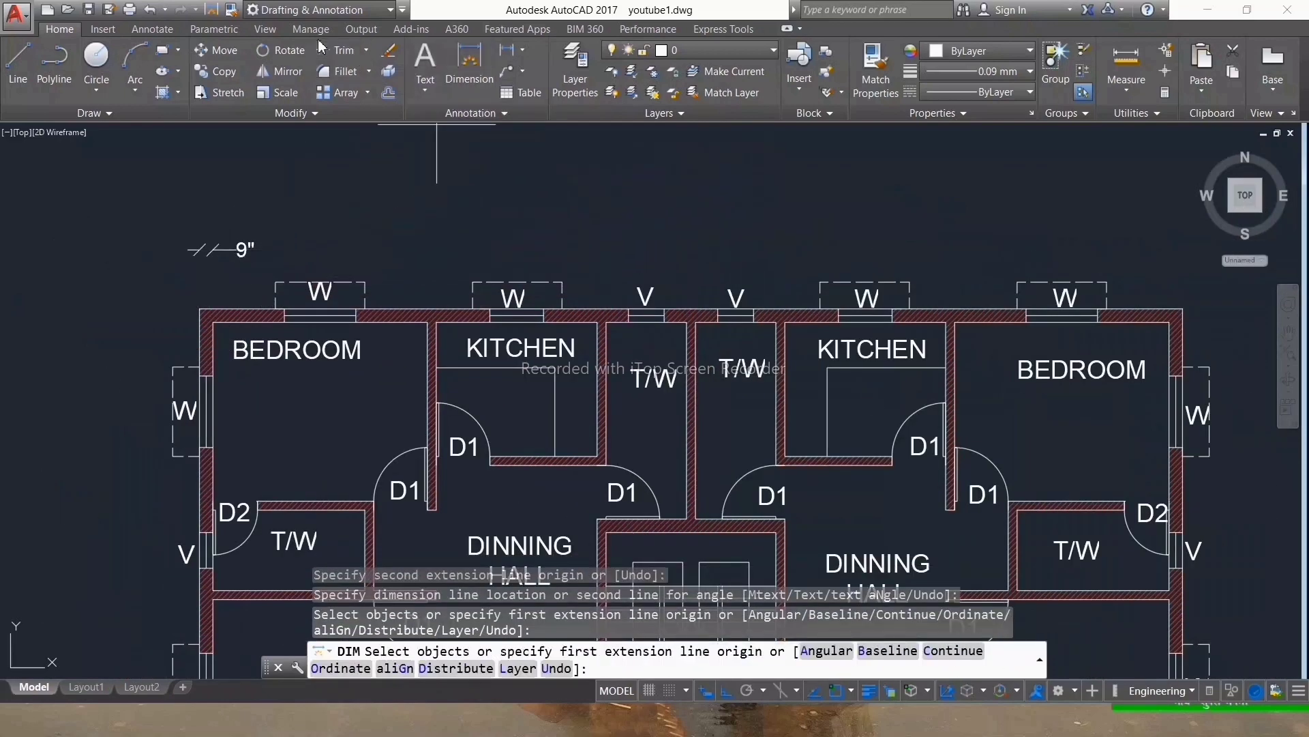
# Step: Continue the top chain with 12', 6", 9' and 6" spans
pyautogui.click(161, 32)
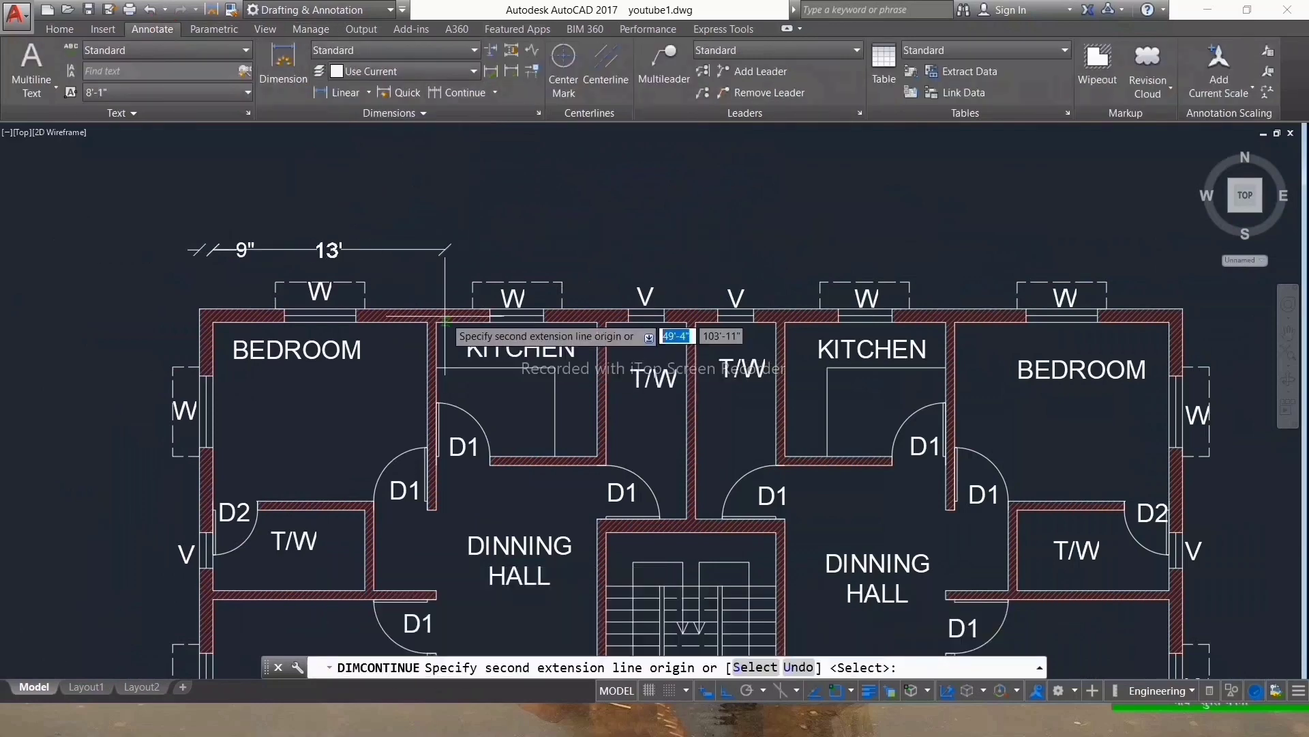
pyautogui.scroll(5, 430, 317)
pyautogui.click(370, 337)
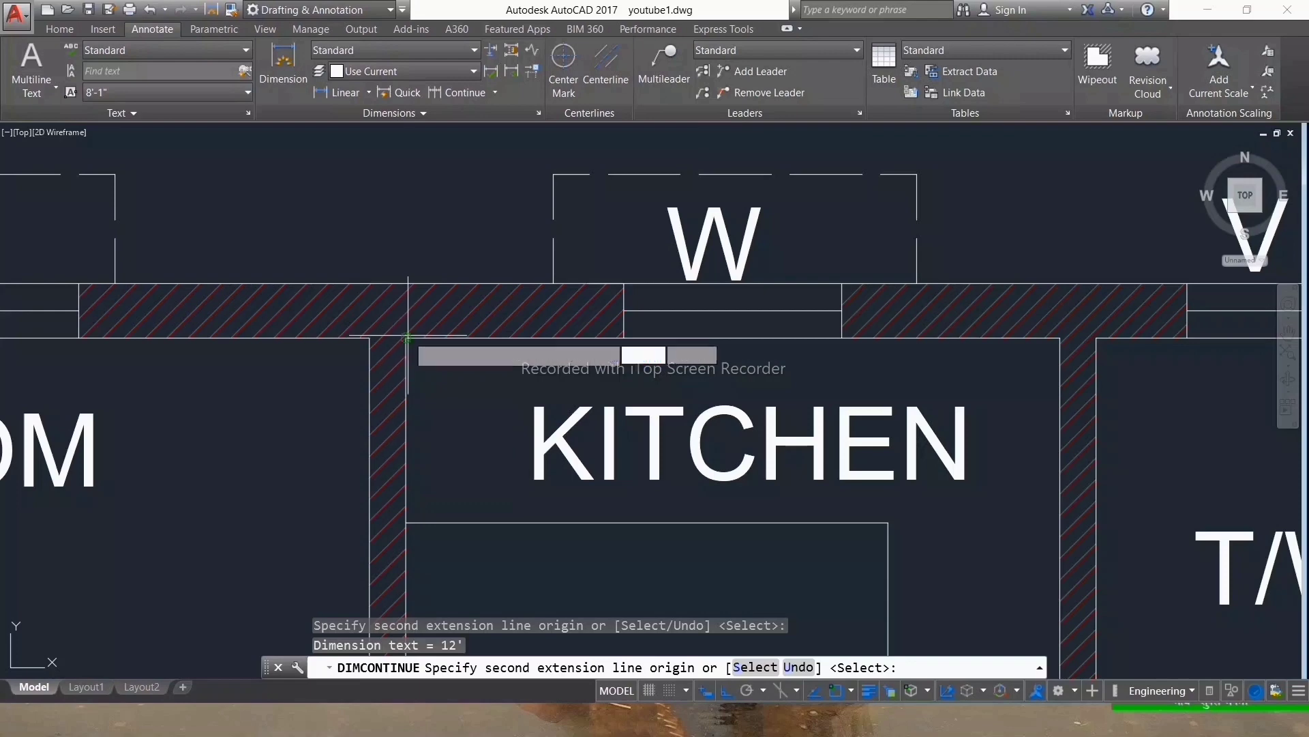
pyautogui.click(408, 337)
pyautogui.scroll(-3, 408, 337)
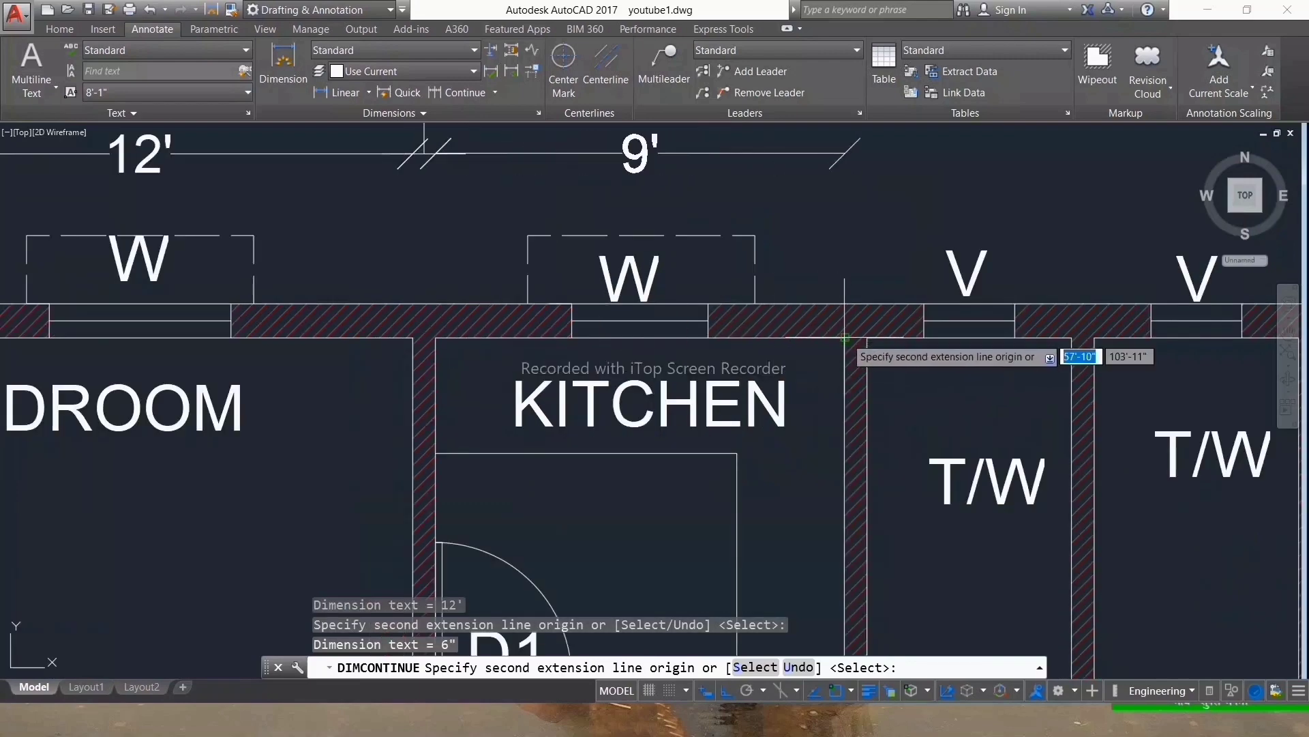
pyautogui.click(845, 337)
pyautogui.click(867, 337)
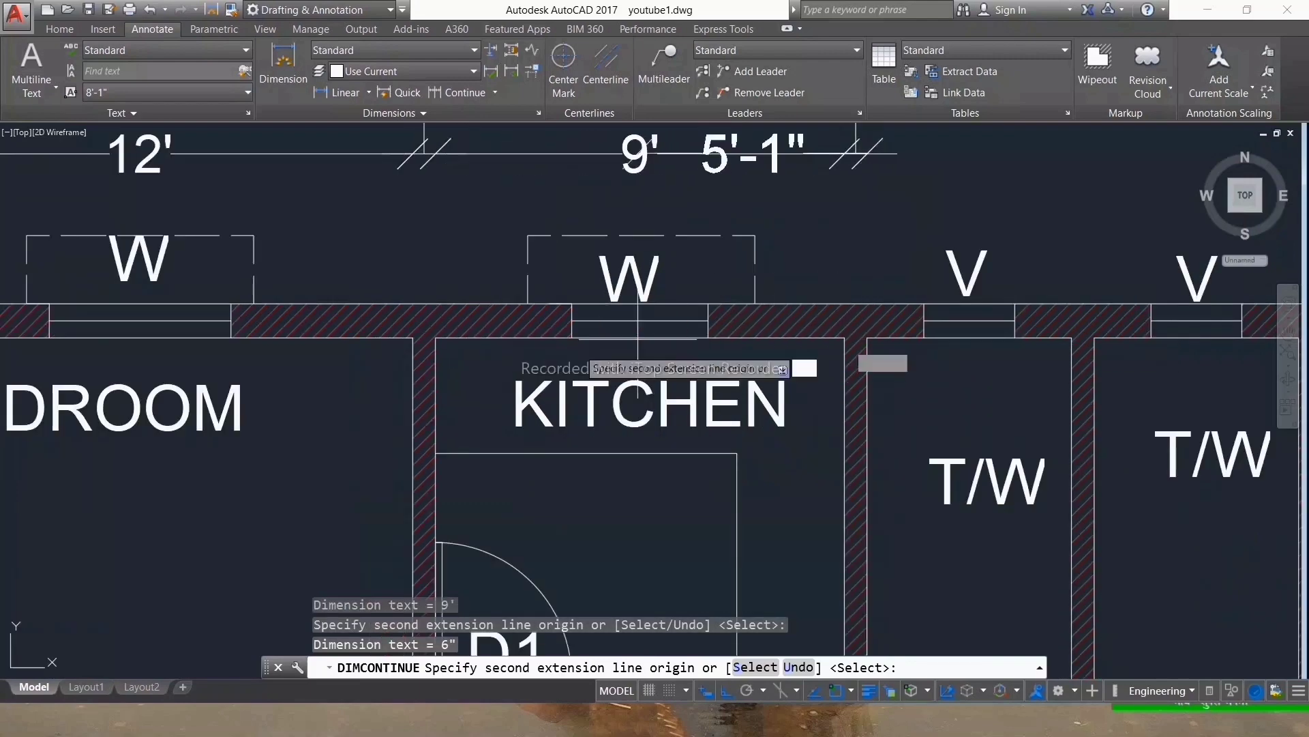
# Step: Extend the chain with the 4'-6" toilet width and final 6" wall, then finish
pyautogui.scroll(-3, 784, 382)
pyautogui.scroll(5, 805, 361)
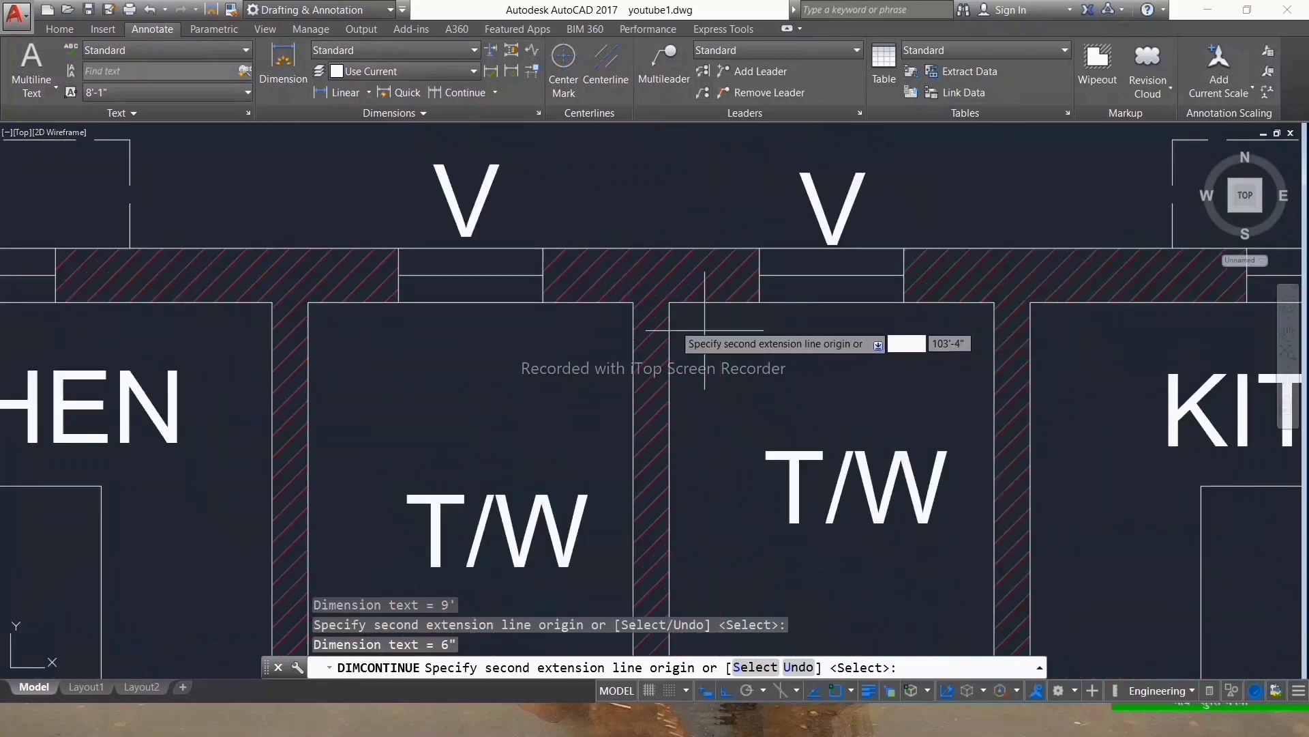
pyautogui.scroll(-2, 648, 307)
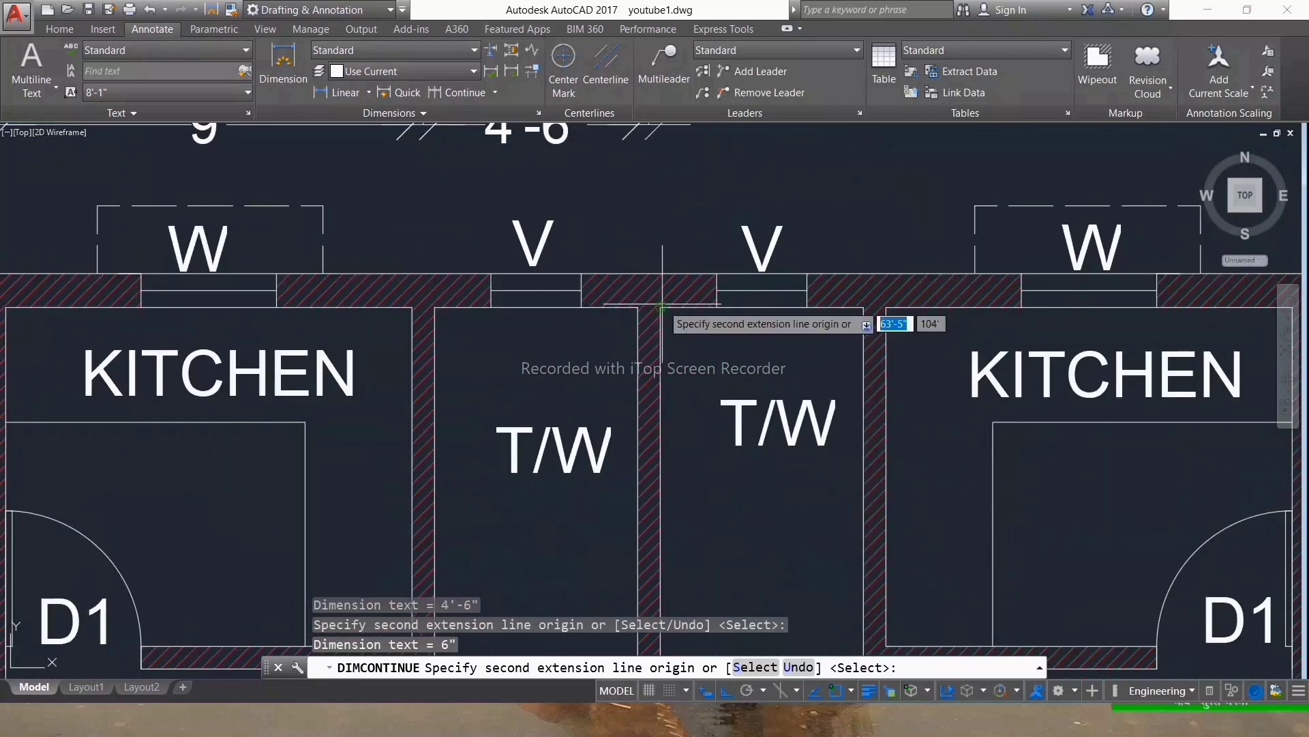
pyautogui.click(865, 307)
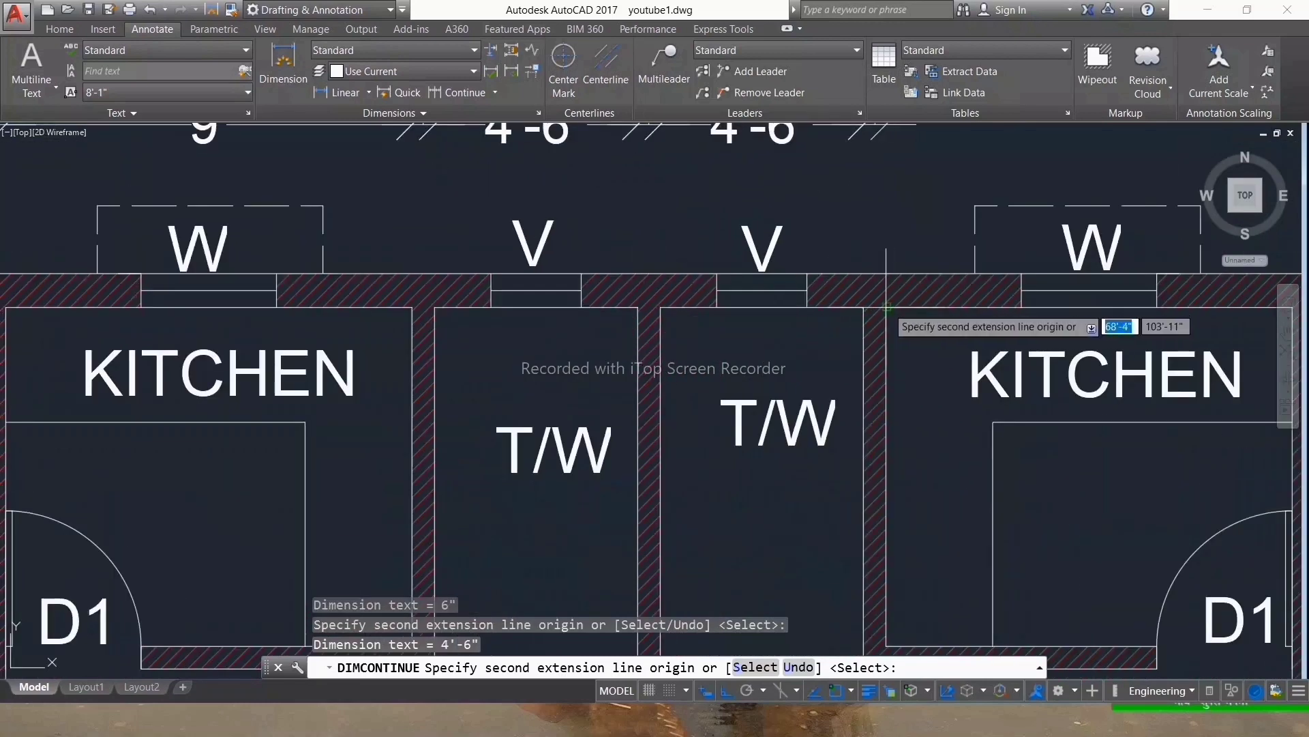
pyautogui.click(886, 307)
pyautogui.scroll(-5, 655, 399)
pyautogui.scroll(4, 750, 404)
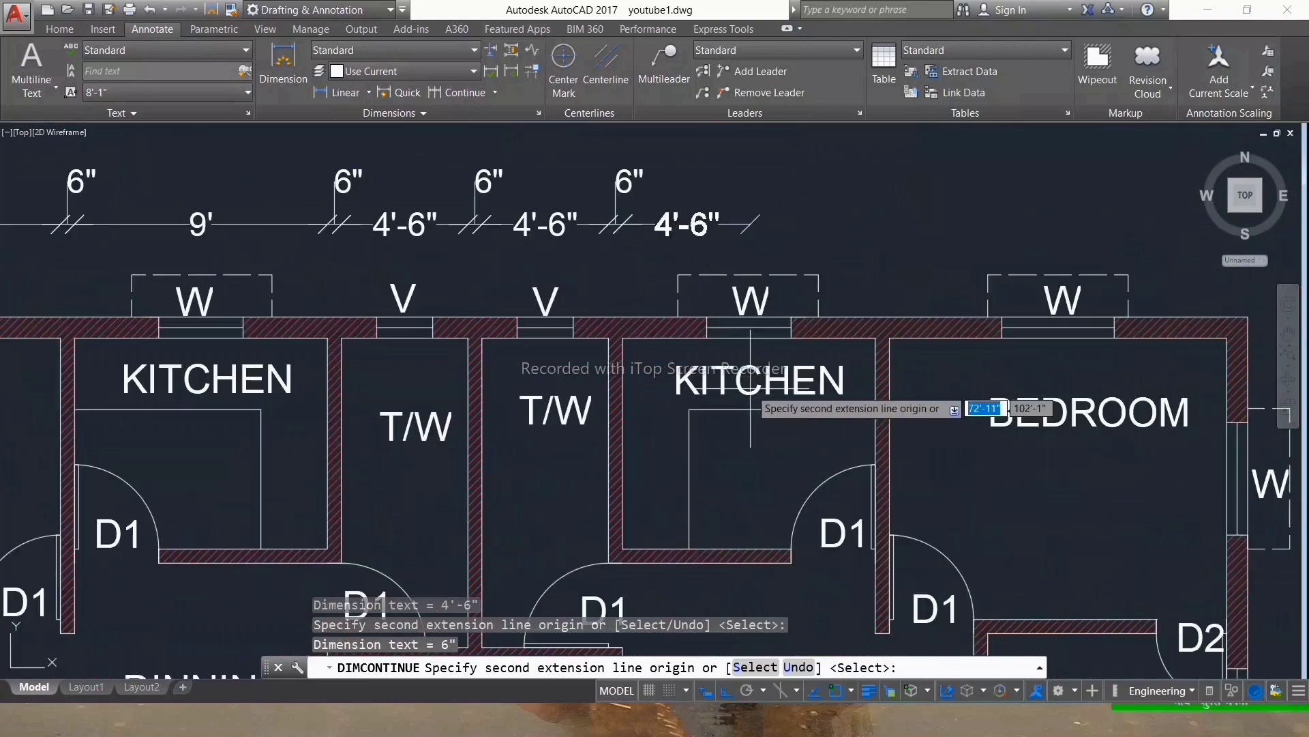
pyautogui.press('Escape')
pyautogui.scroll(-5, 767, 142)
# Step: Dimension the 9" top-right wall beside the right side of the plan
pyautogui.click(298, 66)
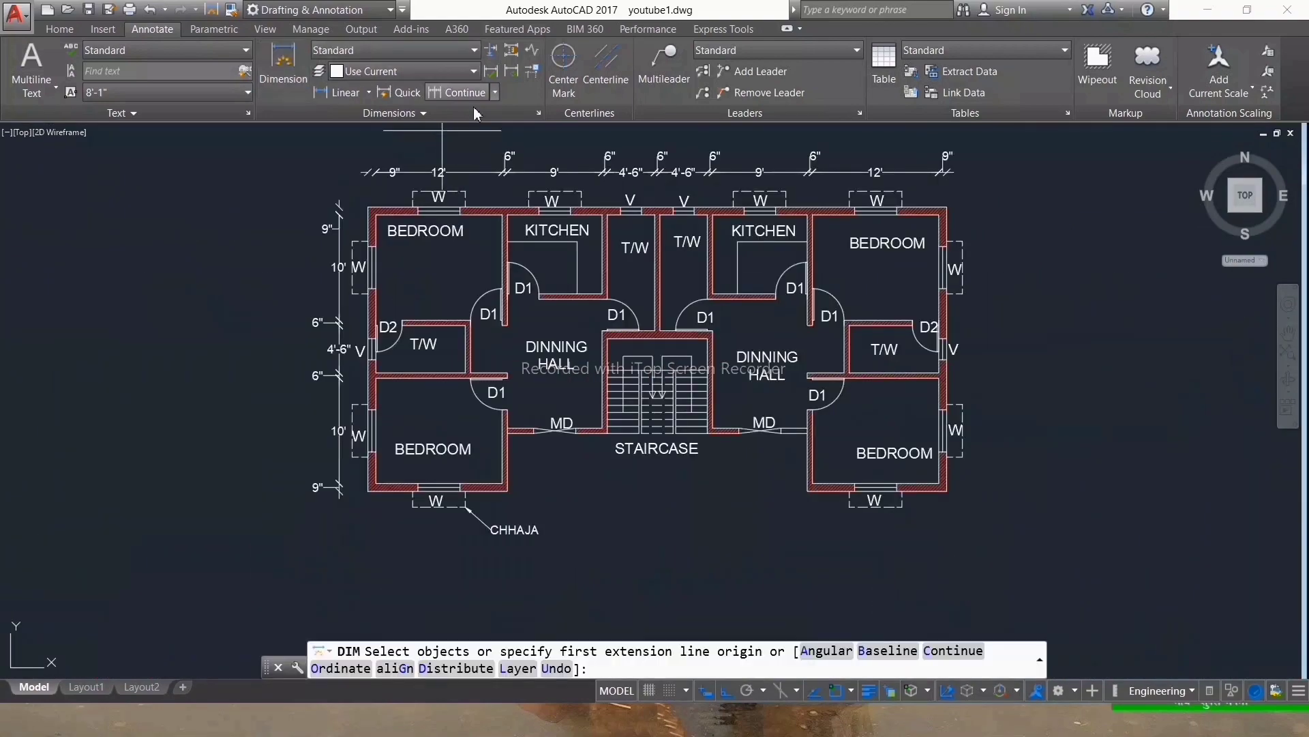
pyautogui.scroll(4, 1064, 218)
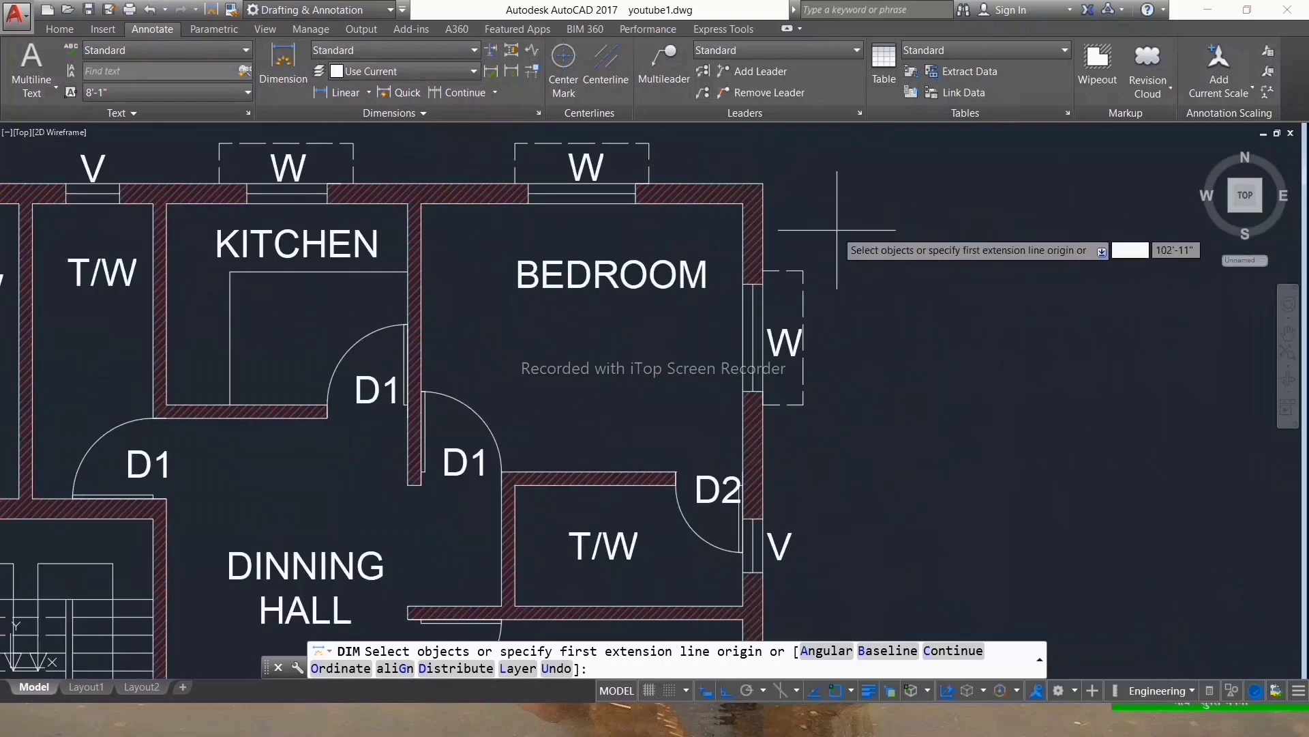
pyautogui.press('Return')
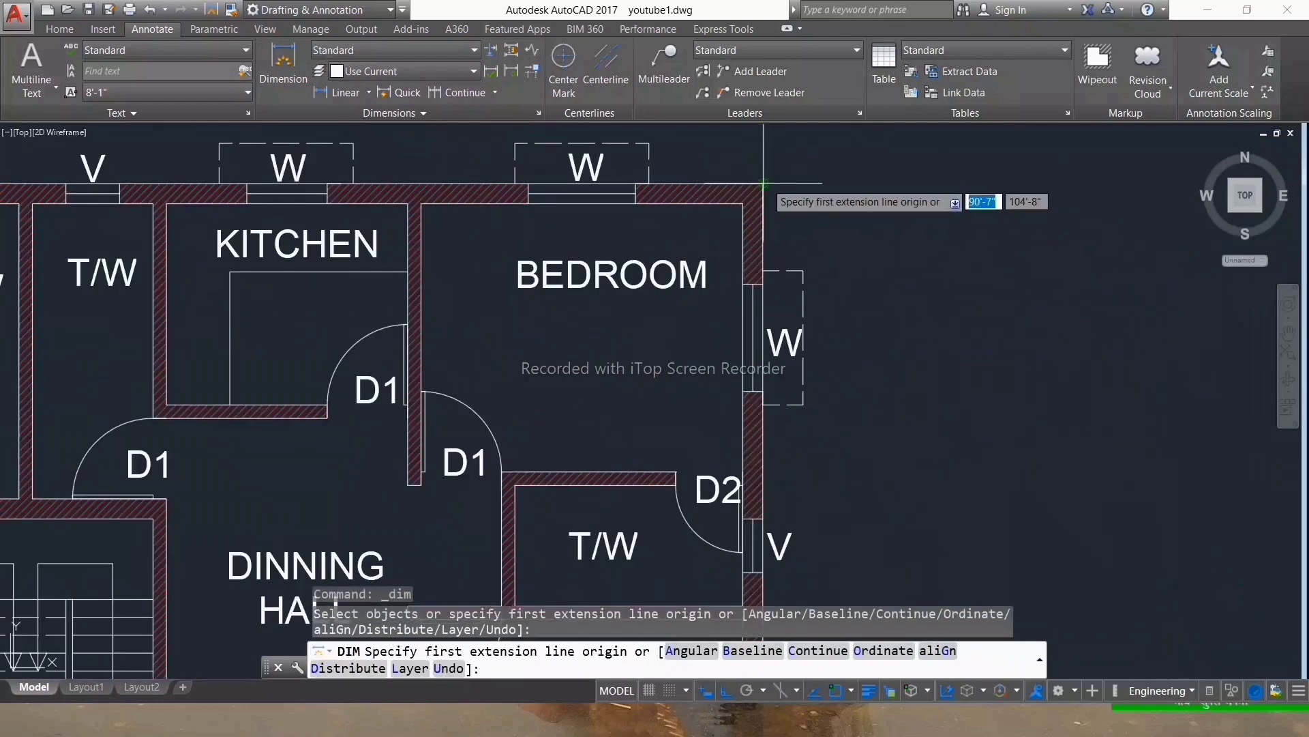
pyautogui.click(764, 182)
pyautogui.click(744, 203)
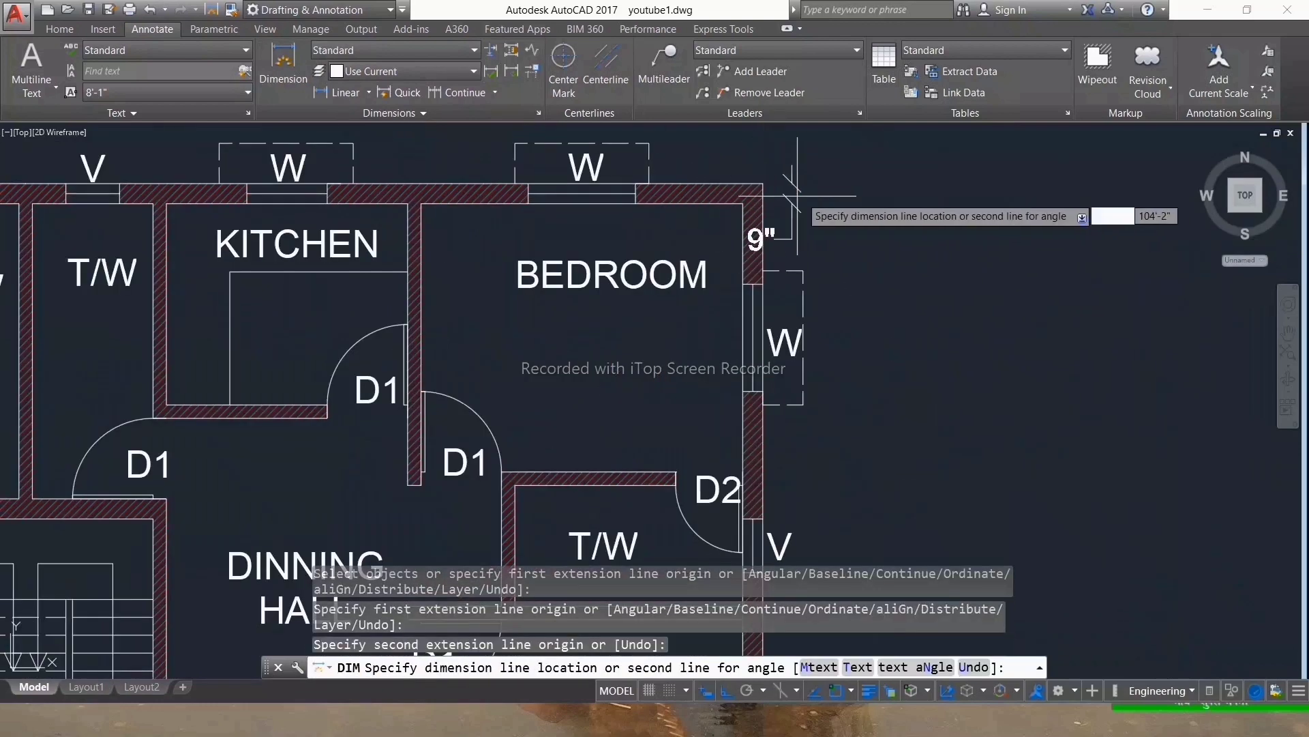
pyautogui.click(833, 196)
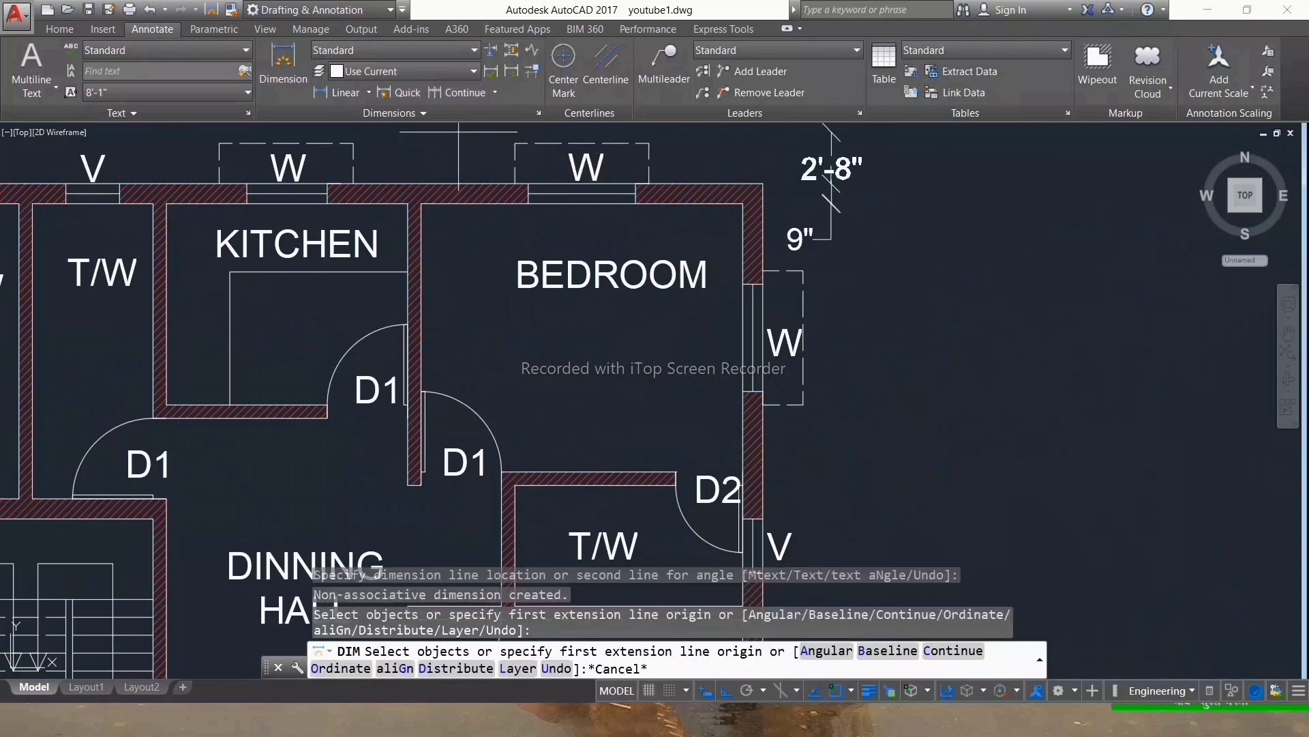
# Step: Chain the 10', 6", 4'-6", 6" and 10' right-side dimensions, then fit the plan in view
pyautogui.click(459, 92)
pyautogui.scroll(-2, 662, 220)
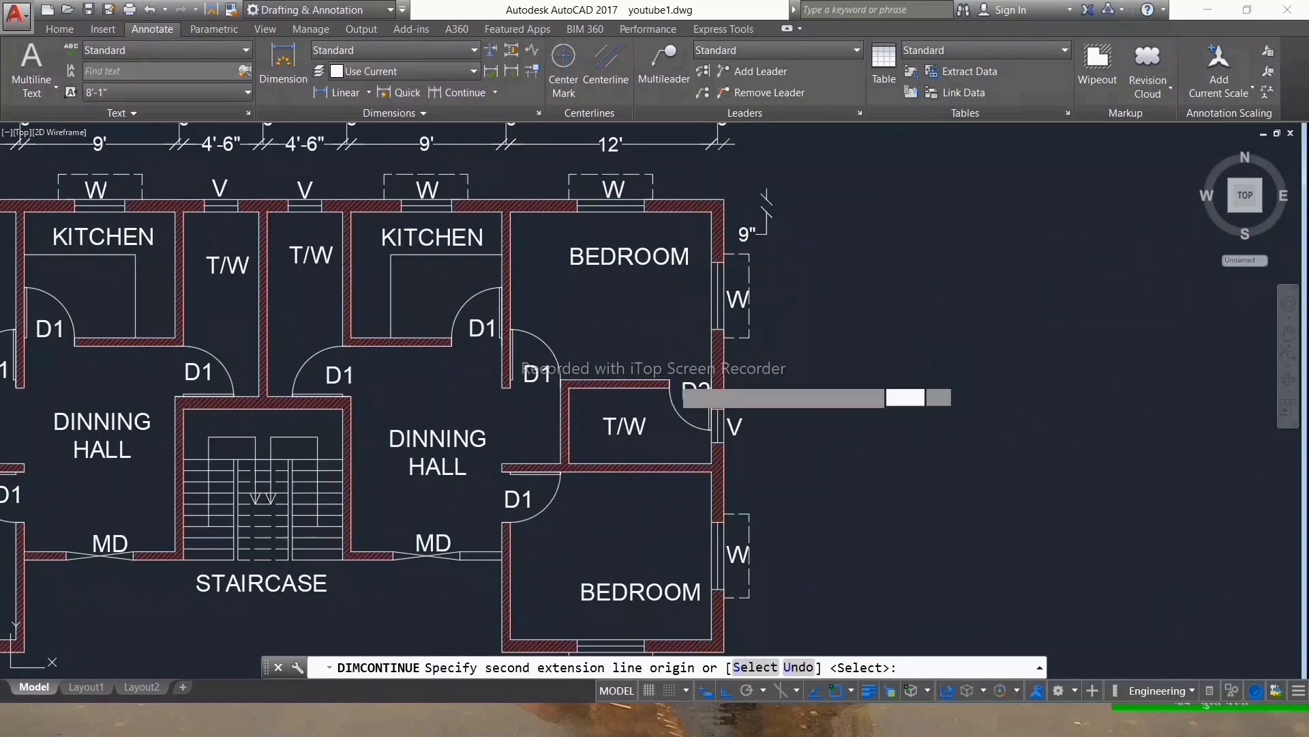
pyautogui.click(713, 384)
pyautogui.click(713, 408)
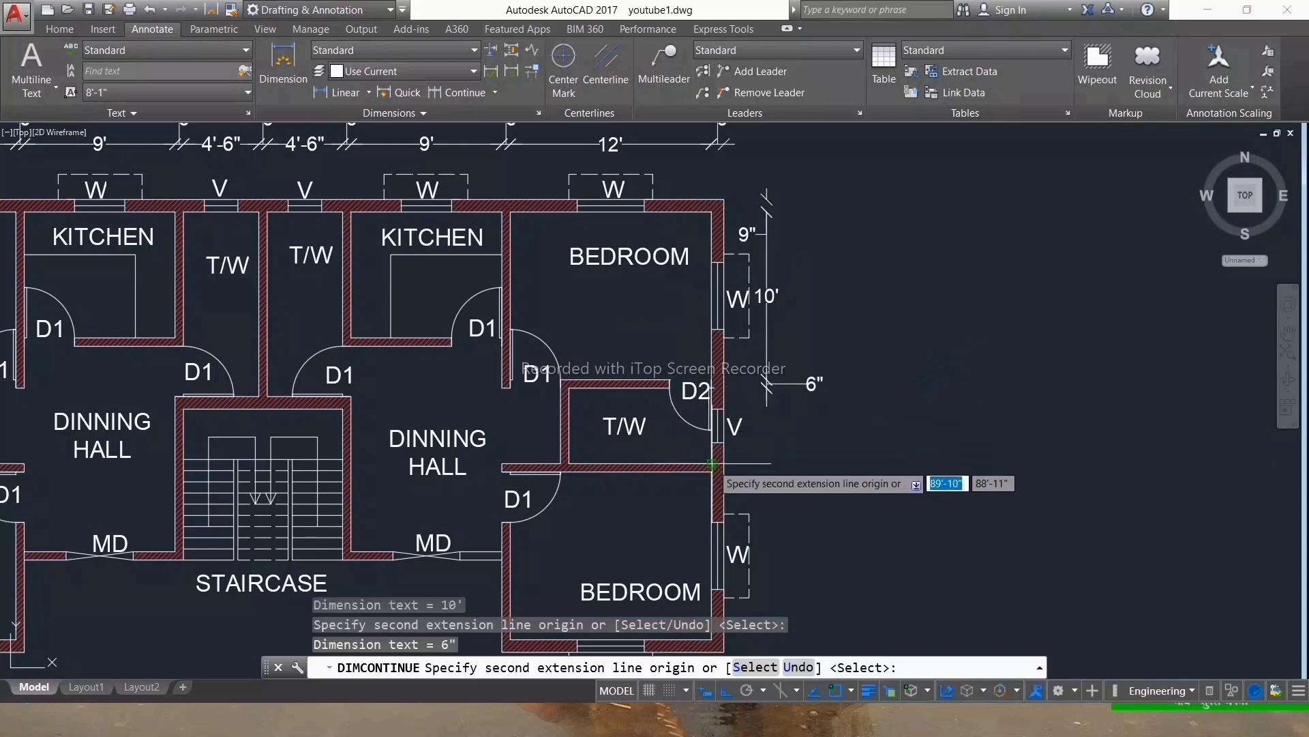
pyautogui.click(713, 466)
pyautogui.click(713, 470)
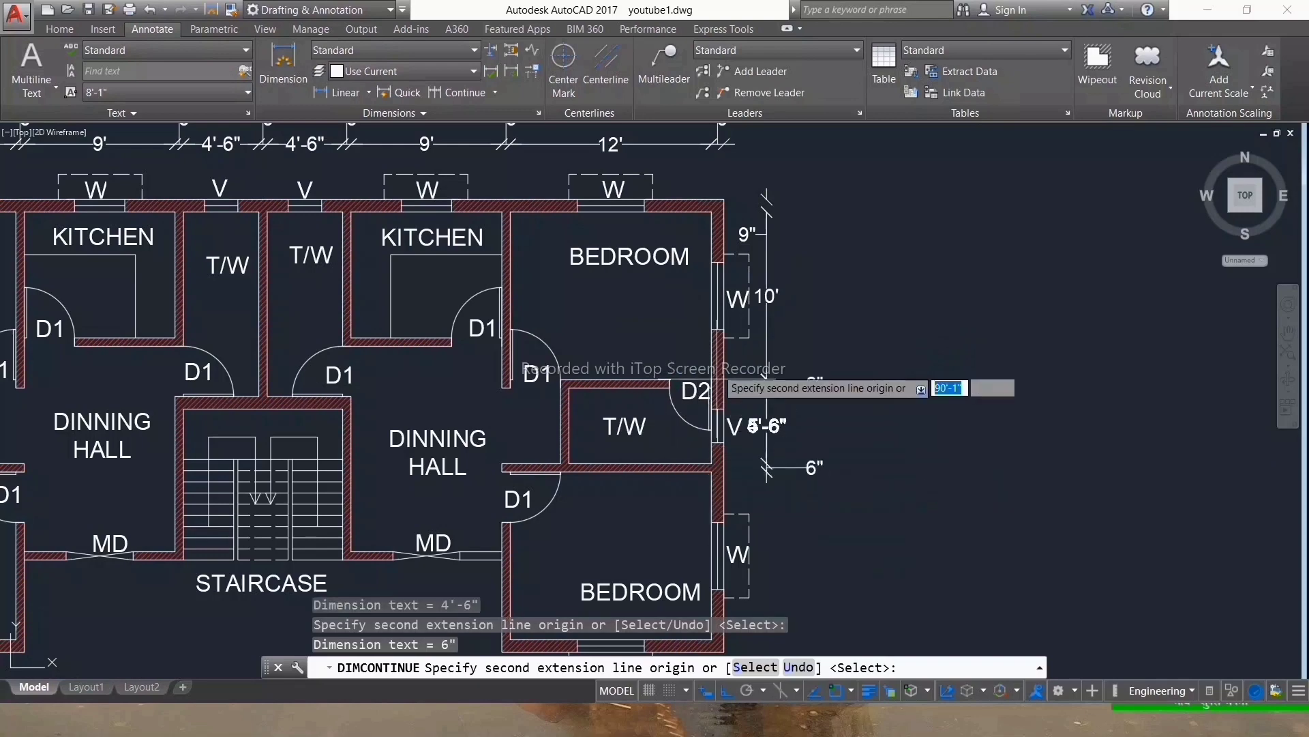
pyautogui.scroll(-3, 713, 471)
pyautogui.scroll(3, 713, 478)
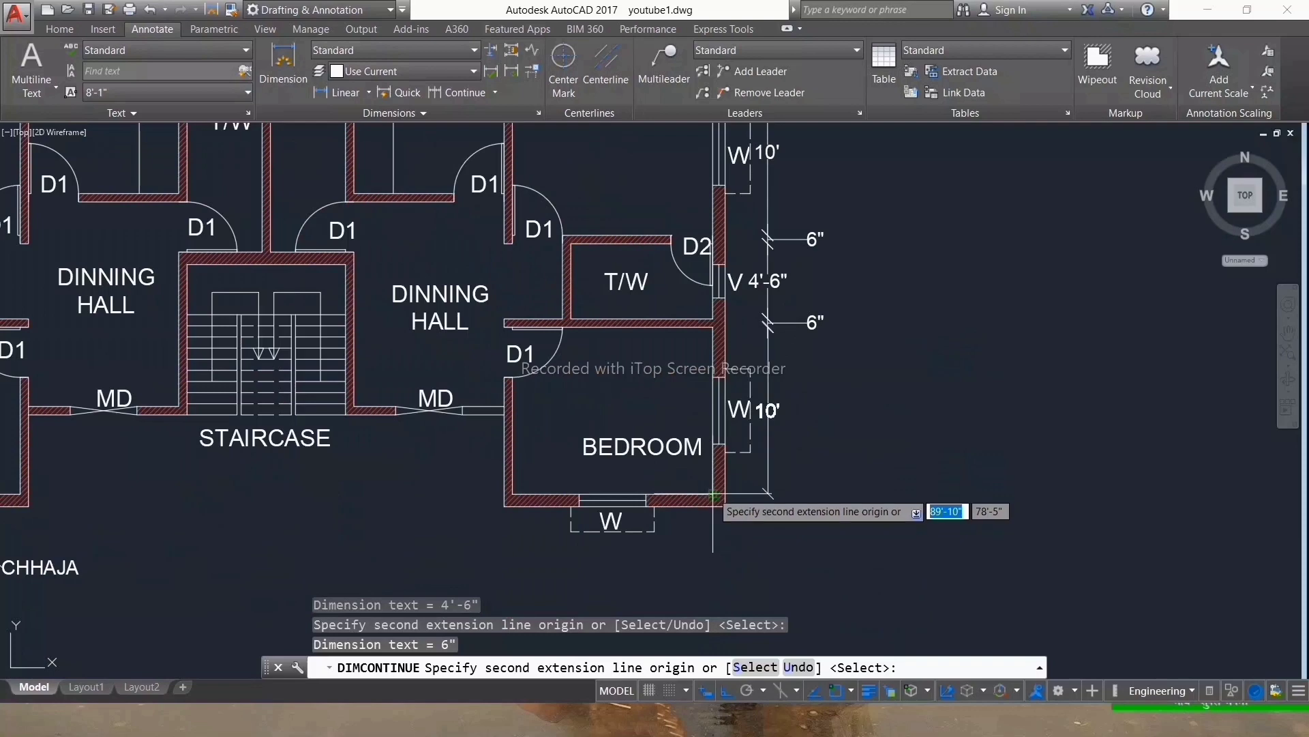
pyautogui.click(713, 495)
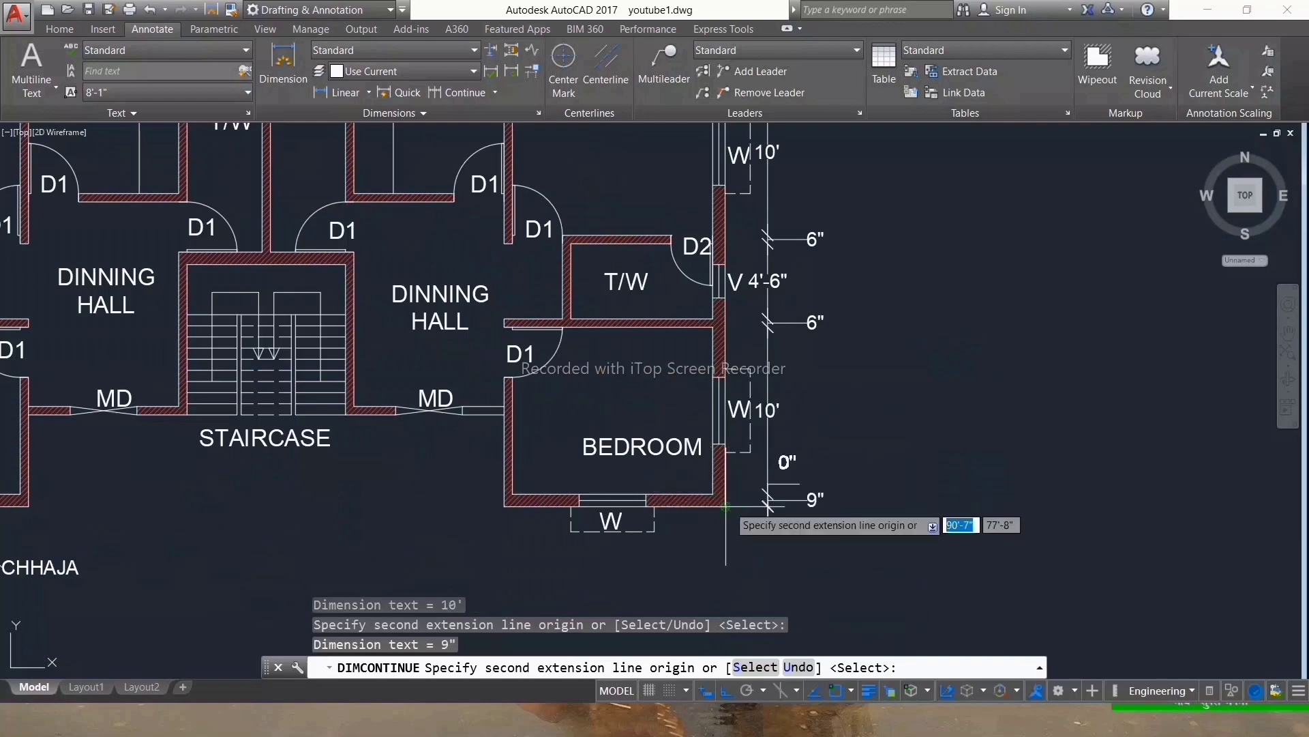
pyautogui.press('Escape')
pyautogui.middleClick(648, 382)
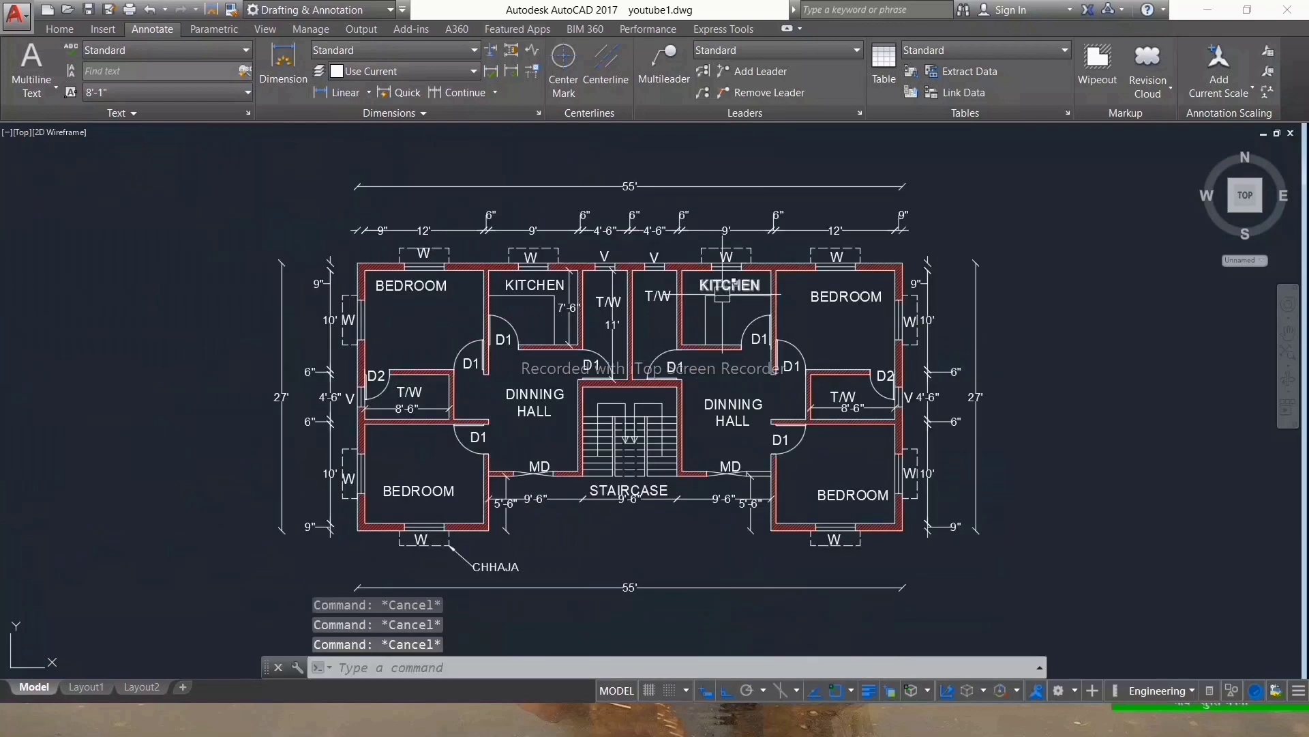
pyautogui.hotkey('ctrl', '0')
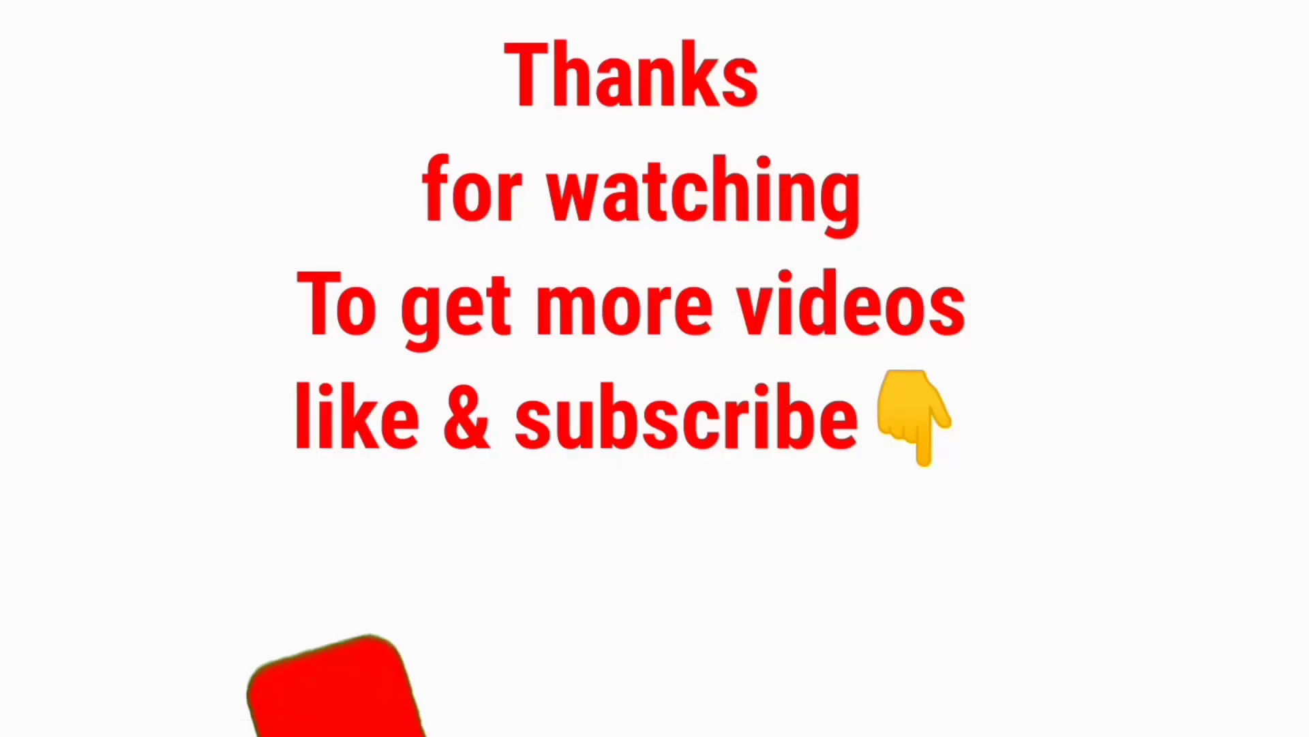